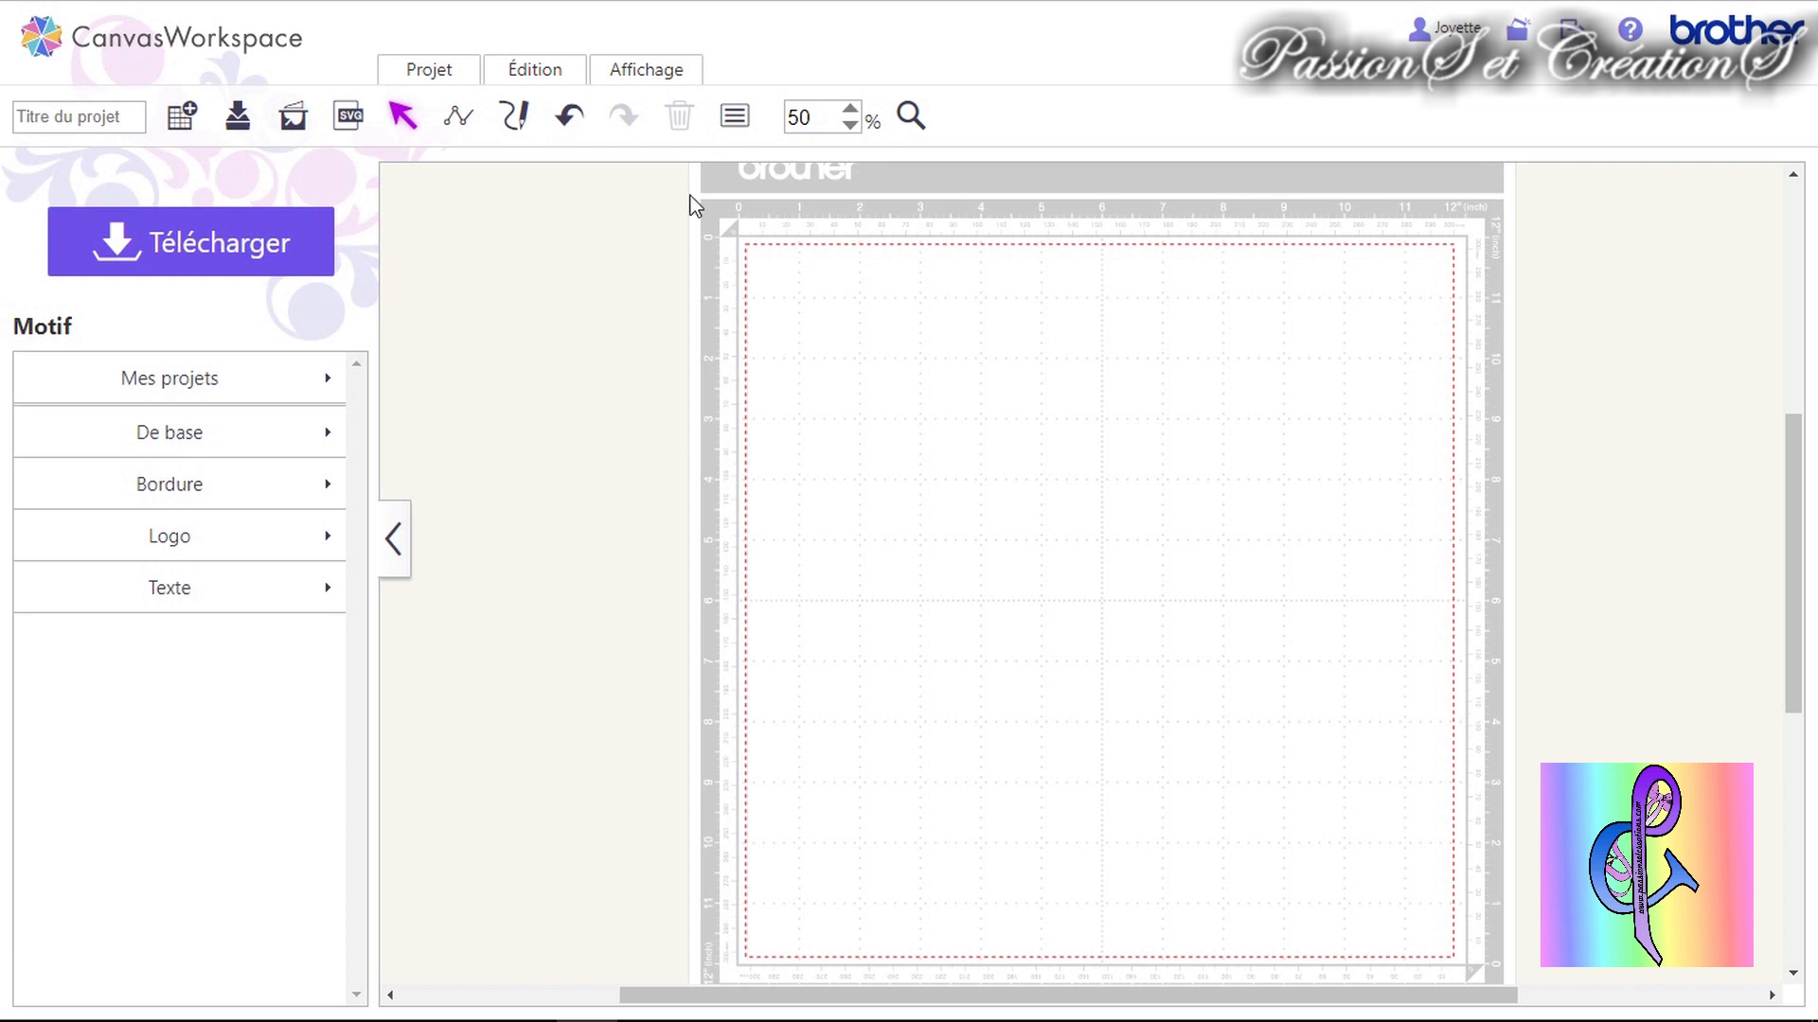
# Insert a 100 mm square from the basic shapes (De base) and place it in the mat's upper-left area.
pyautogui.click(301, 441)
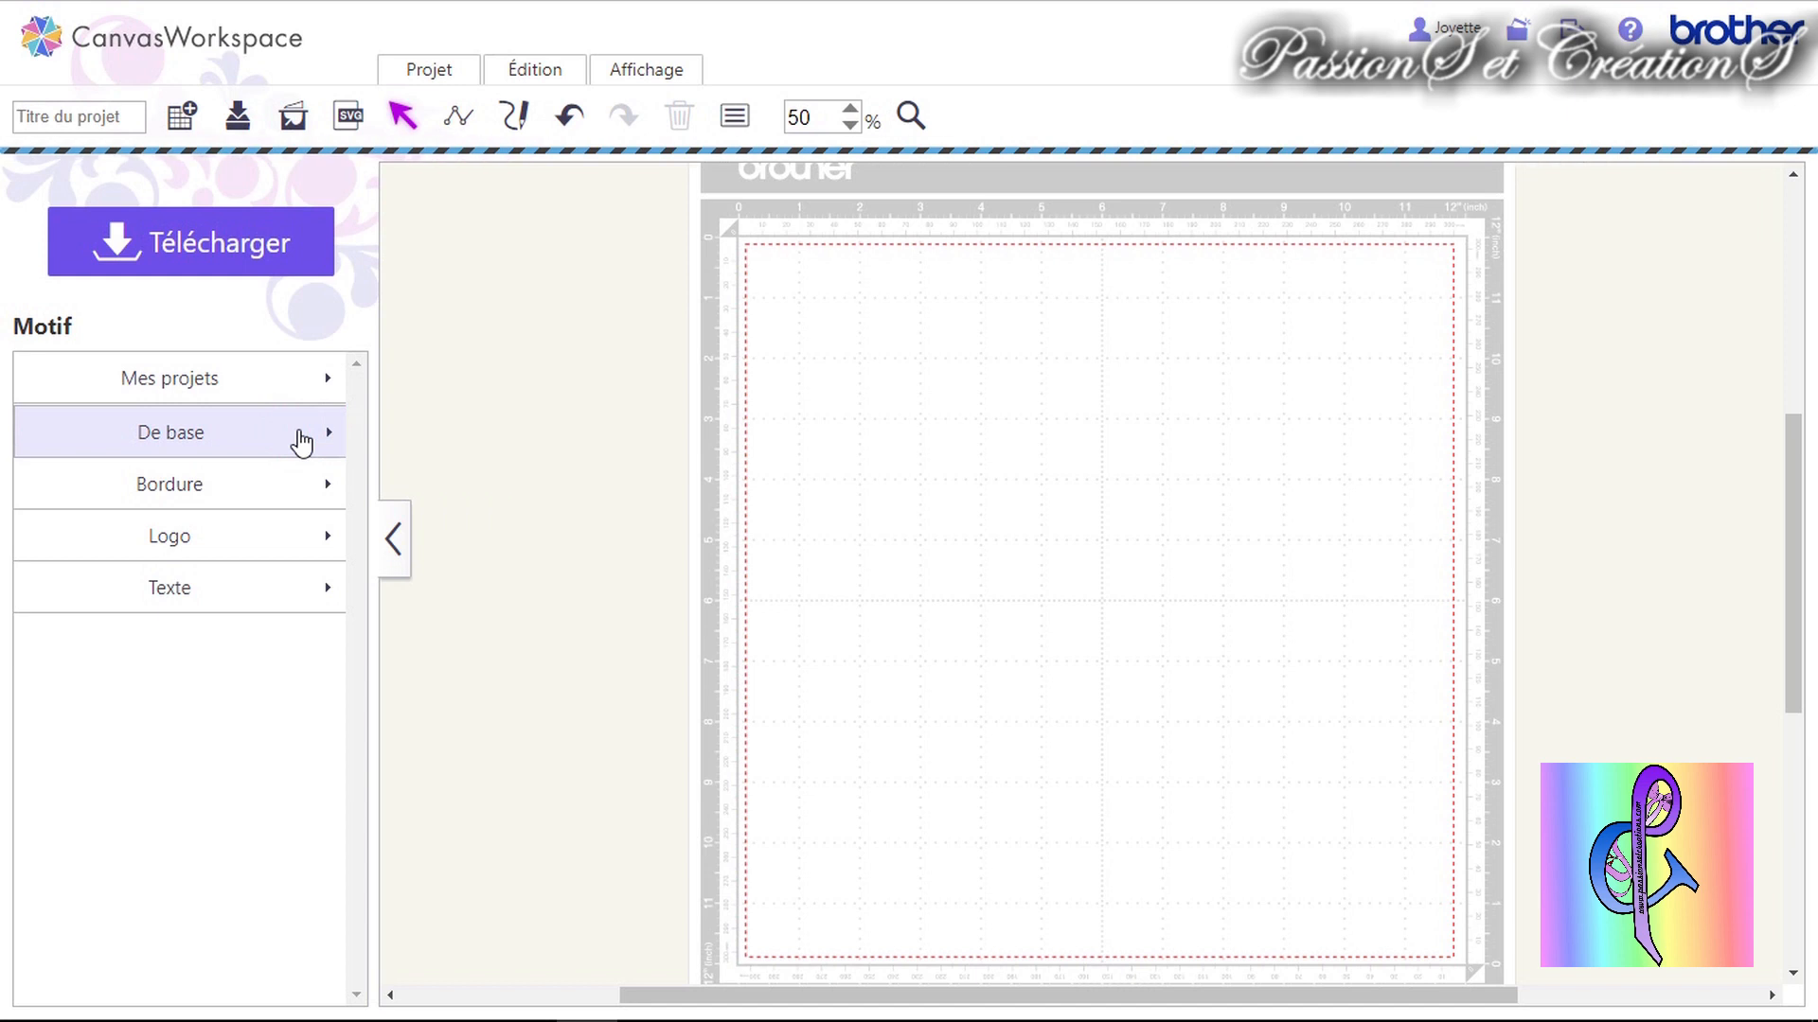
pyautogui.click(36, 379)
pyautogui.moveTo(861, 362); pyautogui.dragTo(917, 459)
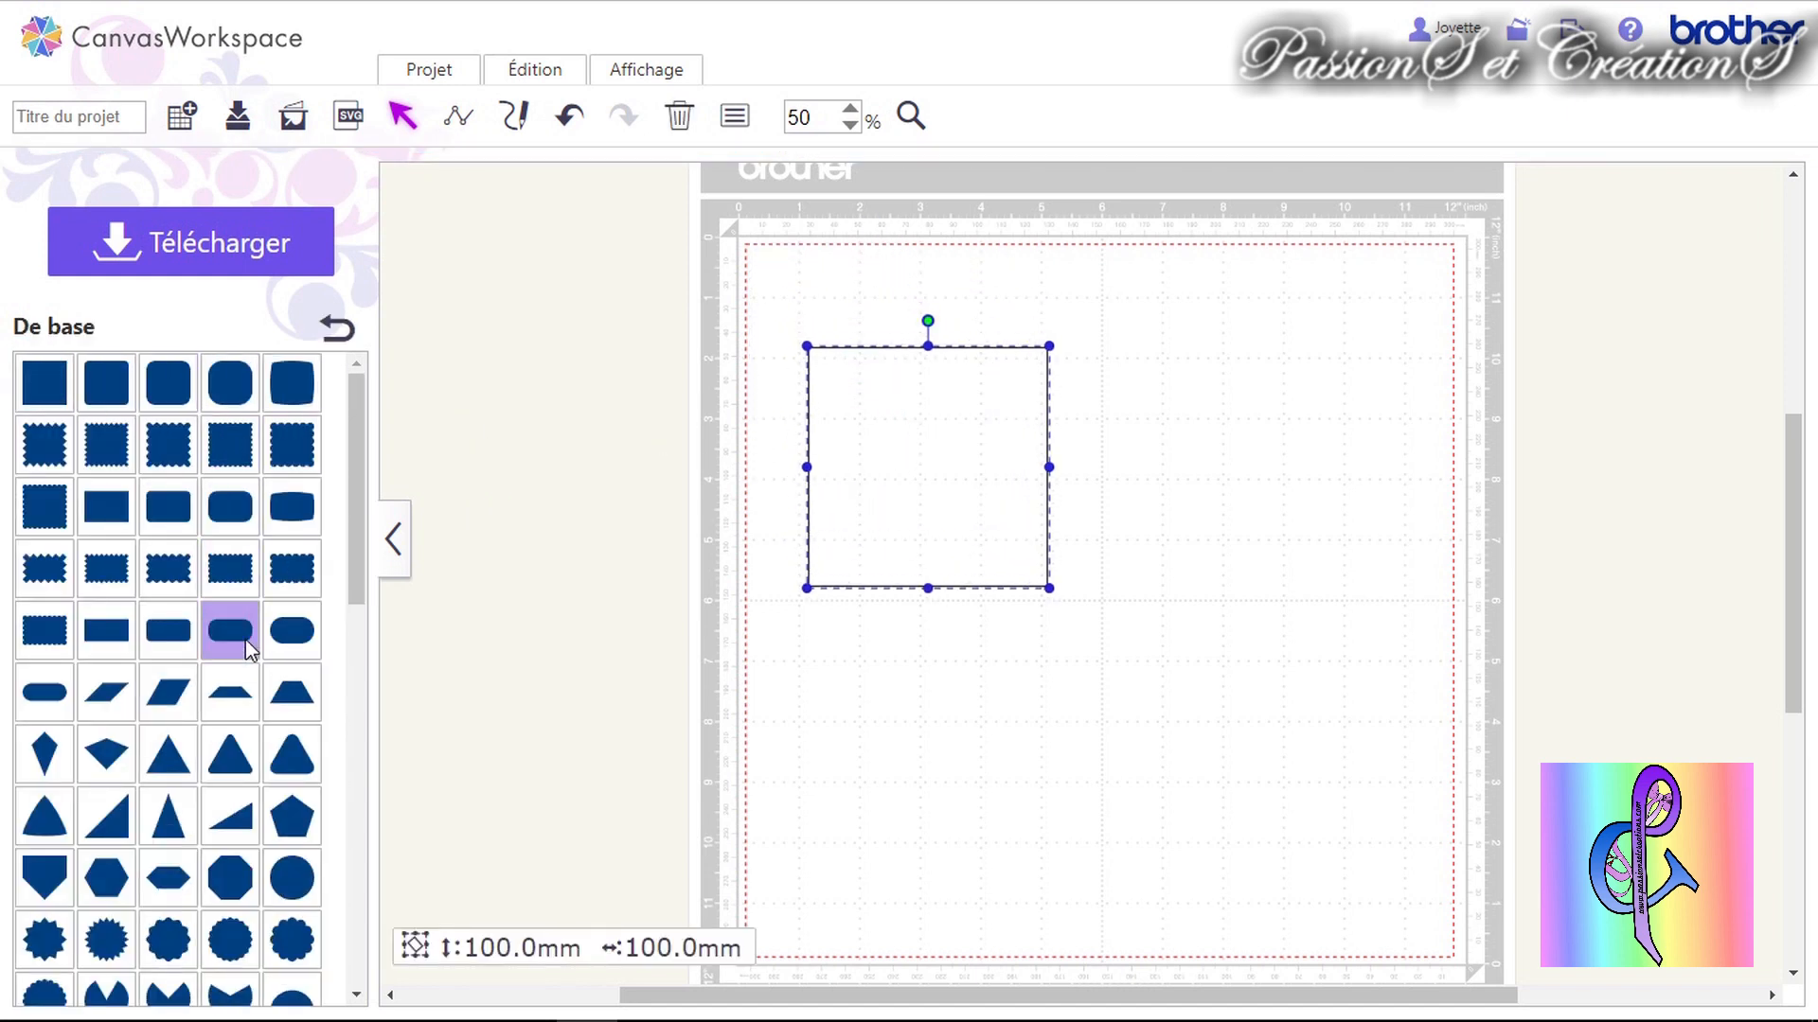
# Insert the wide five-pointed star from the basic shapes and place it to the right of the square.
pyautogui.scroll(-5, 239, 730)
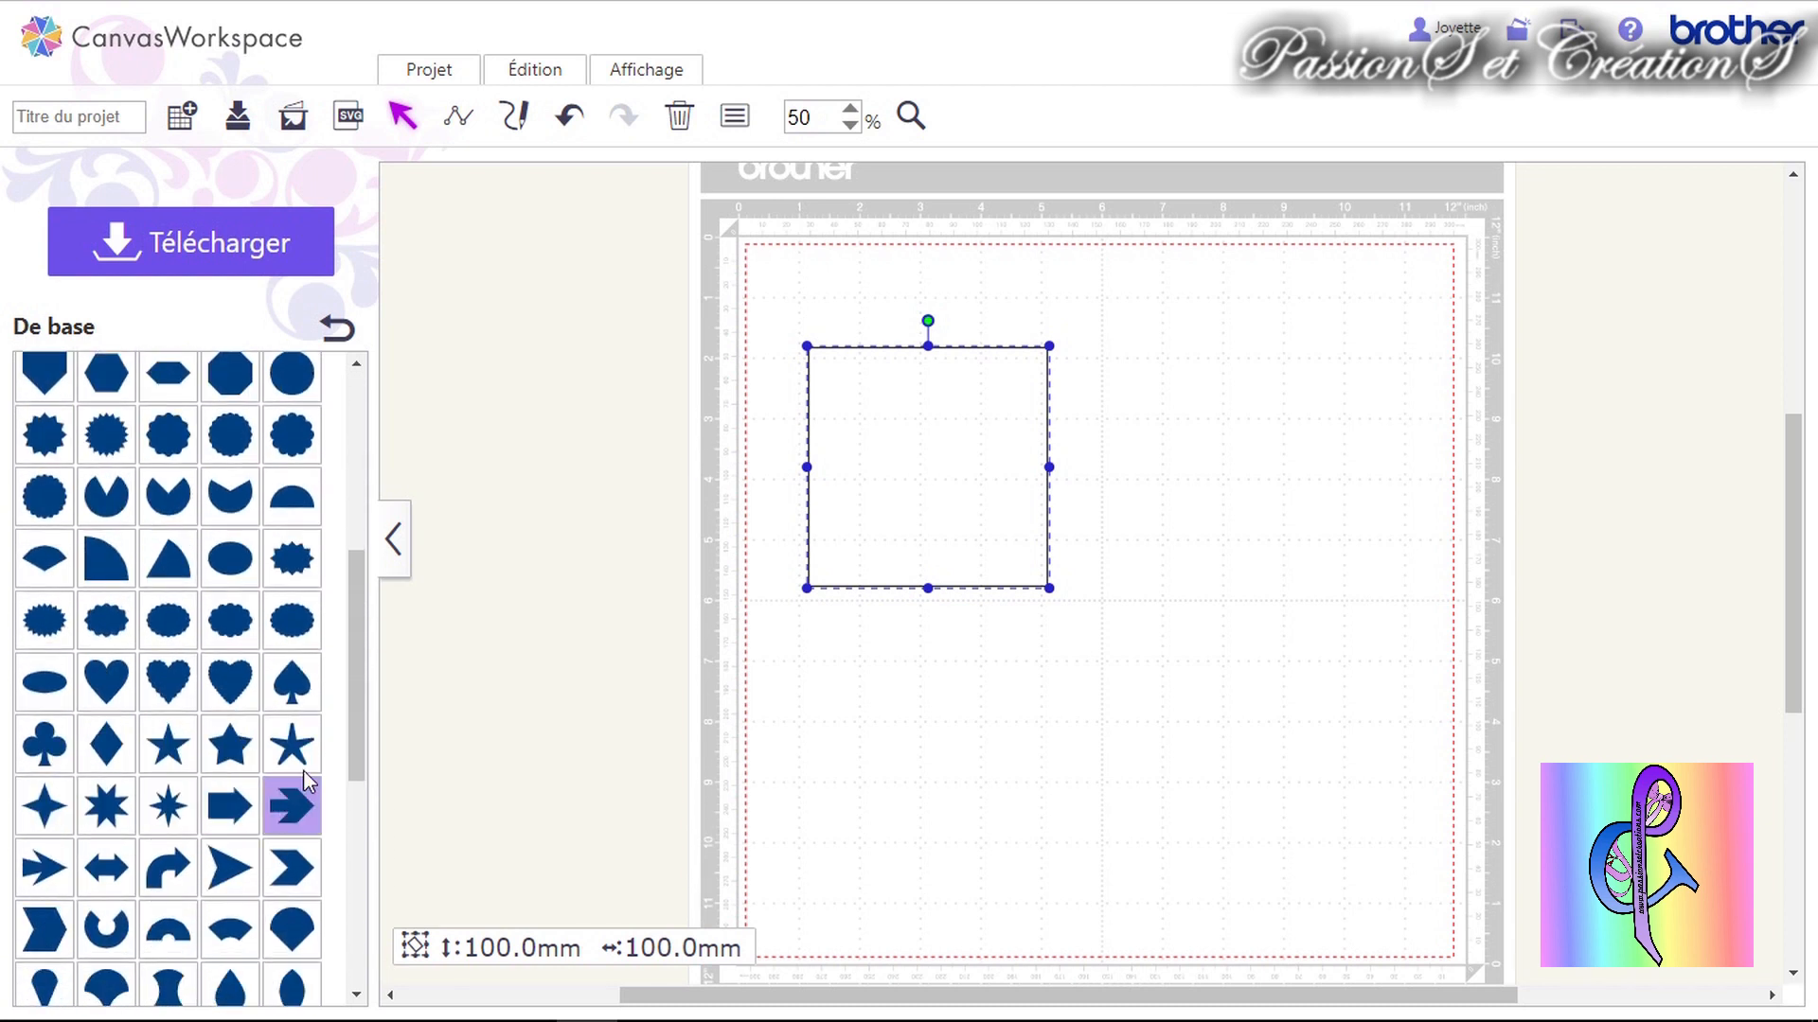
pyautogui.click(244, 753)
pyautogui.moveTo(890, 322); pyautogui.dragTo(1204, 425)
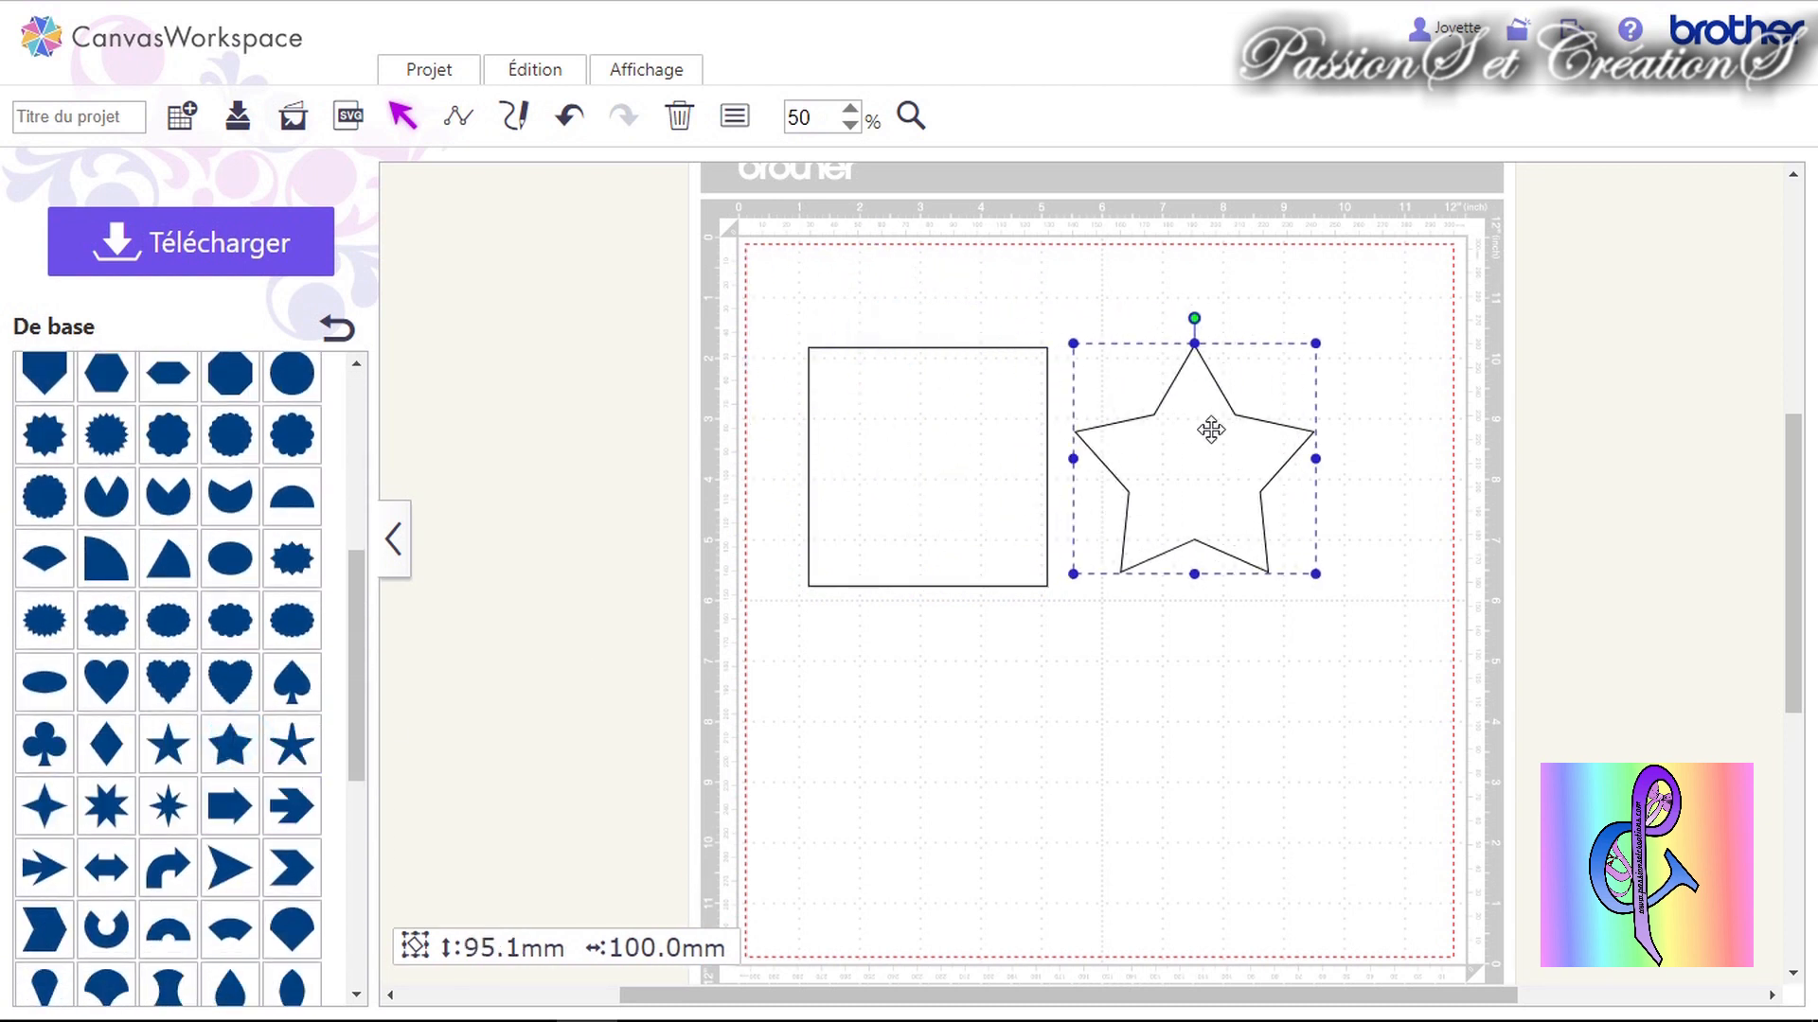
pyautogui.click(960, 690)
pyautogui.moveTo(1207, 473); pyautogui.dragTo(1200, 483)
# Select the square and the star together and align them to the left.
pyautogui.moveTo(970, 292); pyautogui.dragTo(1204, 656)
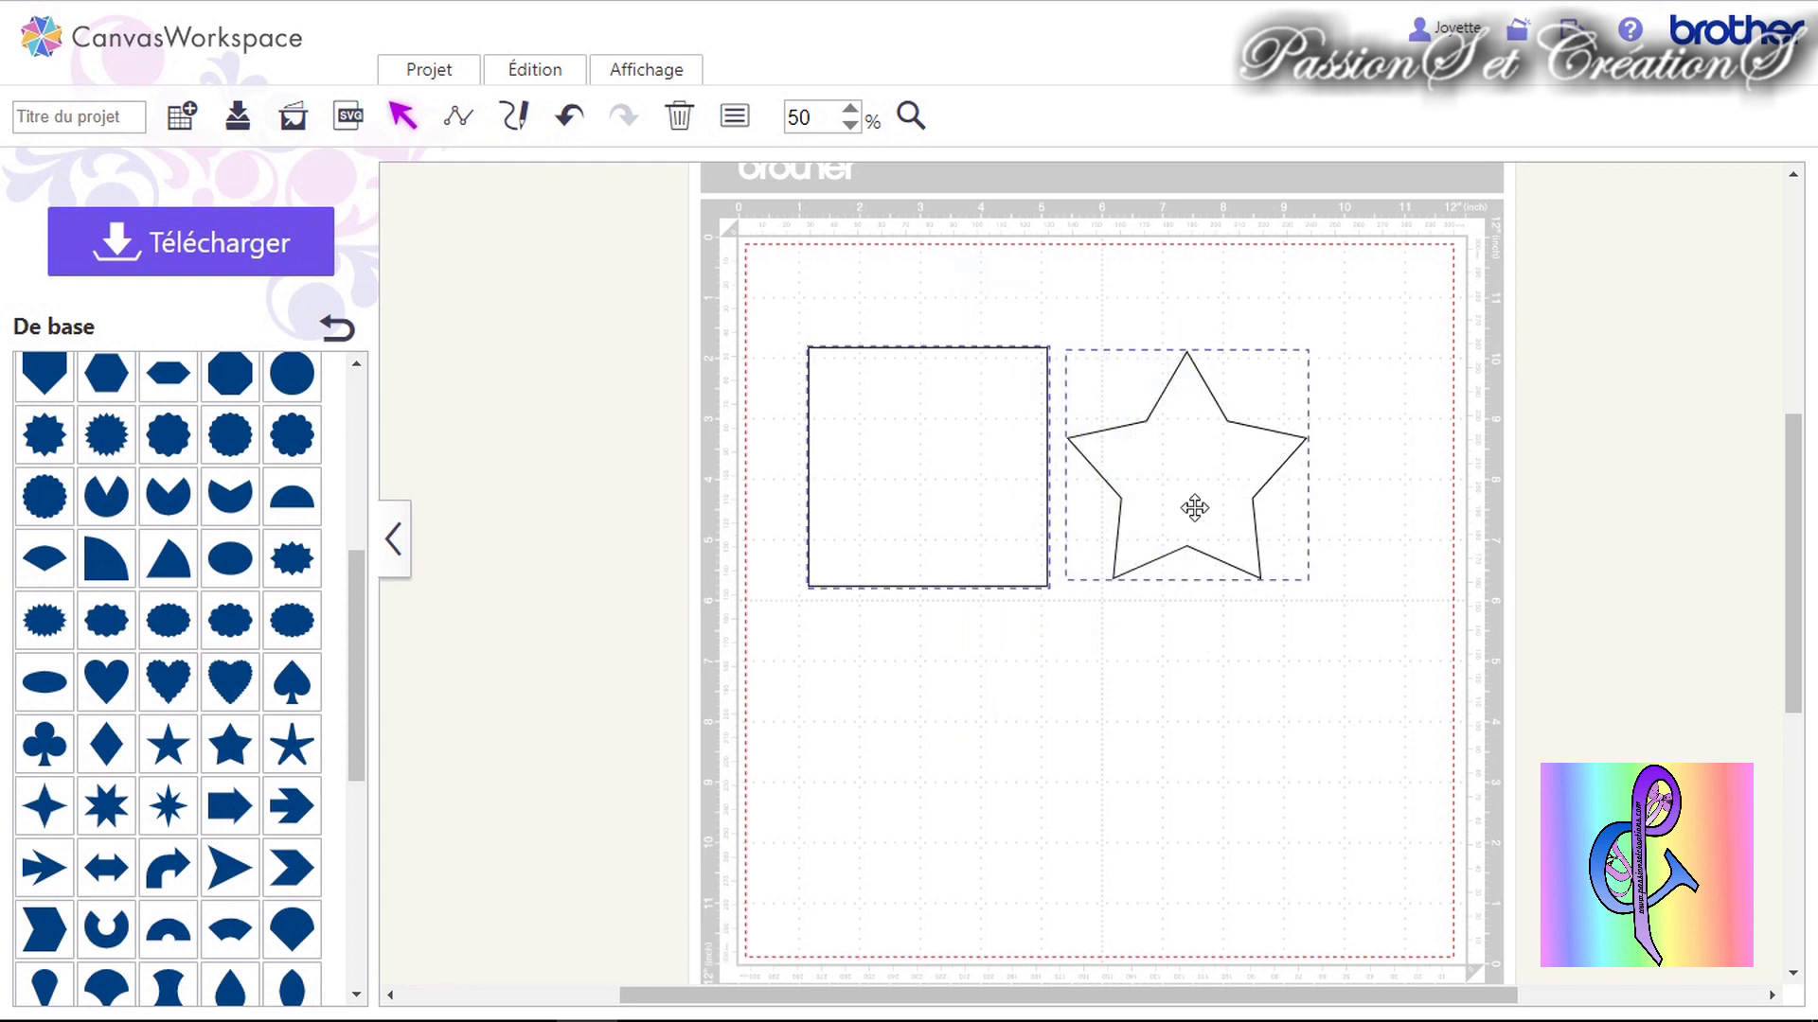
pyautogui.click(559, 87)
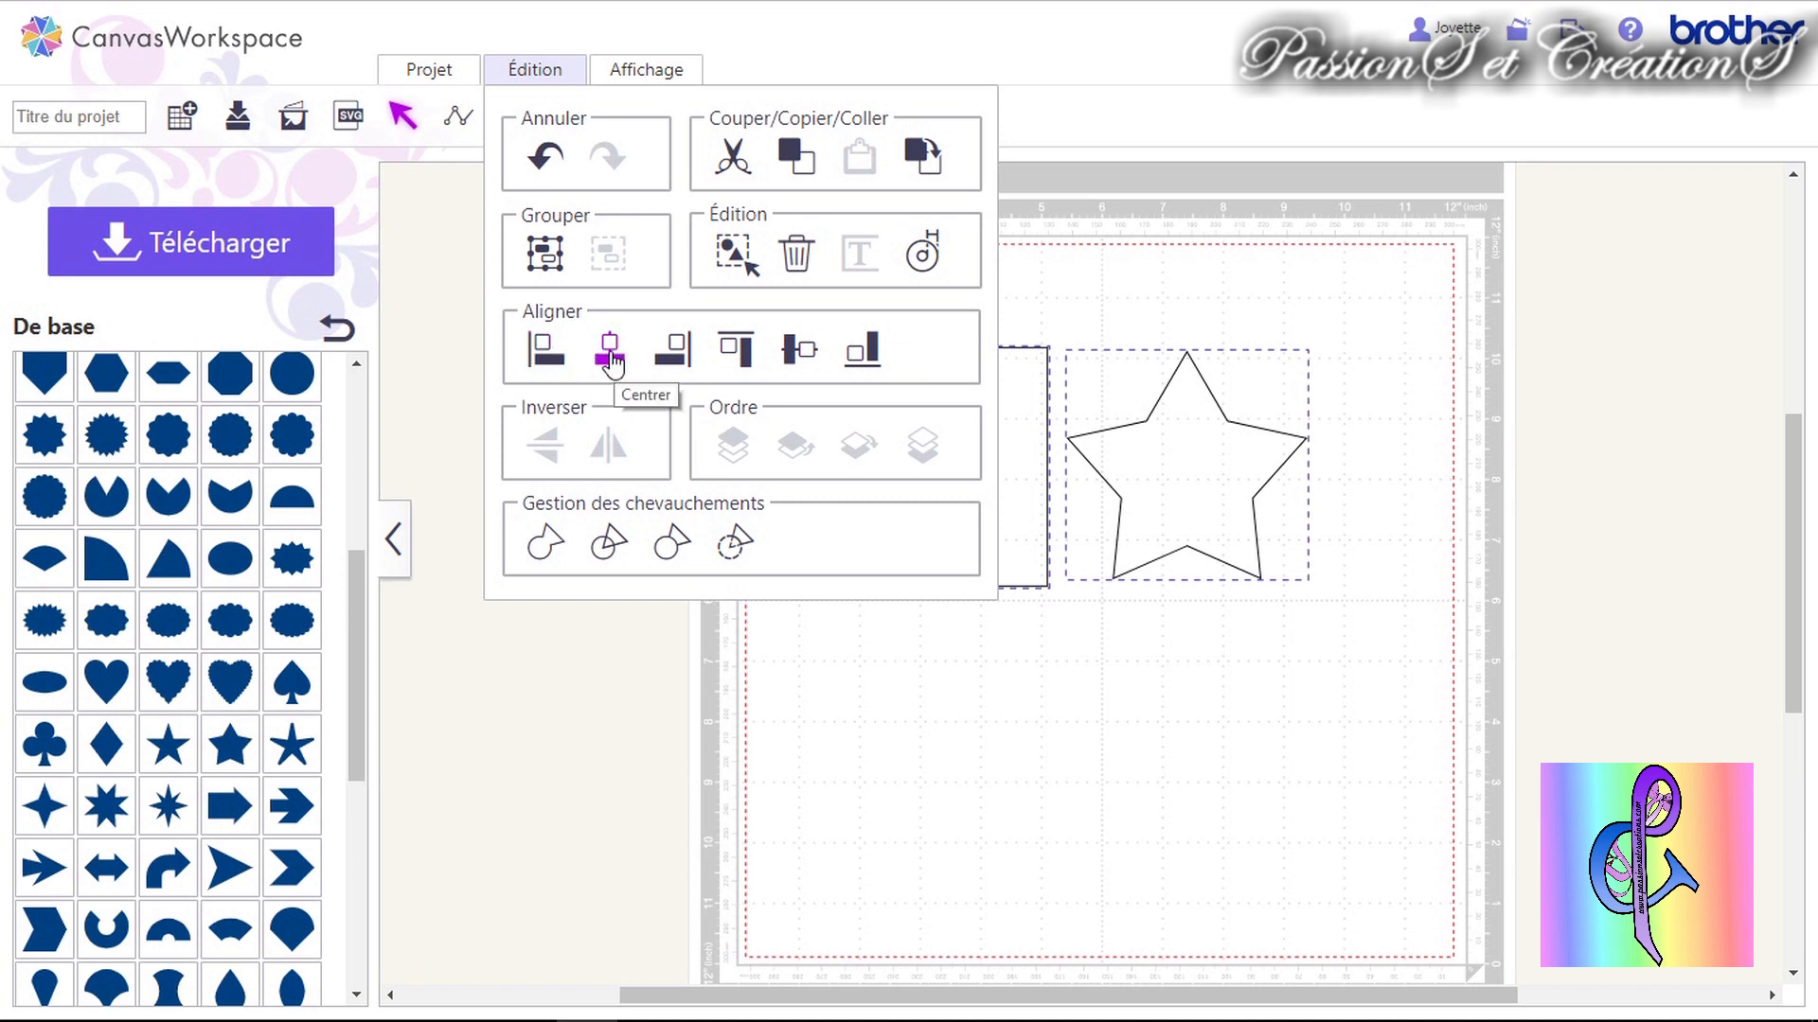
pyautogui.click(547, 350)
# Separate the two shapes, enlarge the square to about 194 mm per side, and position the star inside it.
pyautogui.moveTo(937, 438); pyautogui.dragTo(1367, 538)
pyautogui.click(1344, 446)
pyautogui.moveTo(1127, 442); pyautogui.dragTo(989, 450)
pyautogui.moveTo(1088, 604); pyautogui.dragTo(1312, 827)
pyautogui.moveTo(1379, 580); pyautogui.dragTo(1146, 580)
# Select both shapes and align the star to the square's left edge, followed by its right edge.
pyautogui.click(1009, 268)
pyautogui.hotkey('ctrl', 'a')
pyautogui.click(536, 76)
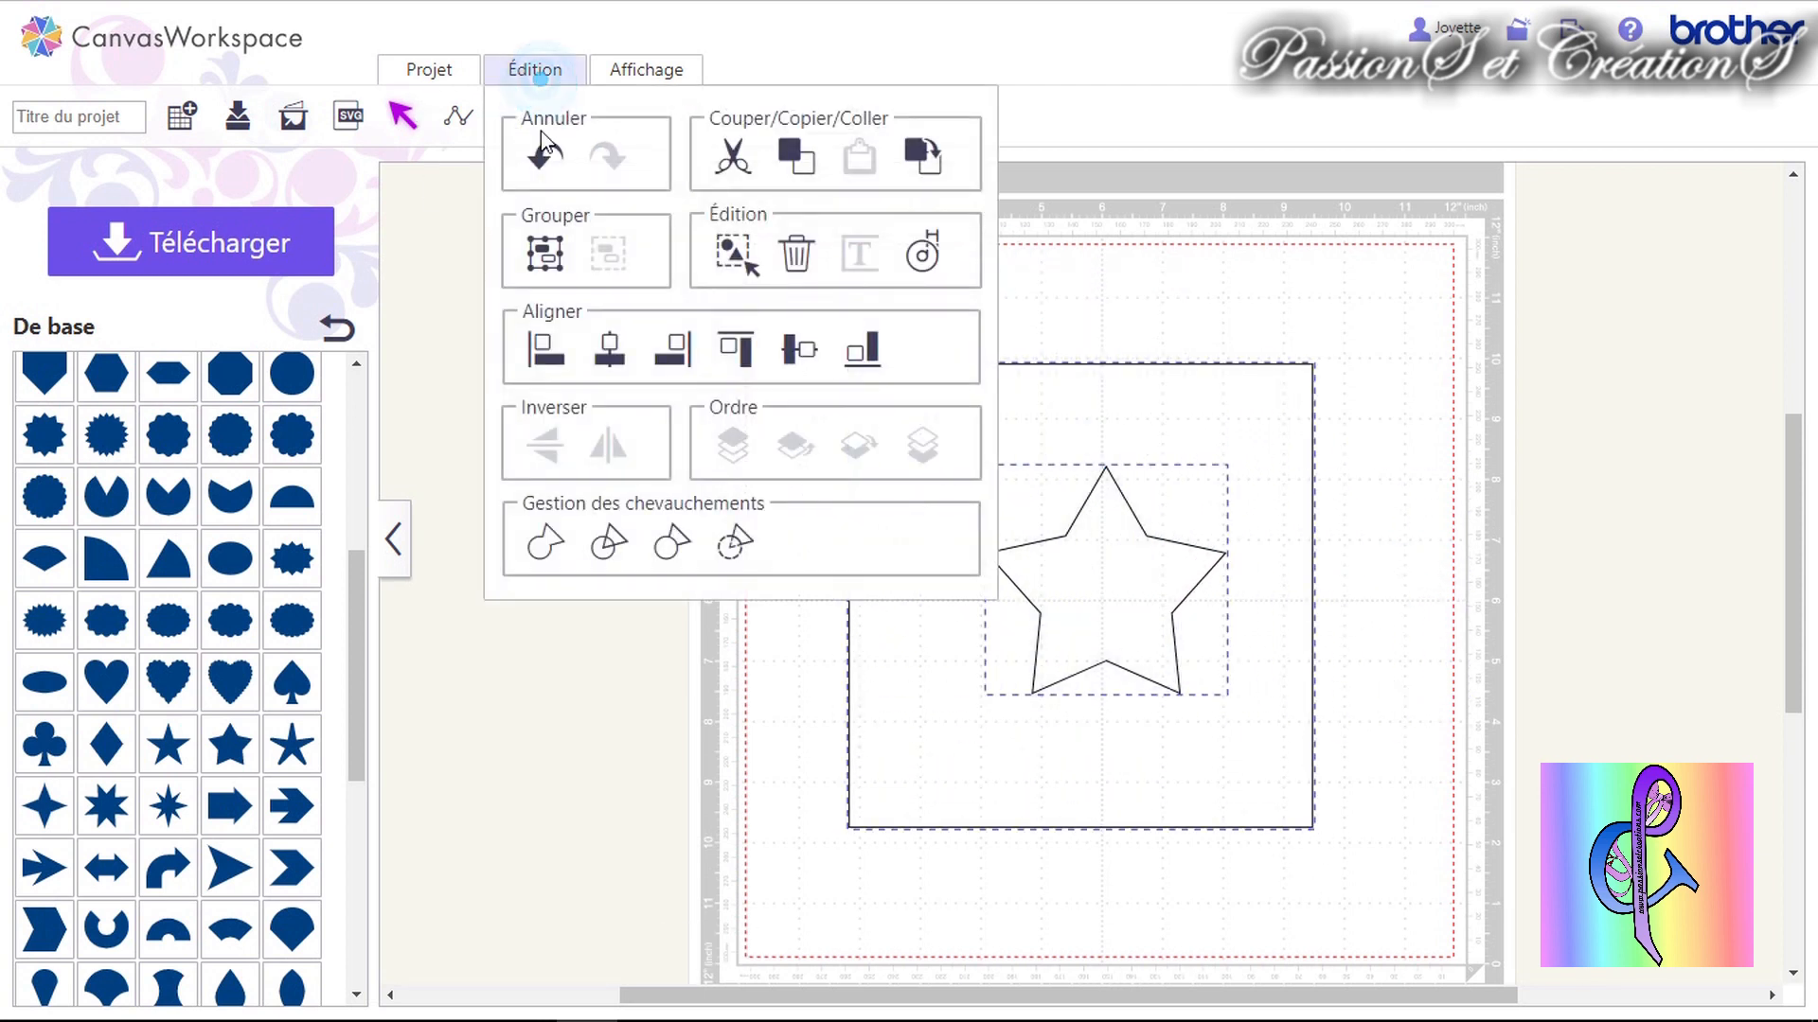
pyautogui.click(550, 355)
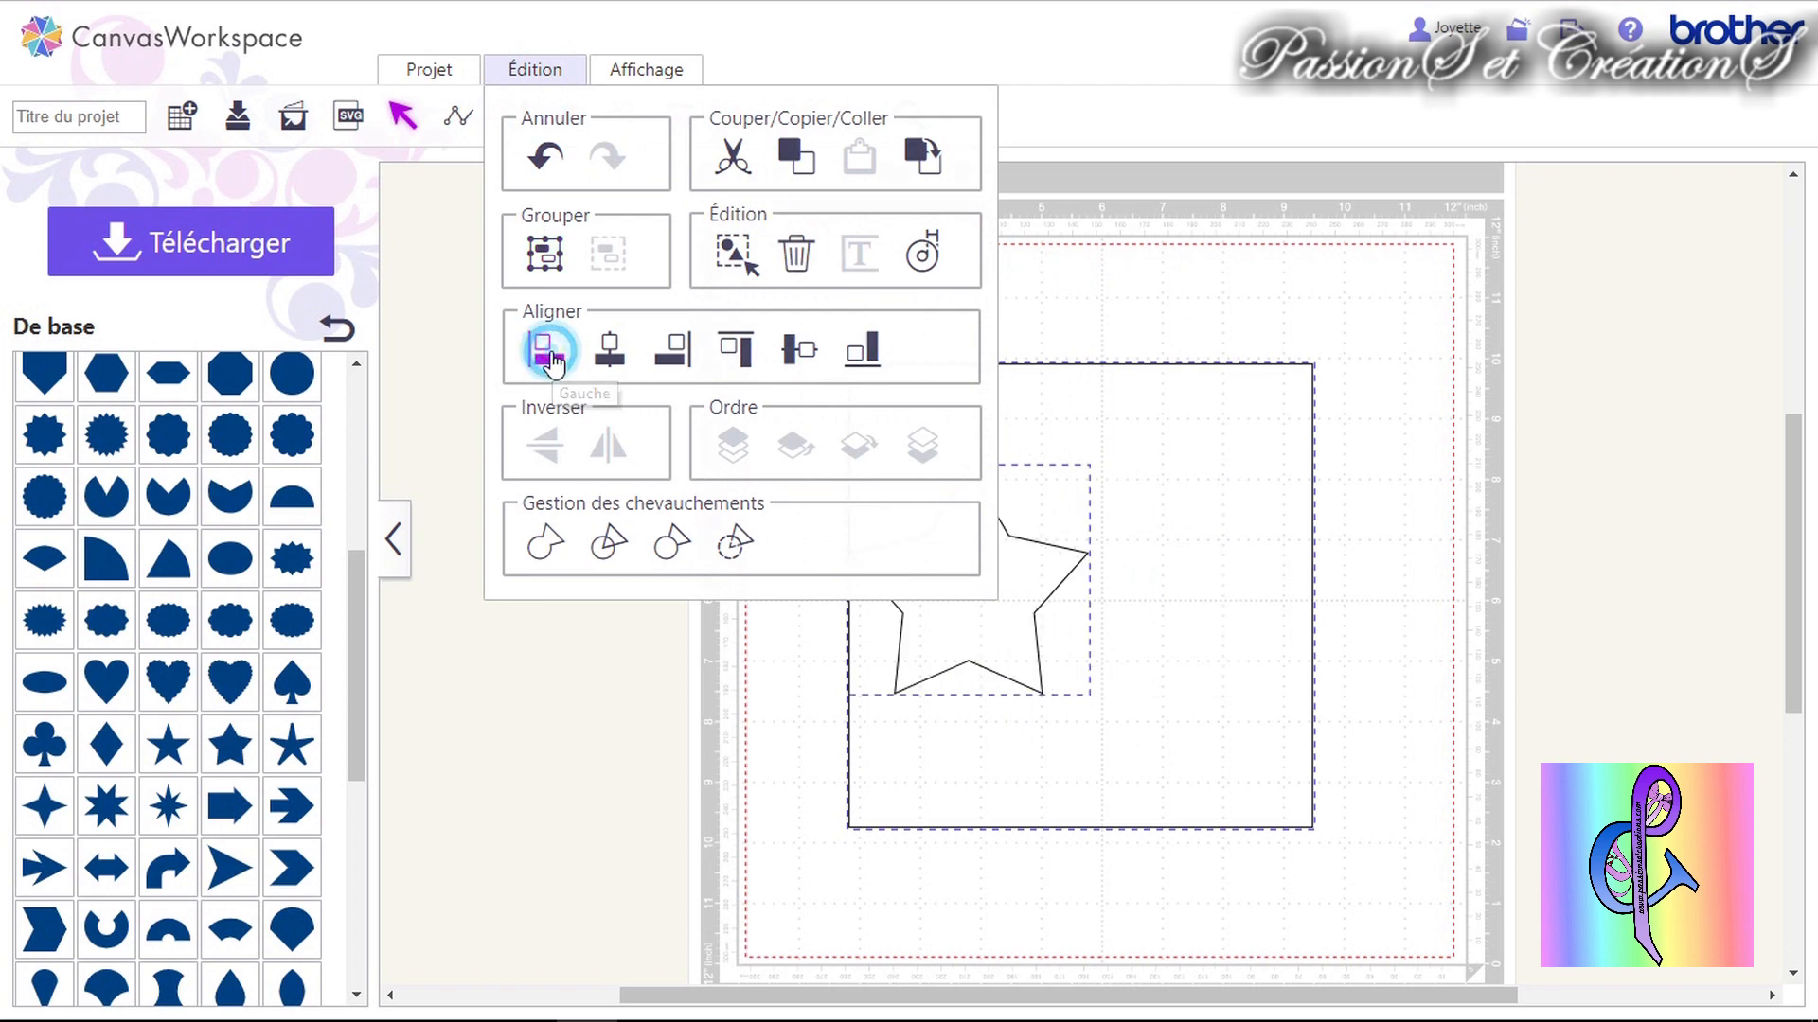
pyautogui.click(533, 72)
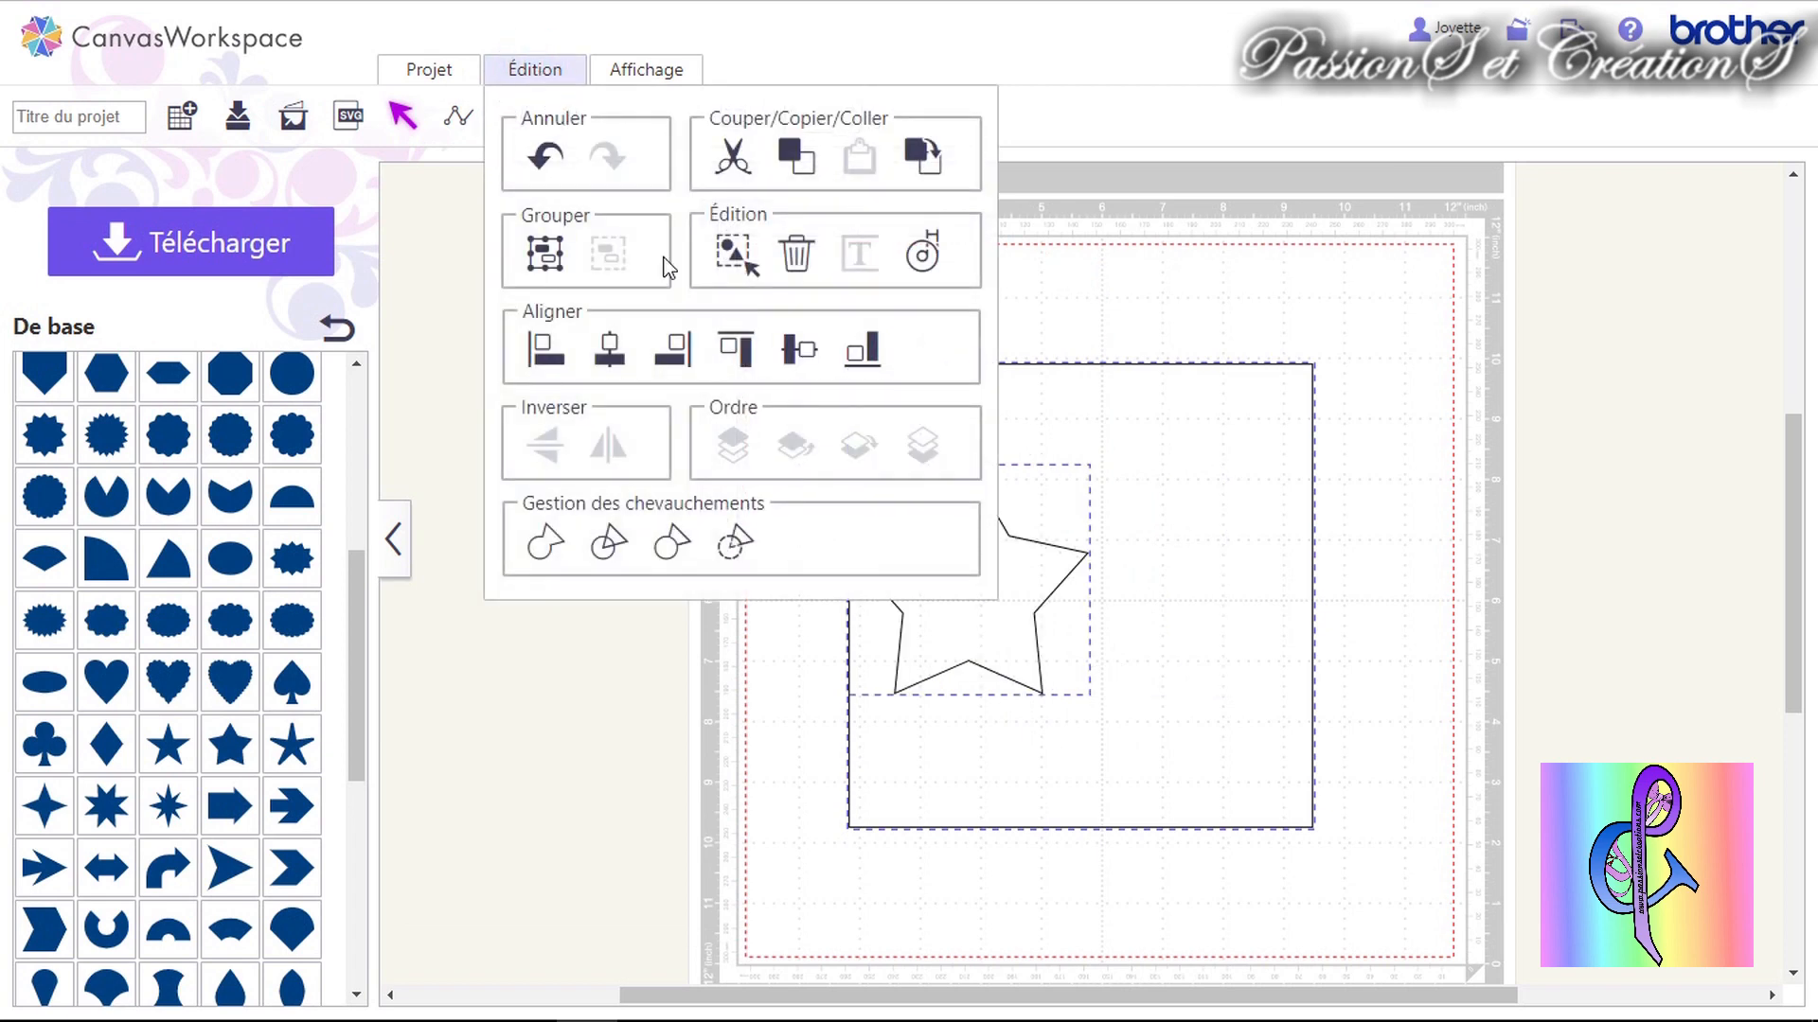
pyautogui.click(688, 352)
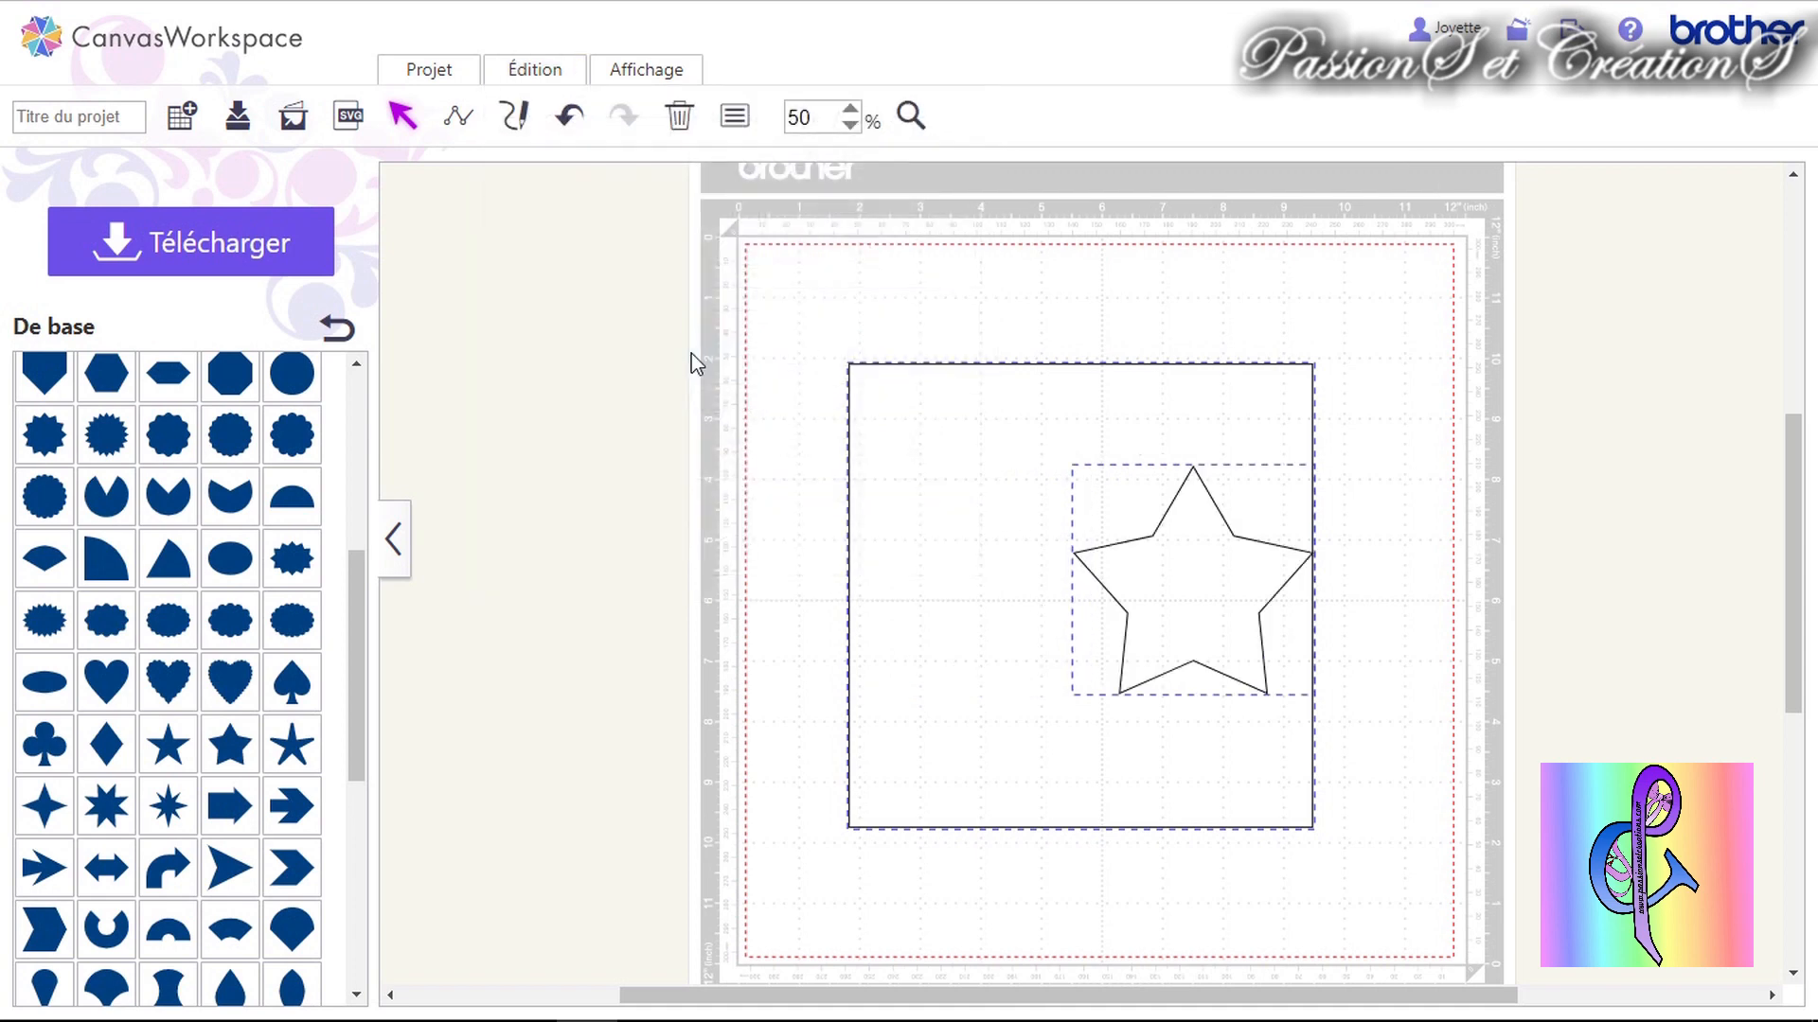
# Centre the star horizontally within the square using the Centrer alignment.
pyautogui.click(540, 70)
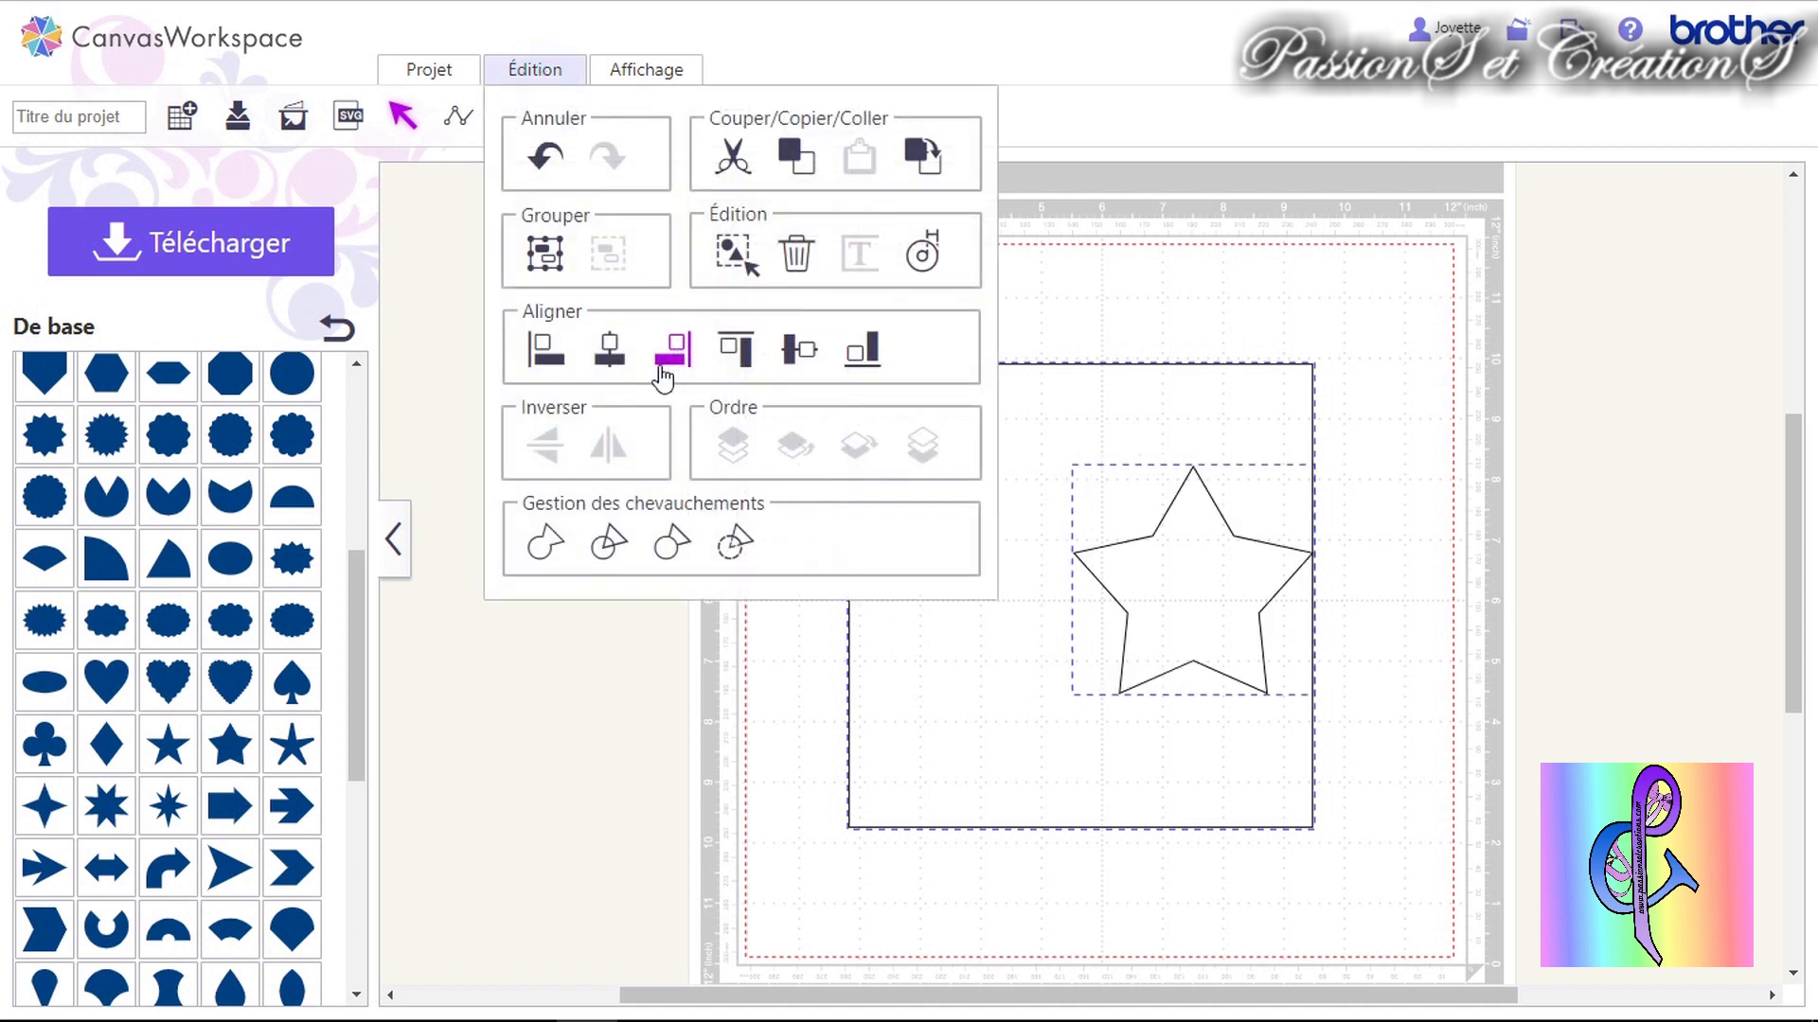
pyautogui.click(610, 353)
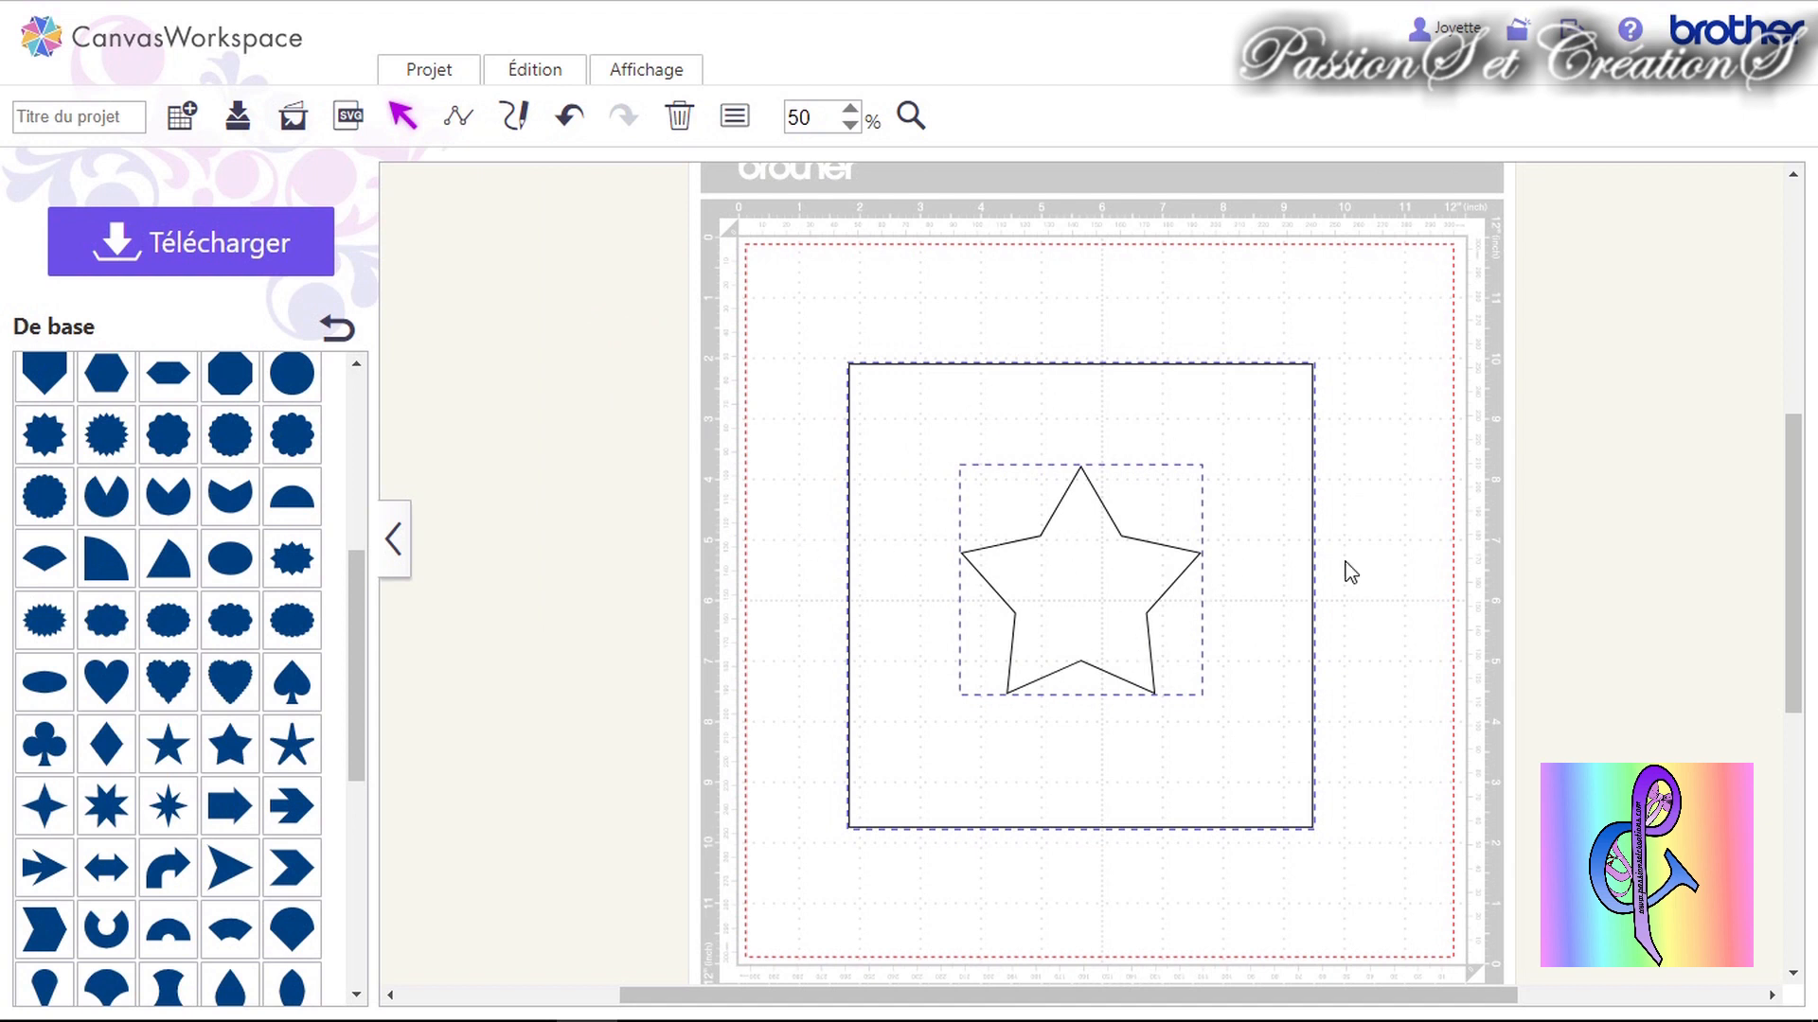
# Align the star to the square's upper edge, followed by its lower edge.
pyautogui.click(534, 74)
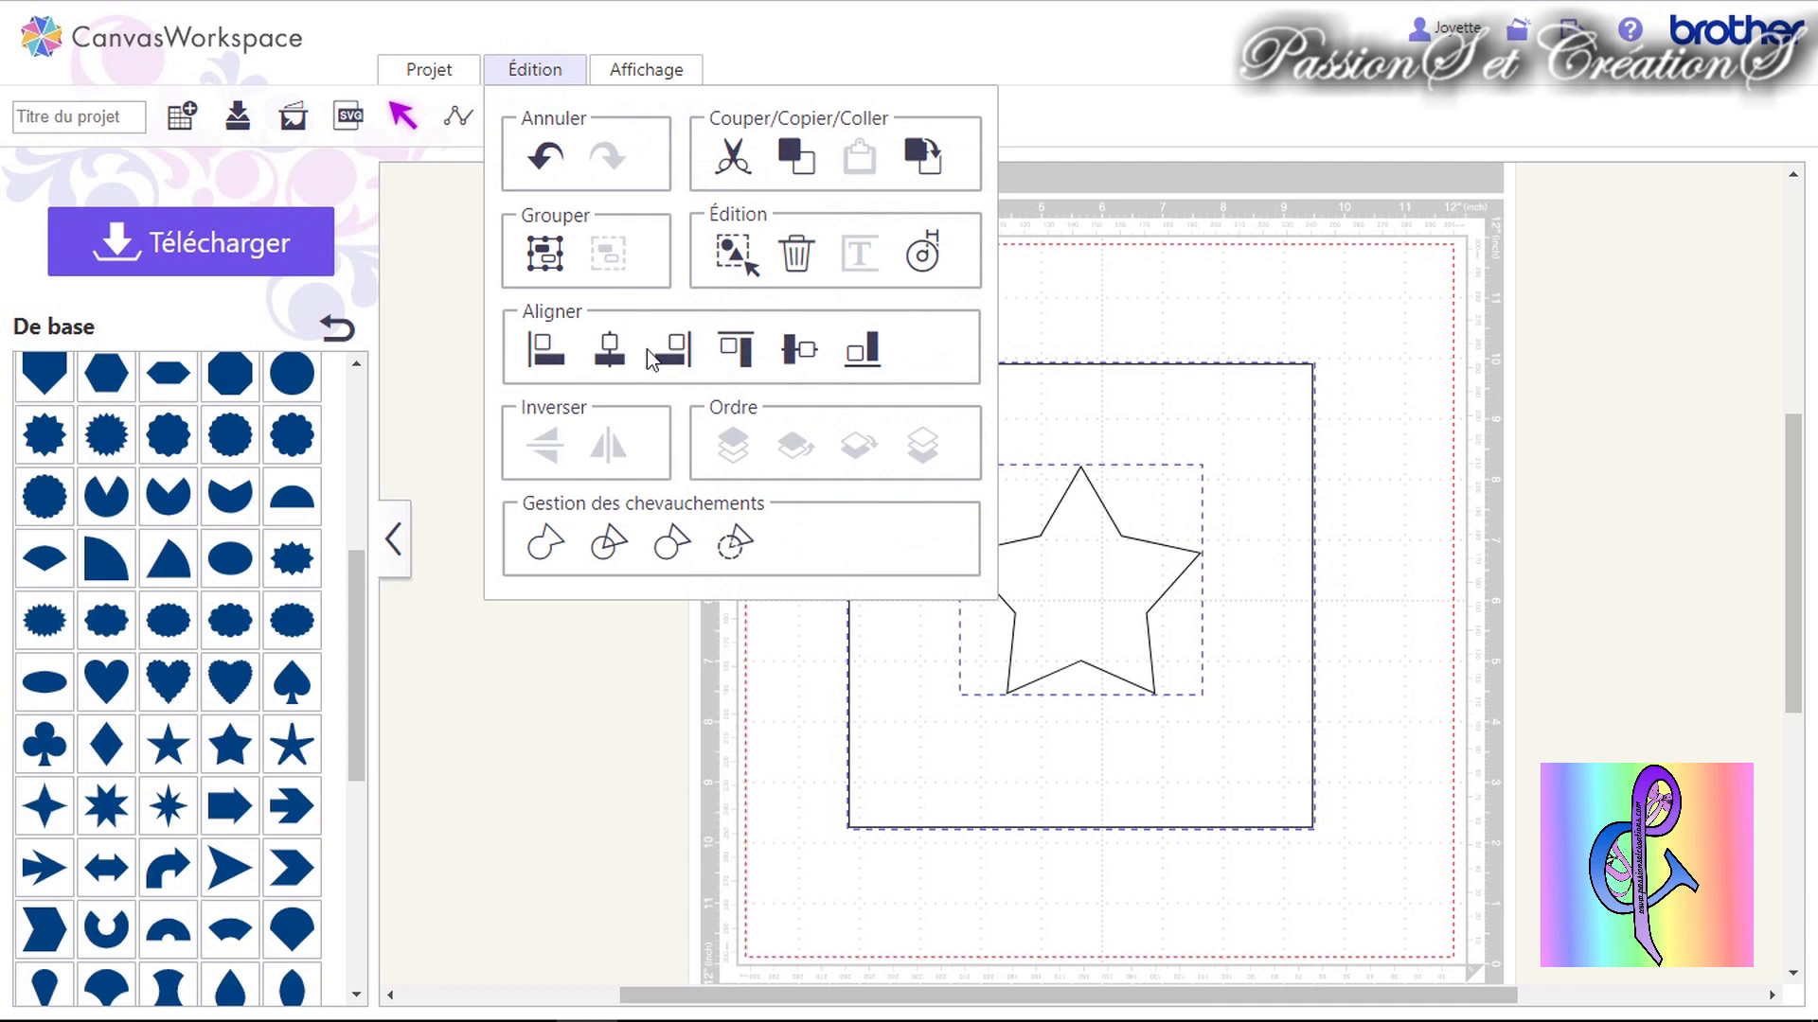
pyautogui.click(746, 352)
pyautogui.click(530, 69)
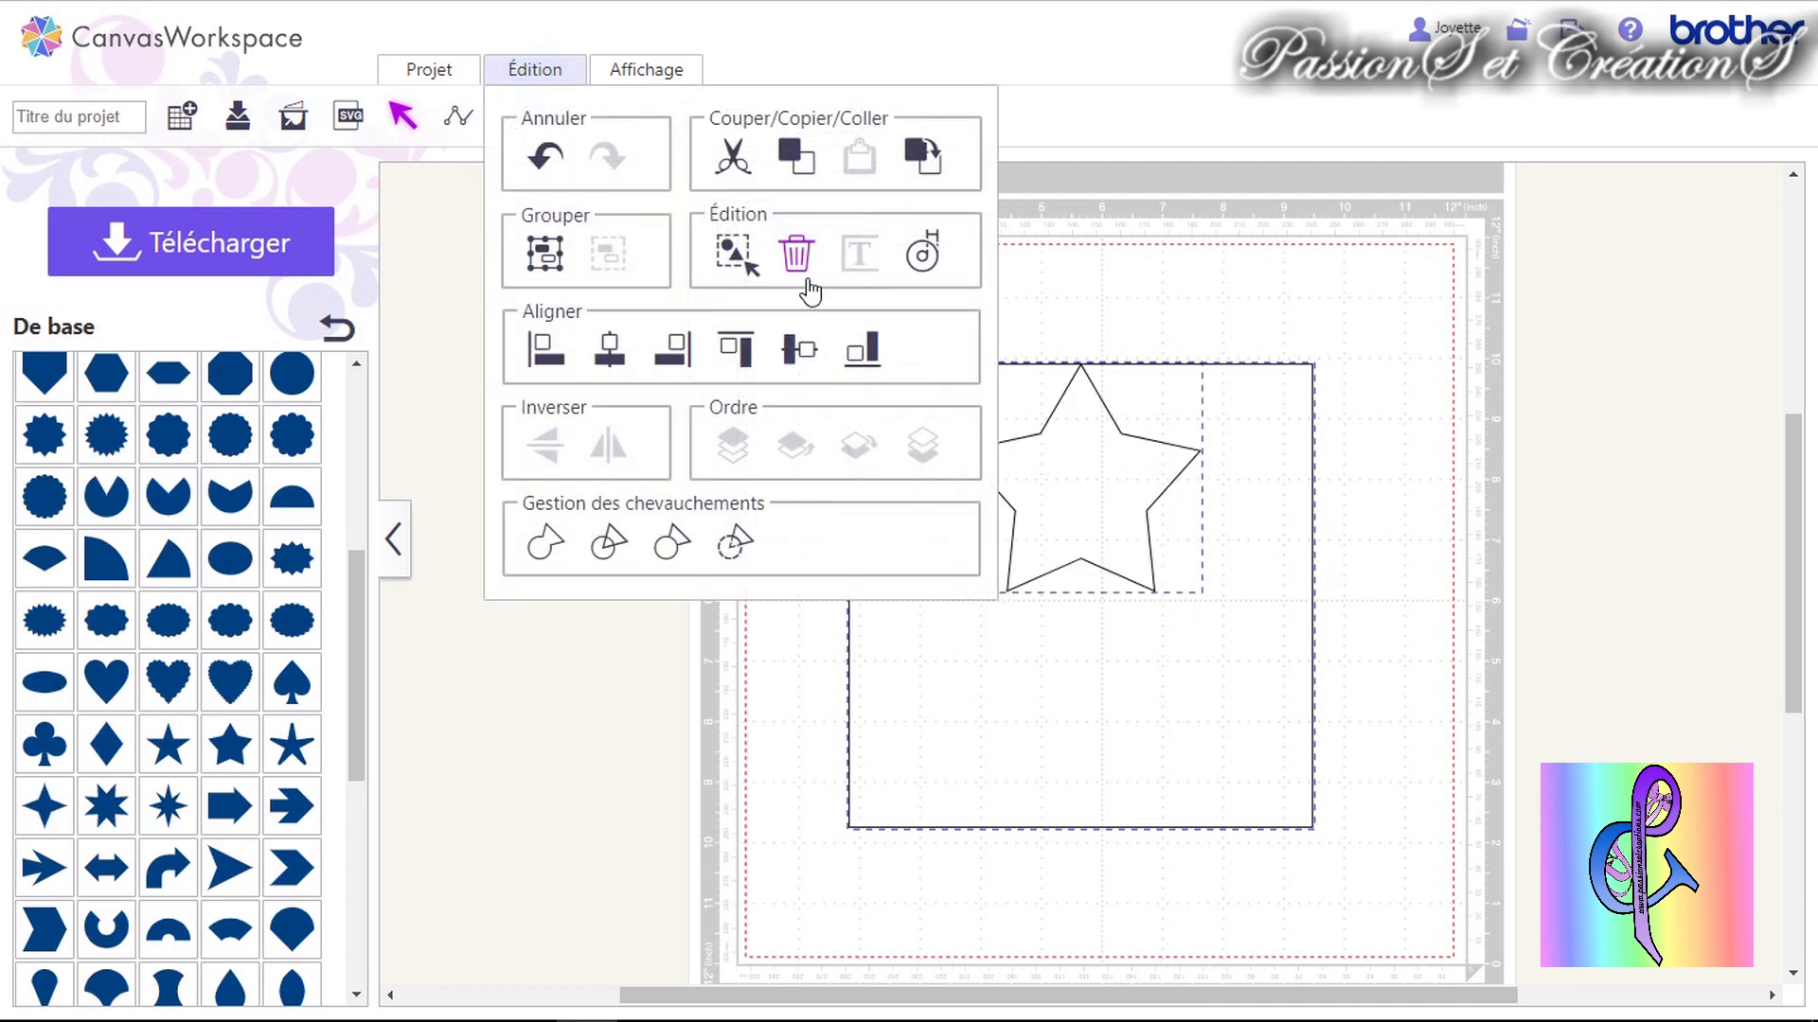
pyautogui.click(864, 356)
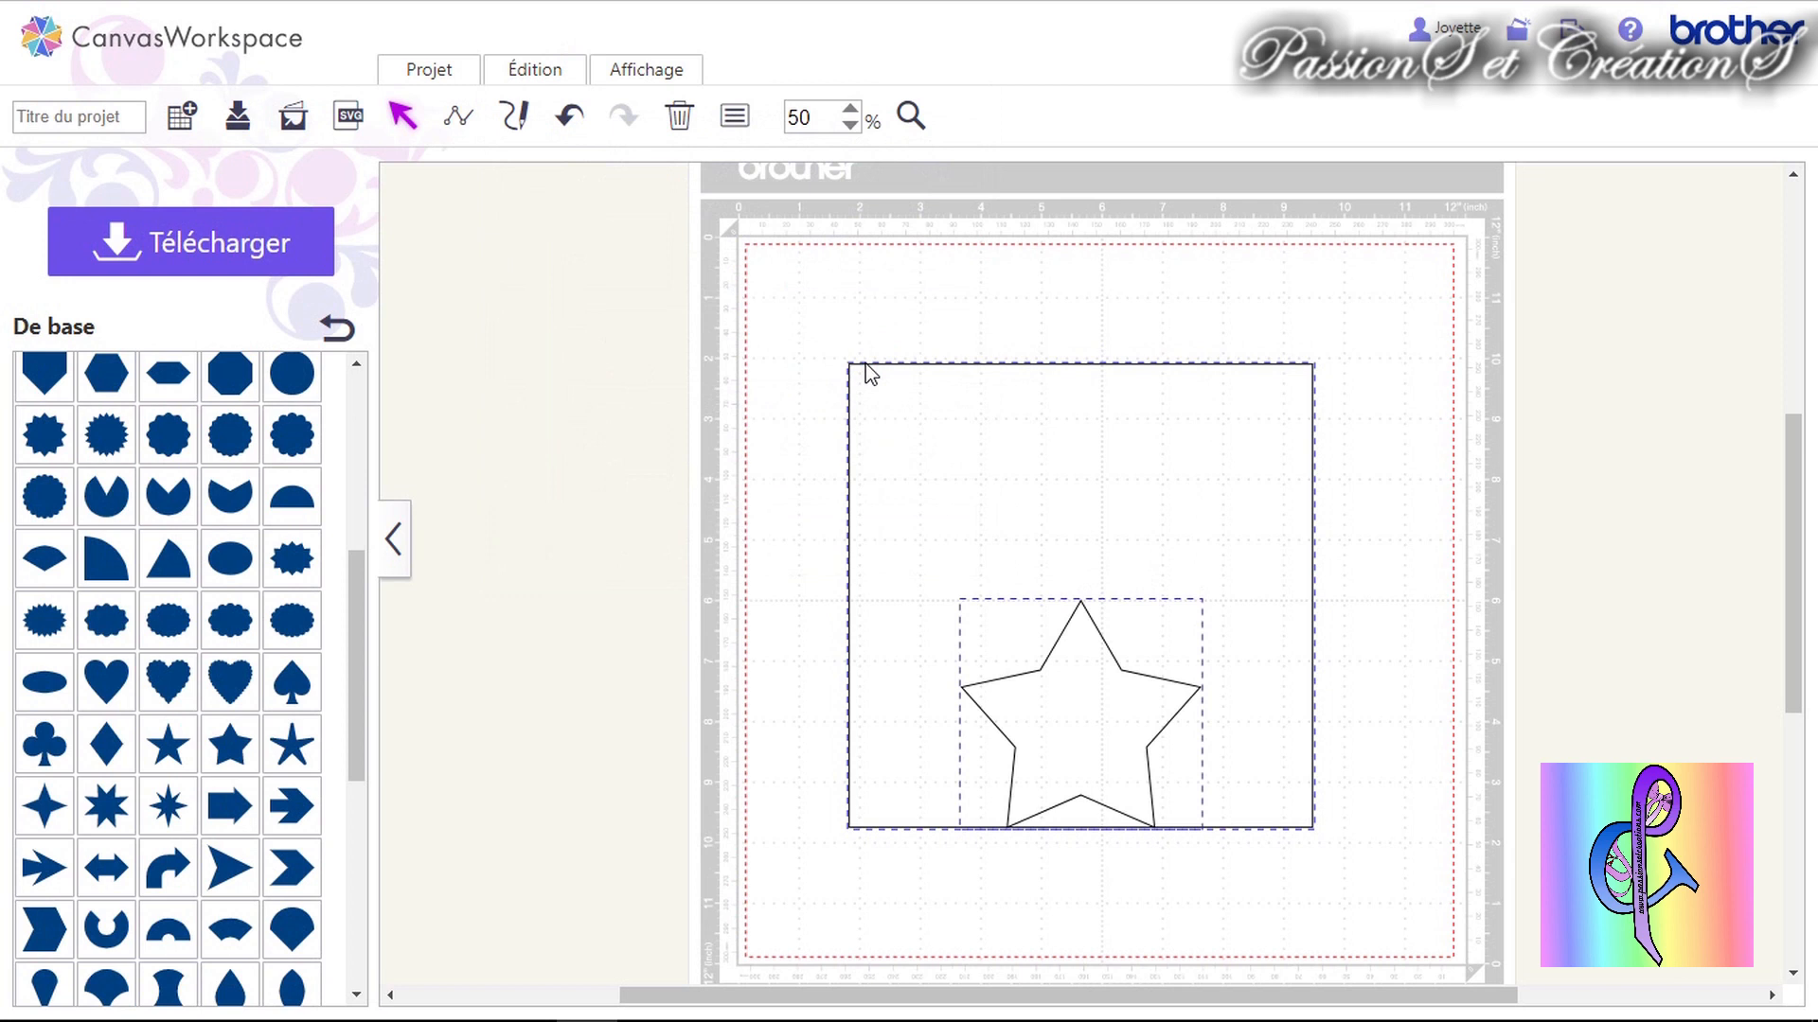
# Centre the star vertically within the square and deselect both shapes.
pyautogui.click(554, 69)
pyautogui.click(803, 356)
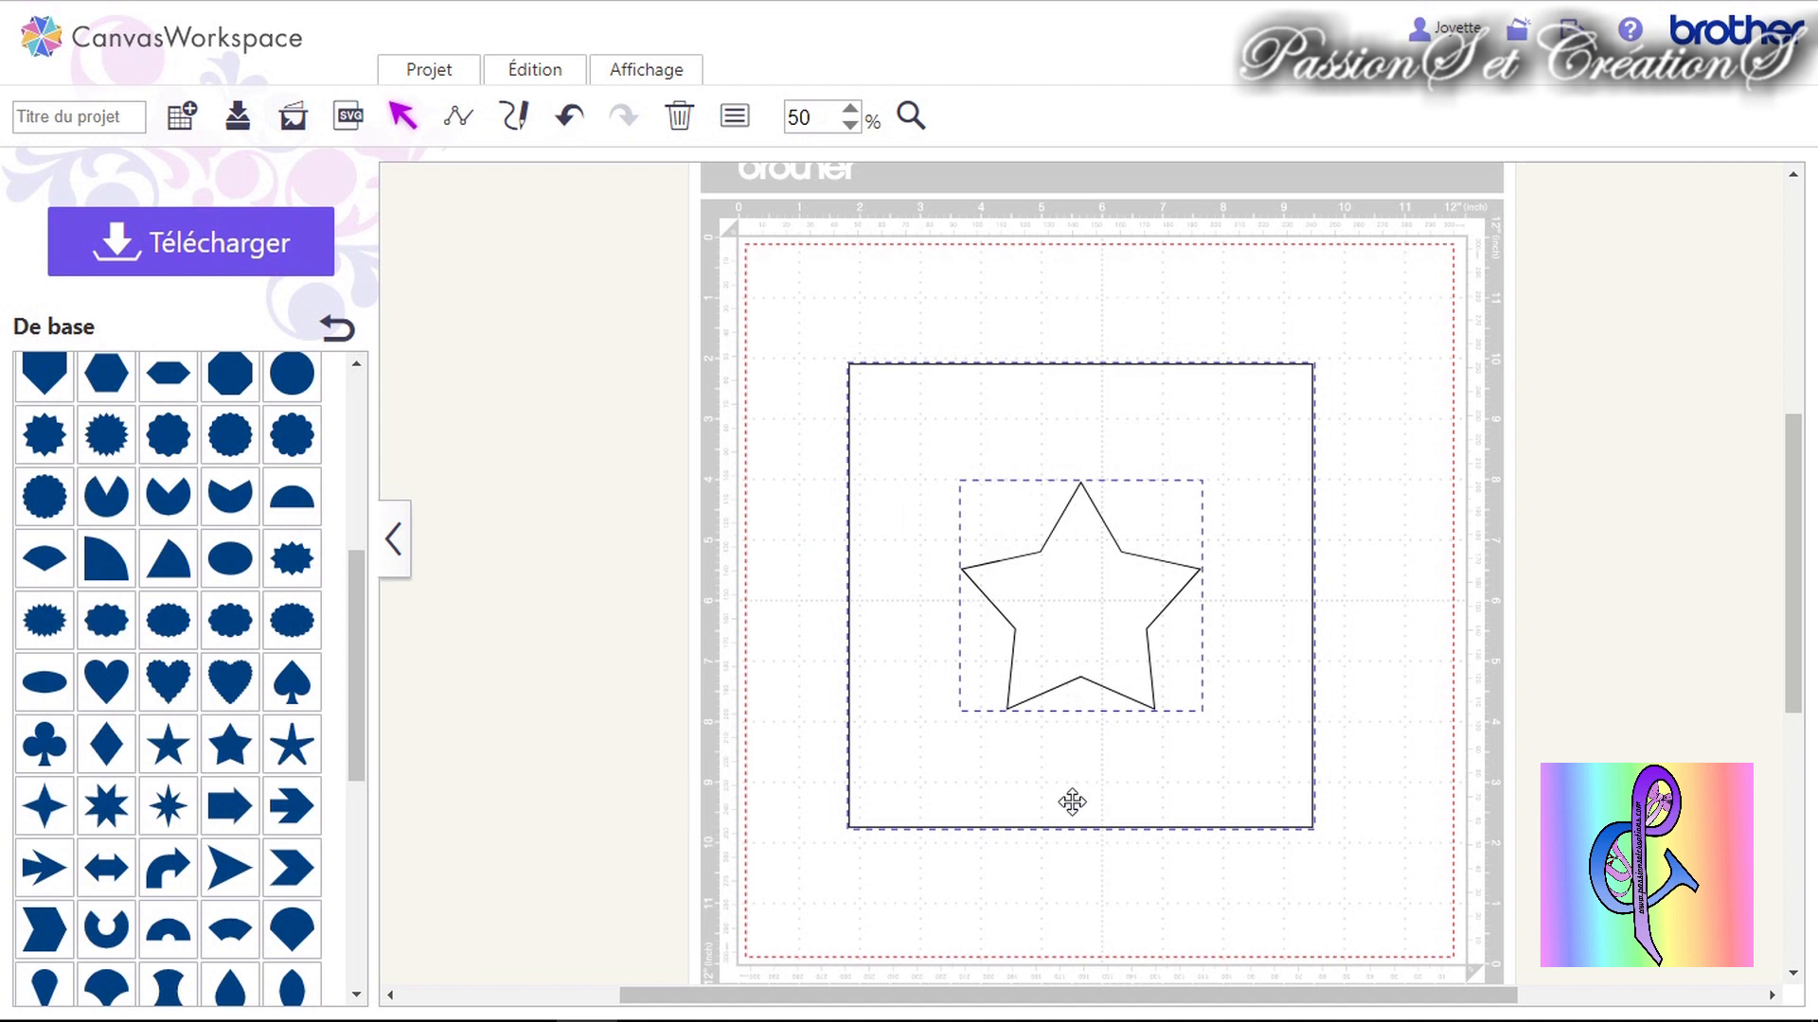
pyautogui.click(1218, 893)
# Select only the star and flip it horizontally.
pyautogui.click(1090, 594)
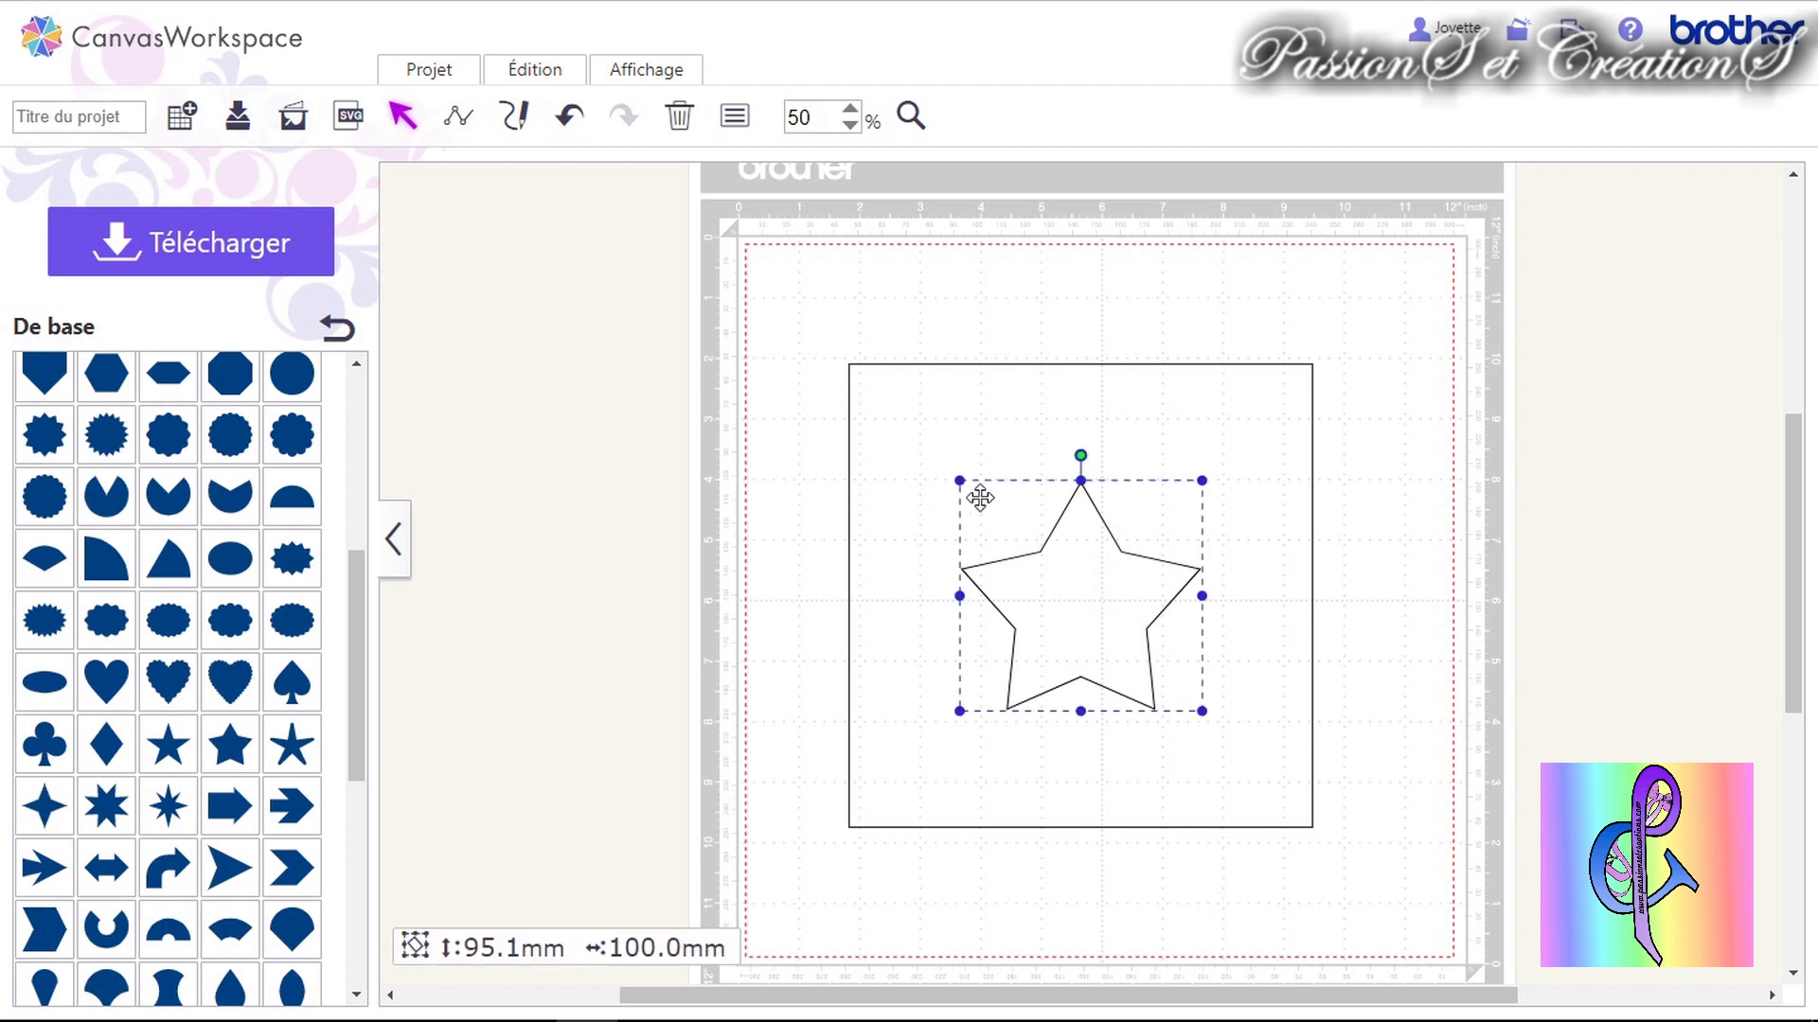
pyautogui.click(556, 69)
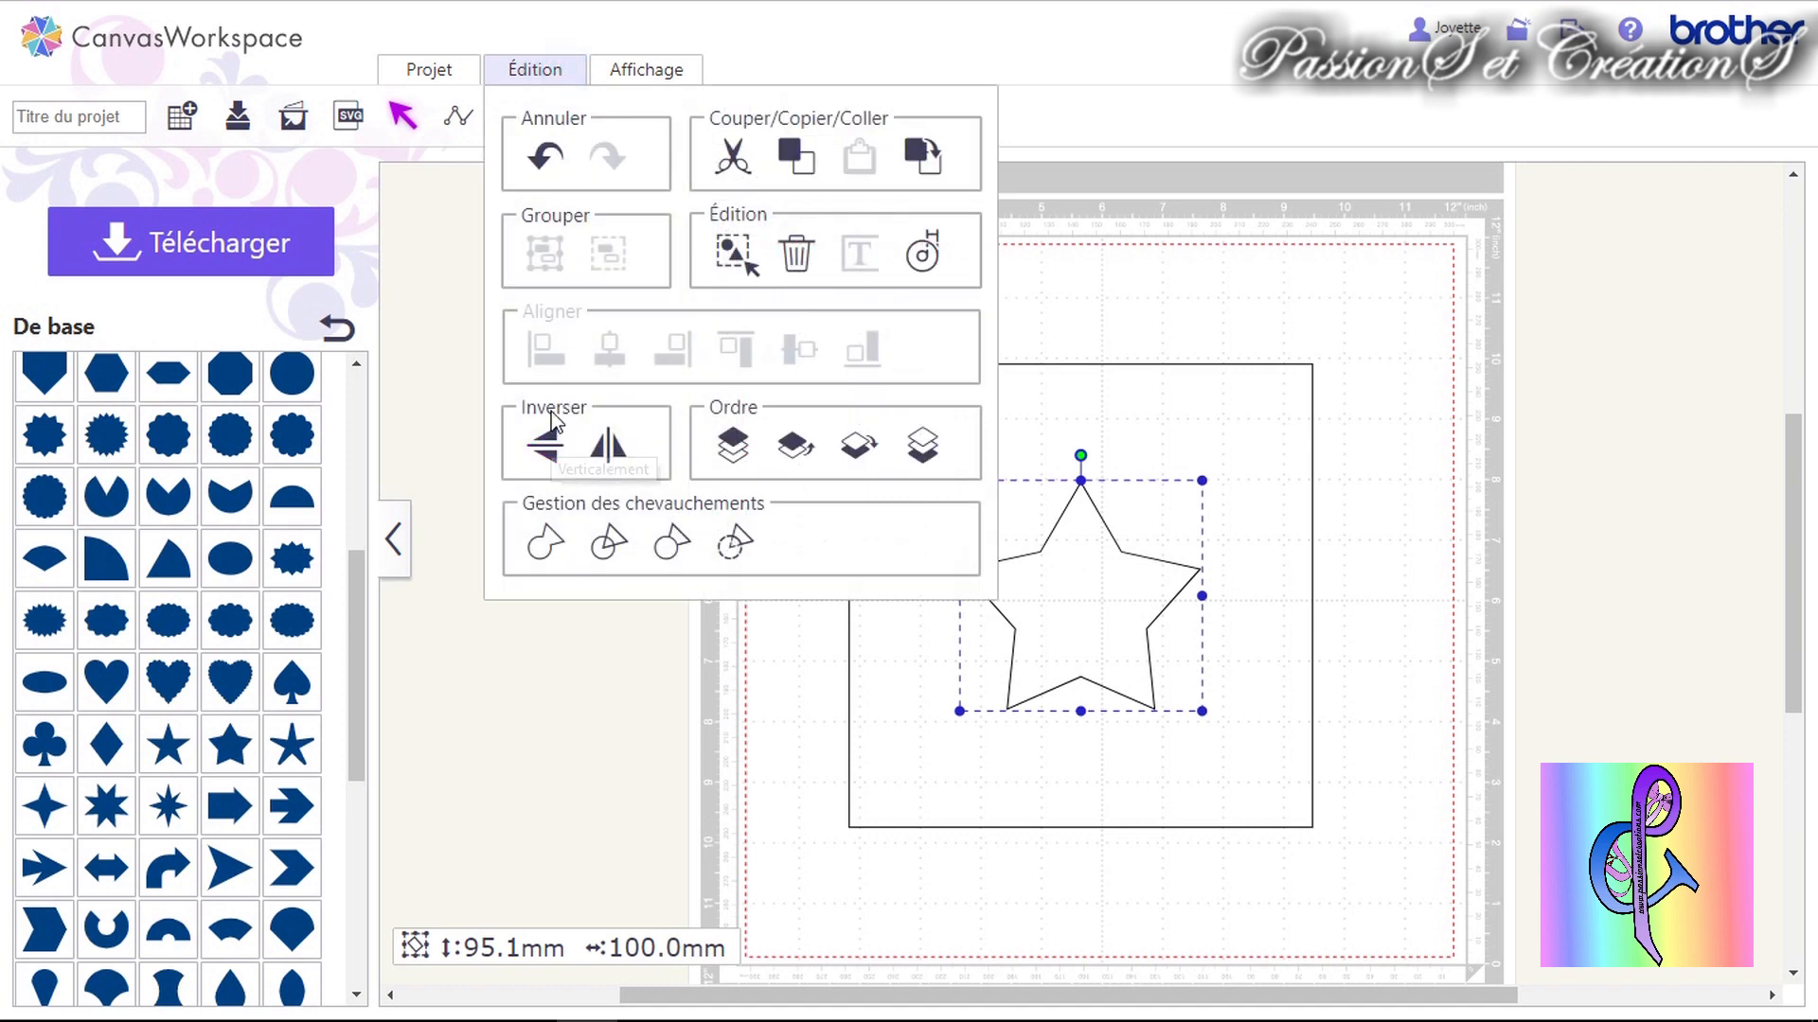
pyautogui.click(608, 445)
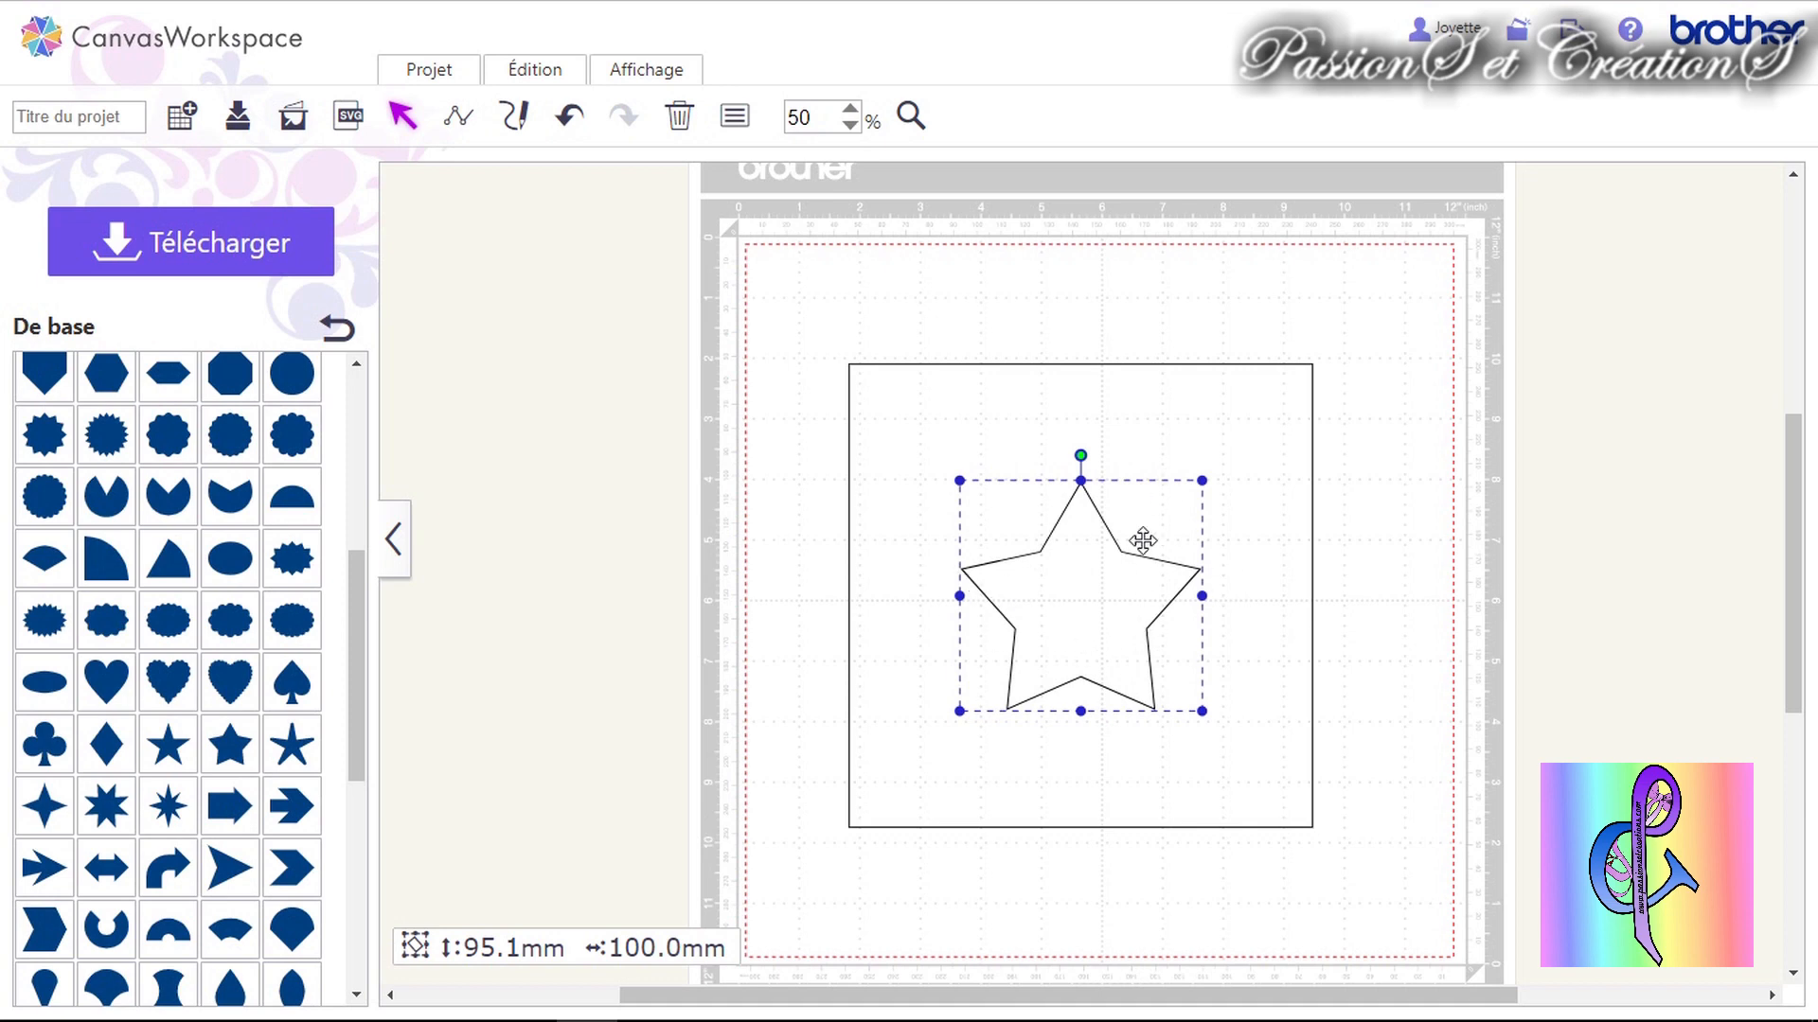
# Flip the star vertically twice so it points down and back up, and deselect it.
pyautogui.click(552, 83)
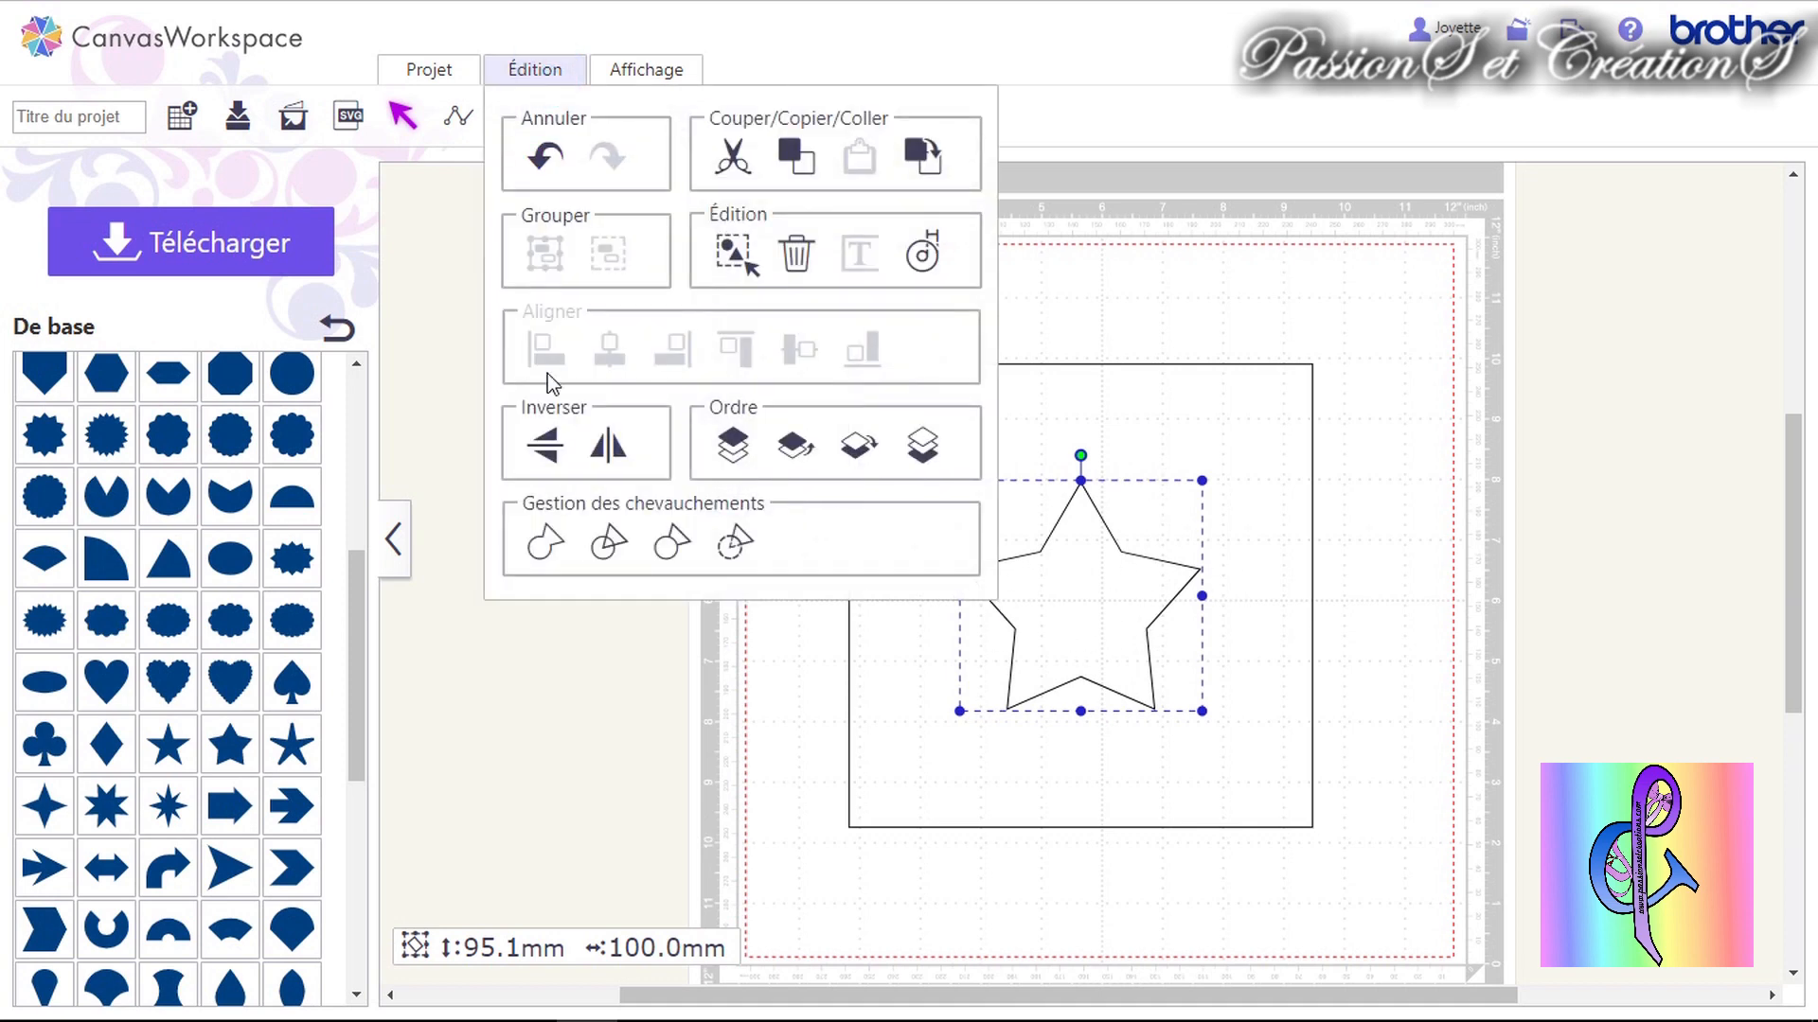
pyautogui.click(553, 454)
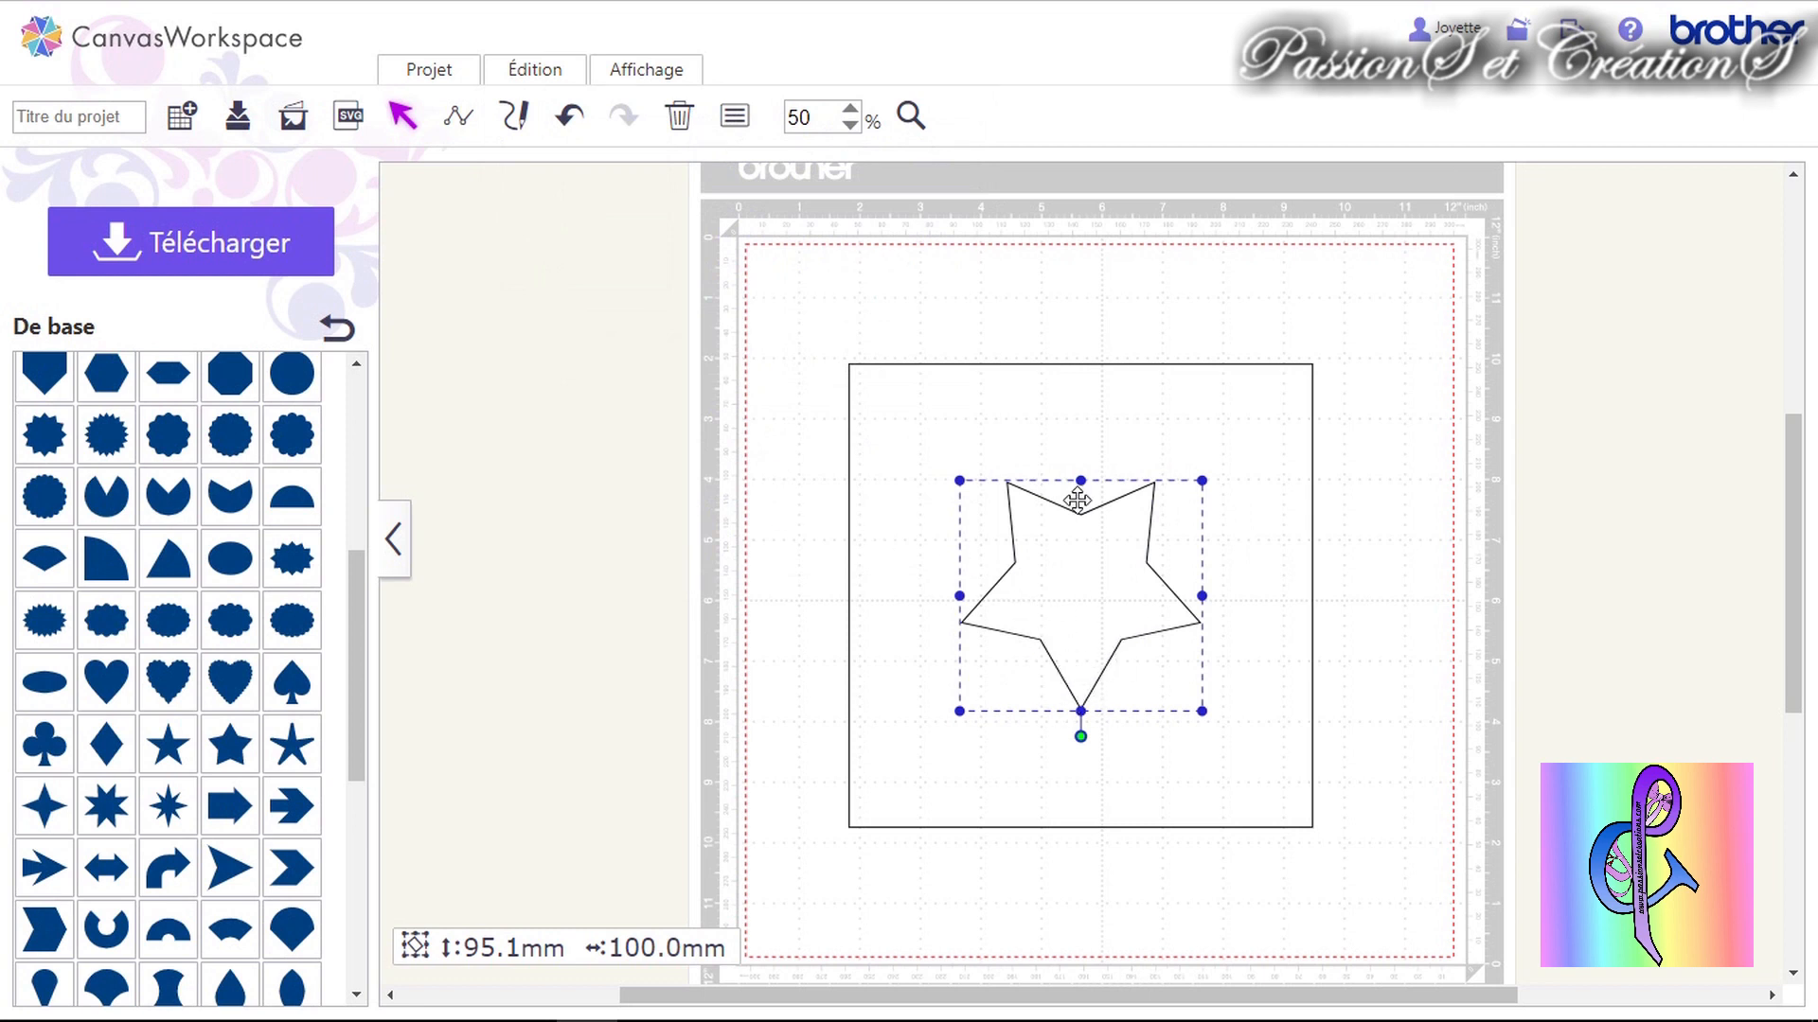
pyautogui.click(540, 69)
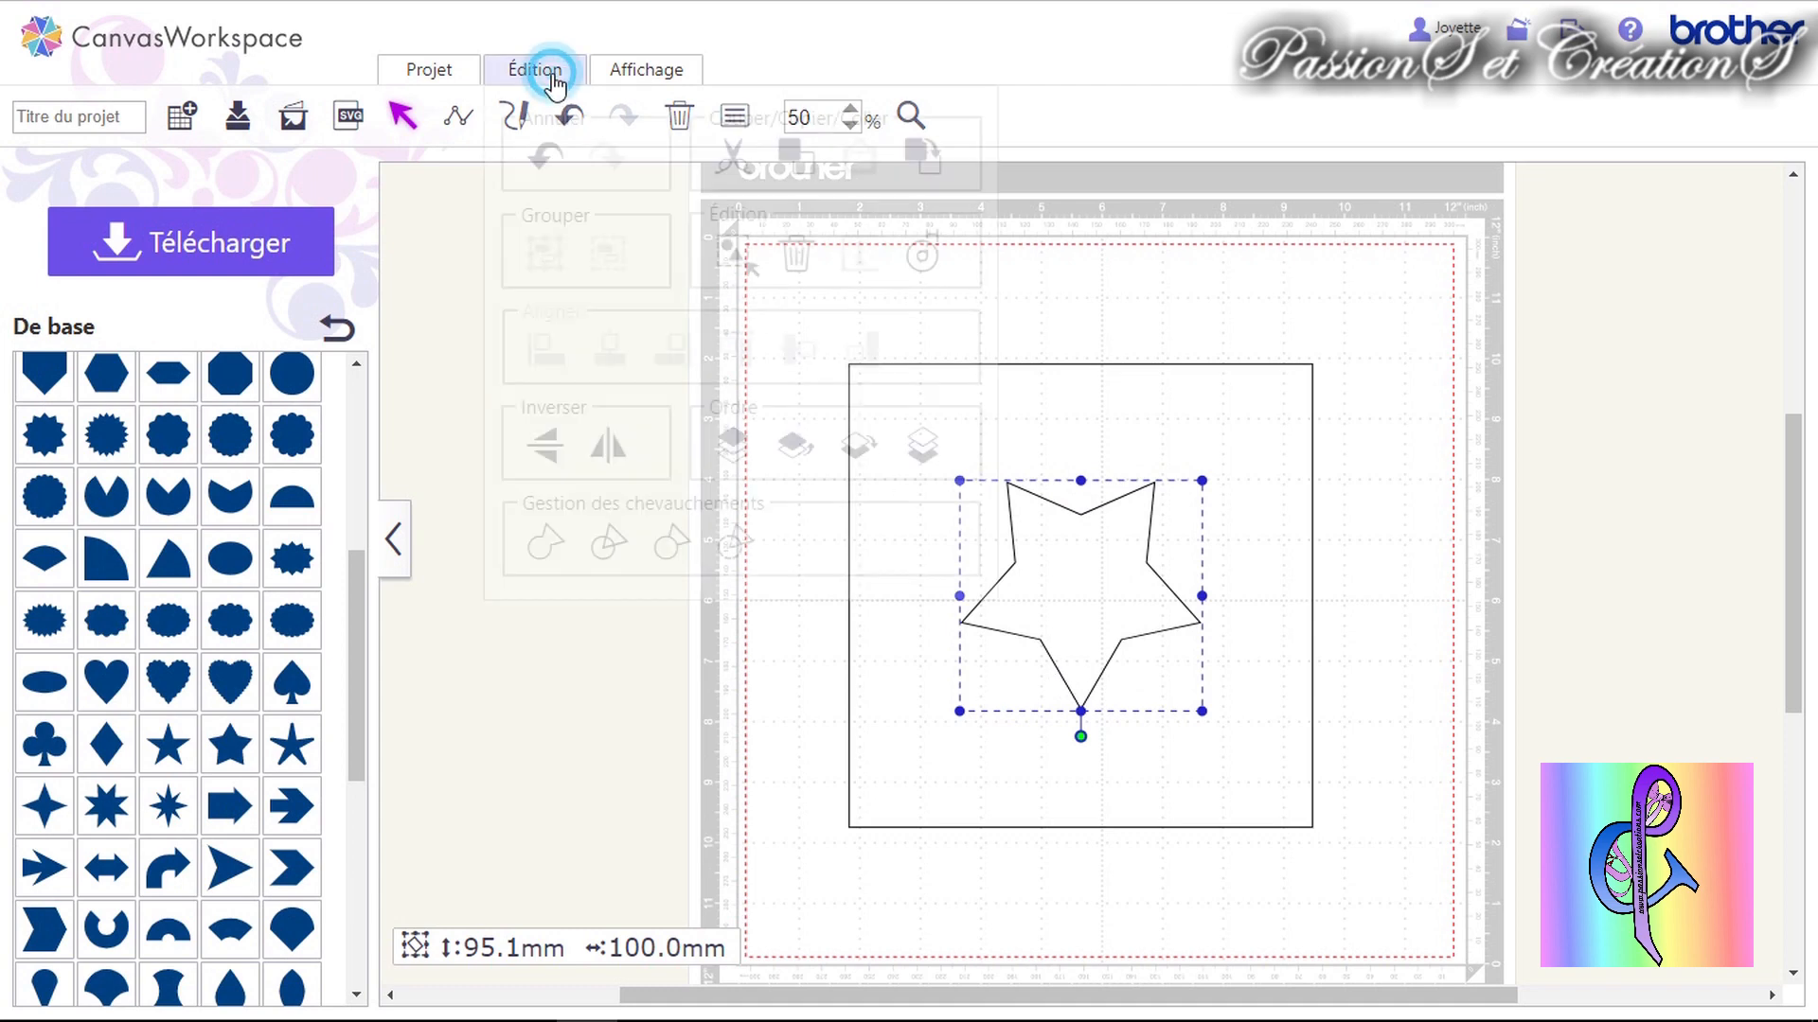
pyautogui.click(554, 444)
pyautogui.click(613, 576)
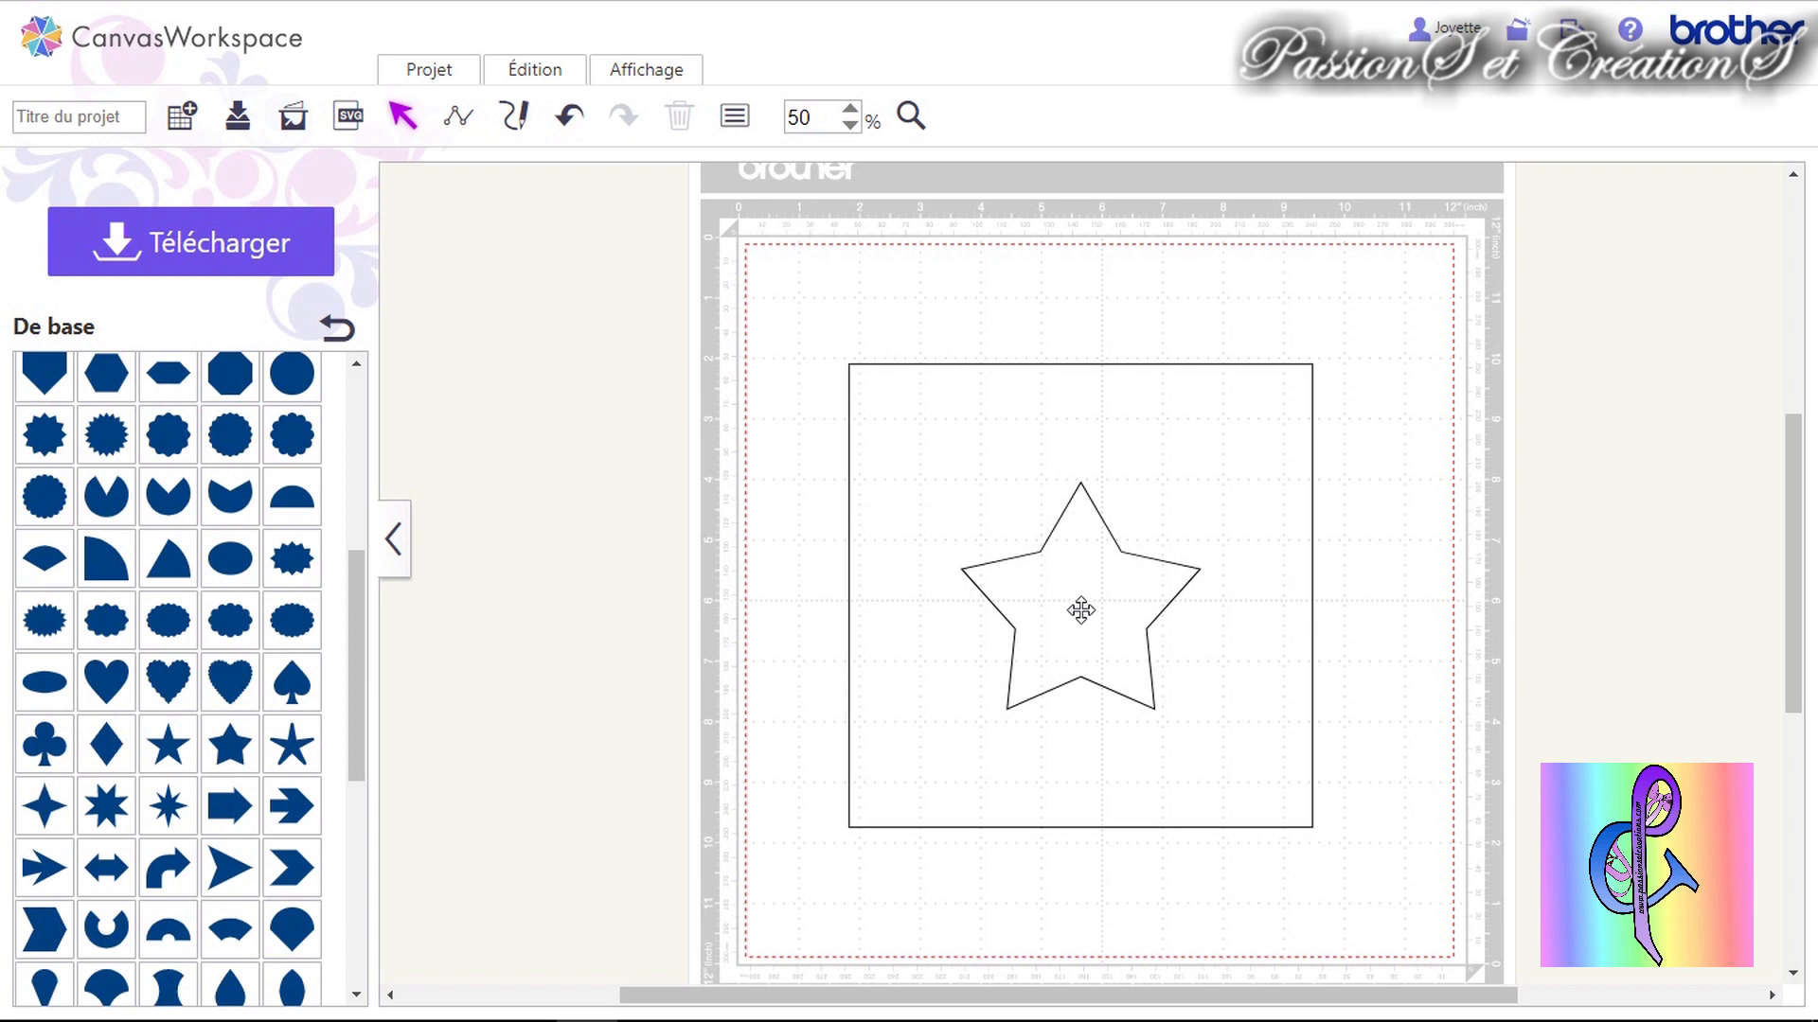
# Move the large square to the mat's upper-left corner and place the star halfway across its right edge.
pyautogui.moveTo(1001, 455); pyautogui.dragTo(909, 355)
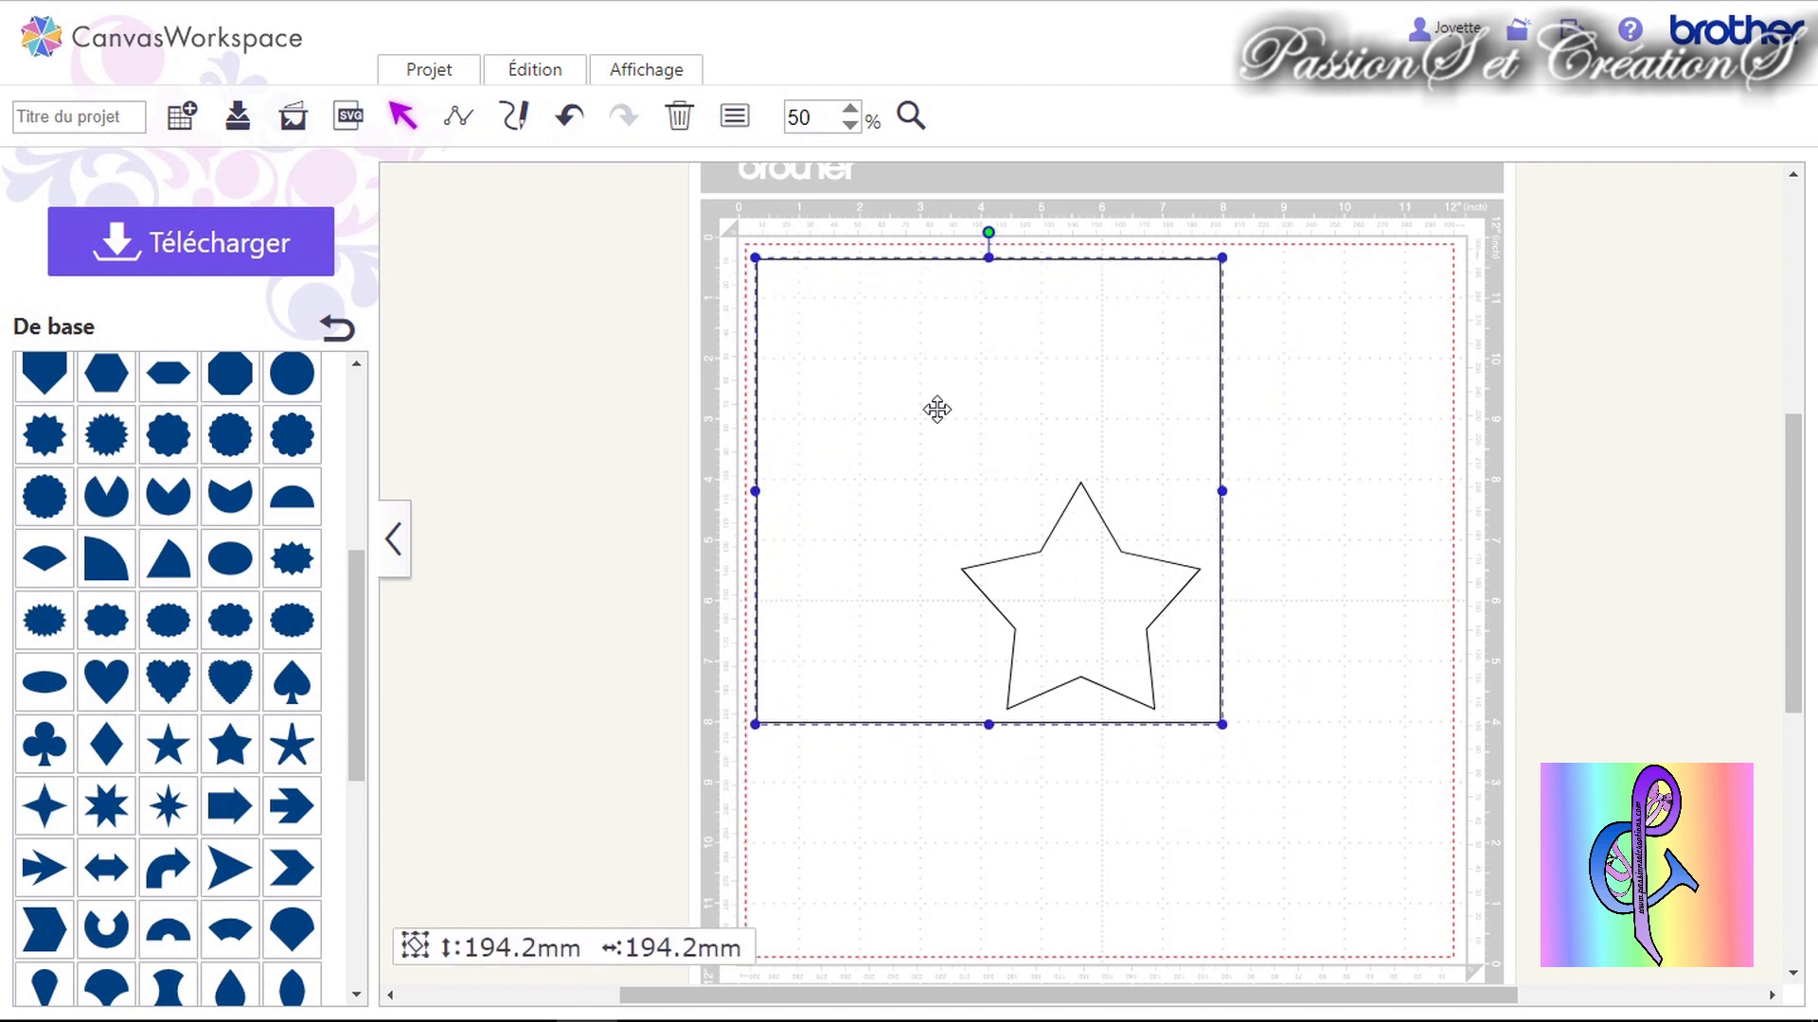
pyautogui.moveTo(1120, 607); pyautogui.dragTo(1374, 543)
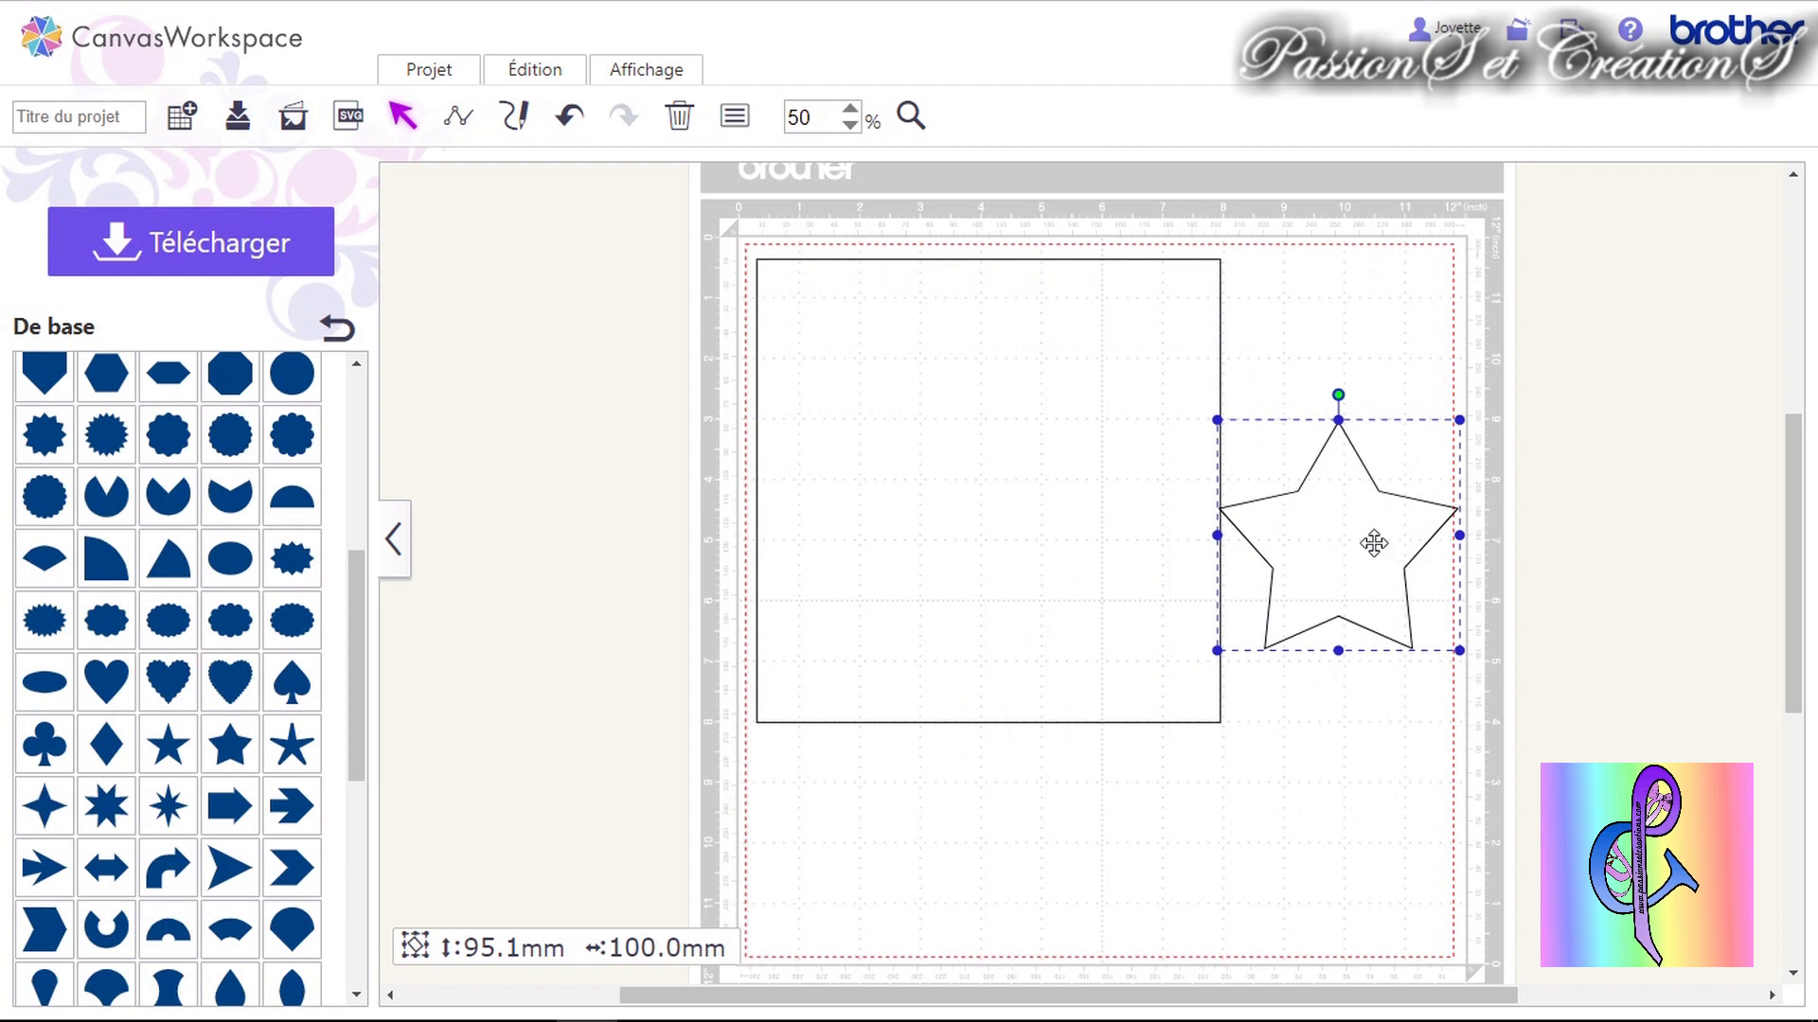
pyautogui.moveTo(1358, 544); pyautogui.dragTo(1248, 511)
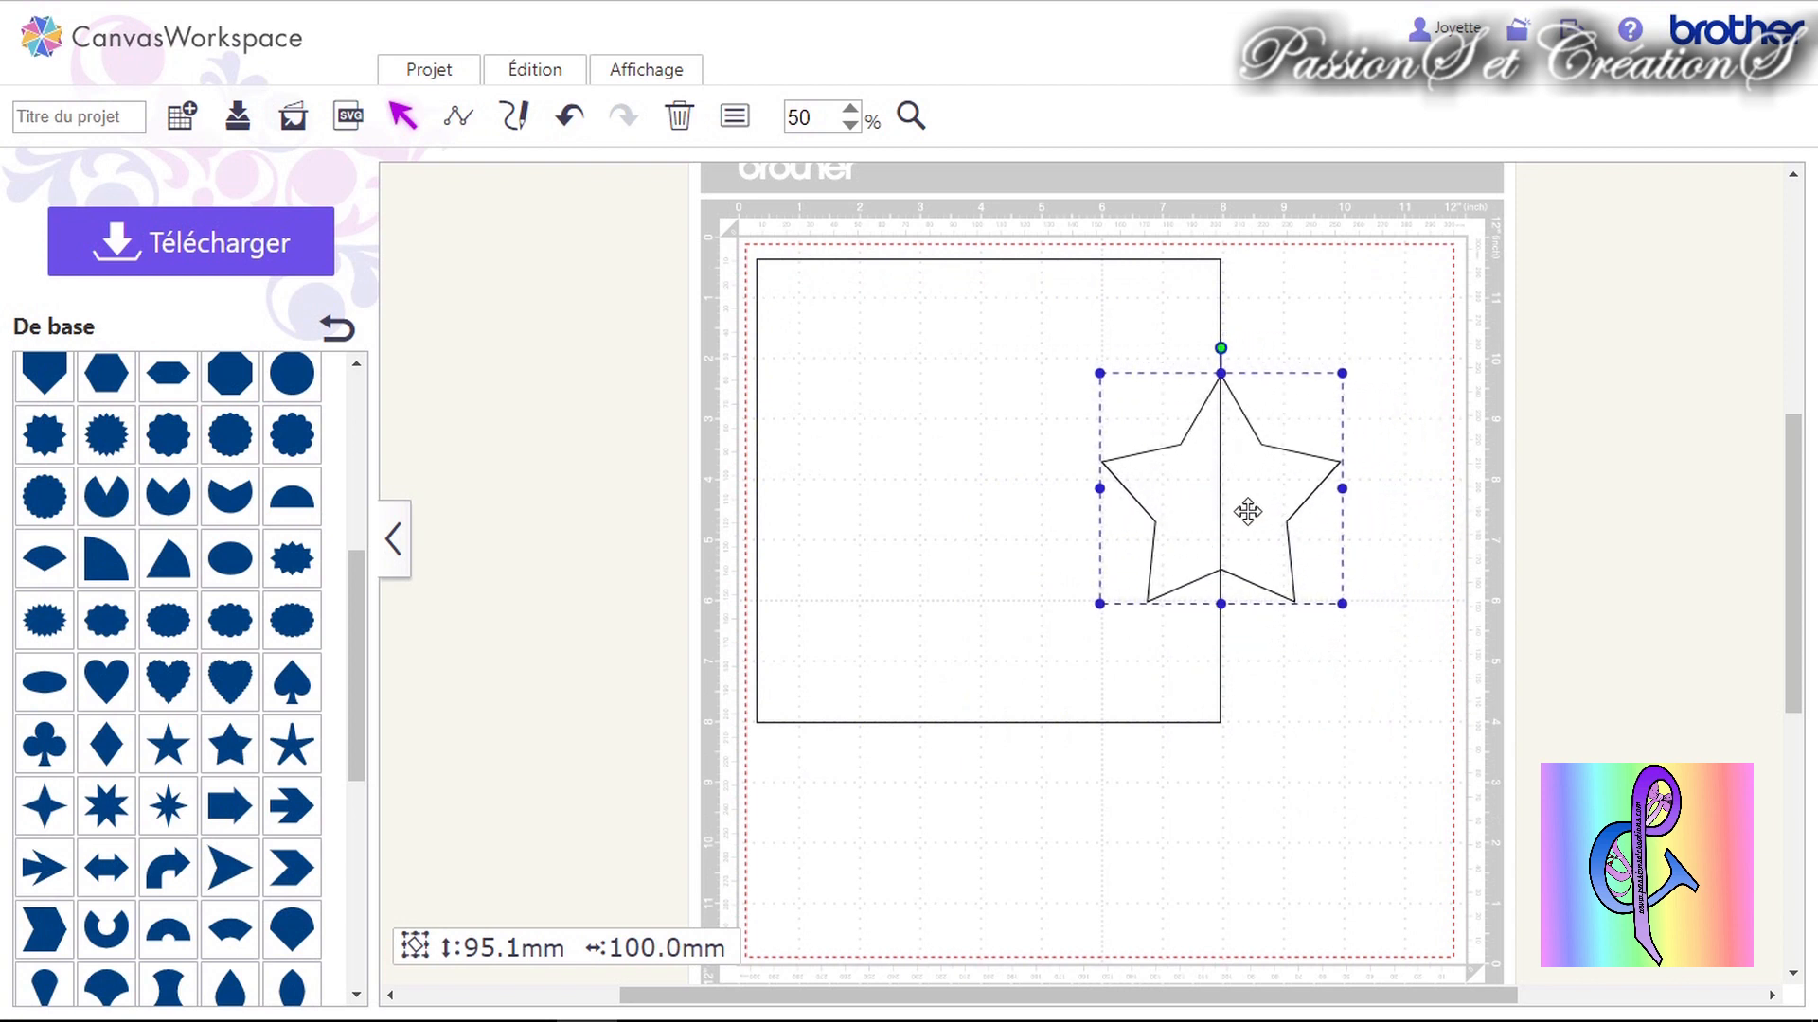
# Select the overlapping square and star and cut the star's shape out of the square with Enlever.
pyautogui.click(1375, 756)
pyautogui.moveTo(1408, 696); pyautogui.dragTo(1031, 394)
pyautogui.rightClick(1032, 398)
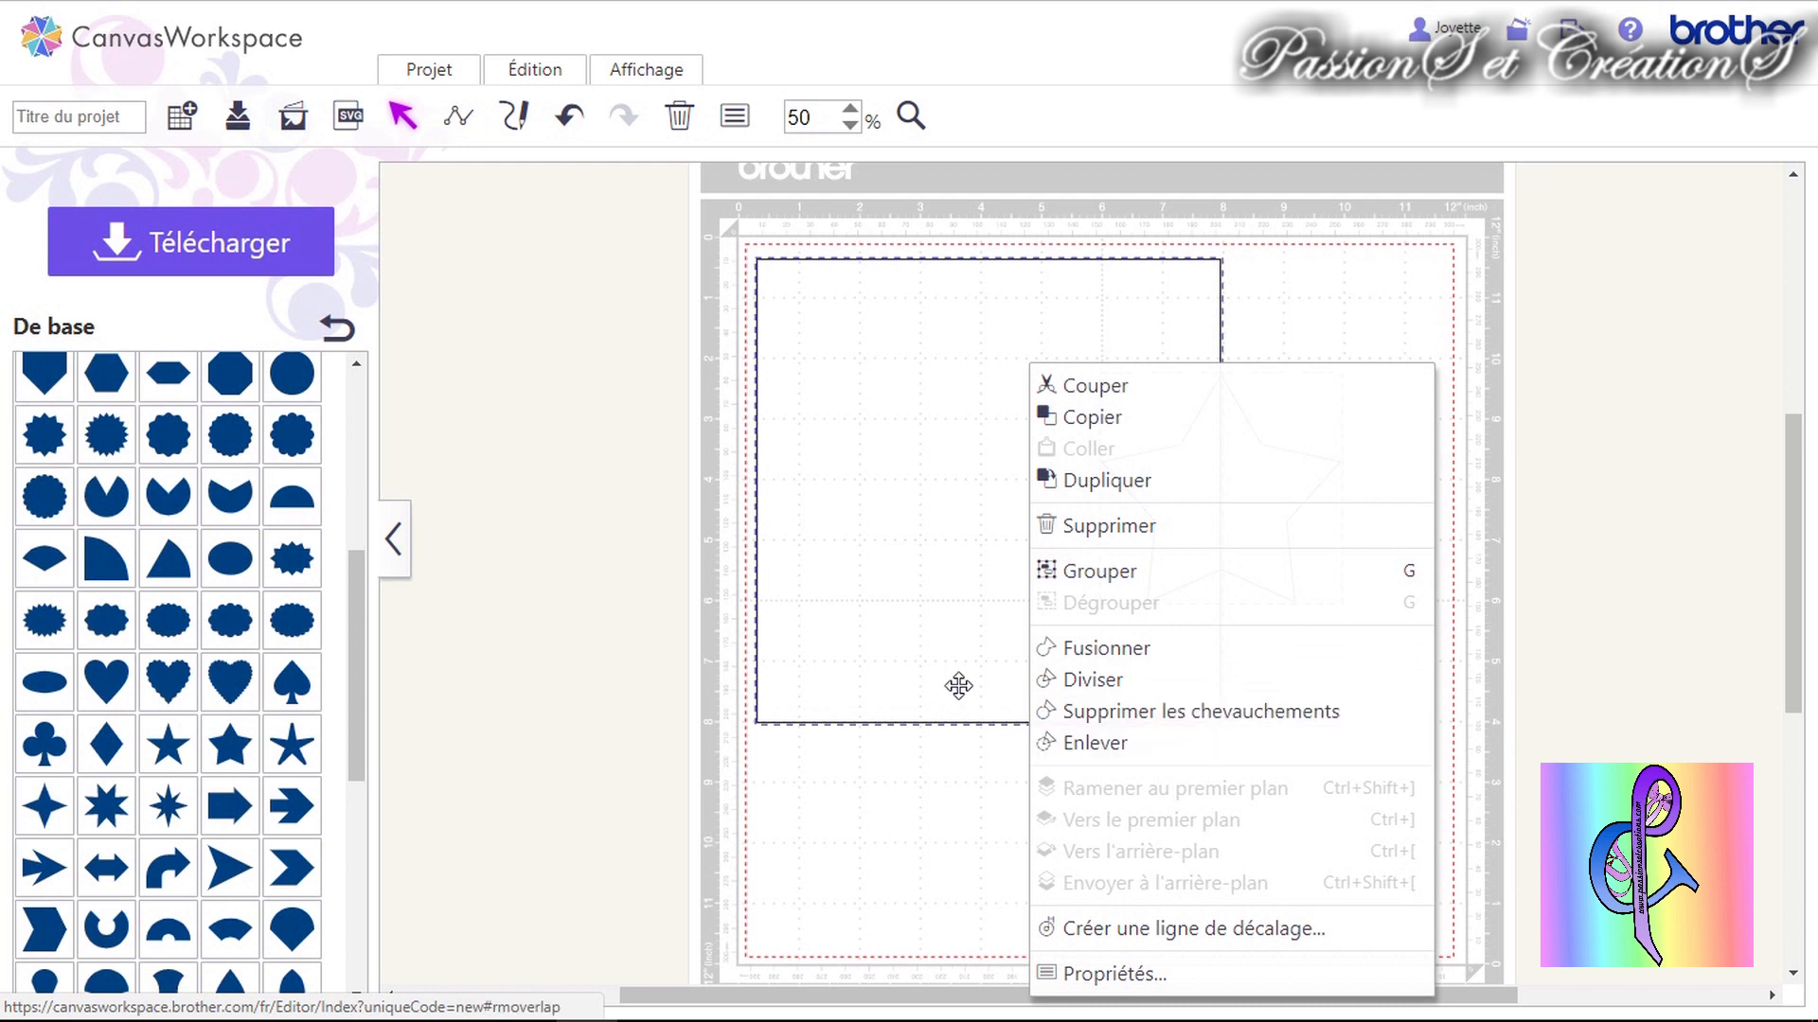
pyautogui.click(938, 653)
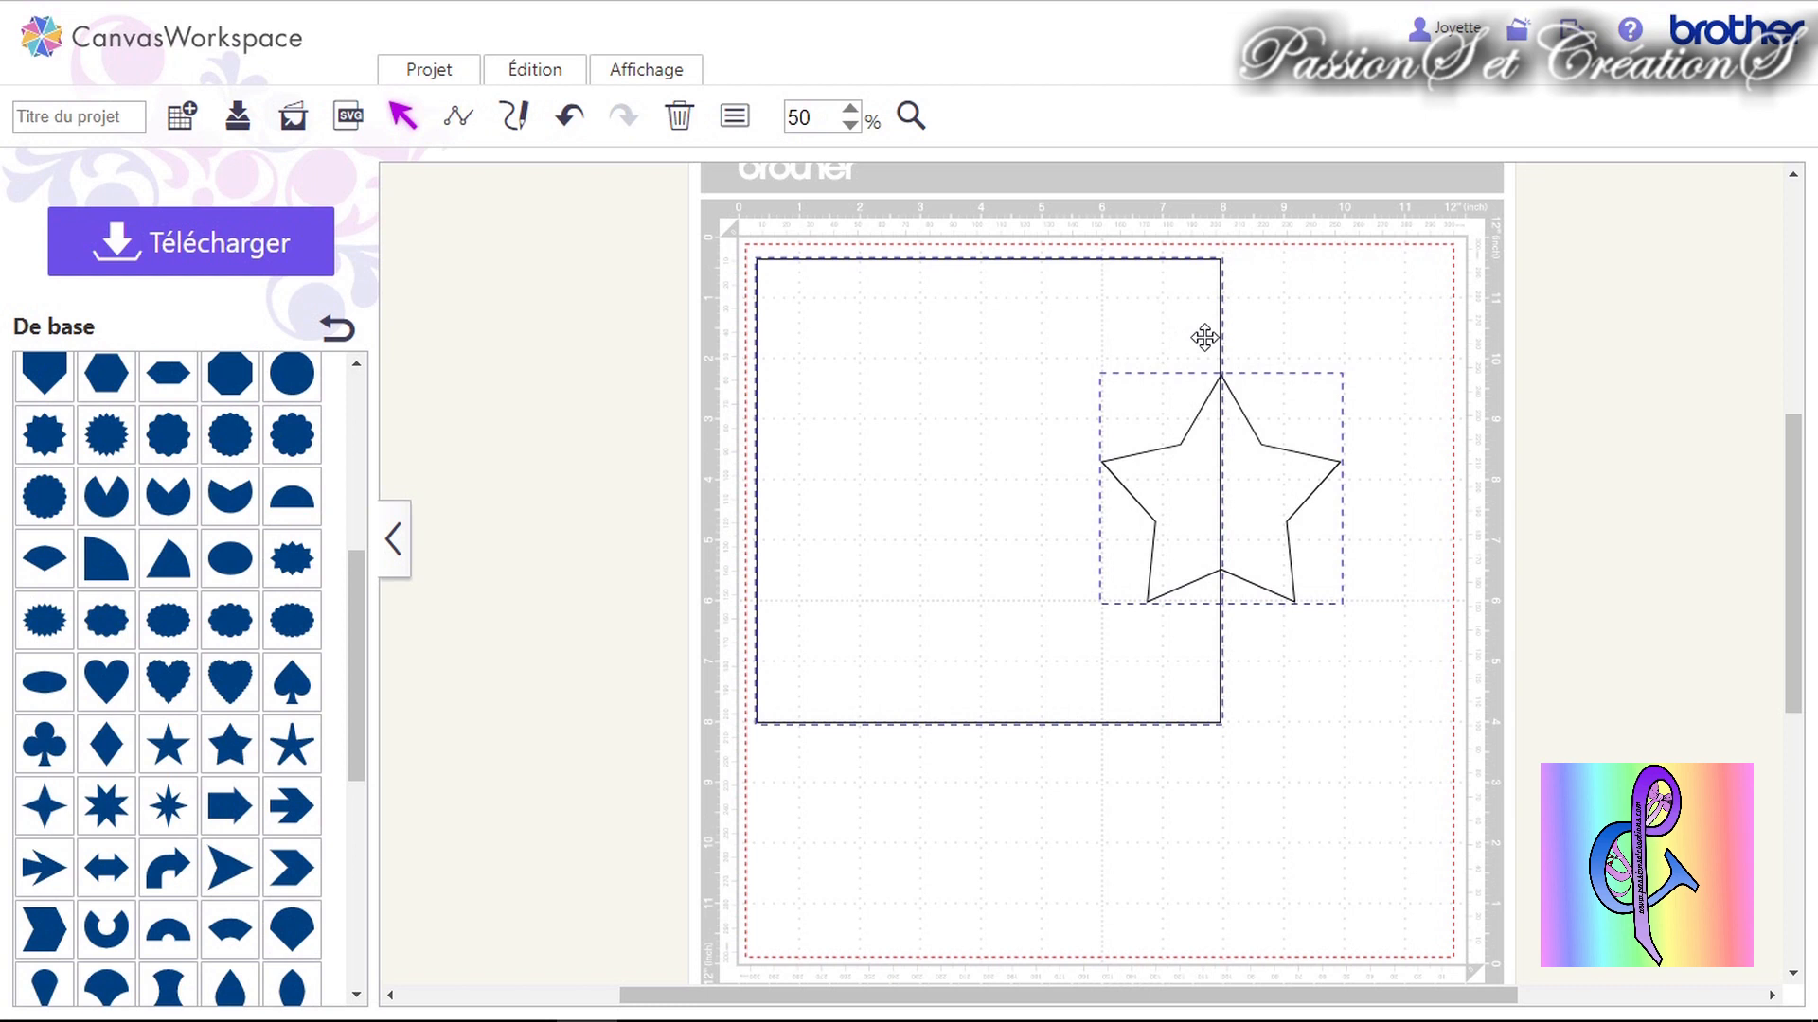
pyautogui.rightClick(1192, 473)
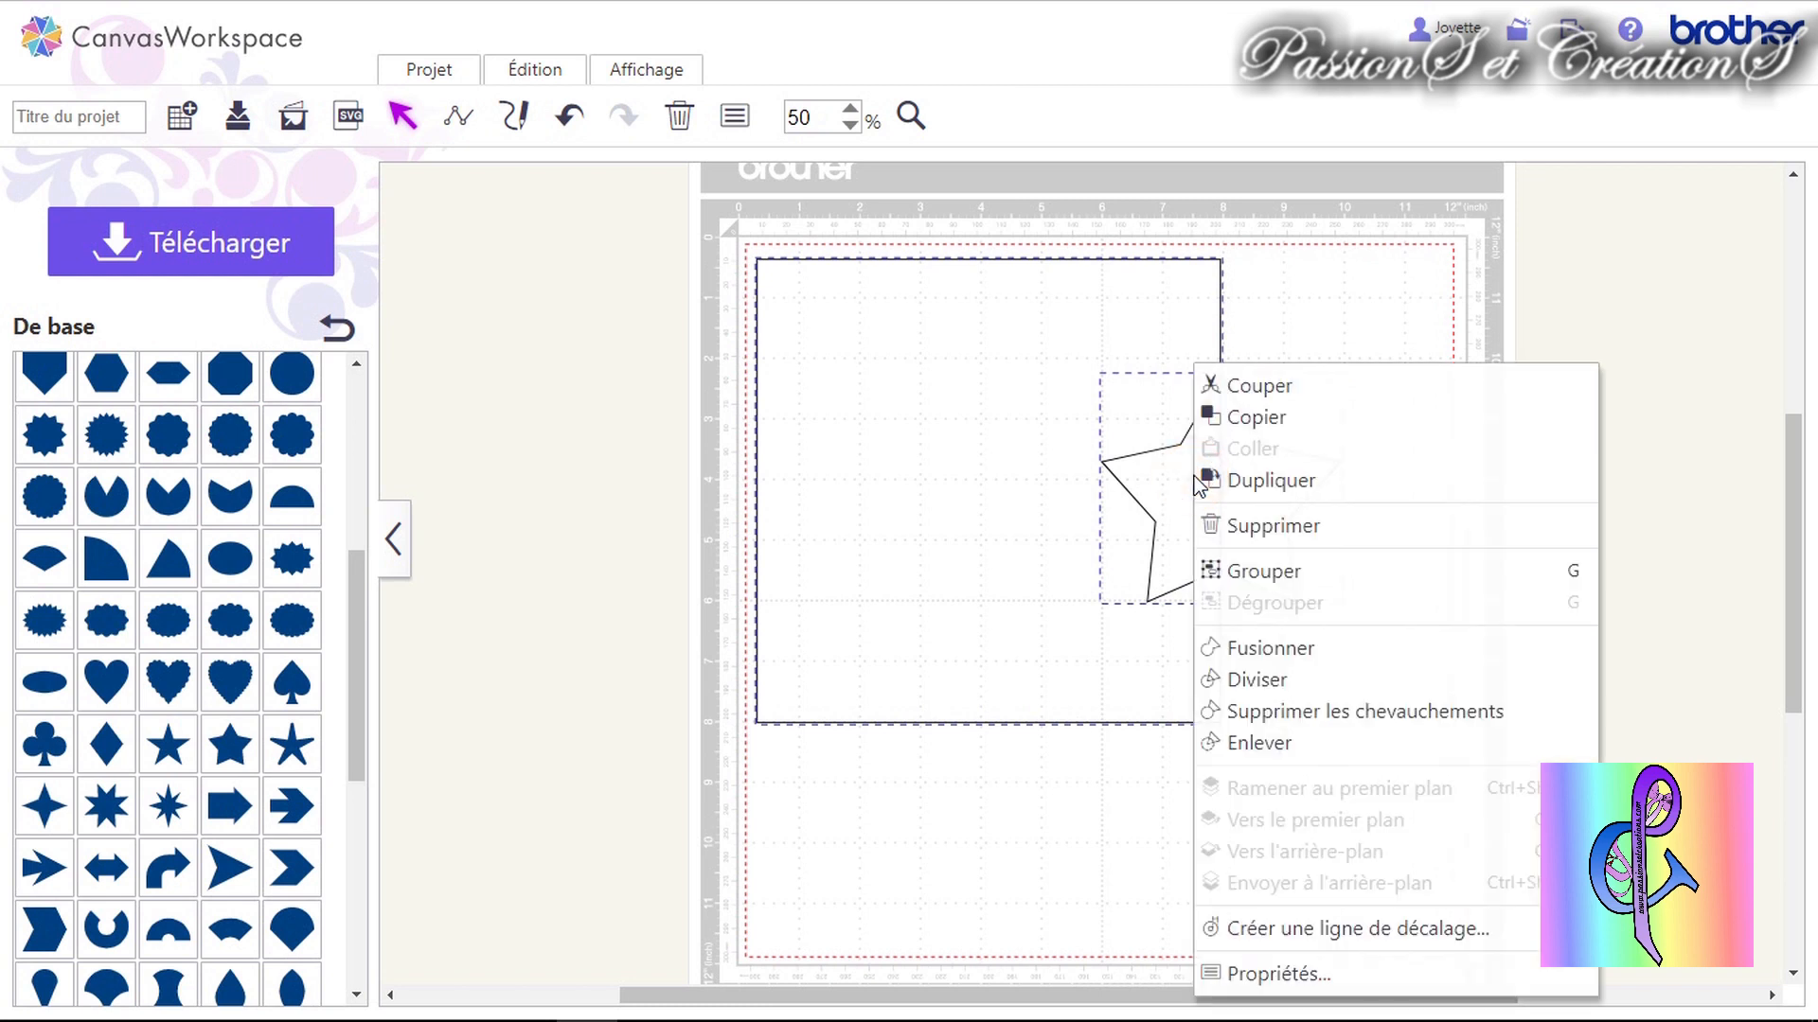
pyautogui.click(1265, 754)
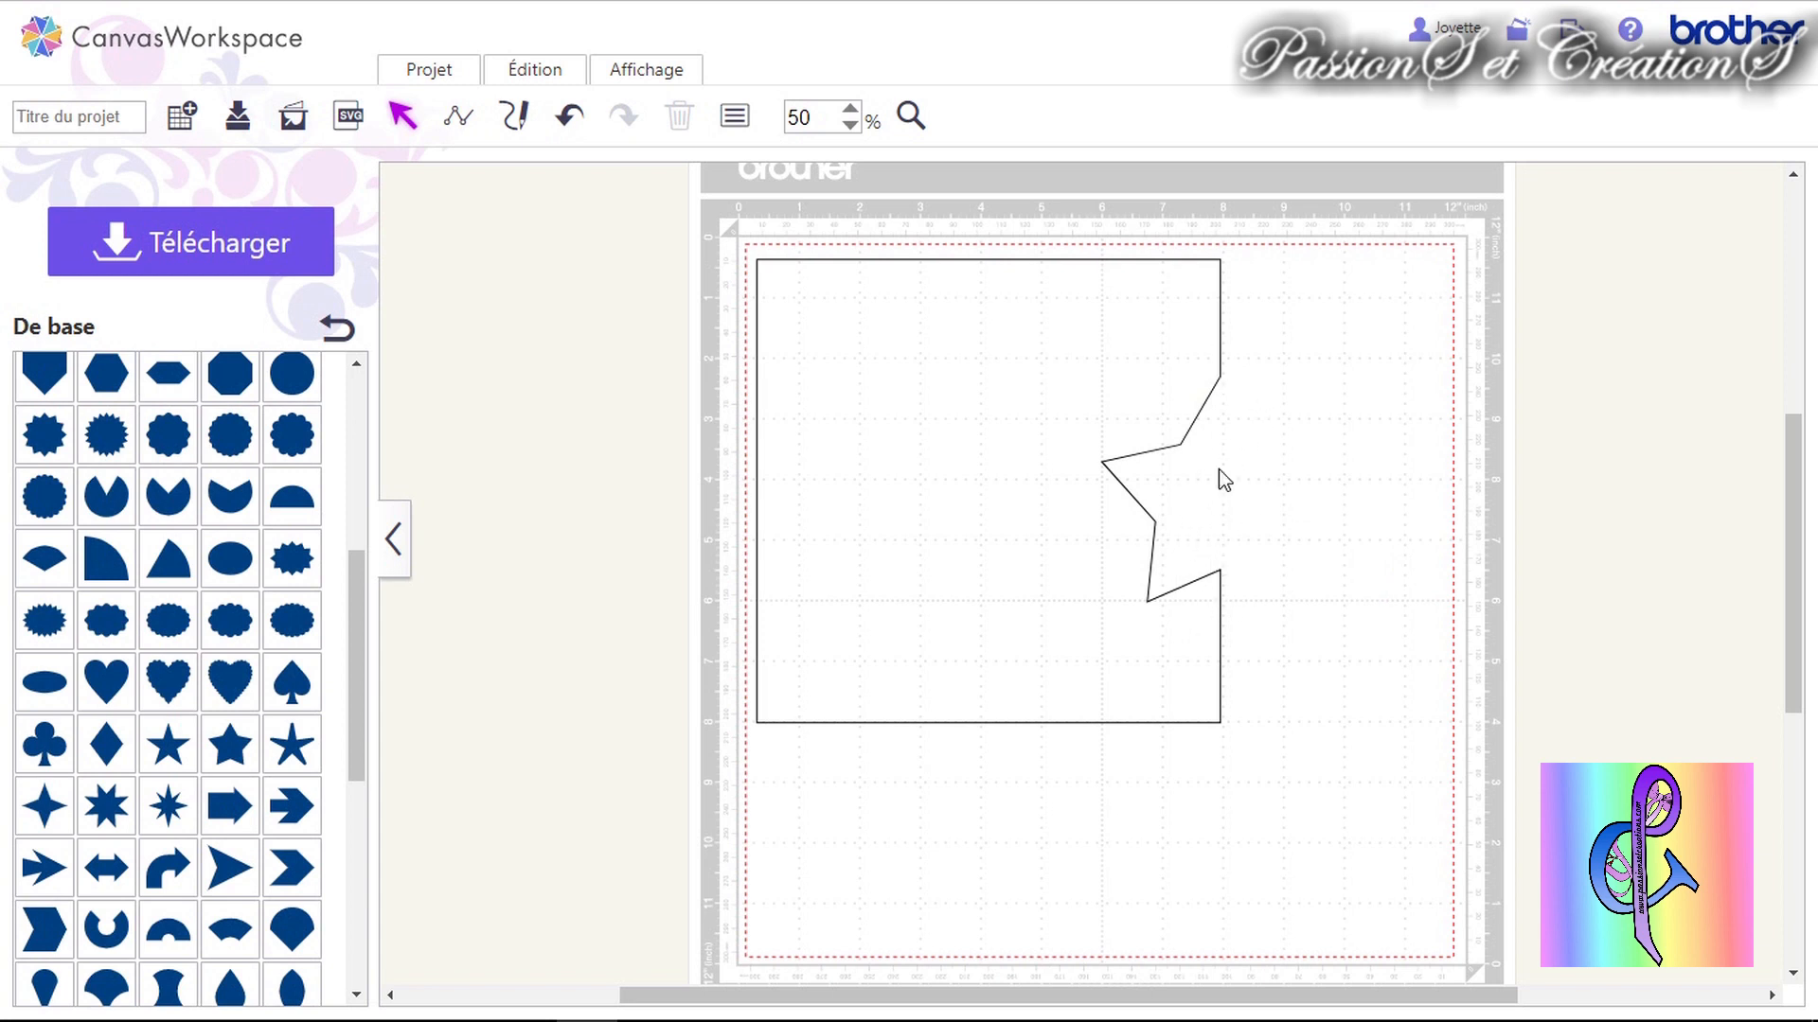
# Nudge the notched square slightly and undo both the move and the subtraction.
pyautogui.moveTo(1054, 371)
pyautogui.mouseDown()
pyautogui.moveTo(1205, 454)
pyautogui.moveTo(1063, 384)
pyautogui.mouseUp()
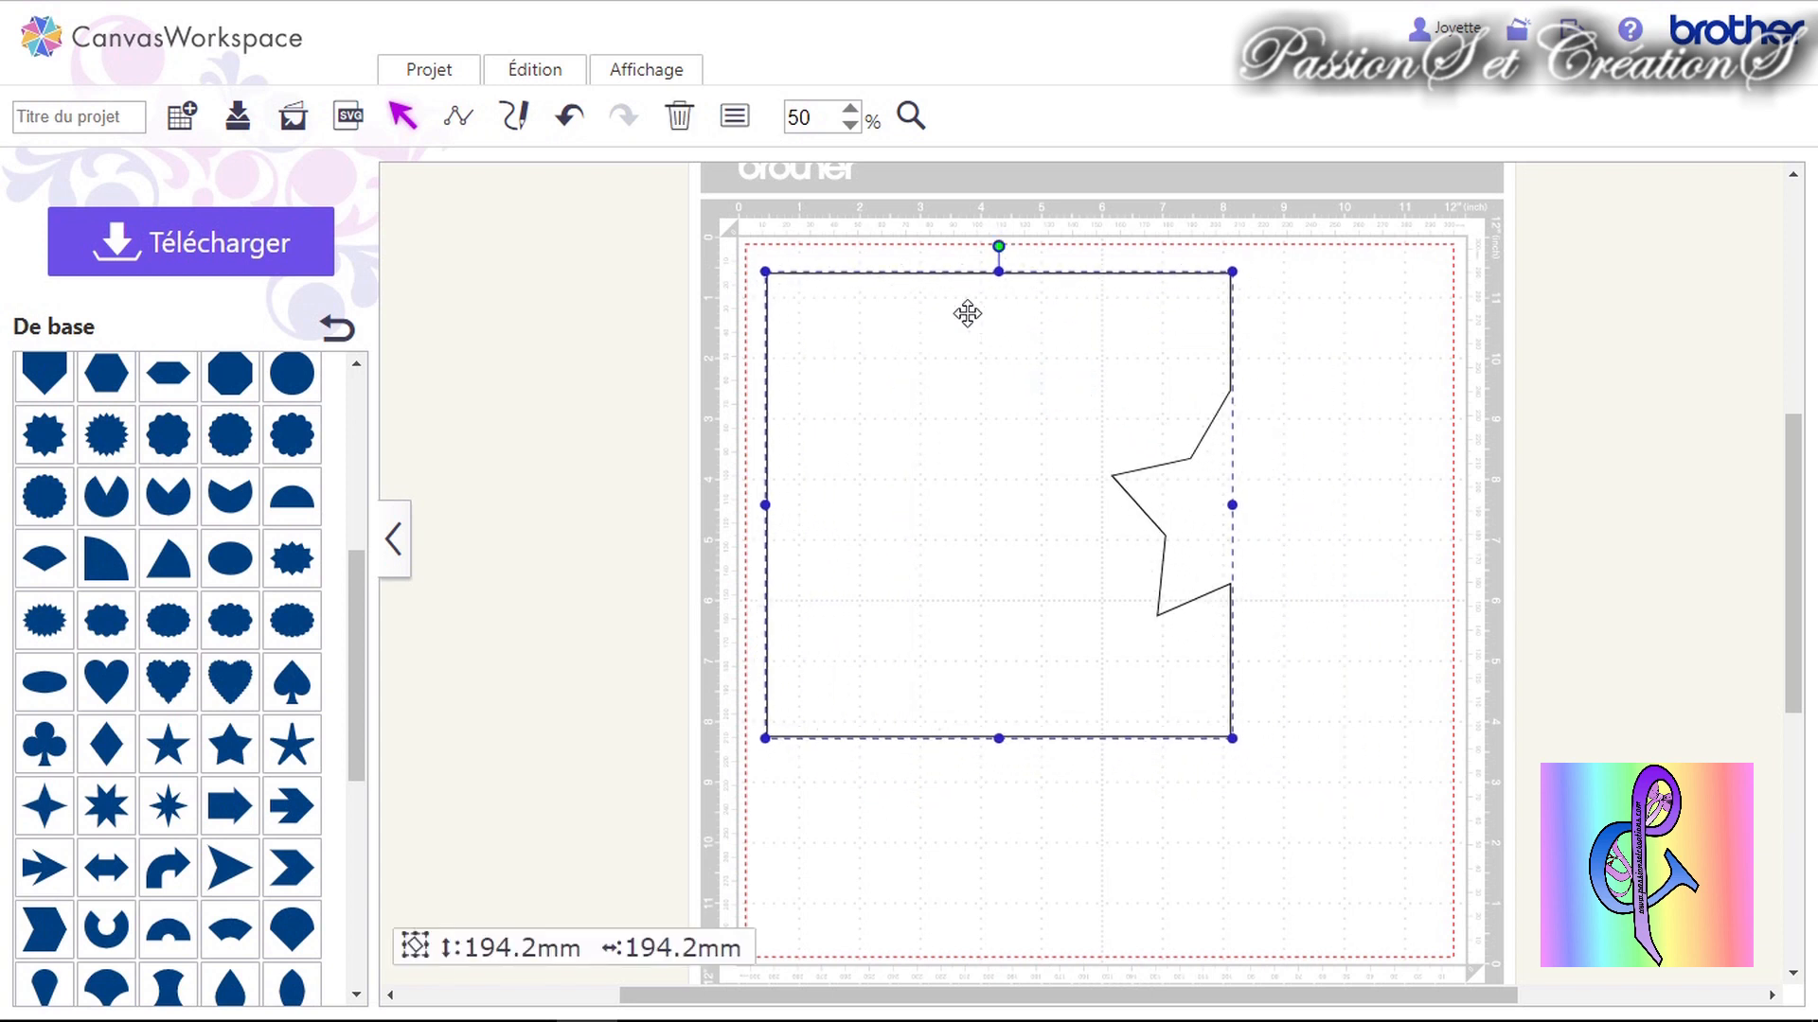
pyautogui.click(566, 117)
pyautogui.click(566, 117)
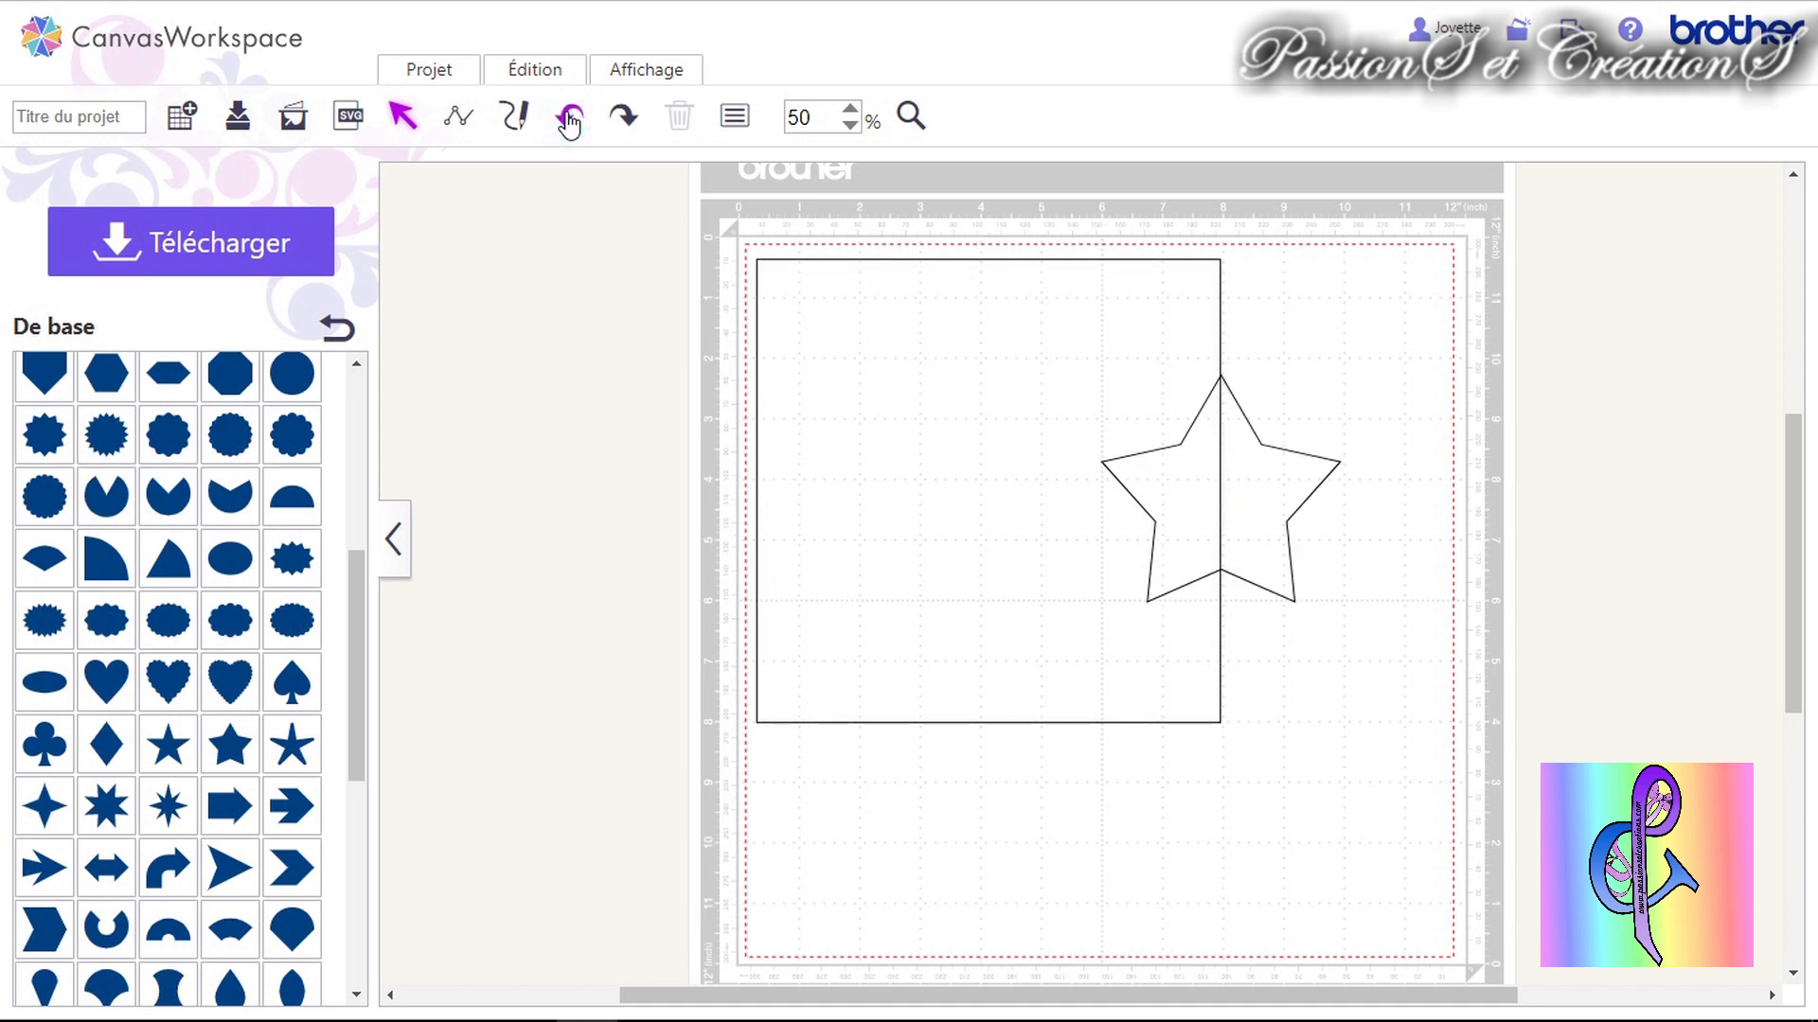
# Select both shapes, apply Supprimer les chevauchements, and pull the notched square away to the left of the star.
pyautogui.moveTo(1367, 332); pyautogui.dragTo(1014, 662)
pyautogui.rightClick(1045, 616)
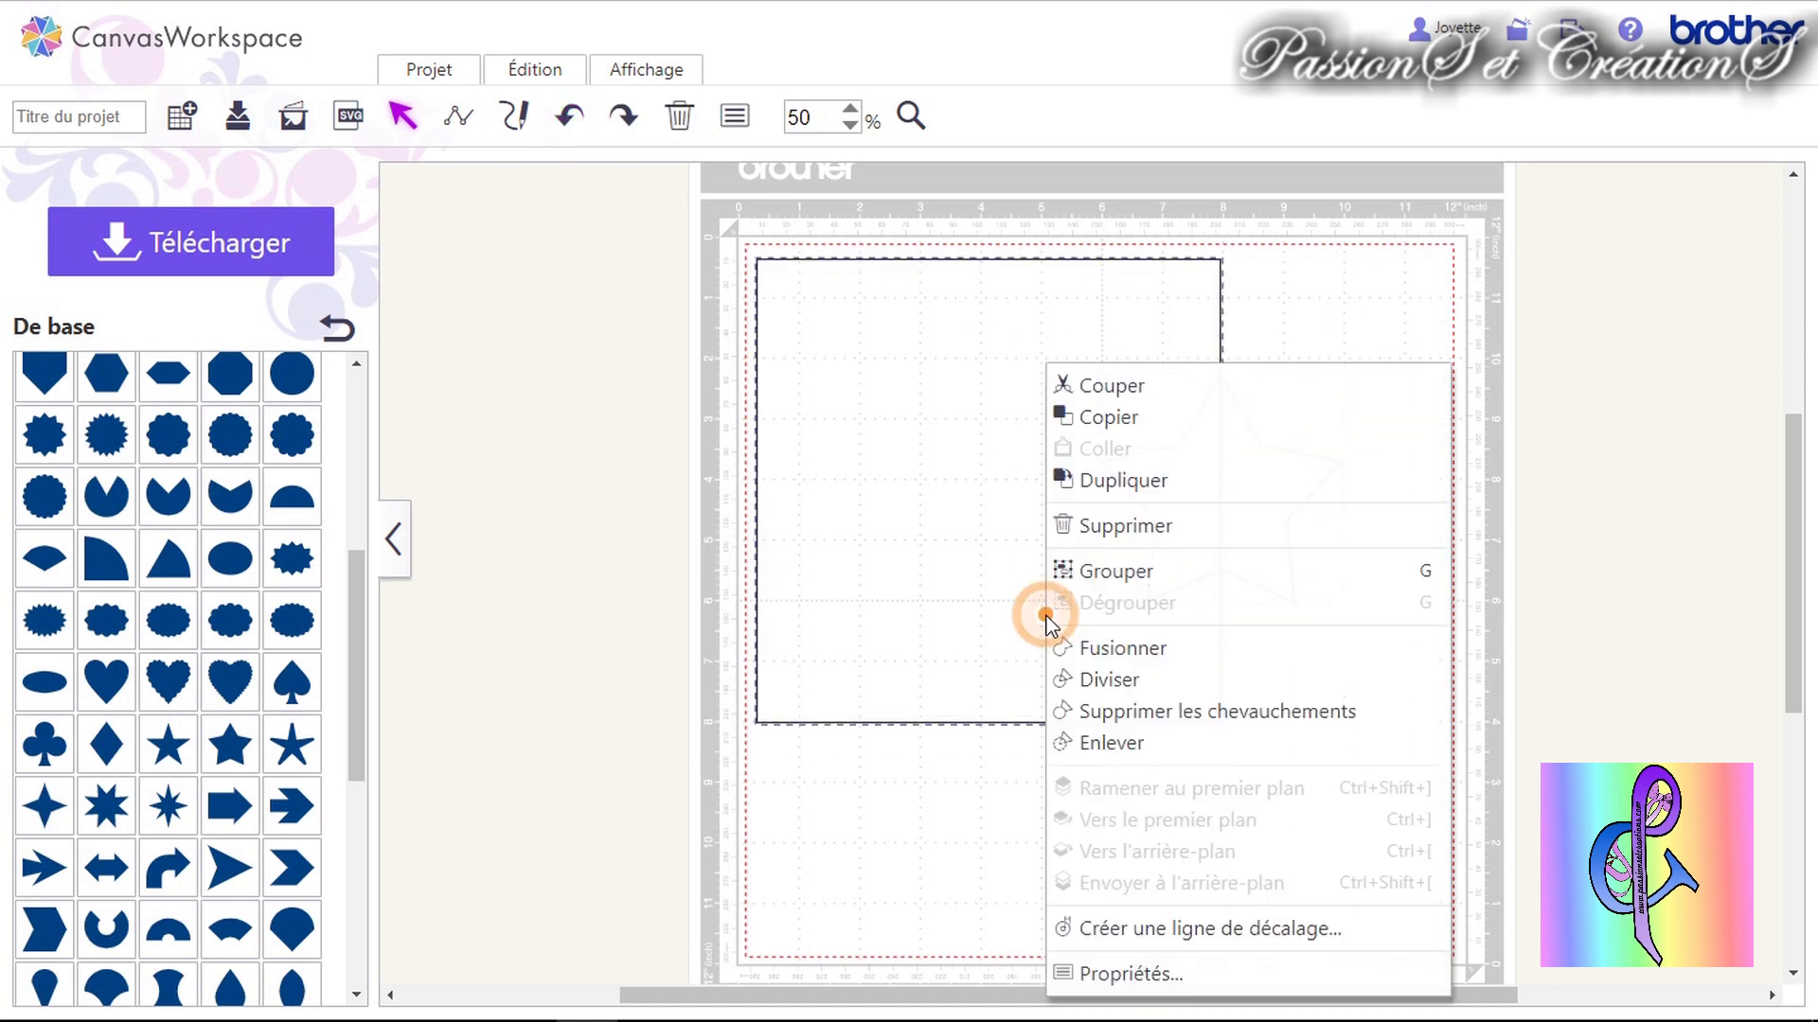
pyautogui.click(1190, 711)
pyautogui.moveTo(1066, 620); pyautogui.dragTo(892, 590)
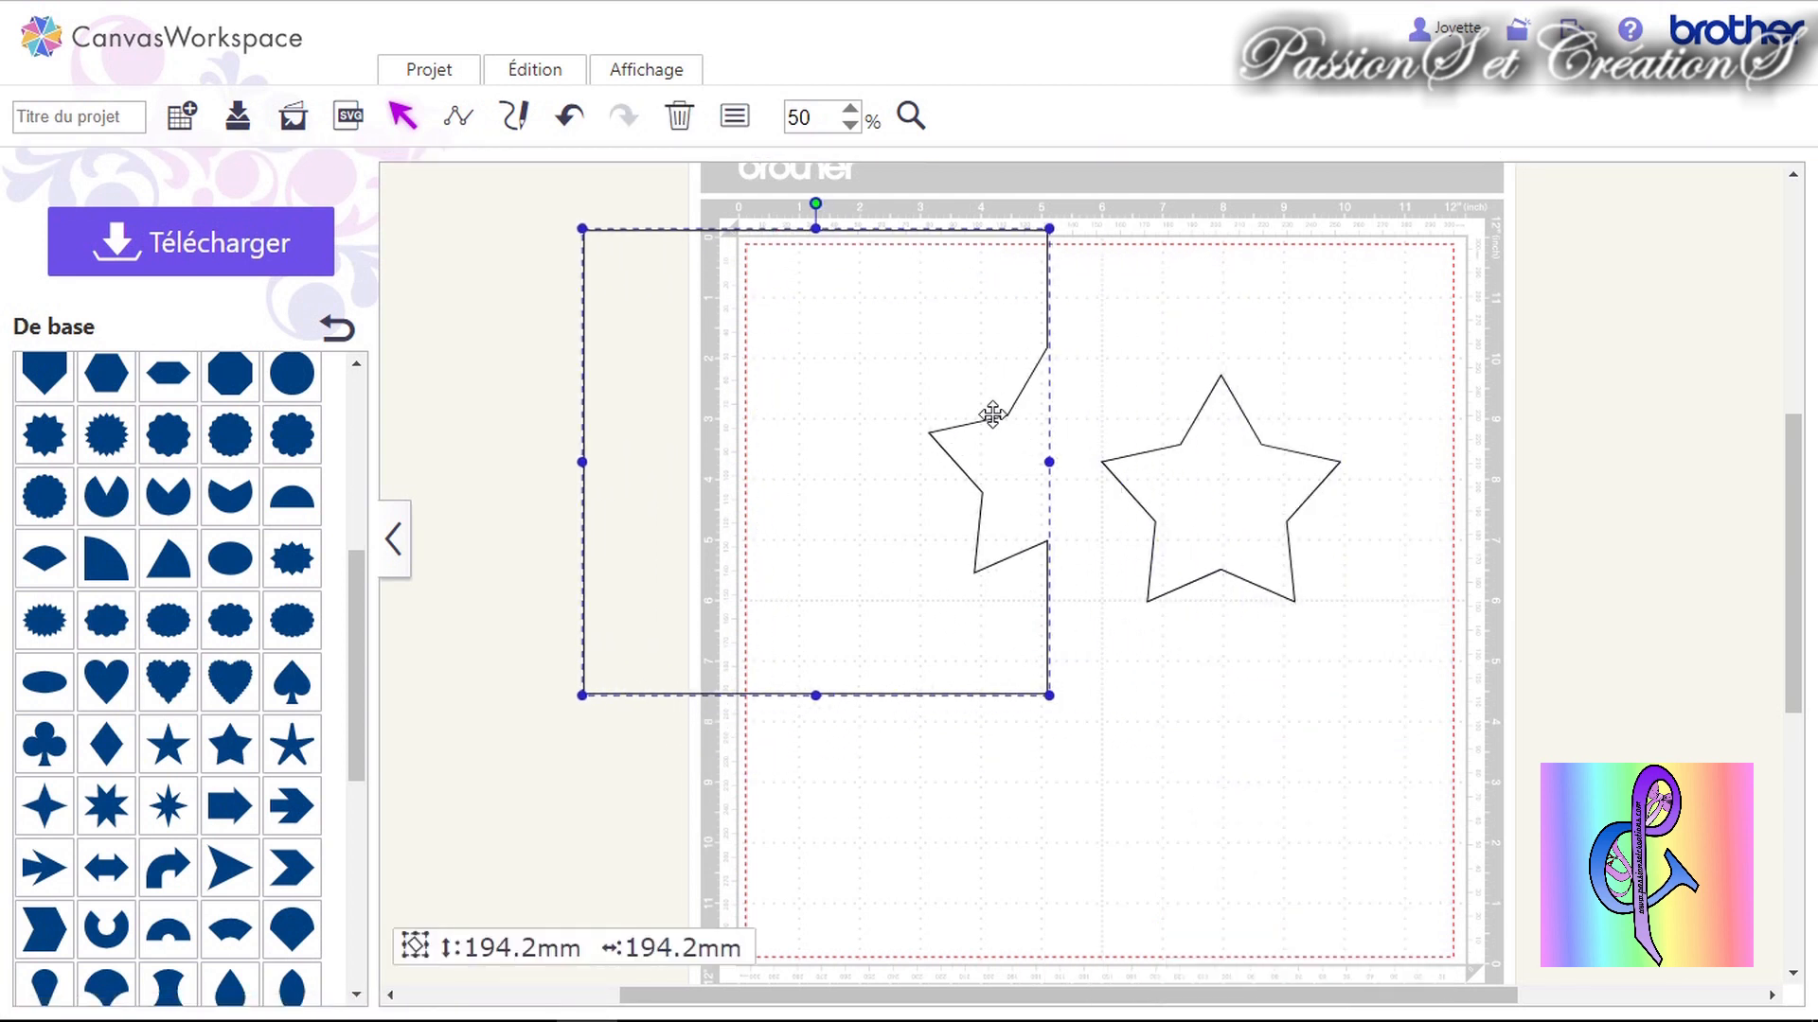
pyautogui.click(1213, 496)
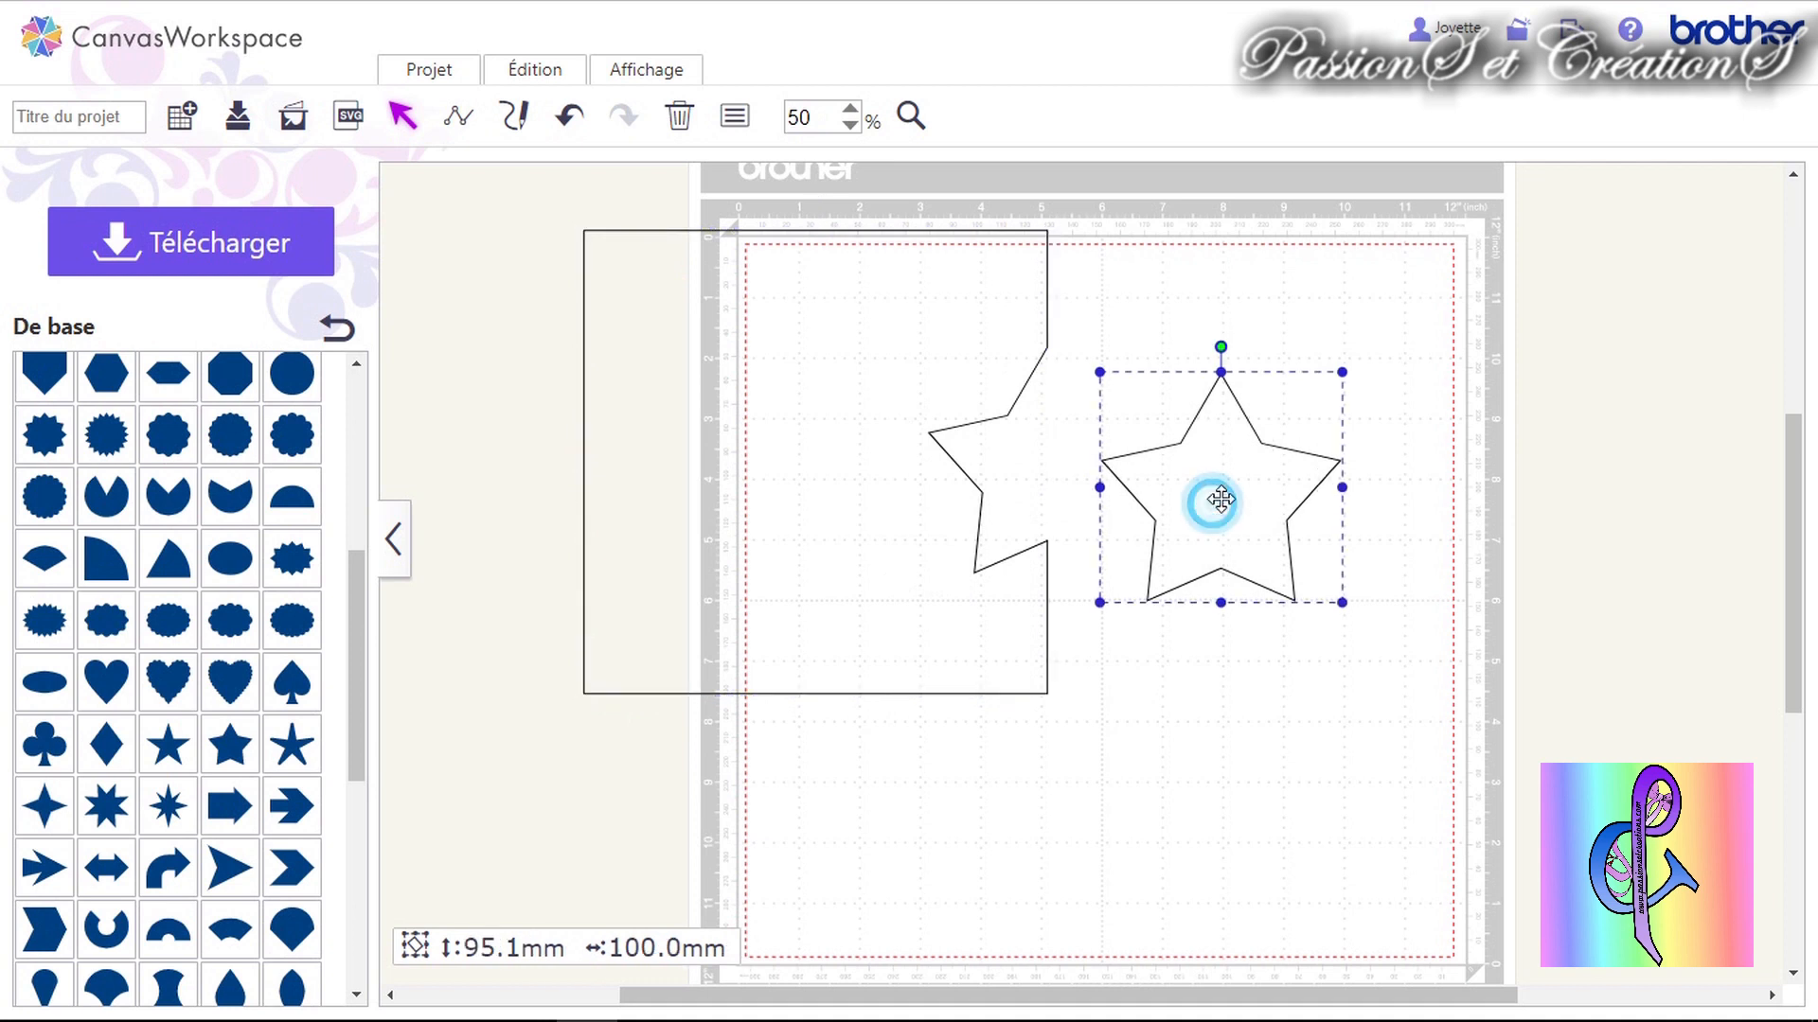
# Move the star right and the notched square back onto the mat, then fit the star into the notch and pull it out.
pyautogui.moveTo(1213, 495); pyautogui.dragTo(1369, 489)
pyautogui.moveTo(904, 615); pyautogui.dragTo(1083, 641)
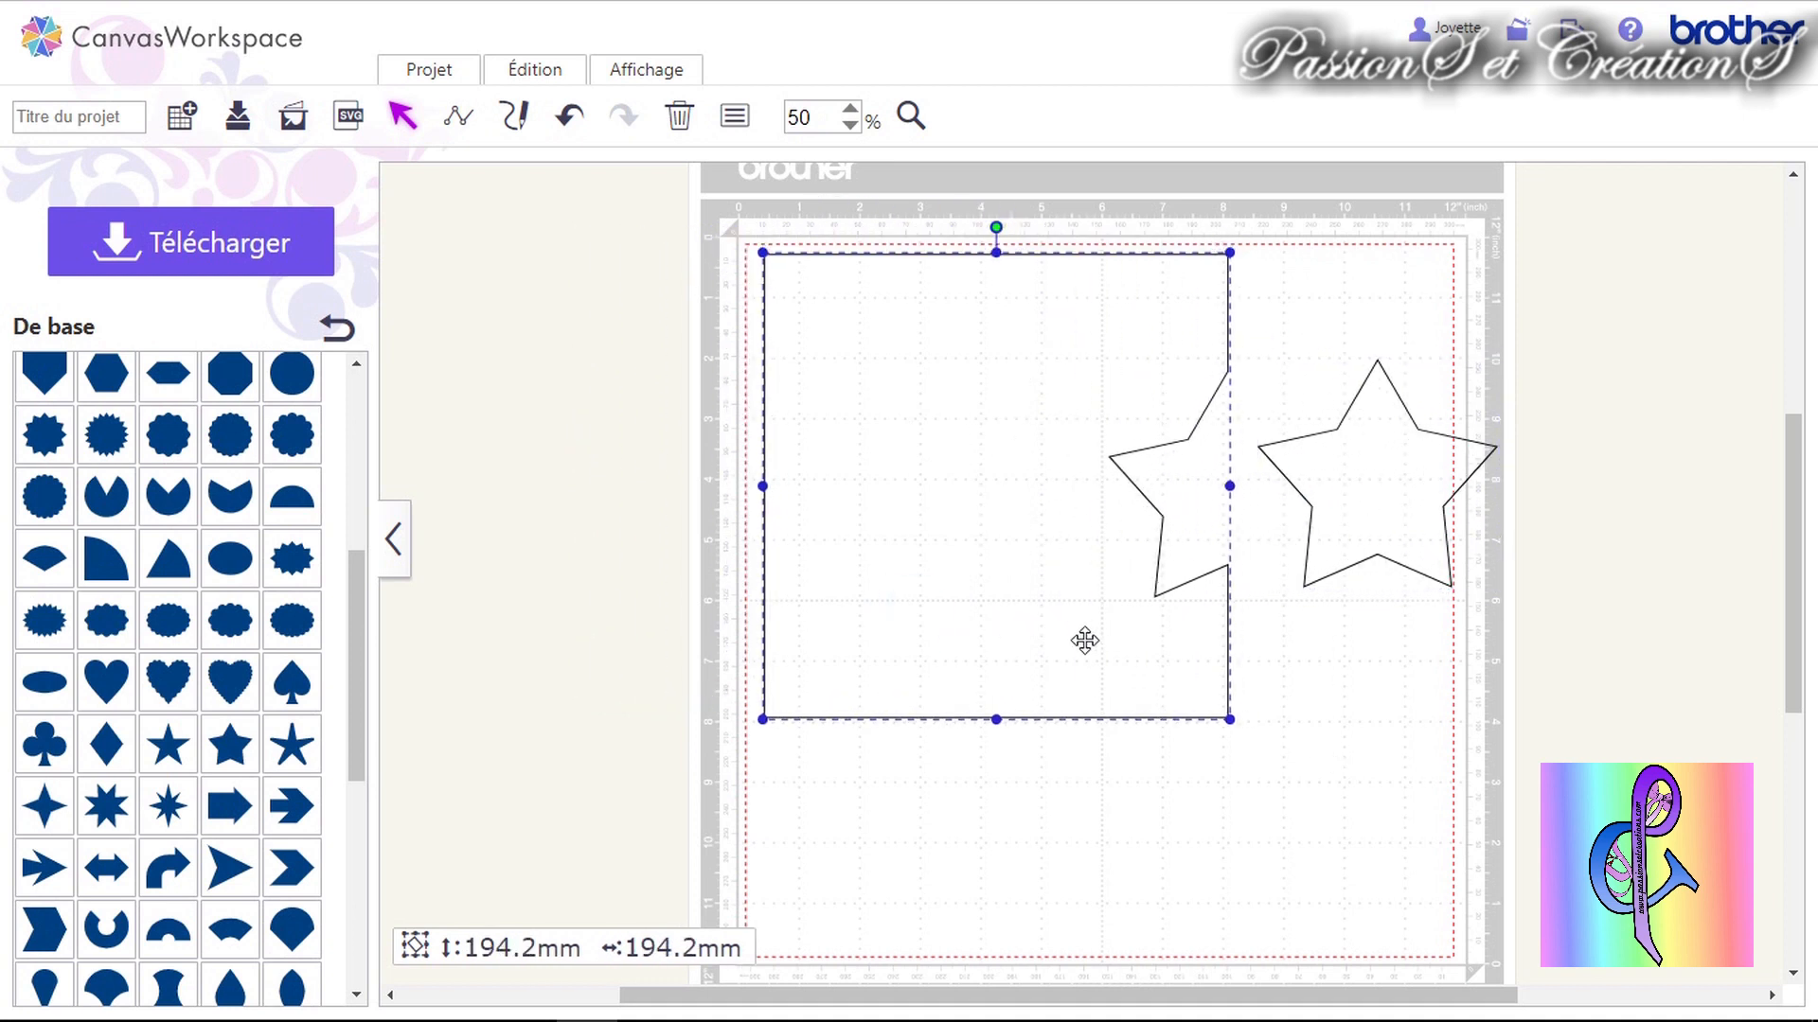
pyautogui.moveTo(1390, 512); pyautogui.dragTo(1234, 524)
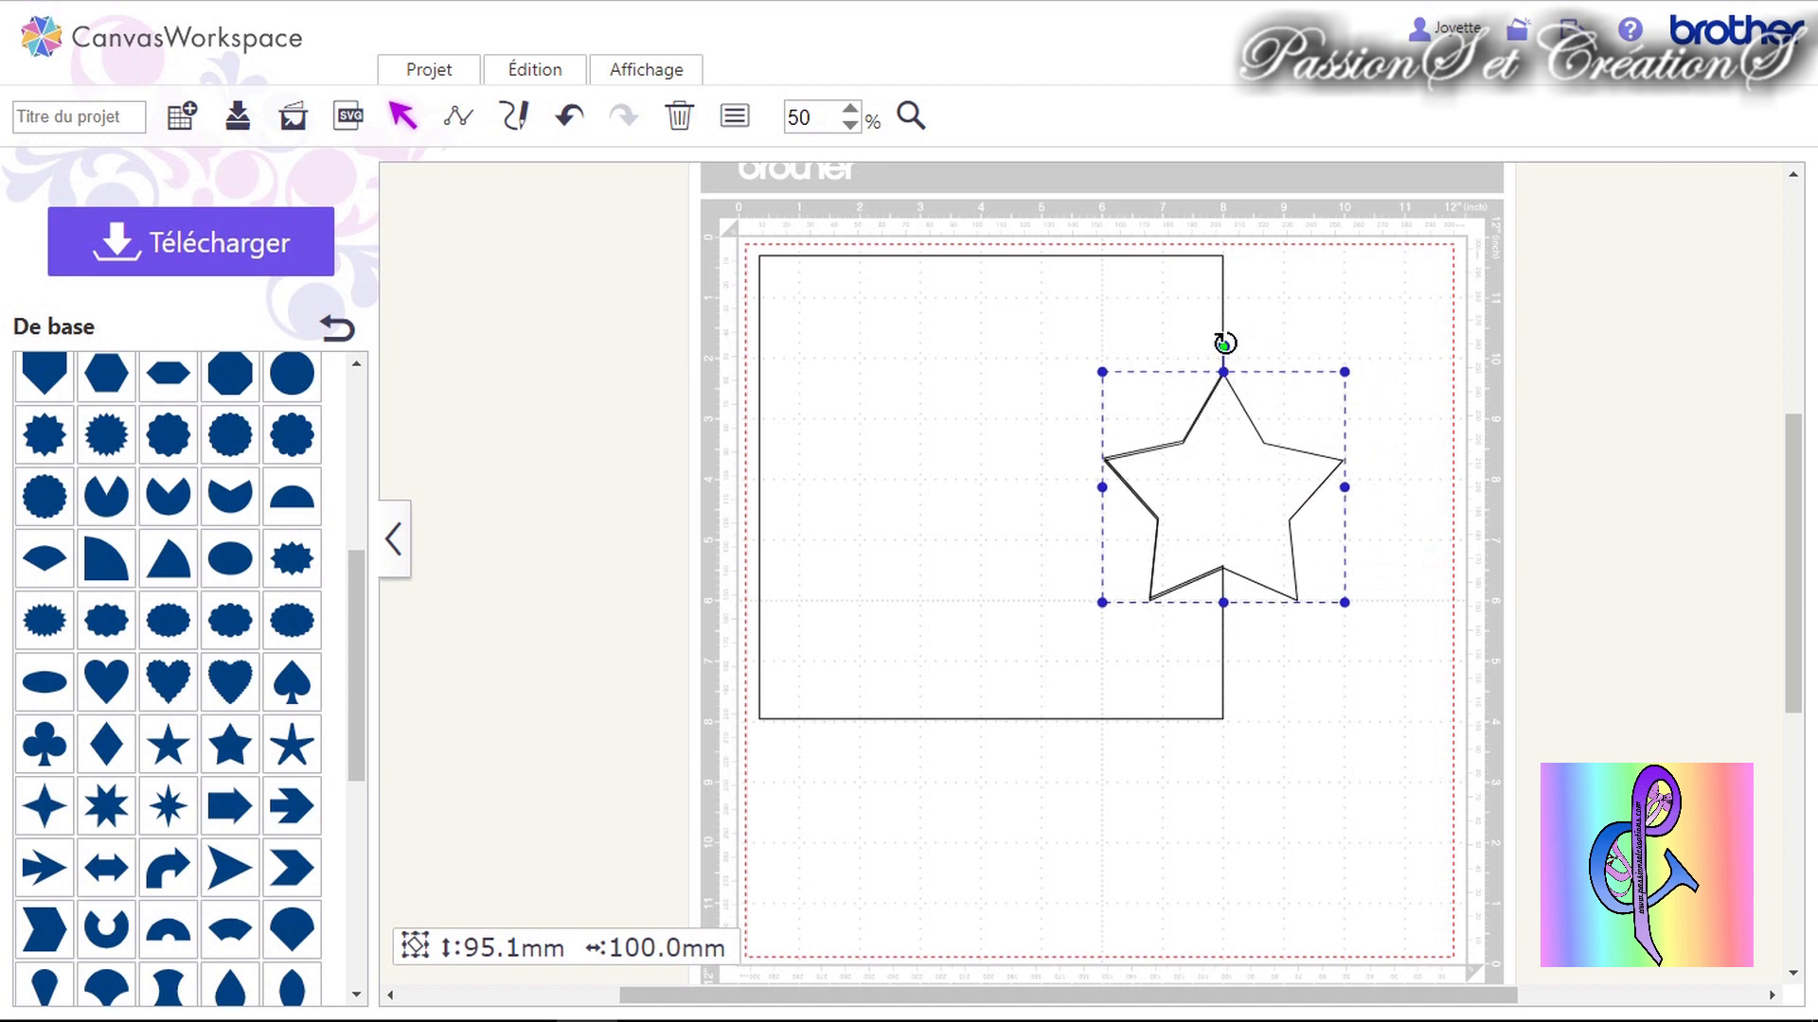
pyautogui.rightClick(1206, 527)
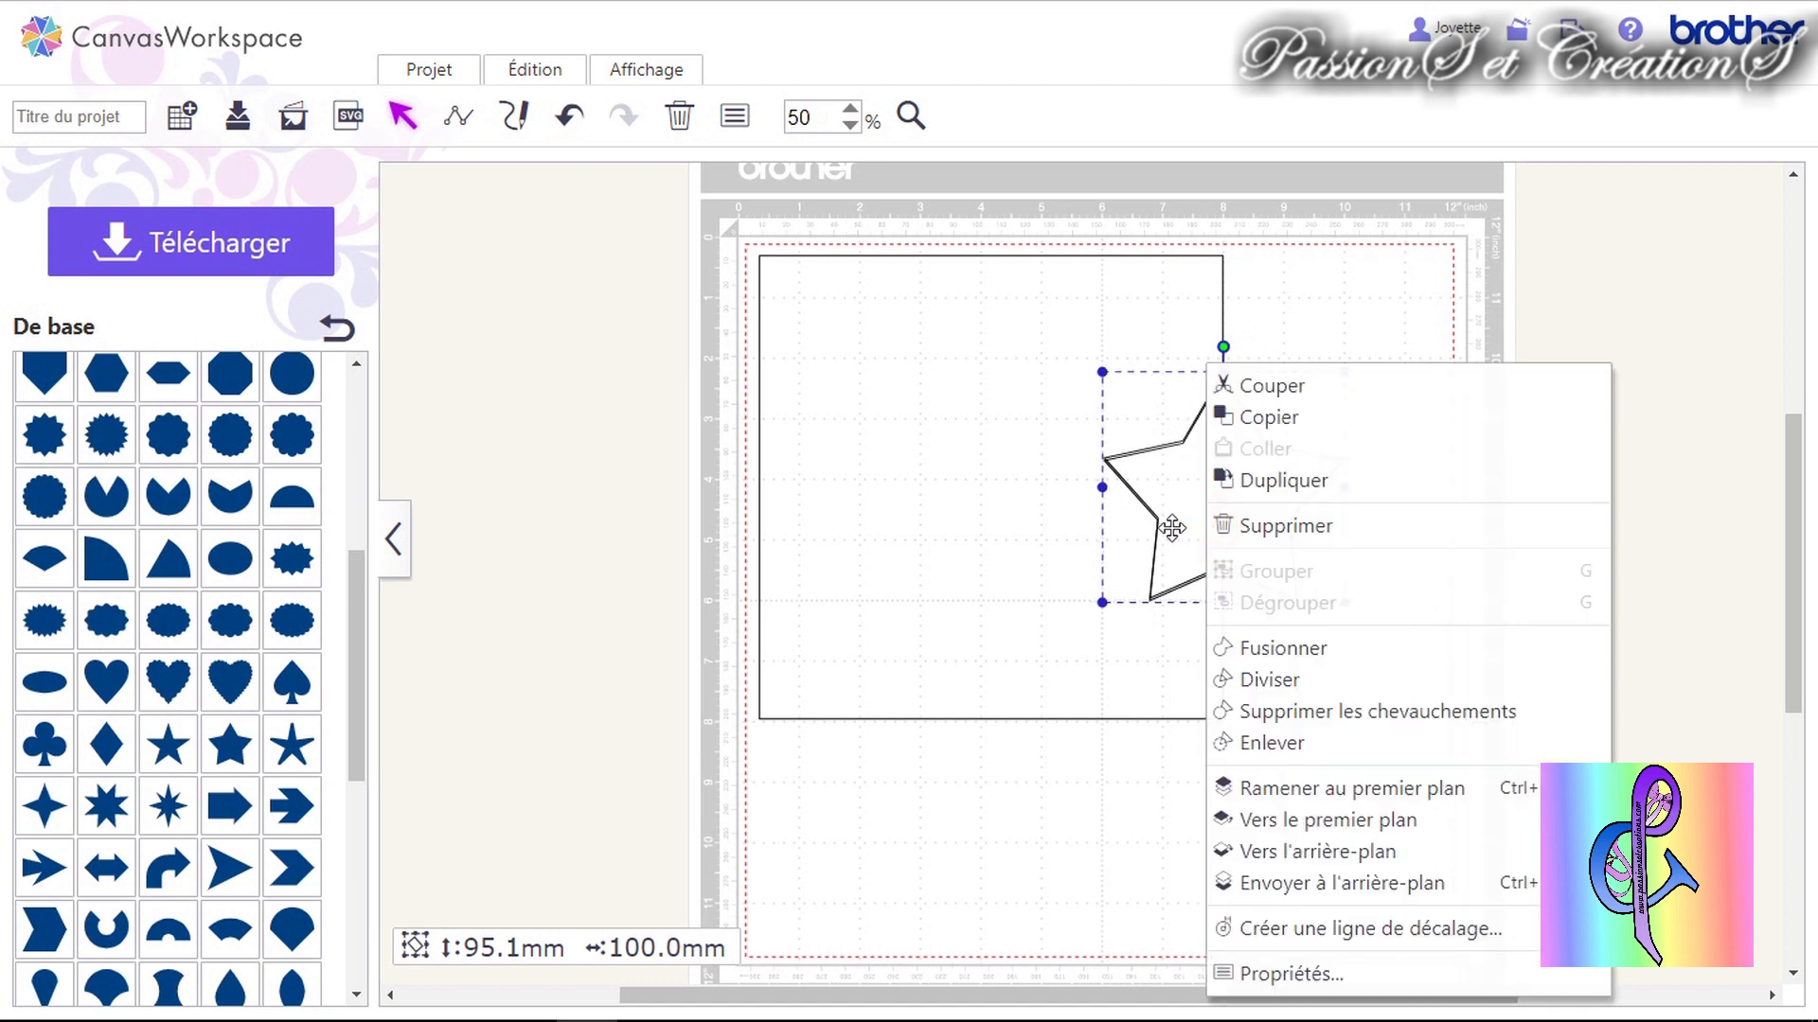
pyautogui.click(1379, 265)
pyautogui.moveTo(1208, 520); pyautogui.dragTo(1360, 509)
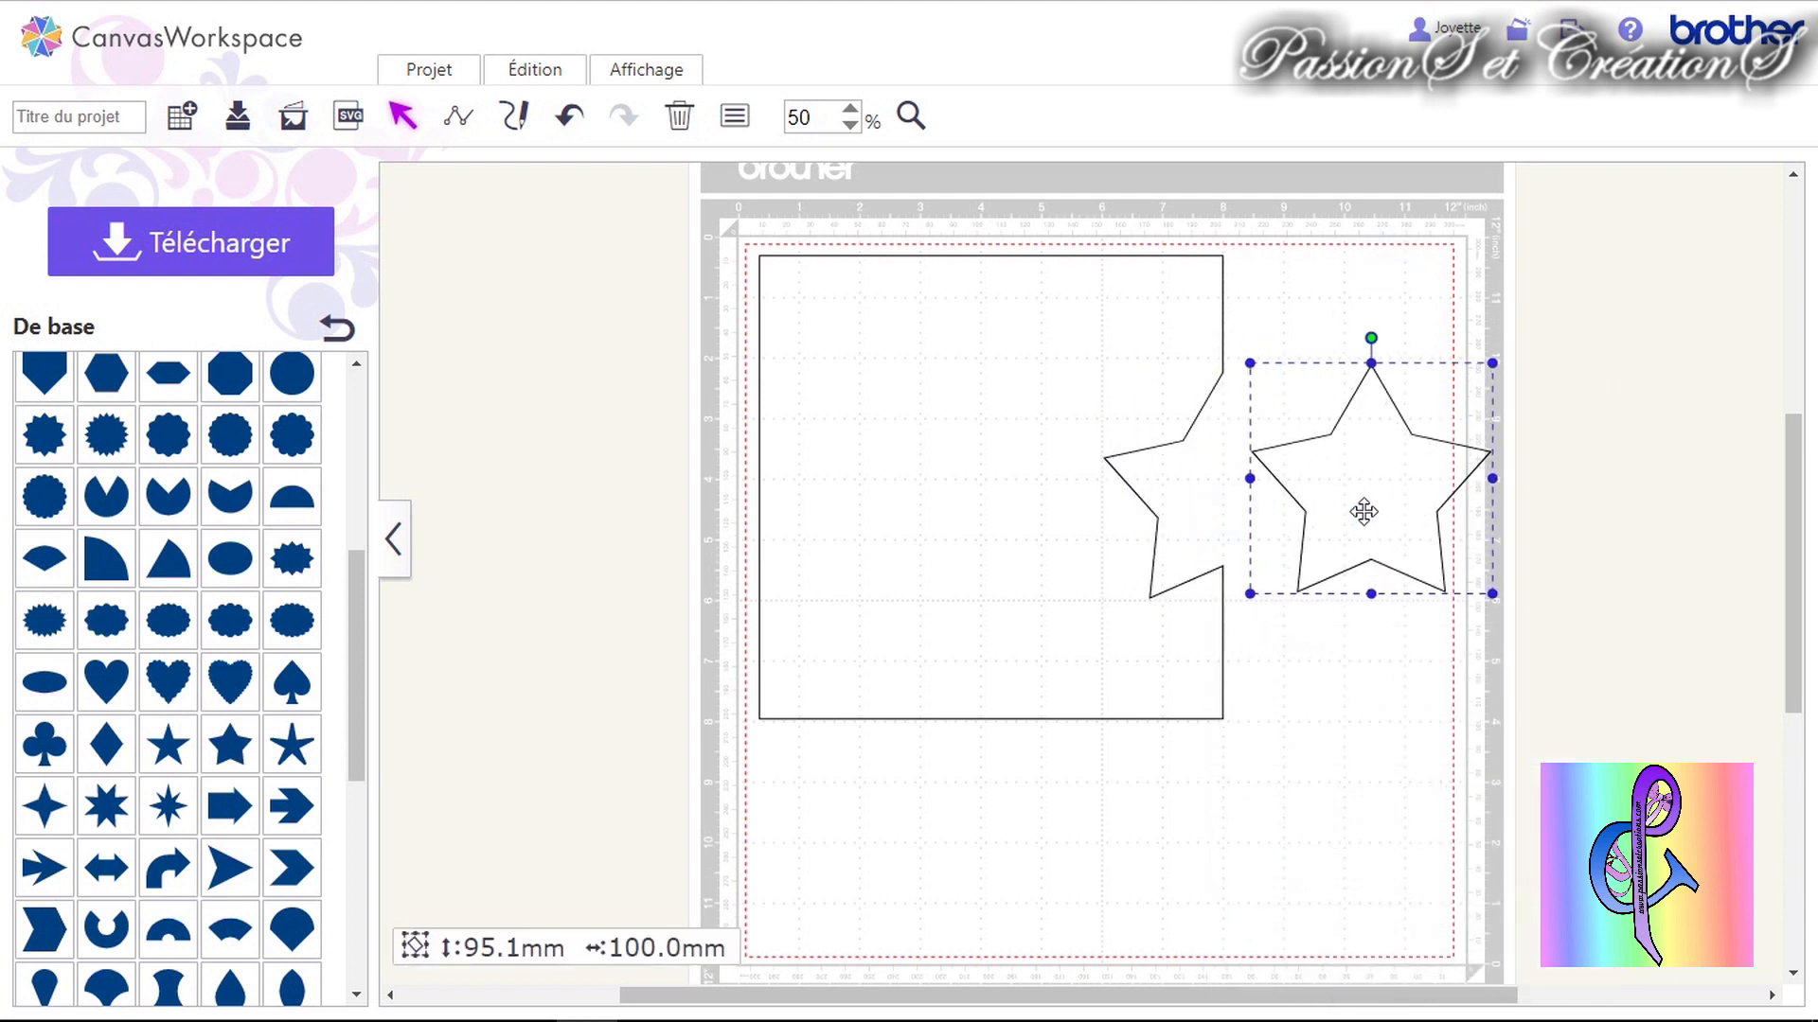
# Undo the shape moves and the overlap removal back to the intact square and overlapping star.
pyautogui.click(577, 118)
pyautogui.click(577, 117)
pyautogui.click(573, 117)
pyautogui.click(573, 117)
pyautogui.click(573, 117)
pyautogui.click(573, 117)
# Select the overlapping square and star and split them along their overlap with Diviser.
pyautogui.moveTo(1398, 336); pyautogui.dragTo(1010, 601)
pyautogui.rightClick(1010, 600)
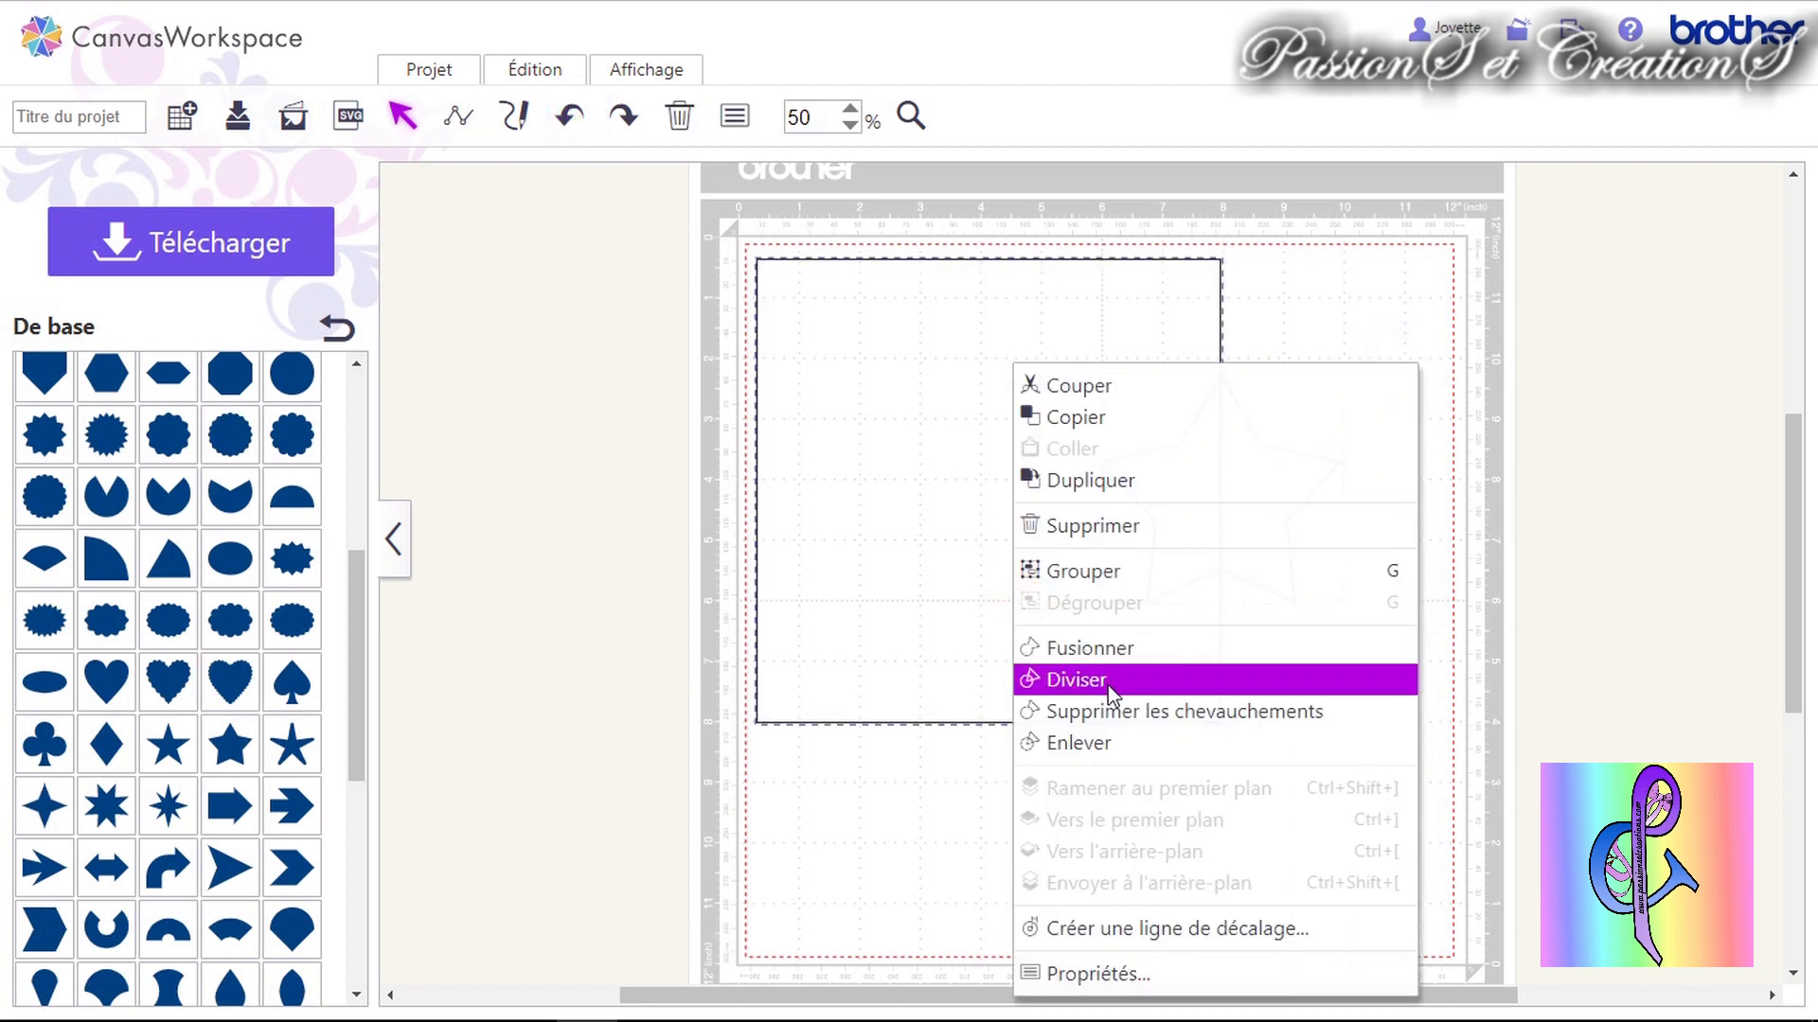
pyautogui.click(1079, 680)
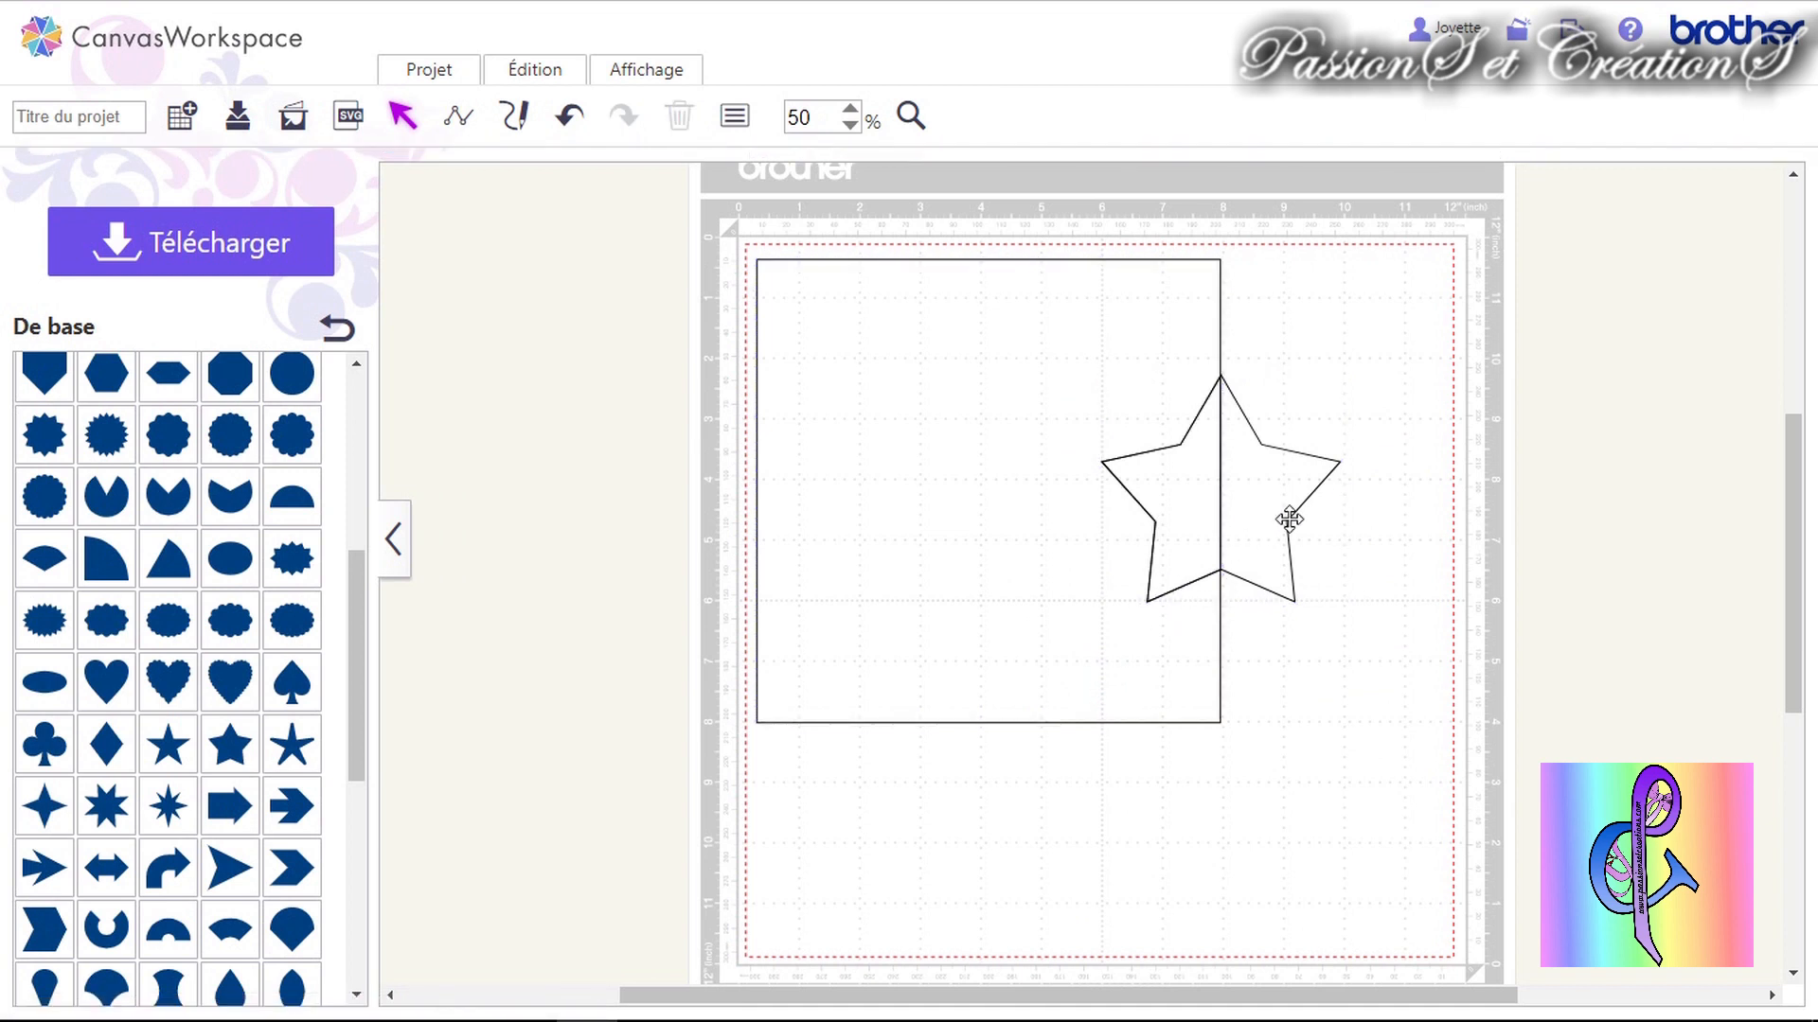
# Pull the two star halves out of the square and place them side by side at the mat's right edge.
pyautogui.moveTo(1266, 508); pyautogui.dragTo(1376, 401)
pyautogui.click(1189, 523)
pyautogui.moveTo(1189, 524); pyautogui.dragTo(1361, 674)
pyautogui.click(1427, 687)
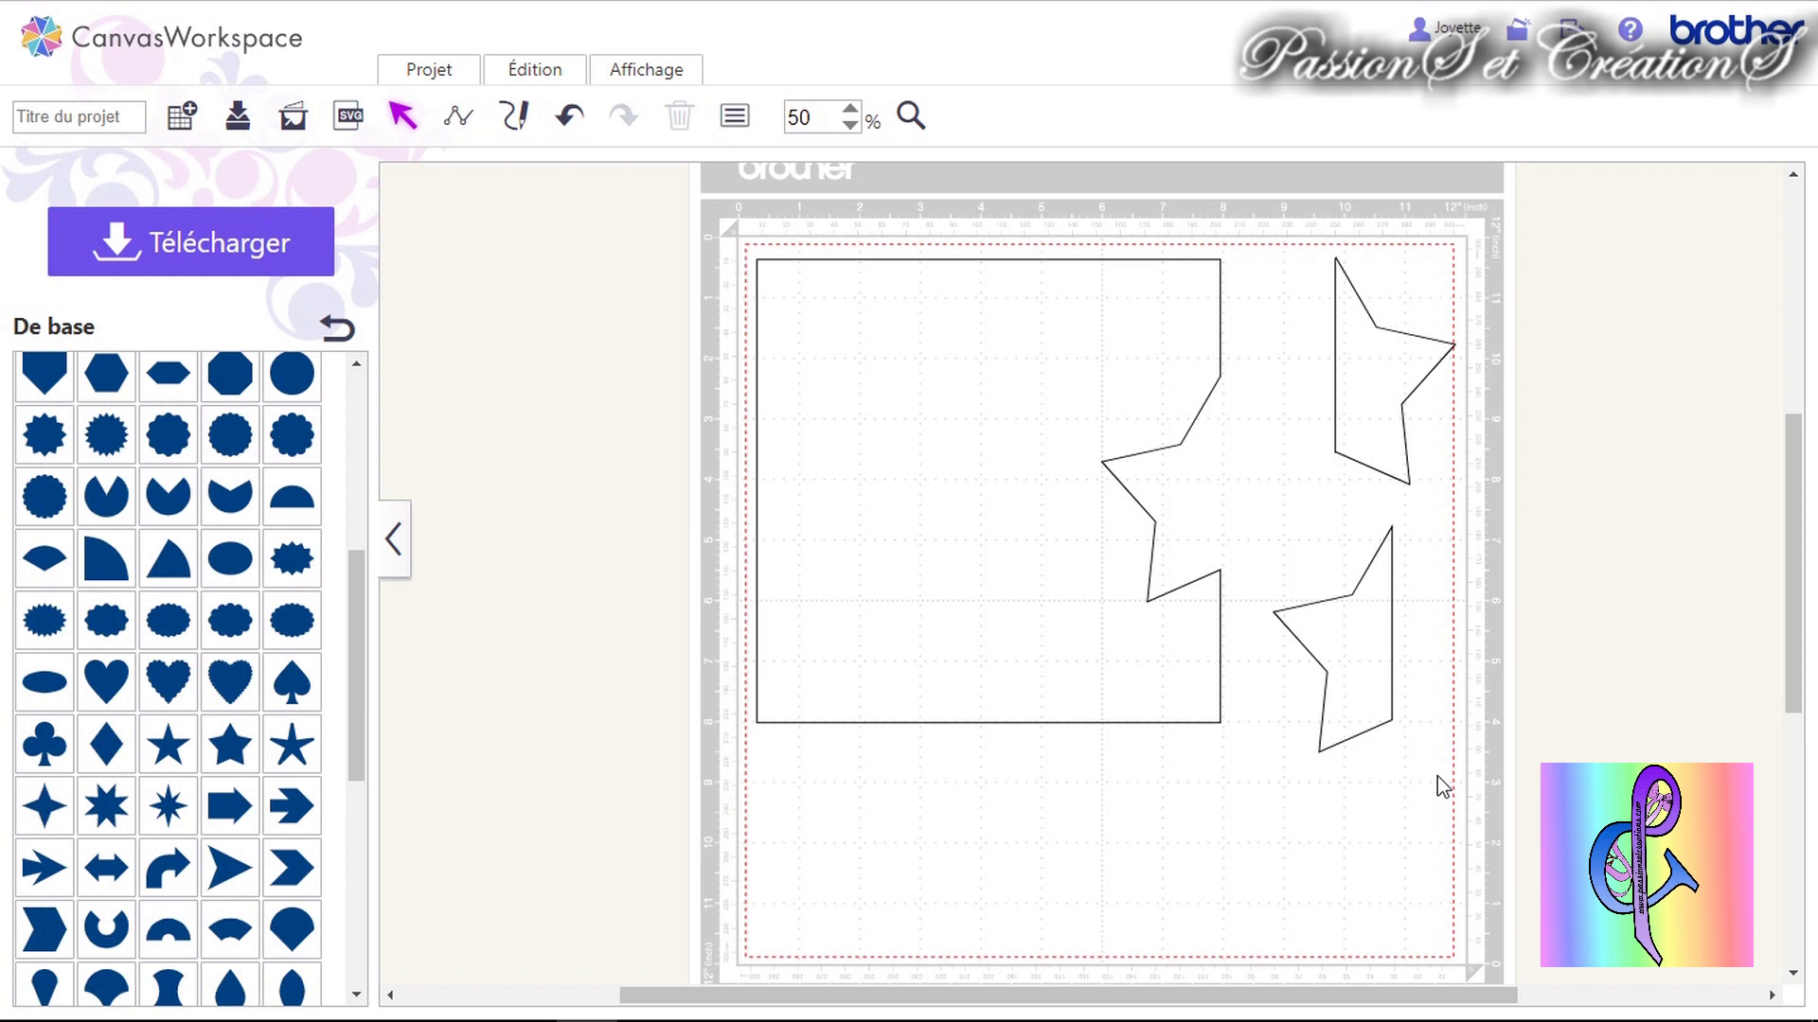
pyautogui.moveTo(1380, 389); pyautogui.dragTo(1449, 662)
pyautogui.click(1424, 815)
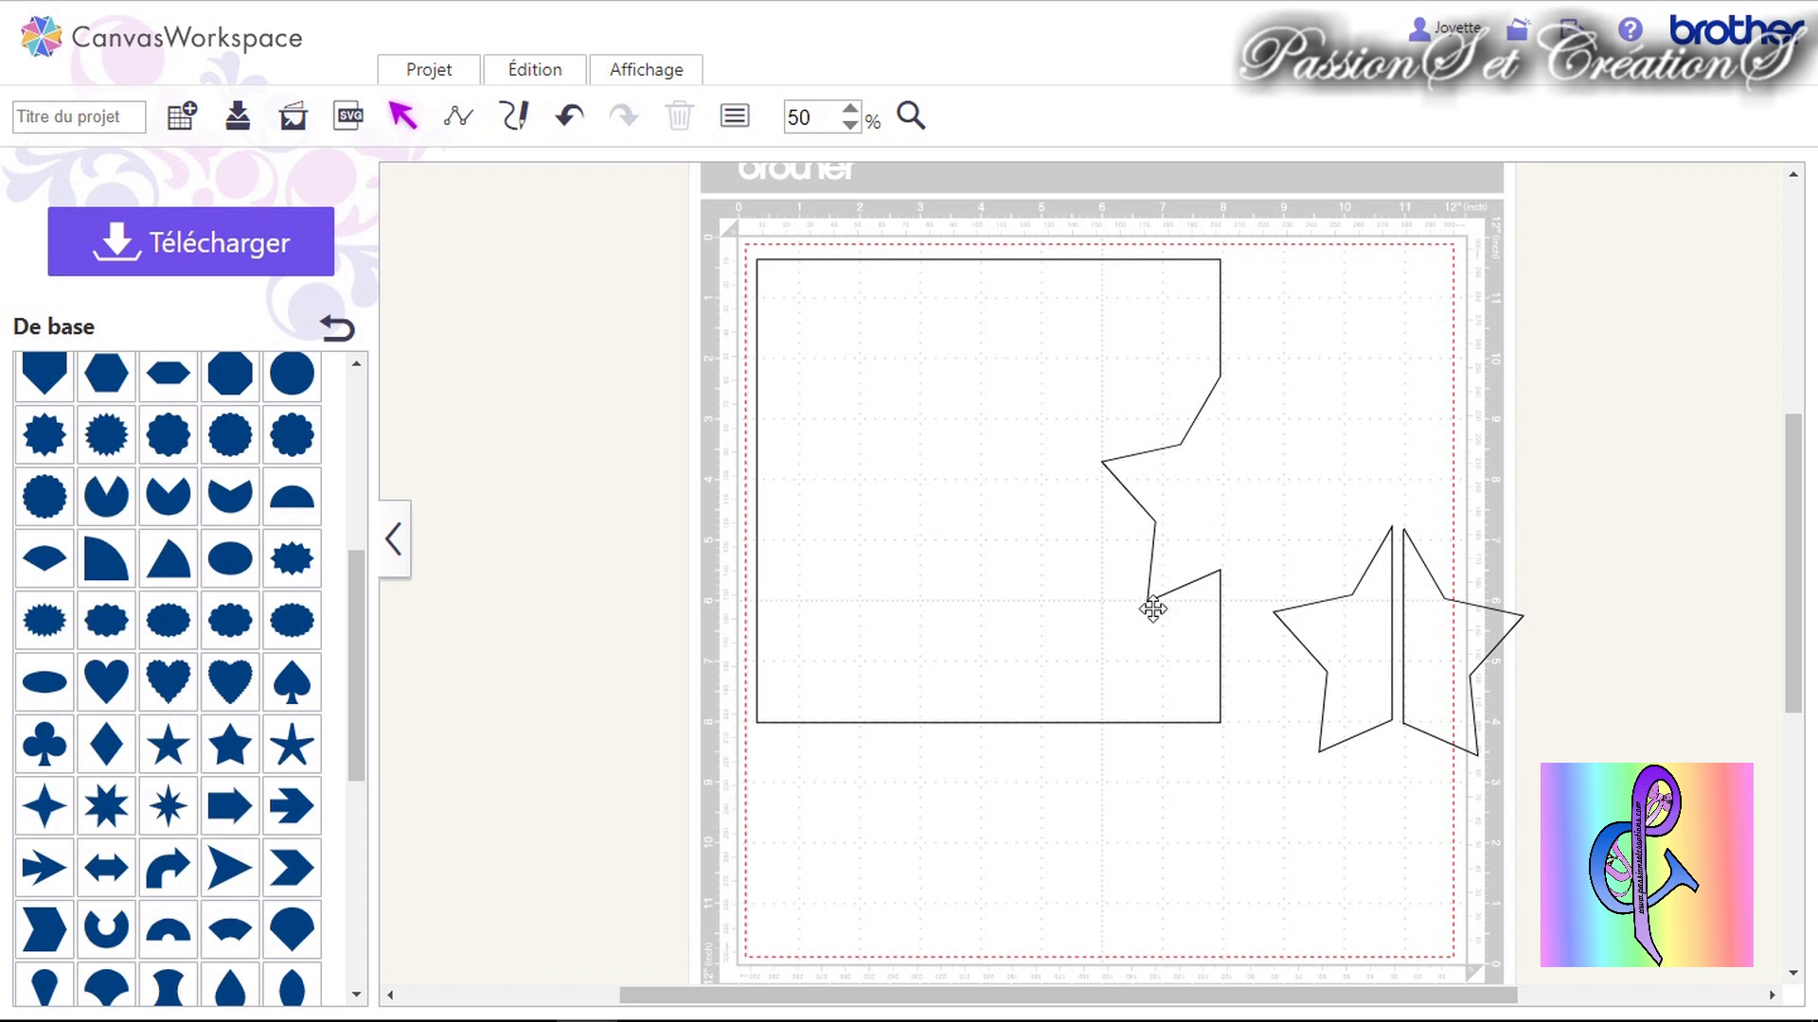
# Undo the division, merge the square and star into one outline with Fusionner, and move the merged shape slightly down and right.
pyautogui.click(563, 117)
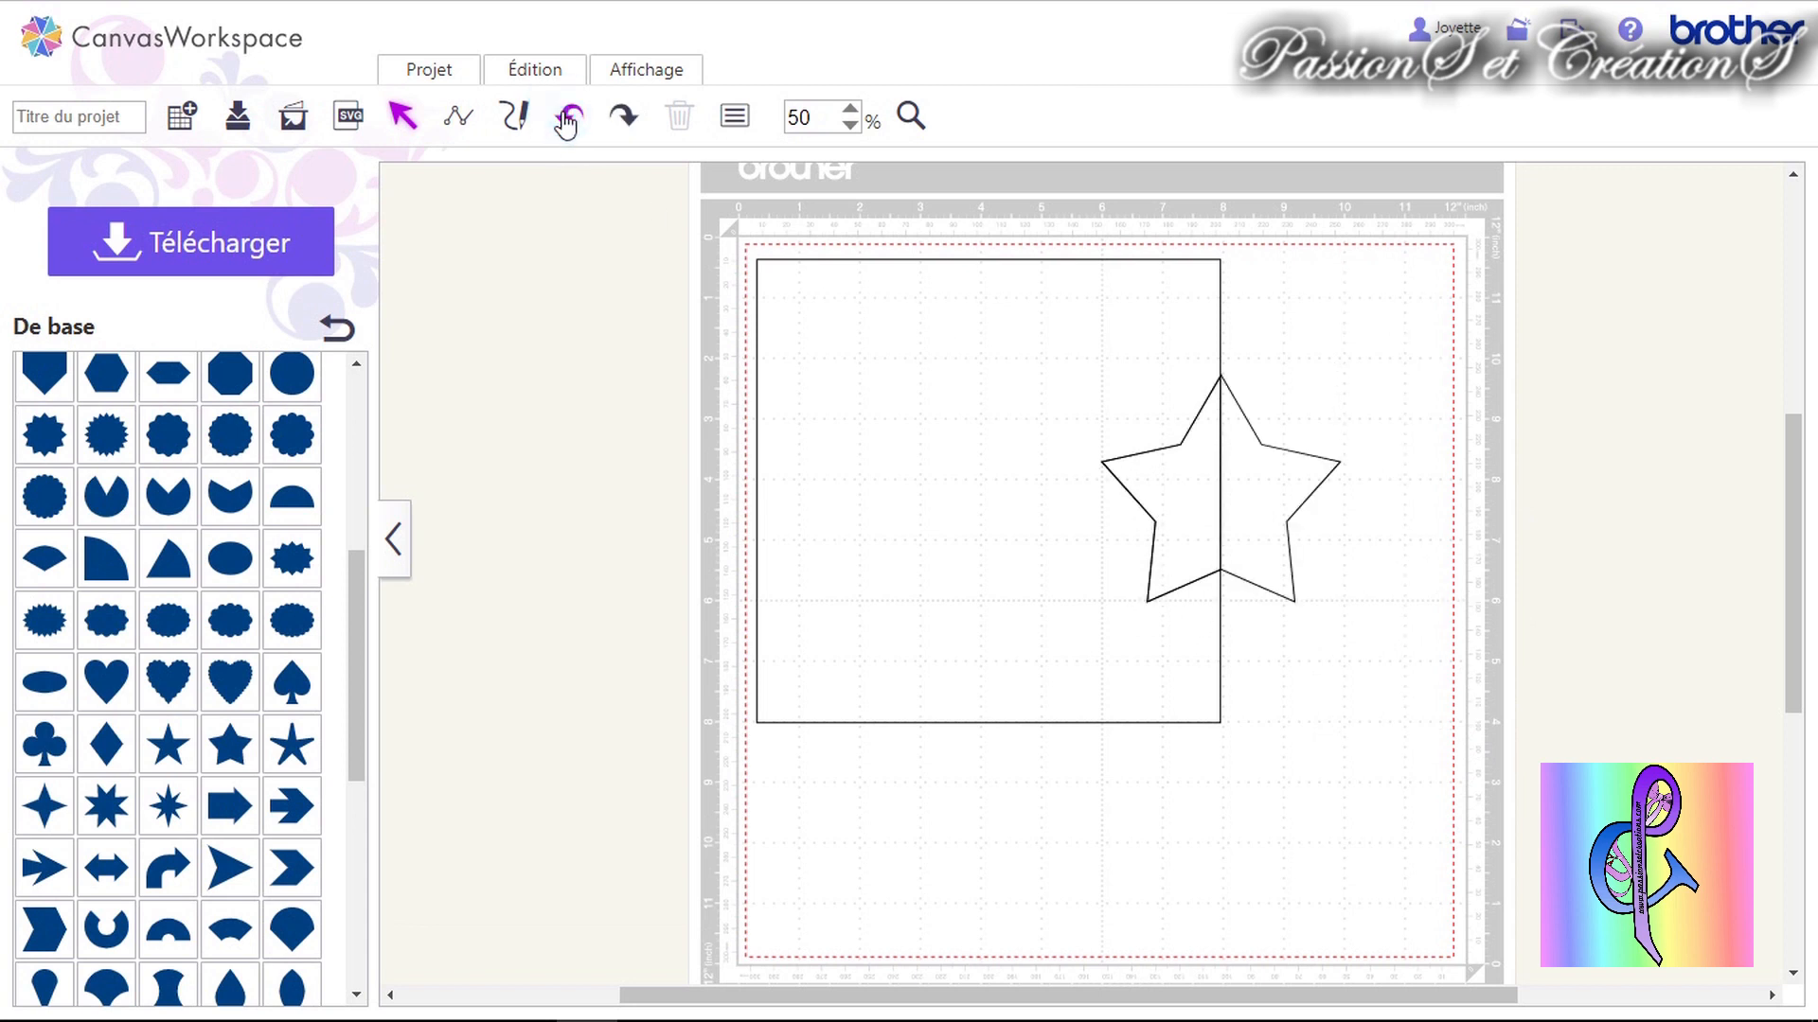
pyautogui.moveTo(1374, 352); pyautogui.dragTo(999, 660)
pyautogui.rightClick(998, 660)
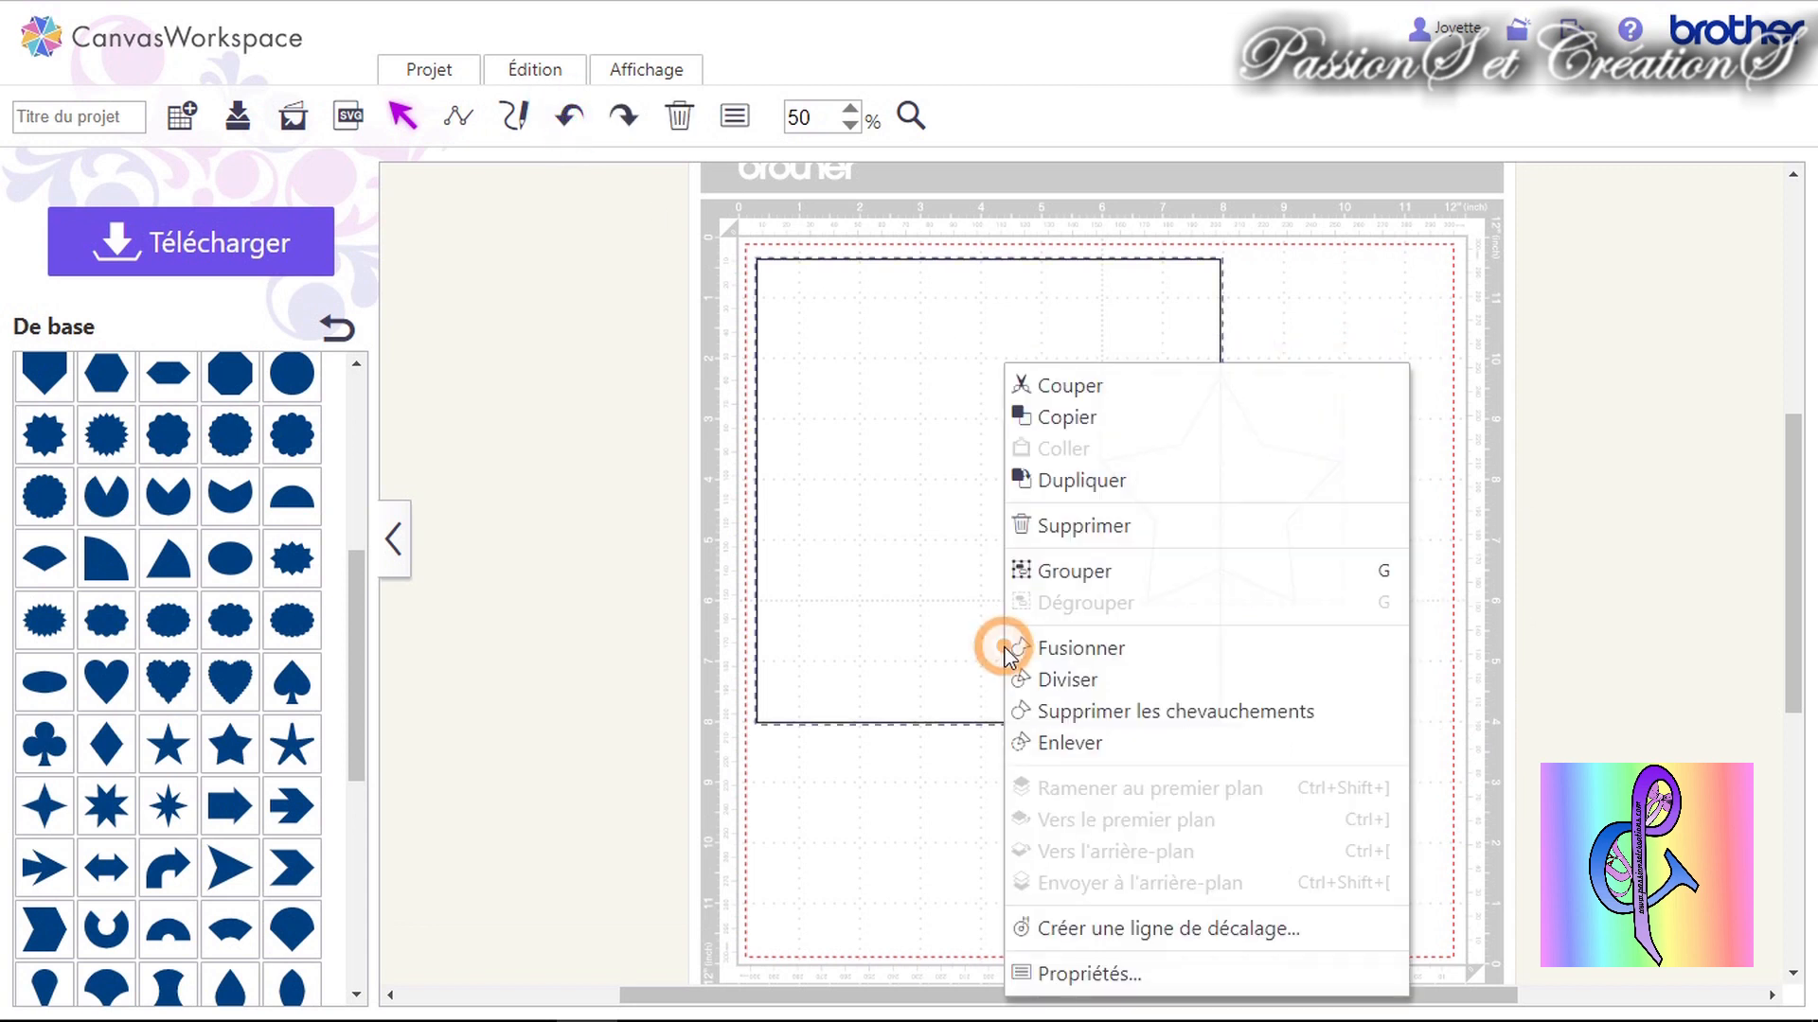
pyautogui.click(1098, 653)
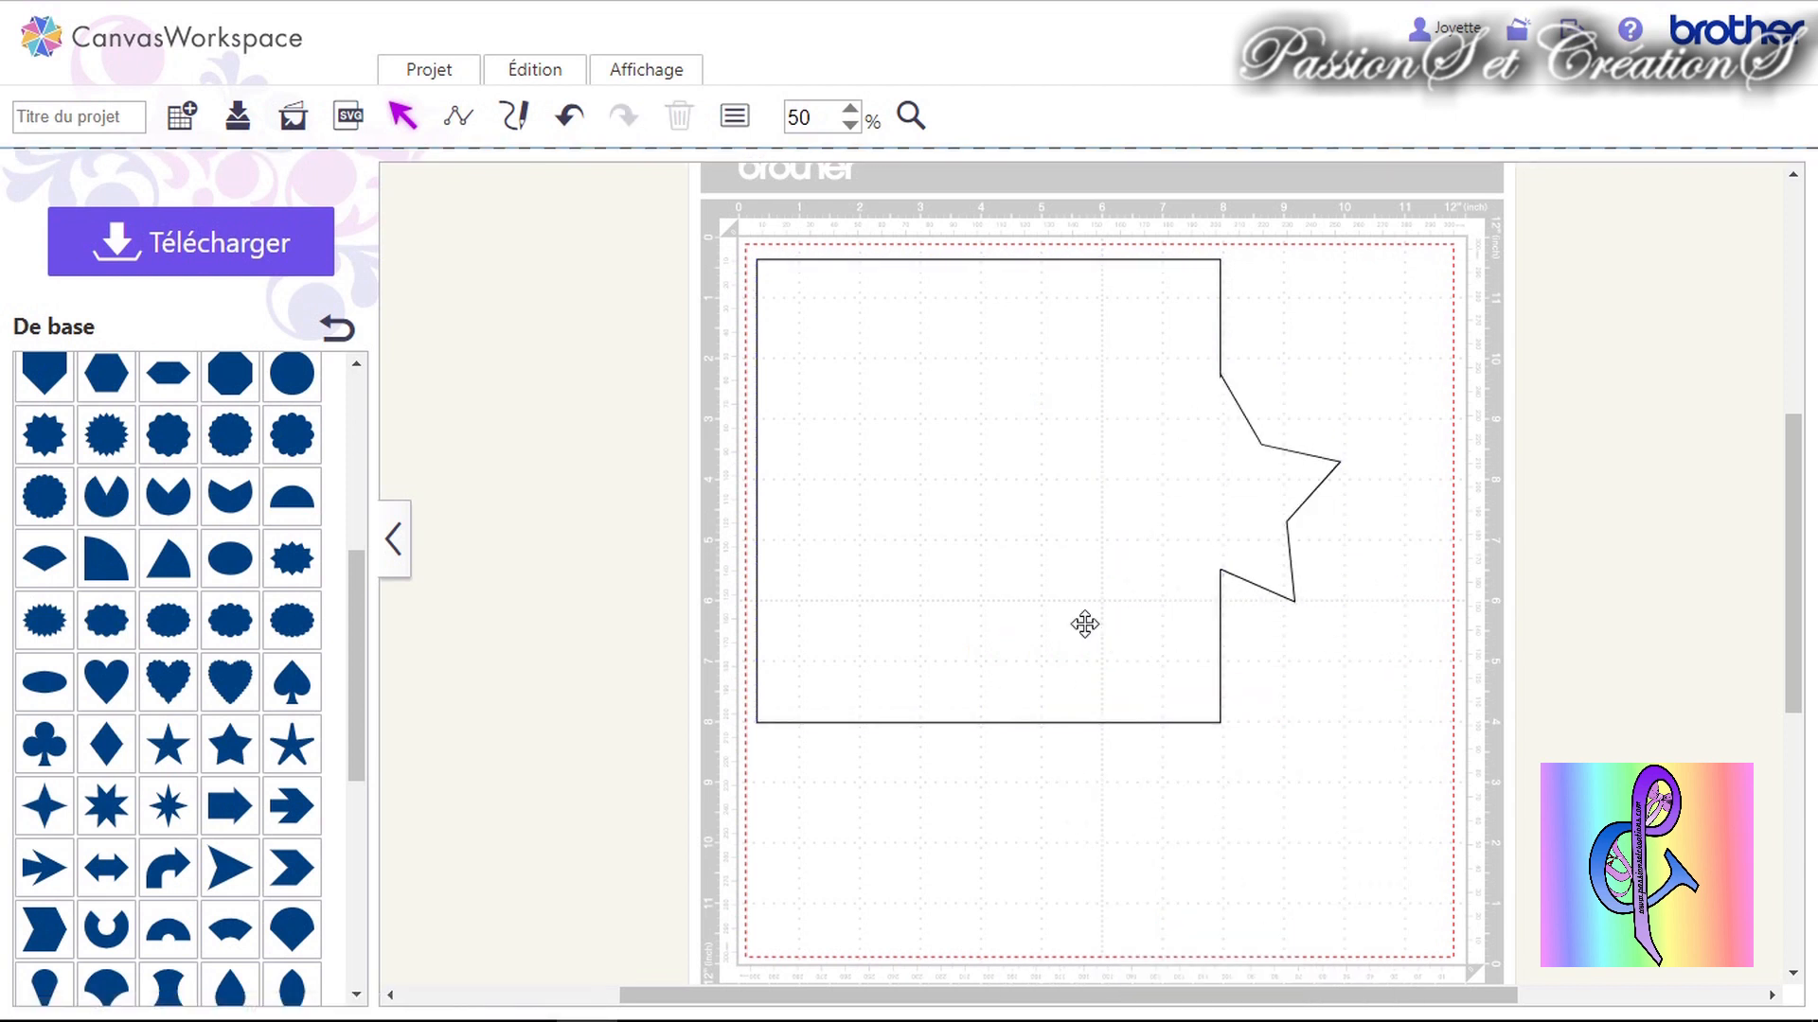
pyautogui.moveTo(1039, 564); pyautogui.dragTo(1077, 587)
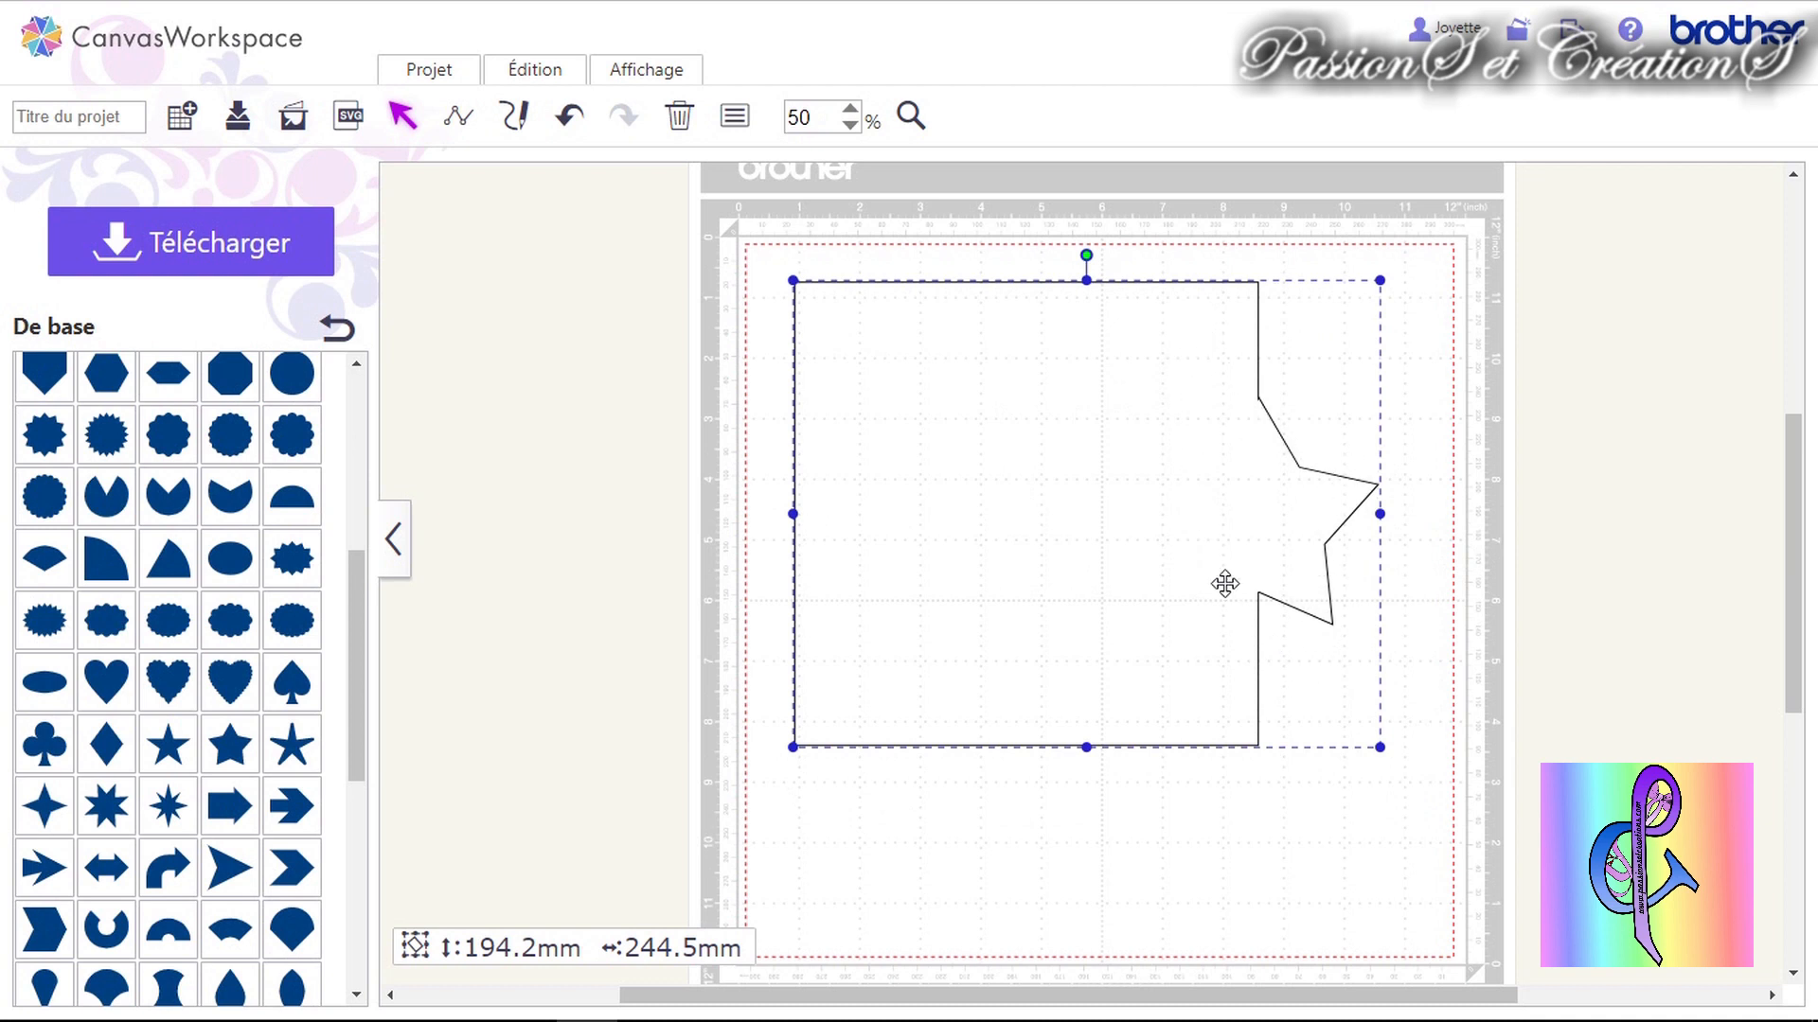
# Undo the merge, then move the star to the right of the square and shrink it to about 77 × 74 mm.
pyautogui.click(566, 117)
pyautogui.moveTo(1251, 491); pyautogui.dragTo(1382, 386)
pyautogui.moveTo(1473, 498); pyautogui.dragTo(1429, 446)
pyautogui.moveTo(1331, 394); pyautogui.dragTo(1348, 392)
pyautogui.click(1369, 630)
pyautogui.moveTo(1363, 484); pyautogui.dragTo(1165, 367)
pyautogui.rightClick(1164, 368)
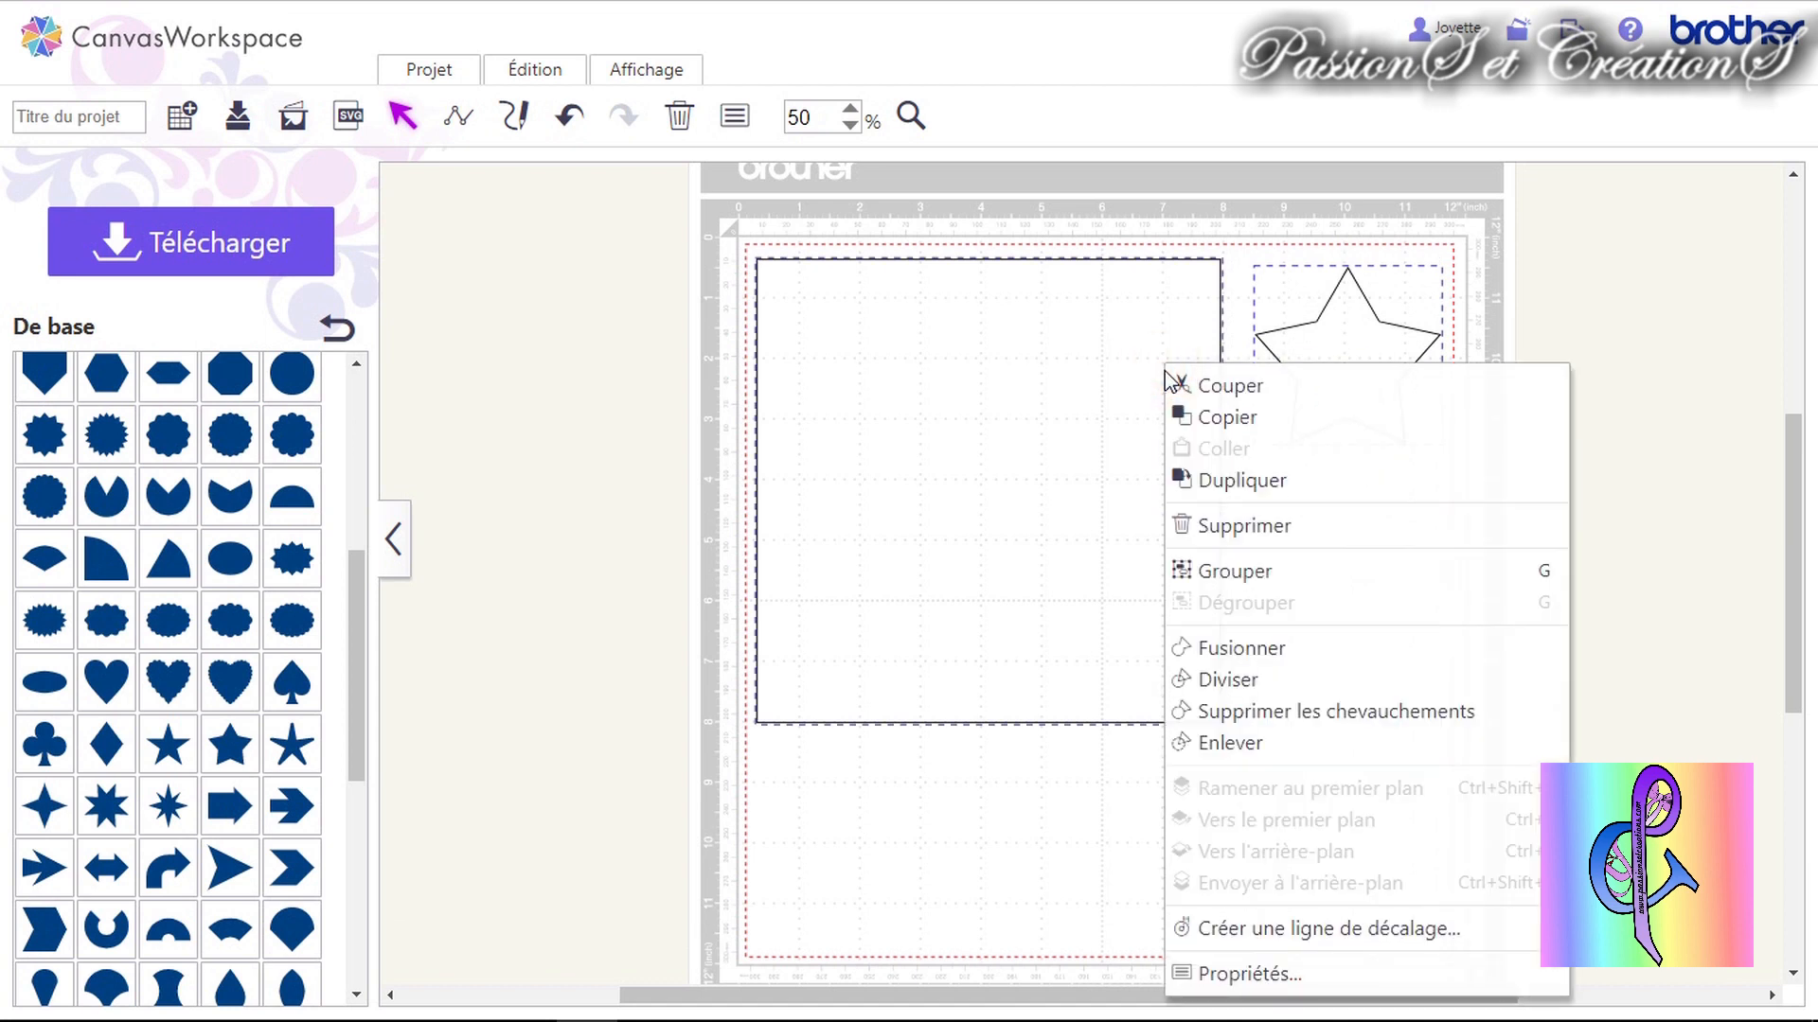
pyautogui.click(1318, 301)
pyautogui.moveTo(1356, 204); pyautogui.dragTo(1367, 416)
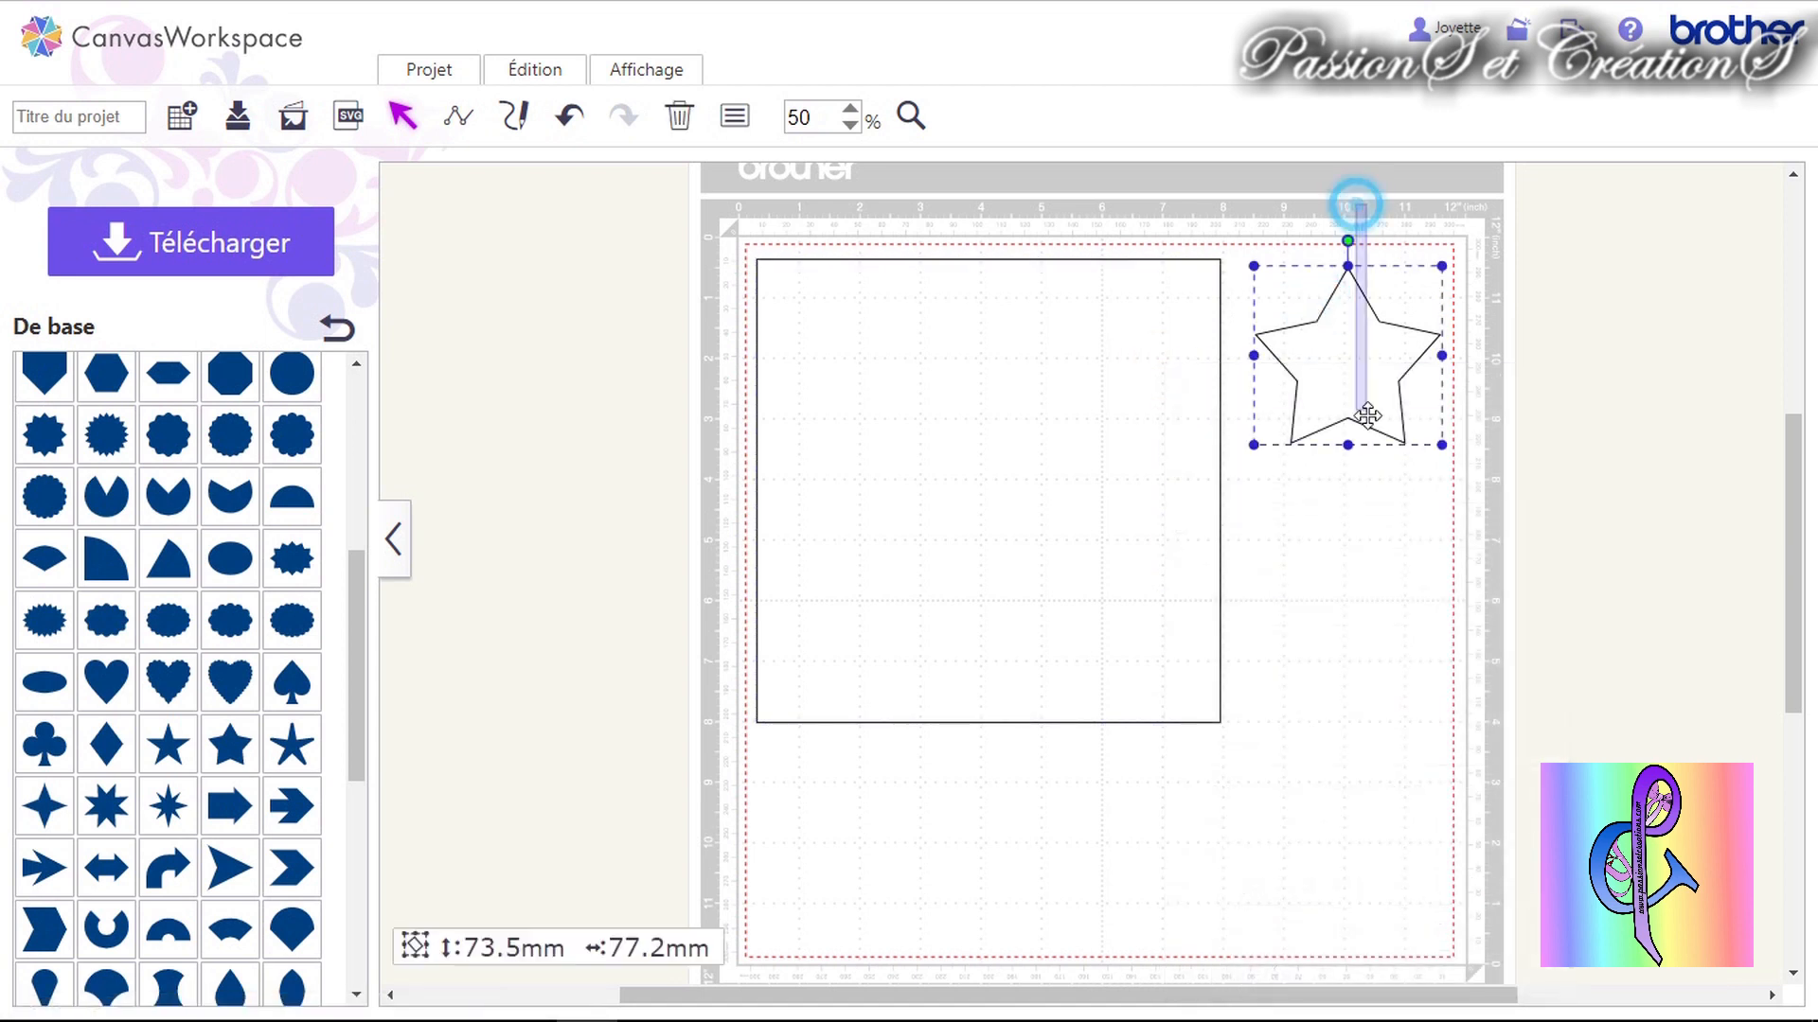
# Select the square and star and align their centres so the star sits in the middle of the square.
pyautogui.moveTo(1554, 281); pyautogui.dragTo(985, 454)
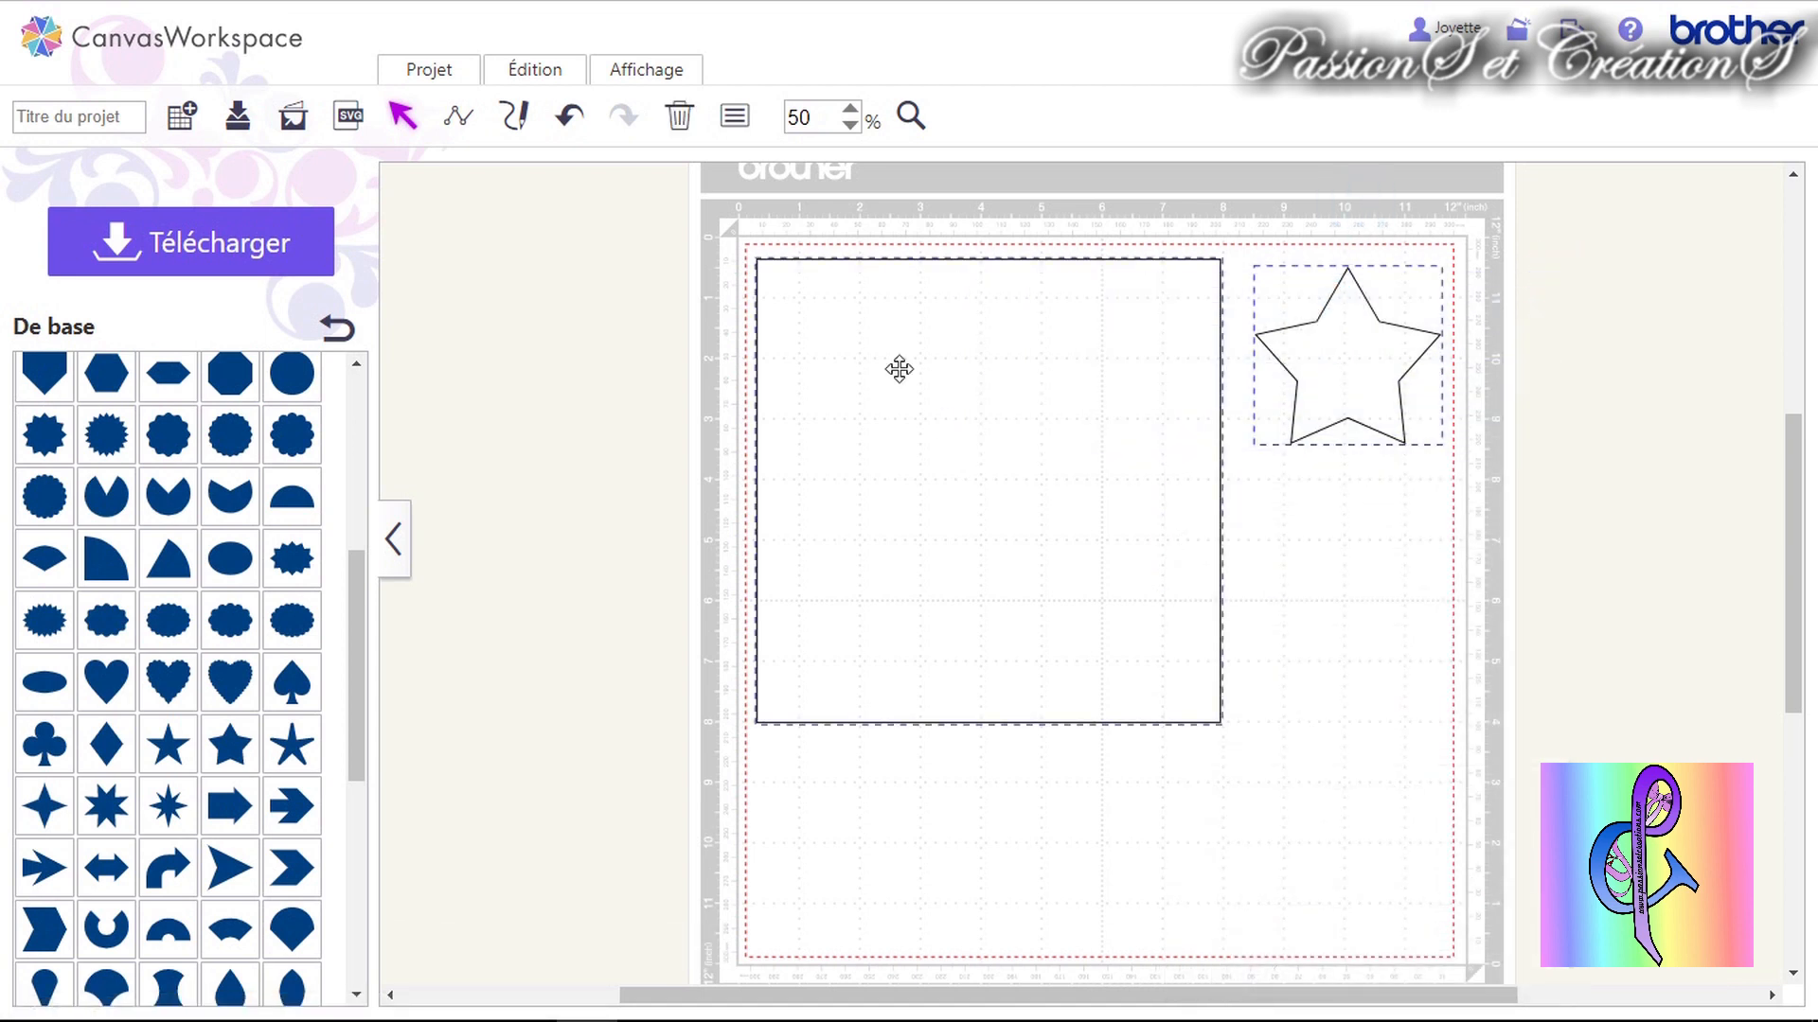
pyautogui.click(537, 73)
pyautogui.click(634, 355)
pyautogui.click(536, 71)
pyautogui.click(798, 352)
pyautogui.click(1450, 533)
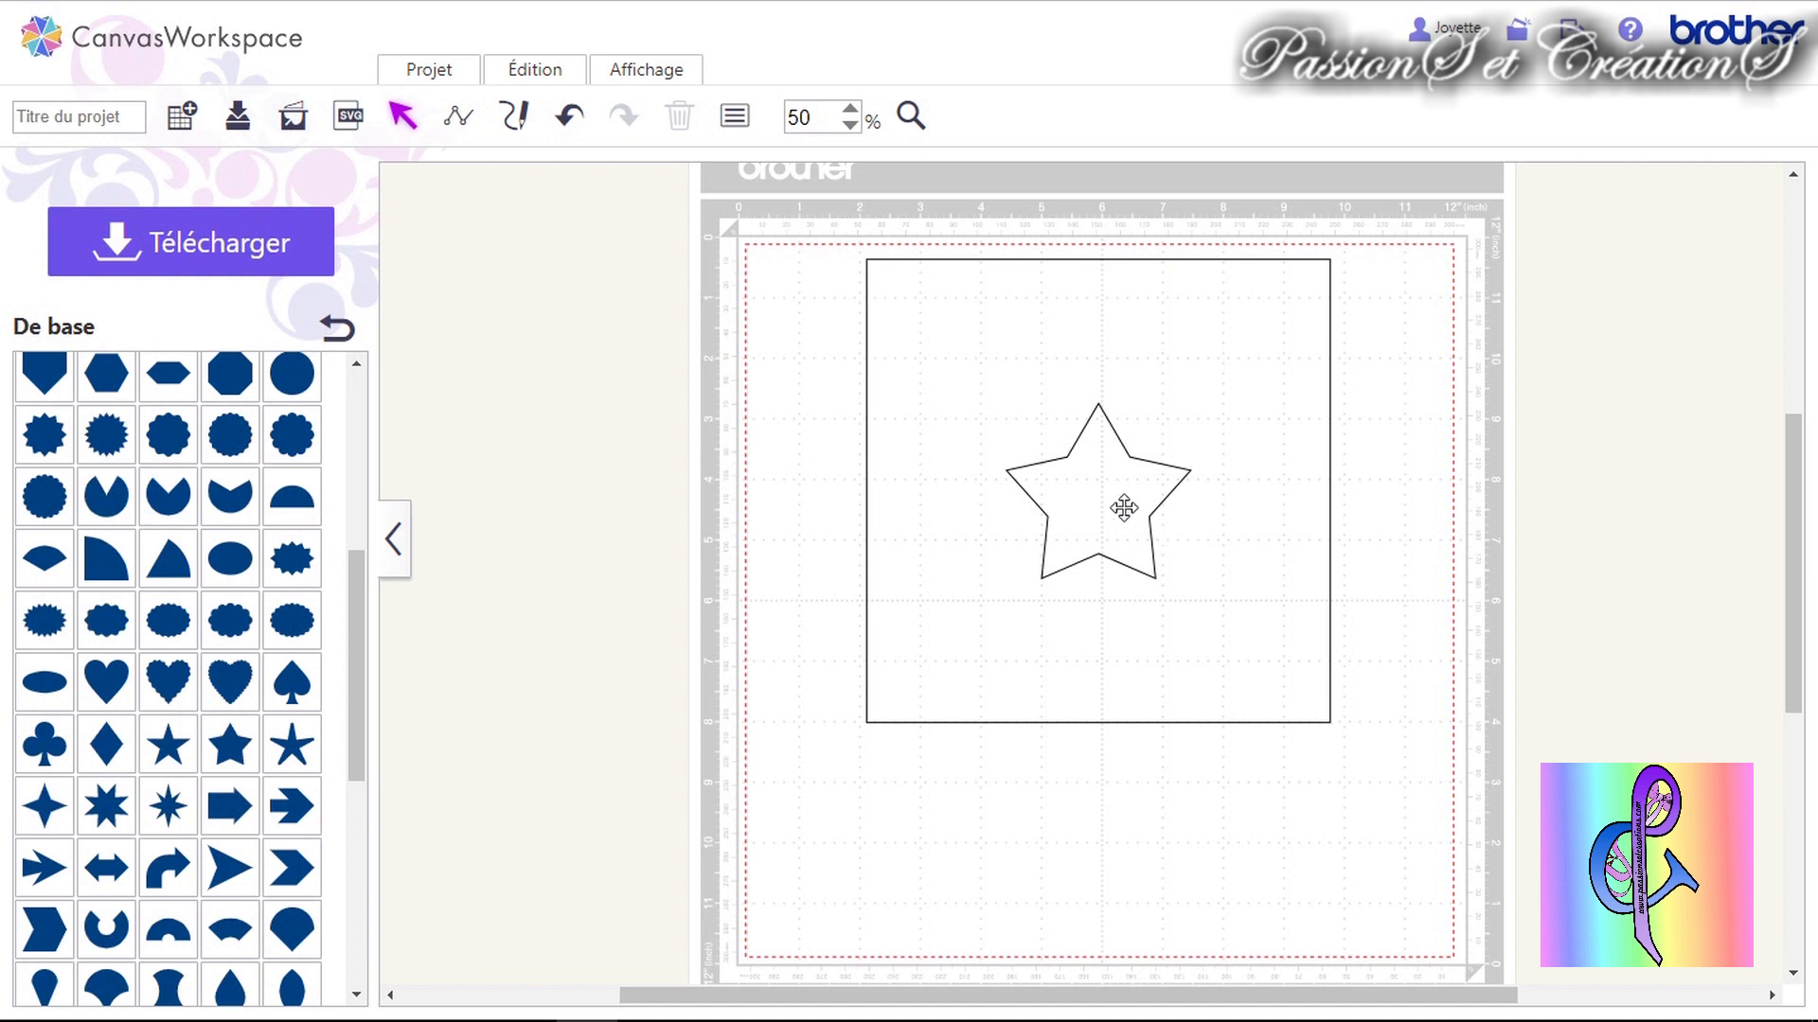
# Move the square as a test, undo the move, and group the square and star.
pyautogui.moveTo(1270, 397); pyautogui.dragTo(1231, 503)
pyautogui.click(567, 116)
pyautogui.moveTo(758, 417); pyautogui.dragTo(1307, 568)
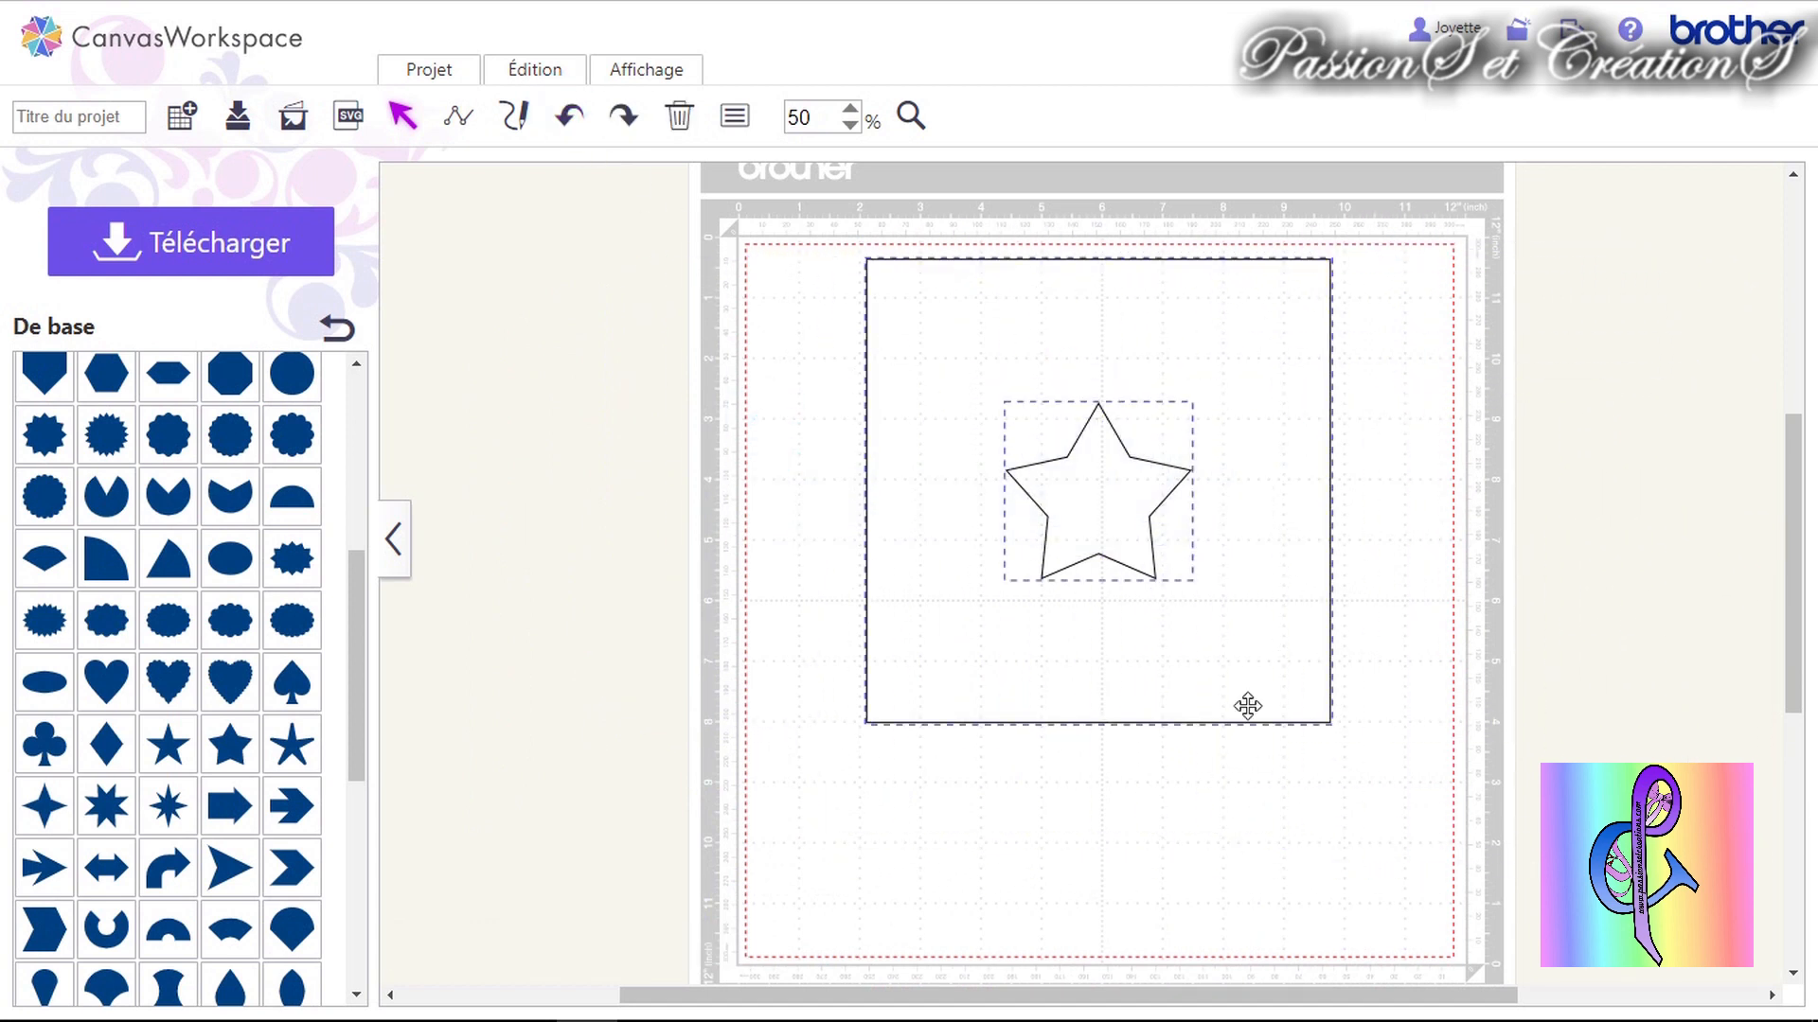
pyautogui.rightClick(1262, 552)
pyautogui.click(1329, 572)
# Scale the grouped square and star down to about 172 × 172 mm and move the group down and left.
pyautogui.moveTo(1289, 490)
pyautogui.mouseDown()
pyautogui.moveTo(1400, 487)
pyautogui.moveTo(1452, 637)
pyautogui.moveTo(1274, 690)
pyautogui.moveTo(1209, 470)
pyautogui.moveTo(1268, 642)
pyautogui.moveTo(1251, 532)
pyautogui.moveTo(1242, 580)
pyautogui.moveTo(1217, 488)
pyautogui.moveTo(1255, 492)
pyautogui.mouseUp()
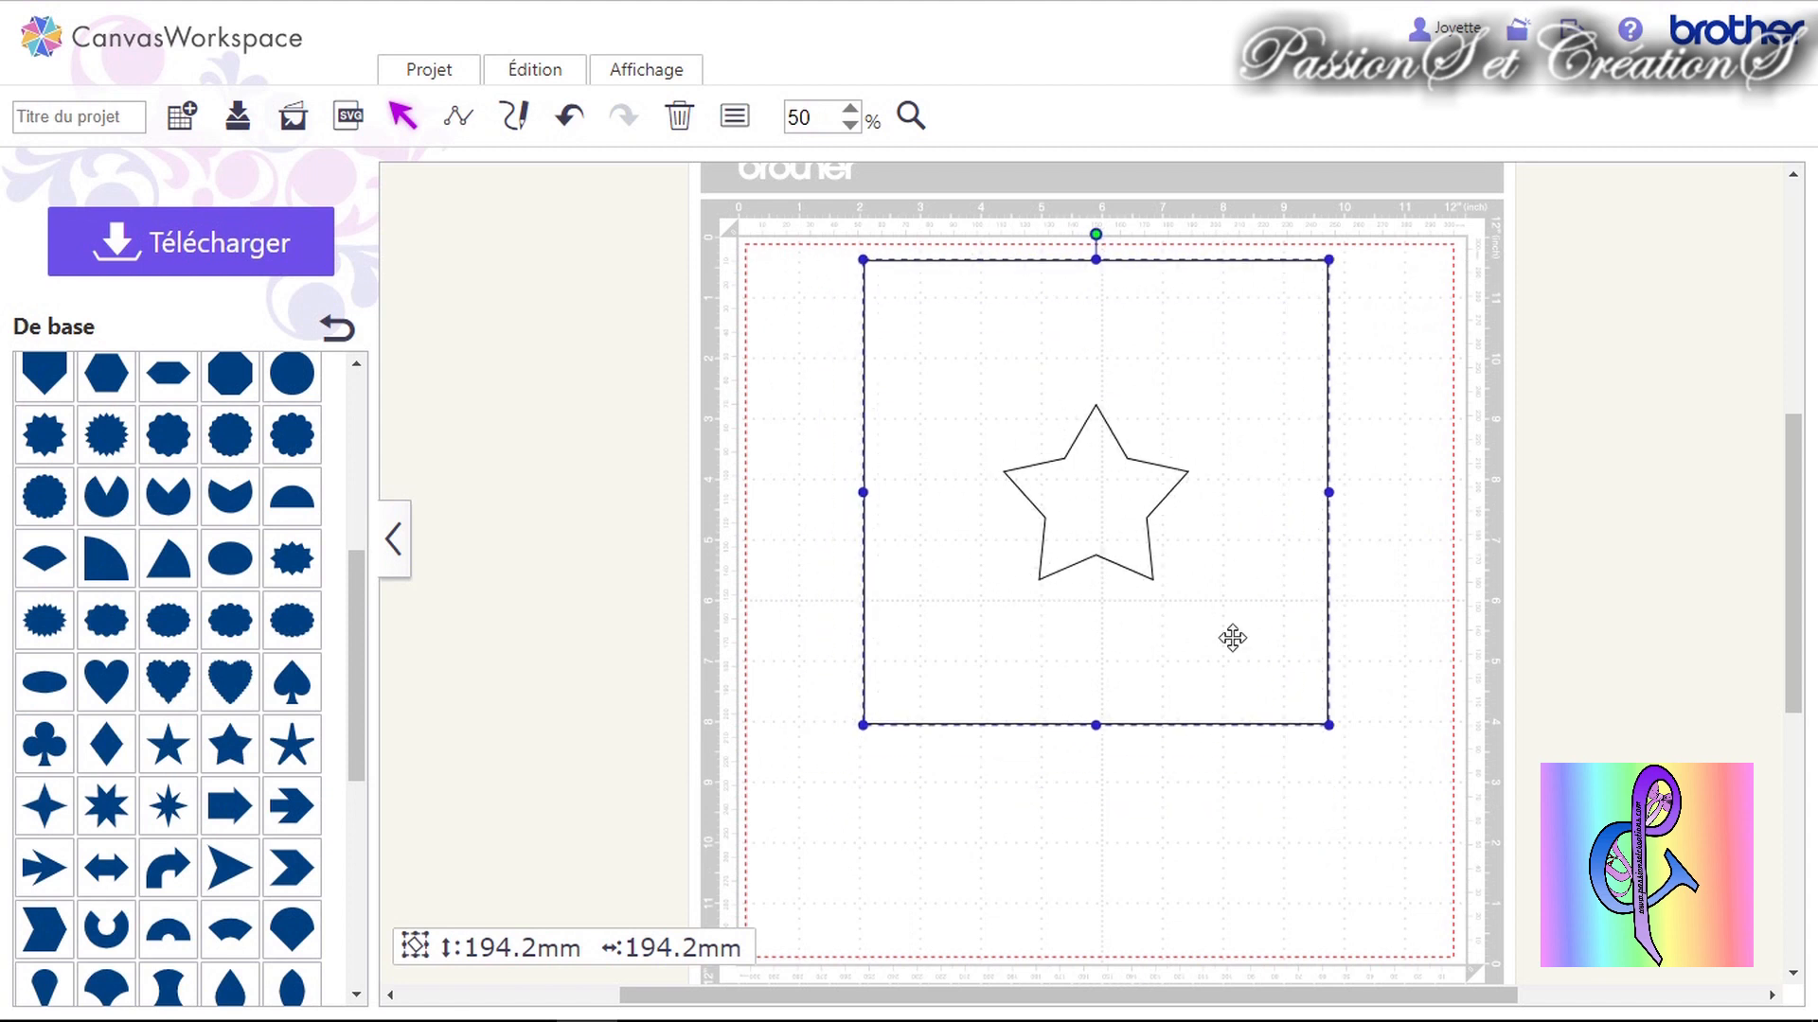
pyautogui.moveTo(1330, 727); pyautogui.dragTo(1274, 670)
pyautogui.click(1380, 589)
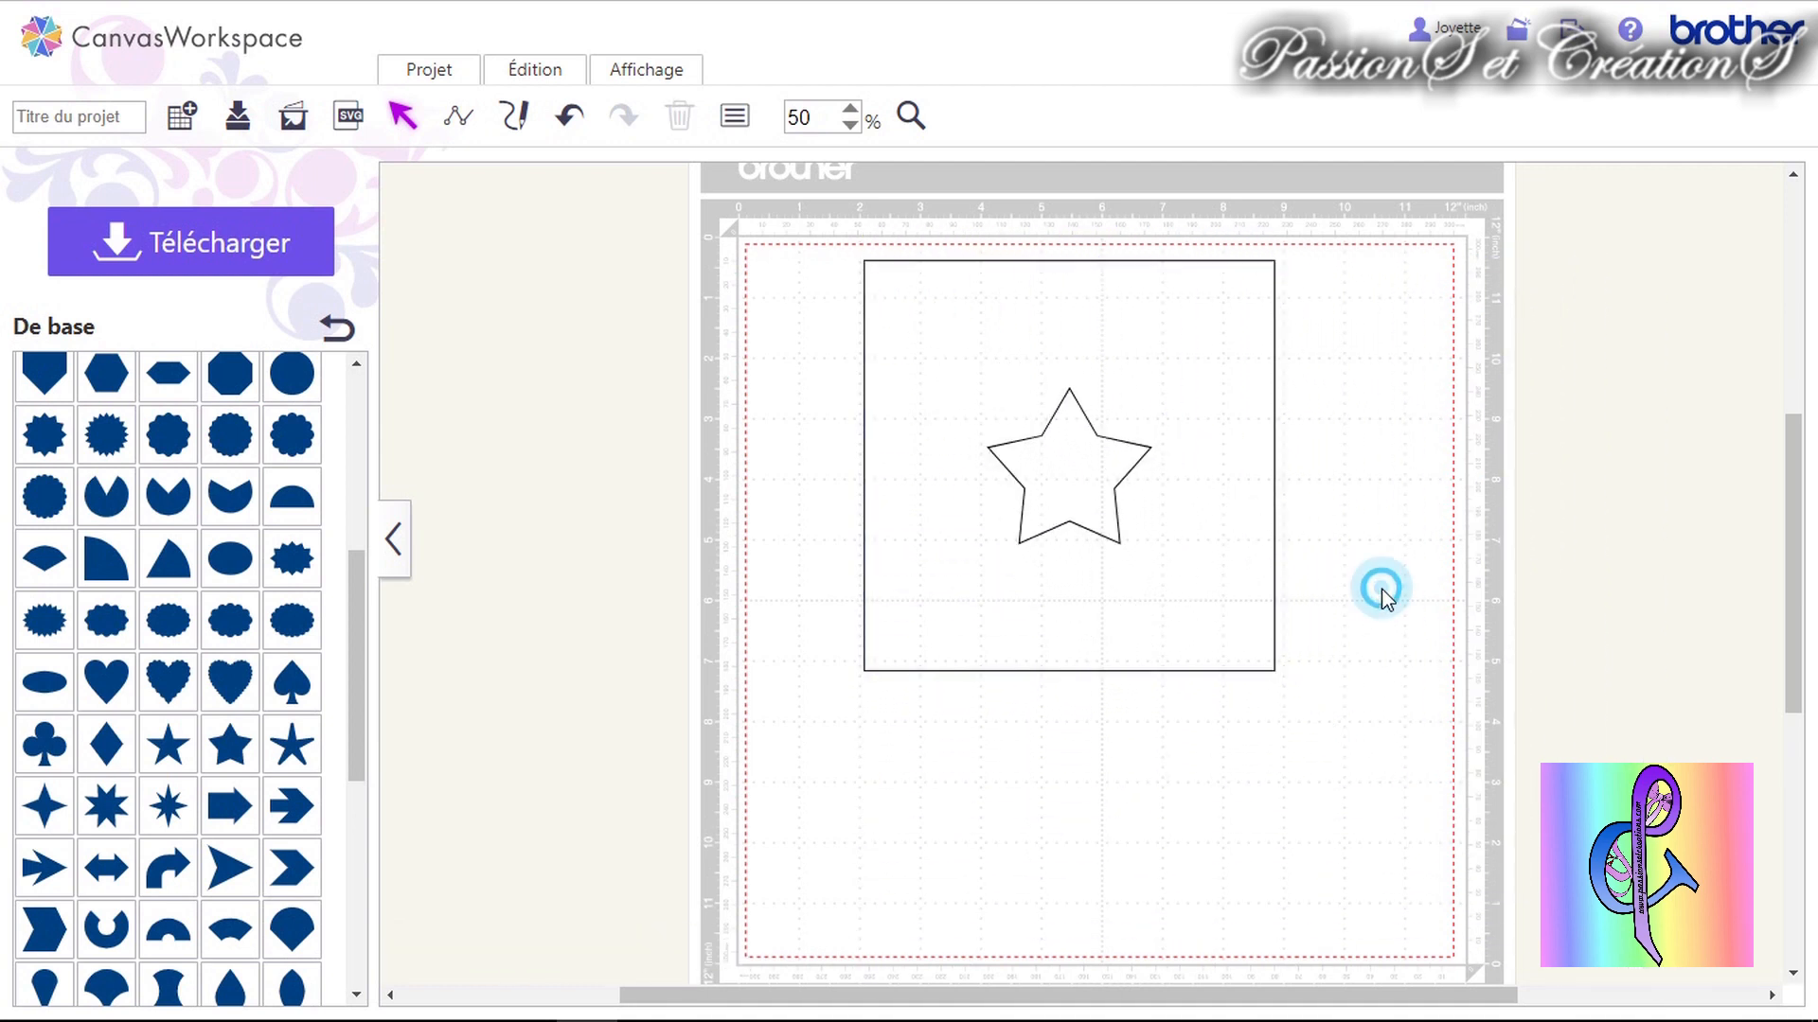
pyautogui.moveTo(1429, 504); pyautogui.dragTo(1174, 601)
pyautogui.moveTo(1191, 480); pyautogui.dragTo(1171, 514)
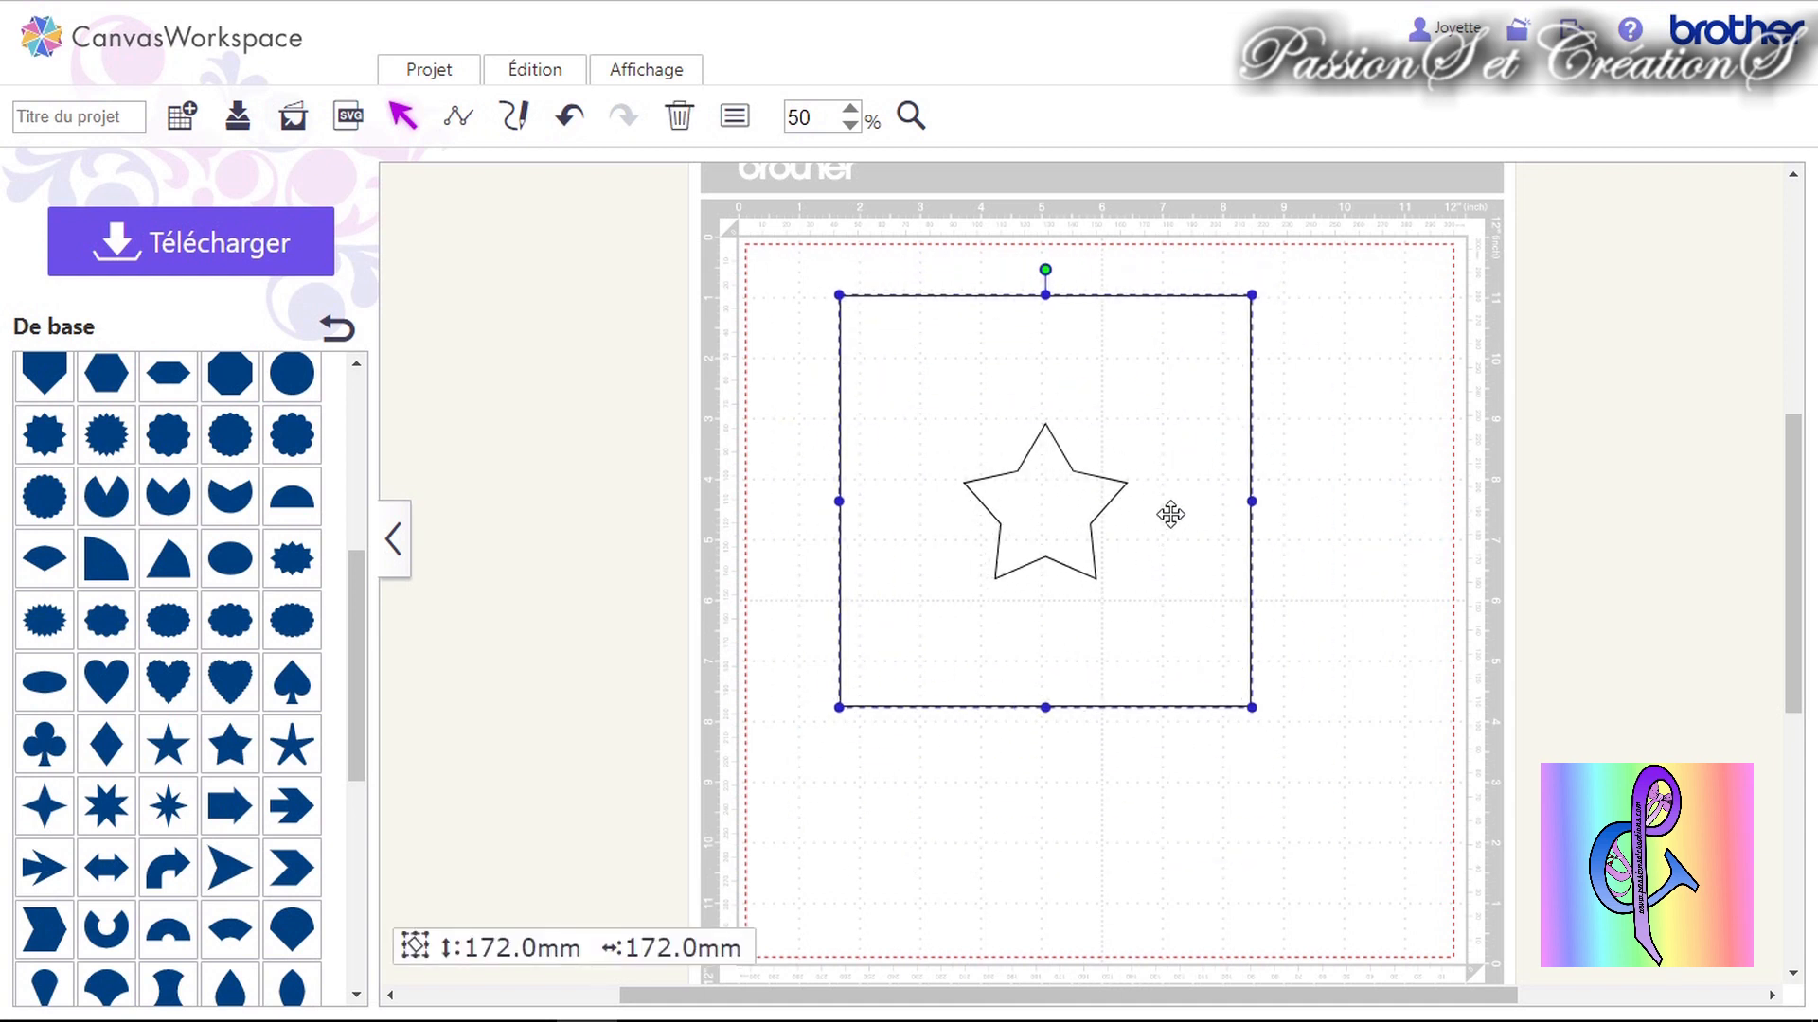
# Ungroup the square and star and shift the star separately to the upper middle of the square.
pyautogui.rightClick(1068, 519)
pyautogui.click(1141, 600)
pyautogui.click(1383, 536)
pyautogui.moveTo(1034, 479)
pyautogui.mouseDown()
pyautogui.moveTo(974, 402)
pyautogui.moveTo(998, 531)
pyautogui.moveTo(1026, 535)
pyautogui.moveTo(1042, 409)
pyautogui.moveTo(1023, 410)
pyautogui.moveTo(1053, 487)
pyautogui.mouseUp()
pyautogui.click(1395, 509)
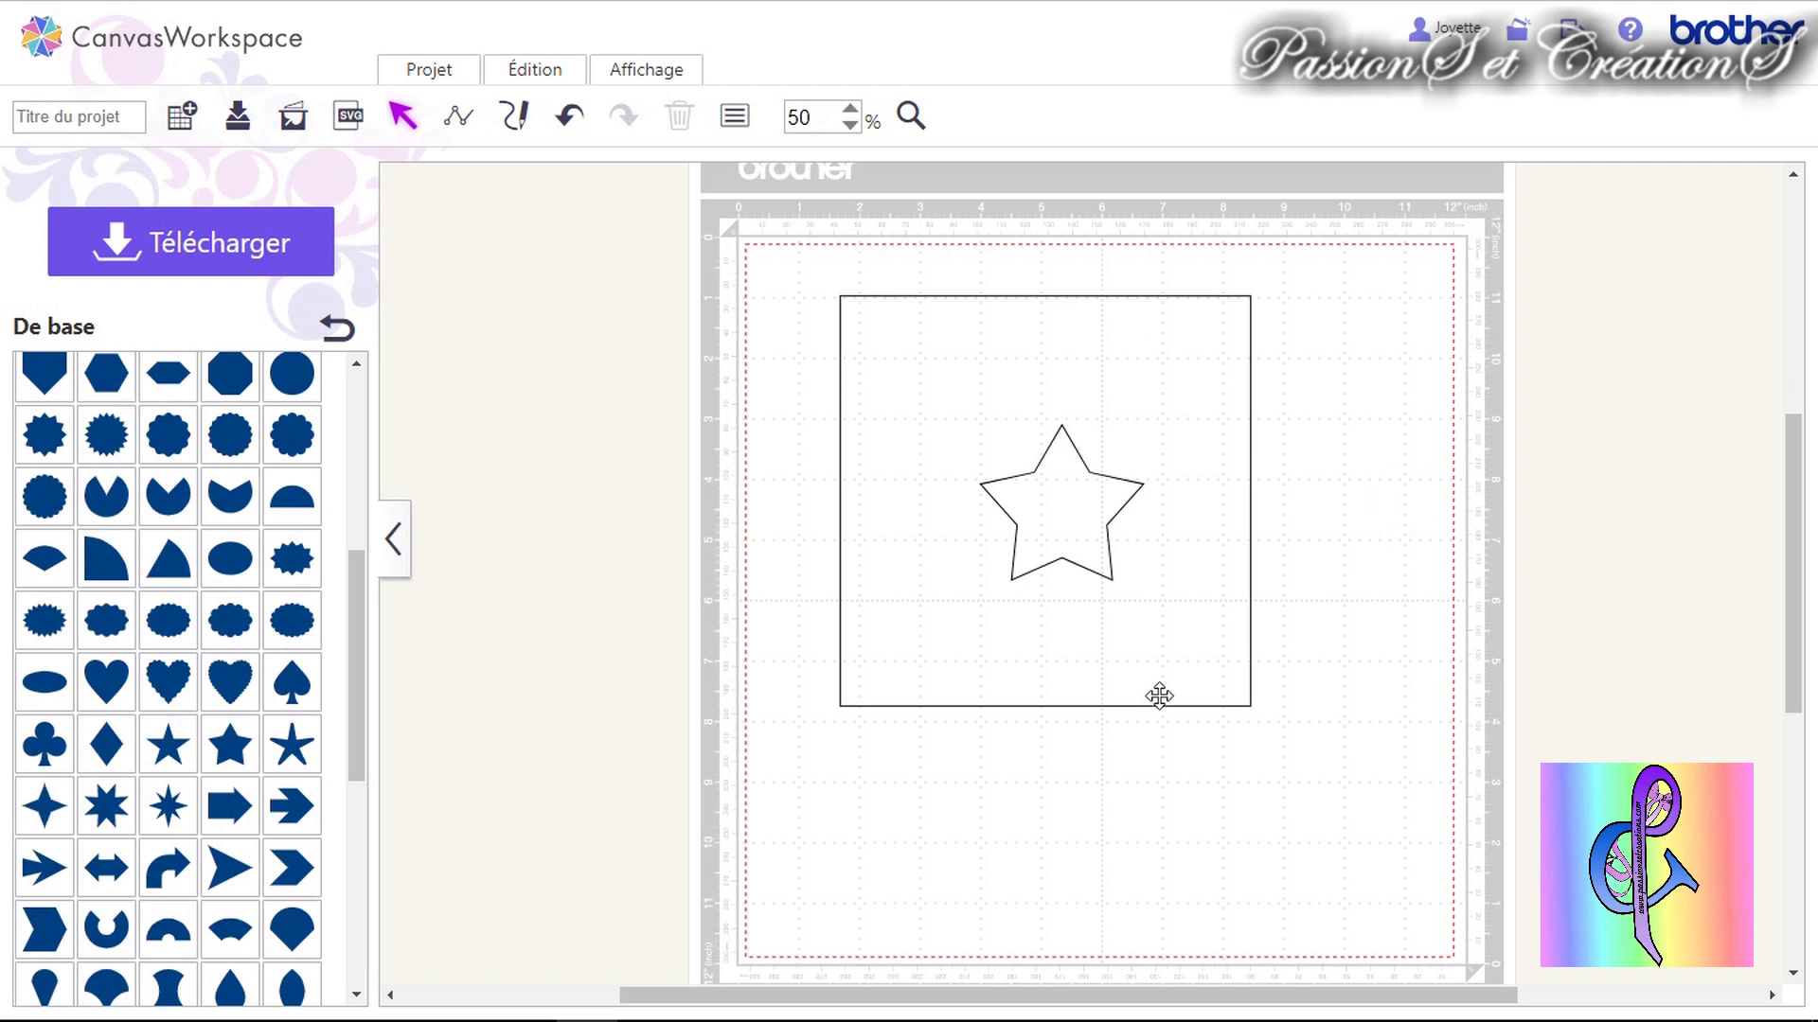
pyautogui.moveTo(1068, 524)
pyautogui.mouseDown()
pyautogui.moveTo(1022, 482)
pyautogui.moveTo(1055, 497)
pyautogui.mouseUp()
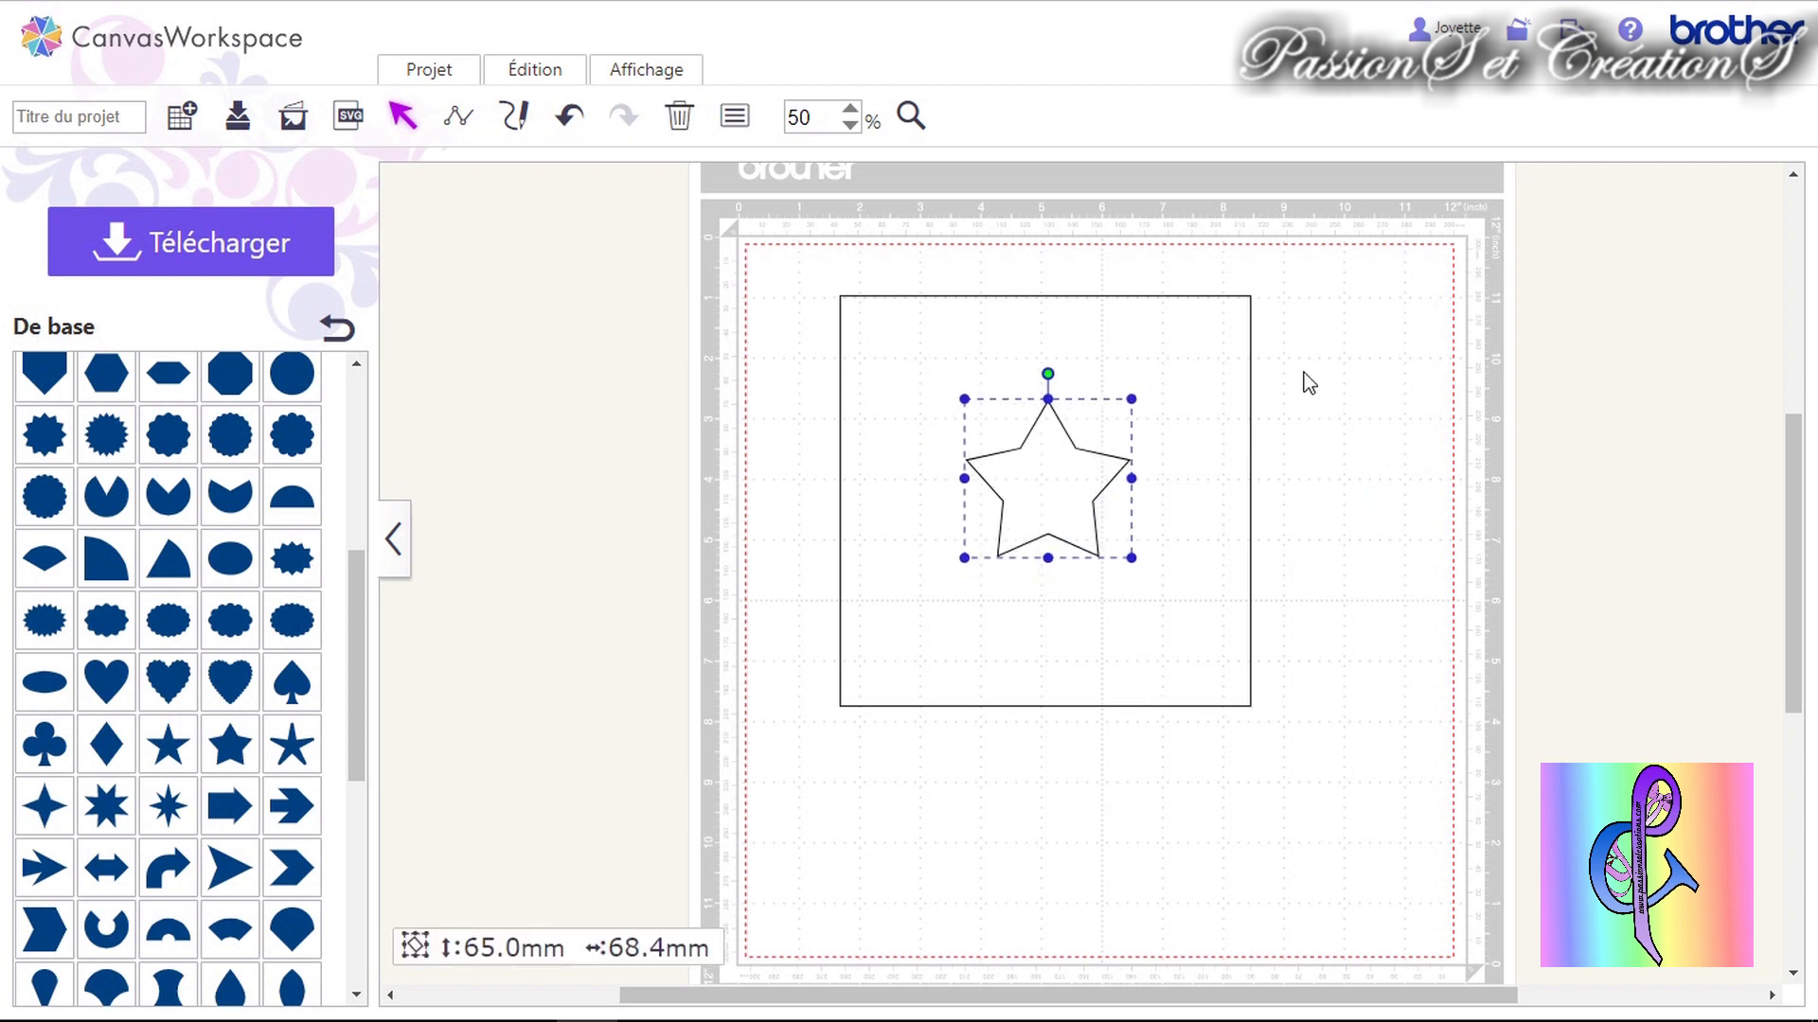
pyautogui.moveTo(1303, 372); pyautogui.dragTo(1338, 474)
pyautogui.rightClick(1199, 460)
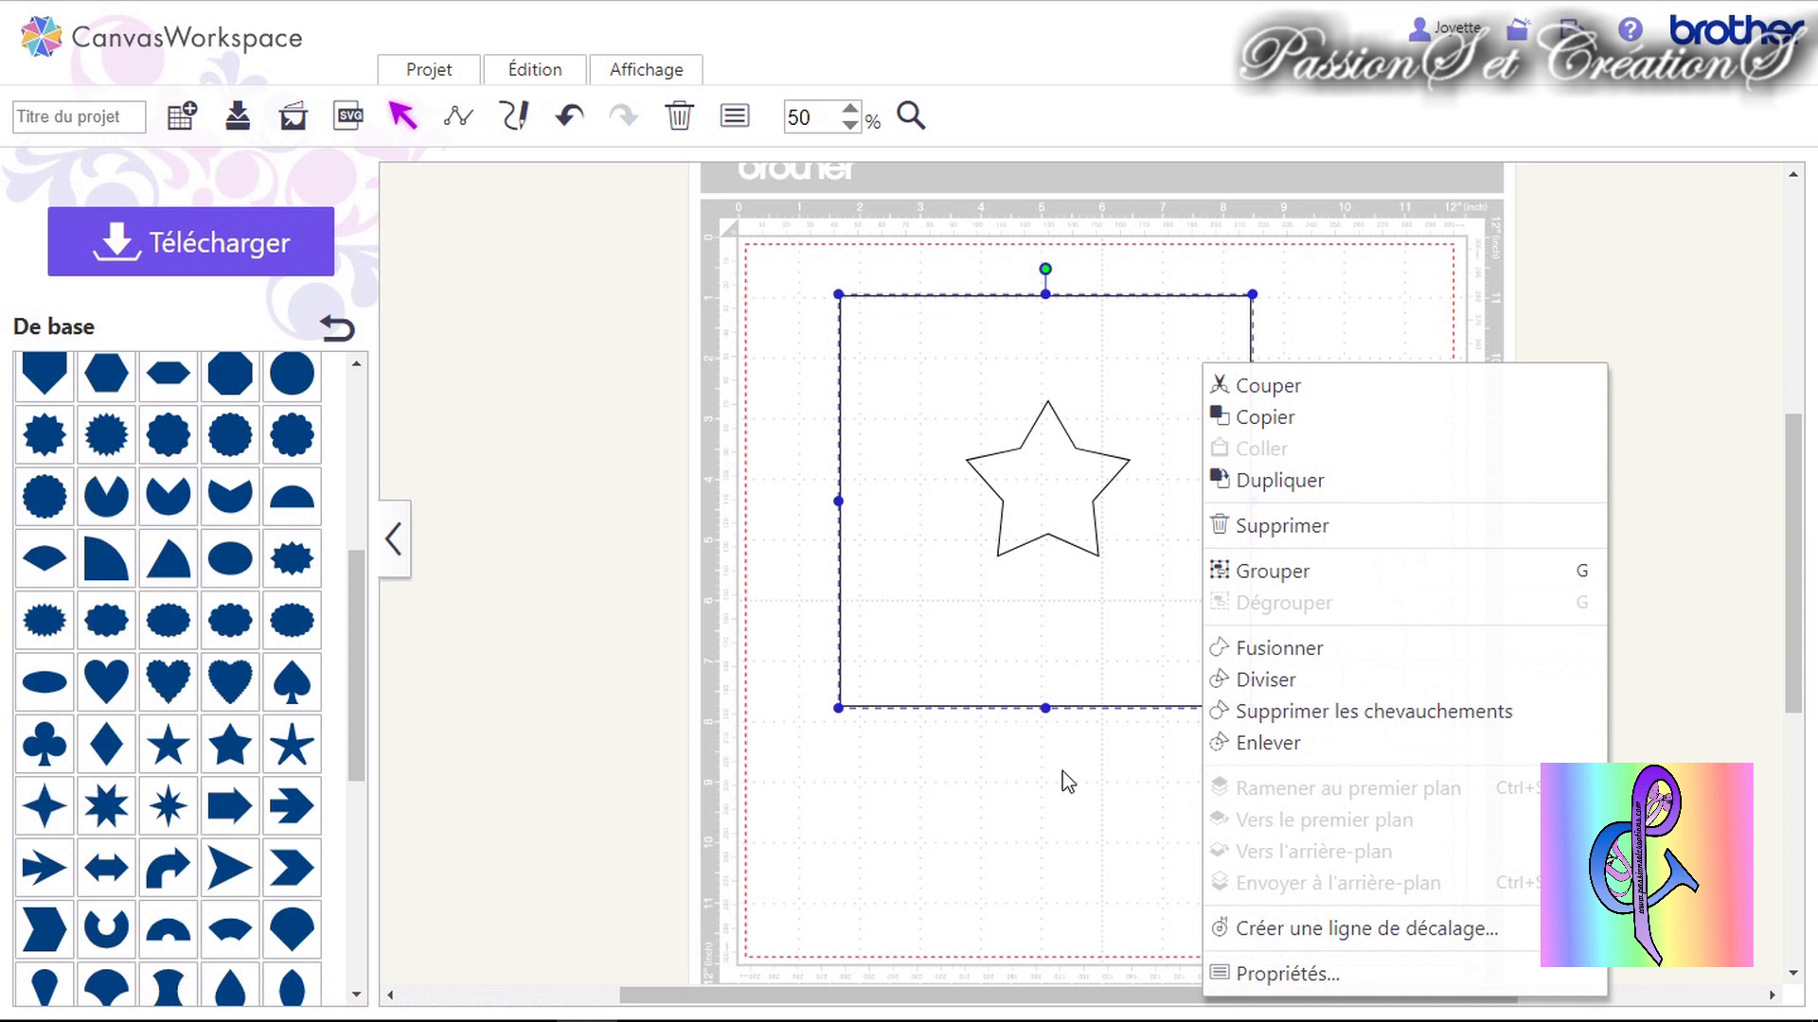
pyautogui.click(1059, 831)
# Move the square to the mat's upper-left corner, place the star to its right, and shrink the square proportionally.
pyautogui.moveTo(1085, 617); pyautogui.dragTo(832, 584)
pyautogui.moveTo(1035, 474); pyautogui.dragTo(1264, 450)
pyautogui.moveTo(905, 520); pyautogui.dragTo(1062, 511)
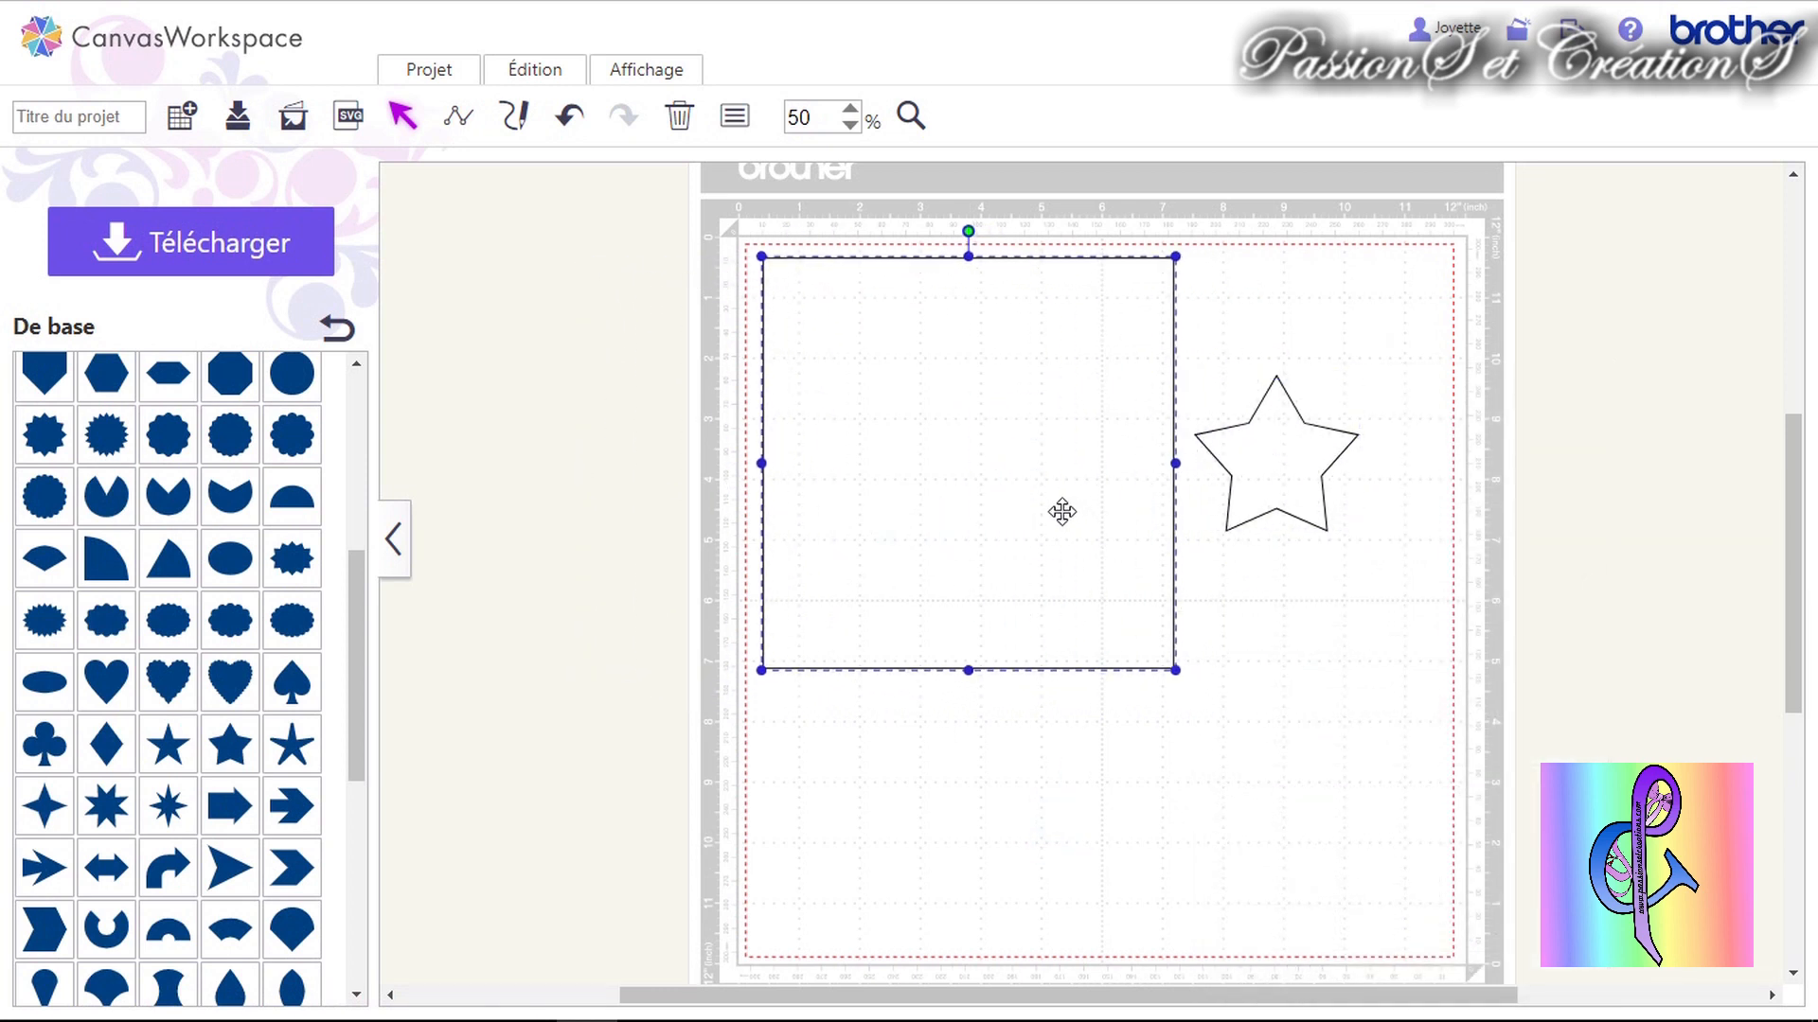
pyautogui.moveTo(1174, 670); pyautogui.dragTo(1088, 580)
# Duplicate the small star, enlarge the copy below it, and duplicate the enlarged star.
pyautogui.click(1291, 479)
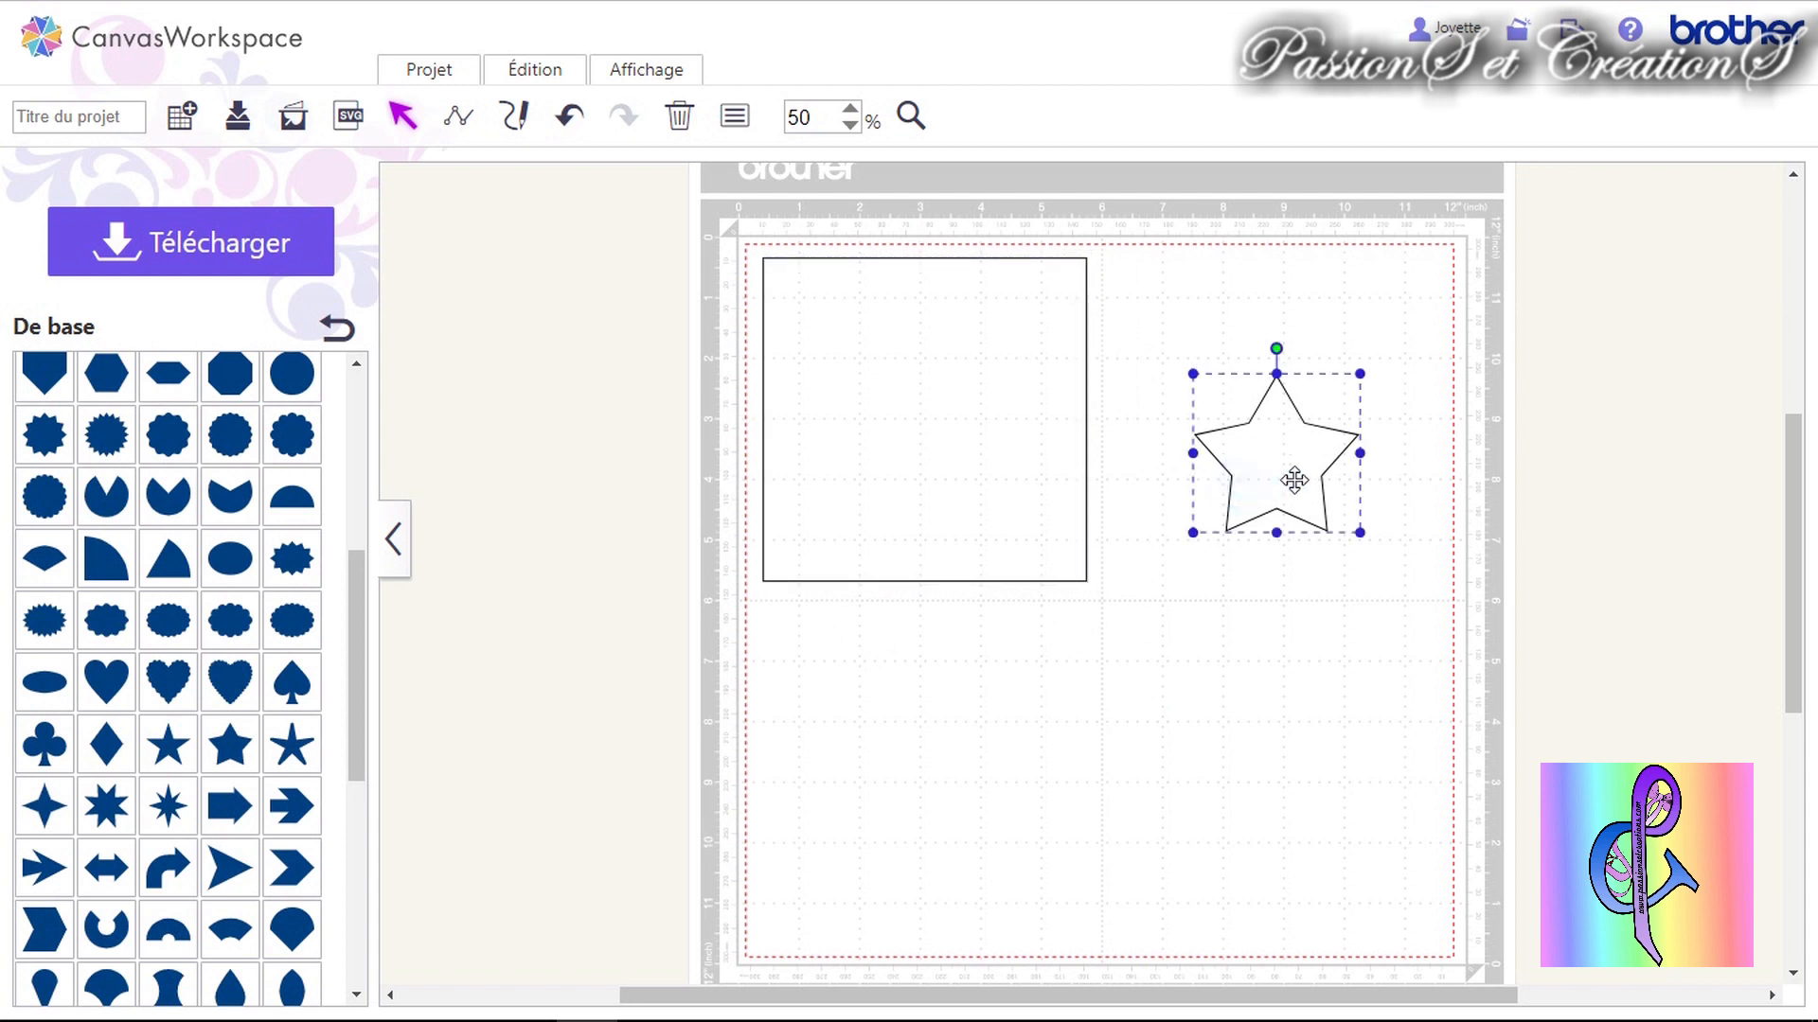
pyautogui.rightClick(1295, 483)
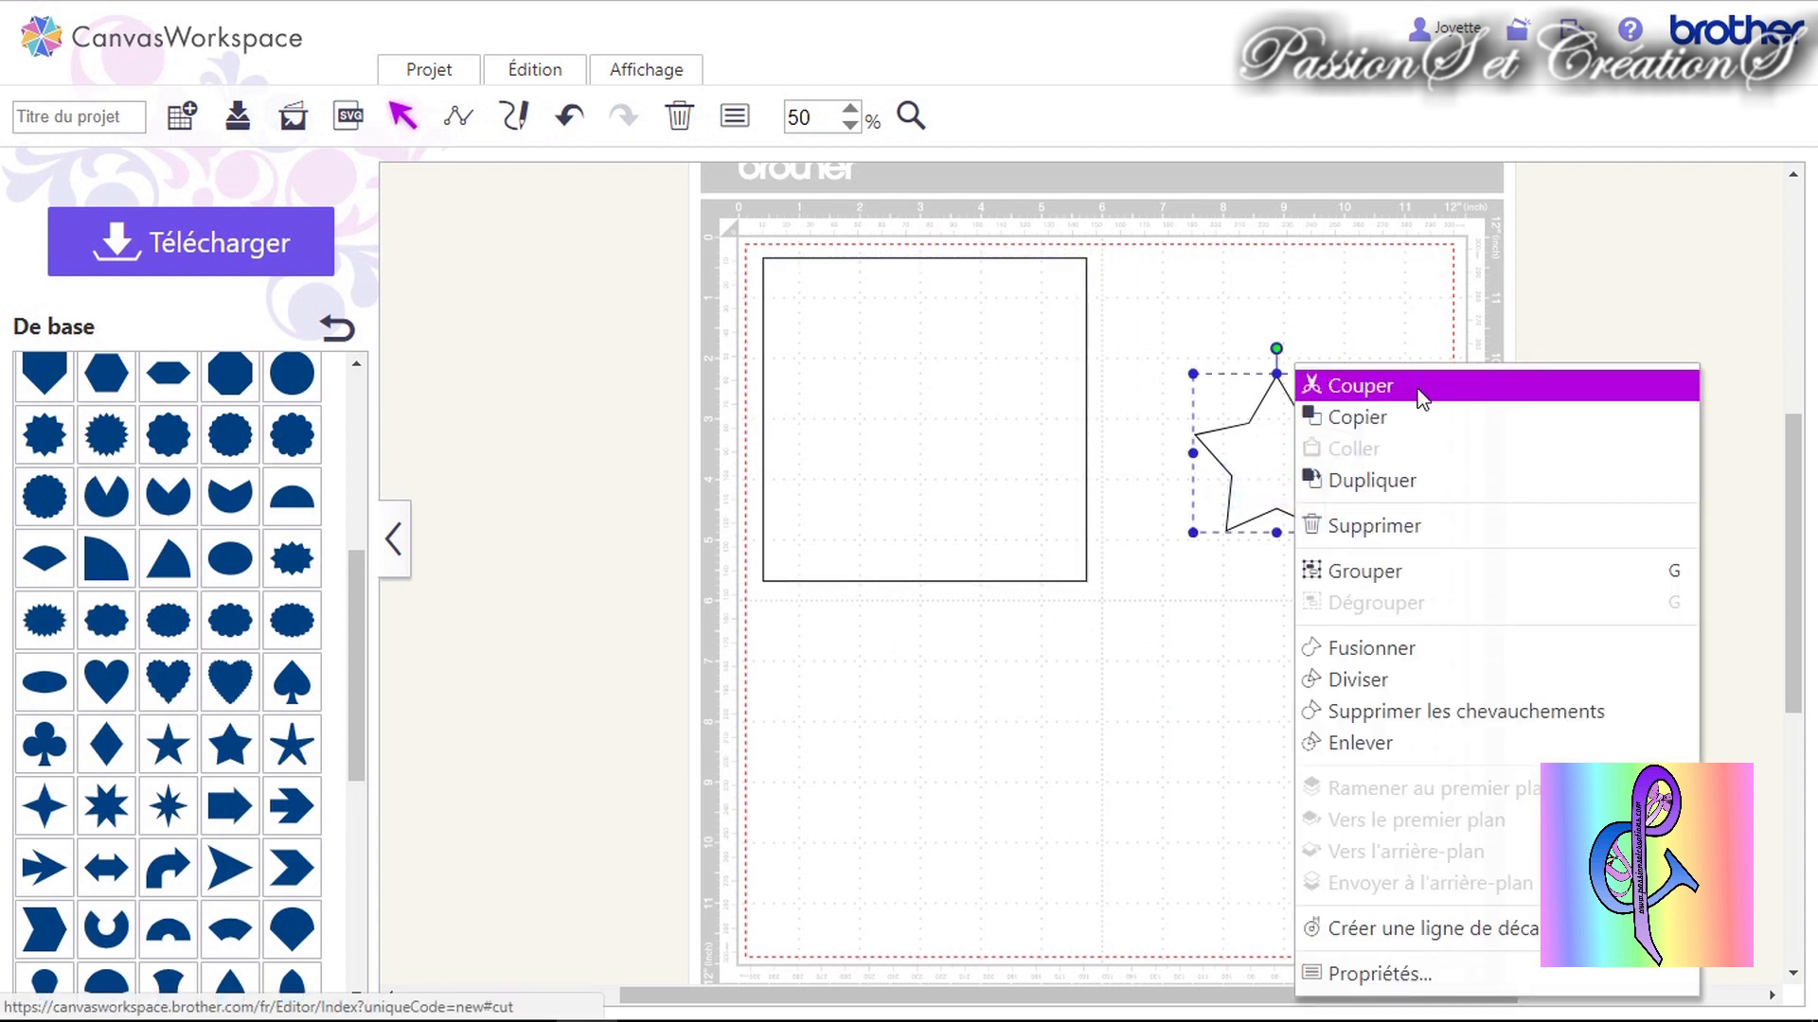
pyautogui.click(1406, 469)
pyautogui.moveTo(1313, 492); pyautogui.dragTo(1298, 694)
pyautogui.click(1383, 571)
pyautogui.click(1343, 637)
pyautogui.moveTo(1376, 578); pyautogui.dragTo(1266, 674)
pyautogui.rightClick(1359, 568)
pyautogui.click(1446, 485)
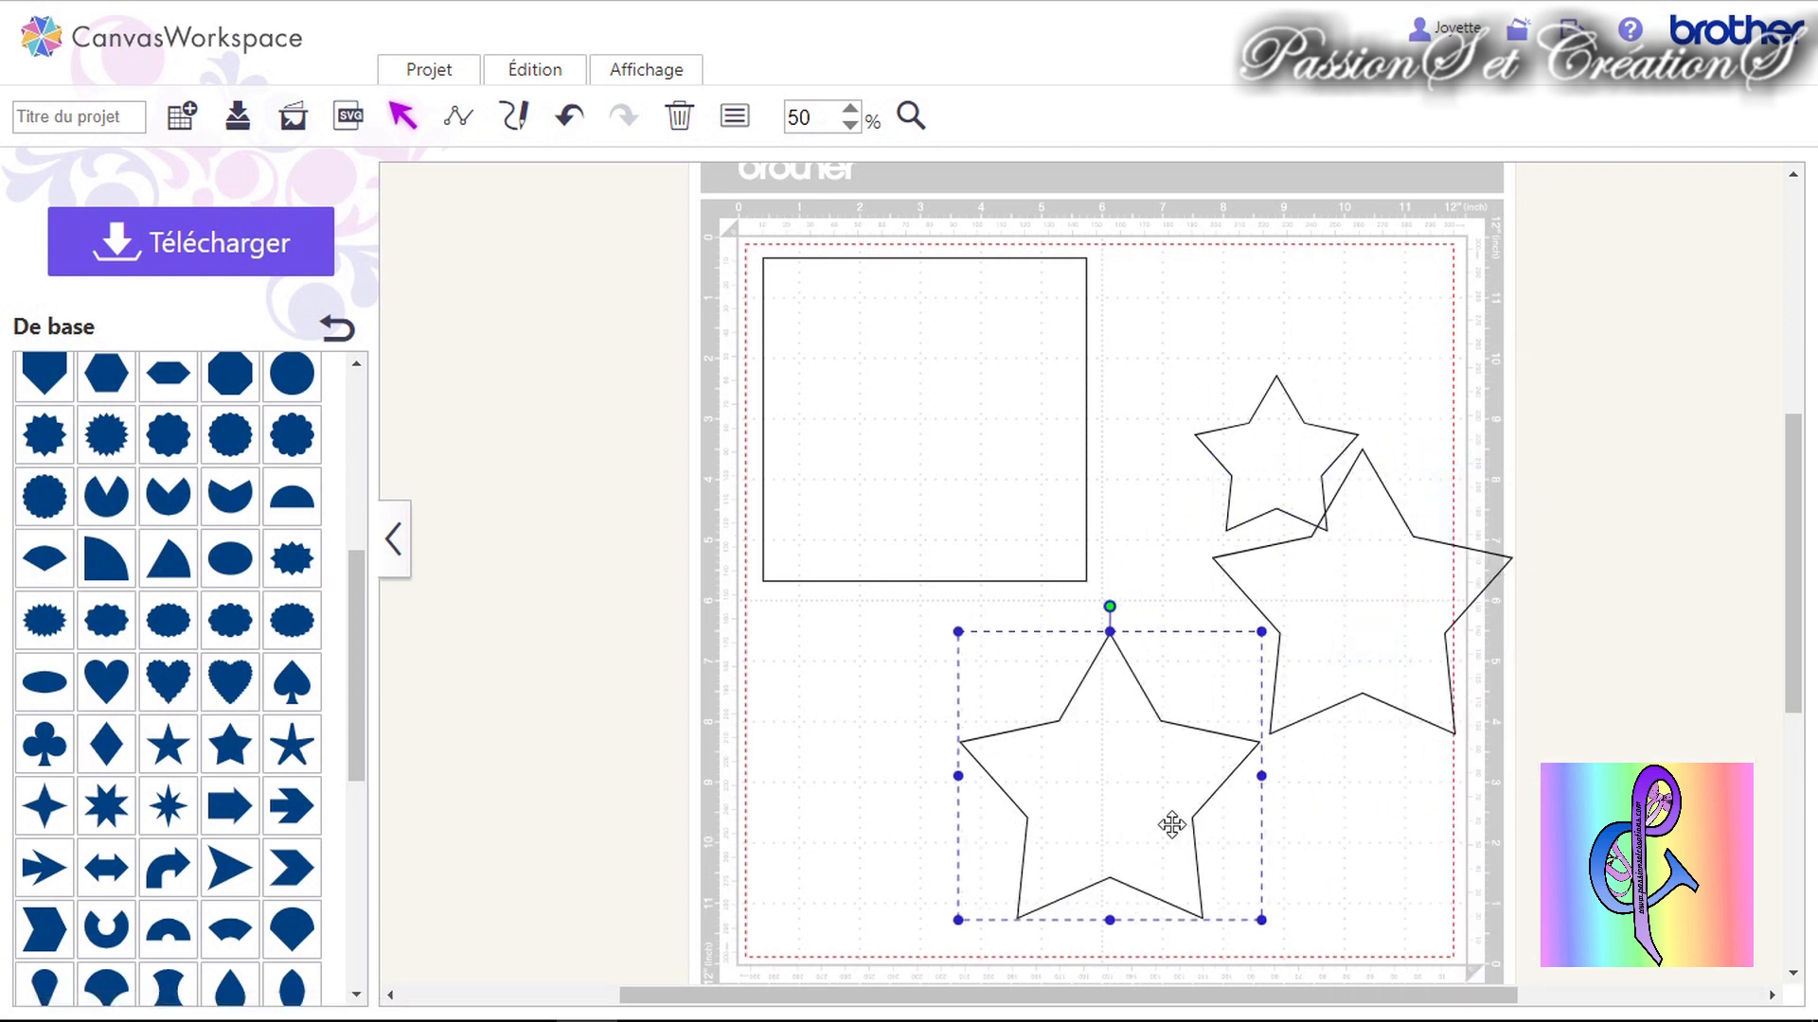
# Delete the two large star copies, keeping the original small star.
pyautogui.press('Delete')
pyautogui.click(1355, 664)
pyautogui.press('Delete')
pyautogui.click(1295, 459)
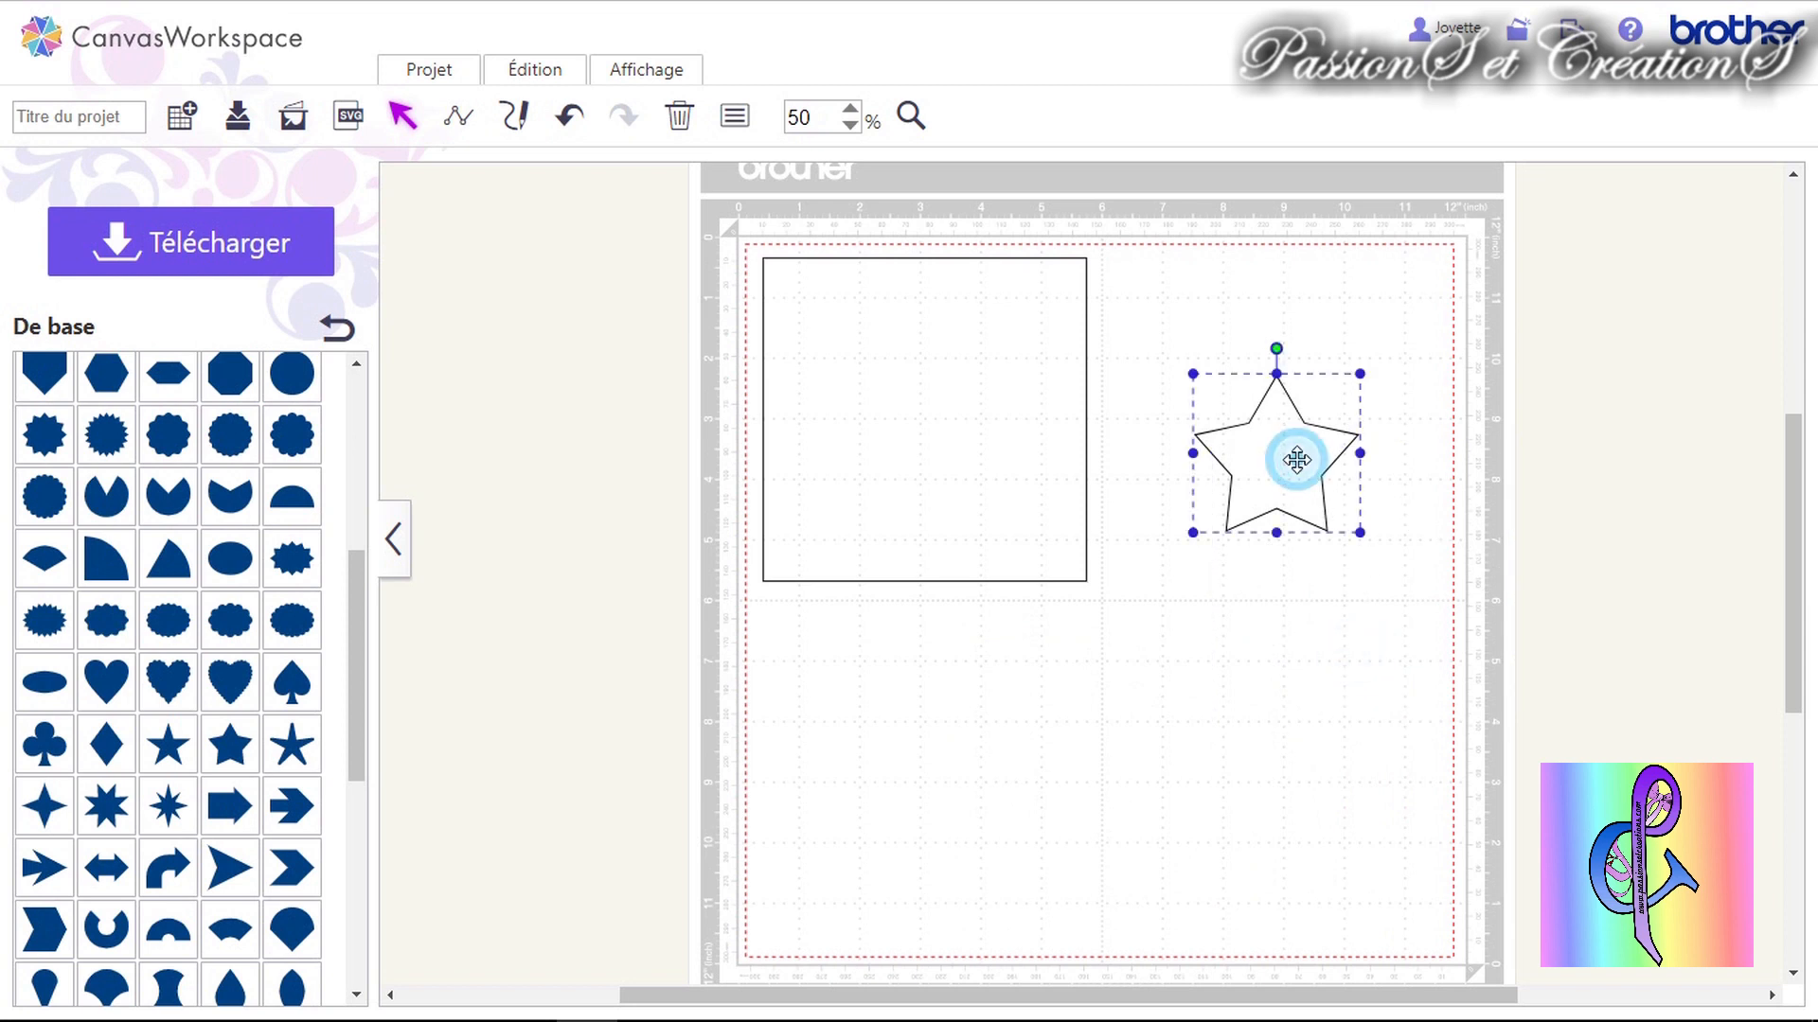
pyautogui.rightClick(1298, 462)
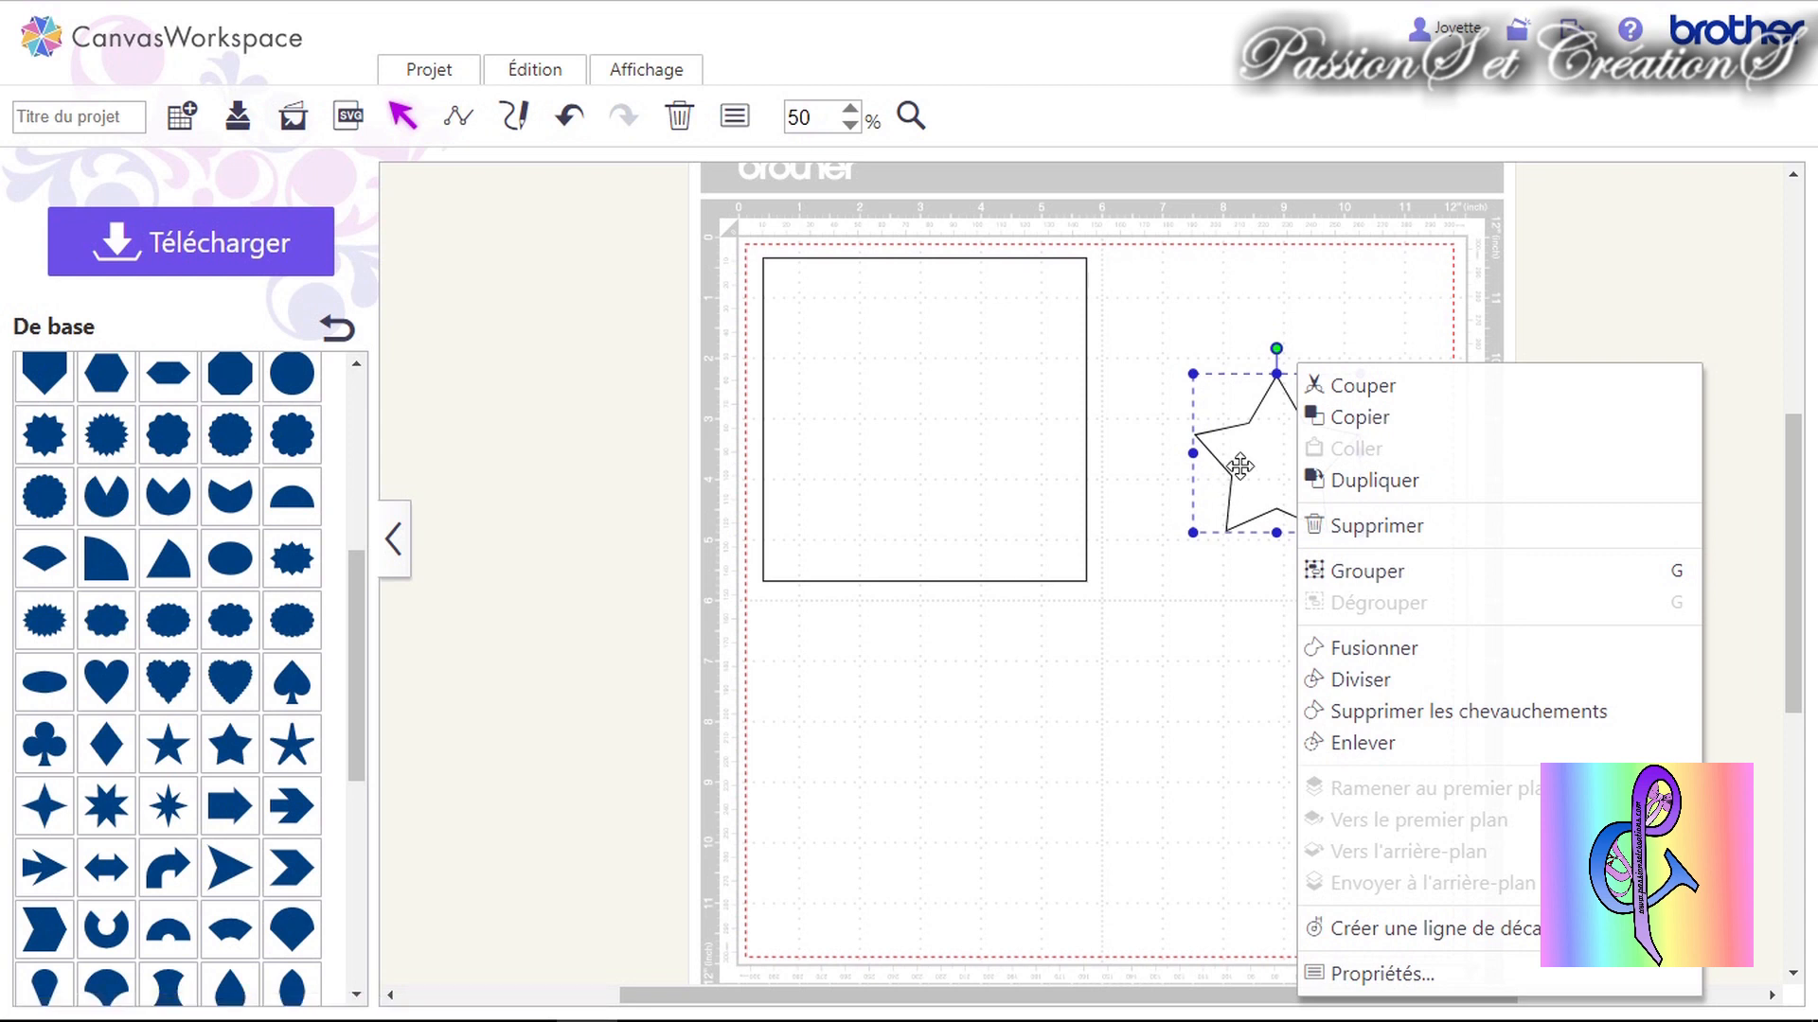
pyautogui.click(1220, 616)
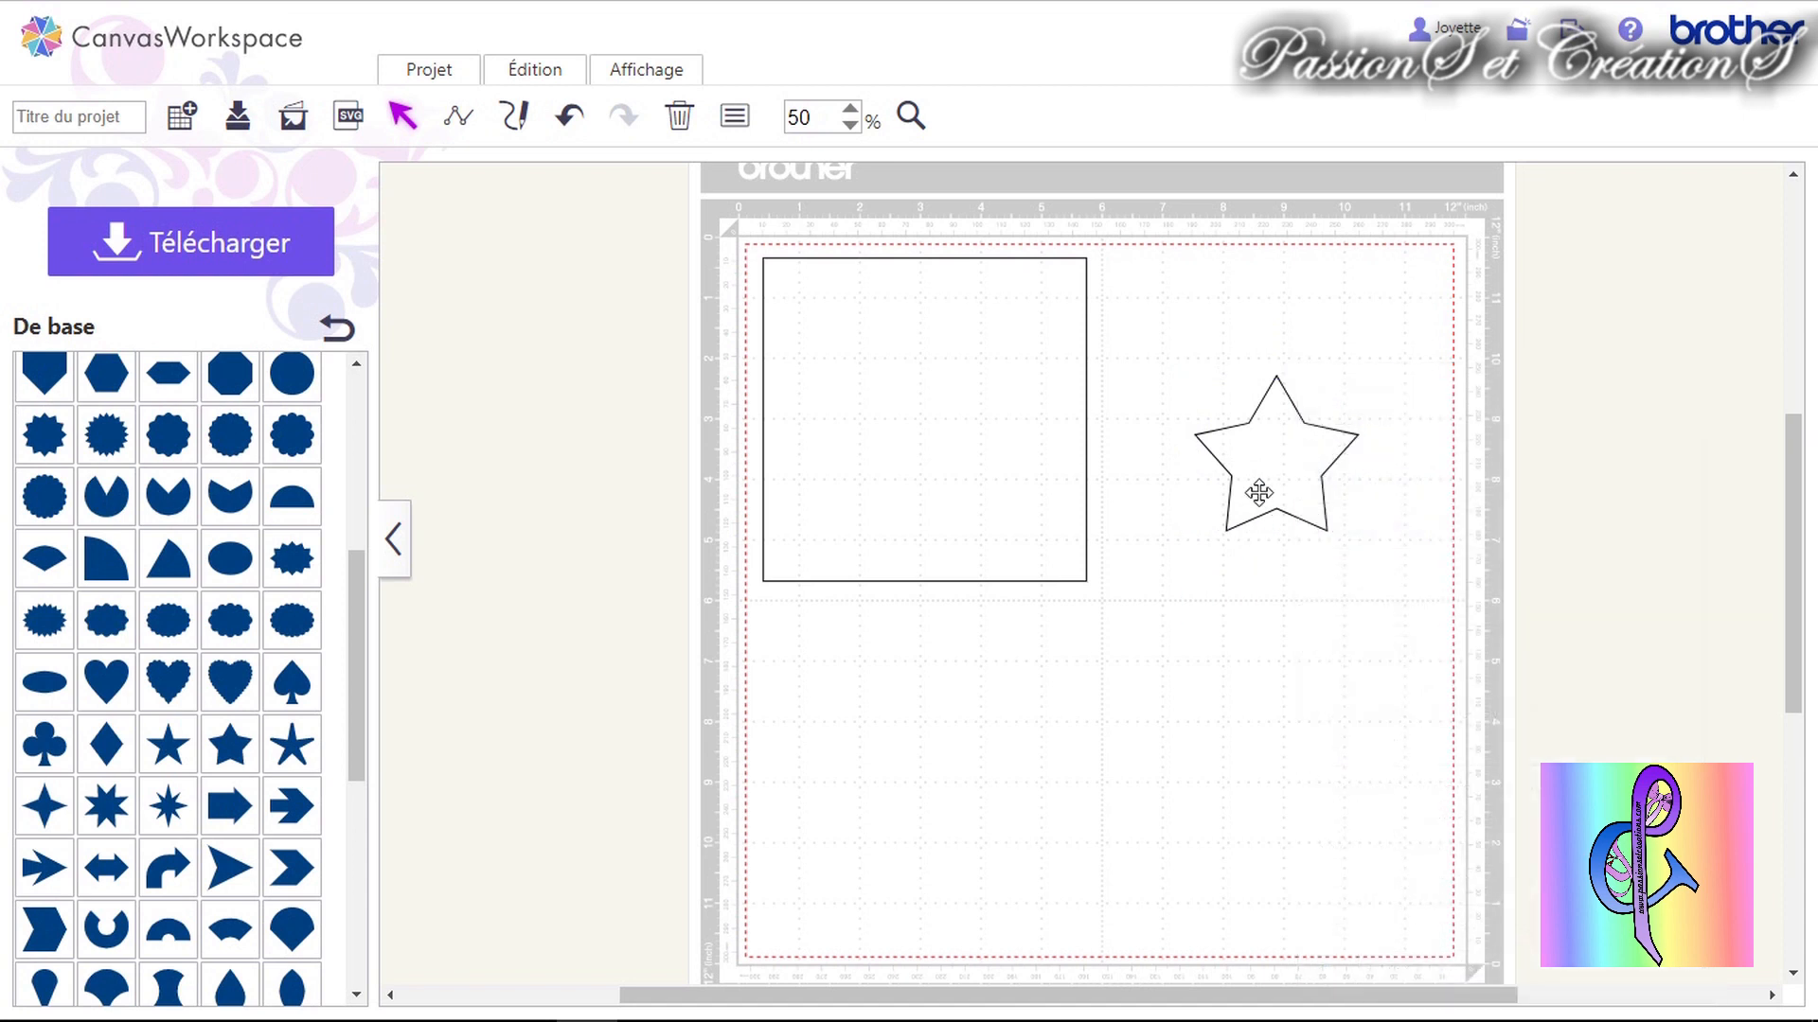
pyautogui.click(1278, 443)
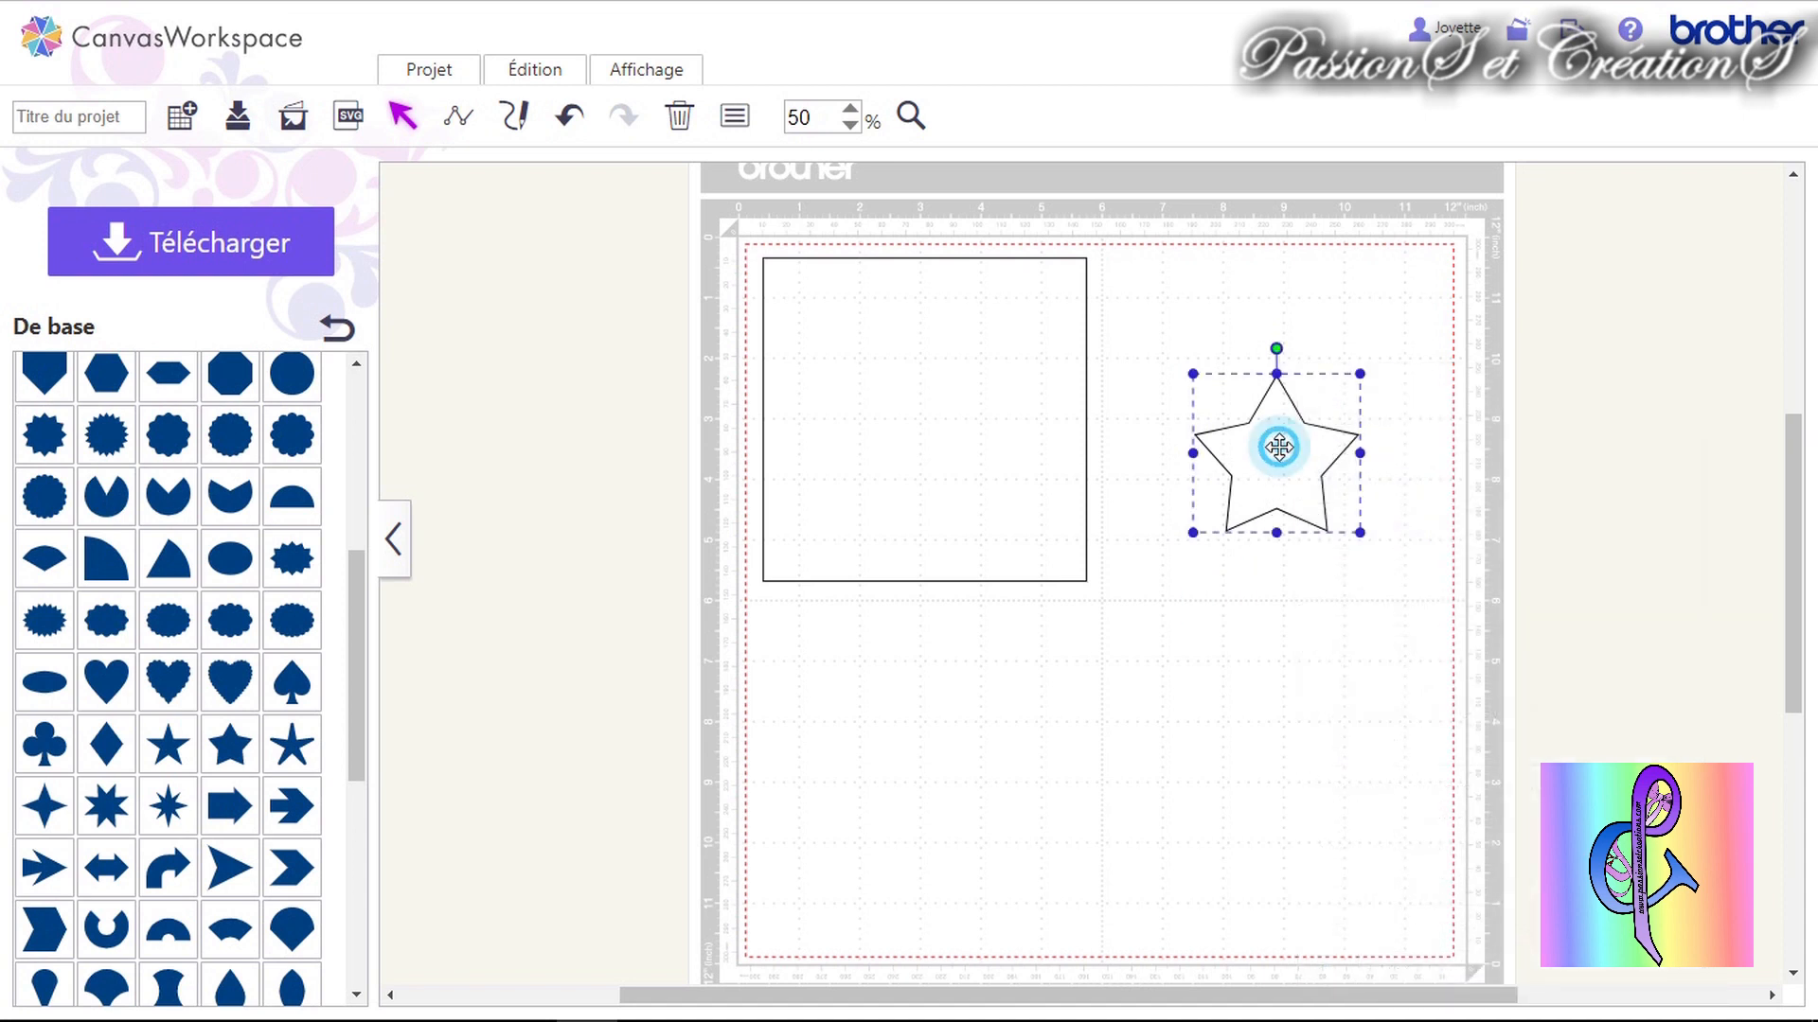
pyautogui.rightClick(1280, 452)
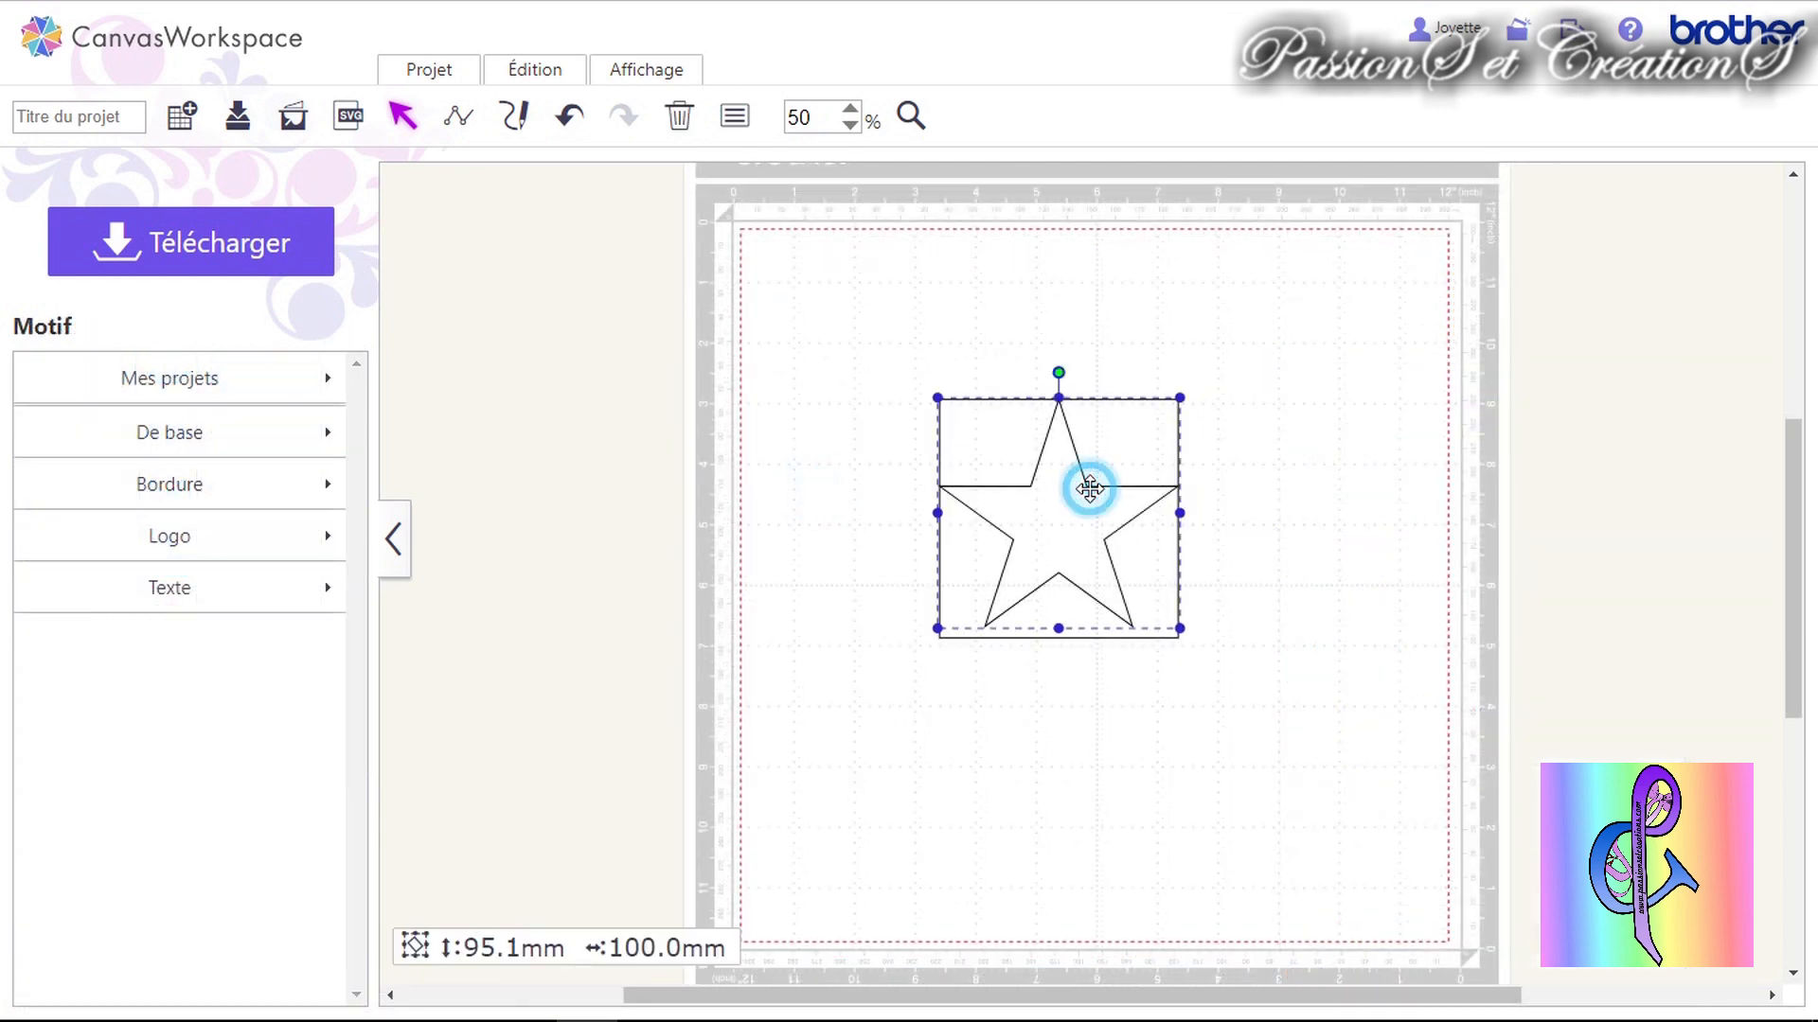
# Nudge the 100 mm wide star, move the 100 mm square partly off it, and bring the square to the front.
pyautogui.moveTo(1087, 483); pyautogui.dragTo(1057, 516)
pyautogui.click(1158, 429)
pyautogui.moveTo(1166, 427); pyautogui.dragTo(1167, 353)
pyautogui.rightClick(1159, 530)
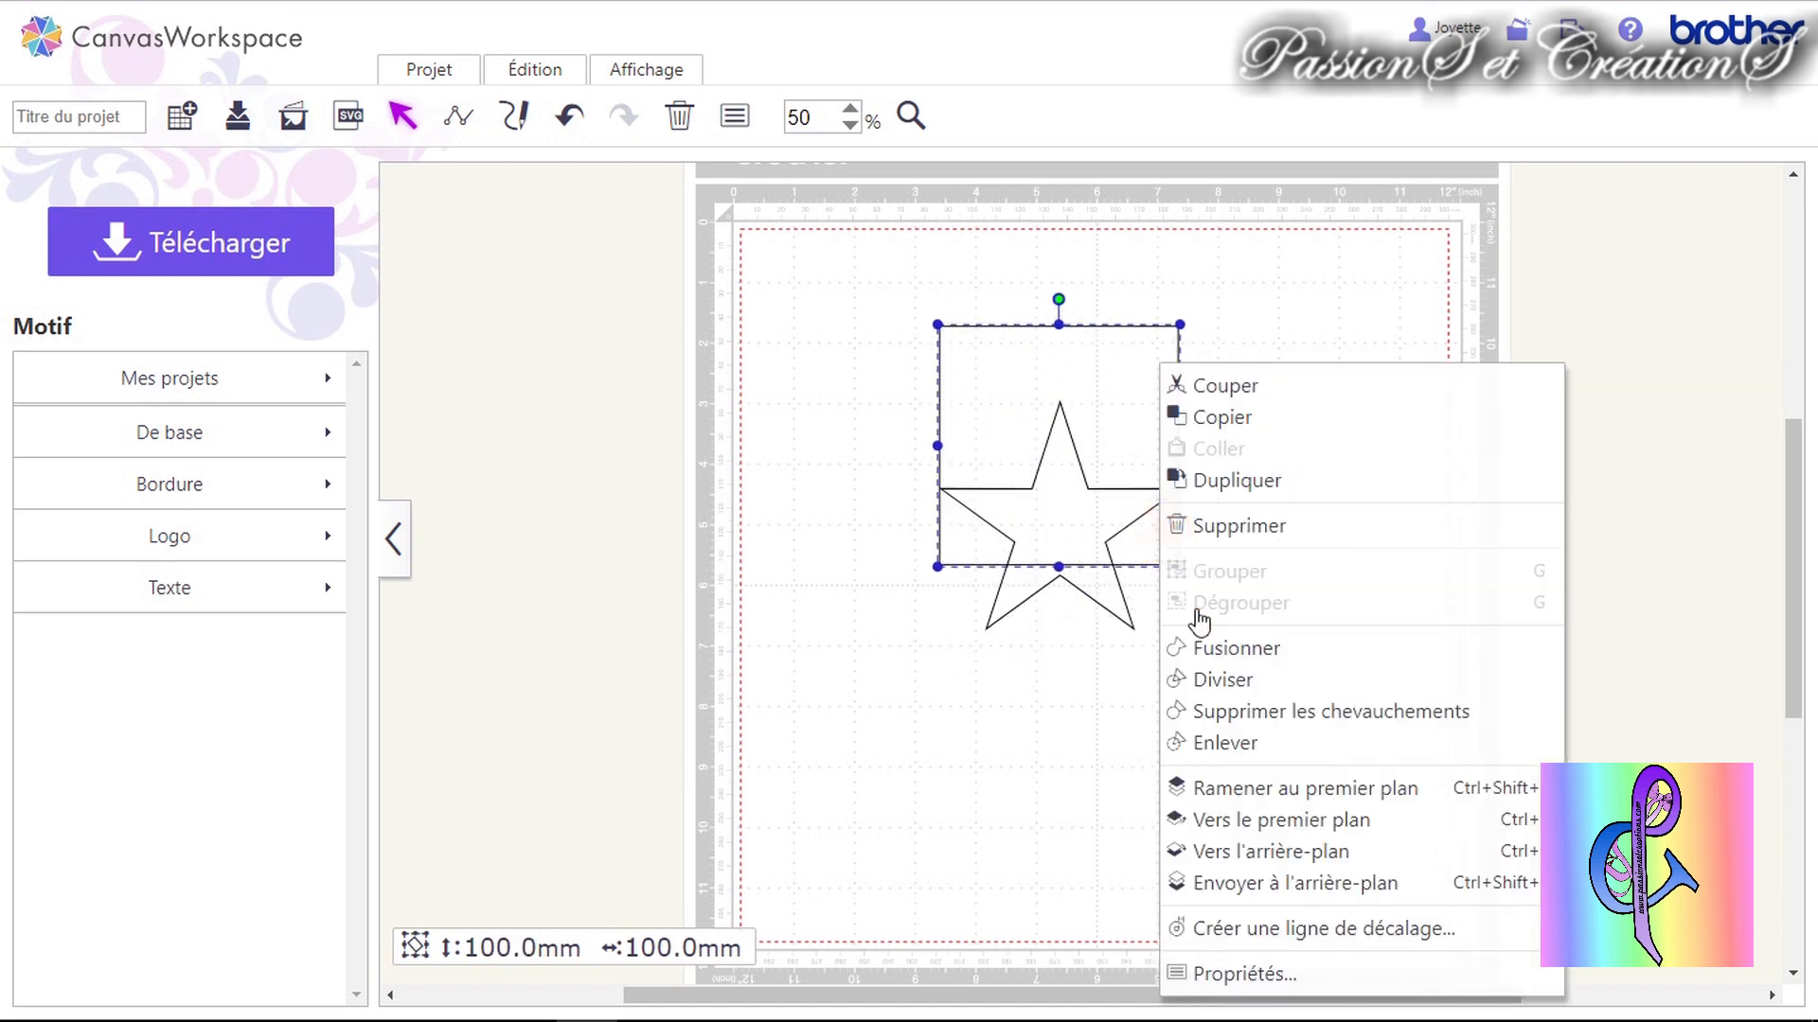
pyautogui.click(1259, 788)
# Move the square back down over the star so that it encloses it.
pyautogui.moveTo(1111, 393); pyautogui.dragTo(1119, 461)
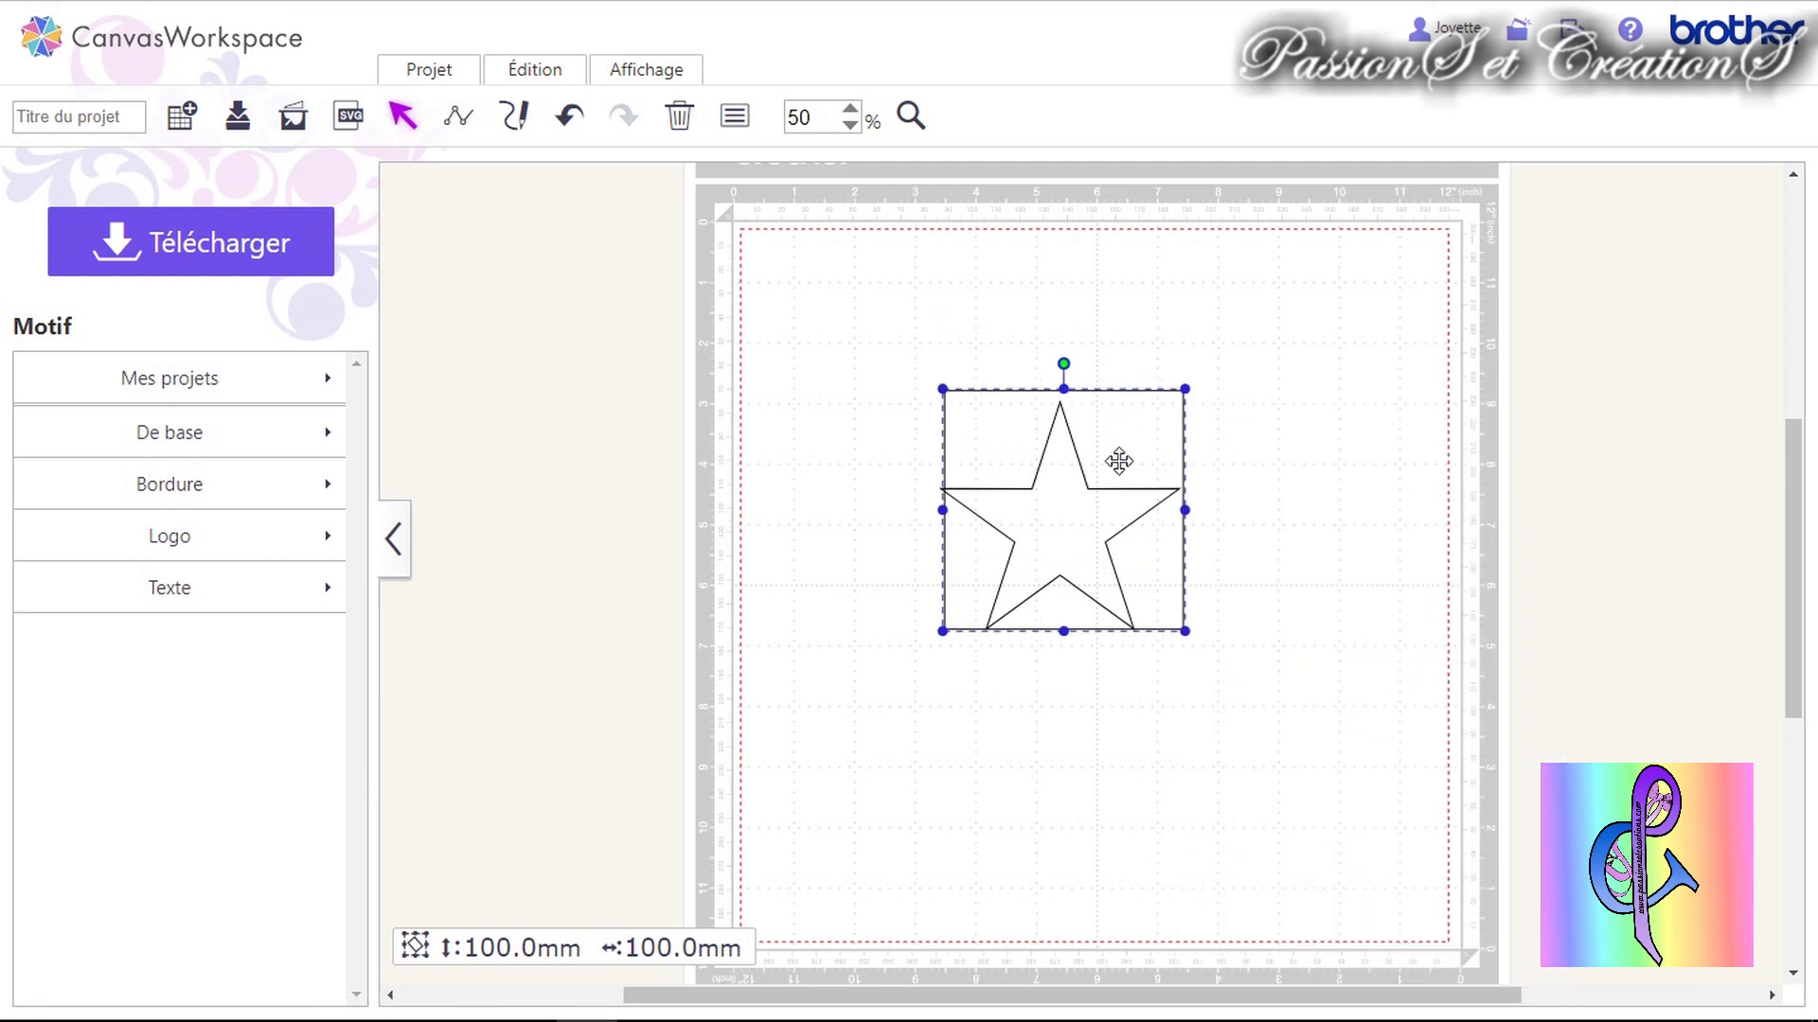
pyautogui.click(1314, 528)
pyautogui.moveTo(1149, 594); pyautogui.dragTo(1154, 602)
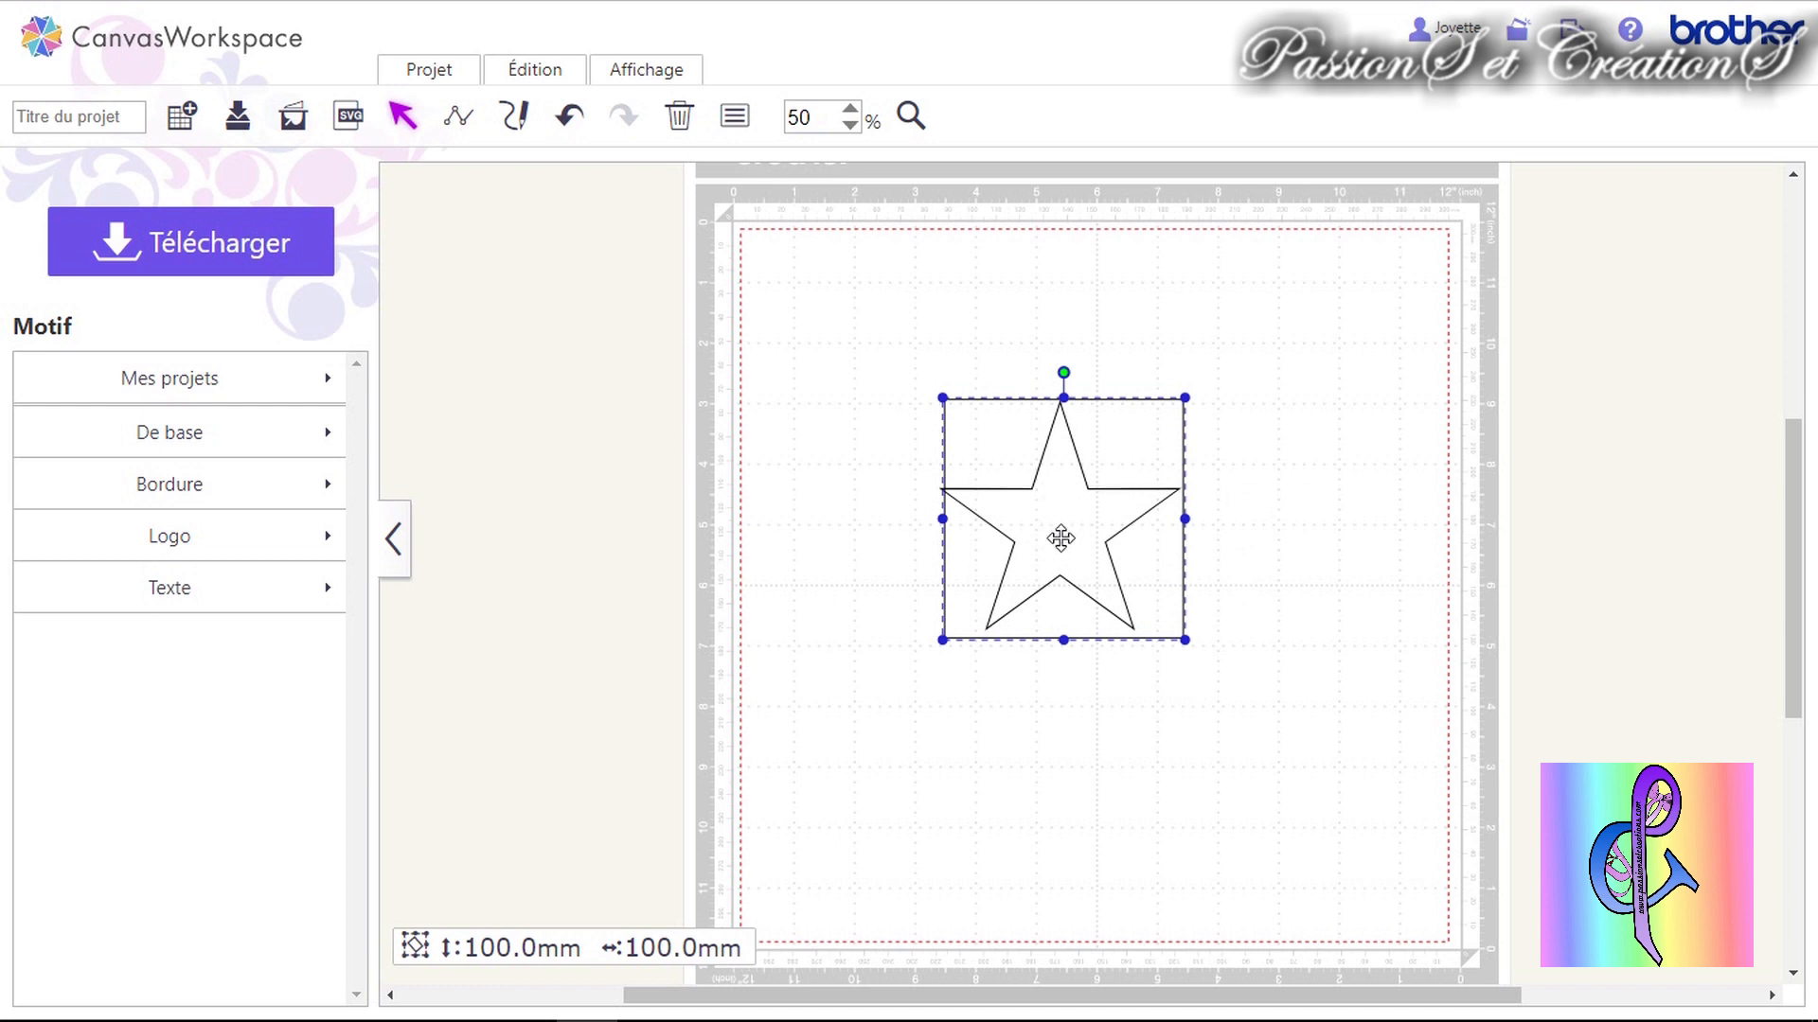
# Nudge the 100 mm square against the star, send it to the back, and select the star lying over it.
pyautogui.doubleClick(1089, 545)
pyautogui.click(1344, 471)
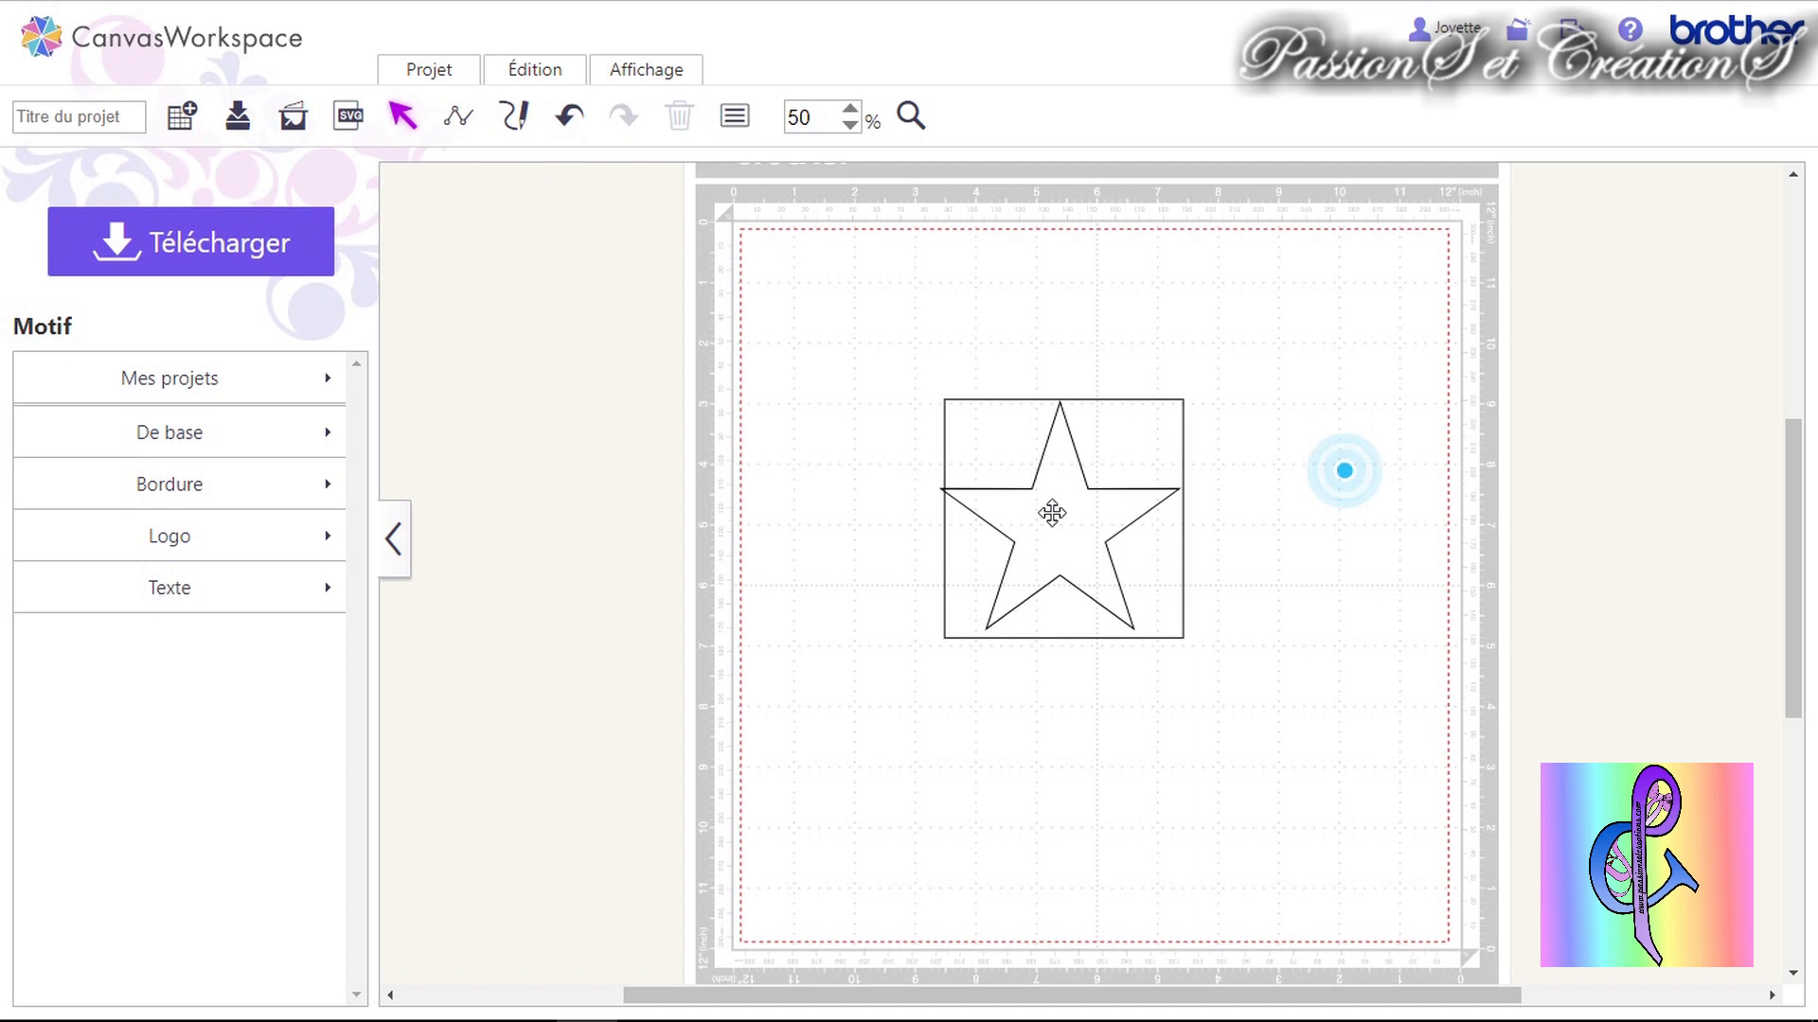
pyautogui.click(1051, 512)
pyautogui.moveTo(1063, 511)
pyautogui.mouseDown()
pyautogui.moveTo(1315, 373)
pyautogui.moveTo(1072, 518)
pyautogui.moveTo(1072, 502)
pyautogui.moveTo(1294, 483)
pyautogui.moveTo(1071, 494)
pyautogui.mouseUp()
pyautogui.click(1056, 530)
pyautogui.rightClick(1071, 494)
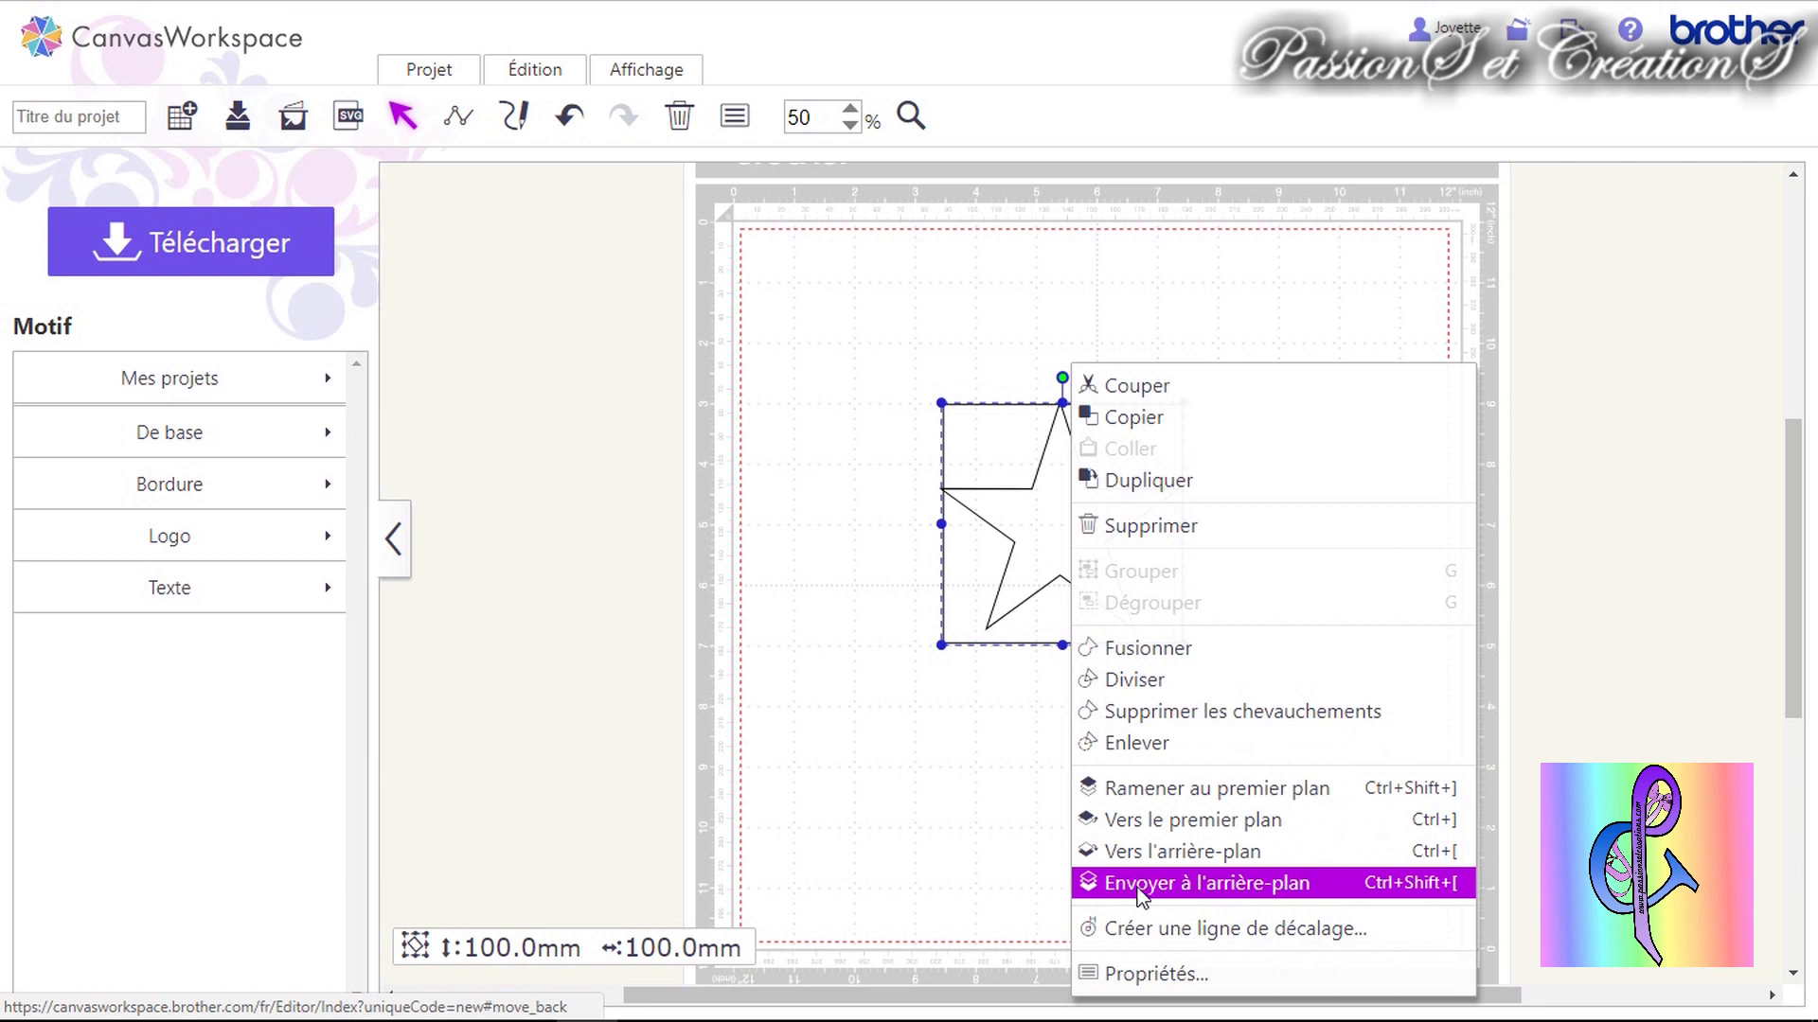
pyautogui.click(1302, 888)
pyautogui.click(1063, 519)
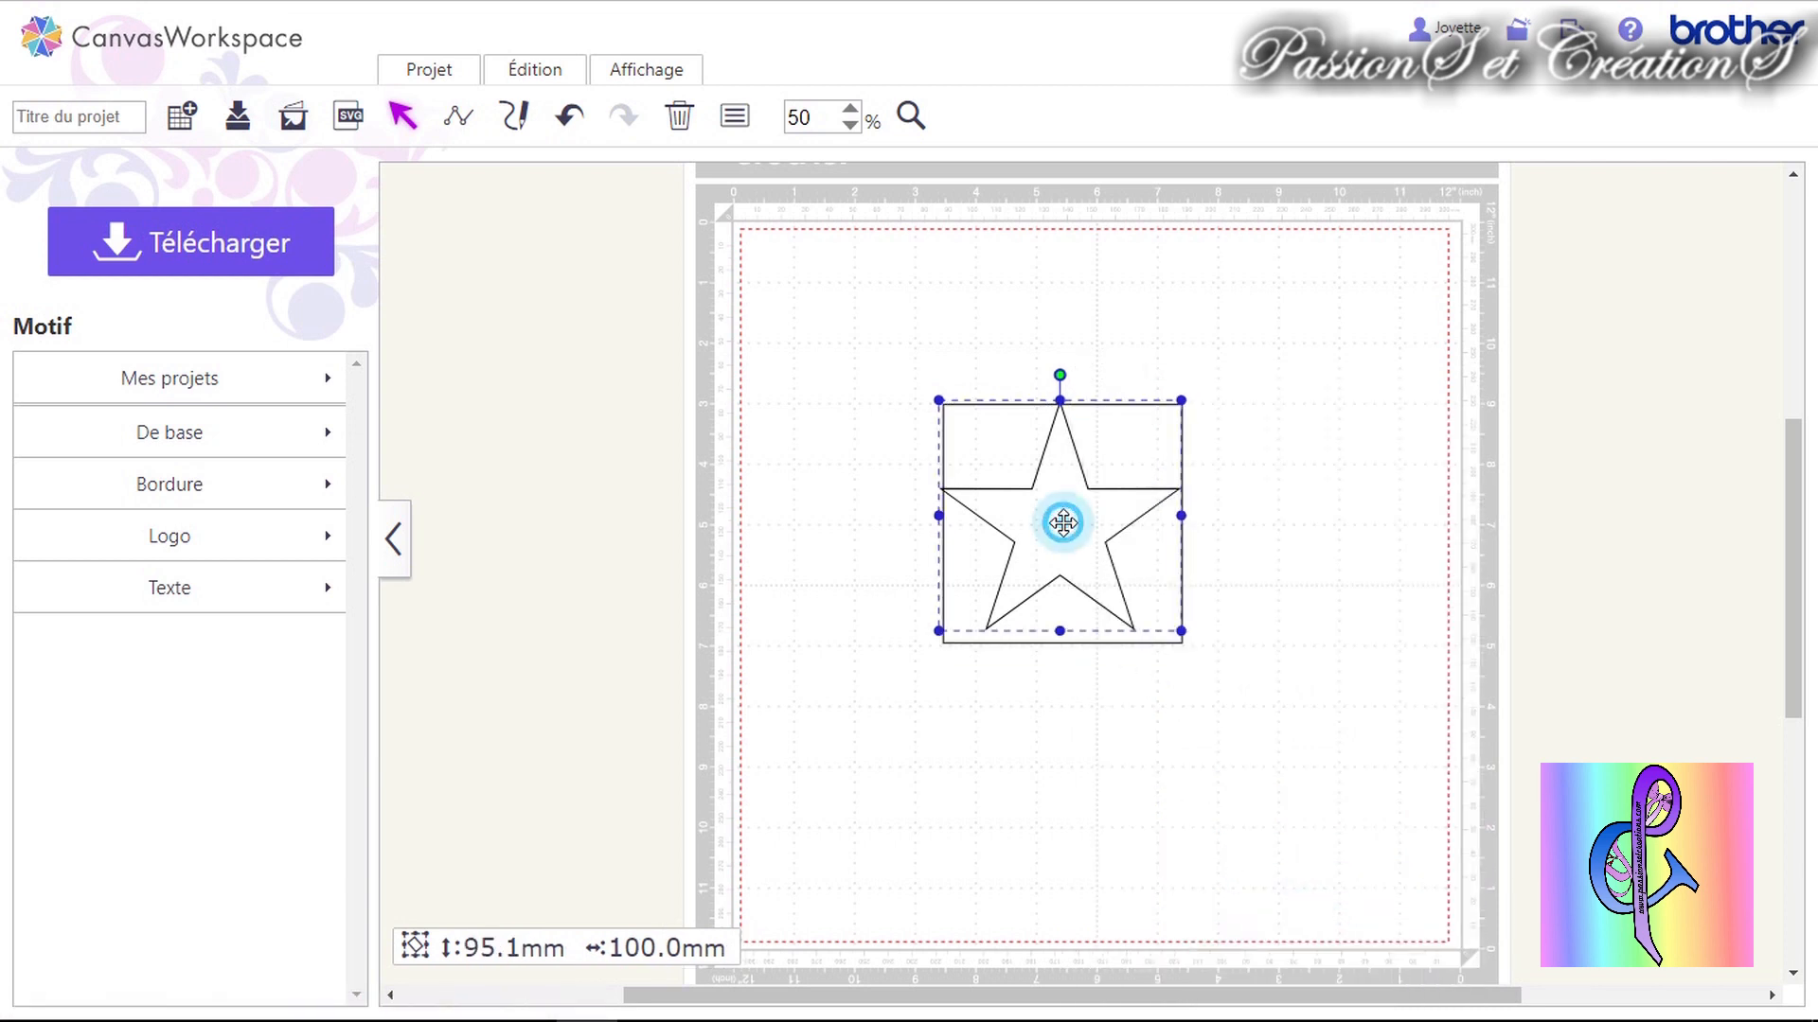
# Nudge the 100 mm wide star slightly downward so that it sits inside the square.
pyautogui.moveTo(1058, 523)
pyautogui.mouseDown()
pyautogui.moveTo(1387, 508)
pyautogui.moveTo(1452, 455)
pyautogui.moveTo(1059, 530)
pyautogui.mouseUp()
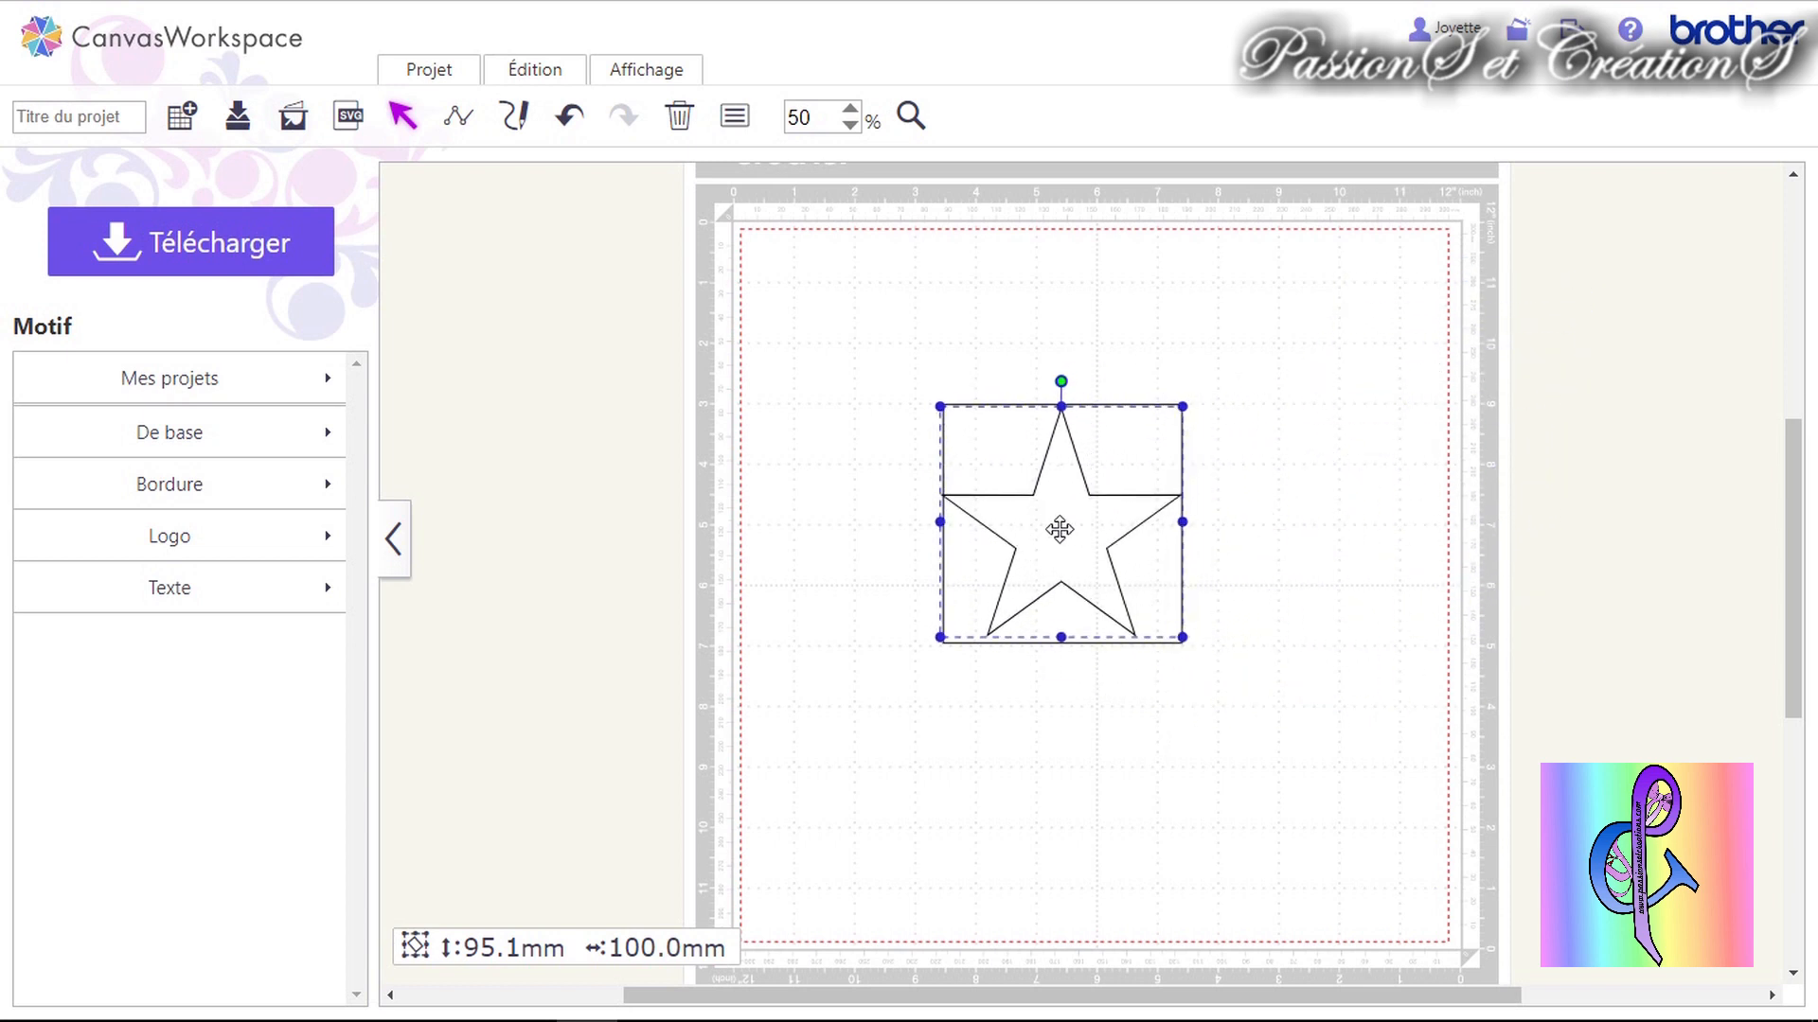
pyautogui.click(1246, 566)
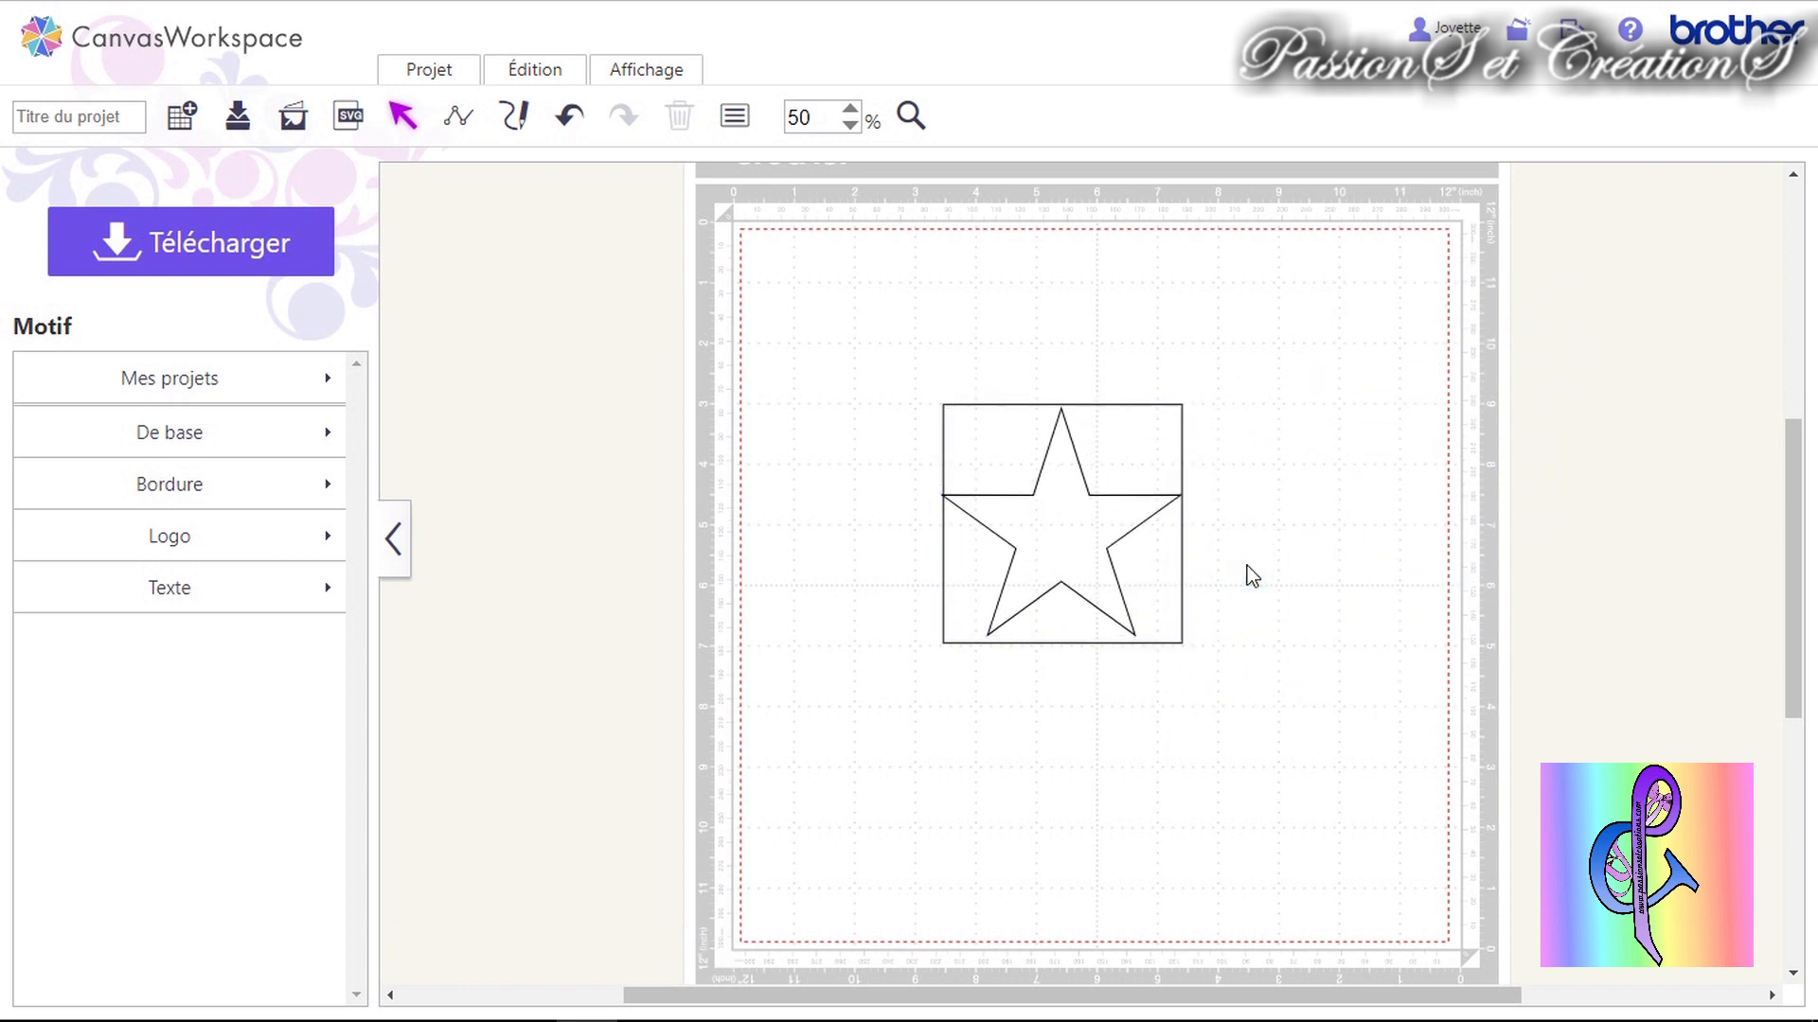
pyautogui.moveTo(1035, 495); pyautogui.dragTo(1040, 503)
pyautogui.rightClick(1040, 503)
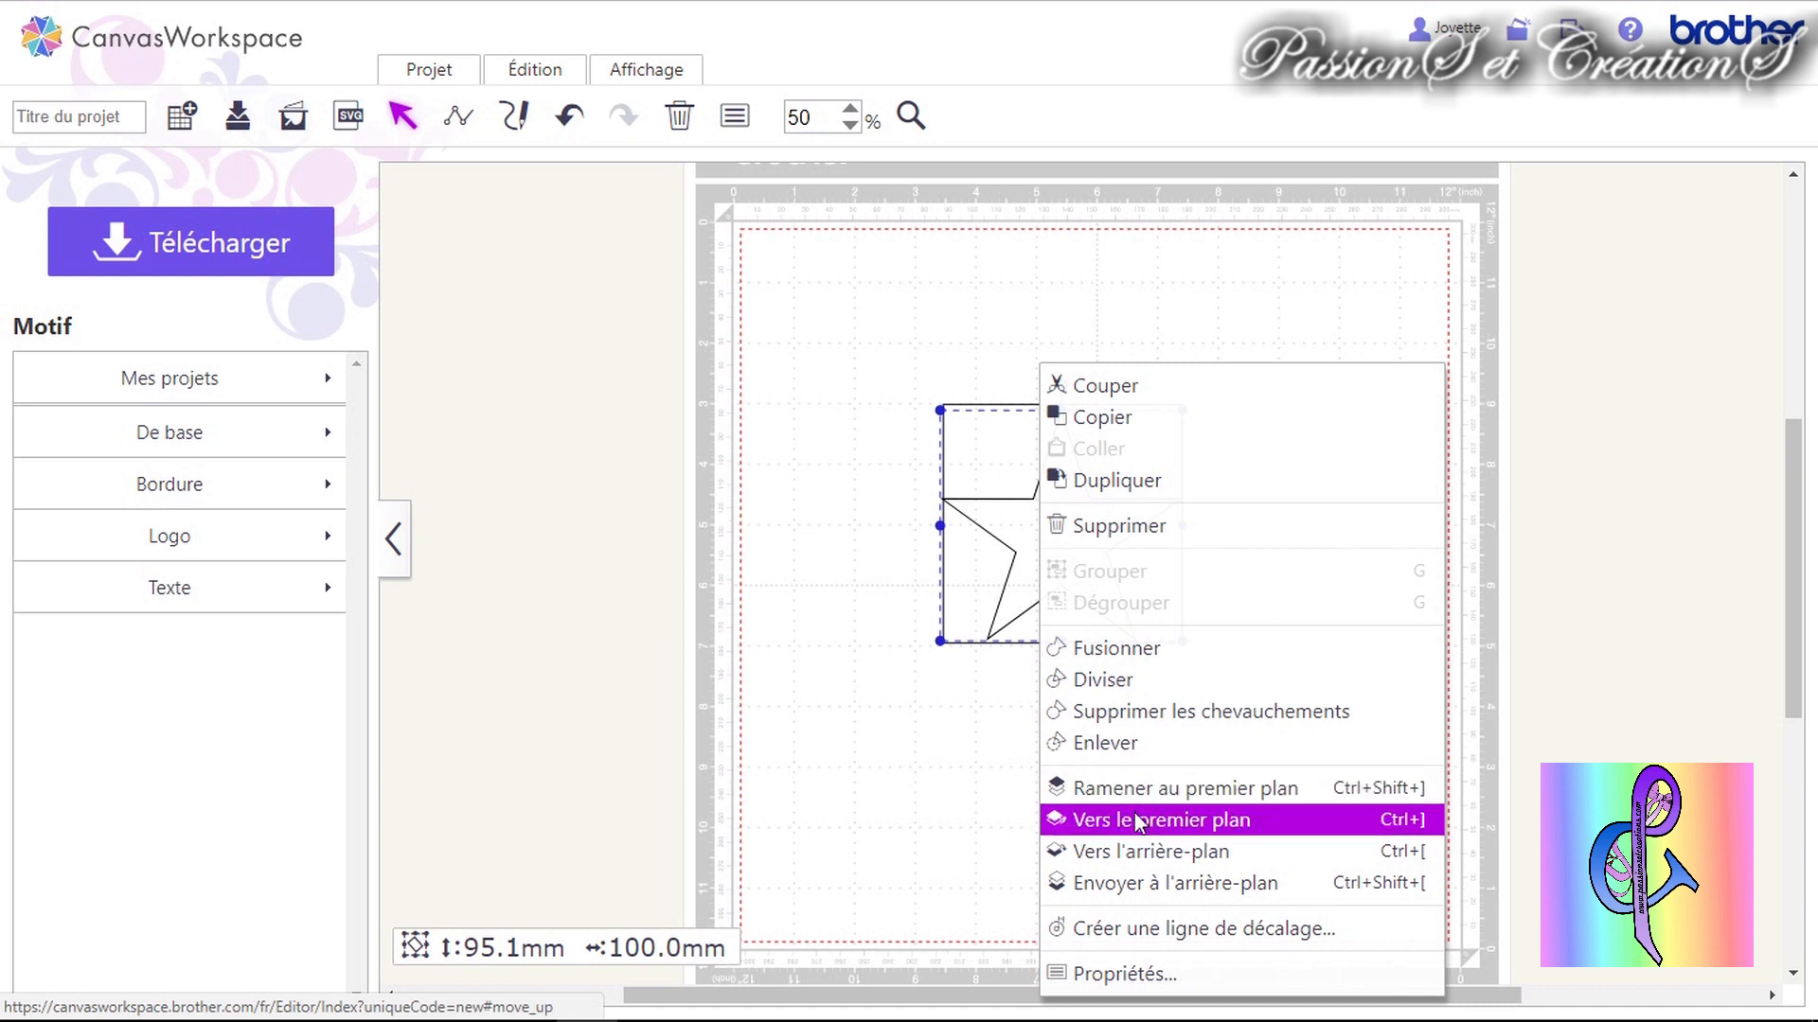
pyautogui.click(815, 698)
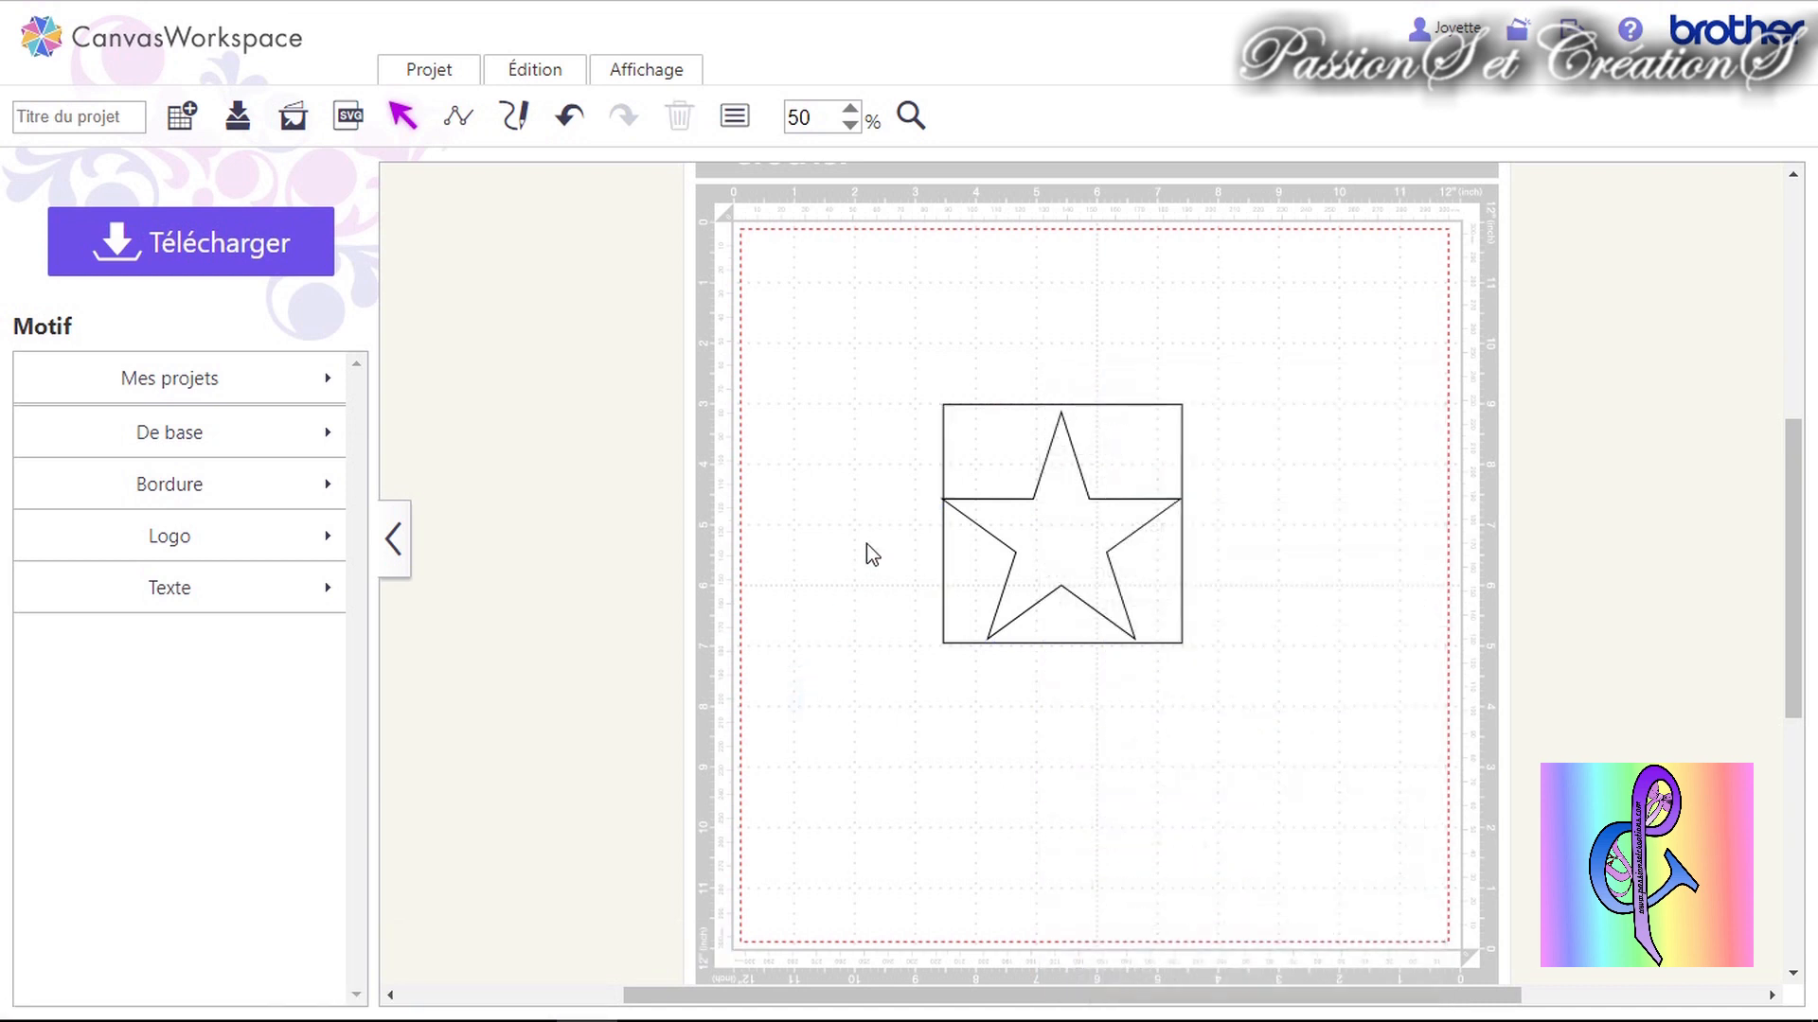
pyautogui.click(1032, 530)
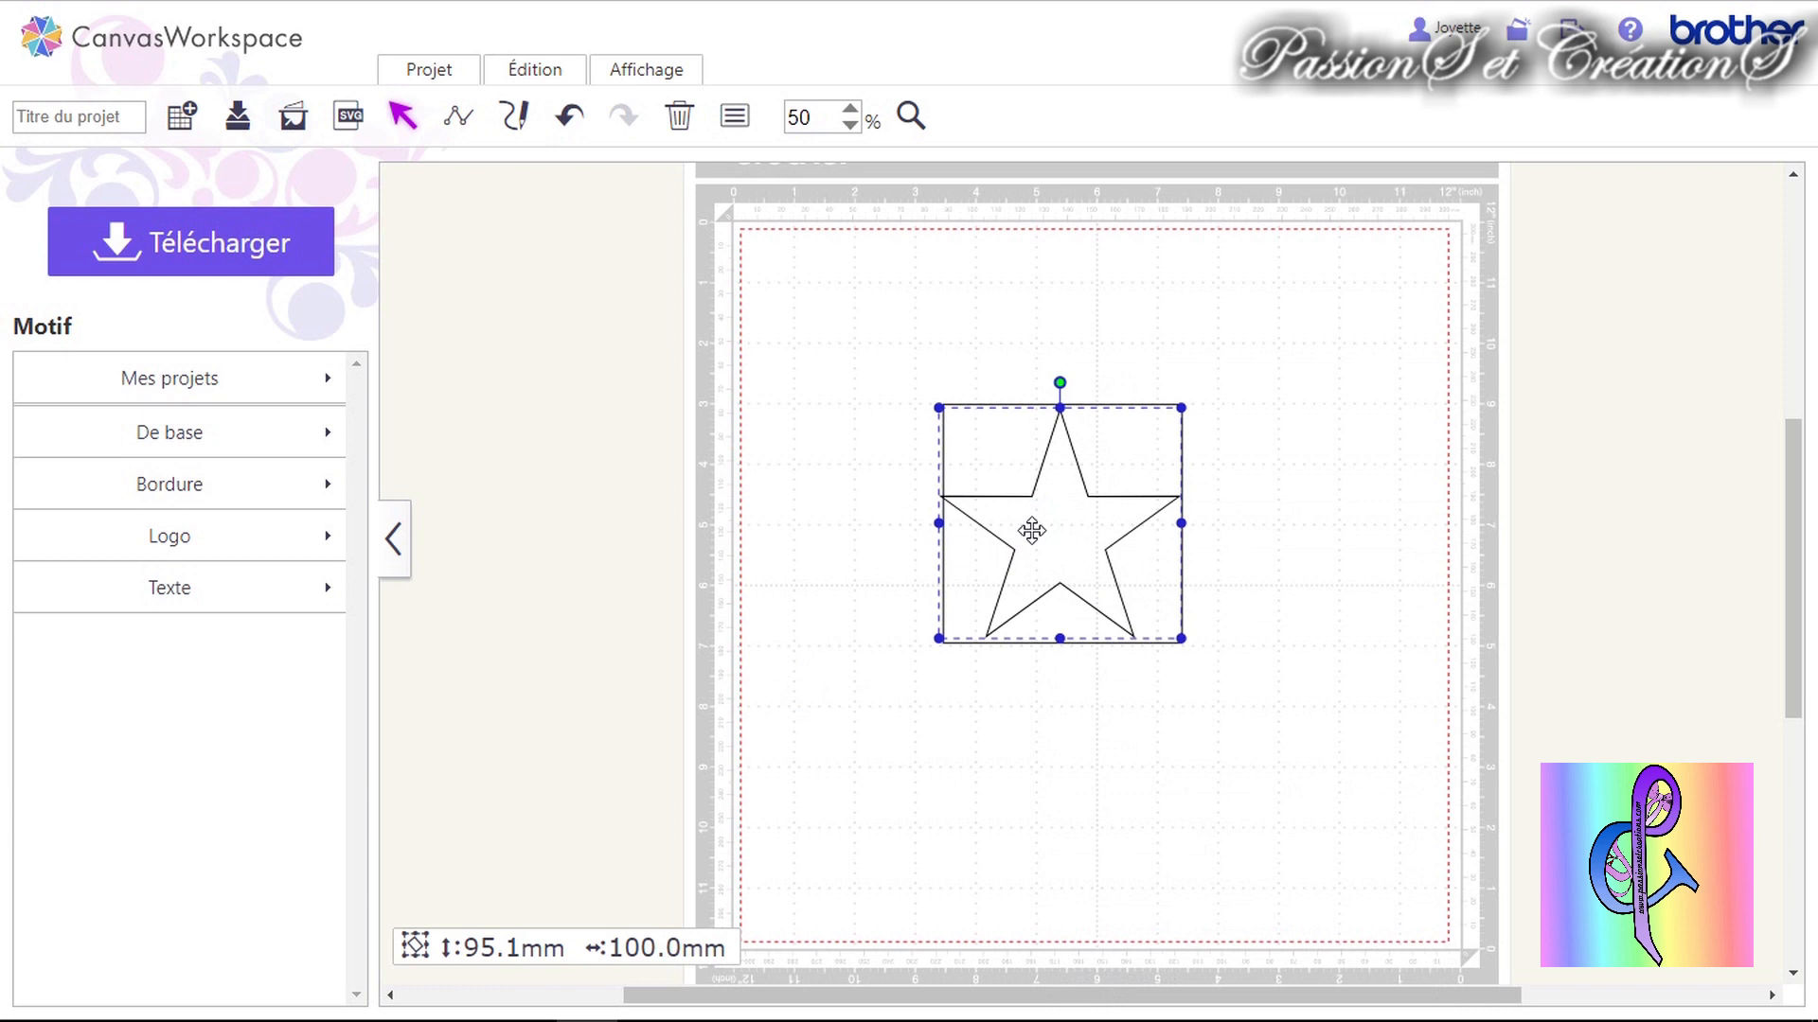
pyautogui.click(1313, 554)
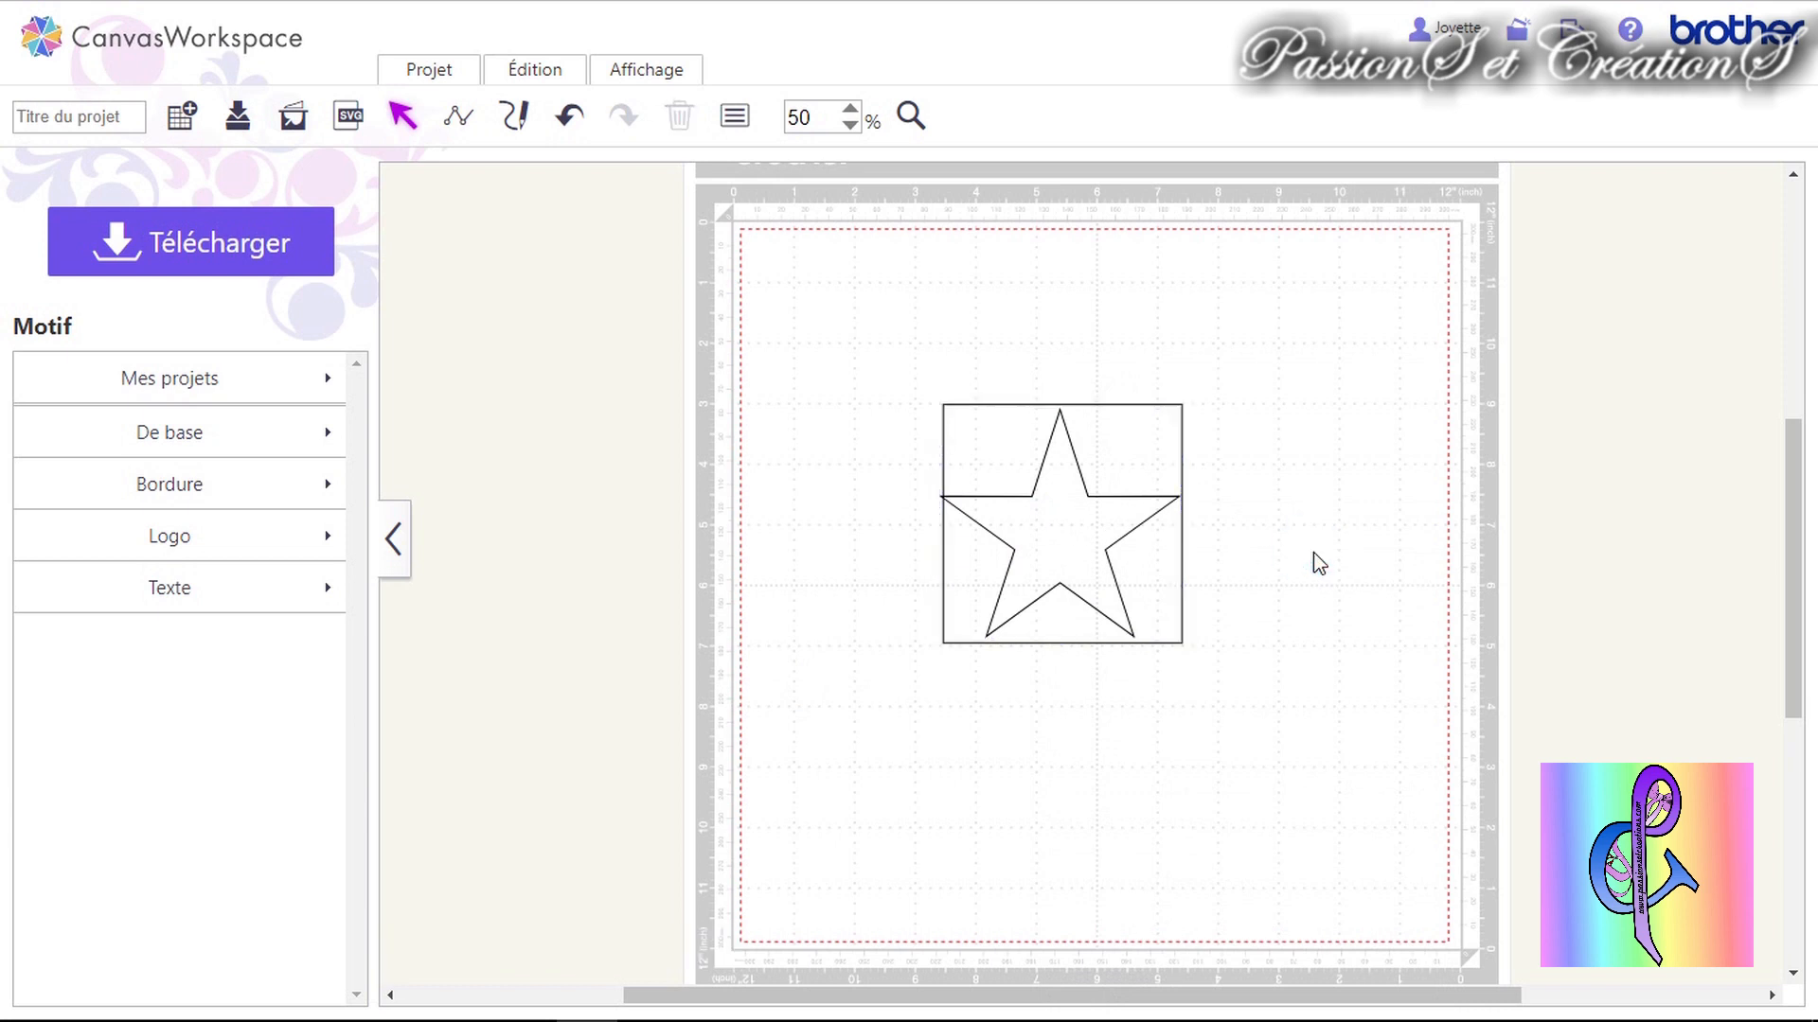
# Readjust the star's position within the square and view its stacking-order commands without applying one.
pyautogui.click(1105, 517)
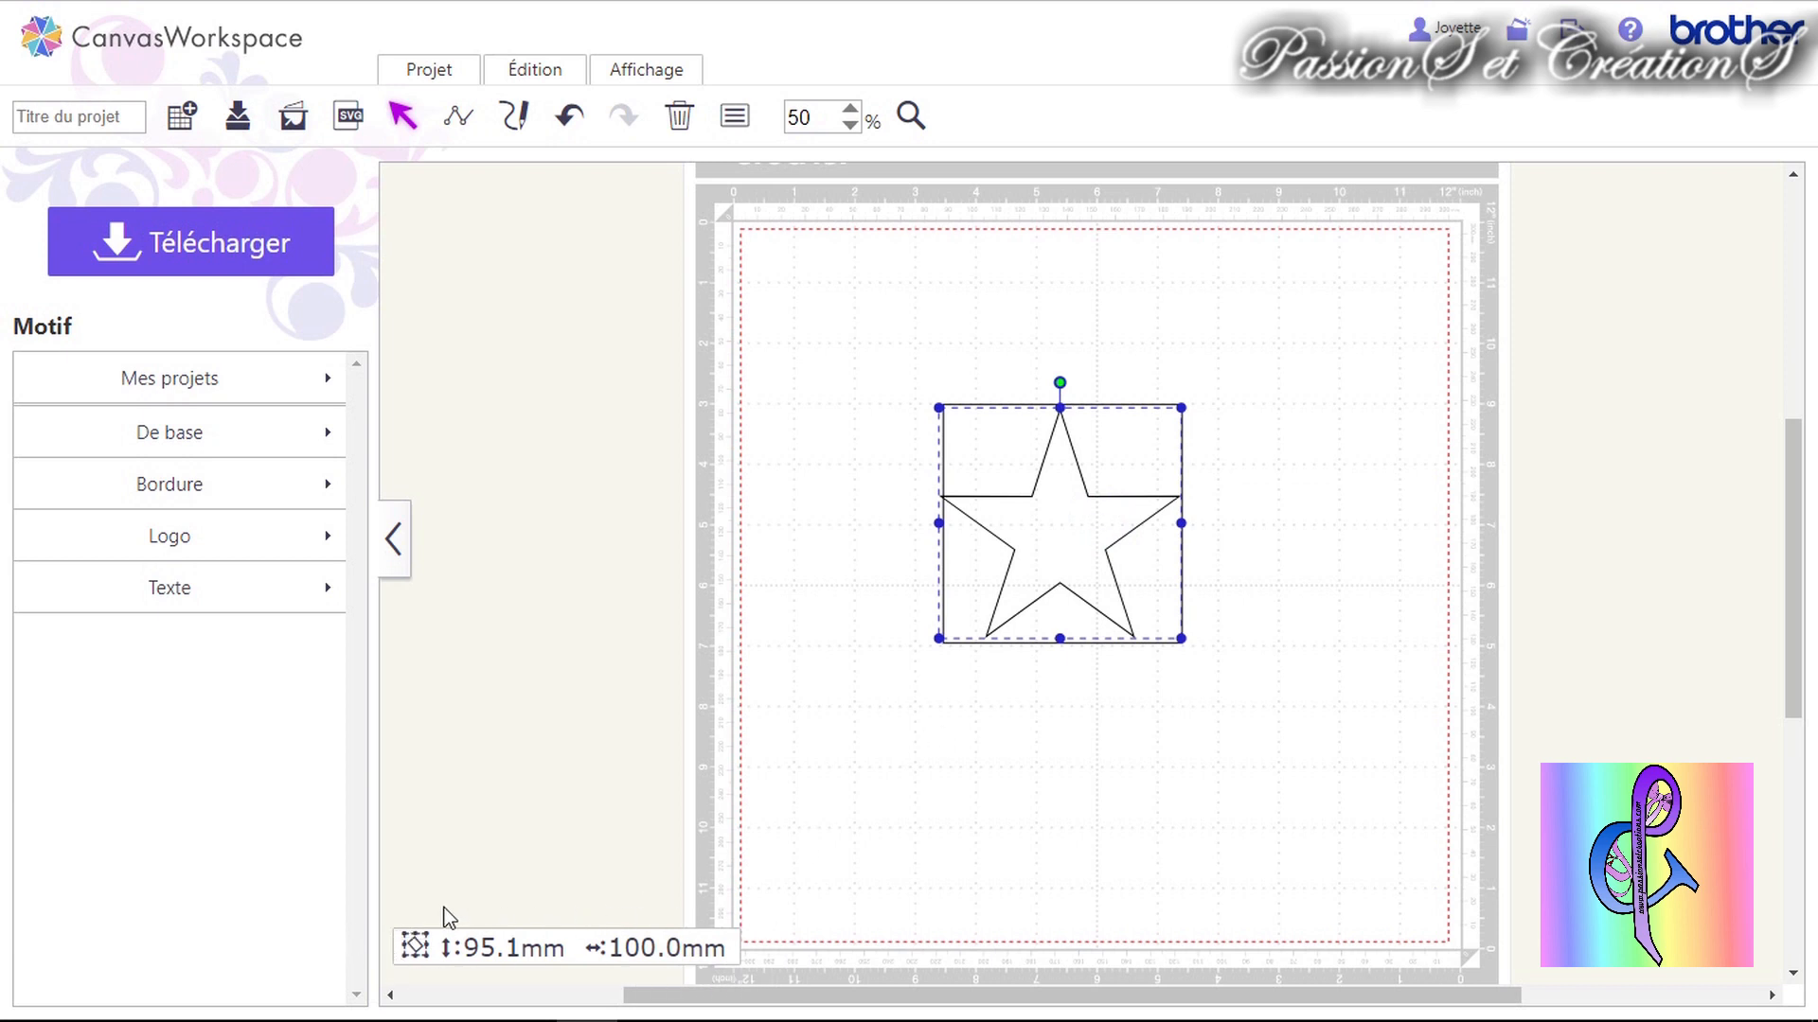
pyautogui.moveTo(1076, 520)
pyautogui.mouseDown()
pyautogui.moveTo(1360, 511)
pyautogui.moveTo(1055, 503)
pyautogui.mouseUp()
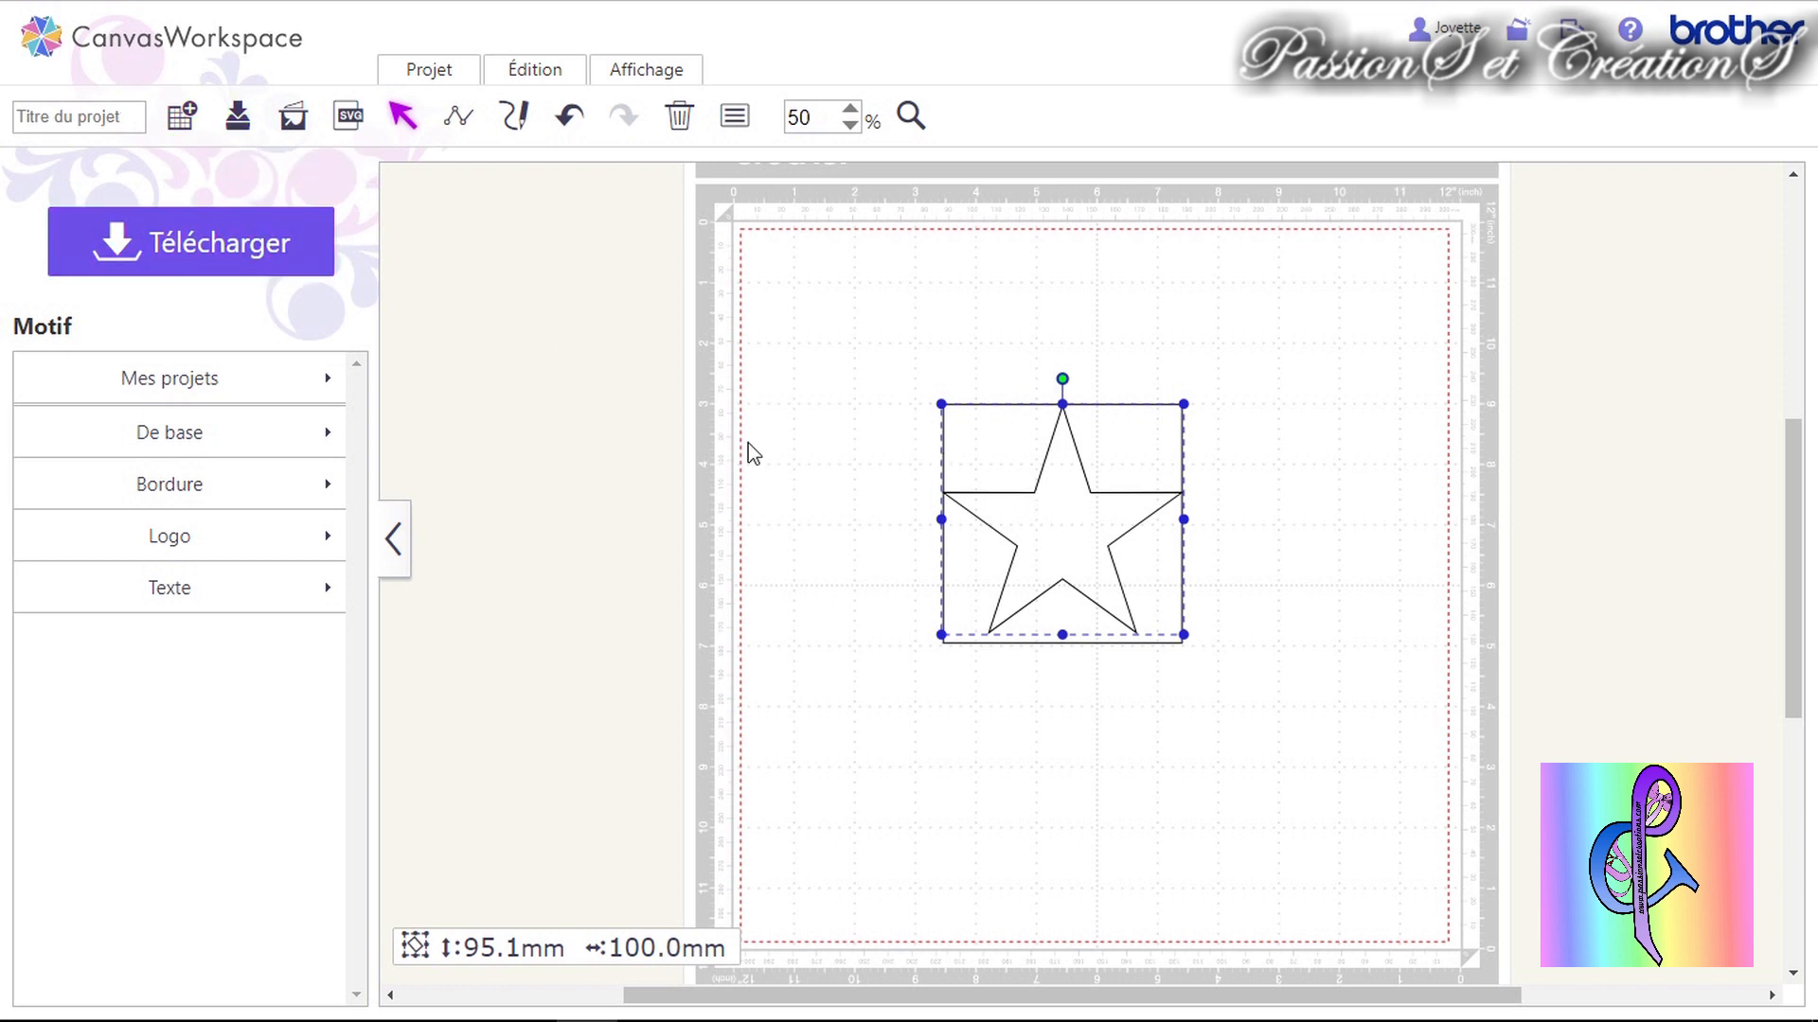
pyautogui.moveTo(1065, 529)
pyautogui.mouseDown()
pyautogui.moveTo(1095, 518)
pyautogui.moveTo(1071, 534)
pyautogui.mouseUp()
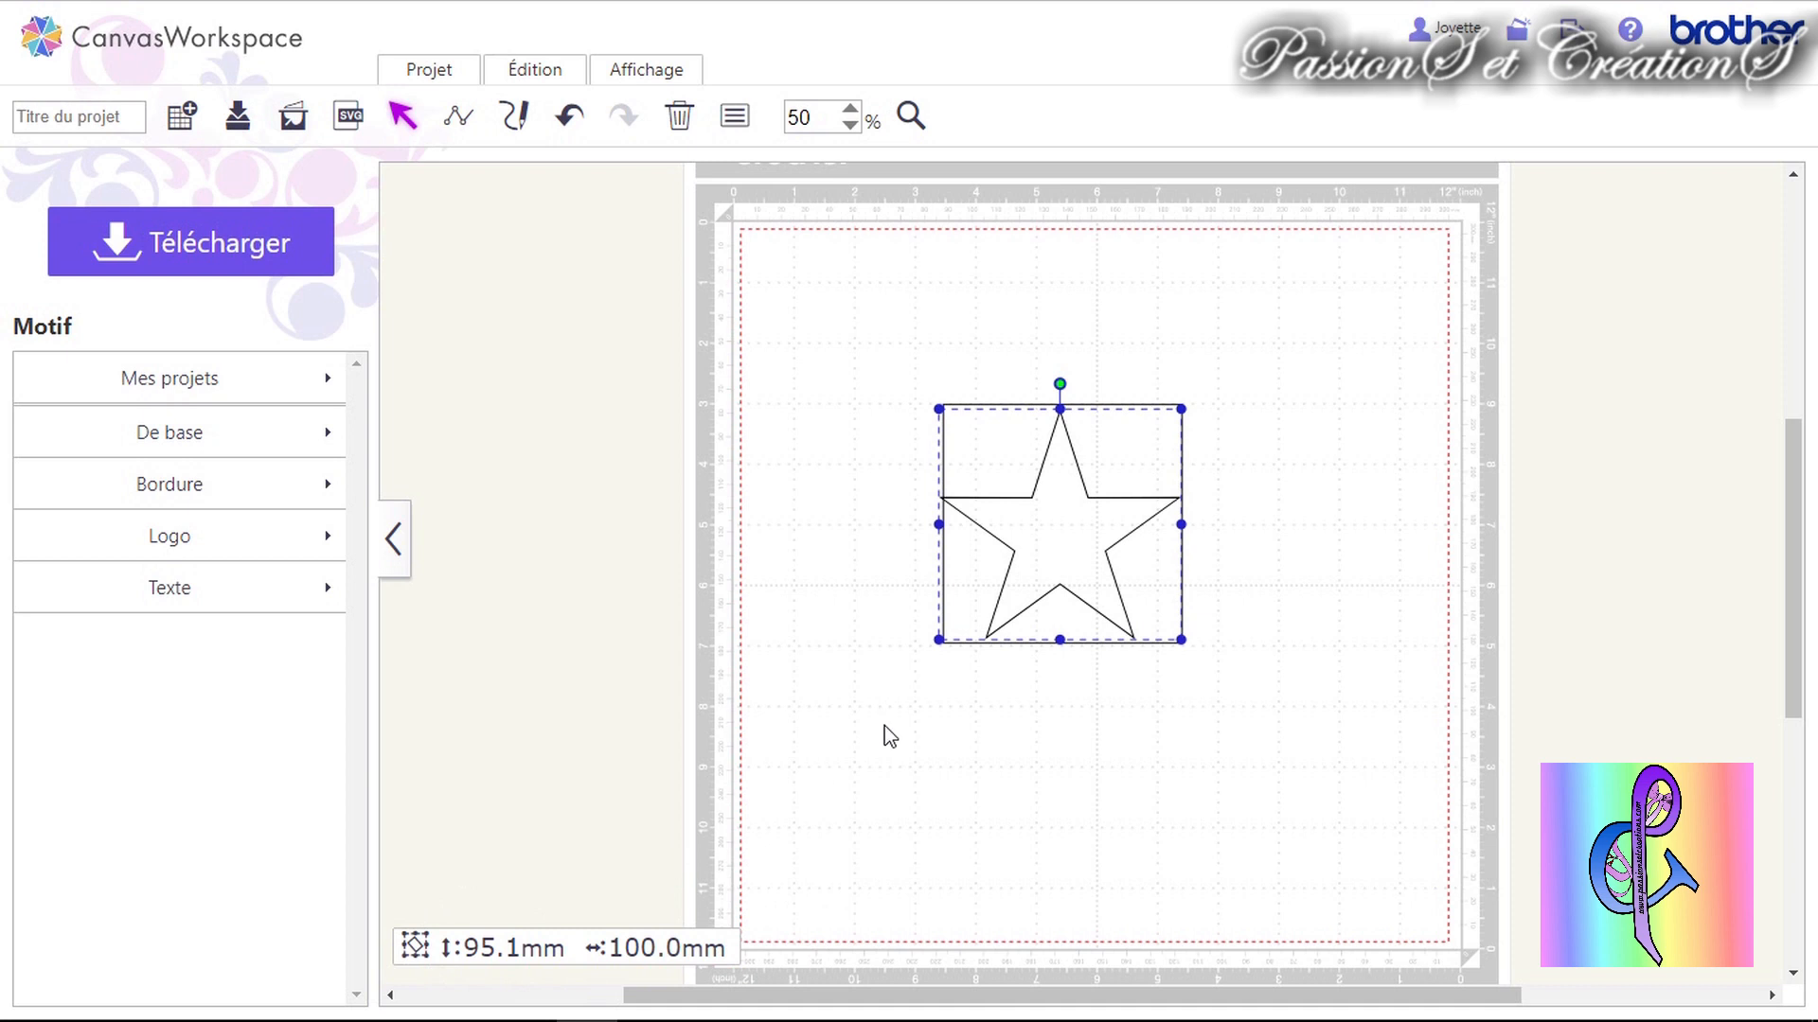
pyautogui.moveTo(1060, 527); pyautogui.dragTo(1064, 524)
pyautogui.rightClick(1067, 523)
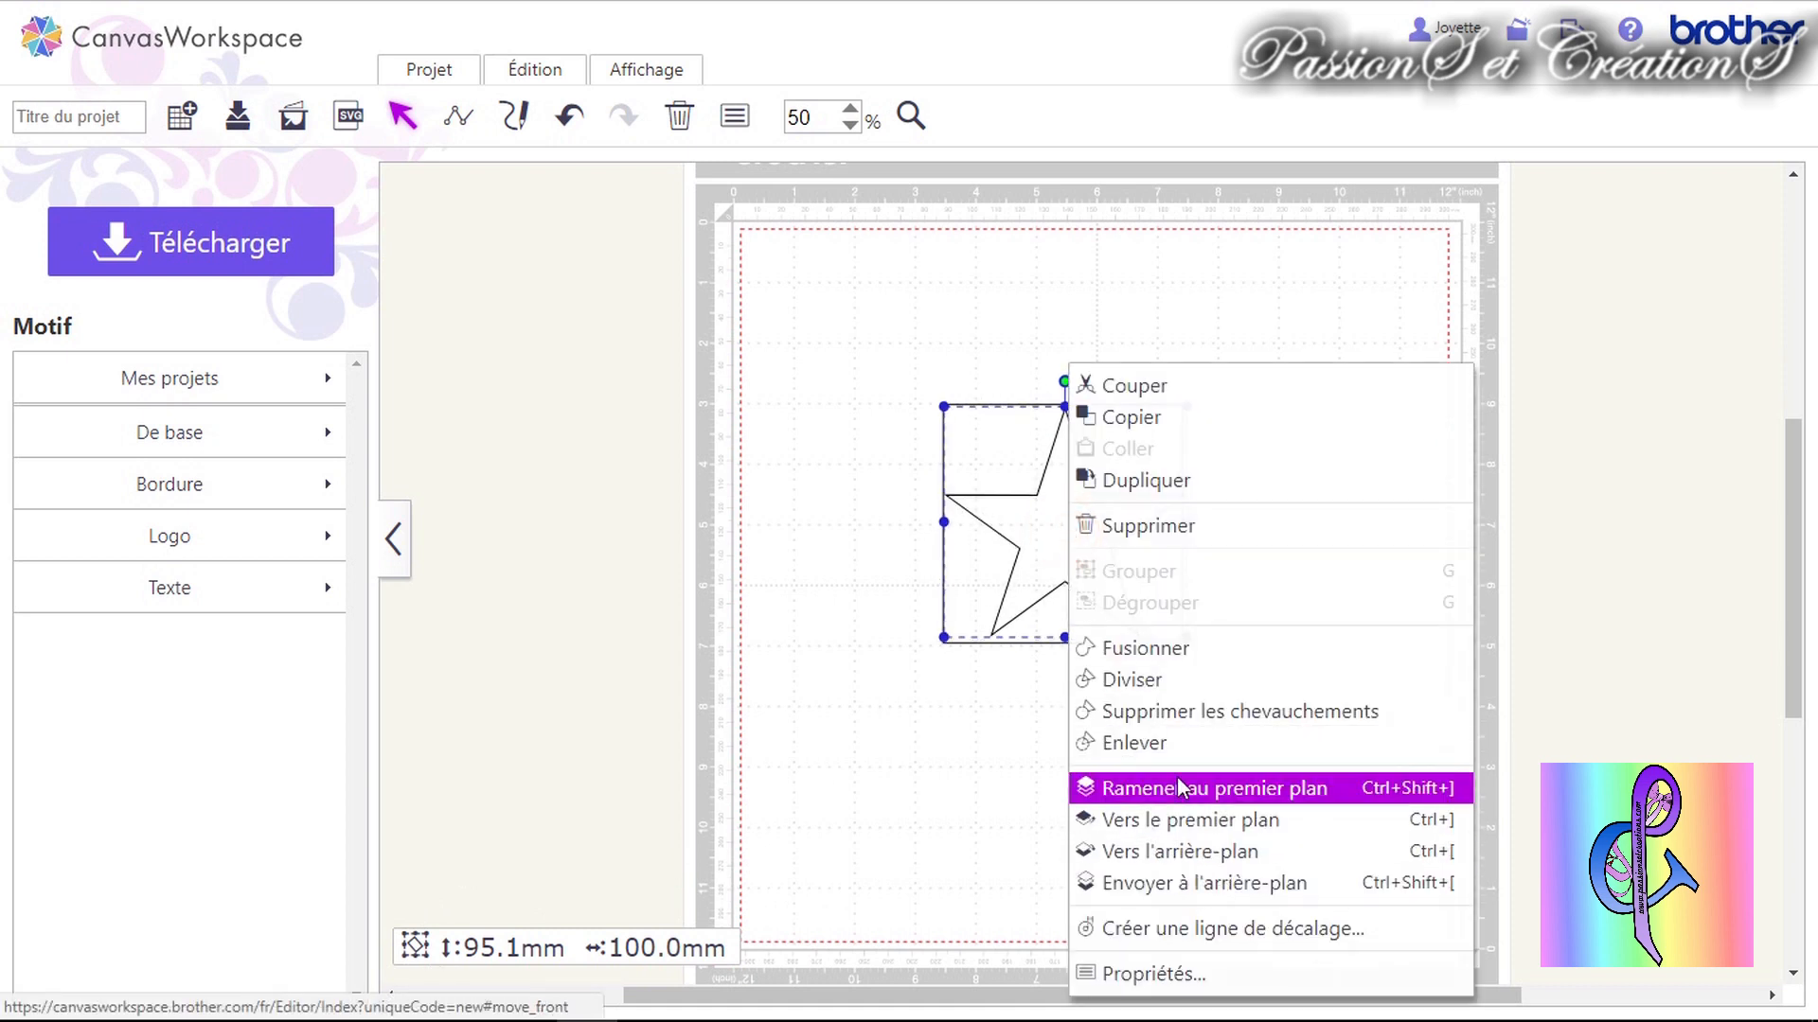
pyautogui.click(913, 791)
pyautogui.click(1068, 537)
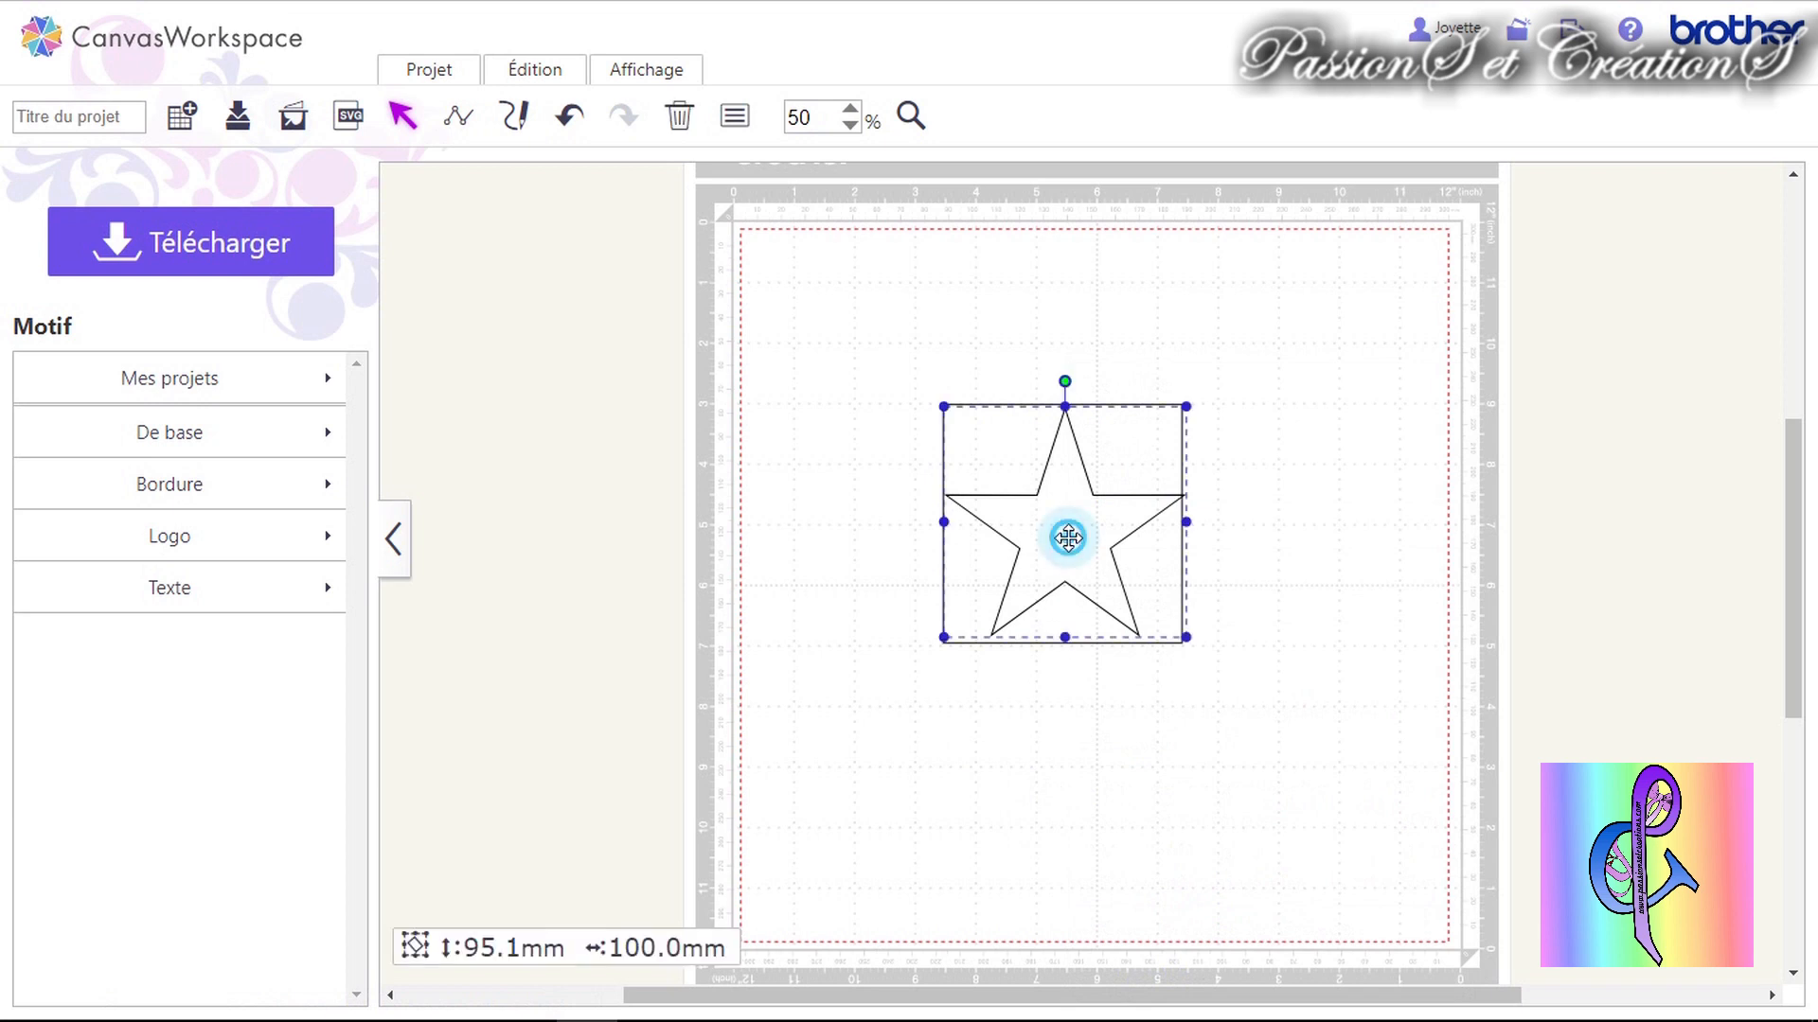
# View the star's size, colour and line type properties, and shift the star slightly within the square.
pyautogui.click(735, 115)
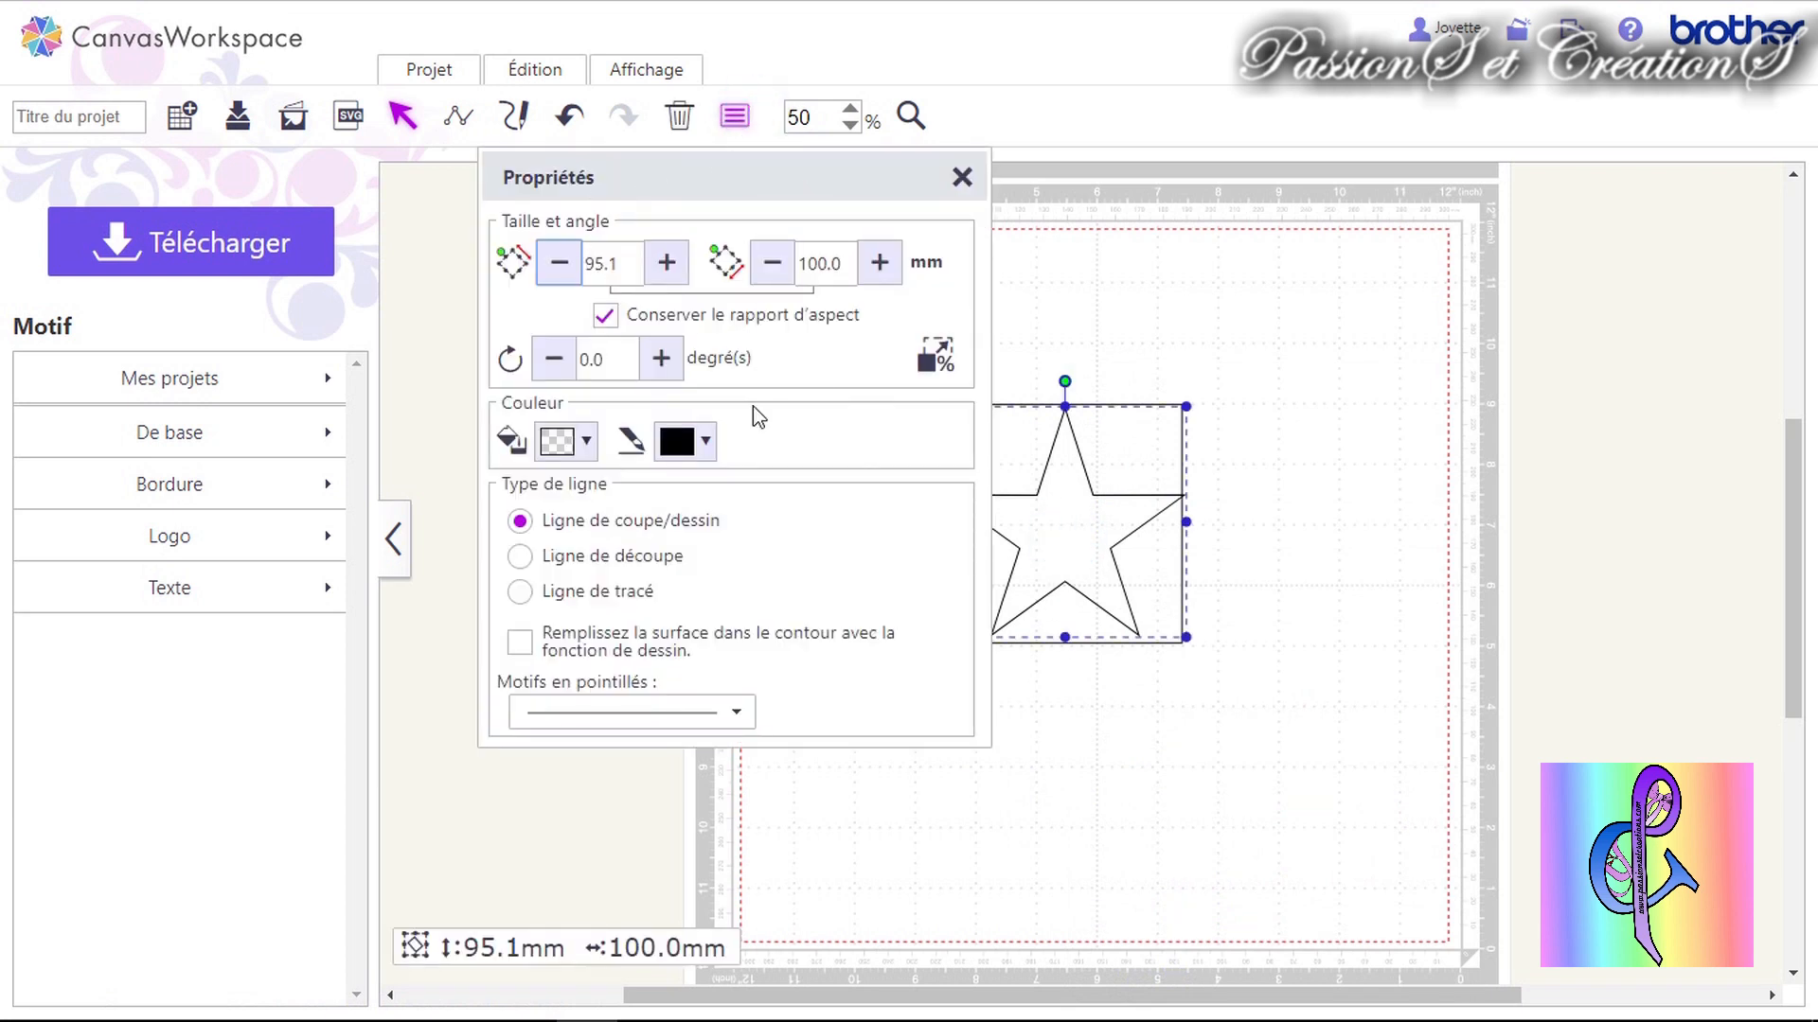
pyautogui.click(961, 177)
pyautogui.moveTo(1066, 522); pyautogui.dragTo(1063, 522)
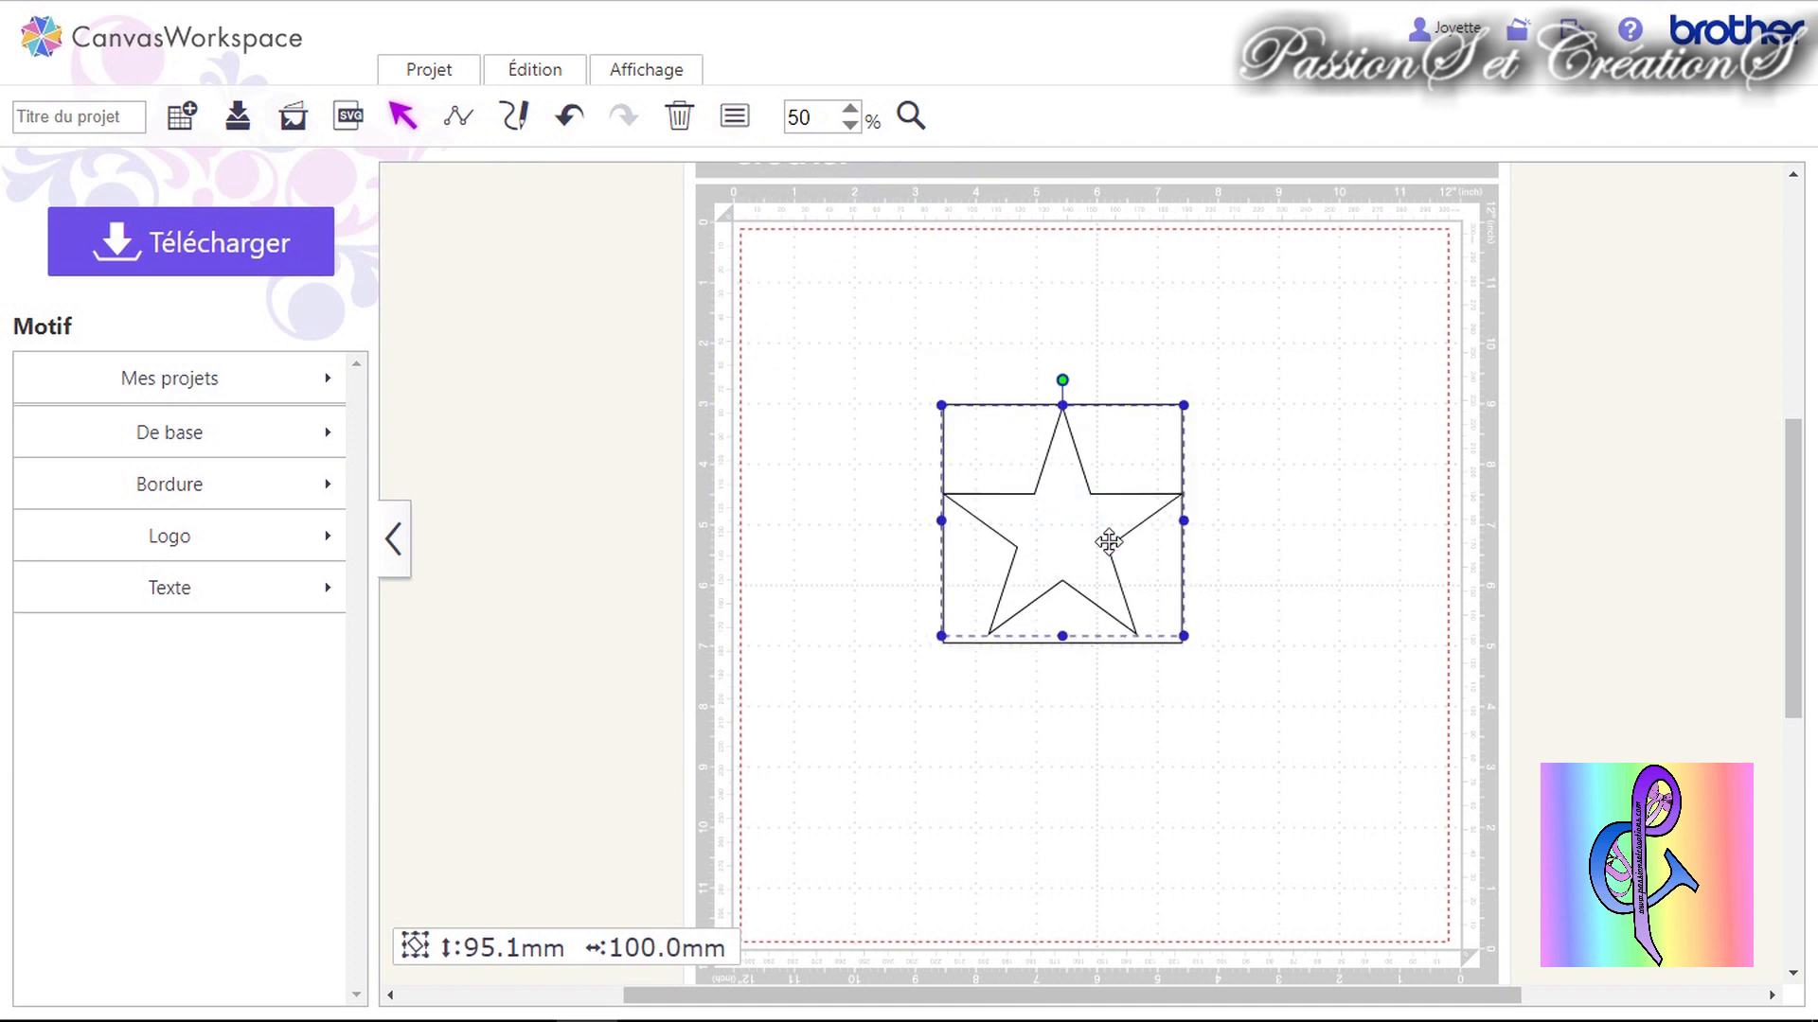
pyautogui.click(1326, 566)
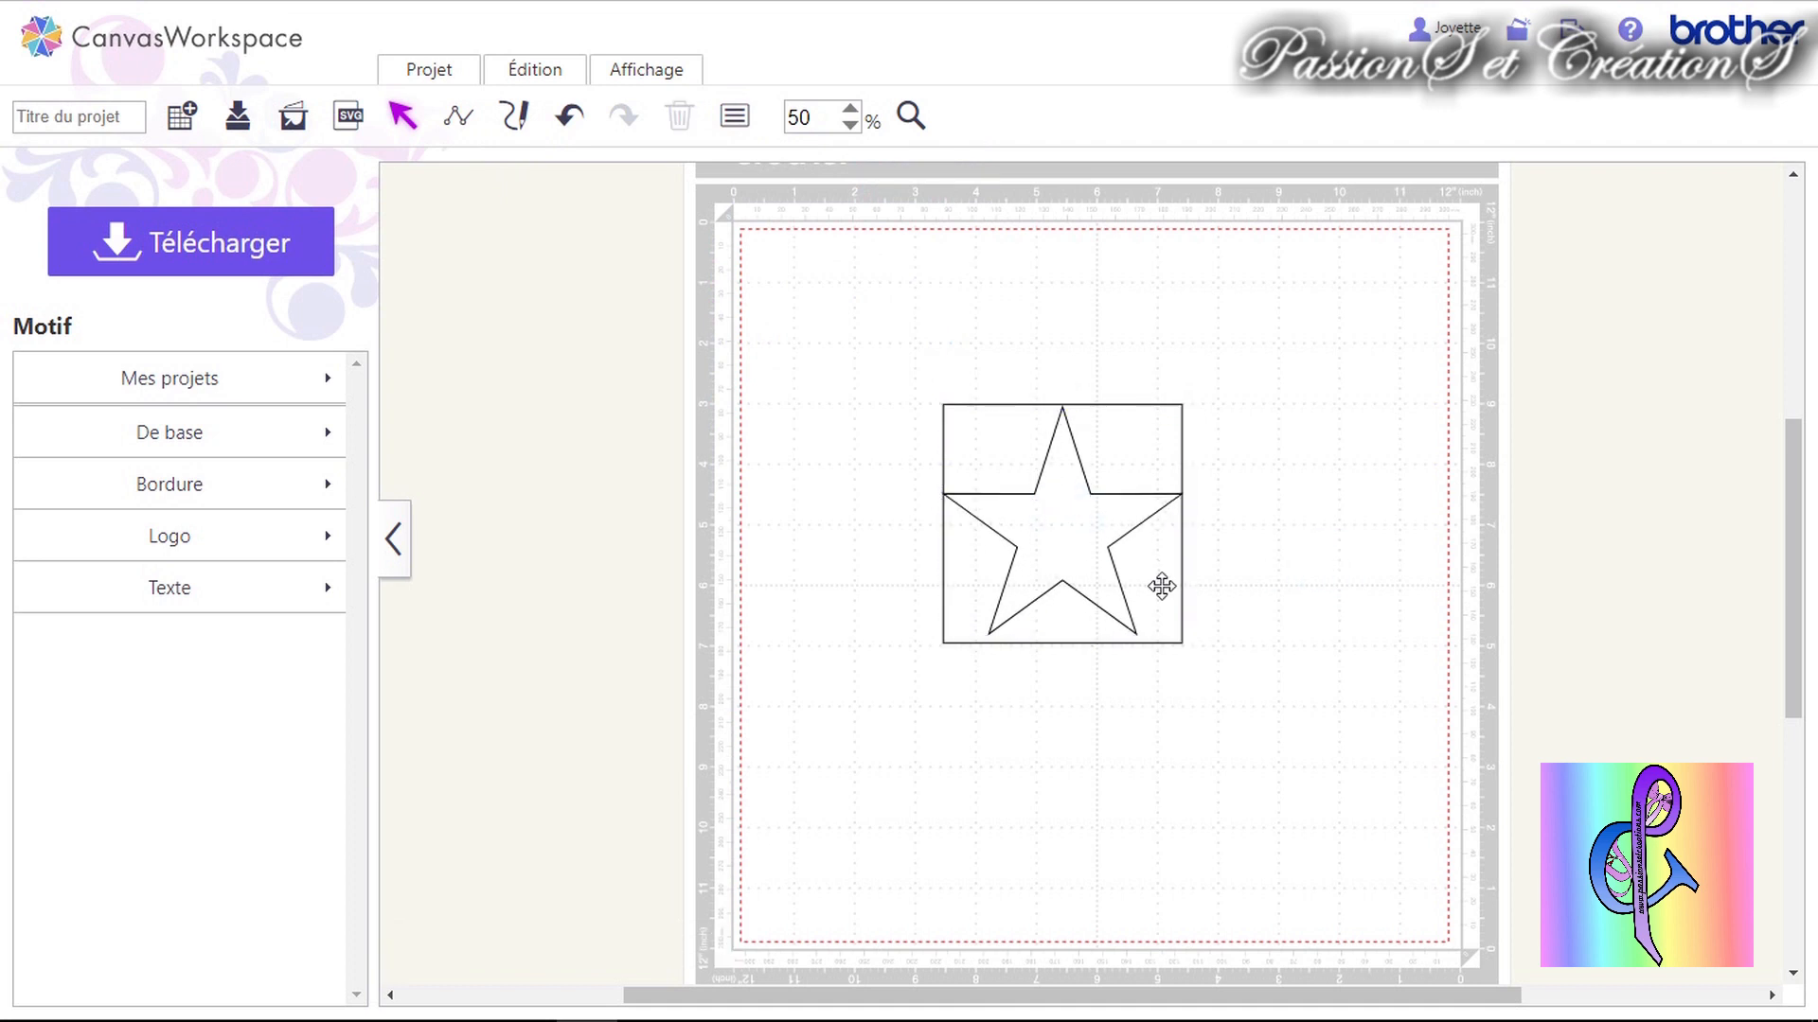
pyautogui.click(1095, 549)
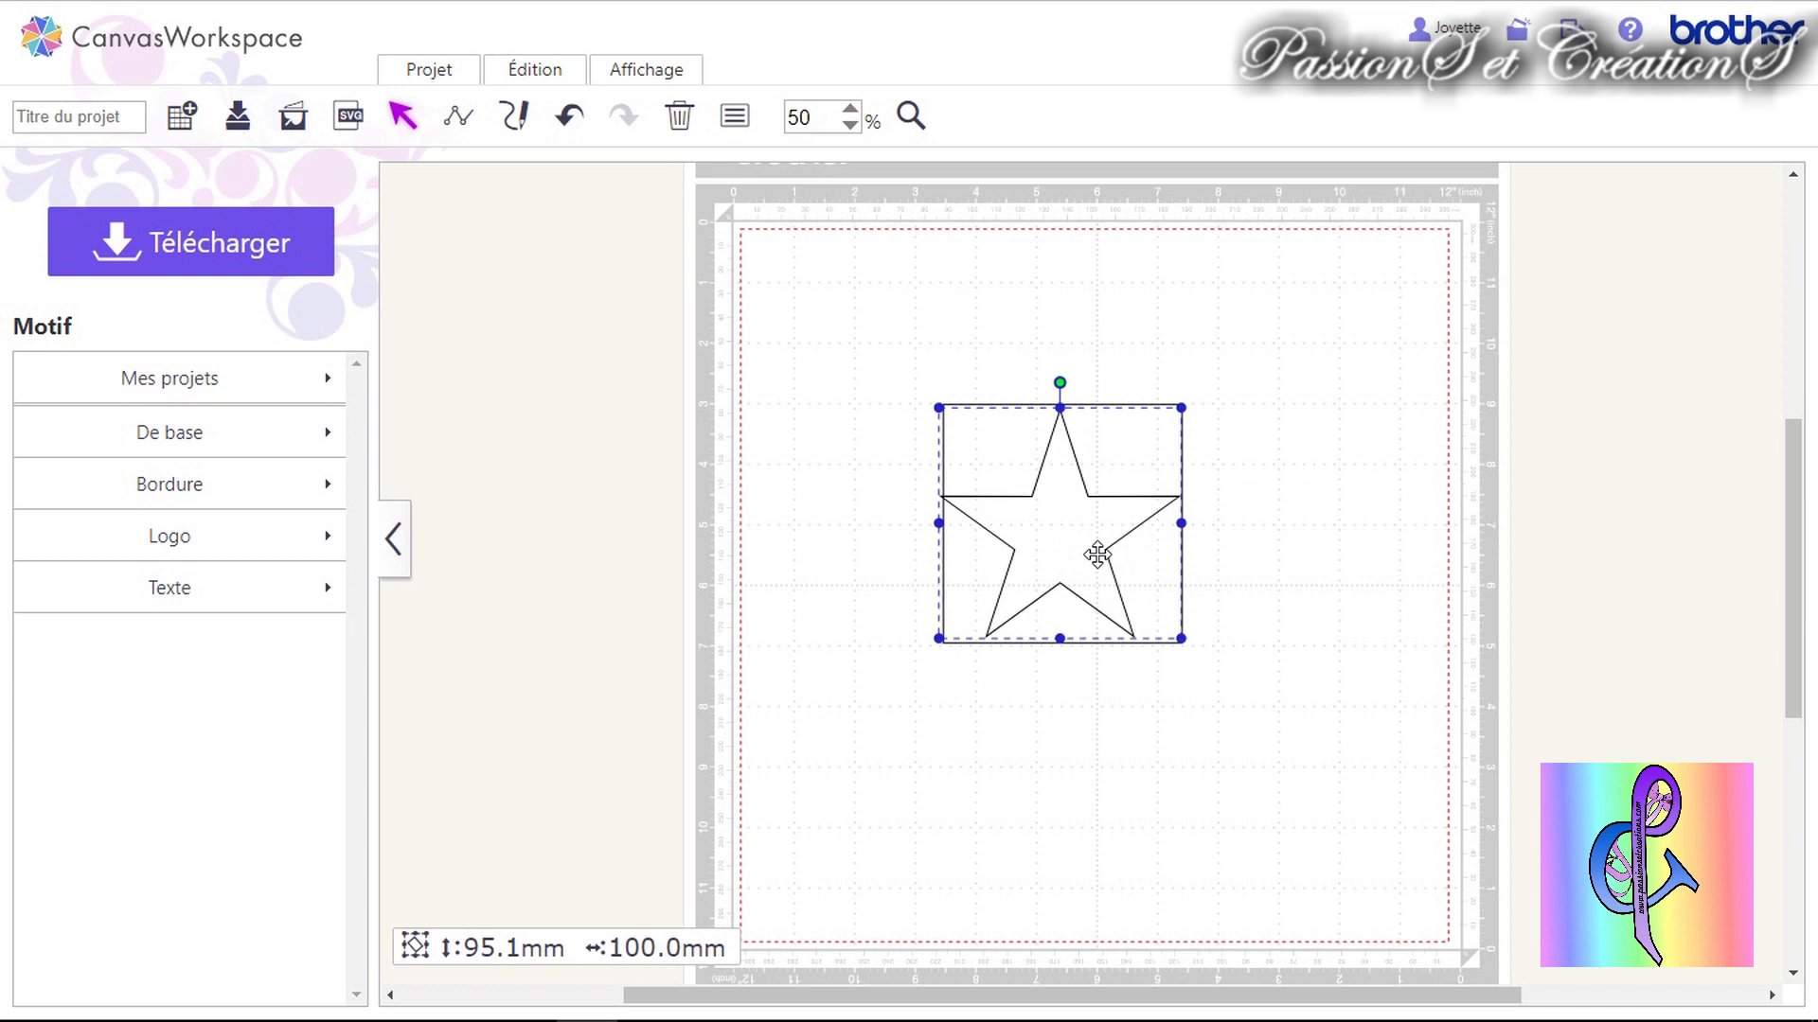
pyautogui.click(1255, 552)
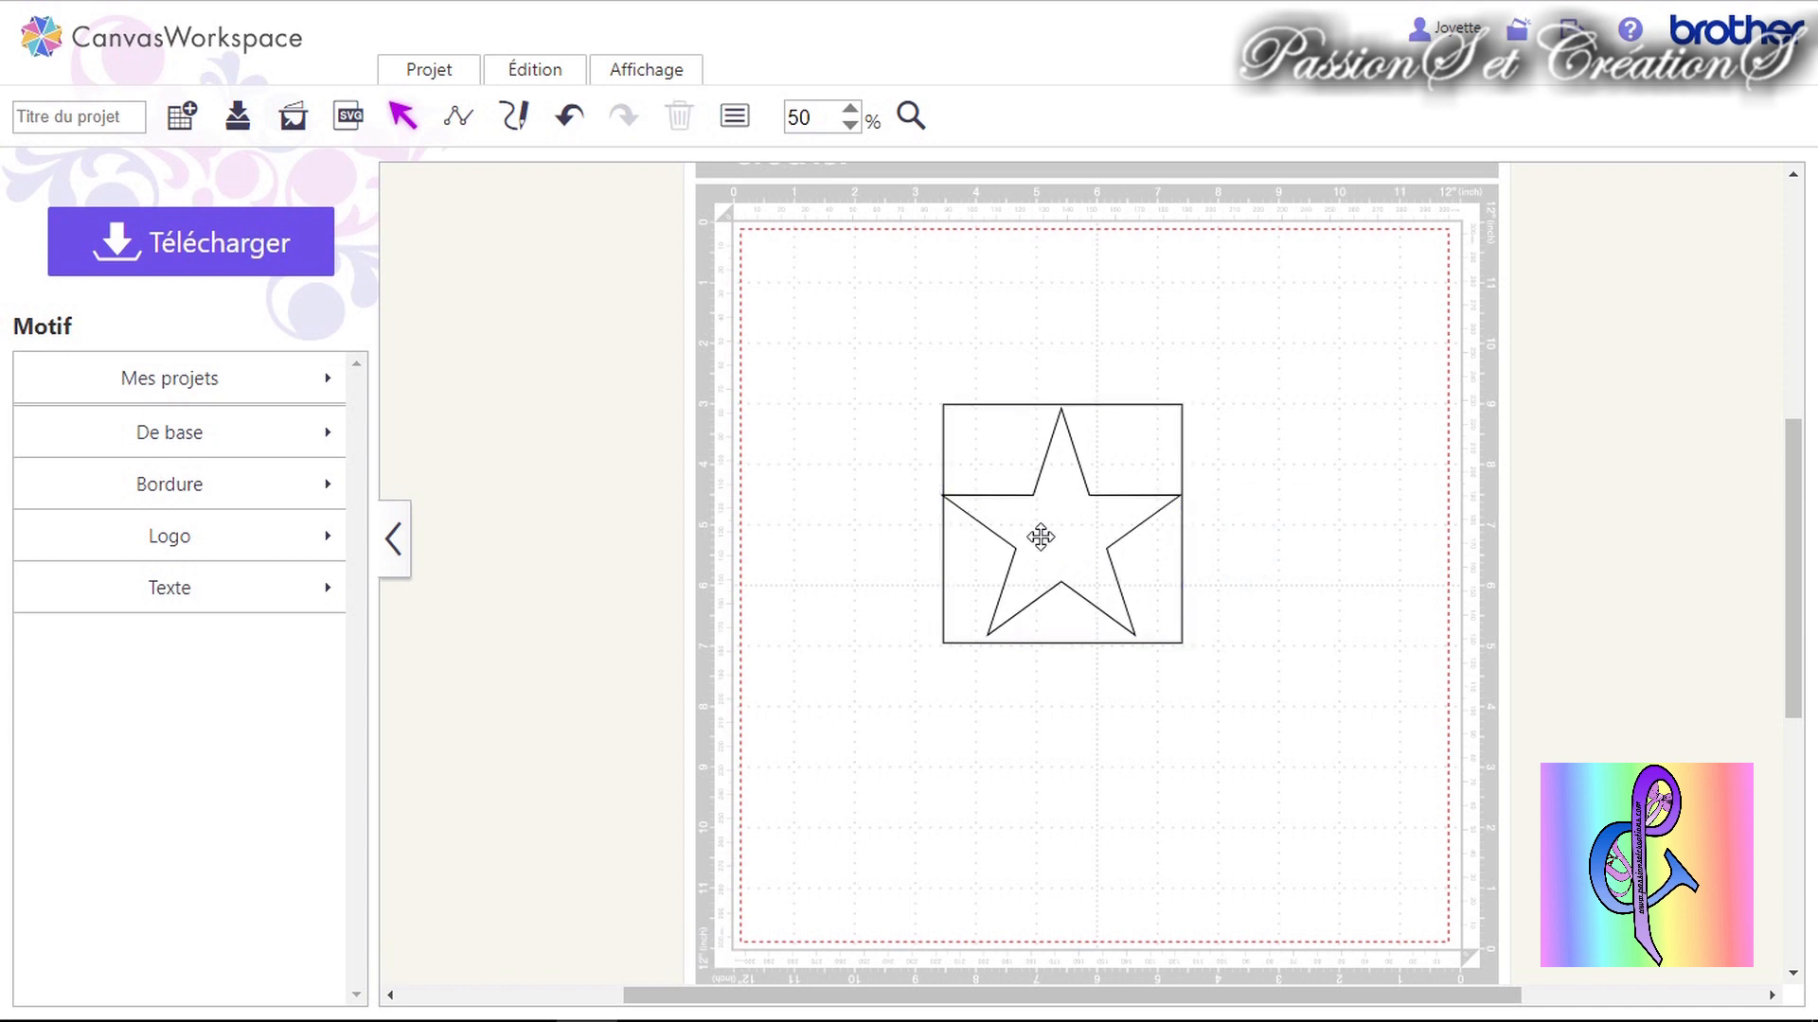
# Separate the shapes by moving the star to the right side of the mat and the square to its upper left.
pyautogui.click(1046, 537)
pyautogui.moveTo(1067, 533); pyautogui.dragTo(1240, 530)
pyautogui.moveTo(1066, 333); pyautogui.dragTo(1368, 653)
pyautogui.click(1191, 757)
pyautogui.rightClick(1188, 580)
pyautogui.click(1042, 530)
pyautogui.moveTo(1064, 531); pyautogui.dragTo(906, 386)
pyautogui.moveTo(1241, 530)
pyautogui.mouseDown()
pyautogui.moveTo(1193, 401)
pyautogui.moveTo(1235, 420)
pyautogui.moveTo(1275, 530)
pyautogui.mouseUp()
# Create a 5 mm outward offset line around the star with bevelled corners, keeping the original line unmodified.
pyautogui.rightClick(1277, 536)
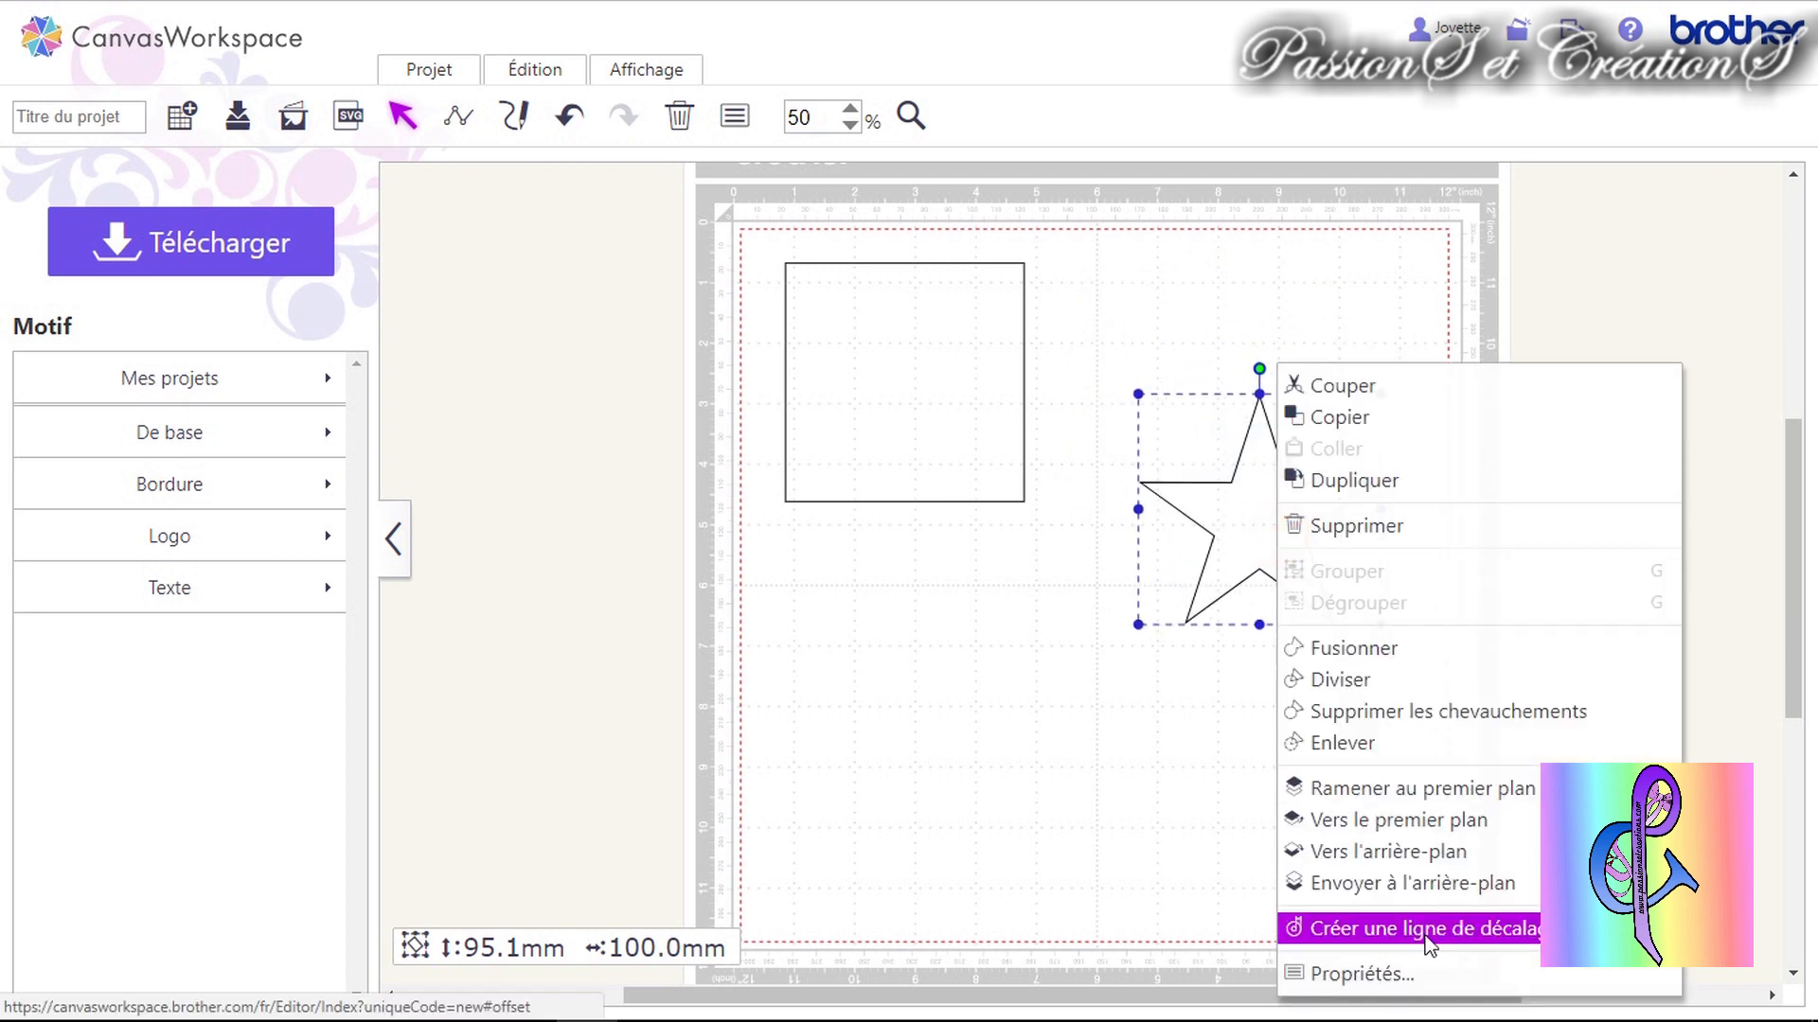
pyautogui.click(1509, 933)
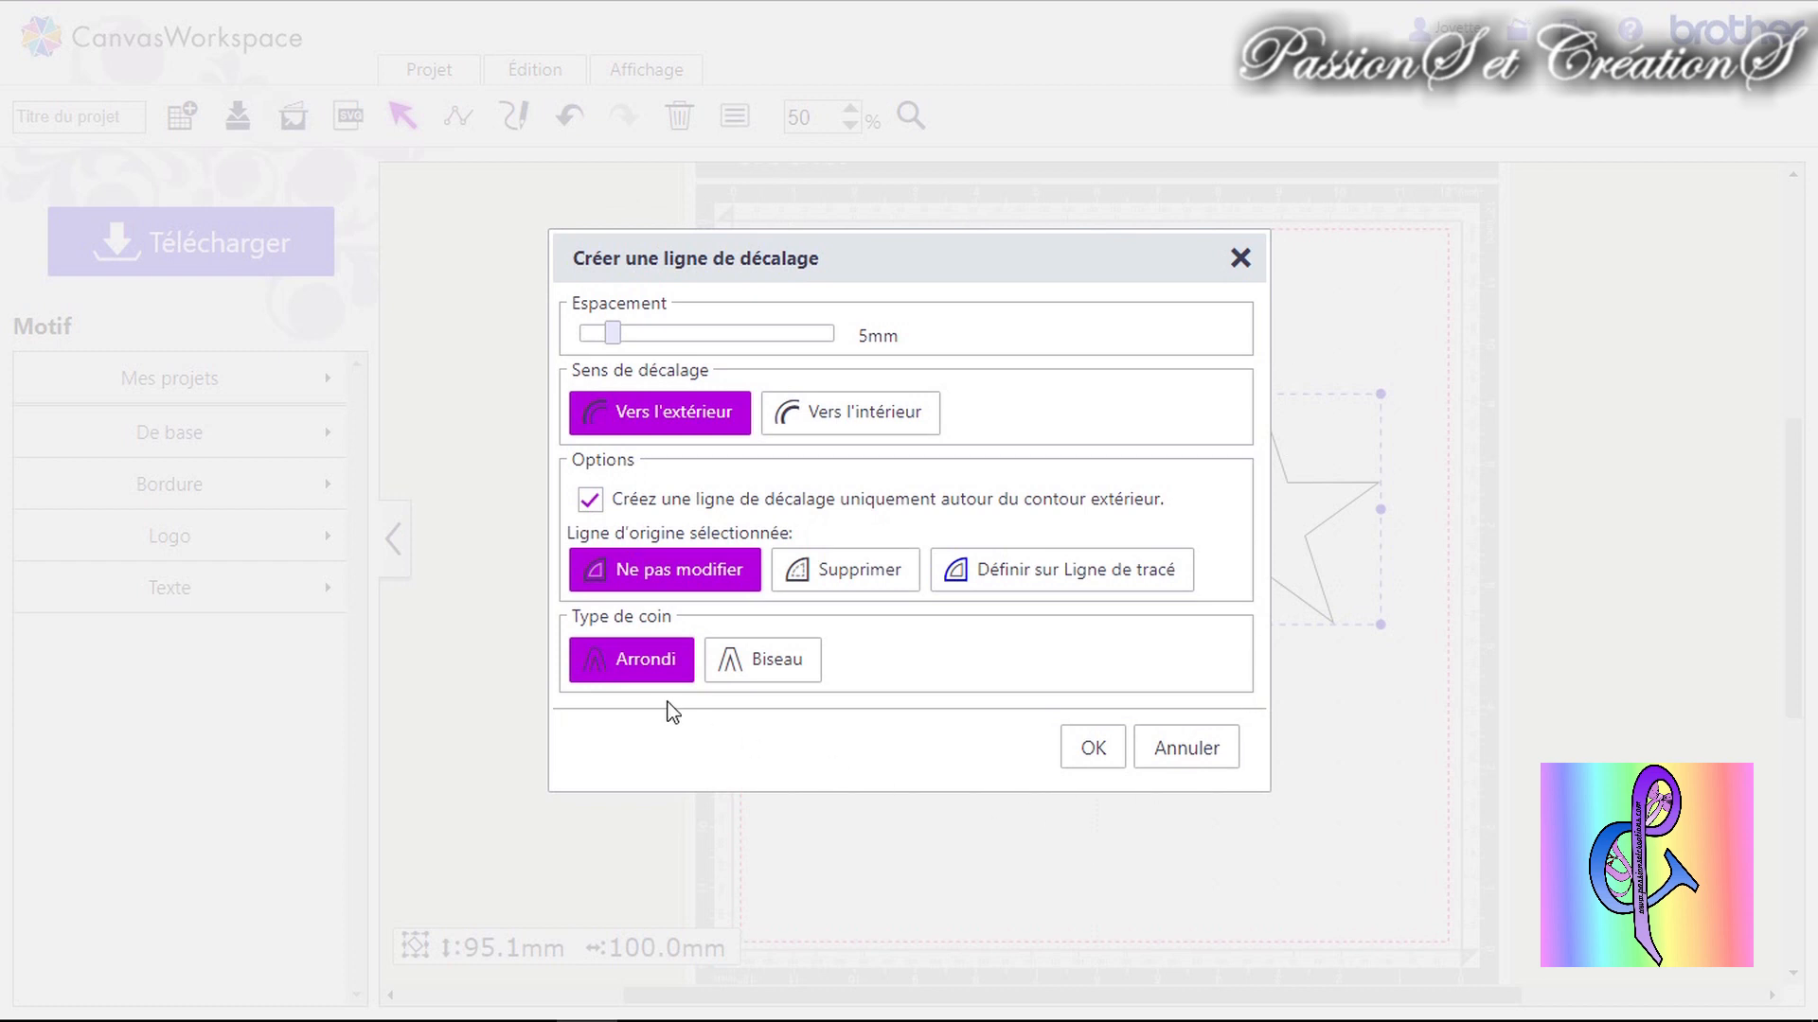
pyautogui.moveTo(613, 334); pyautogui.dragTo(567, 344)
pyautogui.moveTo(580, 337); pyautogui.dragTo(613, 341)
pyautogui.click(772, 668)
pyautogui.click(1086, 754)
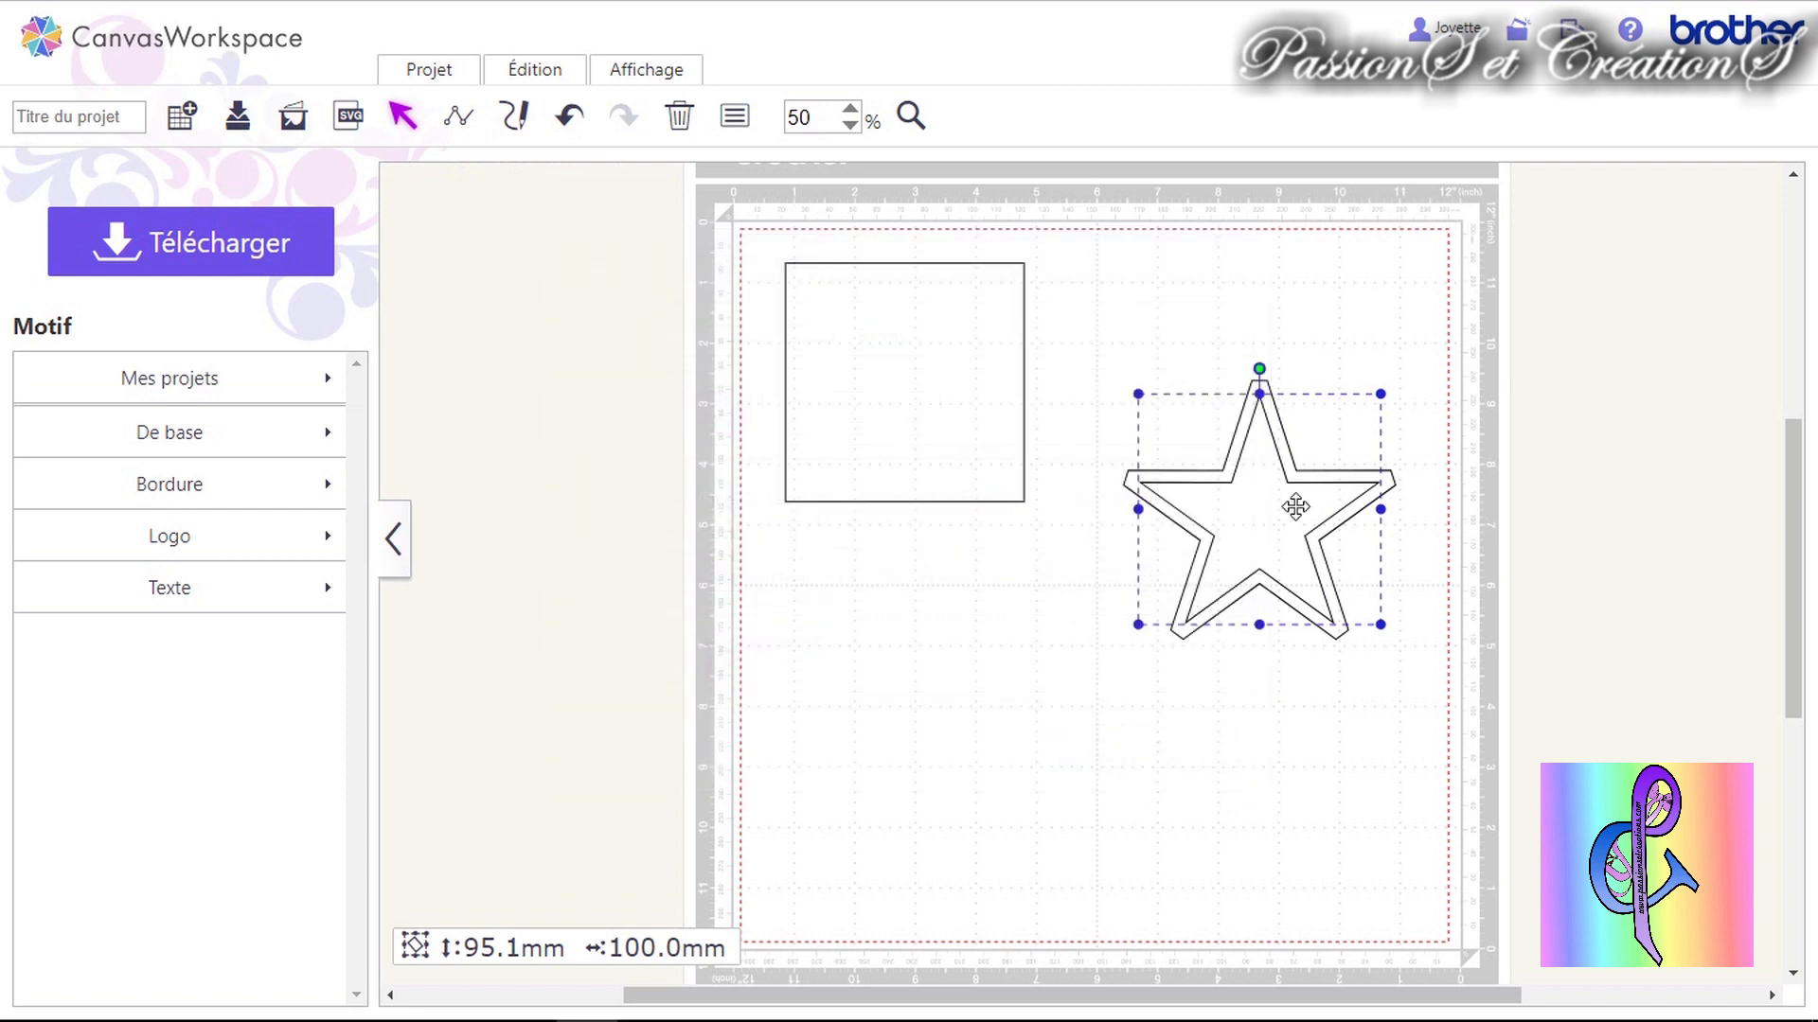
pyautogui.click(1343, 316)
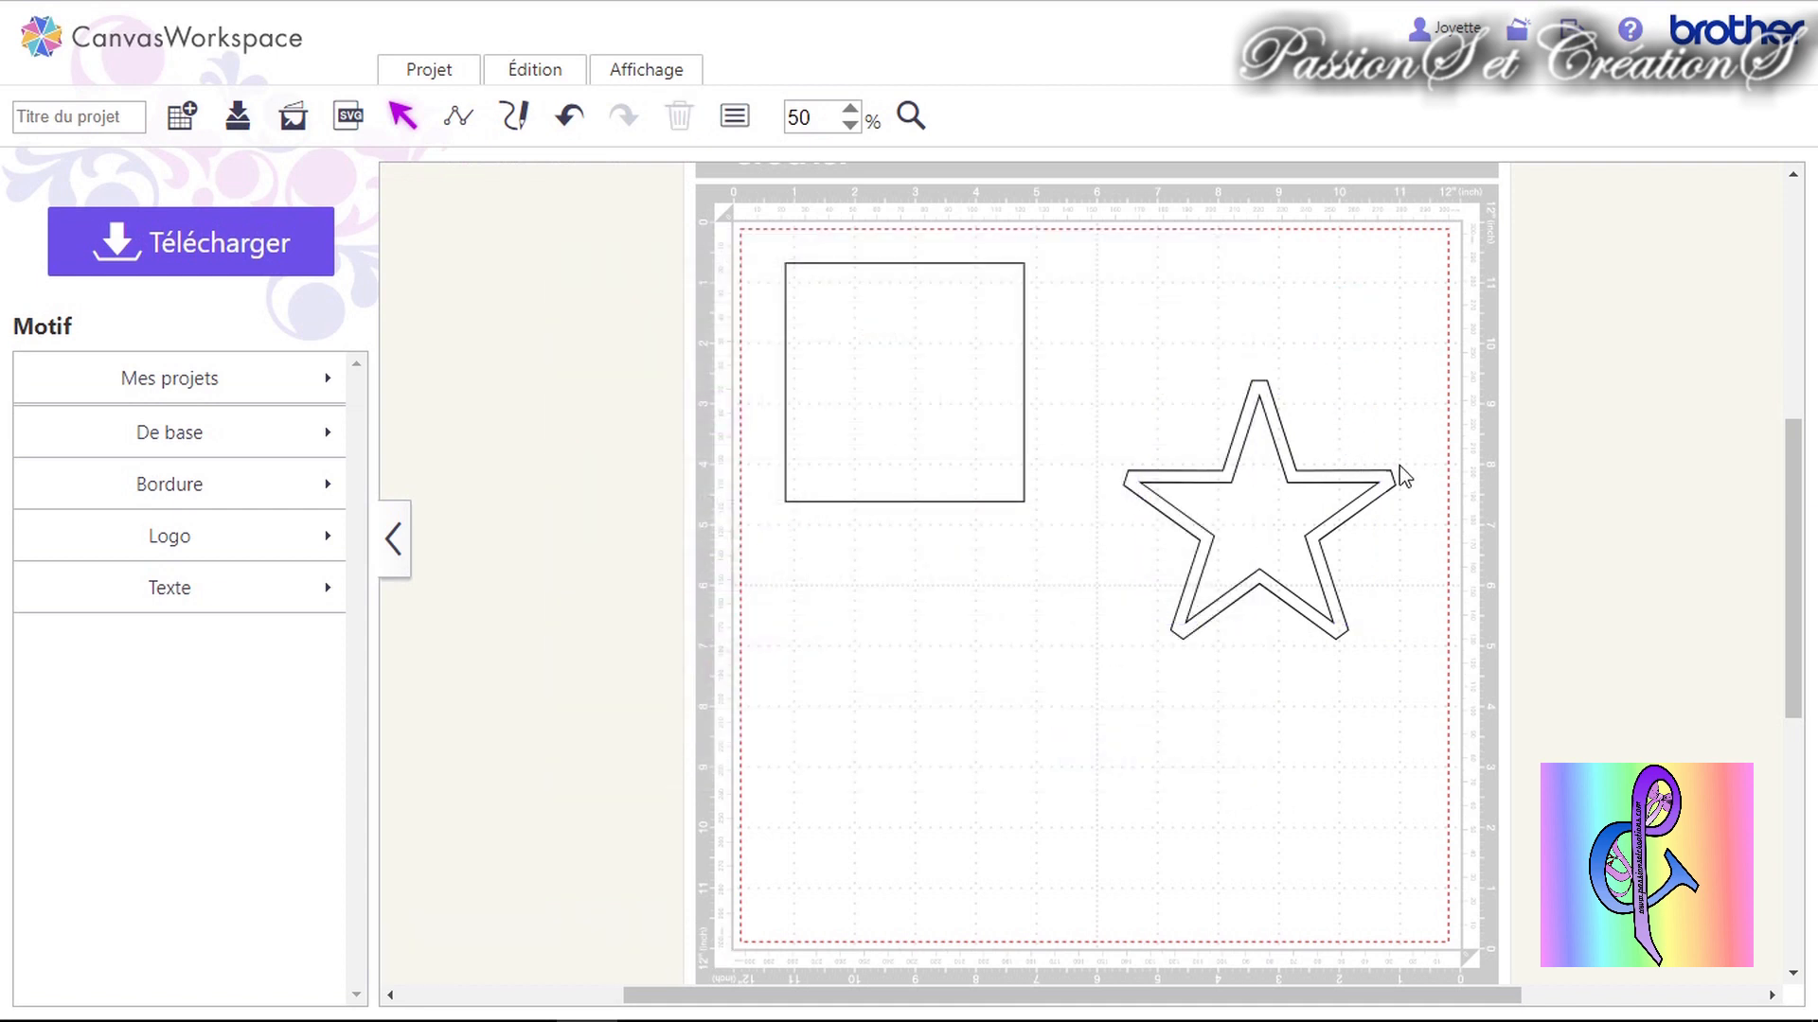
# Move the star and its bevelled offset outline together below the square, and return both to the right side of the mat.
pyautogui.moveTo(1286, 519); pyautogui.dragTo(1003, 734)
pyautogui.moveTo(1301, 551); pyautogui.dragTo(996, 720)
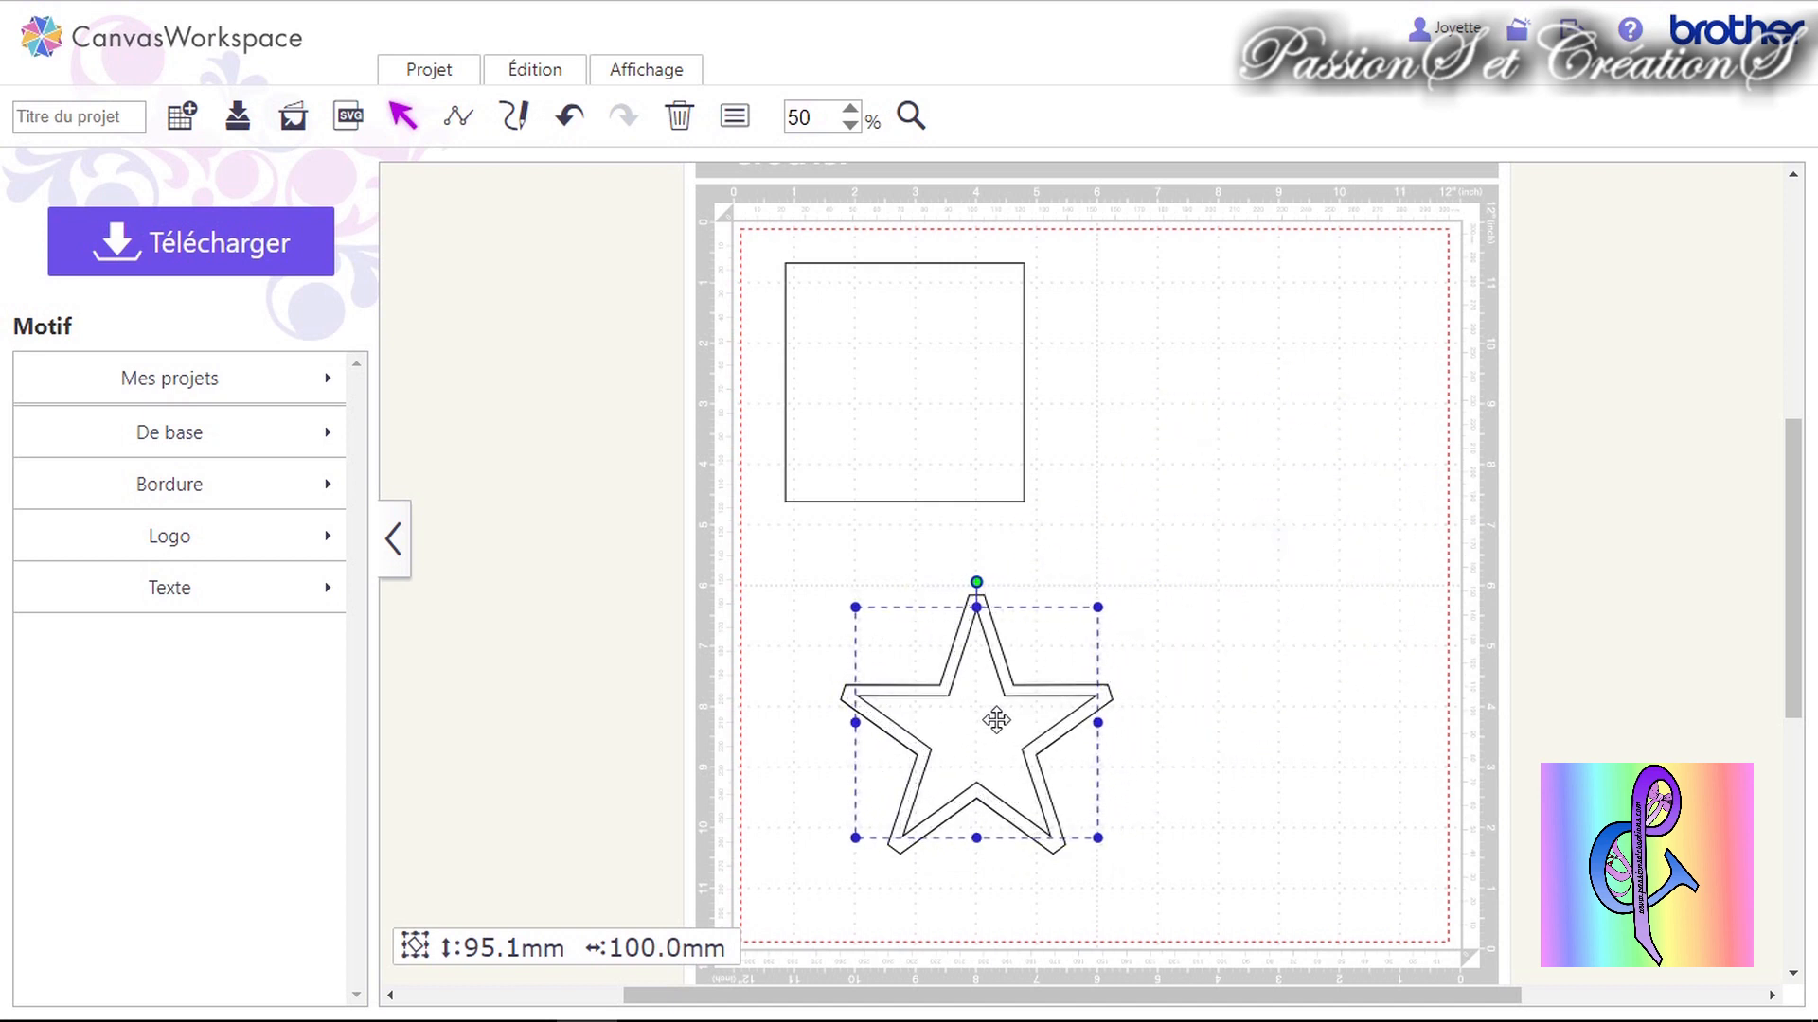
pyautogui.click(1259, 569)
pyautogui.moveTo(1196, 588); pyautogui.dragTo(914, 898)
pyautogui.moveTo(987, 745); pyautogui.dragTo(1230, 569)
pyautogui.click(1362, 338)
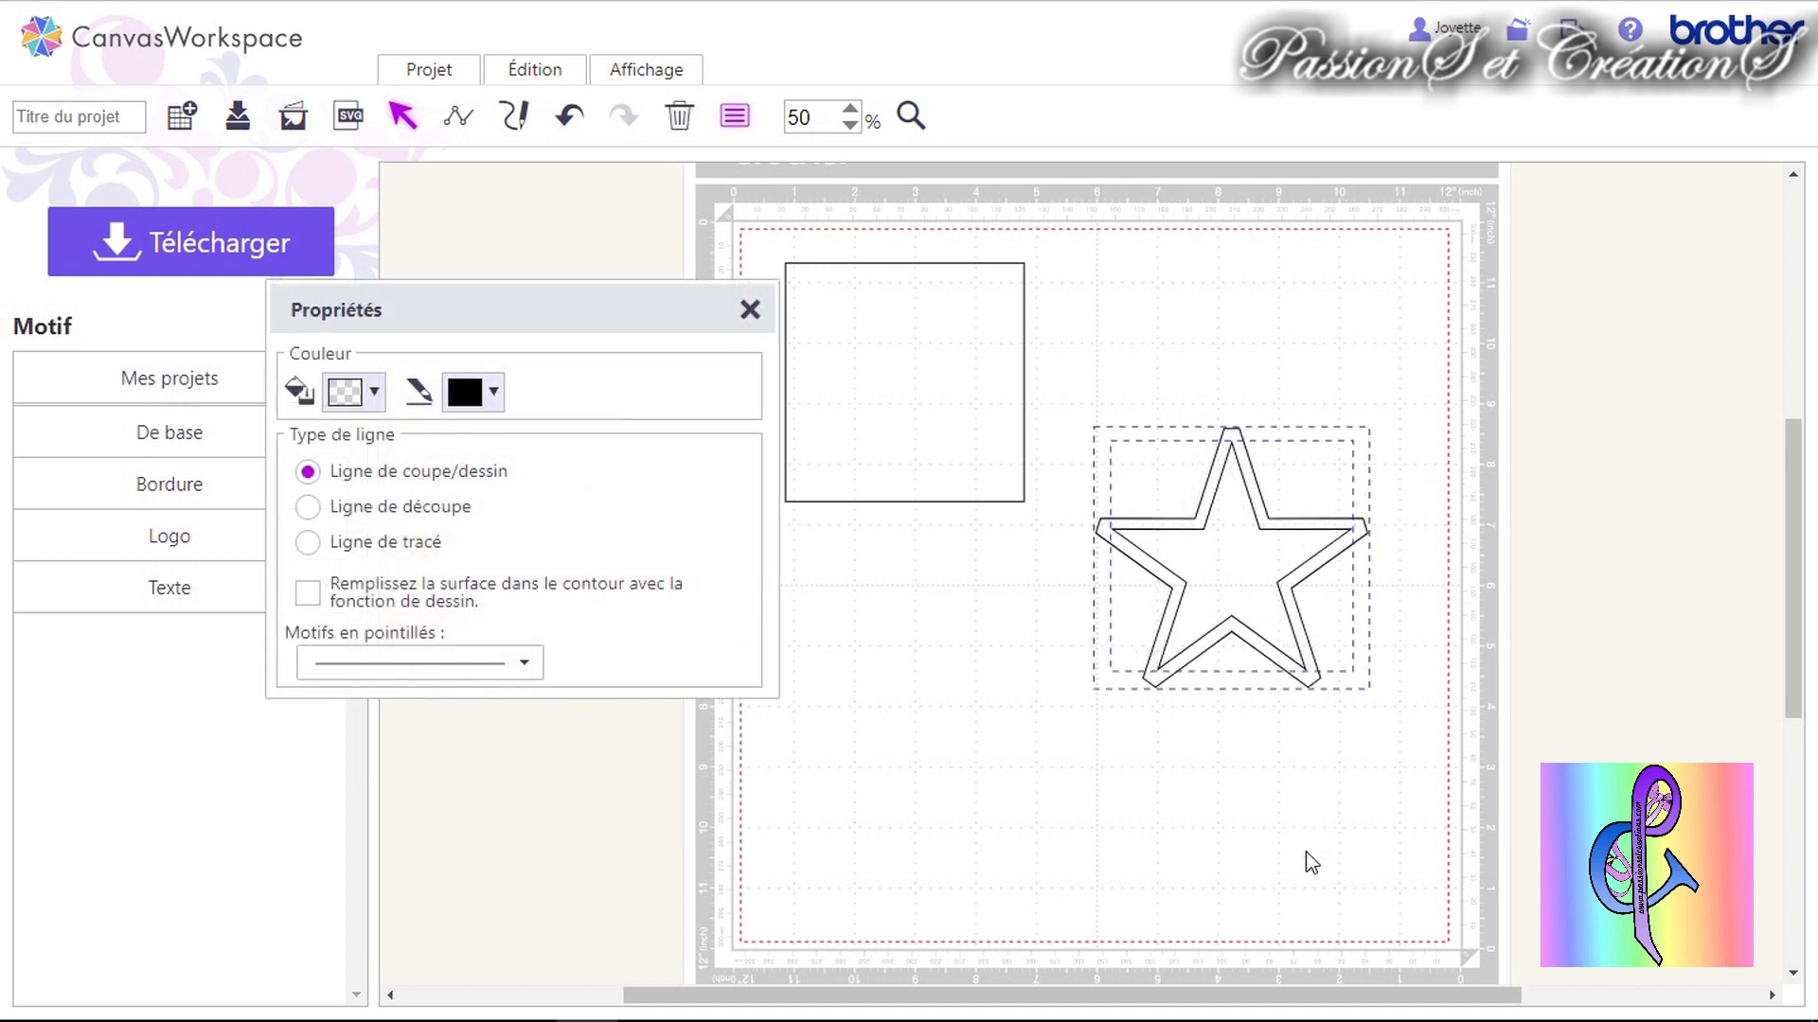
pyautogui.click(1307, 861)
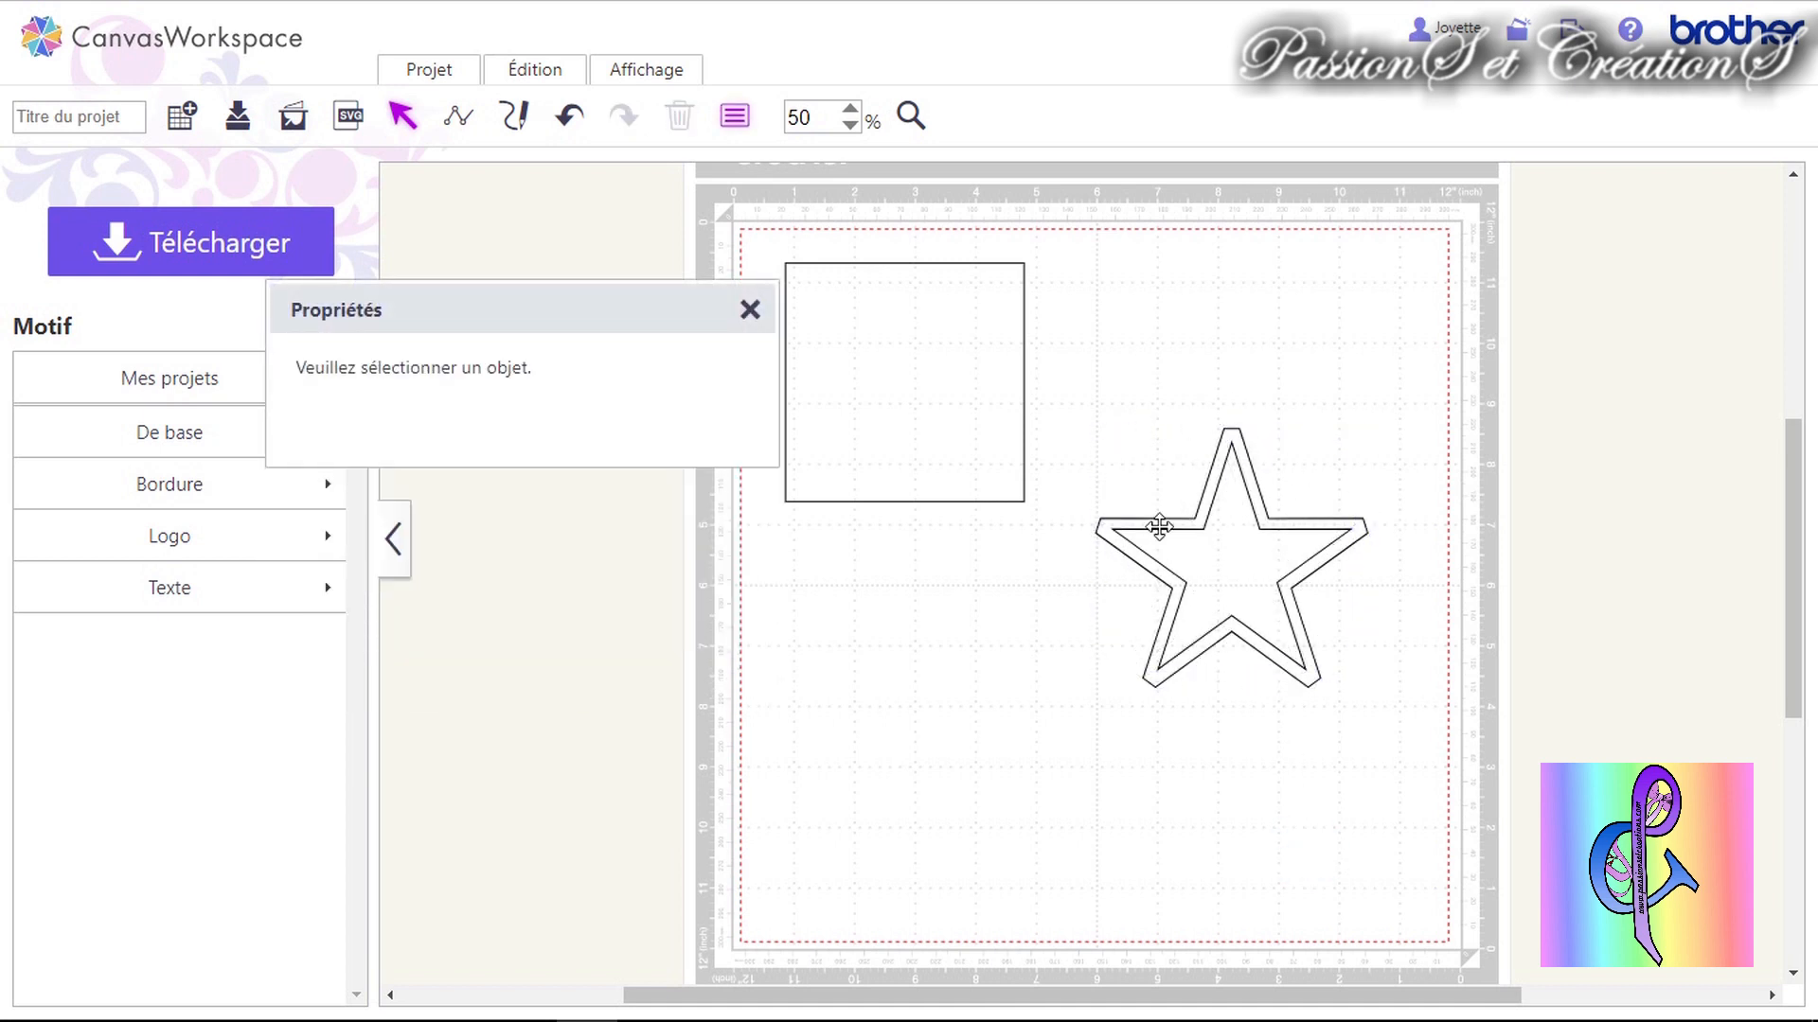
# Divide the overlapping star and bevelled offset outline, and move the inner star below the square.
pyautogui.moveTo(1292, 642); pyautogui.dragTo(1140, 426)
pyautogui.rightClick(1282, 616)
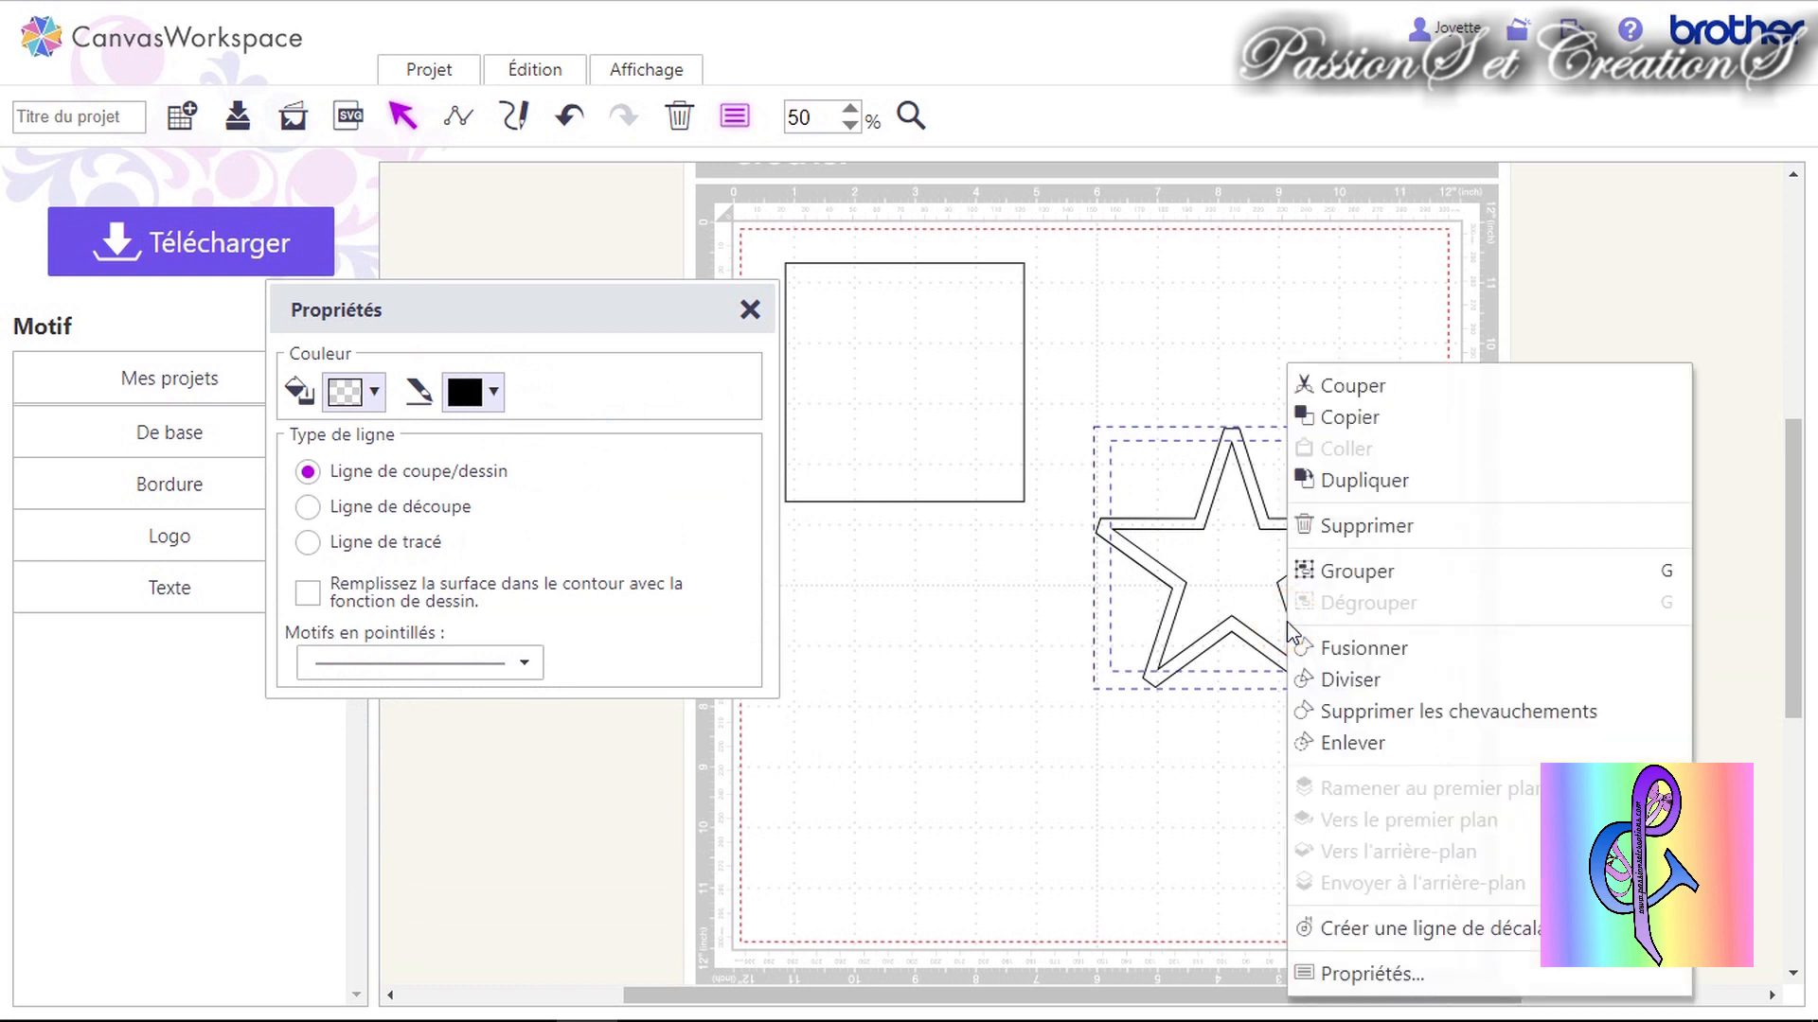
pyautogui.click(1337, 679)
pyautogui.moveTo(1230, 552); pyautogui.dragTo(904, 760)
# Move the bevelled star-shaped frame to the upper right of the mat and fill it with light blue.
pyautogui.click(1248, 532)
pyautogui.click(1251, 535)
pyautogui.moveTo(1252, 535); pyautogui.dragTo(1313, 378)
pyautogui.click(372, 577)
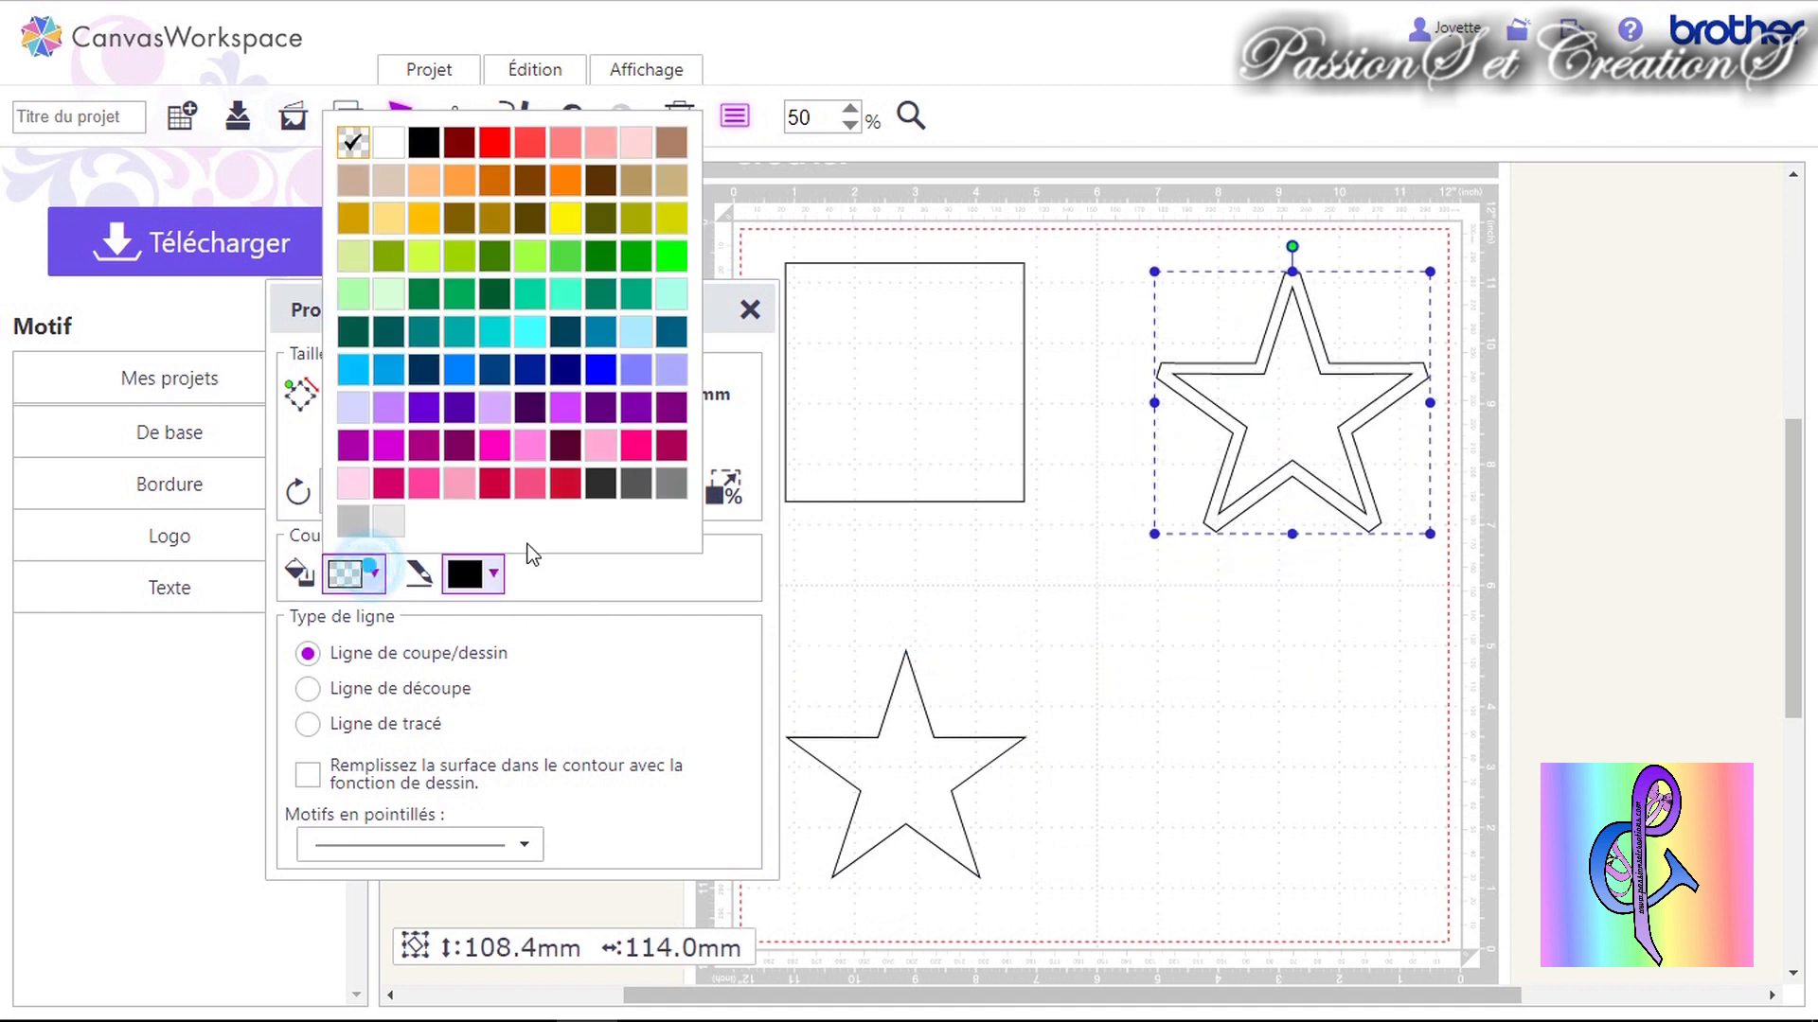
pyautogui.click(639, 322)
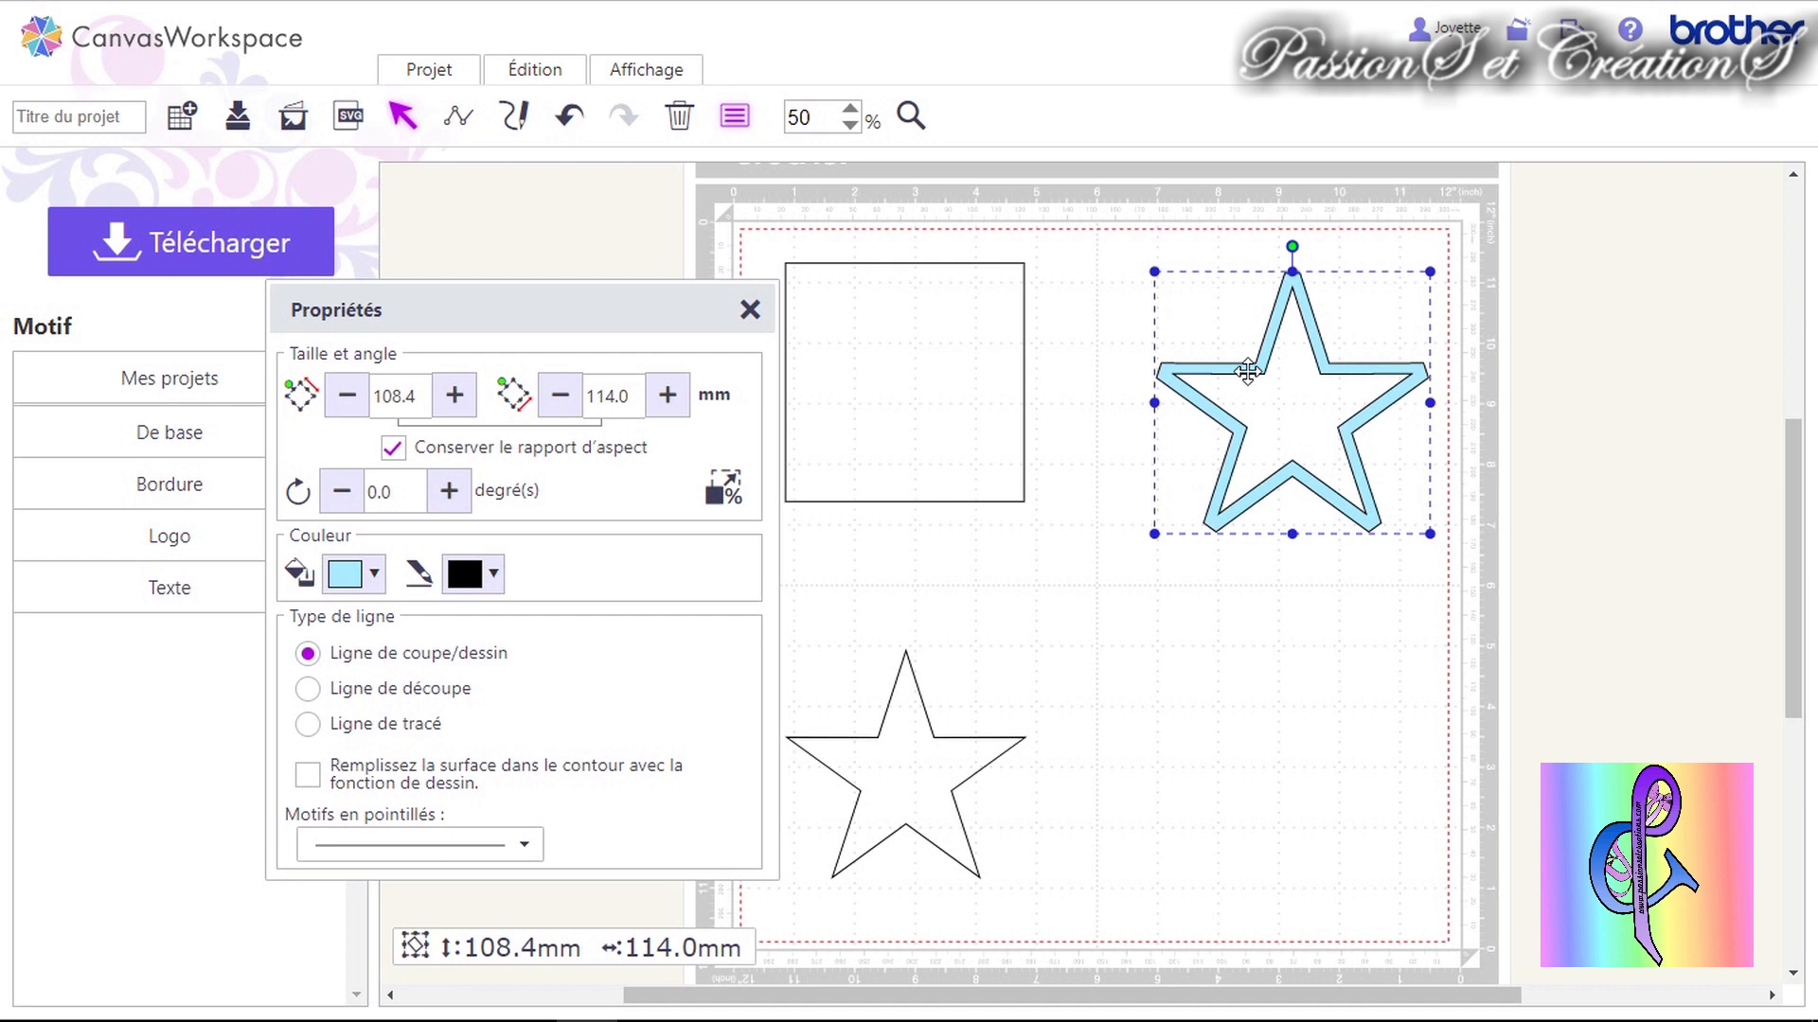
# Create a 5 mm outward offset line with rounded corners around the star below the square.
pyautogui.click(924, 727)
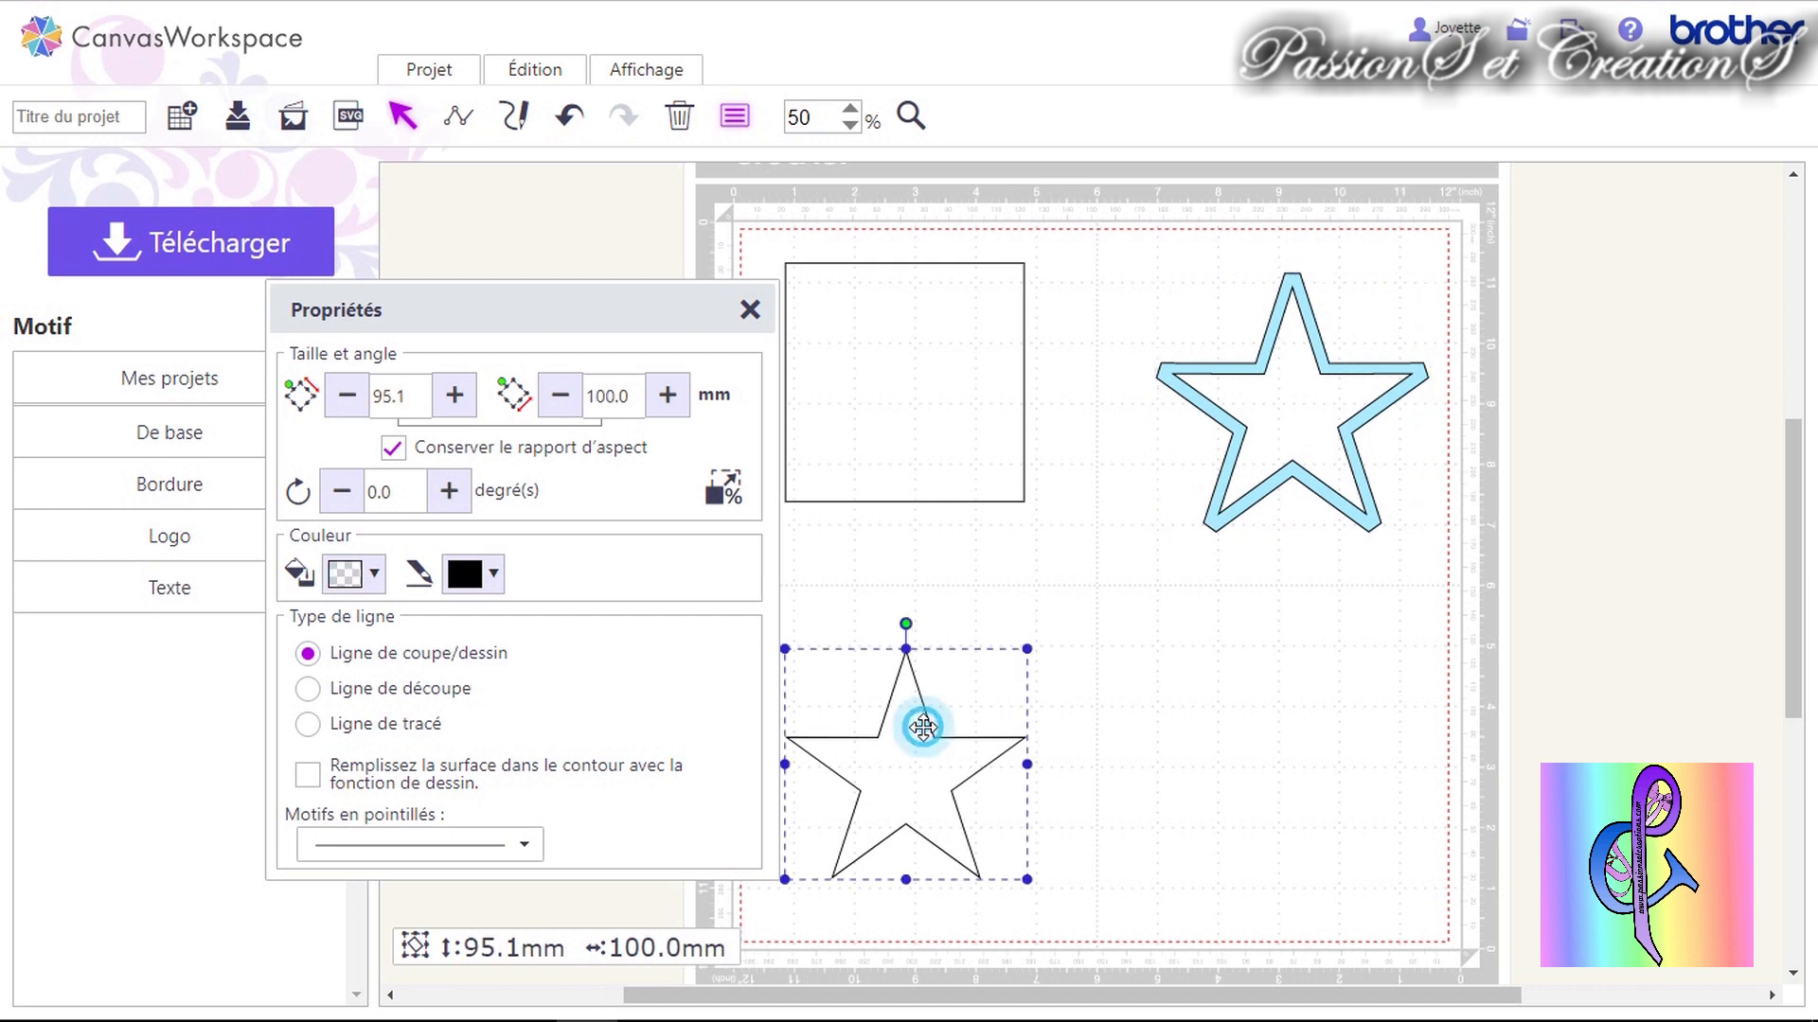
pyautogui.rightClick(922, 727)
pyautogui.click(1065, 914)
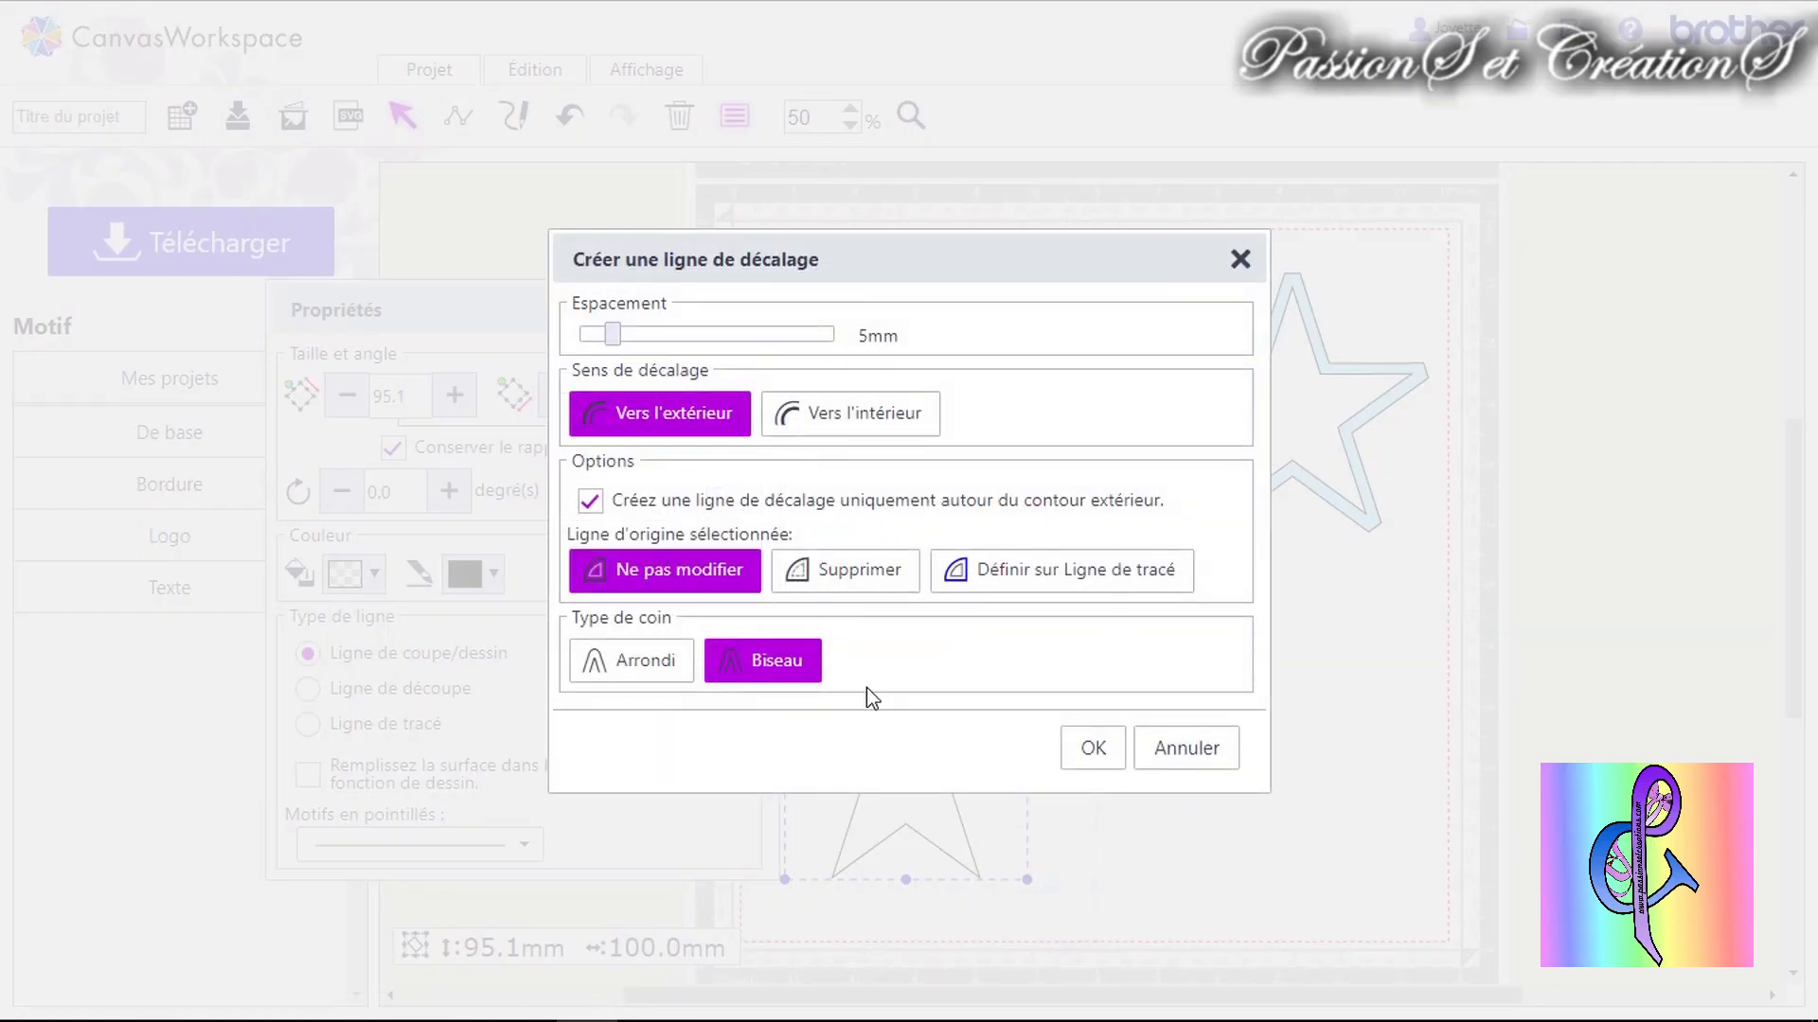
pyautogui.click(667, 663)
pyautogui.click(1088, 746)
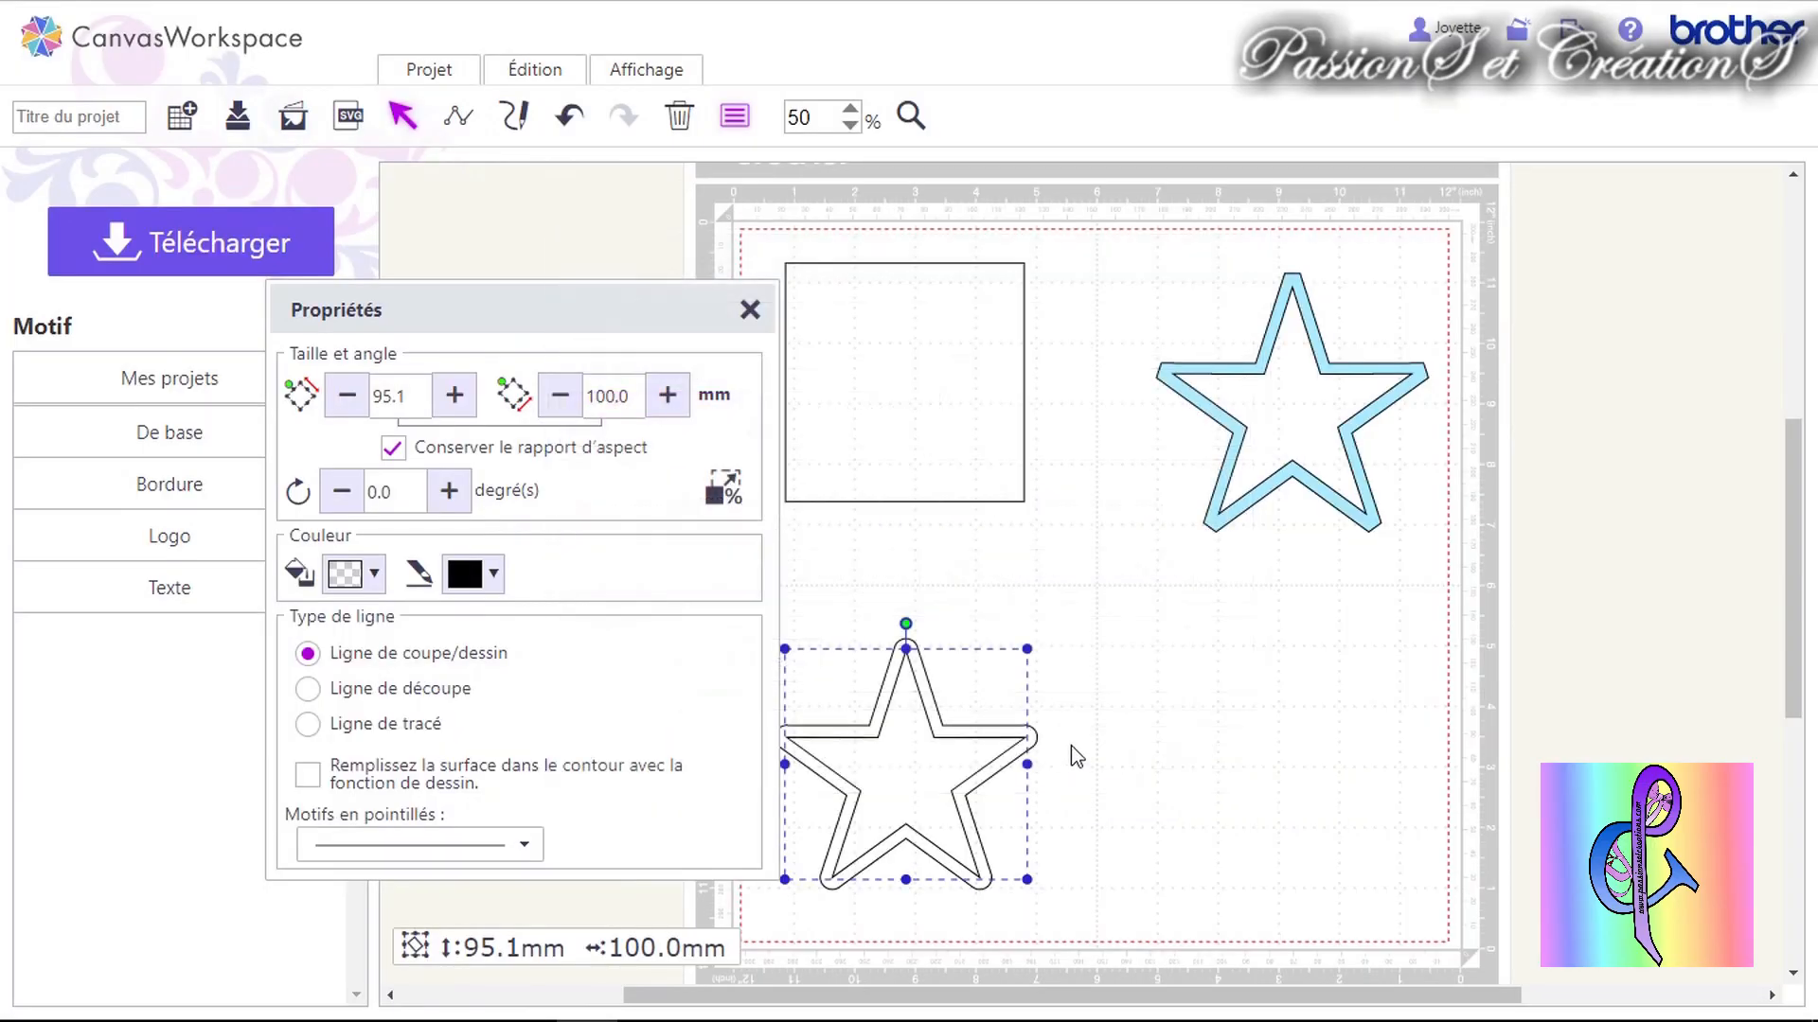
# Move the star and its rounded offset outline below the blue frame, and nudge the blue frame upward.
pyautogui.moveTo(1180, 674); pyautogui.dragTo(896, 840)
pyautogui.moveTo(928, 730); pyautogui.dragTo(1327, 673)
pyautogui.click(1051, 684)
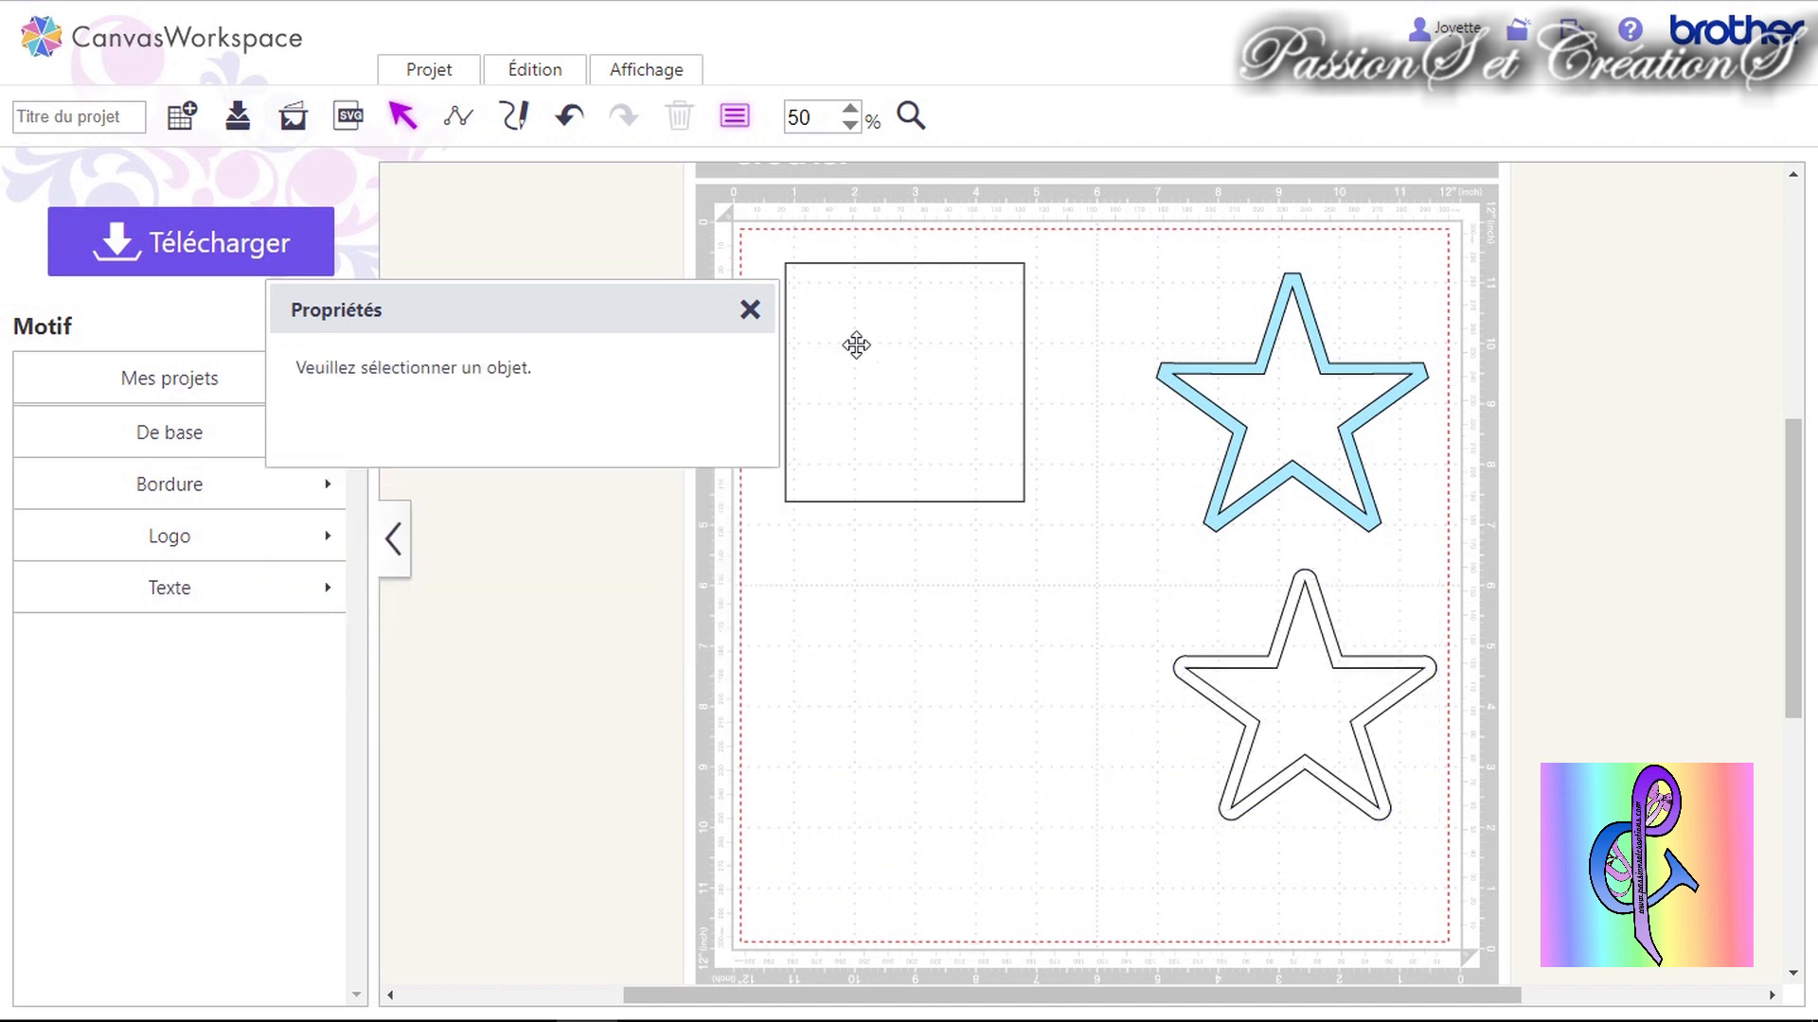
pyautogui.click(749, 317)
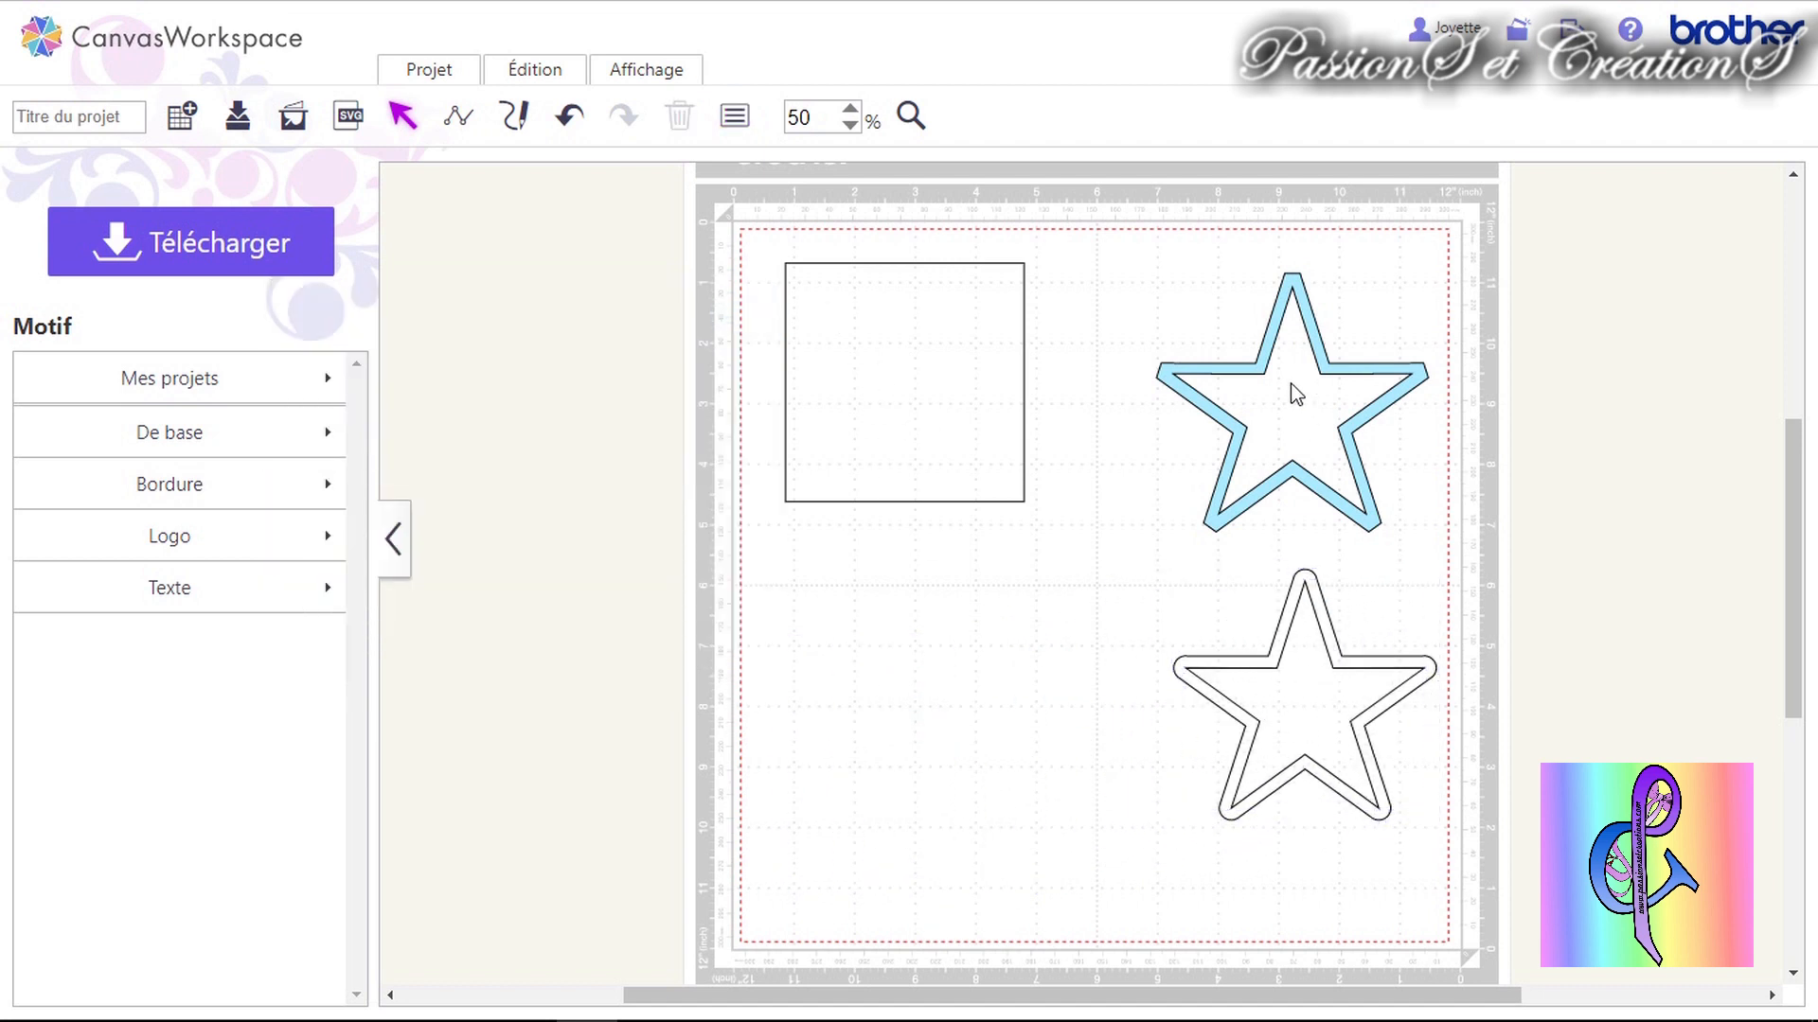
pyautogui.moveTo(1316, 340)
pyautogui.mouseDown()
pyautogui.moveTo(1326, 293)
pyautogui.moveTo(1321, 317)
pyautogui.mouseUp()
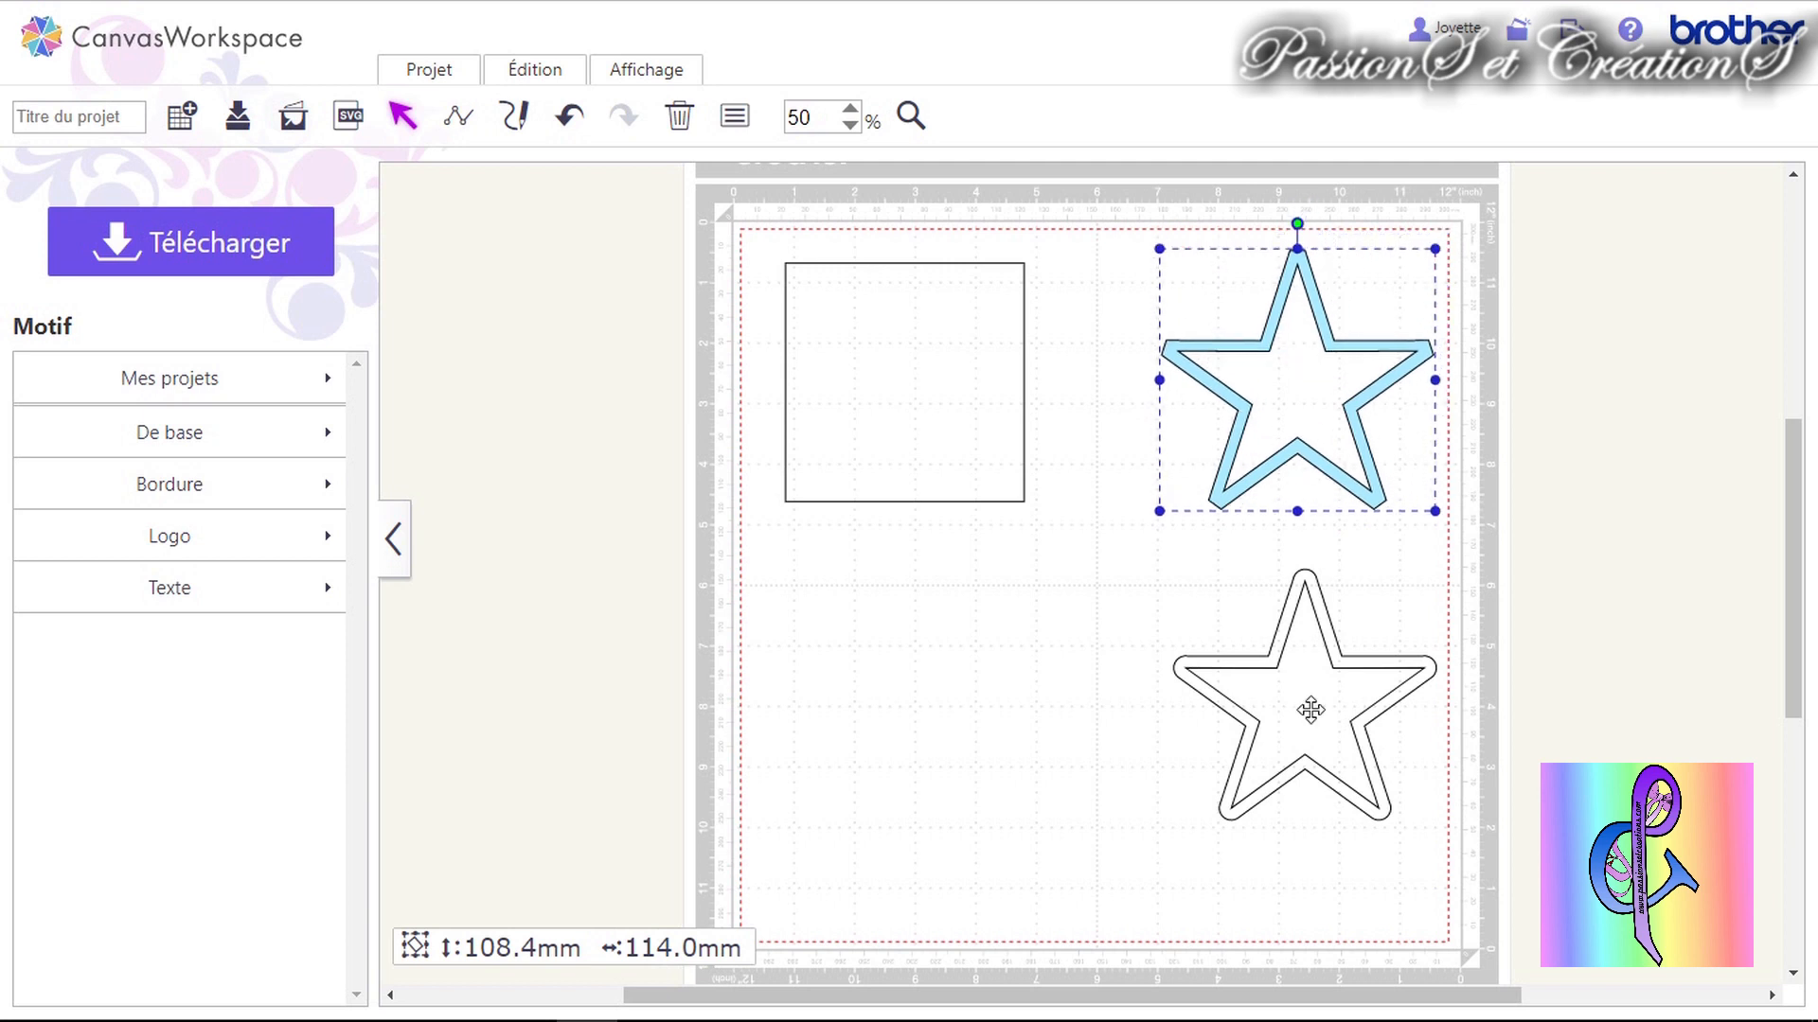
# Separate the rounded outline from the star, filling the outline with light blue and the star with dark blue.
pyautogui.moveTo(1214, 345); pyautogui.dragTo(1196, 346)
pyautogui.moveTo(1313, 700); pyautogui.dragTo(1002, 710)
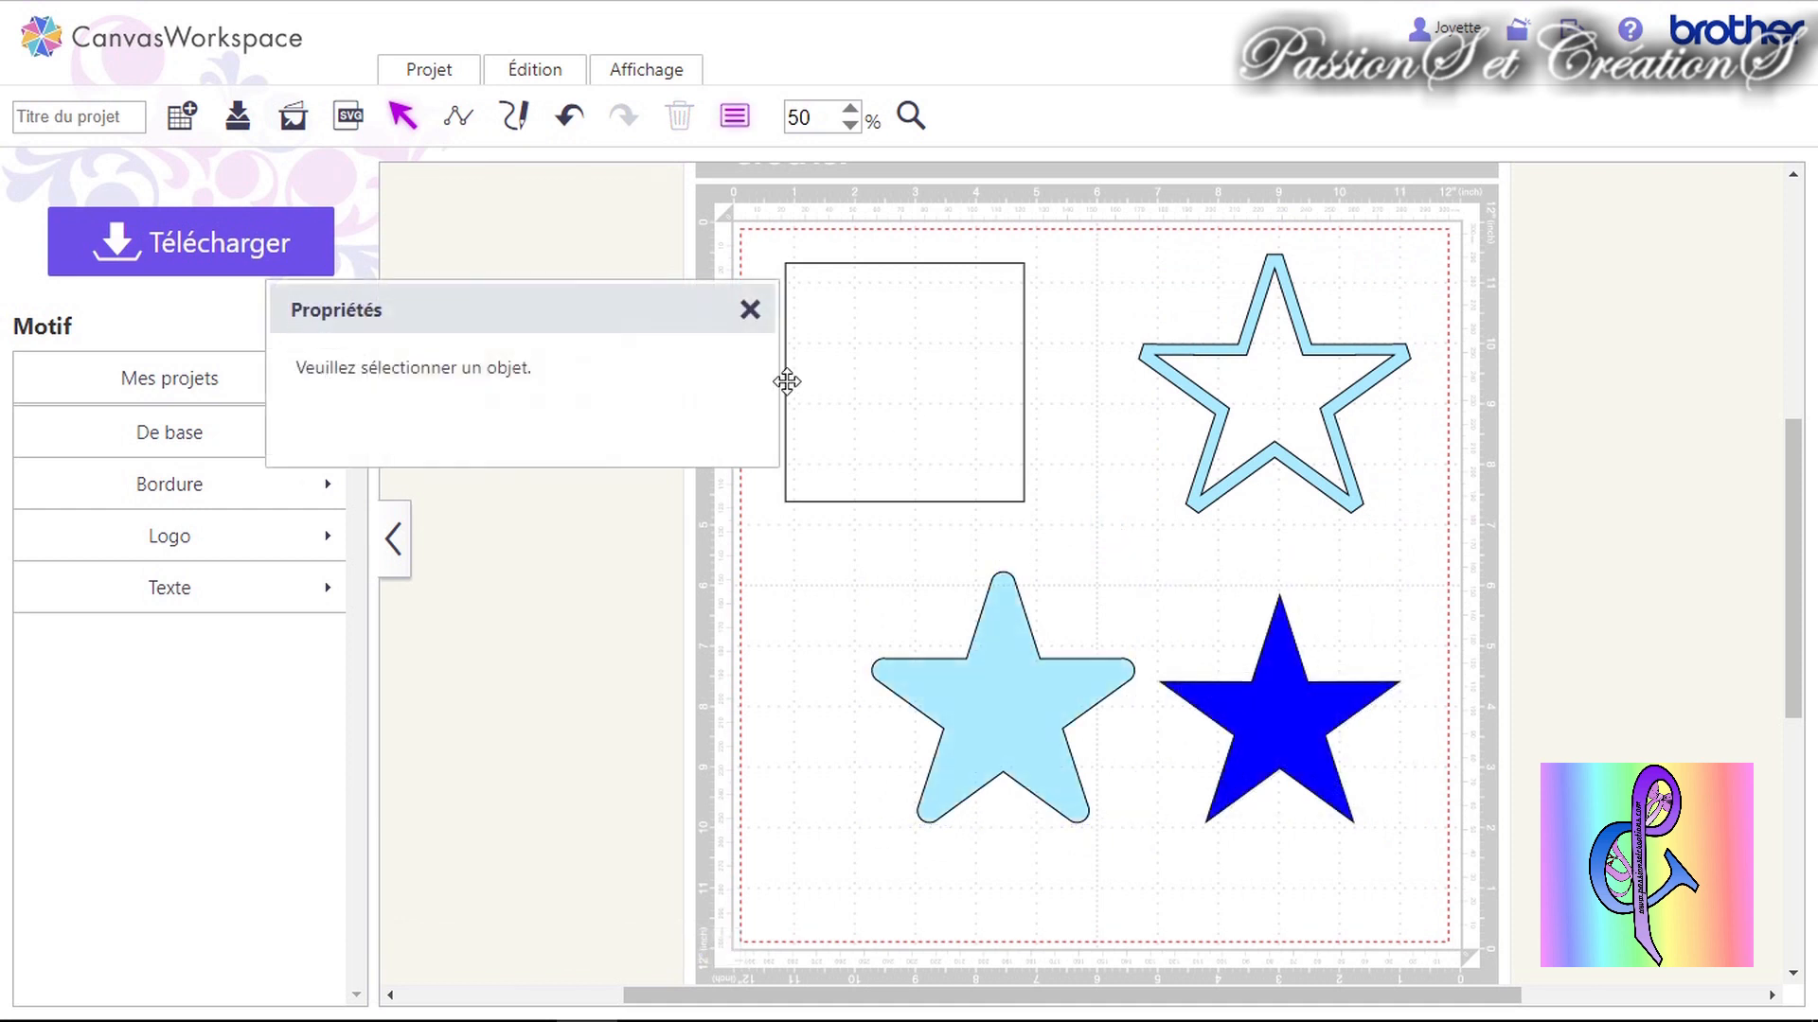
pyautogui.click(755, 315)
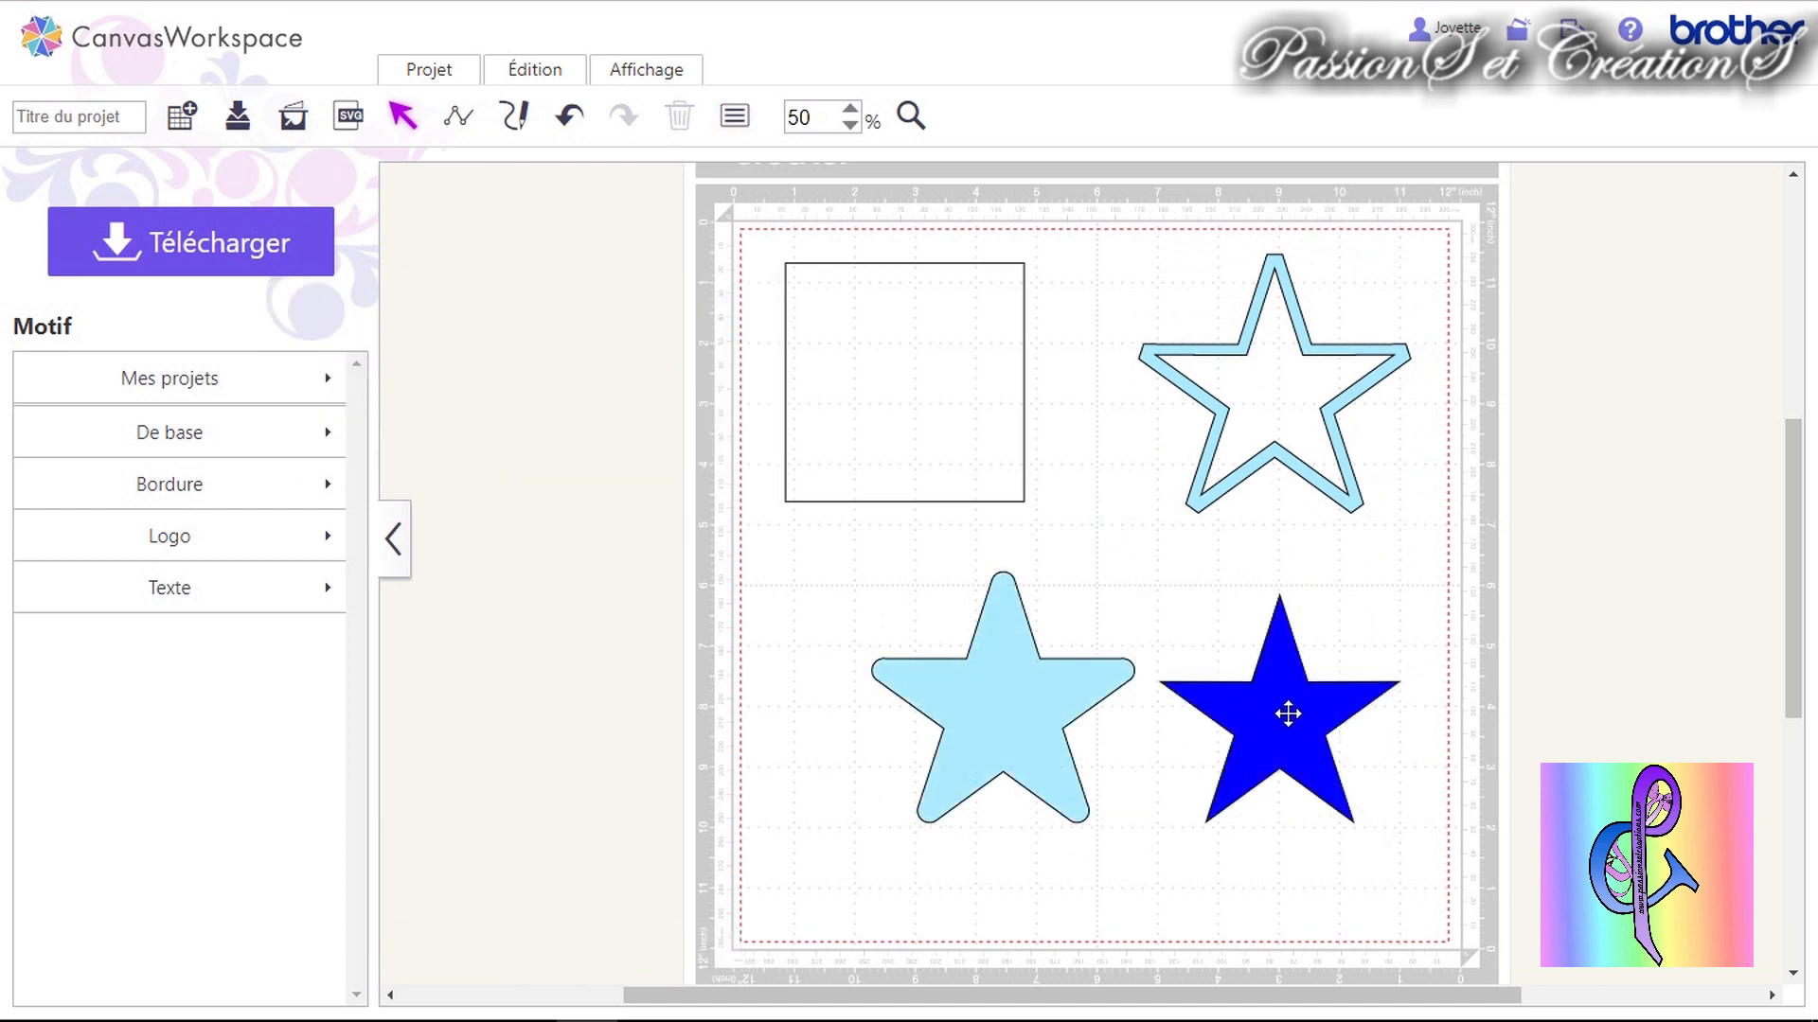
# Place the dark blue star inside the light blue rounded star outline.
pyautogui.moveTo(1291, 725); pyautogui.dragTo(1029, 689)
pyautogui.rightClick(1255, 725)
pyautogui.click(1331, 786)
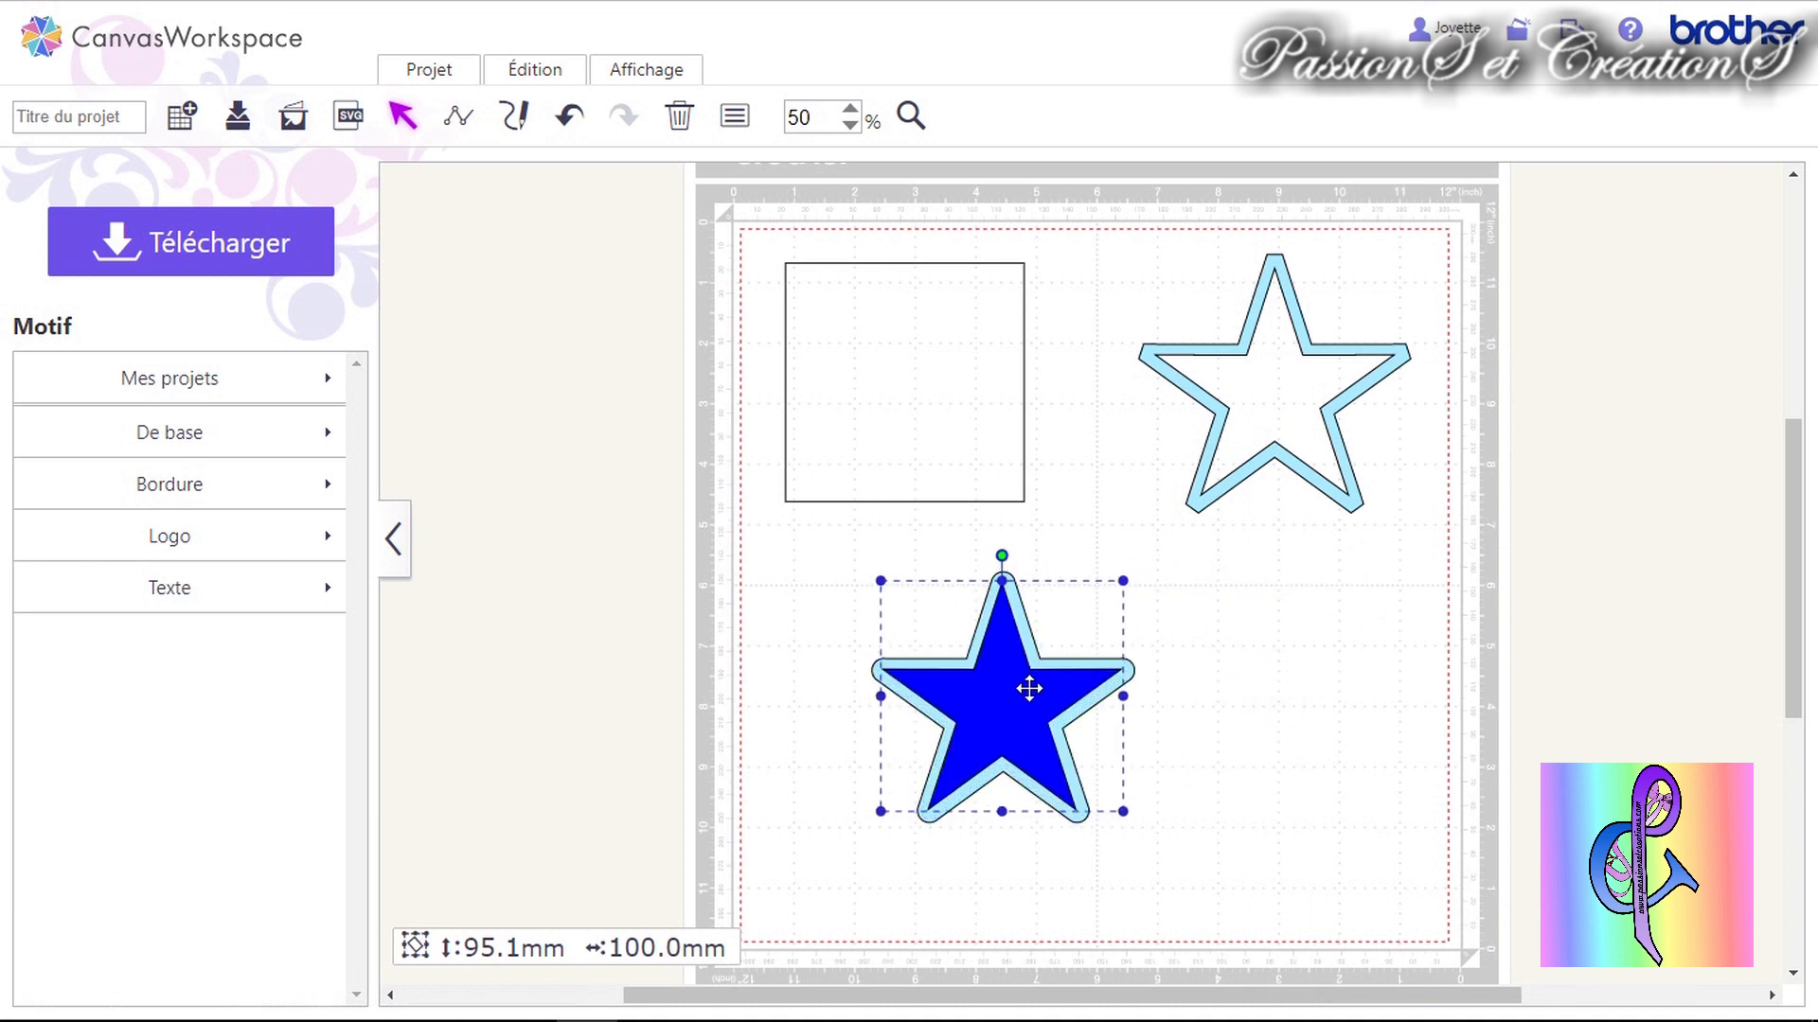
pyautogui.click(1269, 743)
# Move the blue star together with its rounded outline below the star-shaped frame, and move the frame down close to it.
pyautogui.moveTo(1250, 738); pyautogui.dragTo(912, 617)
pyautogui.moveTo(999, 671); pyautogui.dragTo(1288, 643)
pyautogui.click(1003, 652)
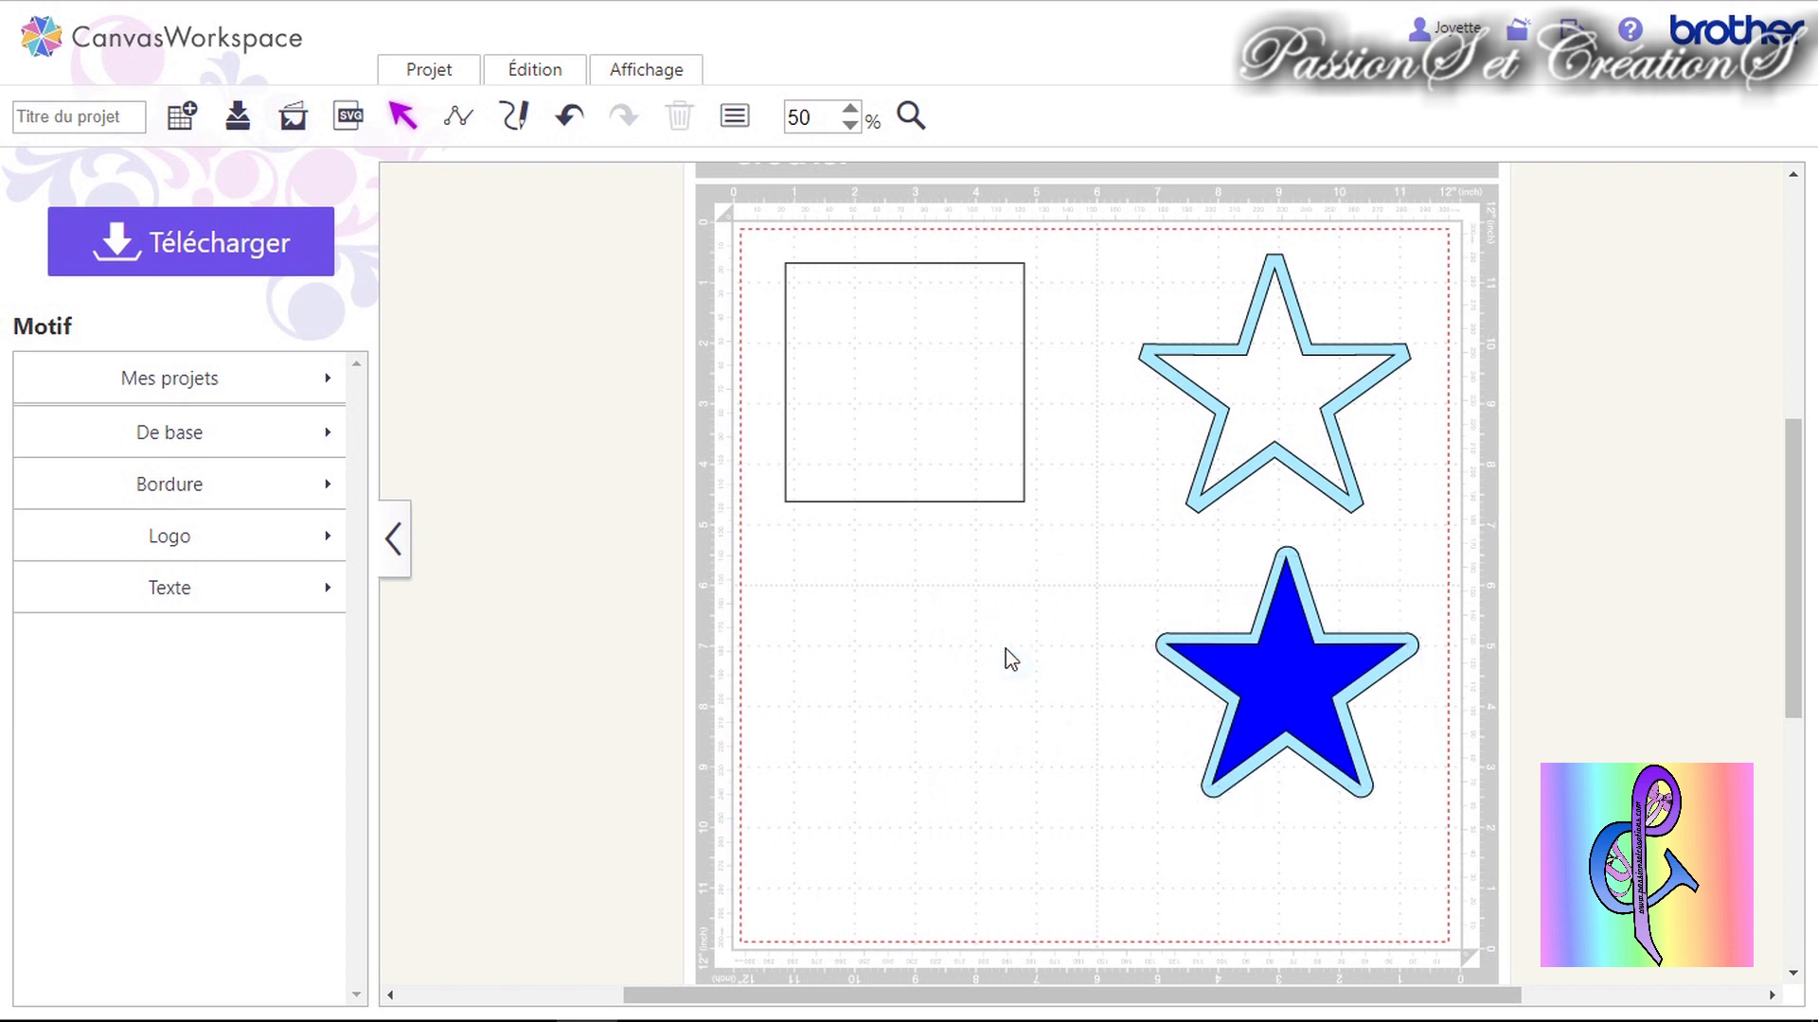
pyautogui.click(1005, 650)
pyautogui.moveTo(1328, 349); pyautogui.dragTo(1347, 409)
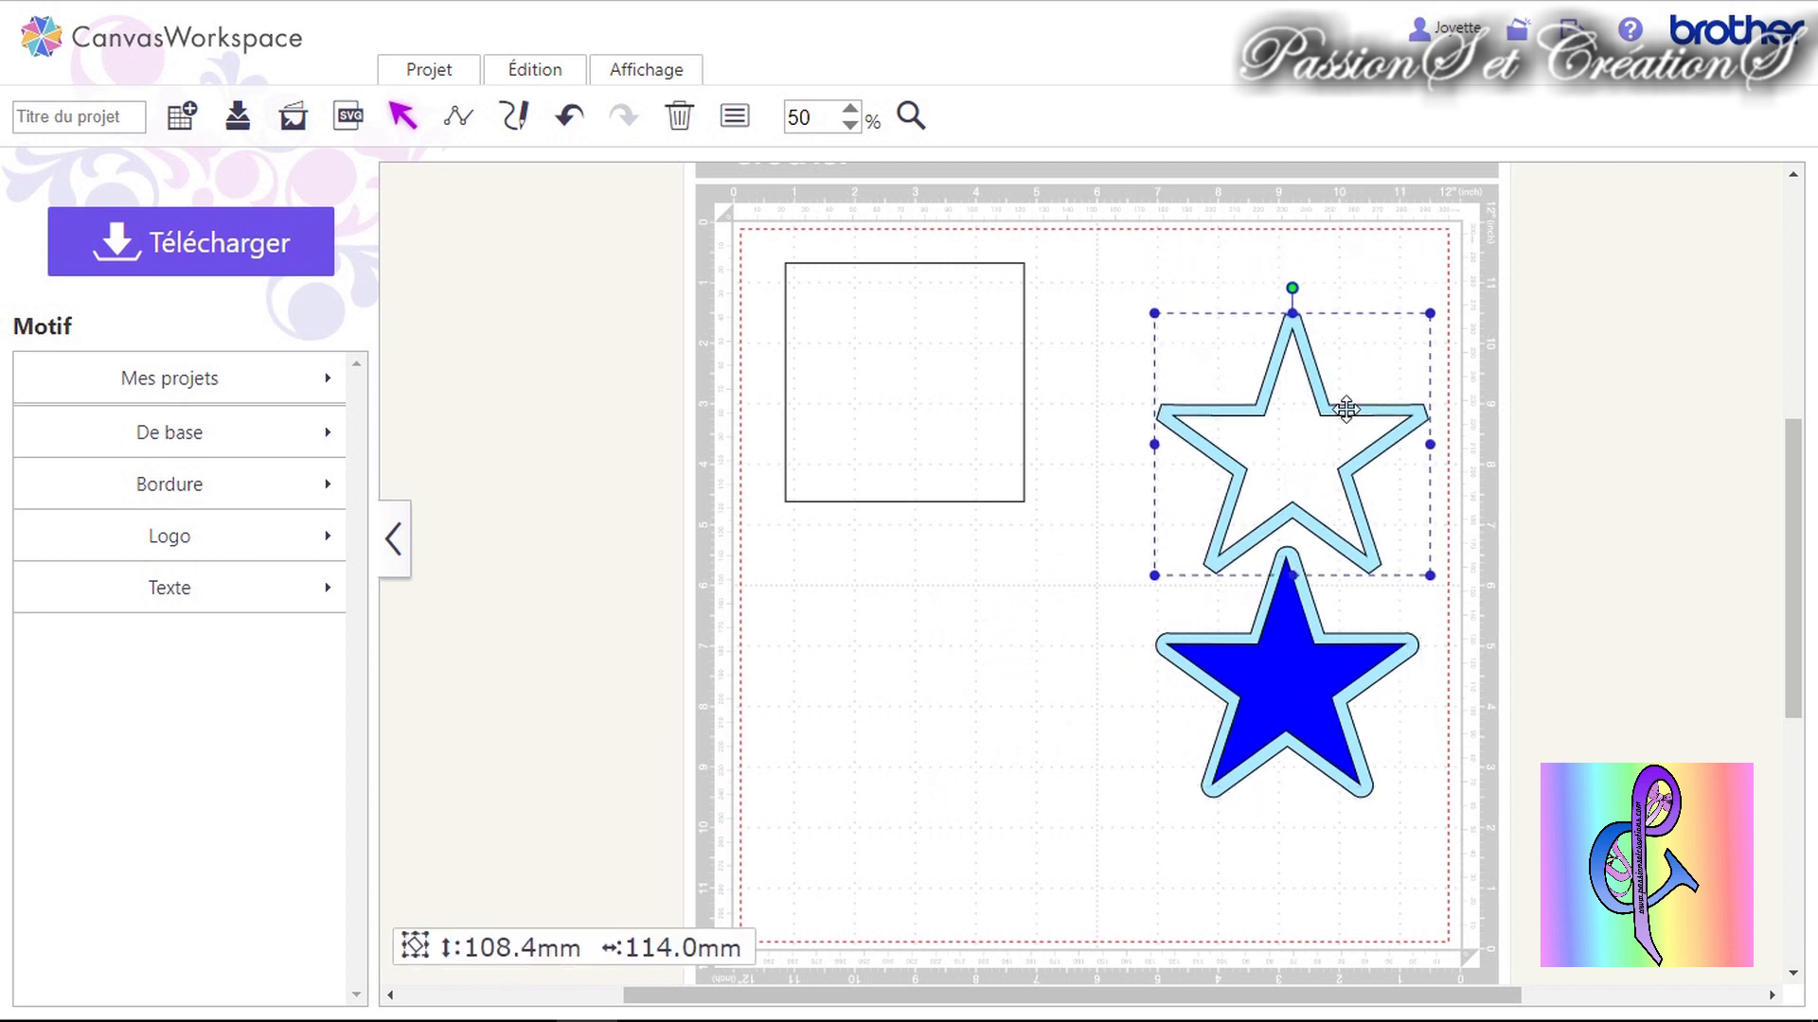
pyautogui.click(1047, 653)
# Insert a text object in the first bold font below the square and open it for editing.
pyautogui.click(286, 604)
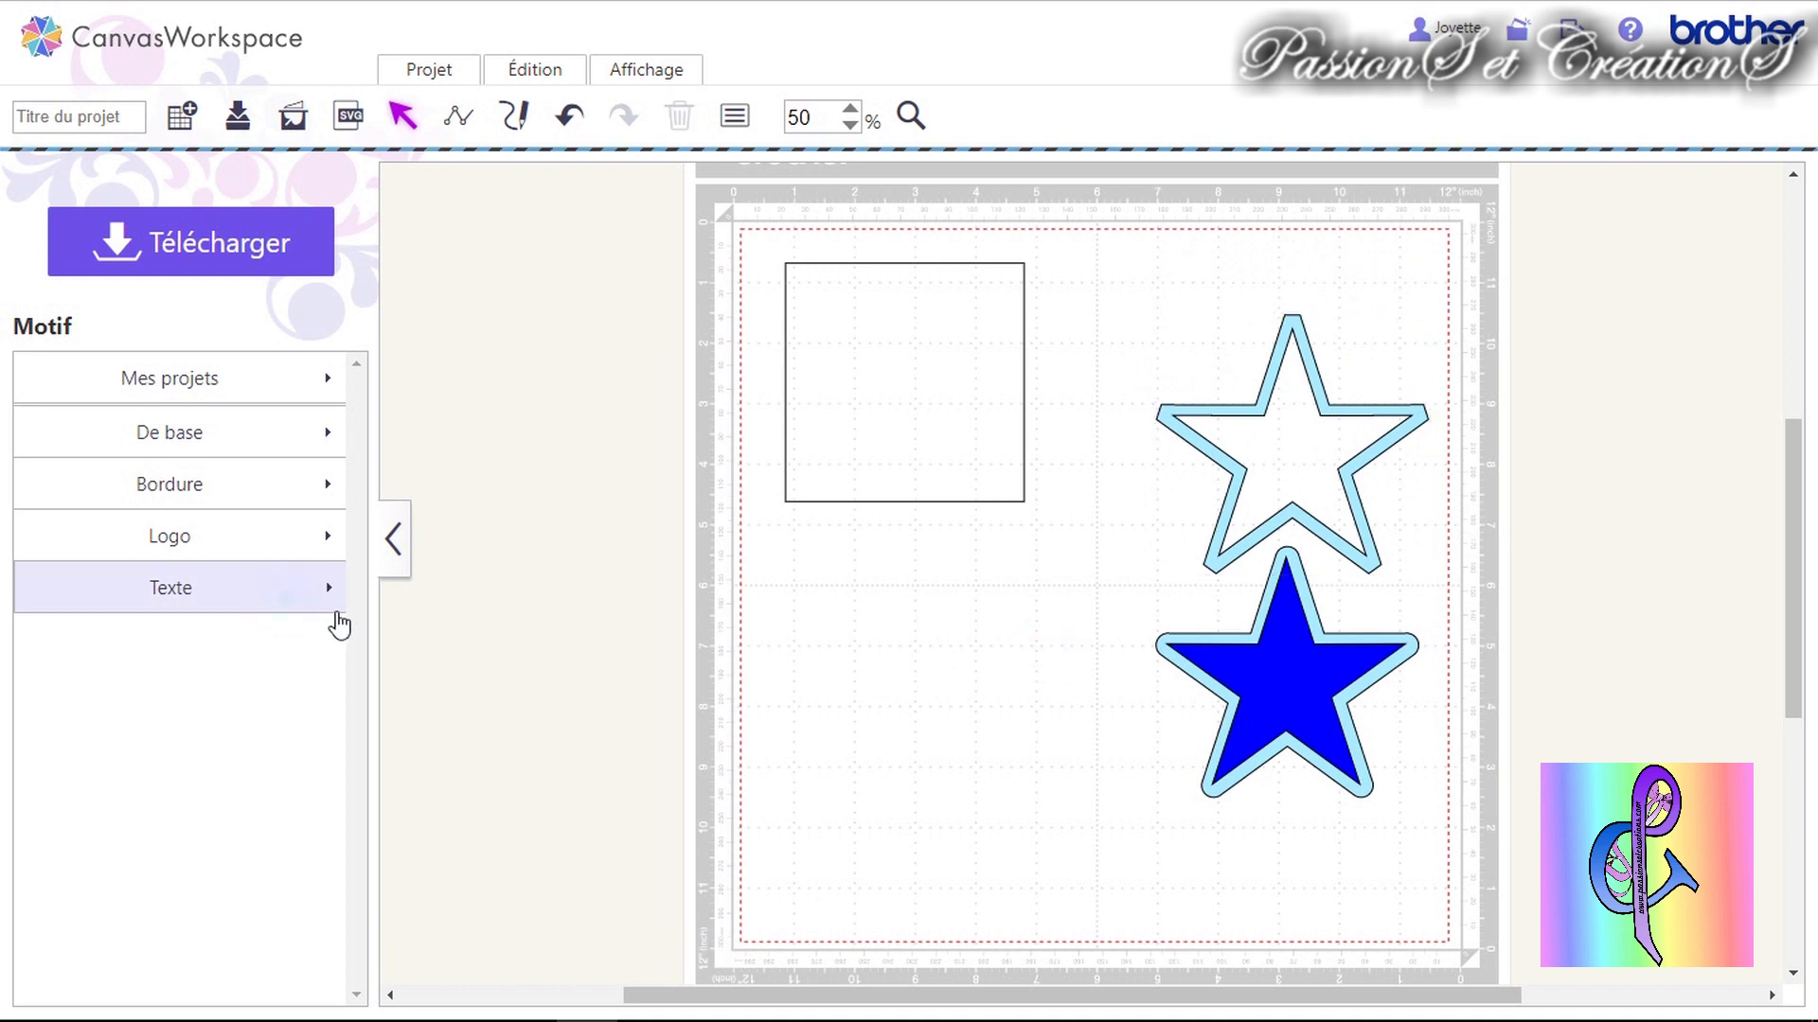
pyautogui.click(57, 436)
pyautogui.moveTo(885, 310); pyautogui.dragTo(864, 698)
pyautogui.doubleClick(978, 690)
pyautogui.click(1042, 699)
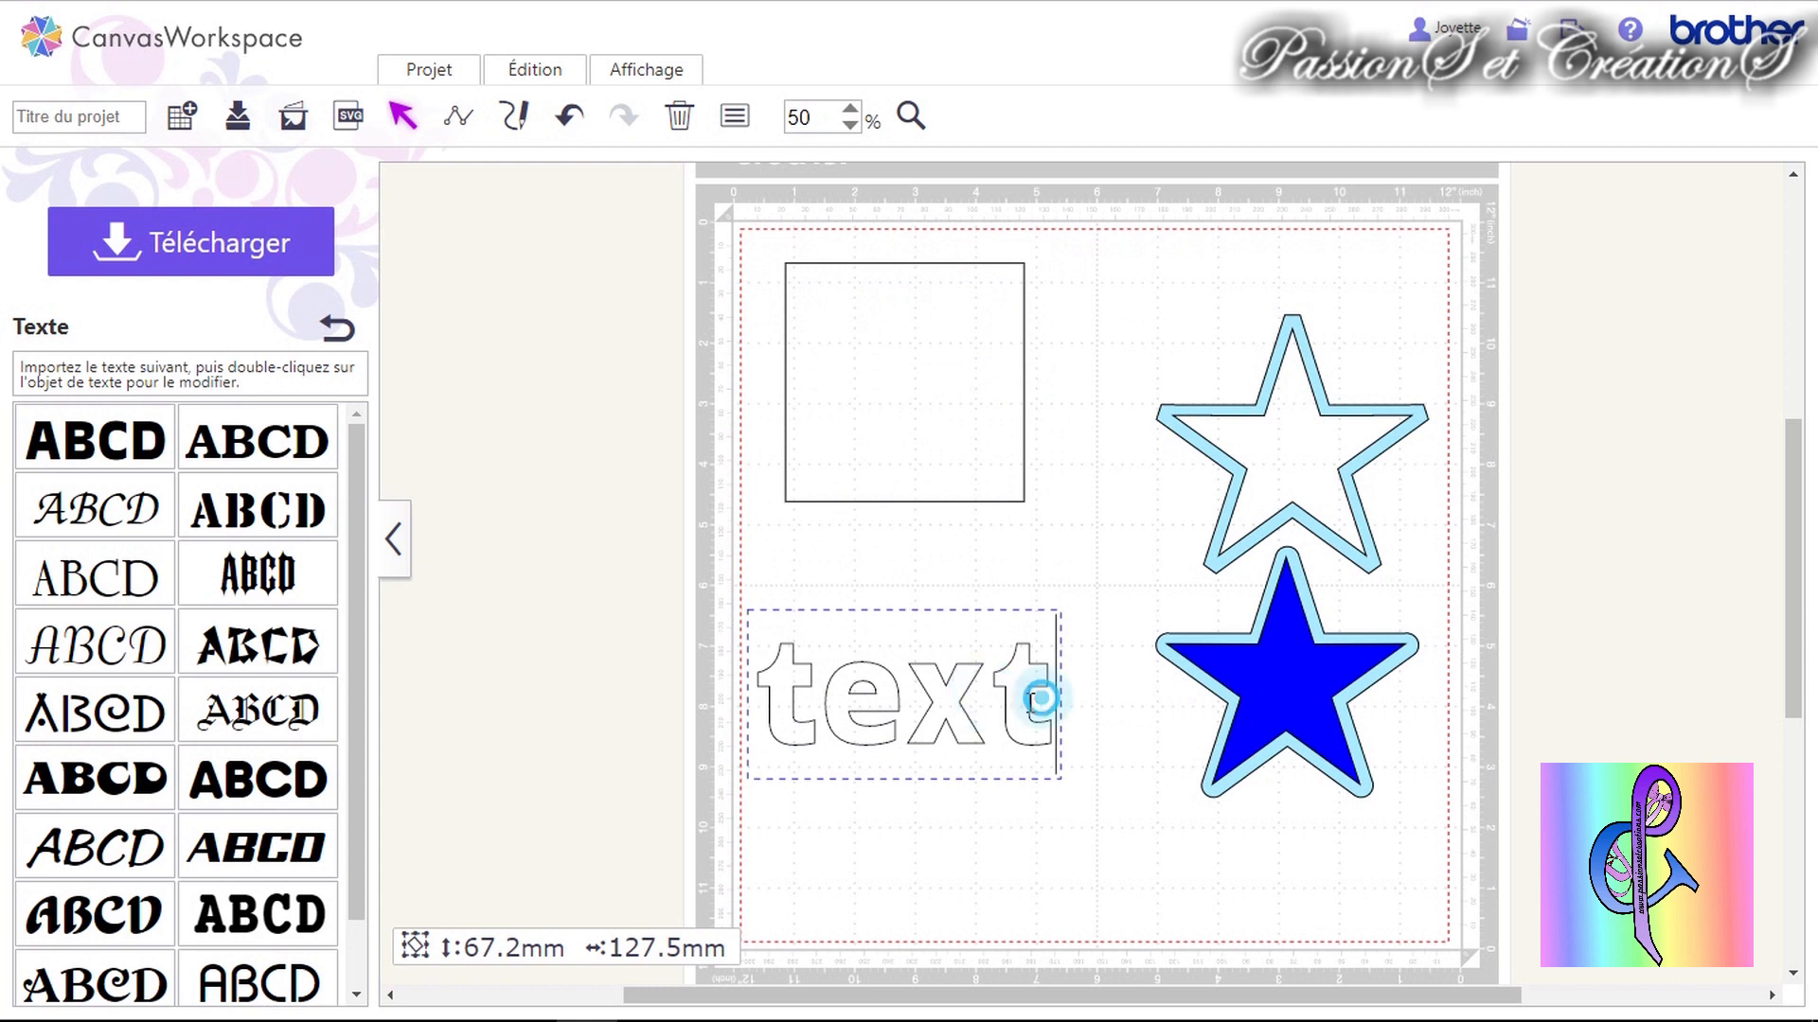
# Change the text to "bonjour" and scale it down to about 152 mm wide and 44 mm high below the square.
pyautogui.hotkey('ctrl', 'a')
pyautogui.write('bonjour')
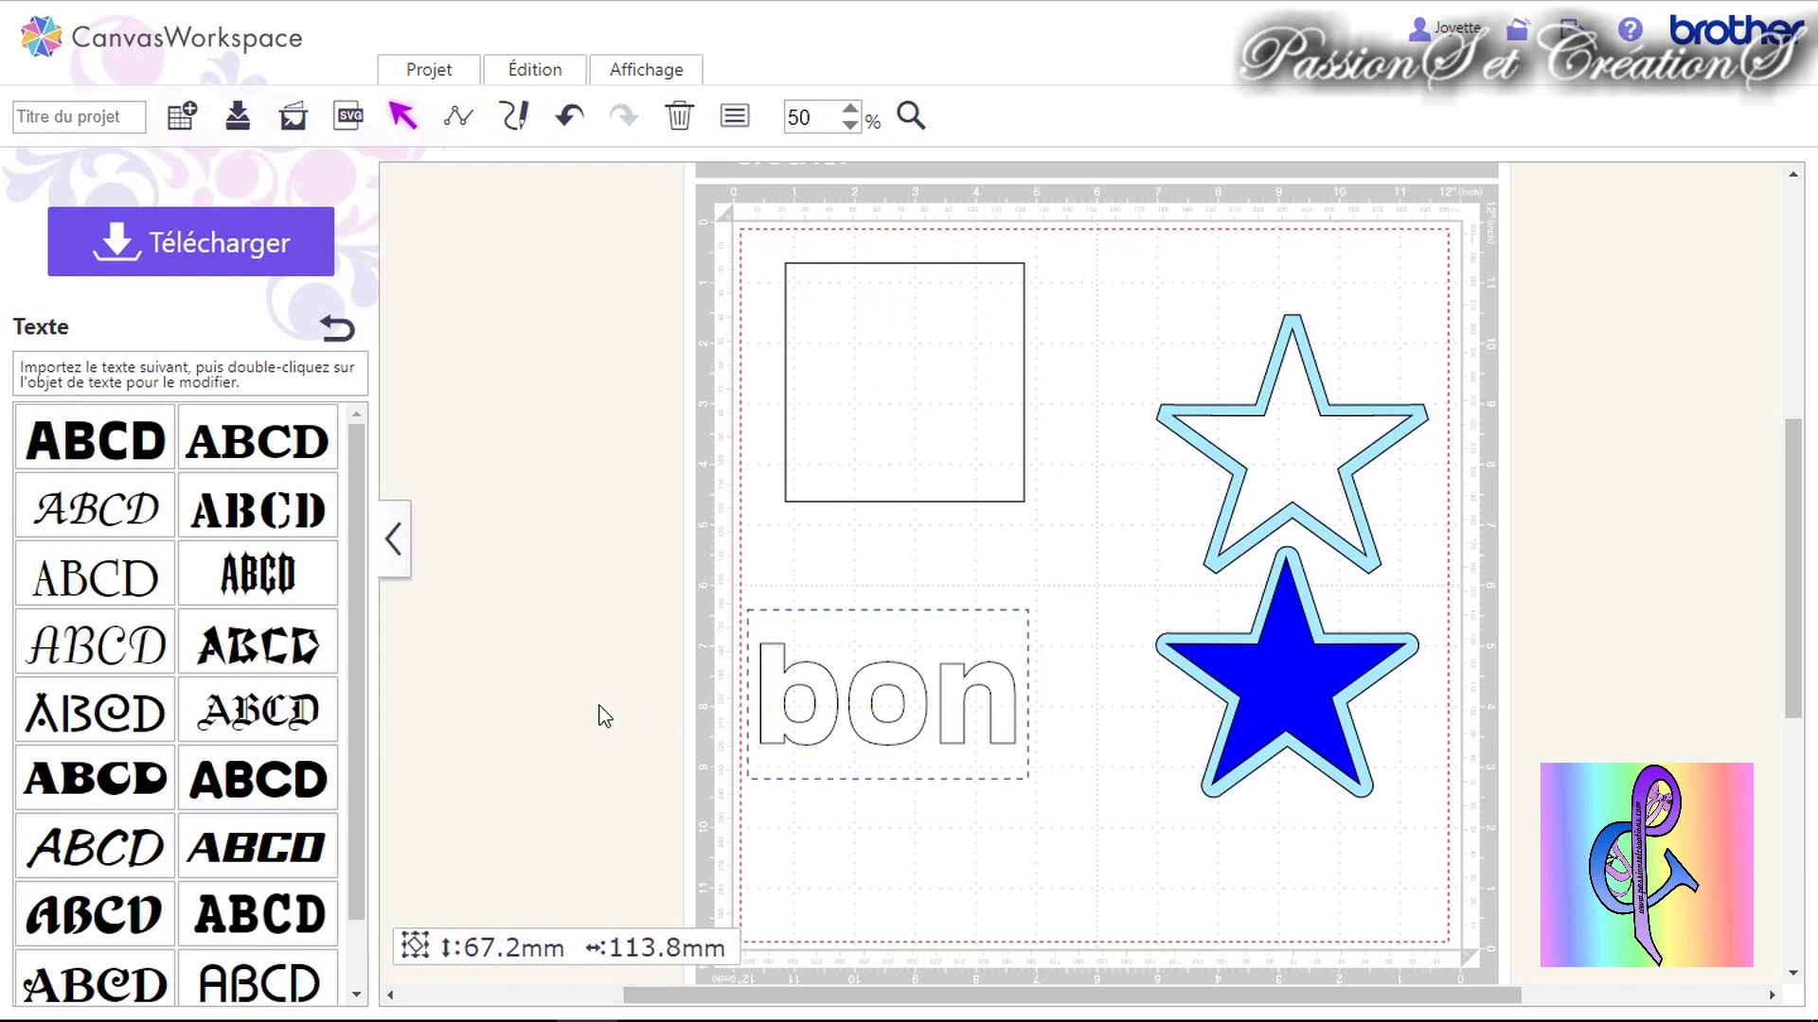
pyautogui.click(1001, 579)
pyautogui.moveTo(1031, 697); pyautogui.dragTo(938, 697)
pyautogui.moveTo(1219, 782); pyautogui.dragTo(1058, 699)
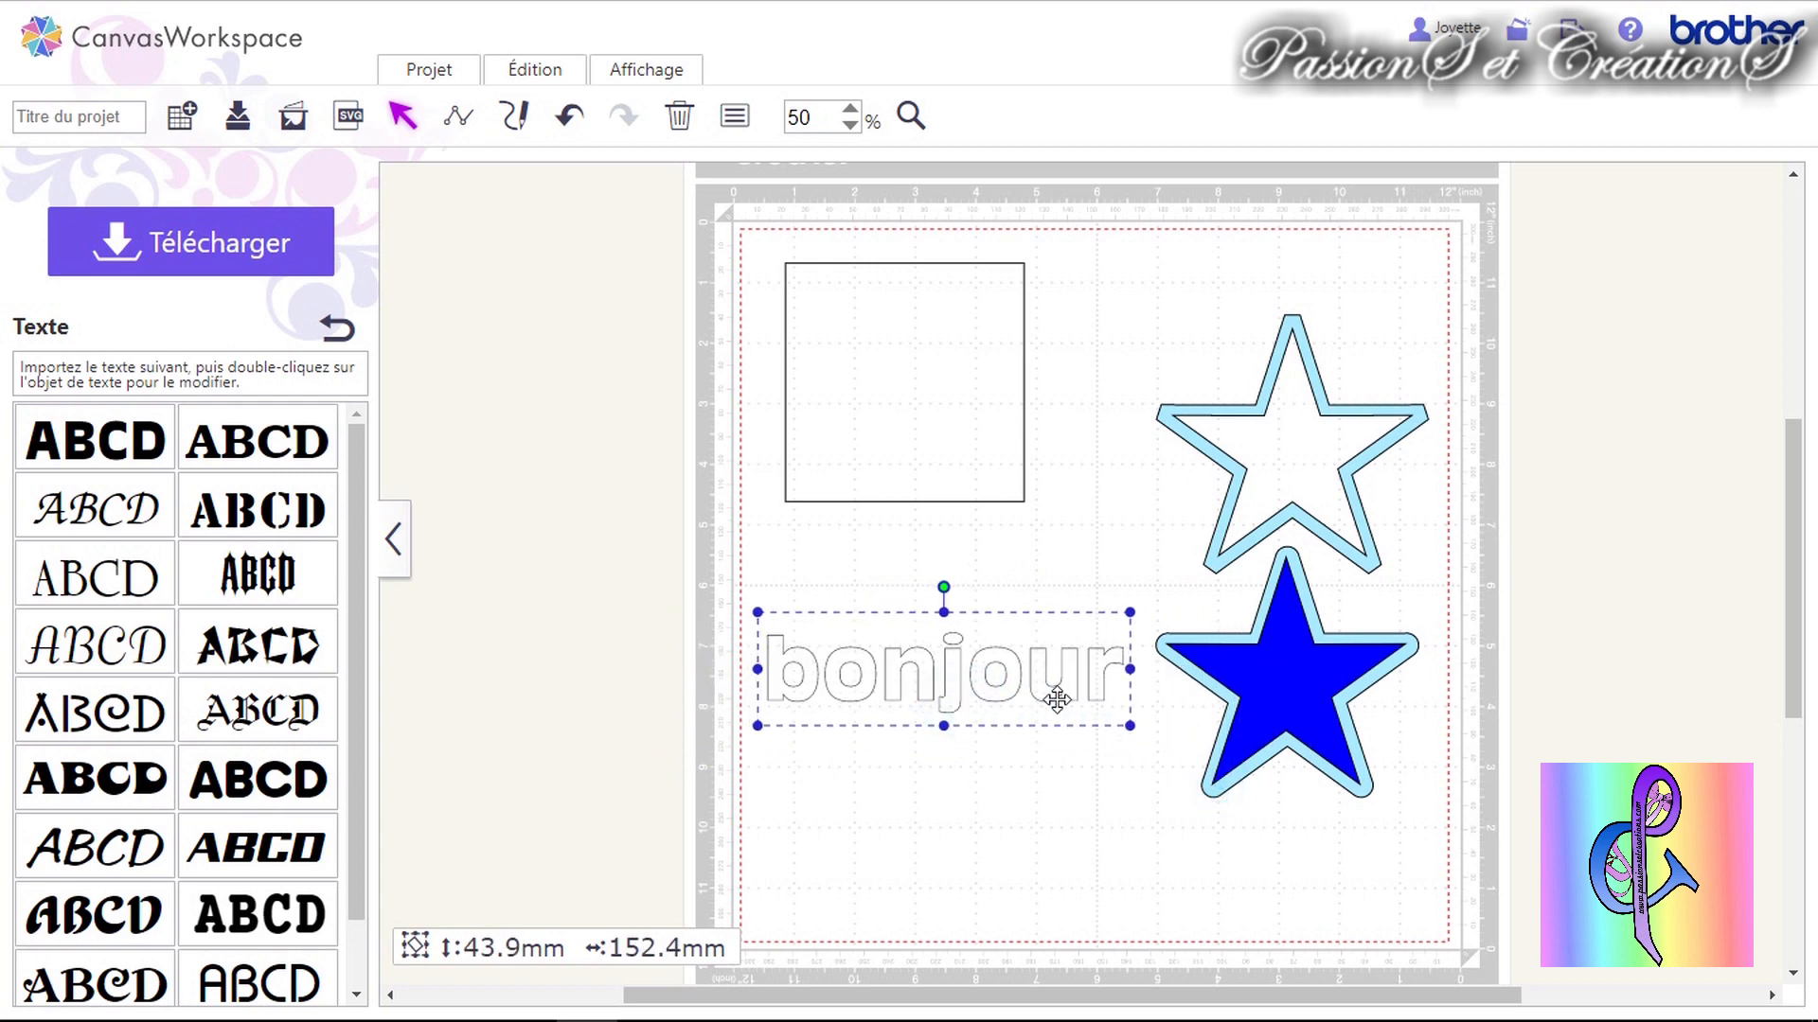
# Create a 5 mm outward offset line with rounded corners around the outer contour of "bonjour", keeping the original line unmodified.
pyautogui.rightClick(1058, 698)
pyautogui.click(1075, 926)
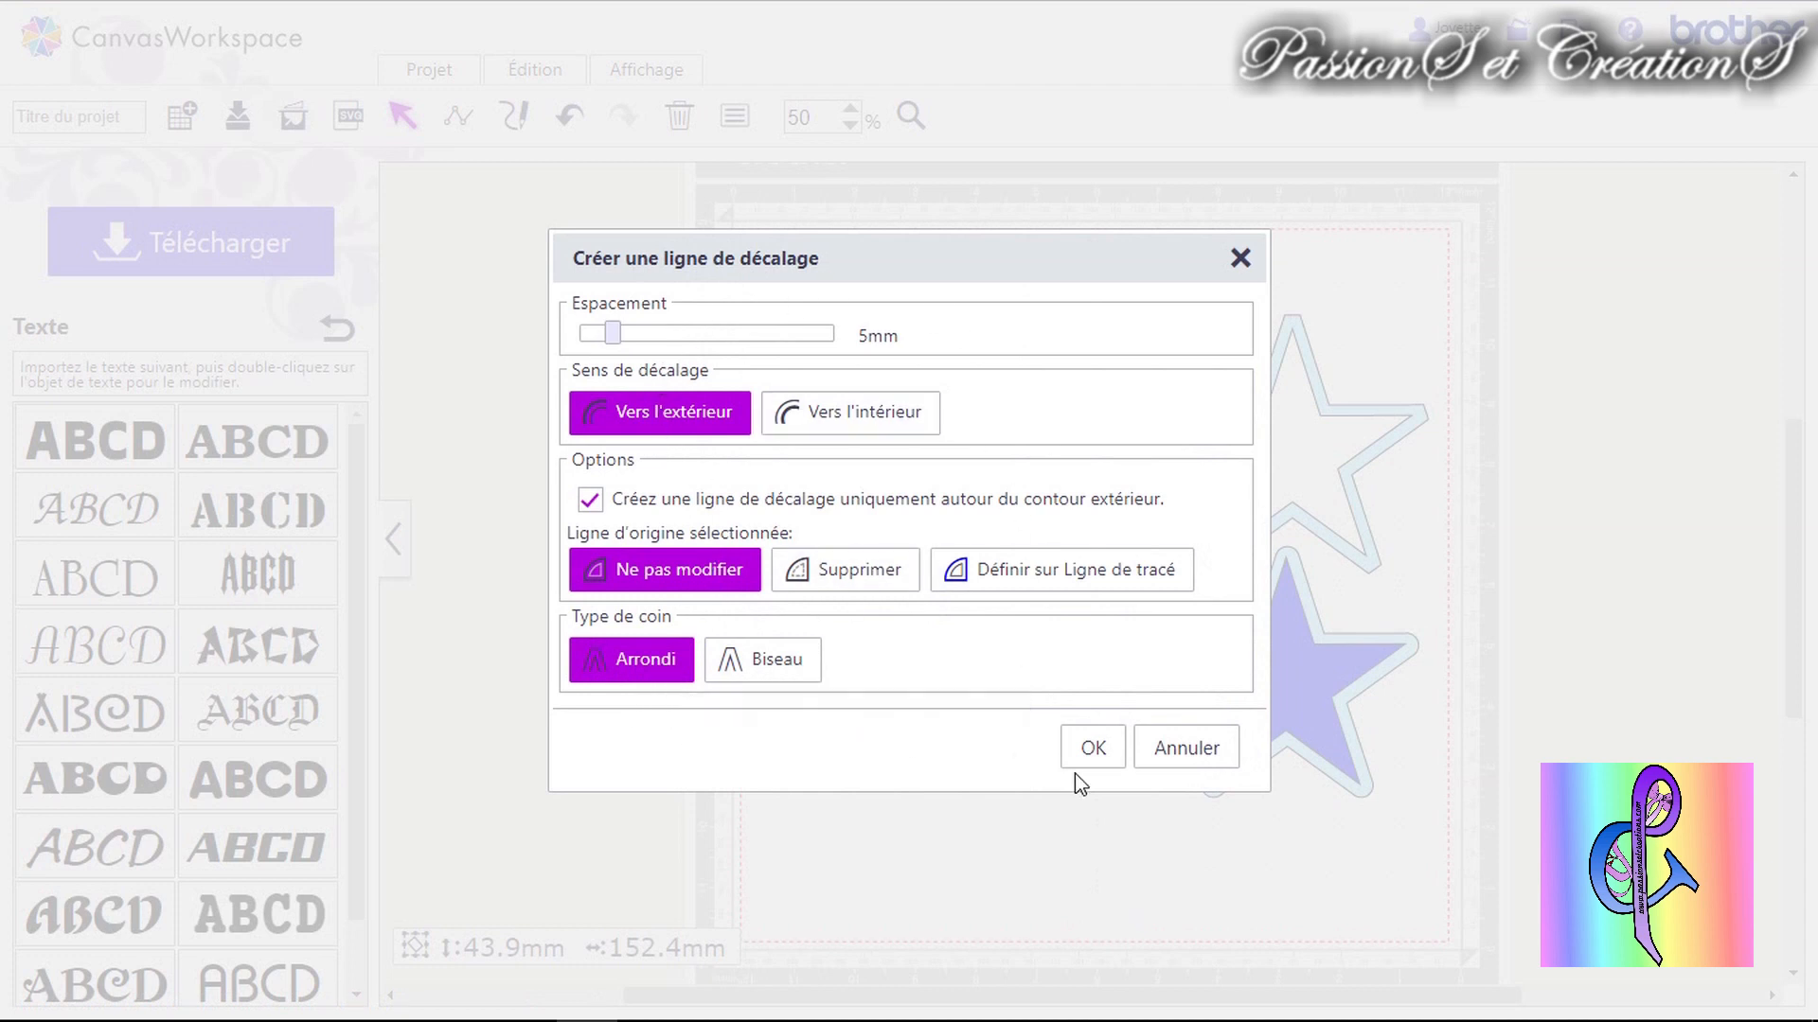
pyautogui.click(1098, 748)
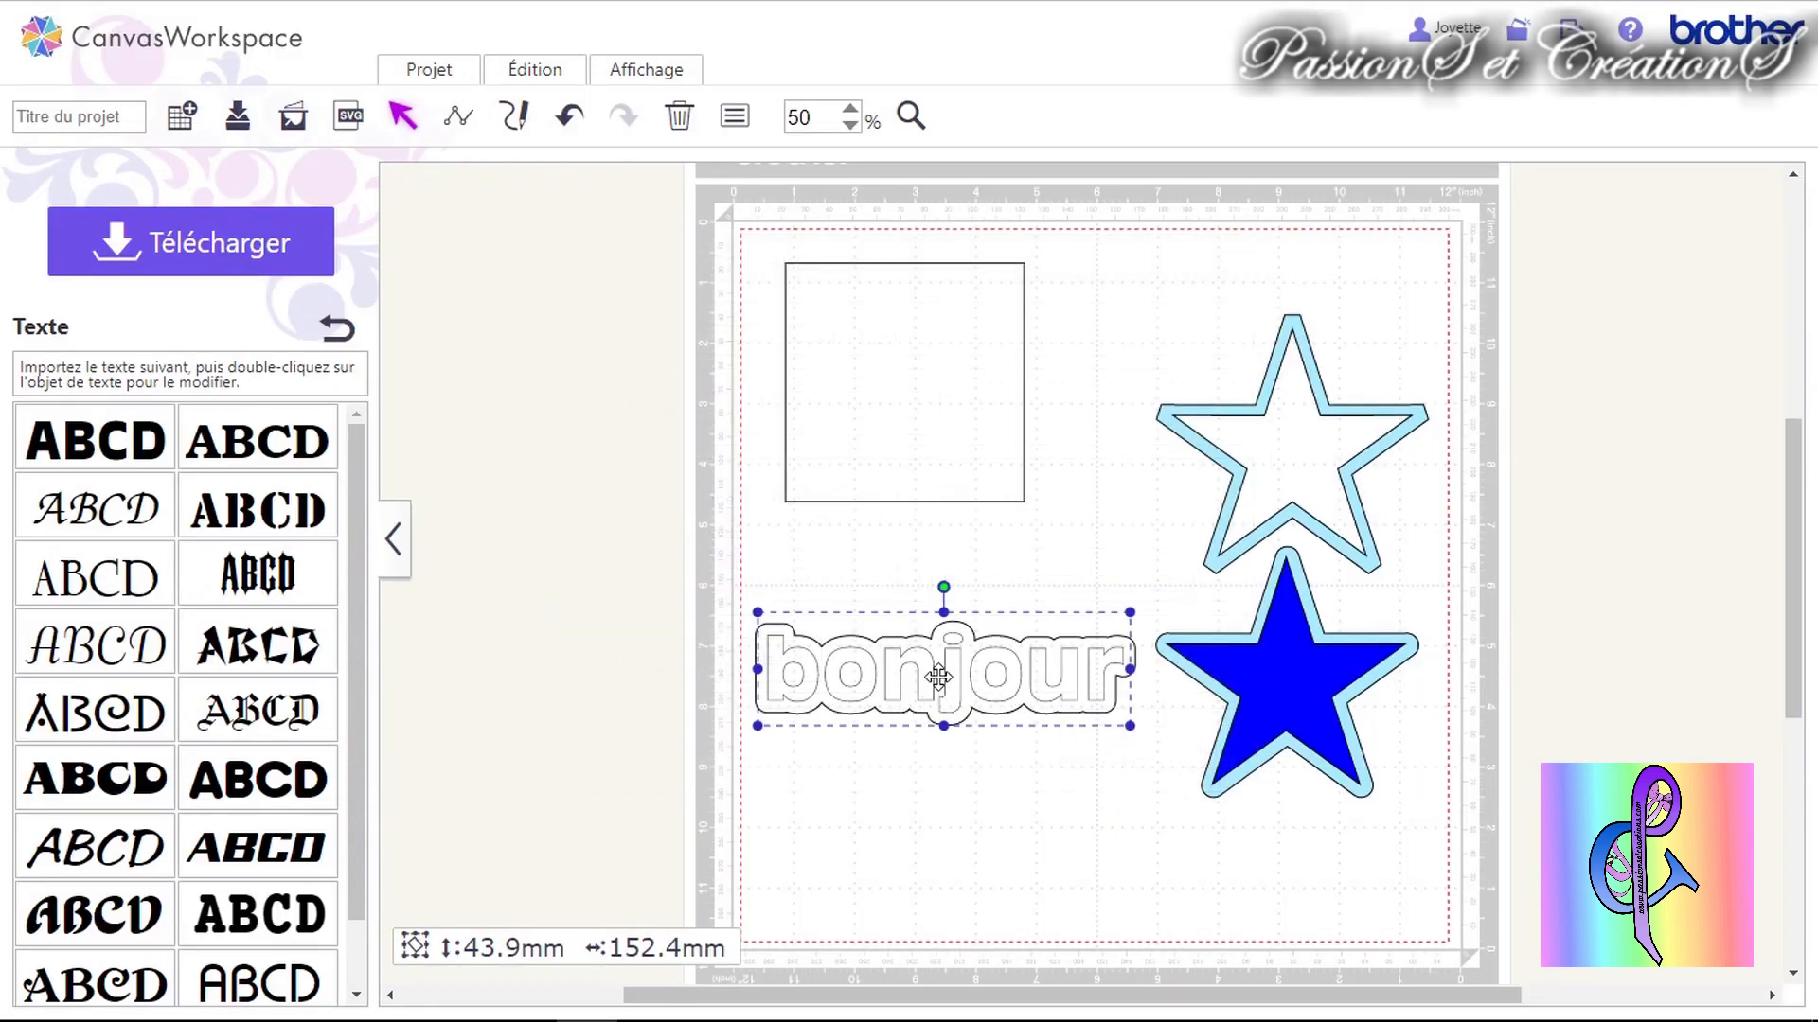
# Move the offset outline below the word "bonjour", and place the word back inside it.
pyautogui.moveTo(947, 673); pyautogui.dragTo(949, 791)
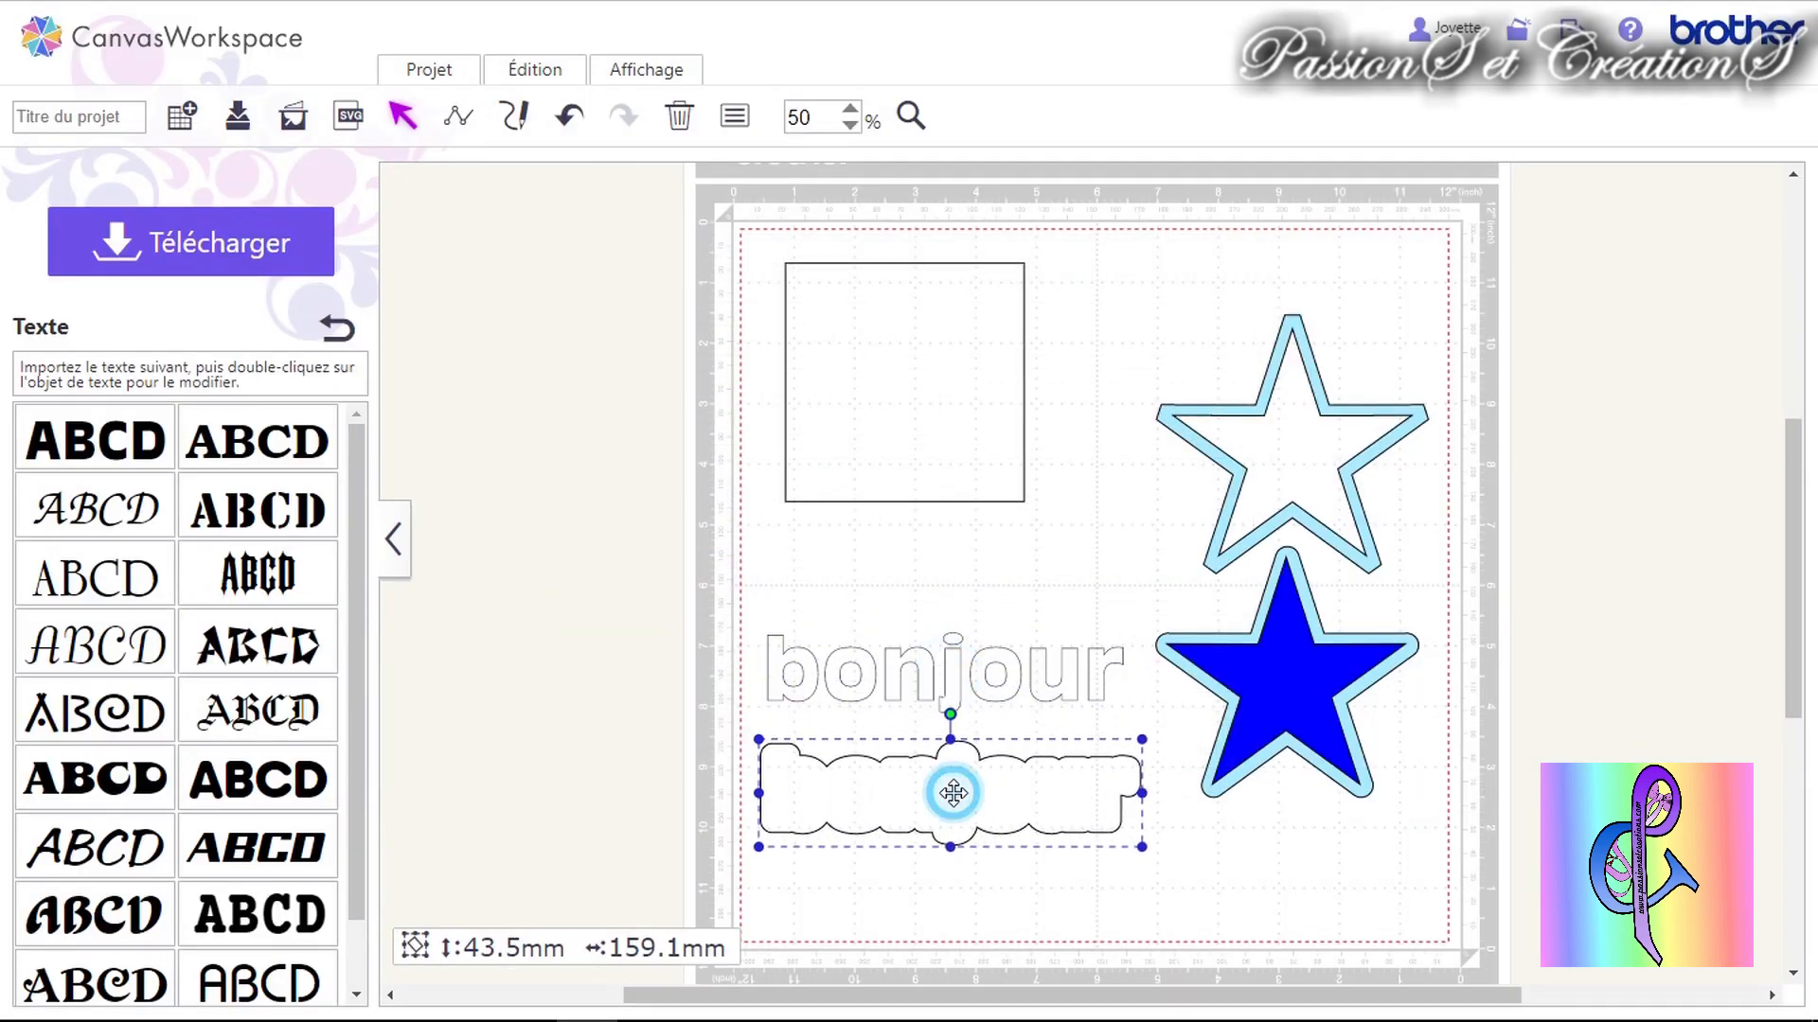
pyautogui.moveTo(965, 681)
pyautogui.mouseDown()
pyautogui.moveTo(970, 805)
pyautogui.moveTo(965, 684)
pyautogui.mouseUp()
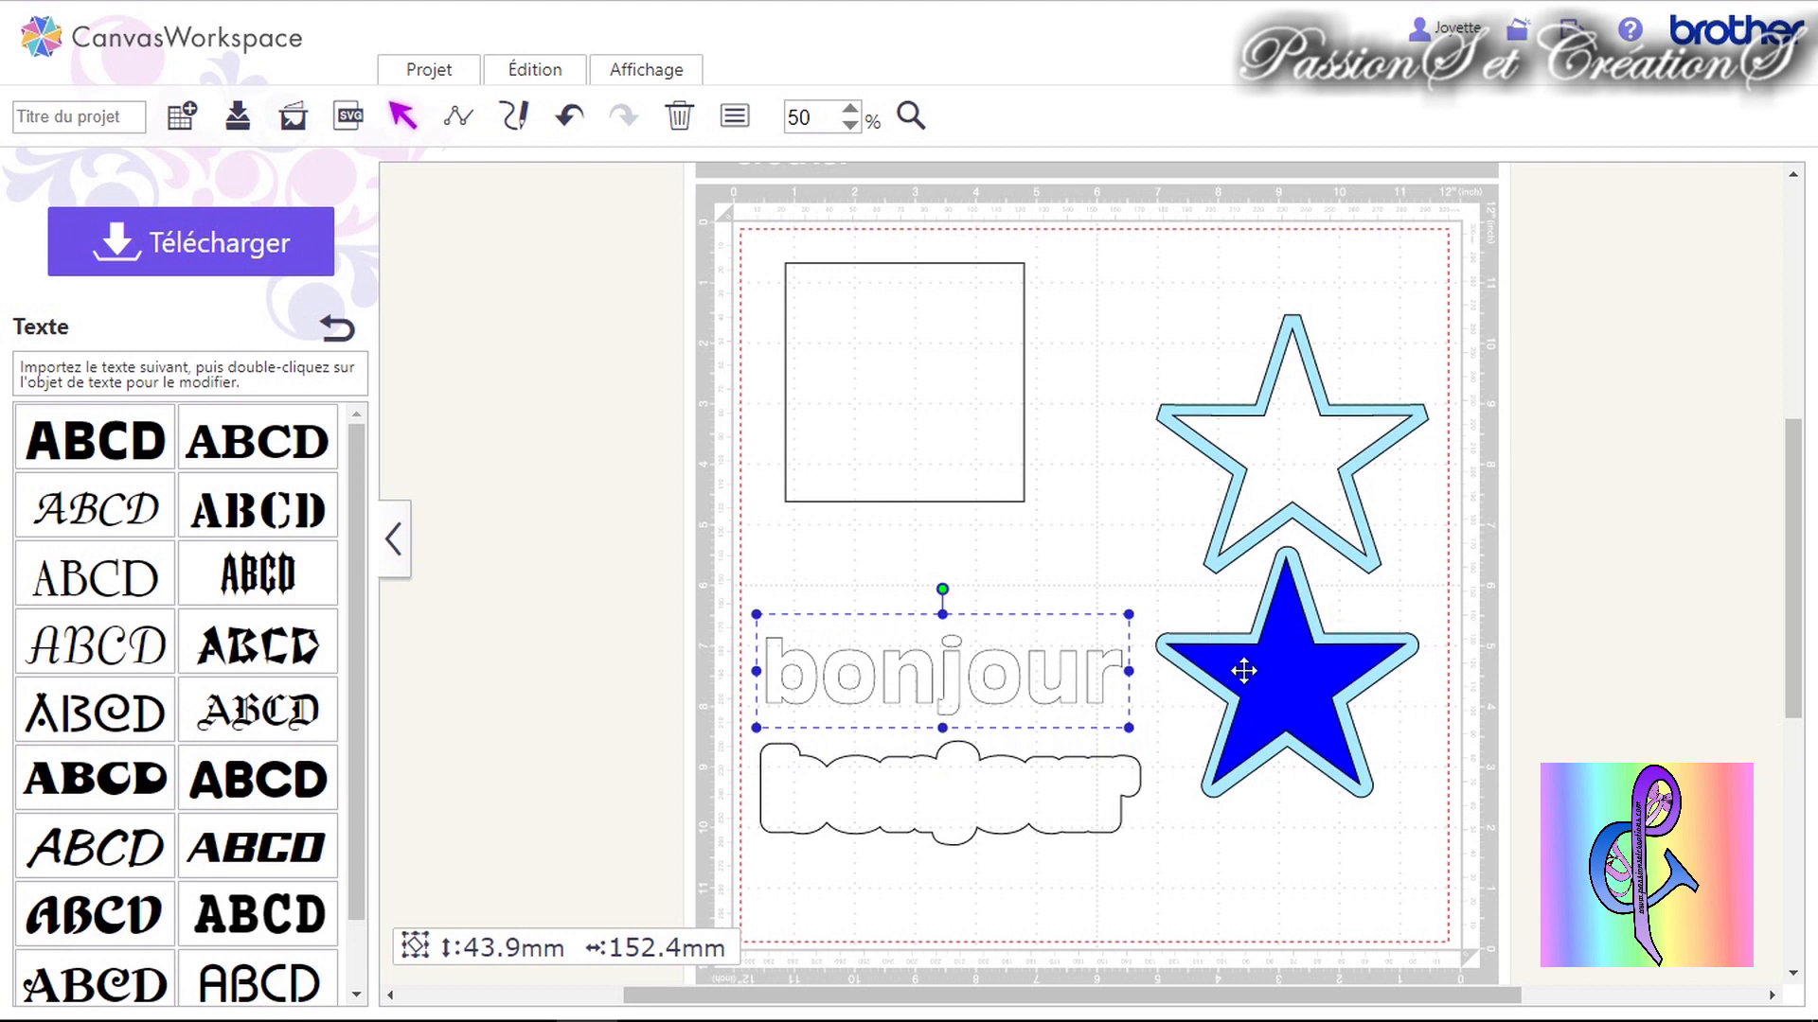
pyautogui.moveTo(1292, 686)
pyautogui.mouseDown()
pyautogui.moveTo(1543, 723)
pyautogui.moveTo(1482, 754)
pyautogui.moveTo(1294, 689)
pyautogui.mouseUp()
pyautogui.moveTo(985, 680); pyautogui.dragTo(987, 803)
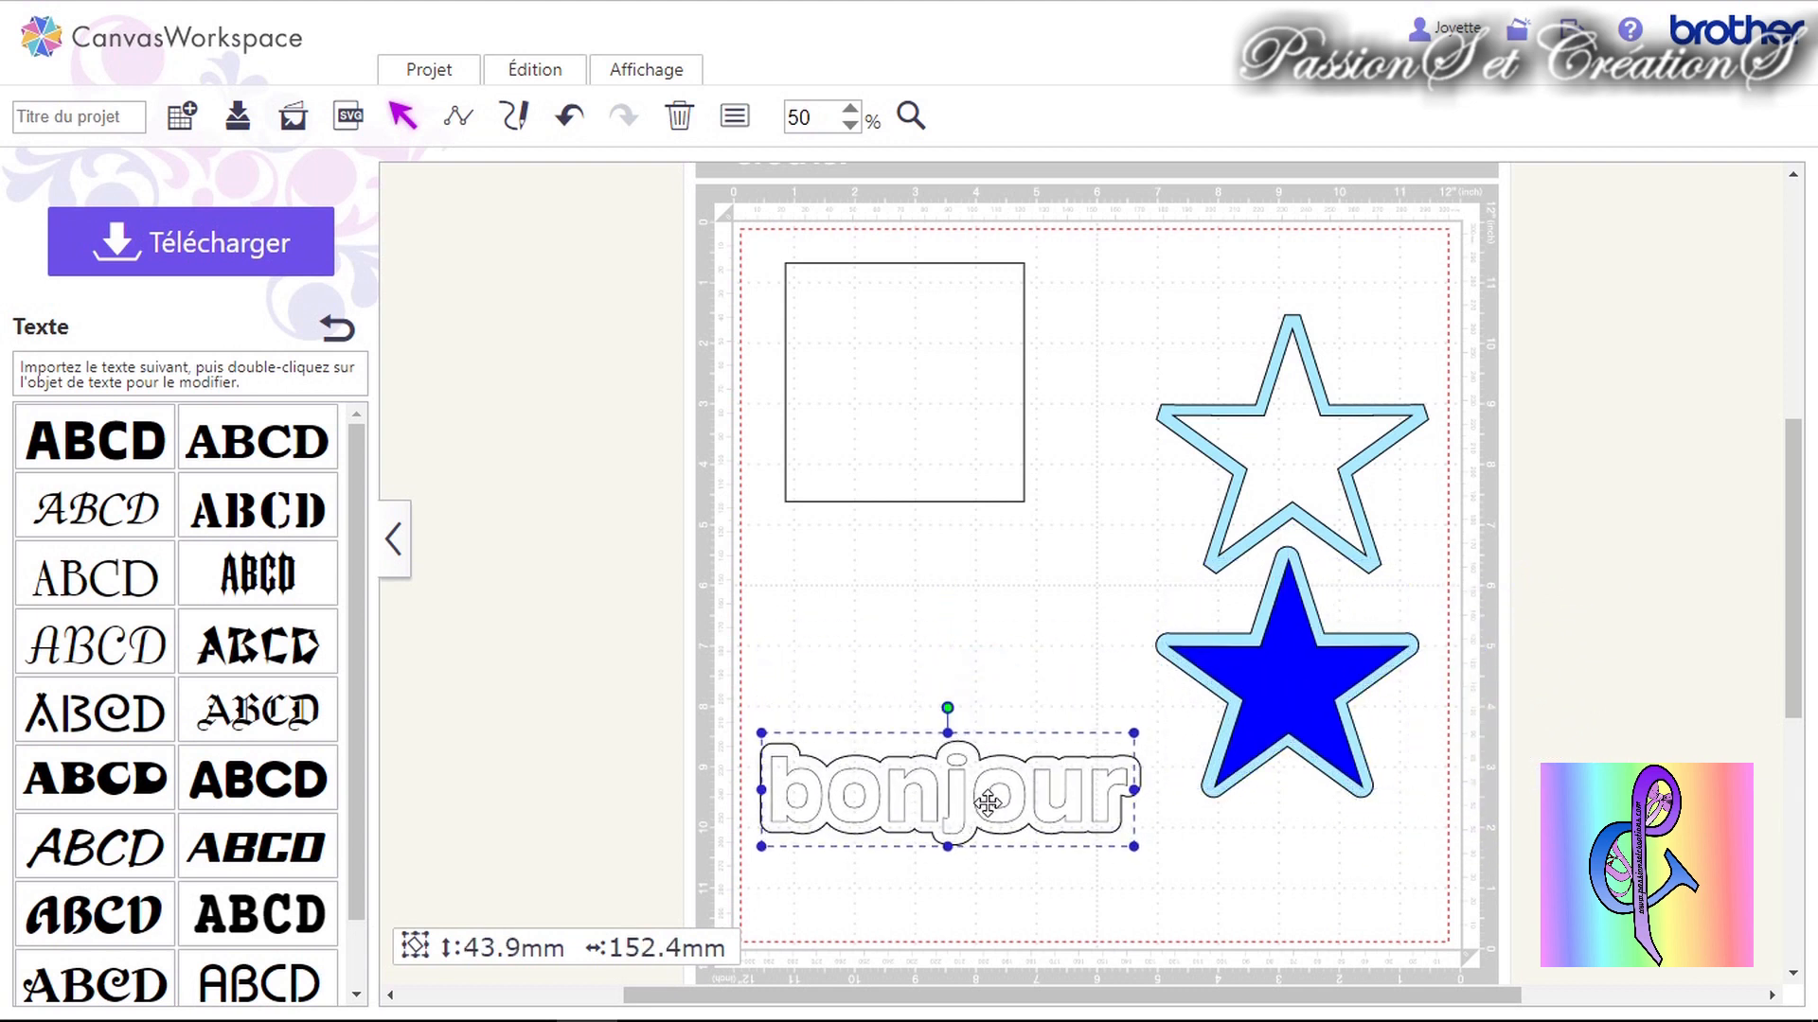
# Divide the overlapping word "bonjour" and its offset outline.
pyautogui.click(974, 649)
pyautogui.click(962, 799)
pyautogui.rightClick(964, 801)
pyautogui.click(1028, 689)
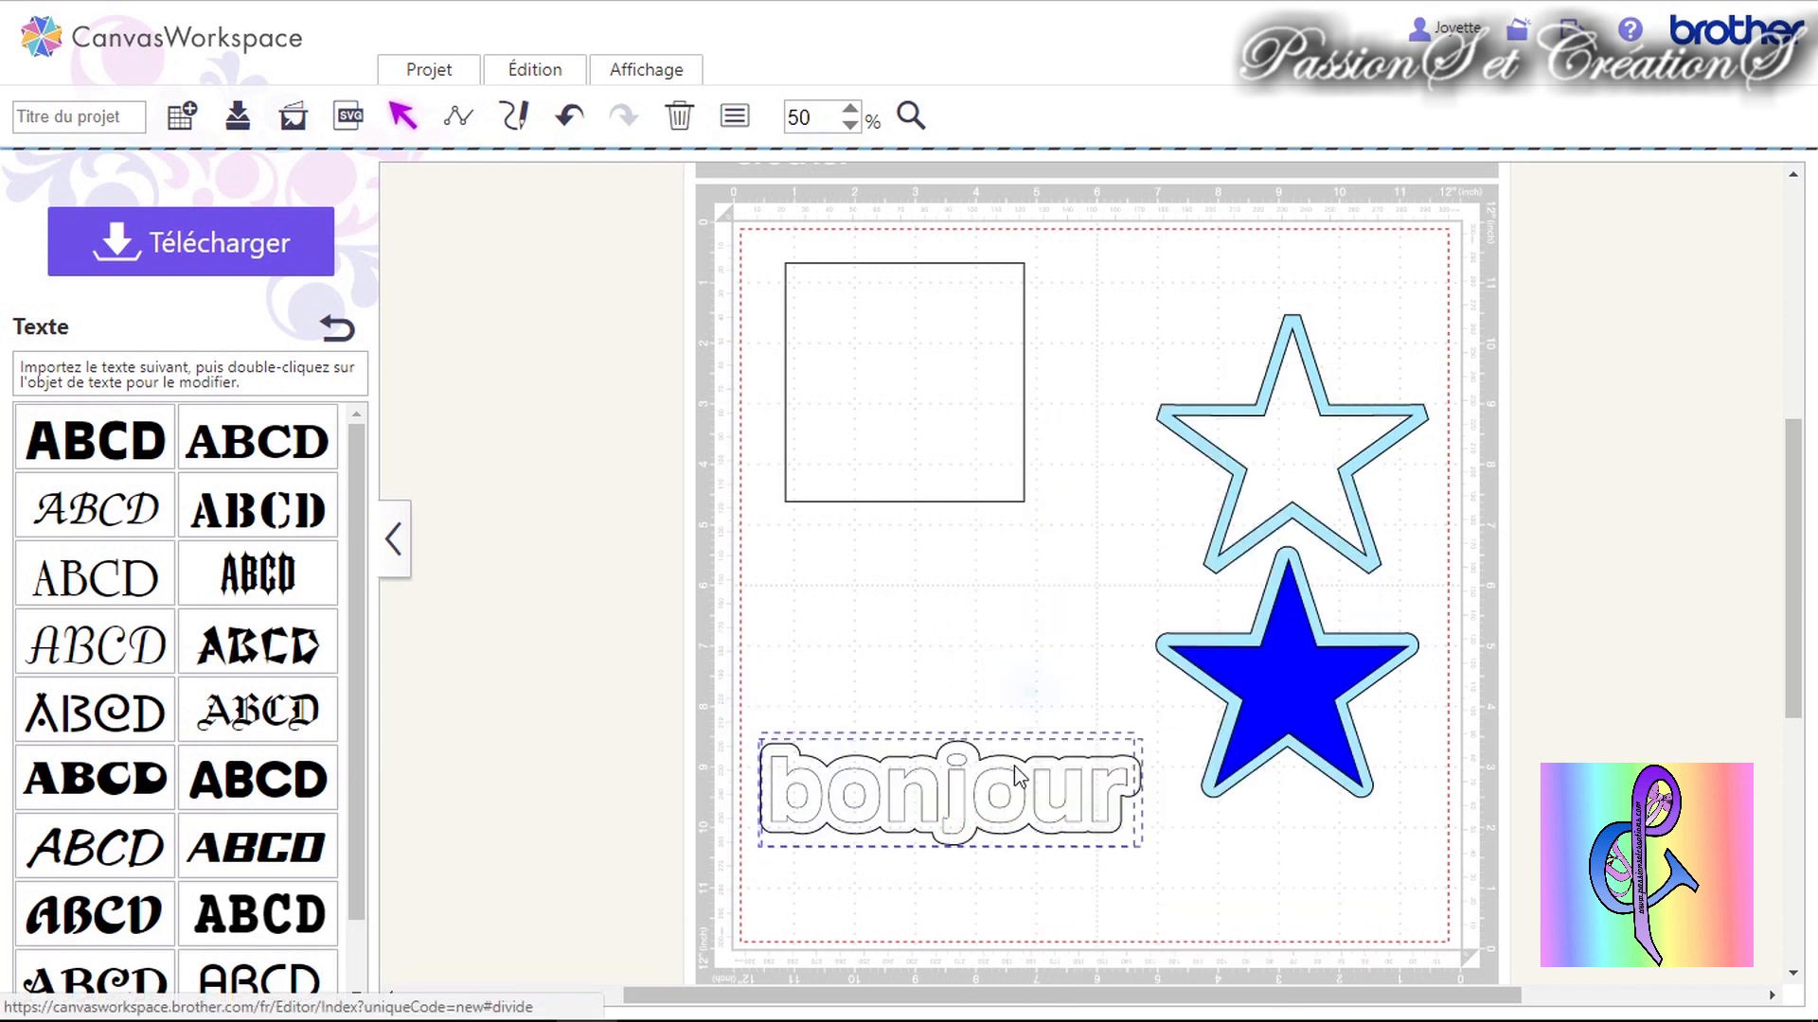
# Pull the second "o" and its inner oval out of the word, and move the divided outline above the letters.
pyautogui.click(1005, 774)
pyautogui.moveTo(1006, 774); pyautogui.dragTo(1006, 656)
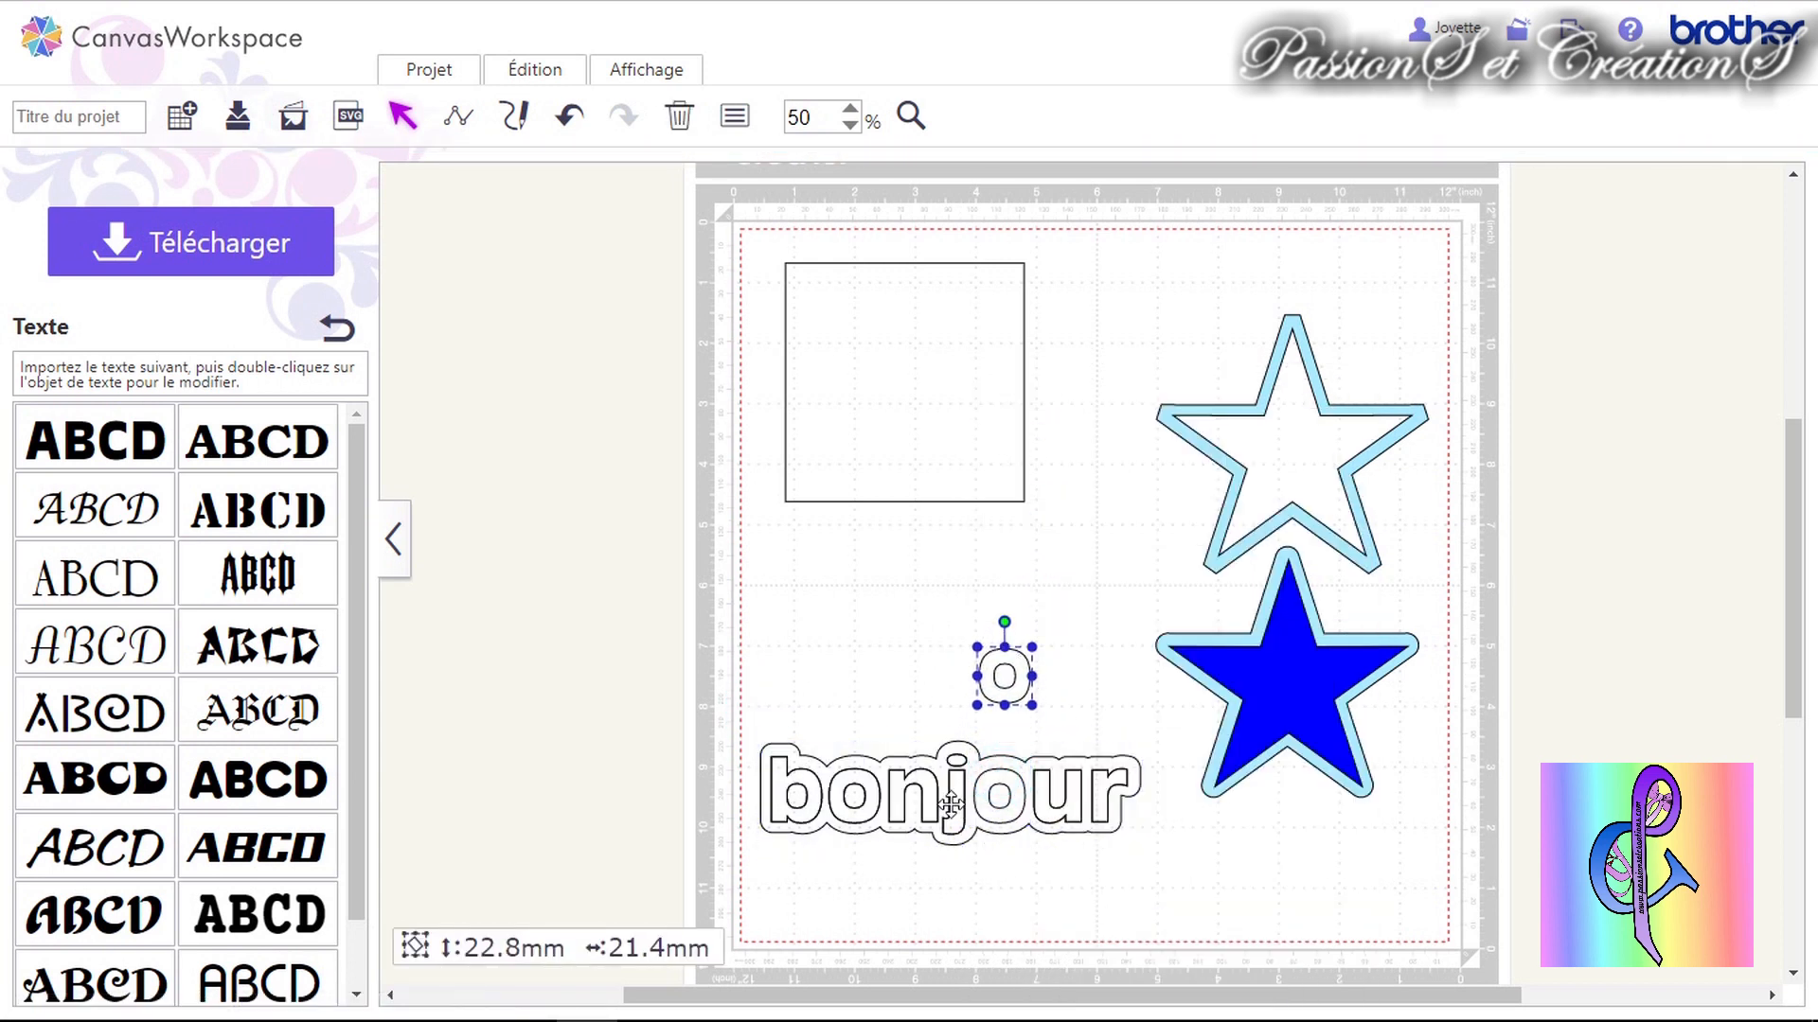
pyautogui.moveTo(952, 842); pyautogui.dragTo(1014, 884)
pyautogui.moveTo(998, 798); pyautogui.dragTo(998, 723)
pyautogui.moveTo(927, 589); pyautogui.dragTo(932, 620)
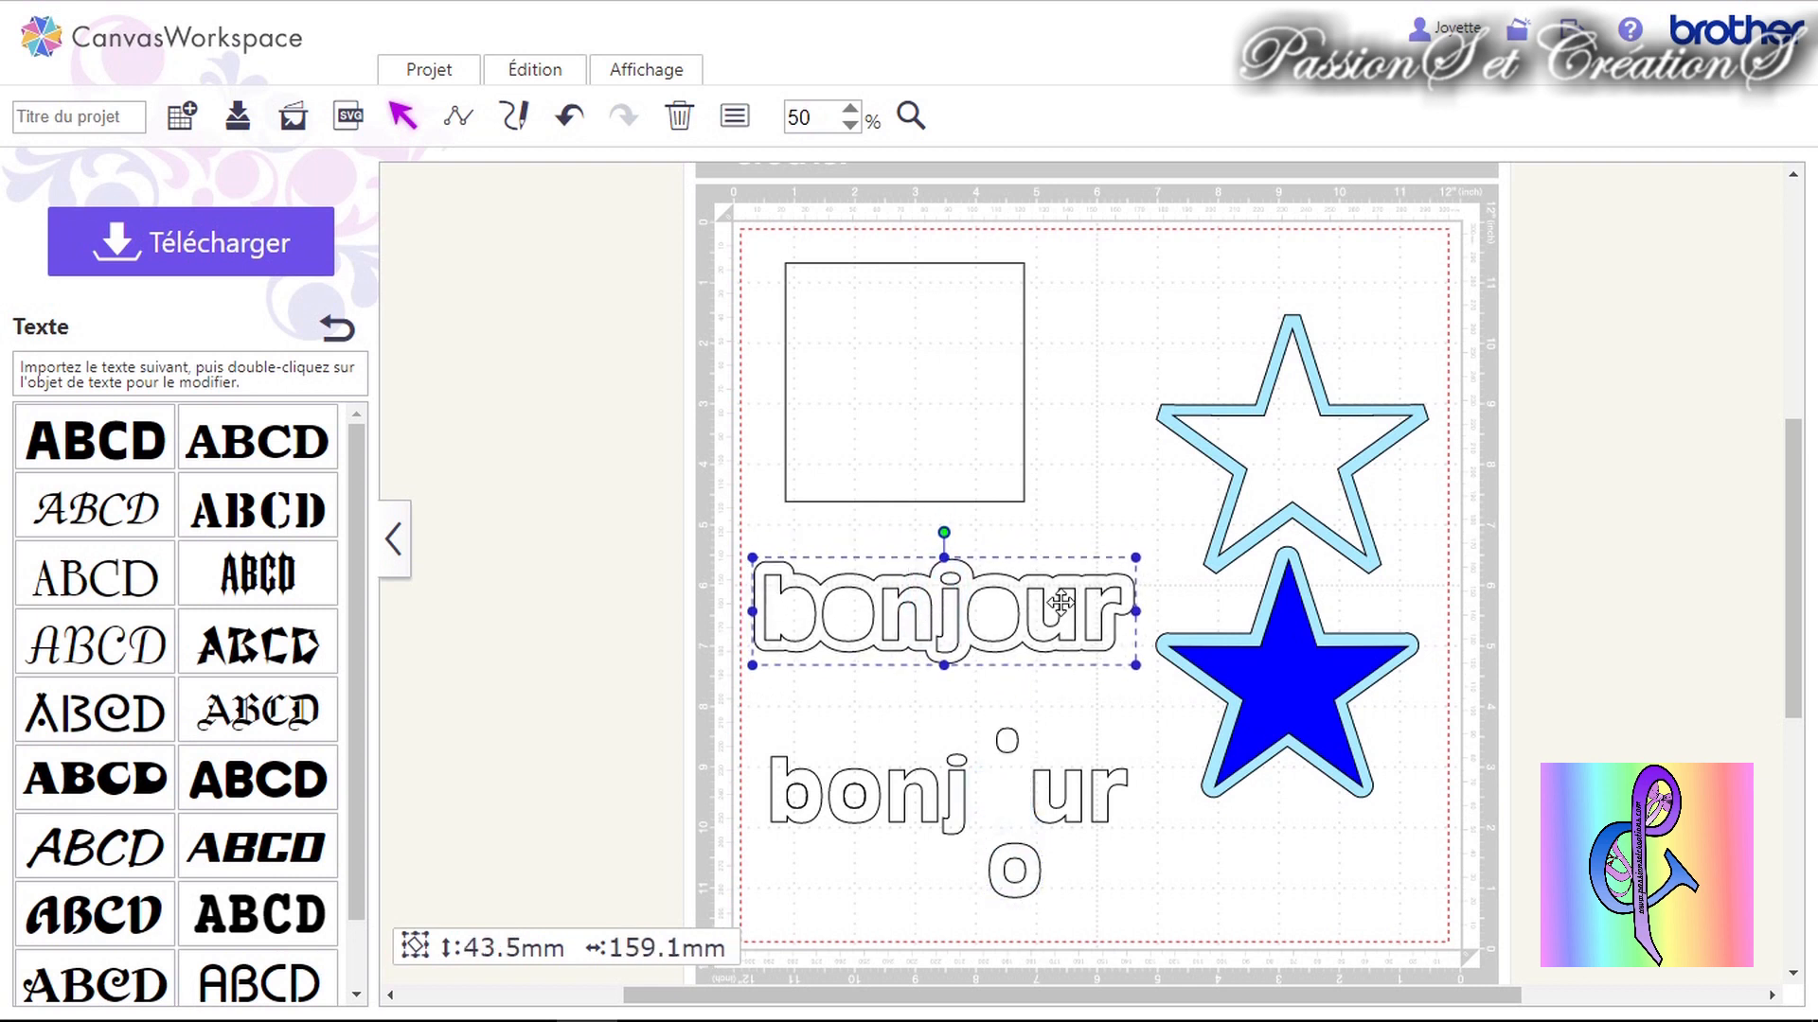
# Fill the divided "bonjour" outline with light blue.
pyautogui.click(735, 118)
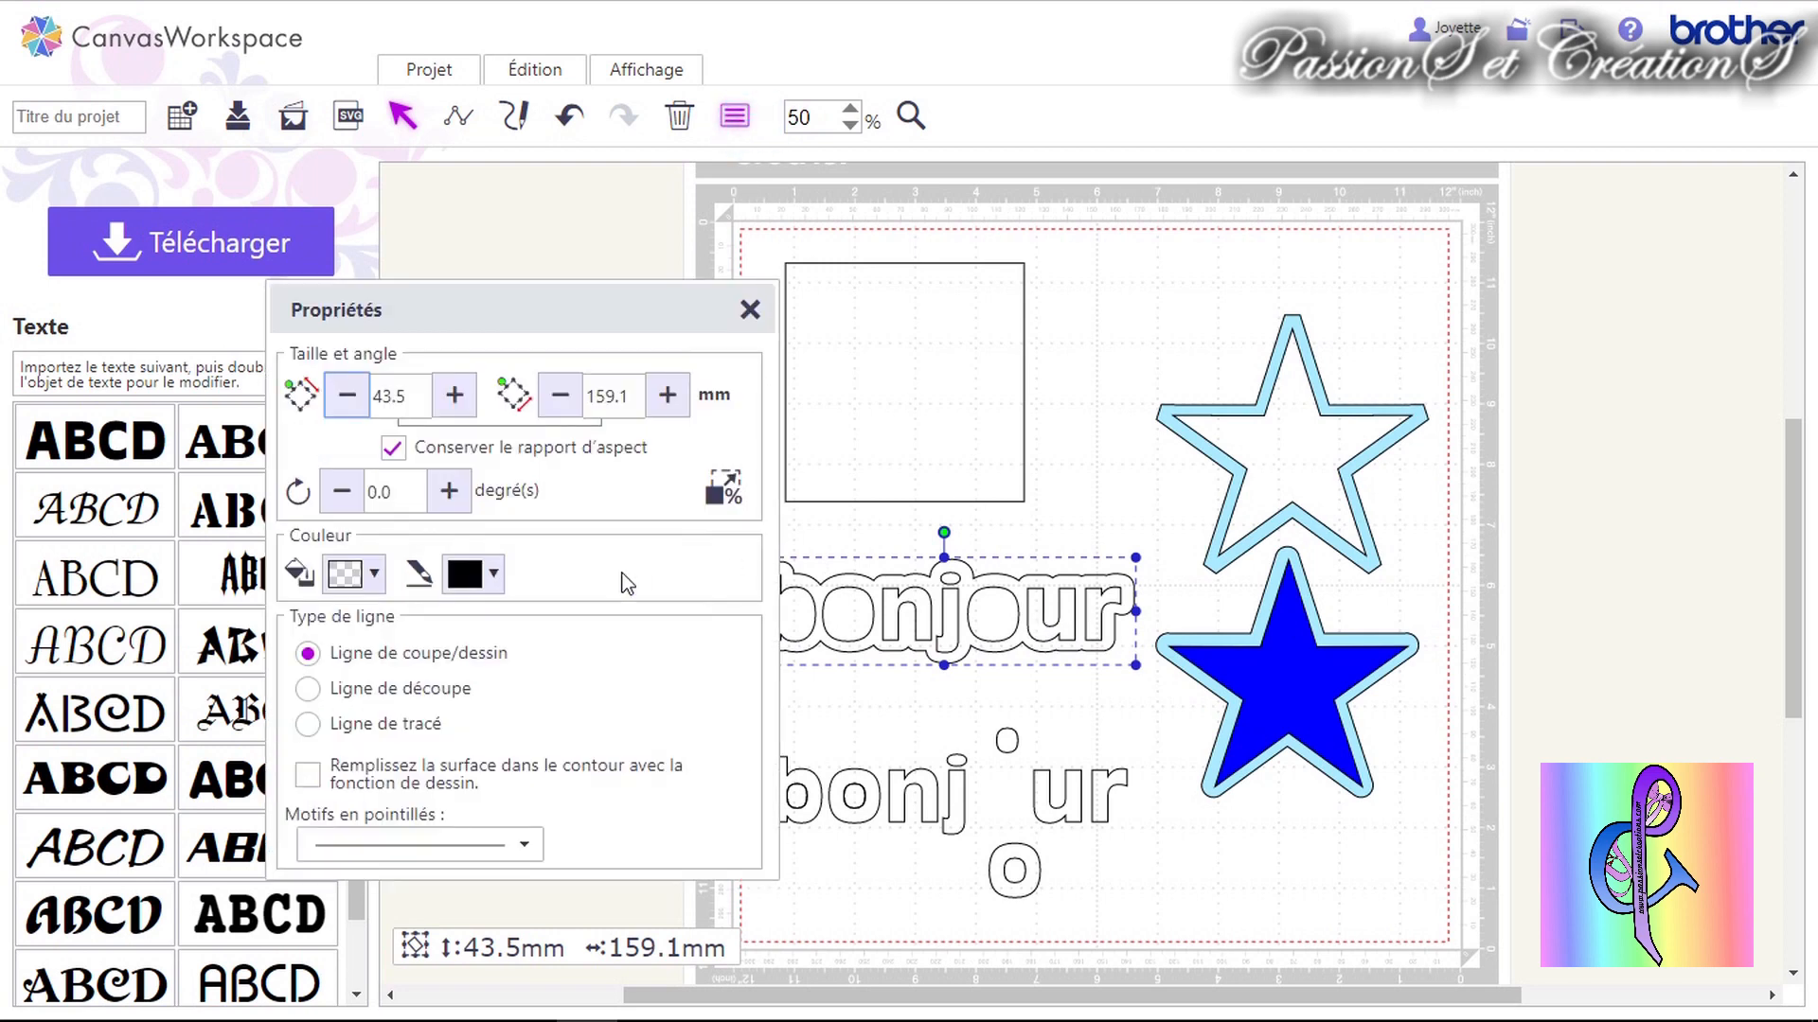
pyautogui.click(375, 576)
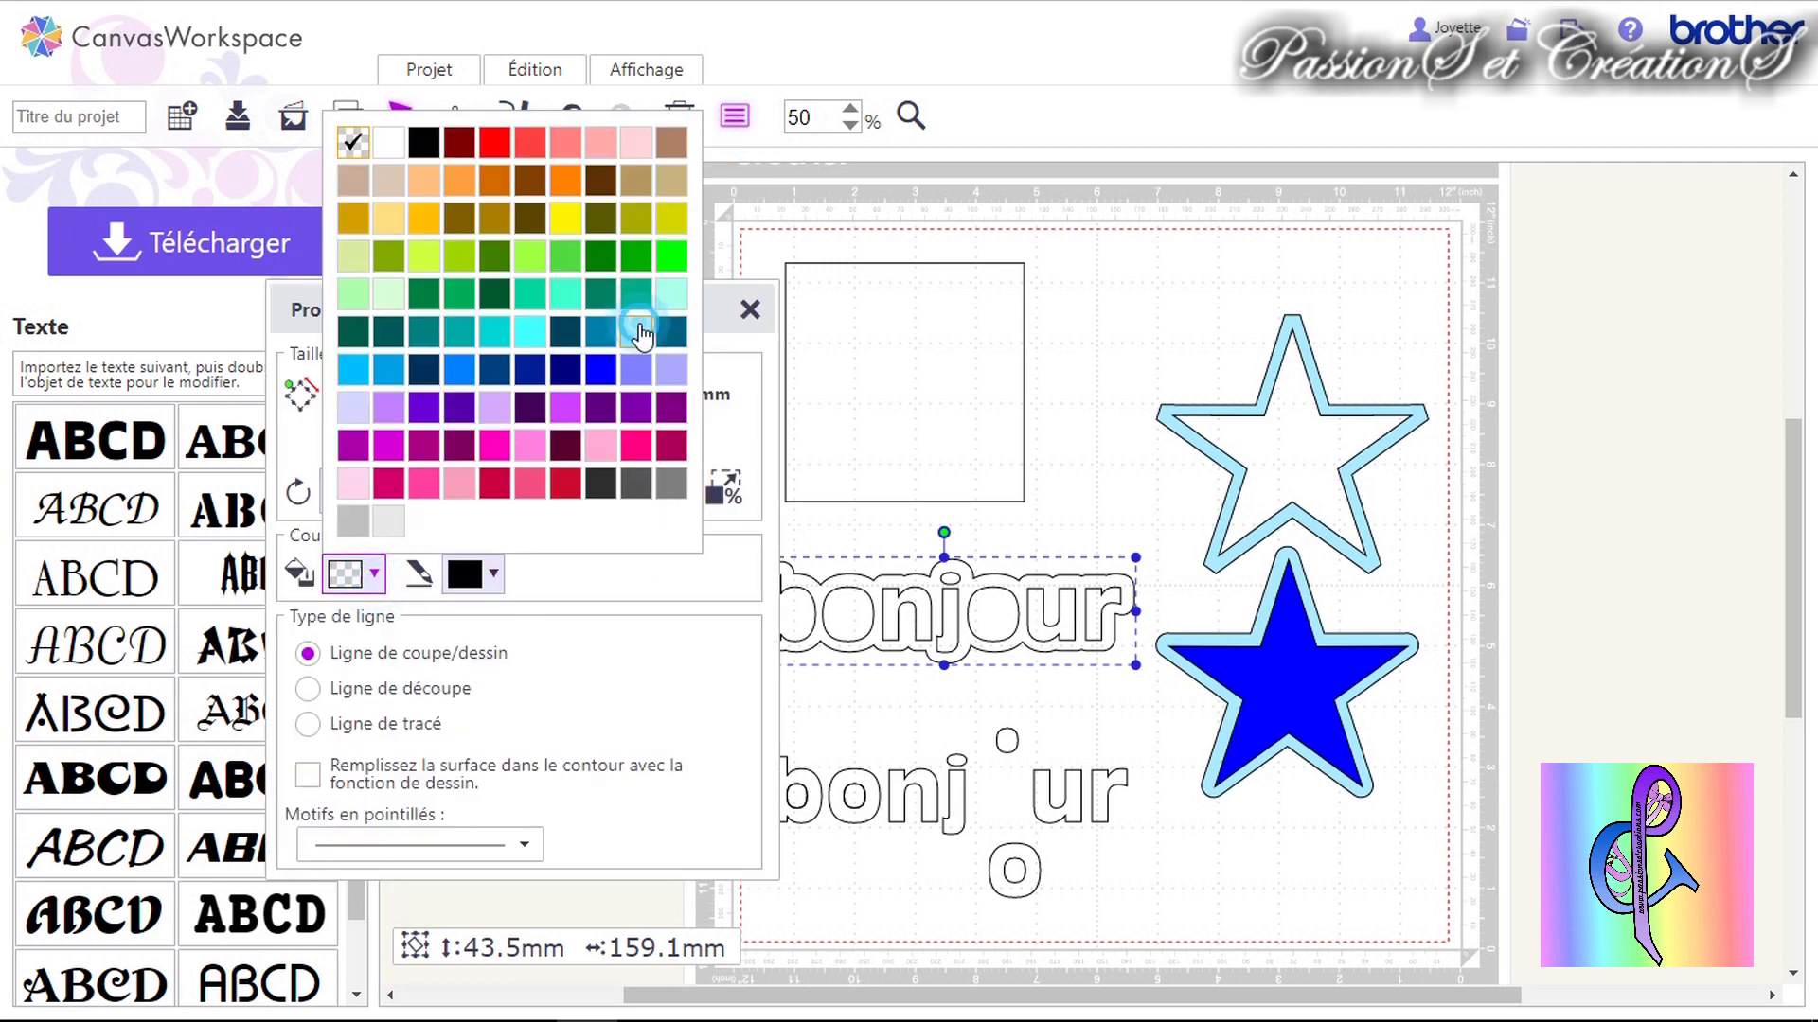
pyautogui.click(636, 326)
pyautogui.click(1096, 467)
pyautogui.click(750, 309)
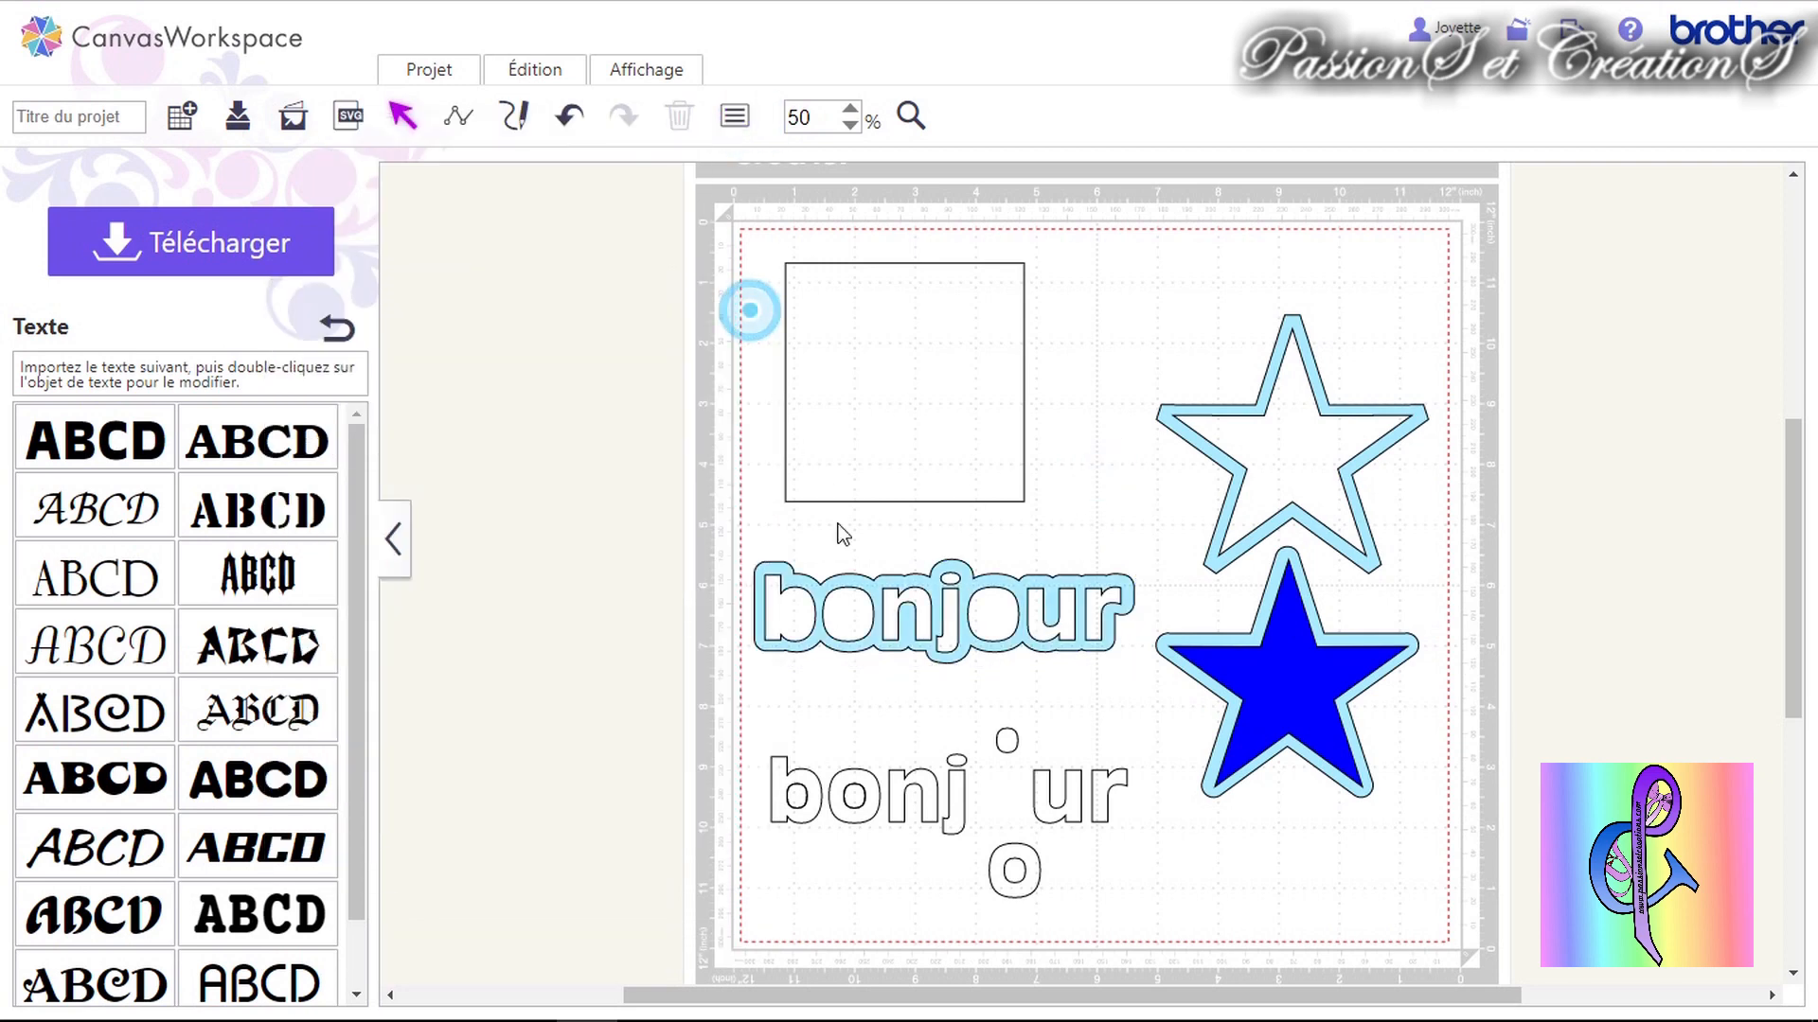
# Place the inner ovals of the "b" and both "o" letters into their openings in the light blue outline.
pyautogui.moveTo(855, 798); pyautogui.dragTo(850, 615)
pyautogui.moveTo(810, 820); pyautogui.dragTo(793, 617)
pyautogui.moveTo(1006, 739); pyautogui.dragTo(992, 613)
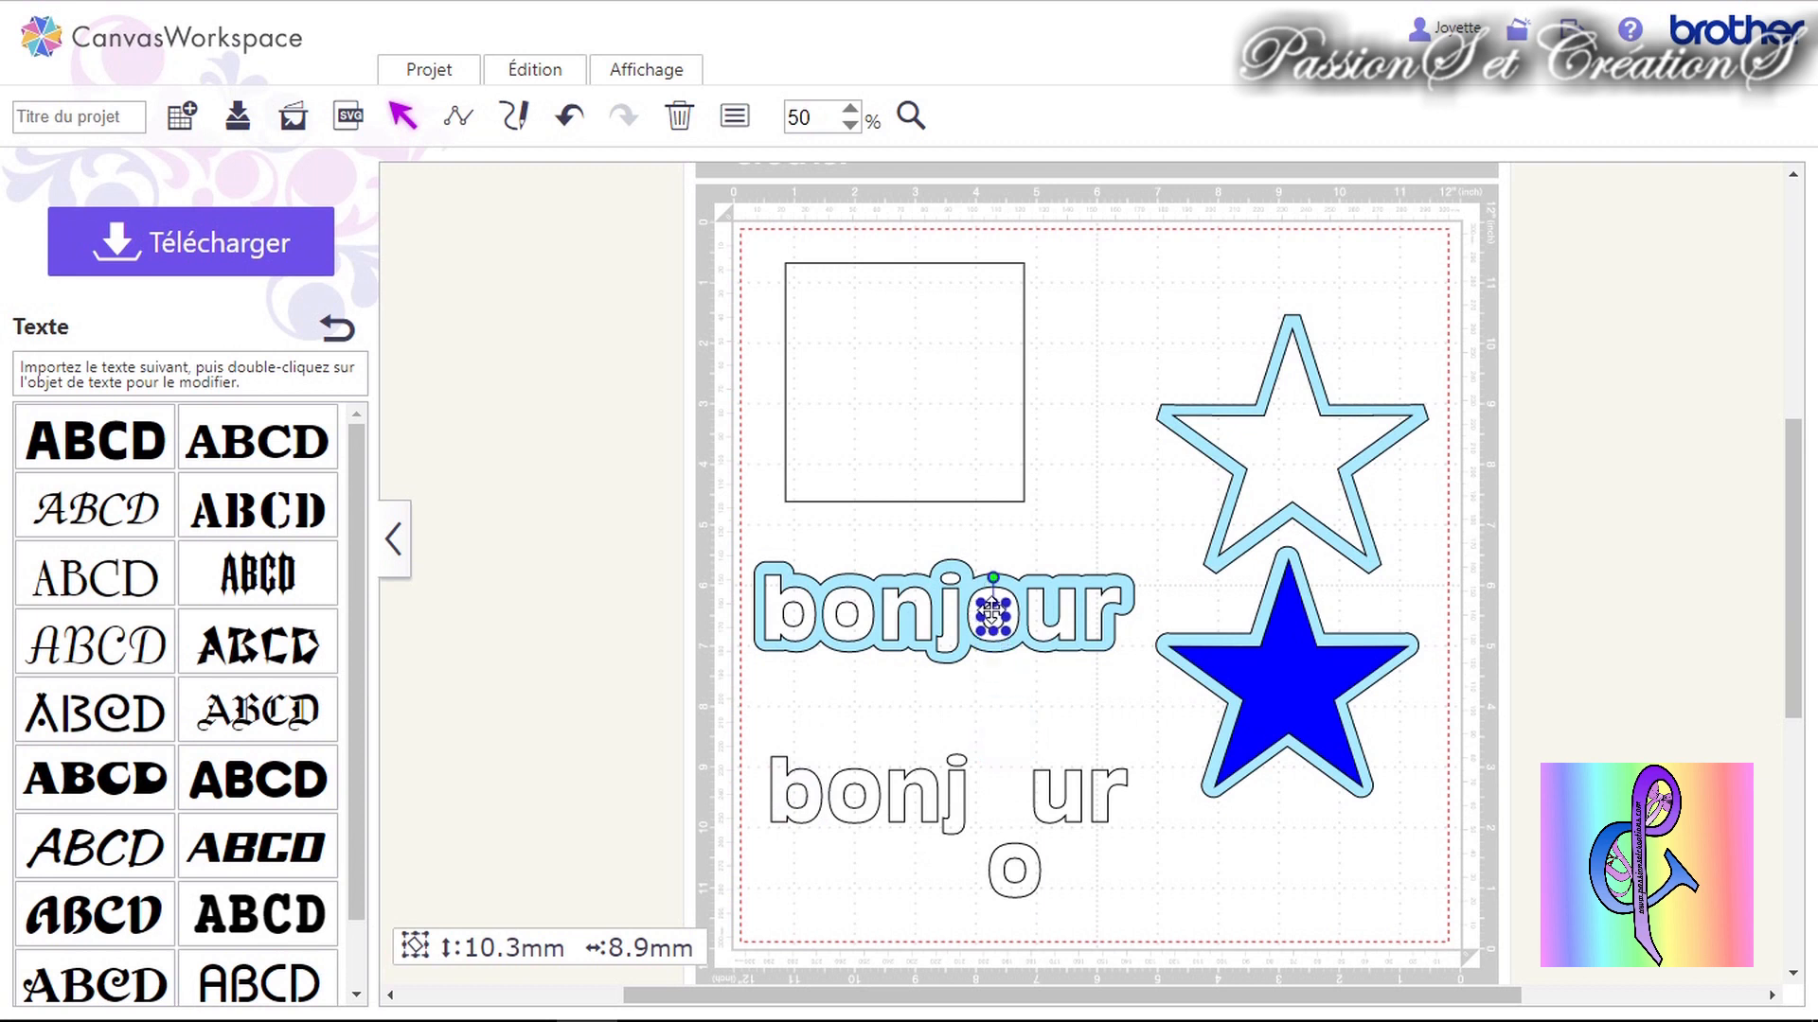
pyautogui.click(985, 723)
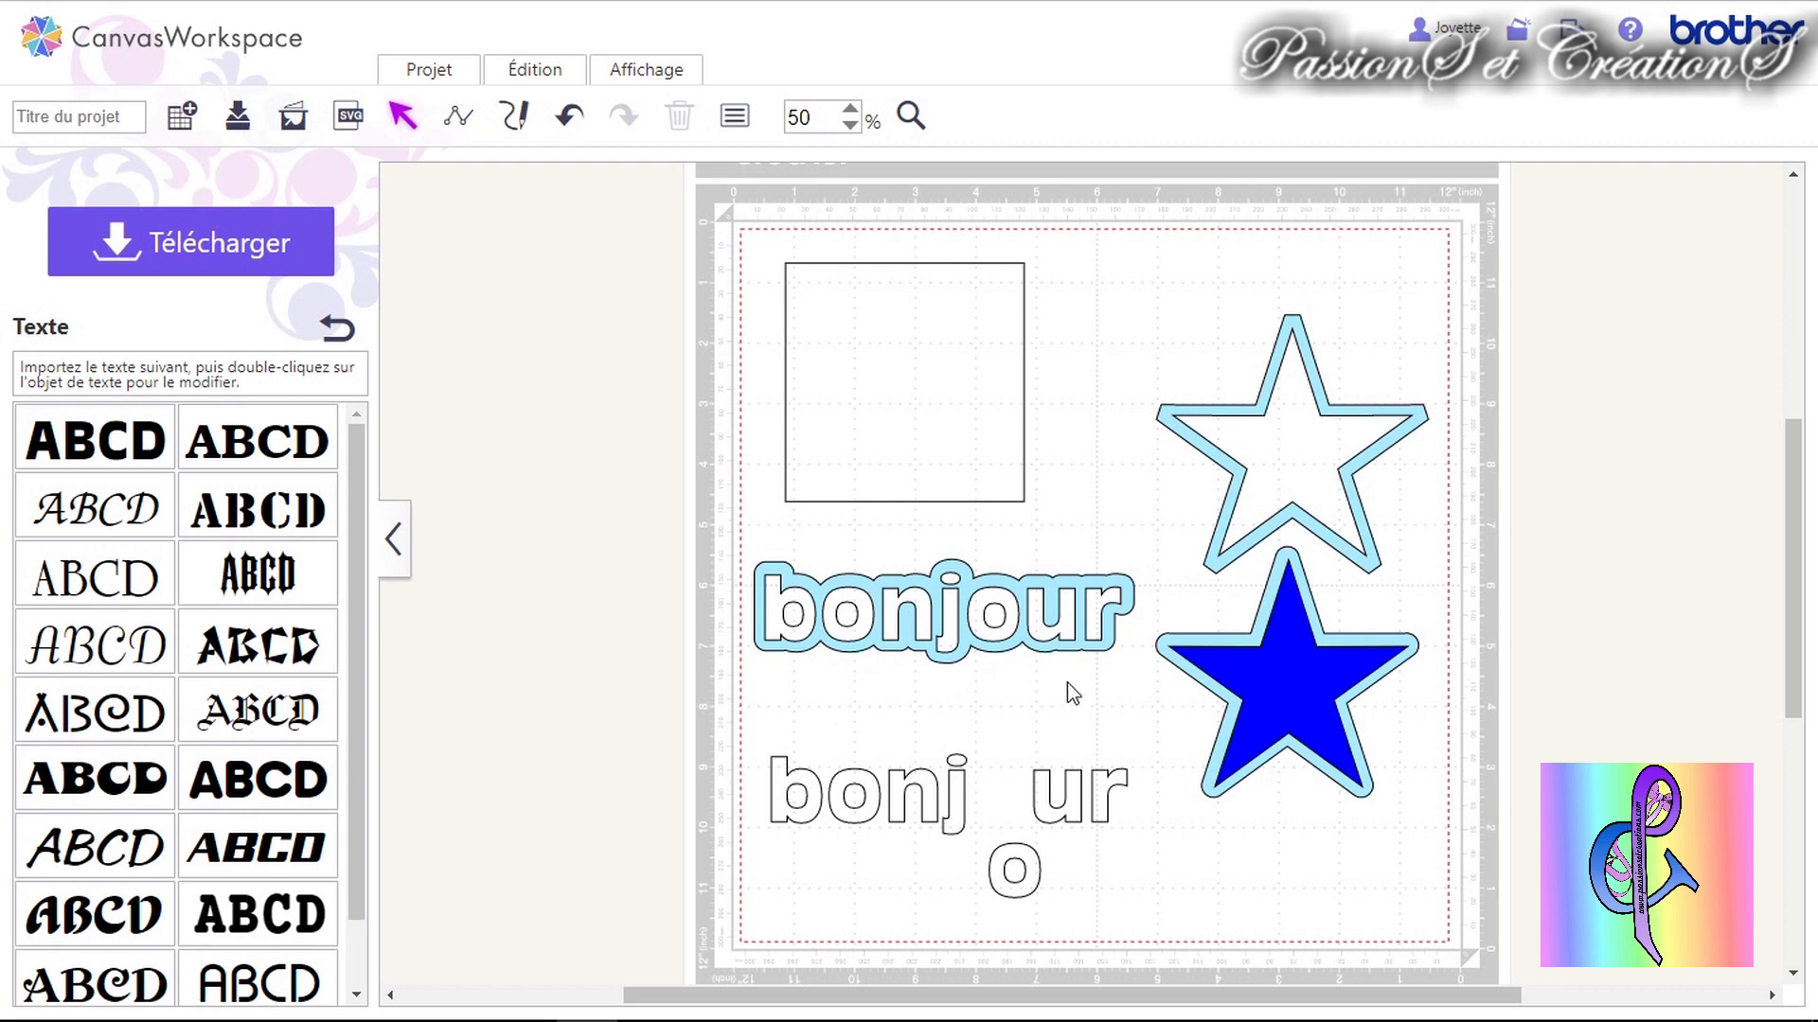
# Move the inner ovals of both "o" letters and the "b" back out of the light blue outline.
pyautogui.moveTo(992, 616); pyautogui.dragTo(998, 753)
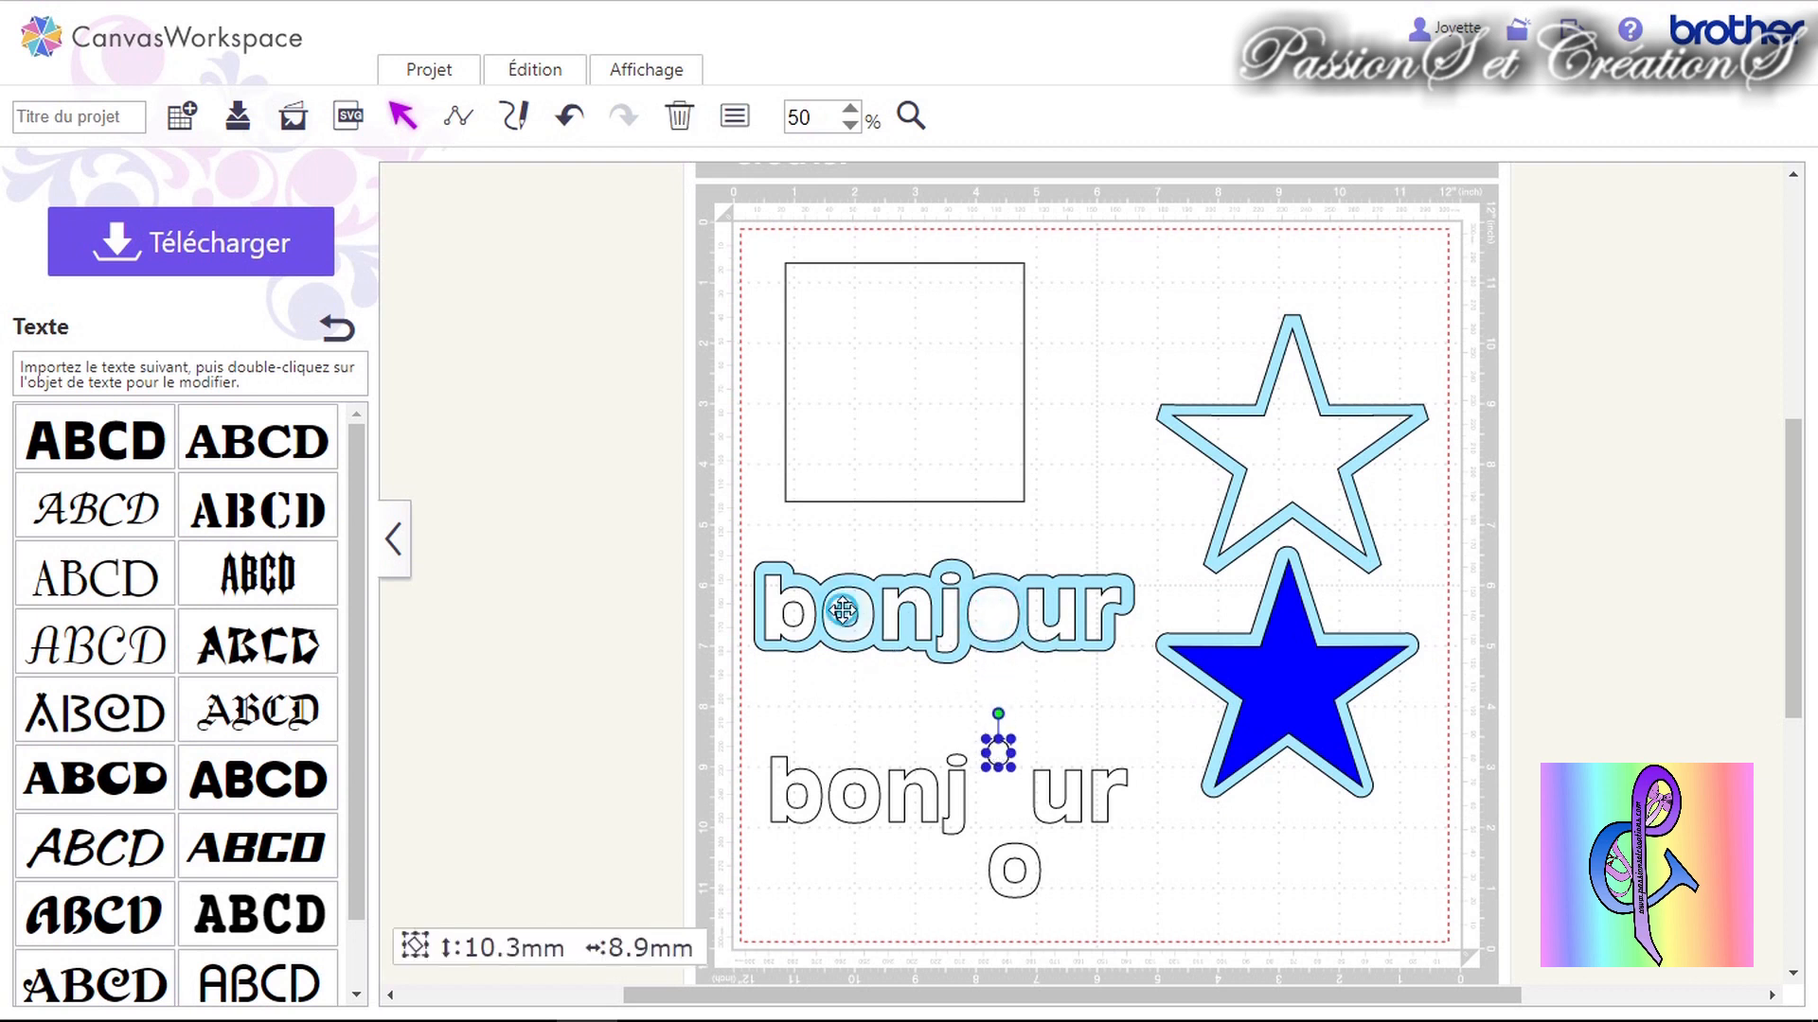
pyautogui.moveTo(843, 611); pyautogui.dragTo(881, 729)
pyautogui.moveTo(790, 615); pyautogui.dragTo(810, 732)
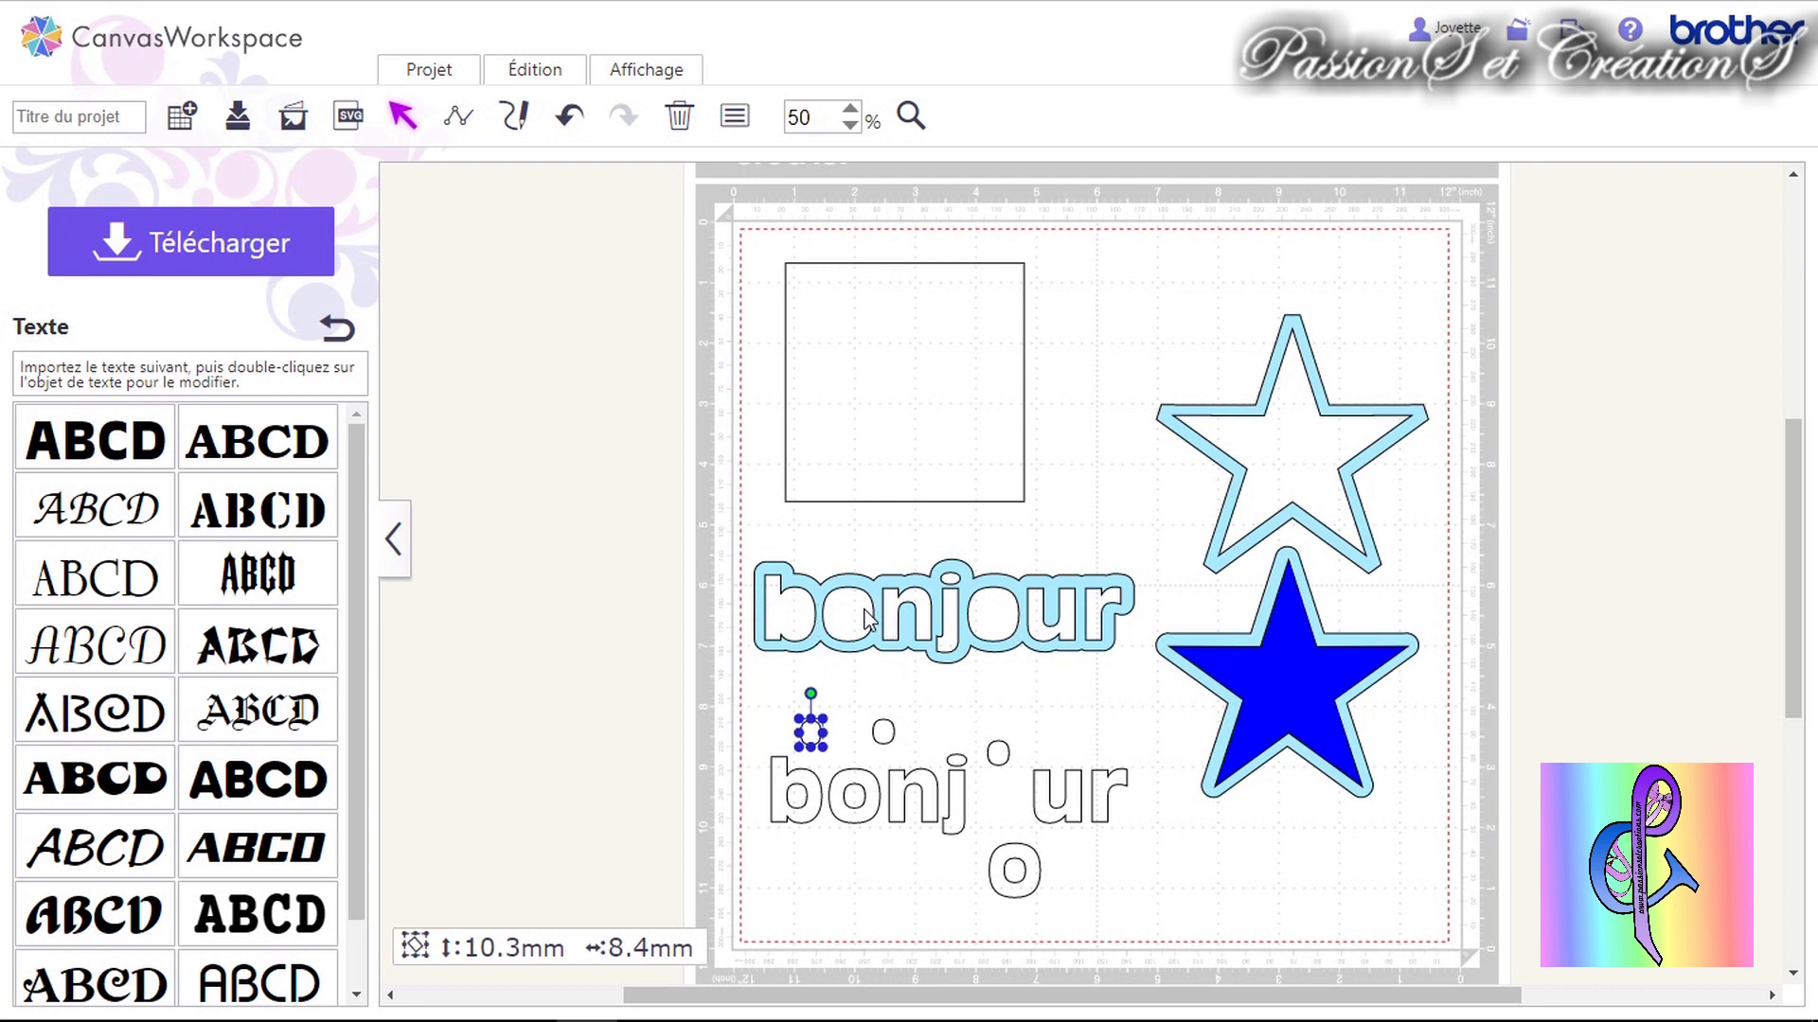
# Lay "bonjour" filled with dark blue over its light blue outline, and move the star-shaped frame up.
pyautogui.moveTo(1267, 695); pyautogui.dragTo(1461, 758)
pyautogui.click(1018, 615)
pyautogui.moveTo(1018, 615); pyautogui.dragTo(1001, 617)
pyautogui.moveTo(1497, 771); pyautogui.dragTo(1309, 702)
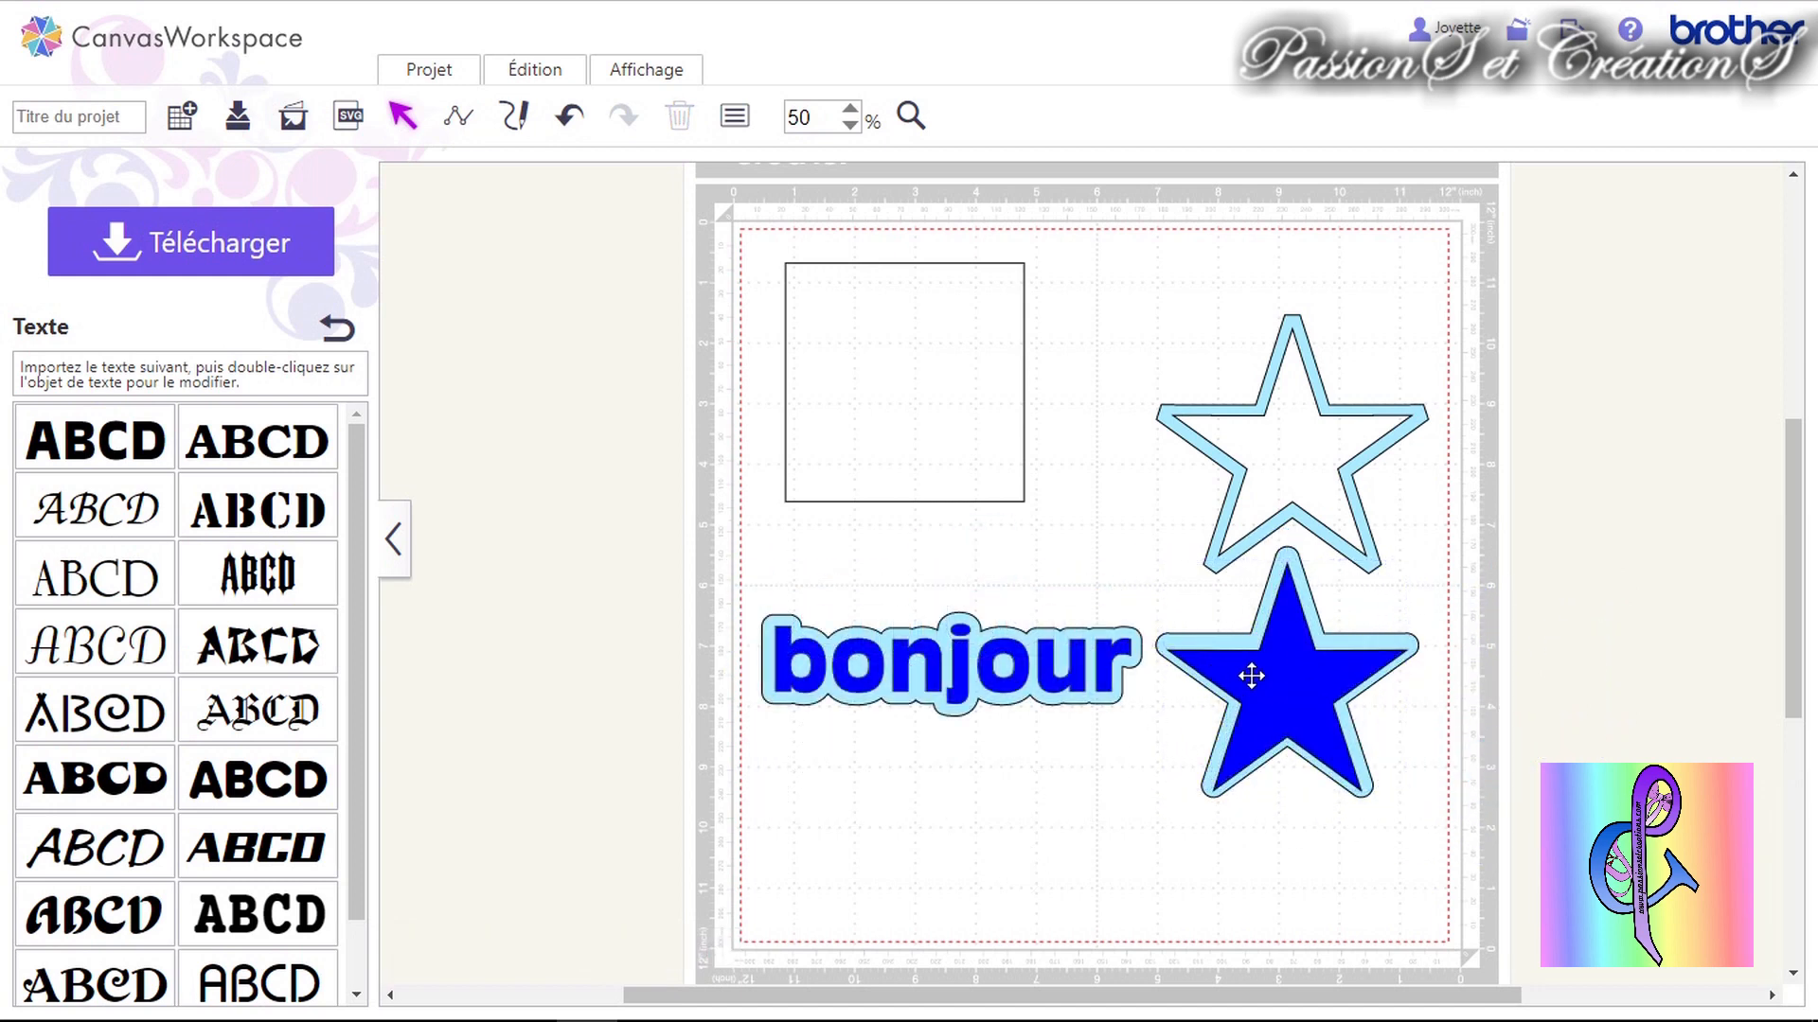
pyautogui.click(1269, 673)
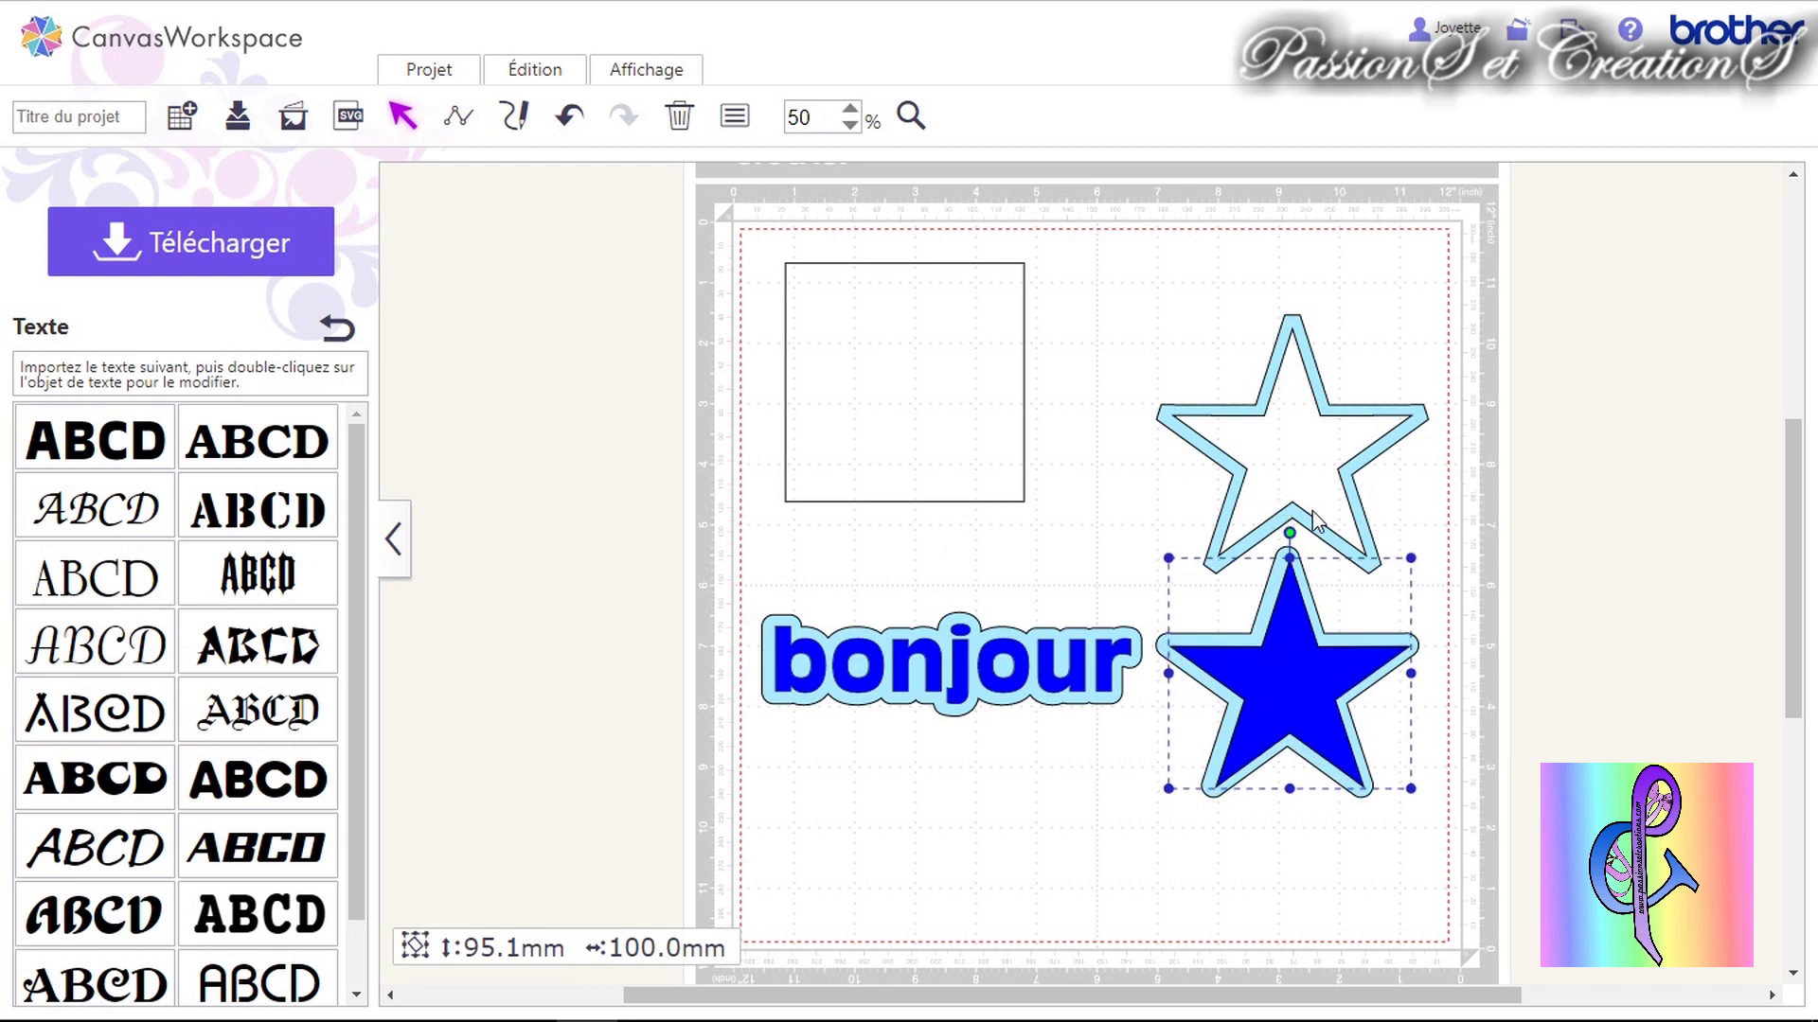
pyautogui.moveTo(1312, 512); pyautogui.dragTo(1310, 398)
# Centre the word "bonjour" and its outline on each other horizontally and vertically, and group them.
pyautogui.moveTo(1011, 558); pyautogui.dragTo(873, 735)
pyautogui.click(536, 69)
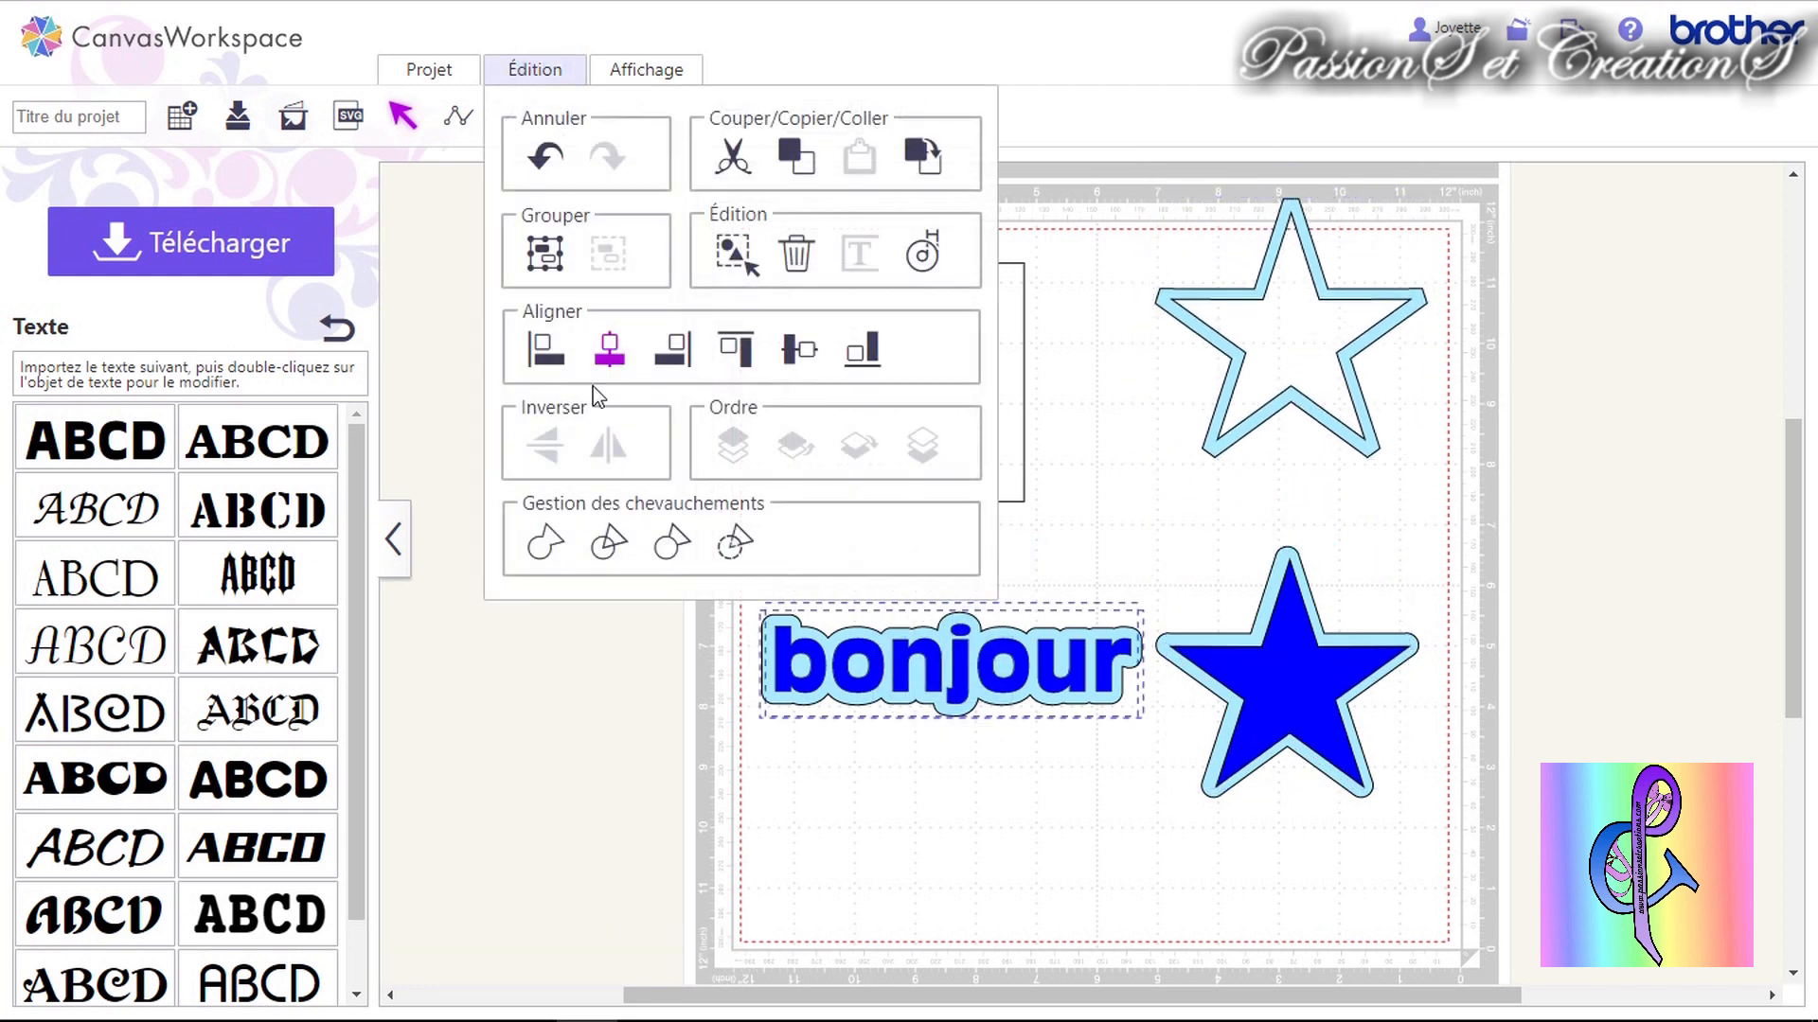
pyautogui.click(607, 363)
pyautogui.click(530, 72)
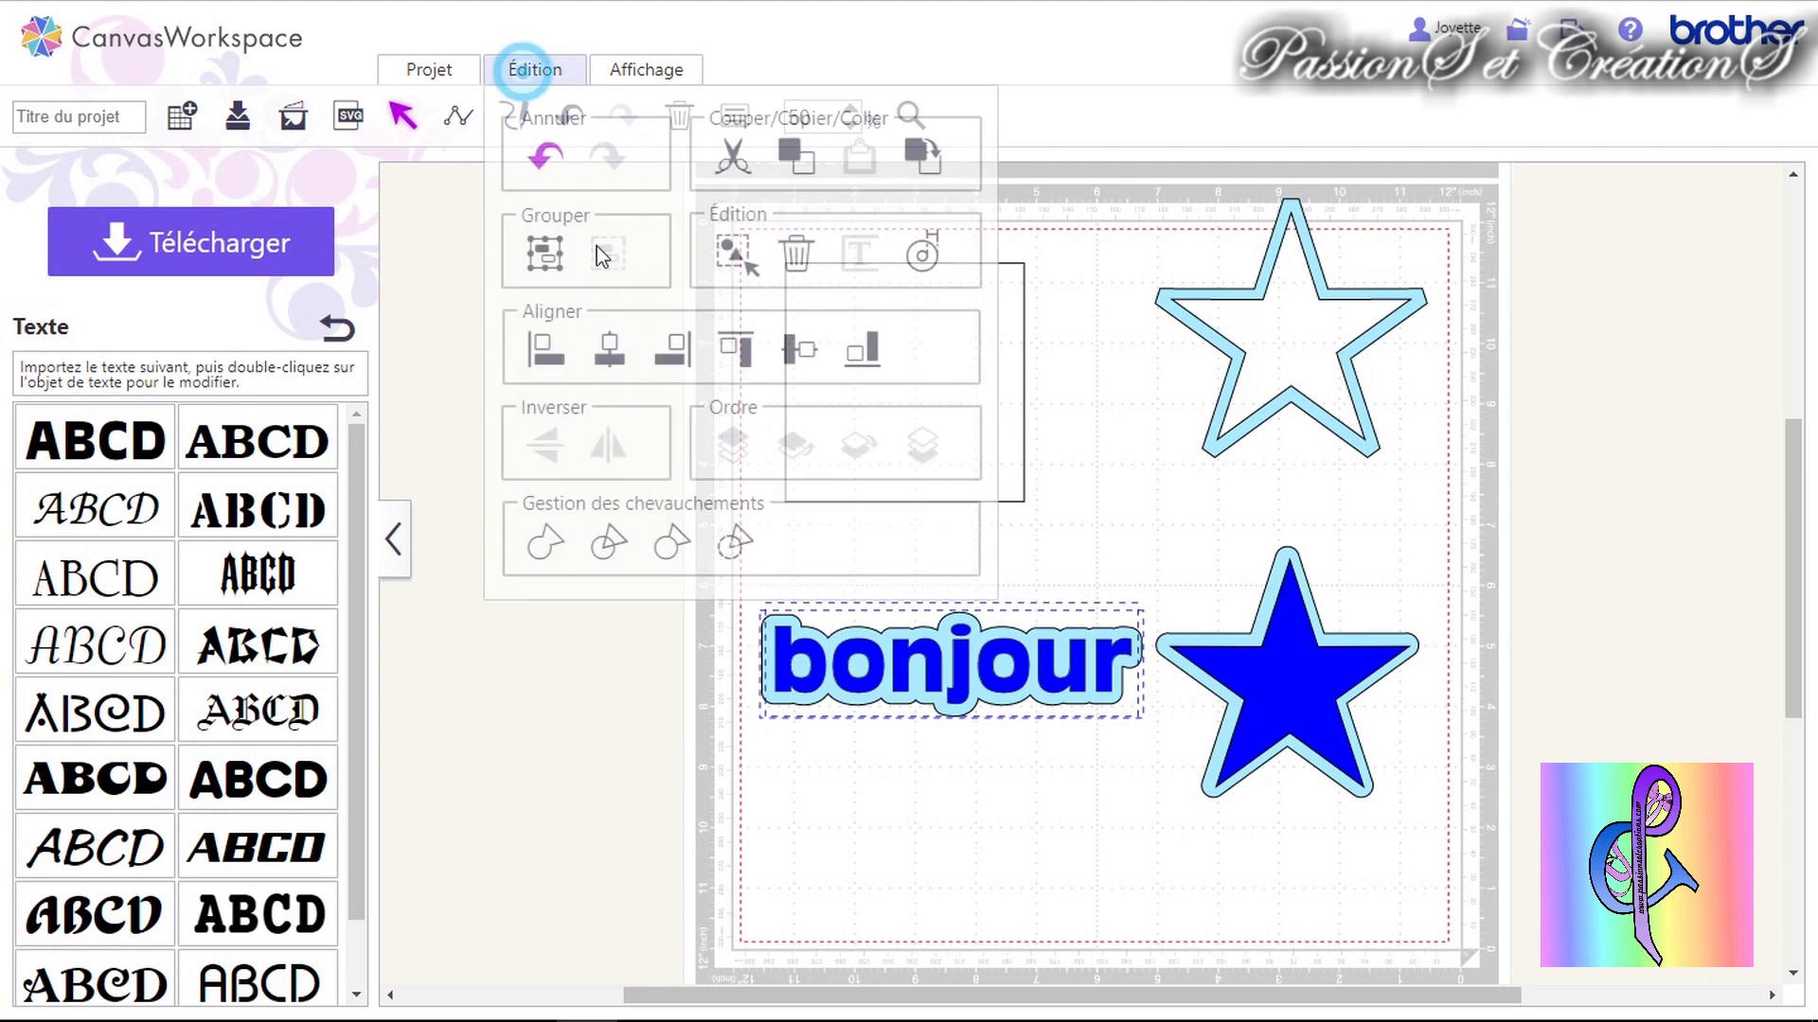
pyautogui.click(801, 357)
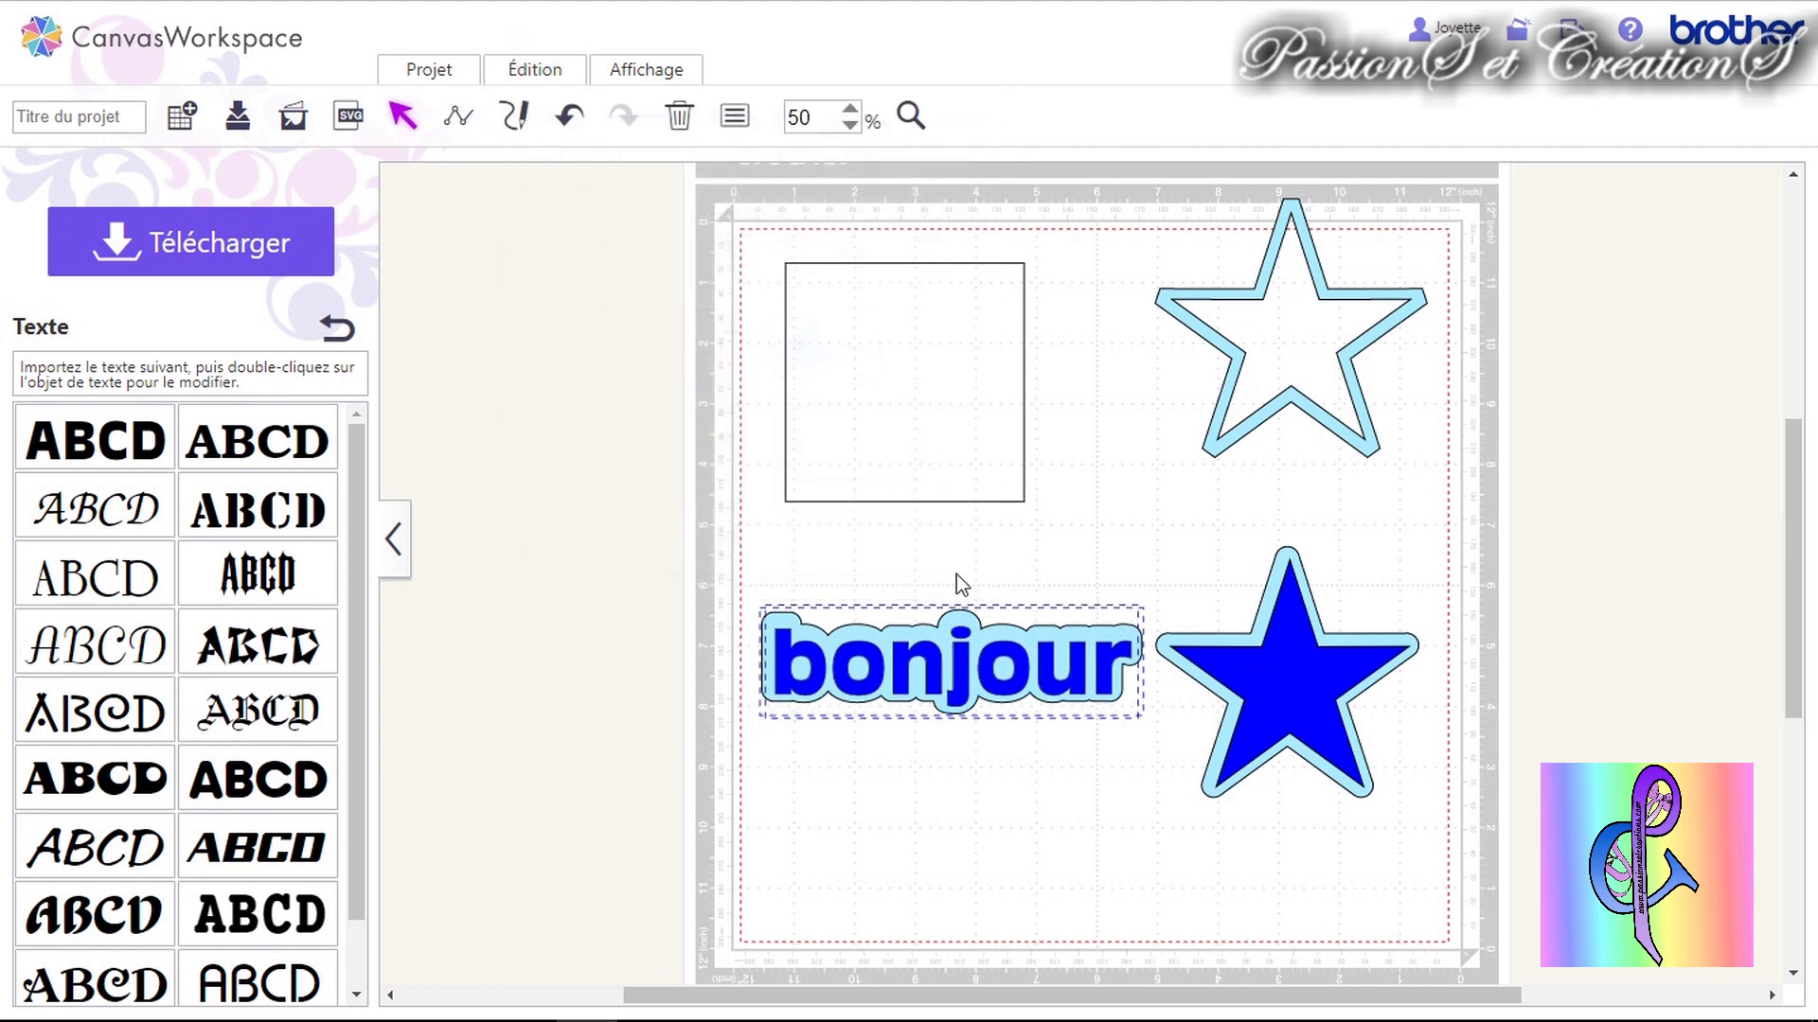
pyautogui.rightClick(973, 663)
pyautogui.click(1022, 571)
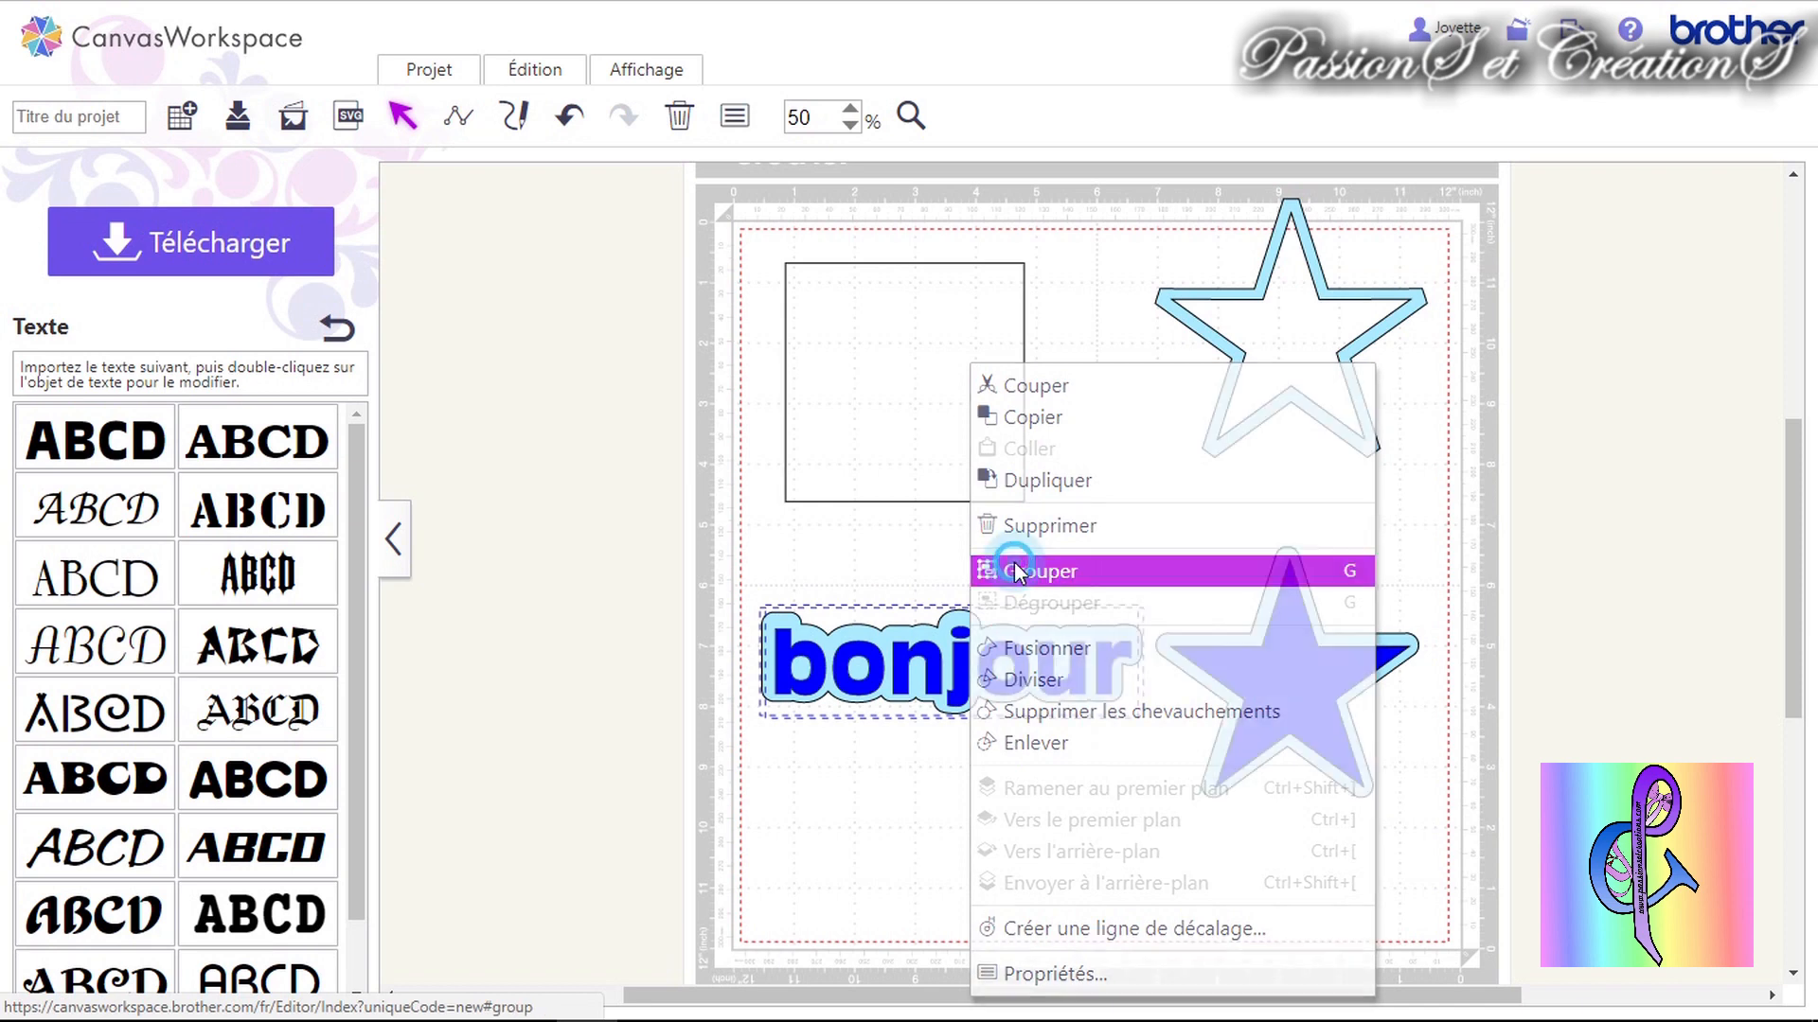
# Centre the dark blue star and its rounded outline on each other horizontally and vertically, and group them.
pyautogui.click(1231, 663)
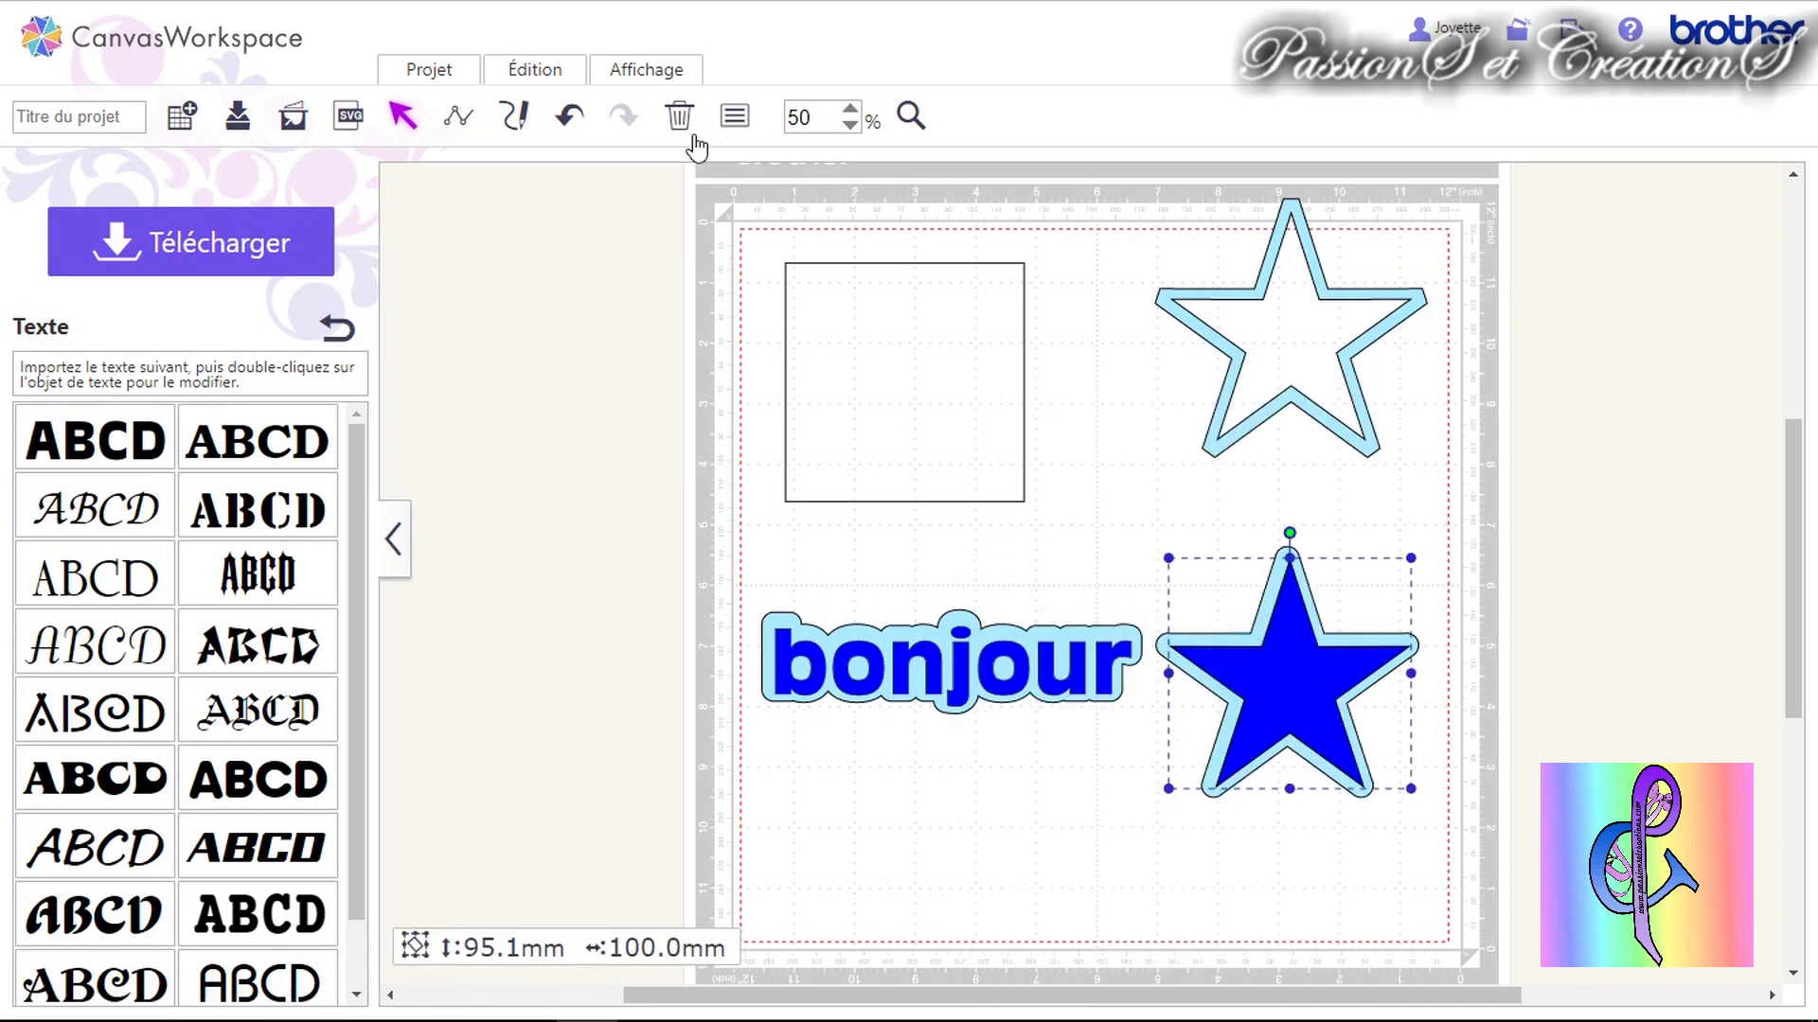
pyautogui.click(1221, 511)
pyautogui.click(513, 59)
pyautogui.click(616, 332)
pyautogui.click(516, 59)
pyautogui.click(791, 353)
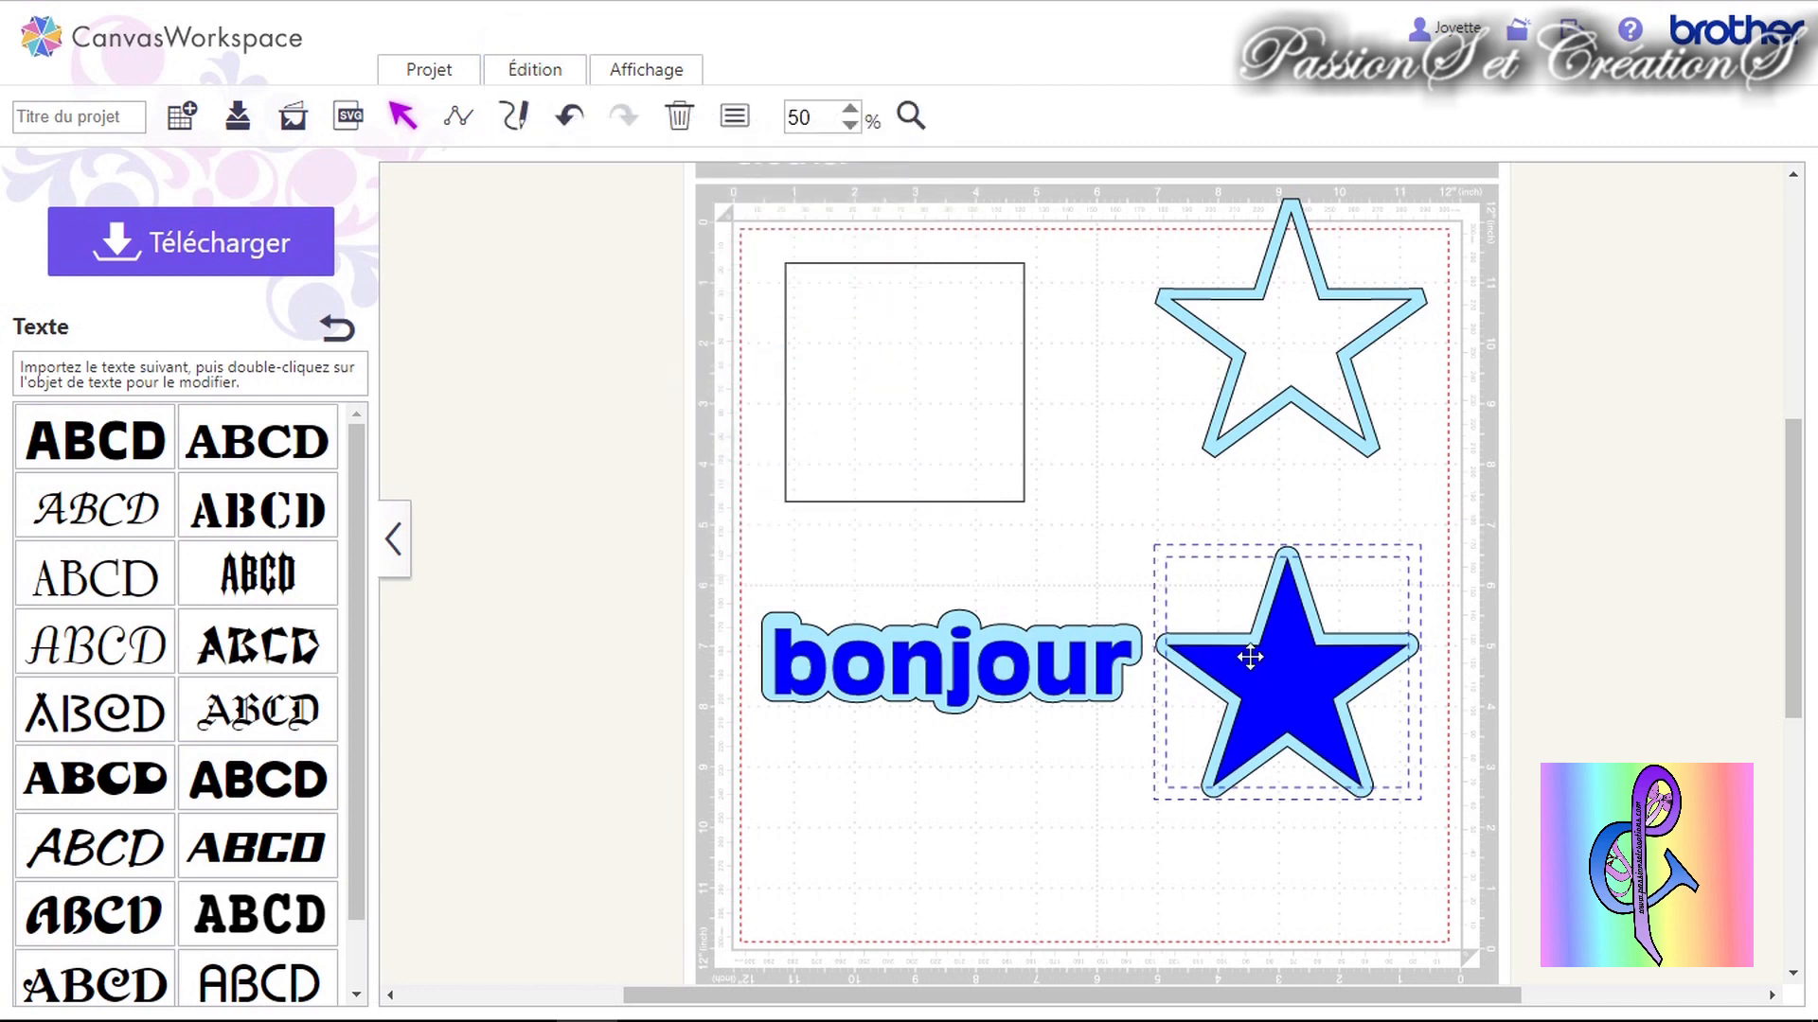
pyautogui.rightClick(1280, 673)
pyautogui.click(1364, 568)
pyautogui.click(1460, 688)
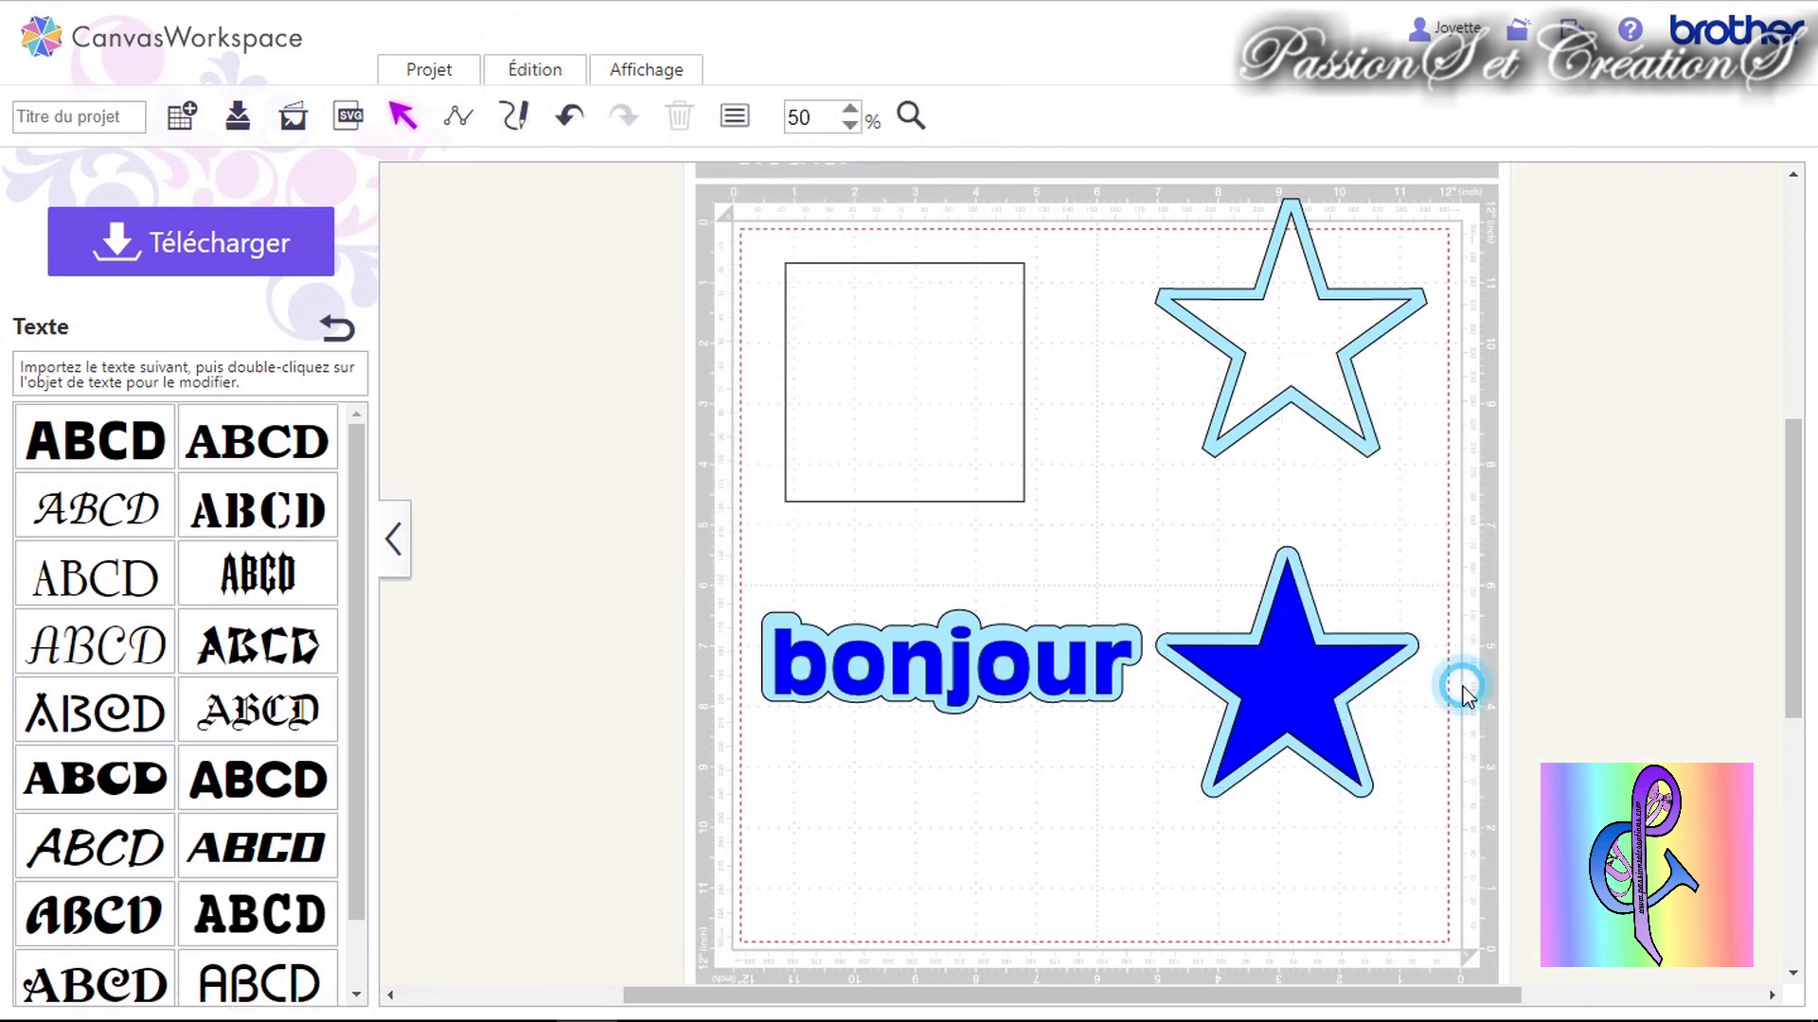
# Move the grouped "bonjour" and the grouped star lower on the mat.
pyautogui.moveTo(1328, 667); pyautogui.dragTo(1356, 645)
pyautogui.click(1055, 669)
pyautogui.moveTo(1055, 669); pyautogui.dragTo(1064, 751)
pyautogui.moveTo(1327, 629); pyautogui.dragTo(1313, 715)
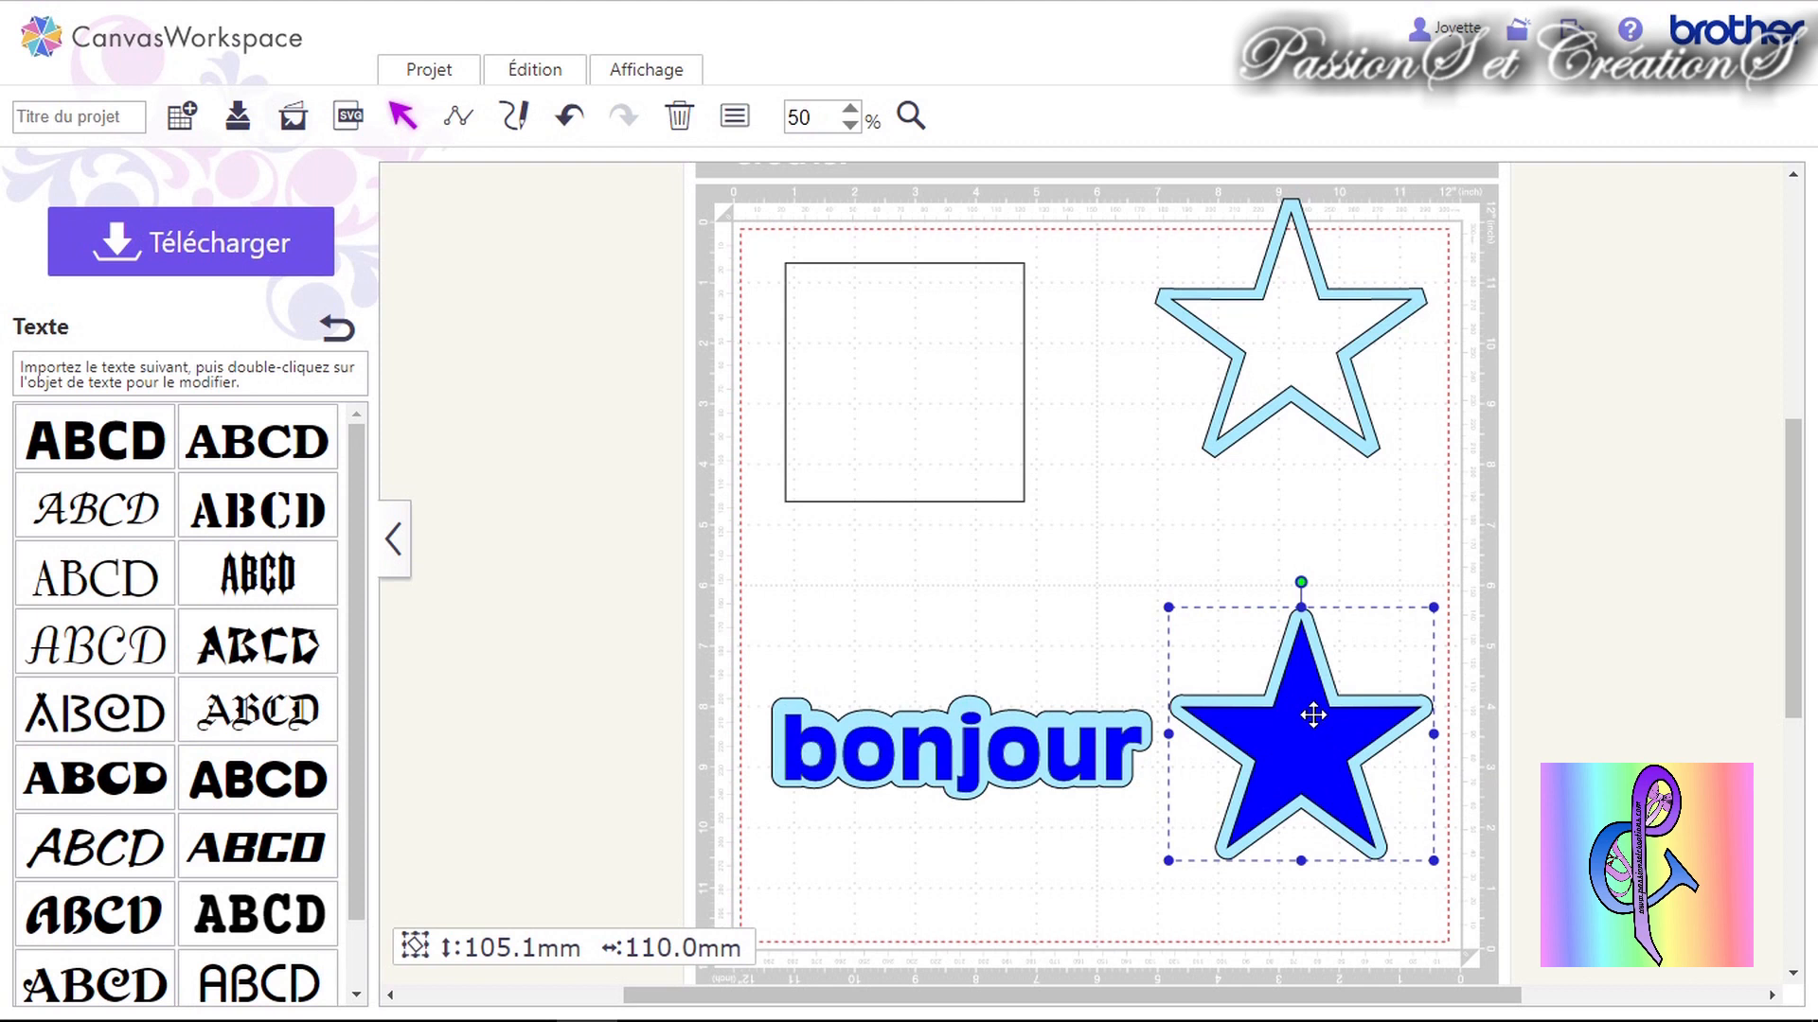
# Enlarge the empty square to about 140.7 × 140.7 mm in the mat's upper-left area and shift "bonjour" slightly.
pyautogui.moveTo(978, 456); pyautogui.dragTo(1149, 657)
pyautogui.moveTo(1063, 577); pyautogui.dragTo(1006, 541)
pyautogui.moveTo(1021, 739)
pyautogui.mouseDown()
pyautogui.moveTo(1019, 600)
pyautogui.moveTo(1040, 744)
pyautogui.mouseUp()
pyautogui.rightClick(979, 491)
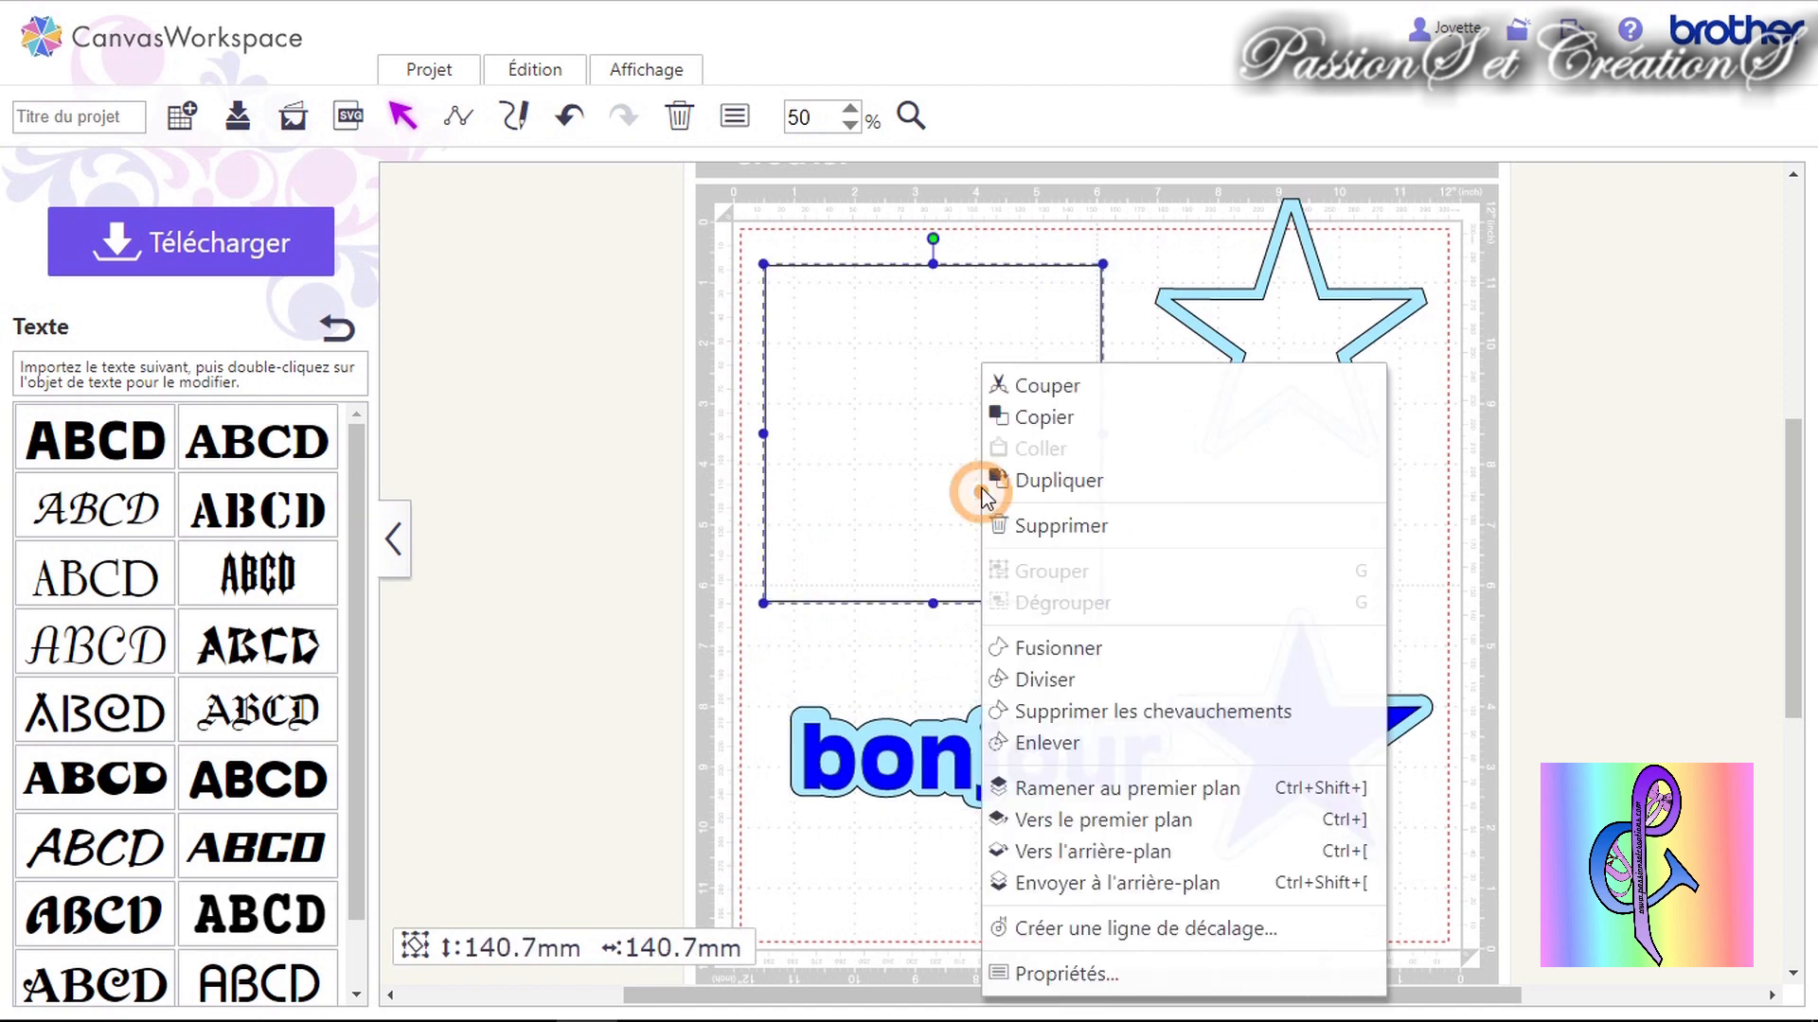
# Fill the enlarged square with light pink and close its properties.
pyautogui.click(736, 118)
pyautogui.click(364, 573)
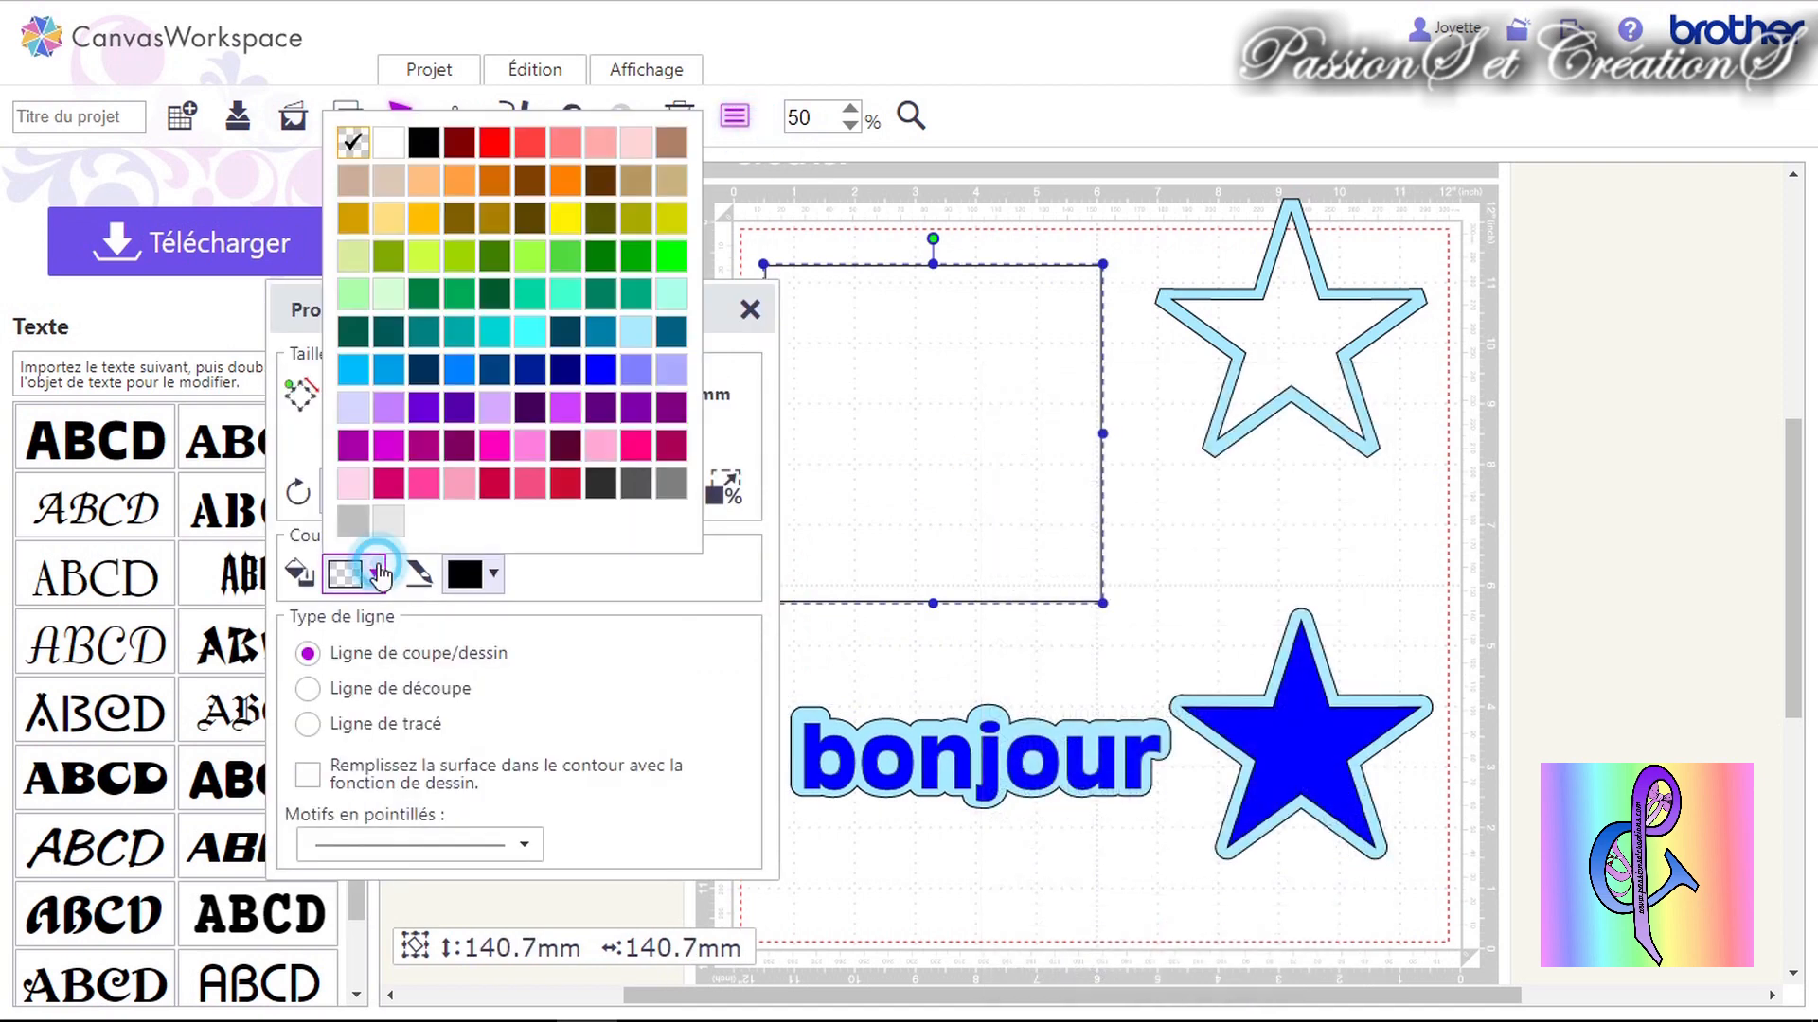
pyautogui.click(365, 484)
pyautogui.click(1260, 568)
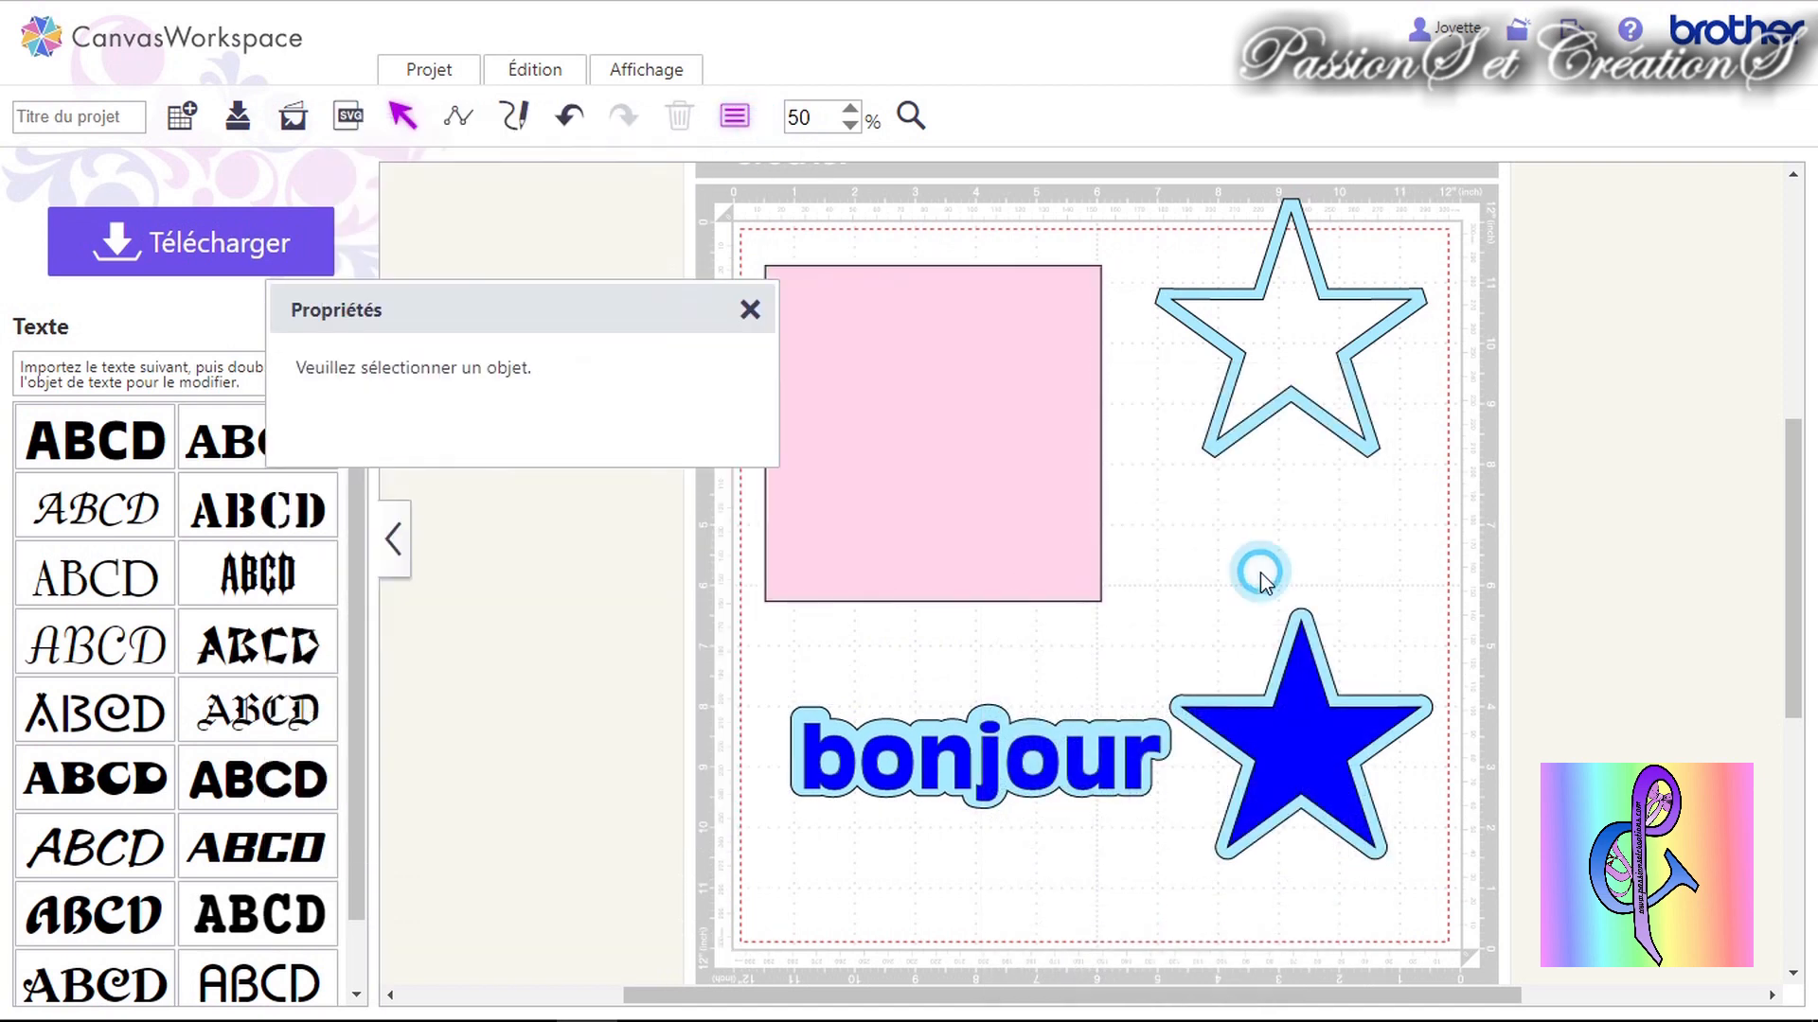
pyautogui.click(746, 310)
# Place the grouped "bonjour" on the pink square's upper-left area, shrunk and tilted diagonally upward to about 93 × 77 mm.
pyautogui.moveTo(951, 752); pyautogui.dragTo(921, 372)
pyautogui.moveTo(1139, 320); pyautogui.dragTo(986, 364)
pyautogui.moveTo(871, 338); pyautogui.dragTo(838, 348)
pyautogui.moveTo(872, 396); pyautogui.dragTo(883, 351)
# Shrink the dark blue star group to about 54.5 × 52.1 mm and the star frame to about 29.3 × 27.9 mm, side by side on the square.
pyautogui.moveTo(1356, 732); pyautogui.dragTo(1097, 533)
pyautogui.moveTo(1176, 663); pyautogui.dragTo(1042, 539)
pyautogui.moveTo(997, 480); pyautogui.dragTo(1065, 549)
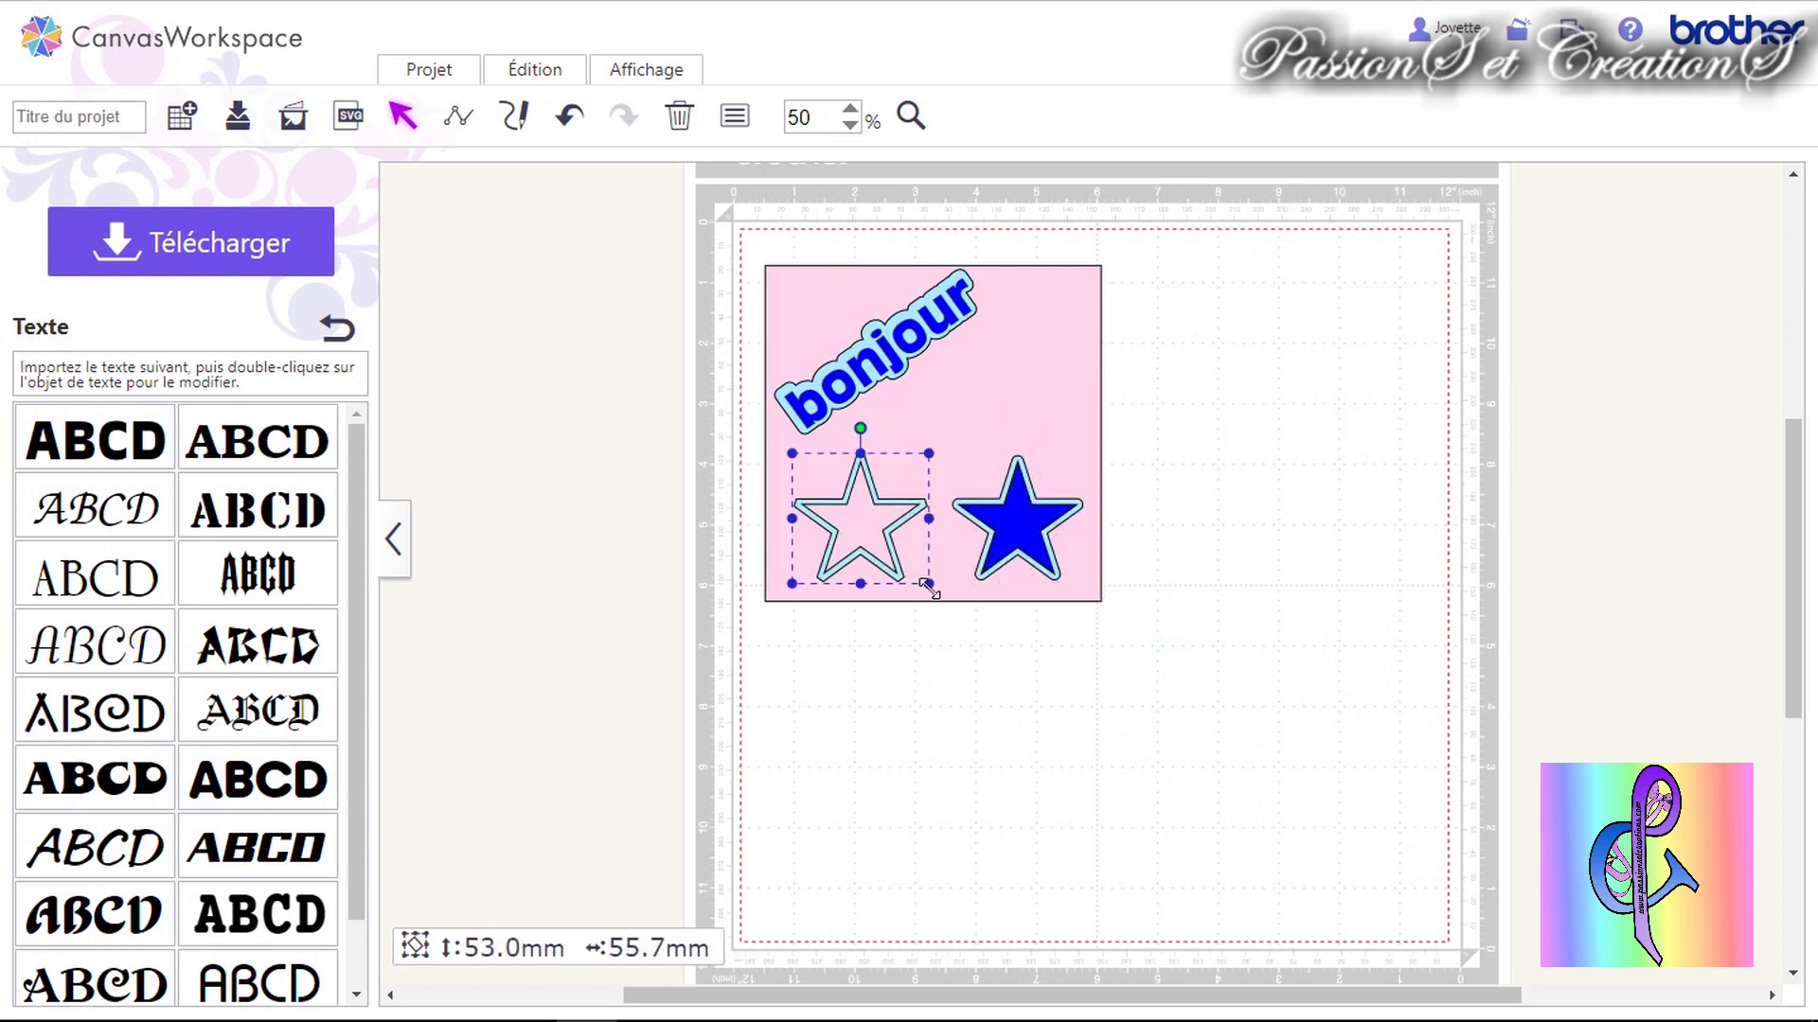
pyautogui.moveTo(929, 584)
pyautogui.mouseDown()
pyautogui.moveTo(861, 526)
pyautogui.moveTo(946, 554)
pyautogui.mouseUp()
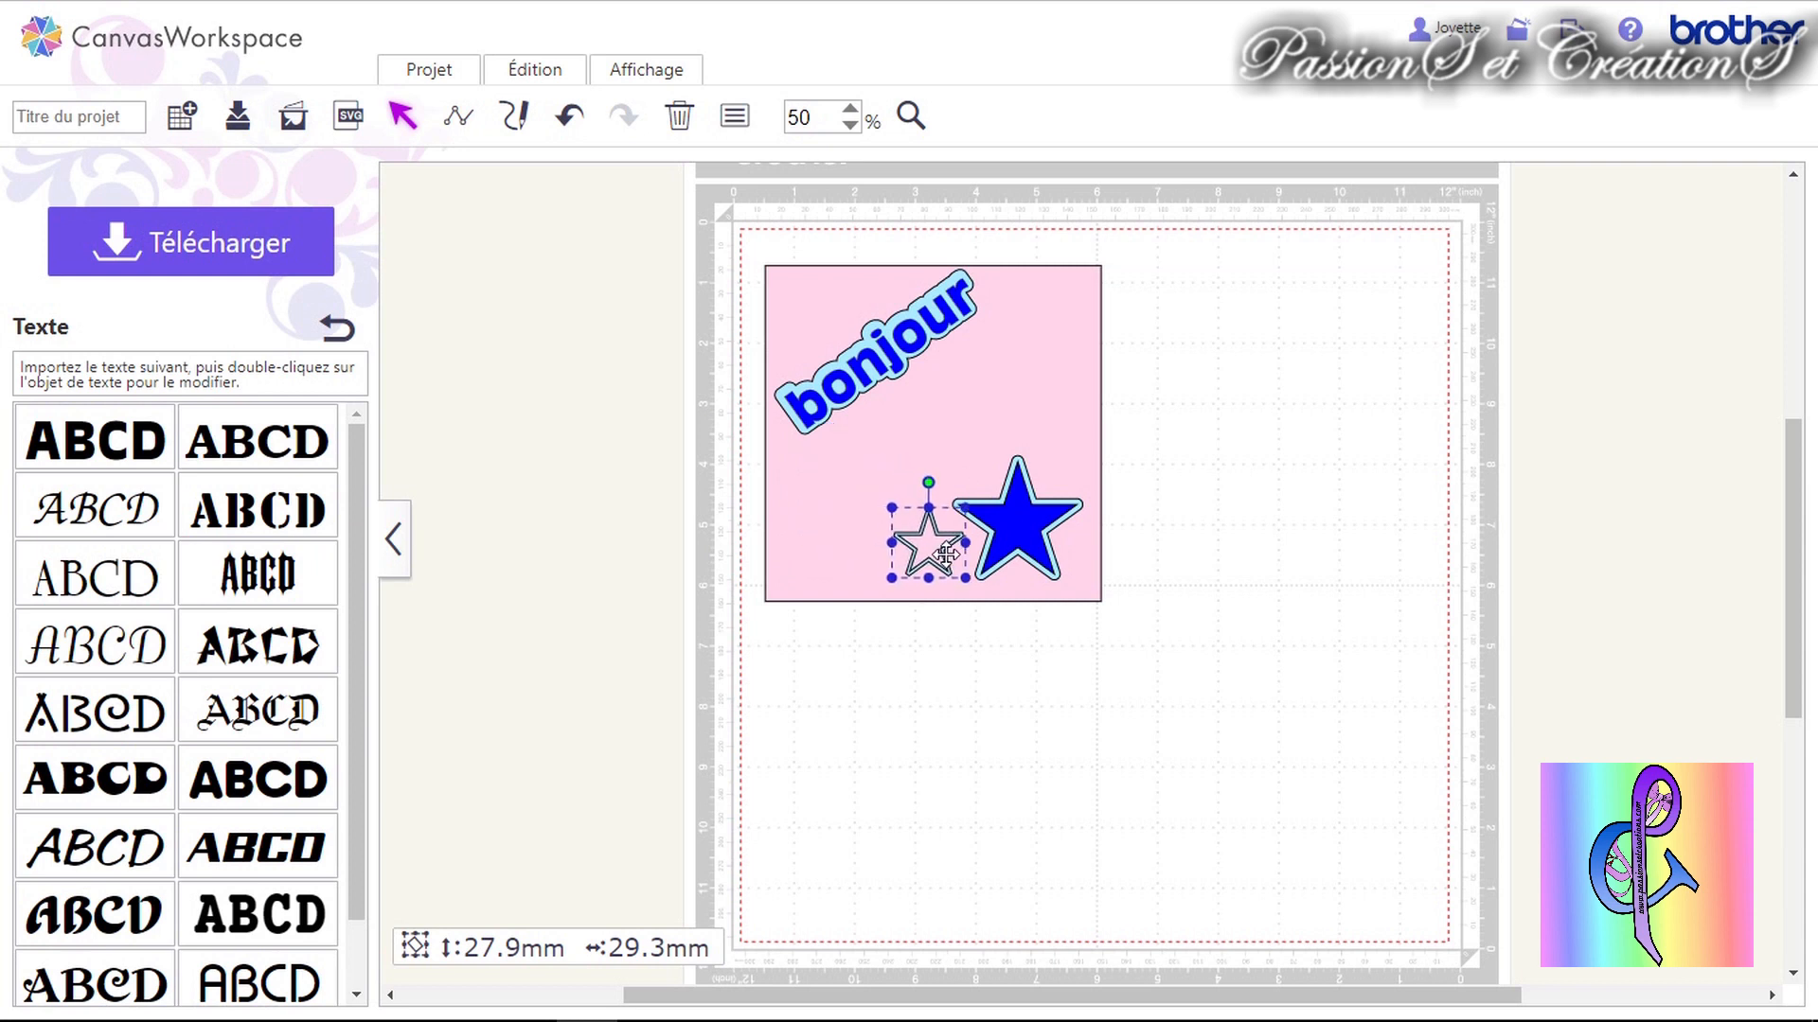
pyautogui.click(1280, 602)
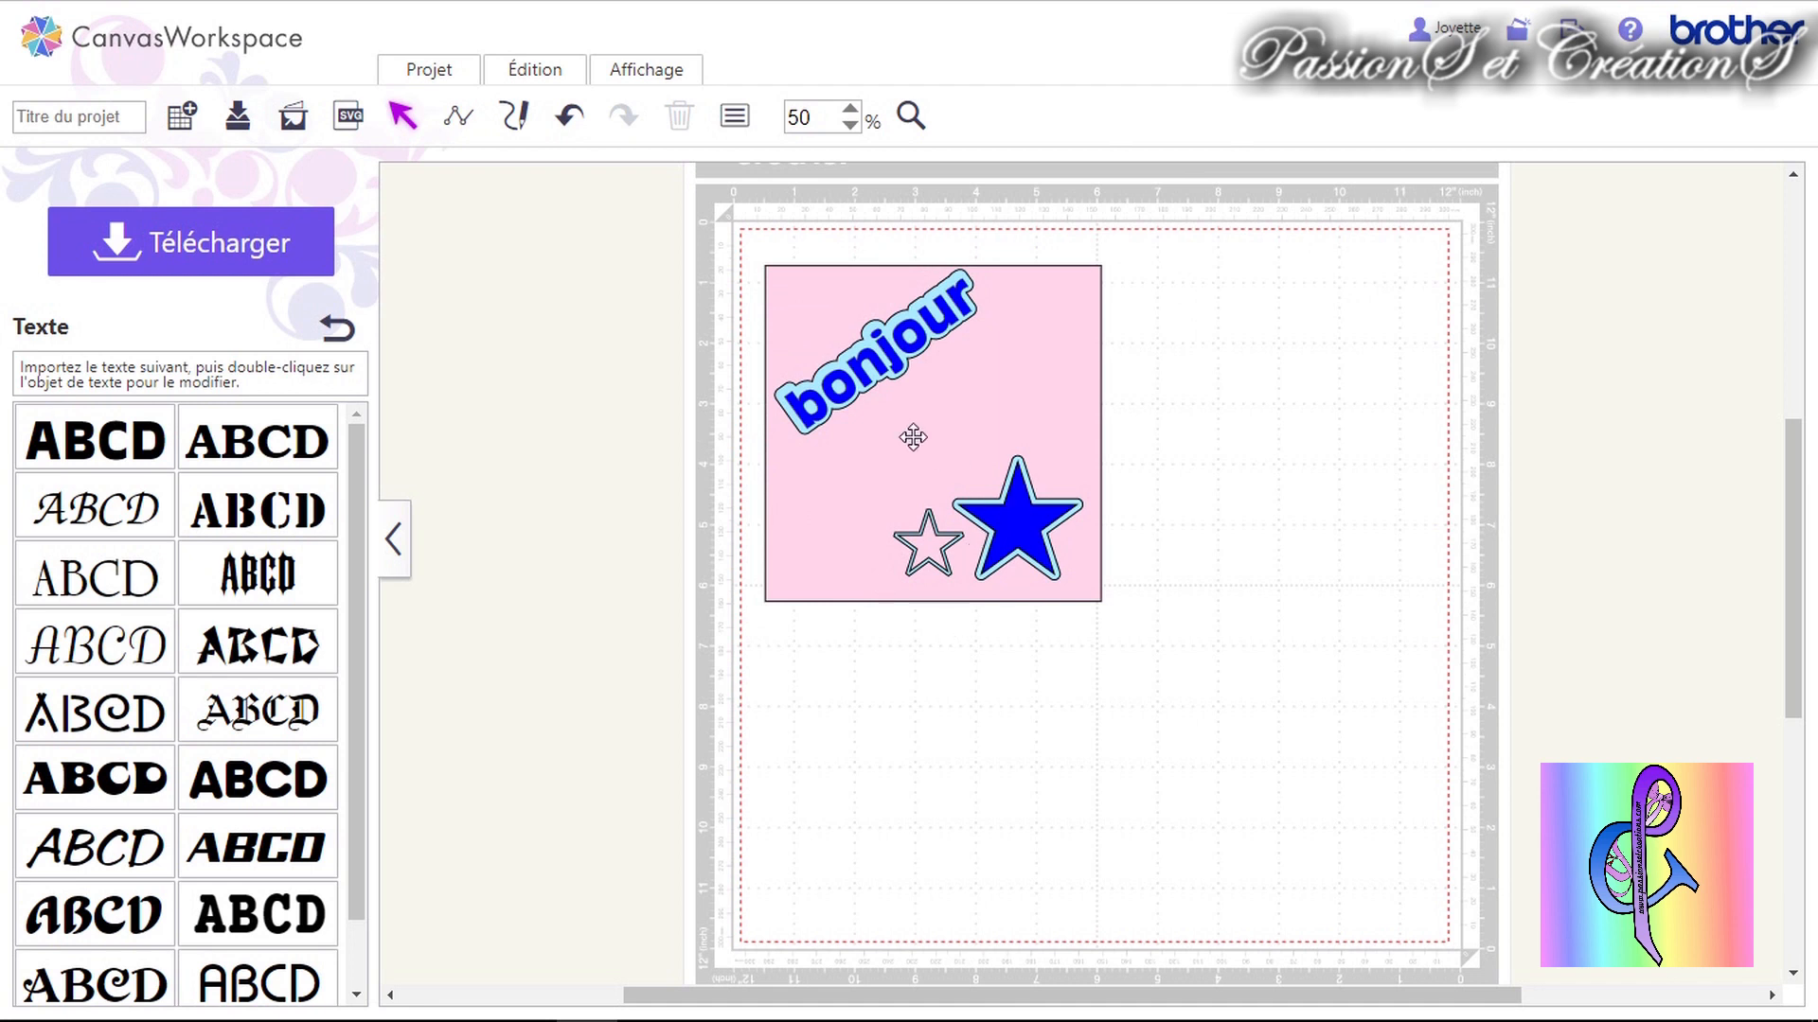
# Move the grouped star off the pink square, ungroup it and separate the dark blue star from its light blue outline.
pyautogui.moveTo(1020, 502); pyautogui.dragTo(1215, 307)
pyautogui.rightClick(1223, 350)
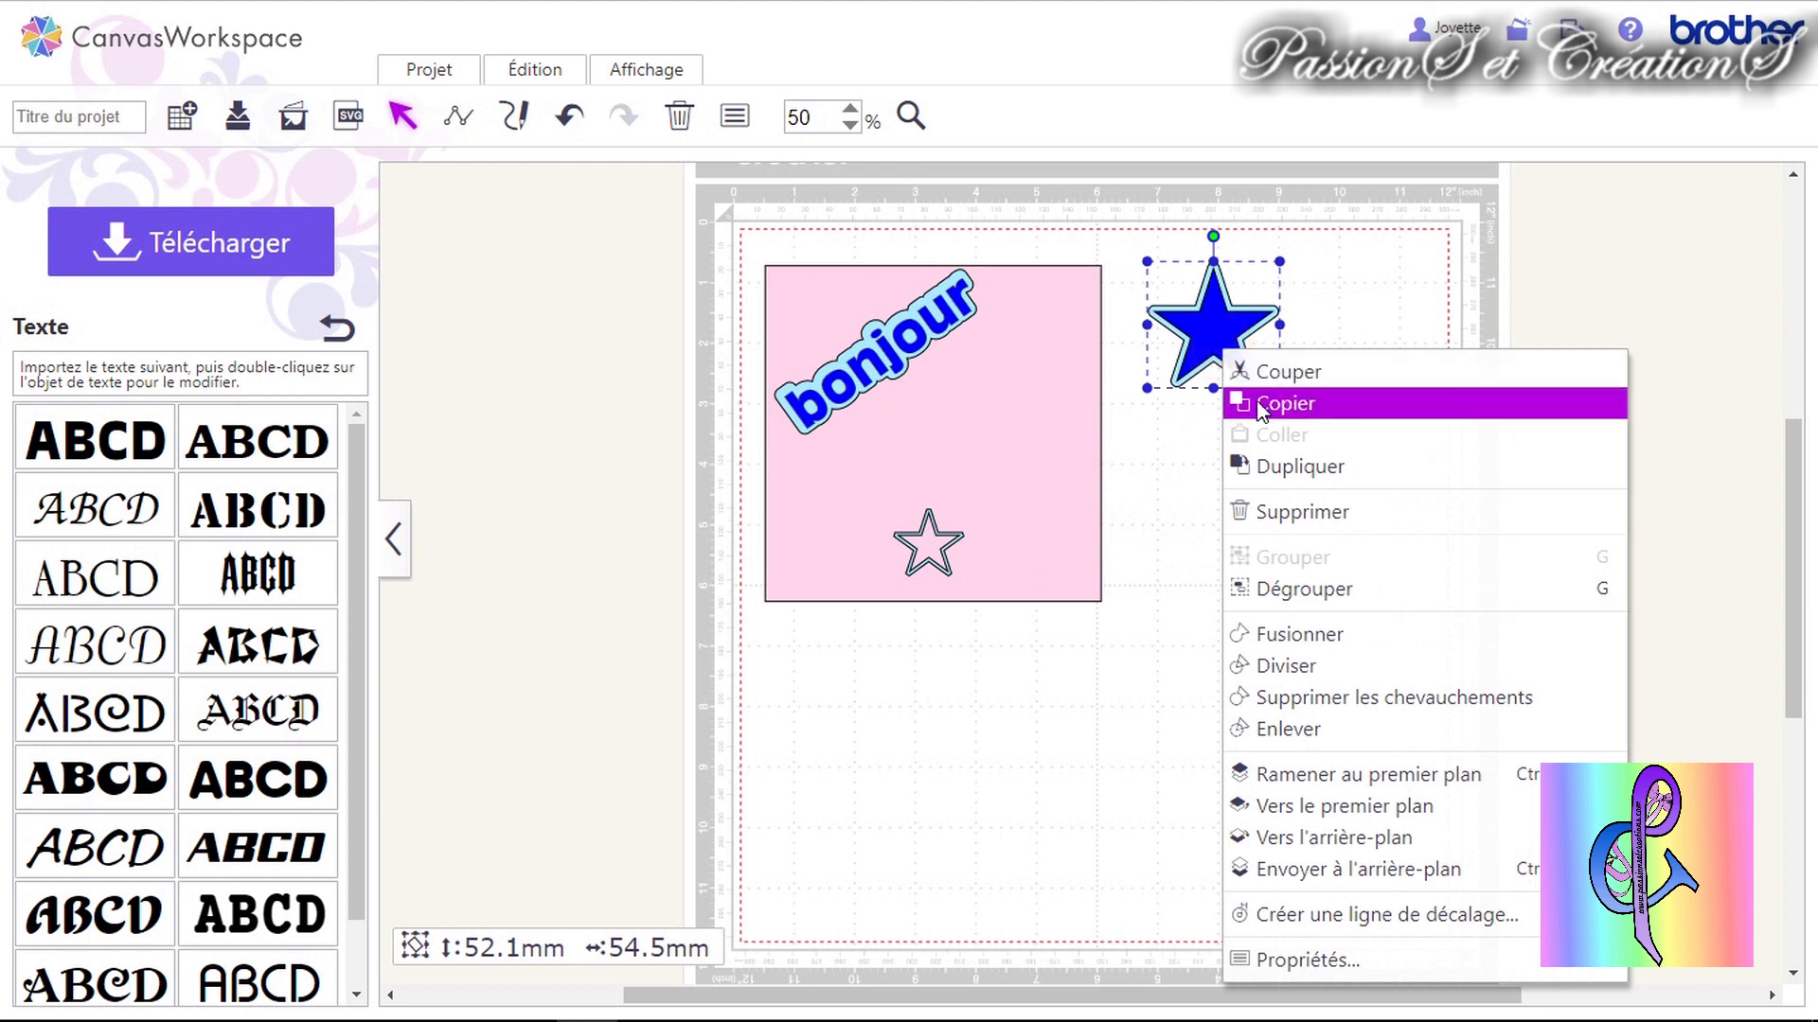
pyautogui.click(1294, 588)
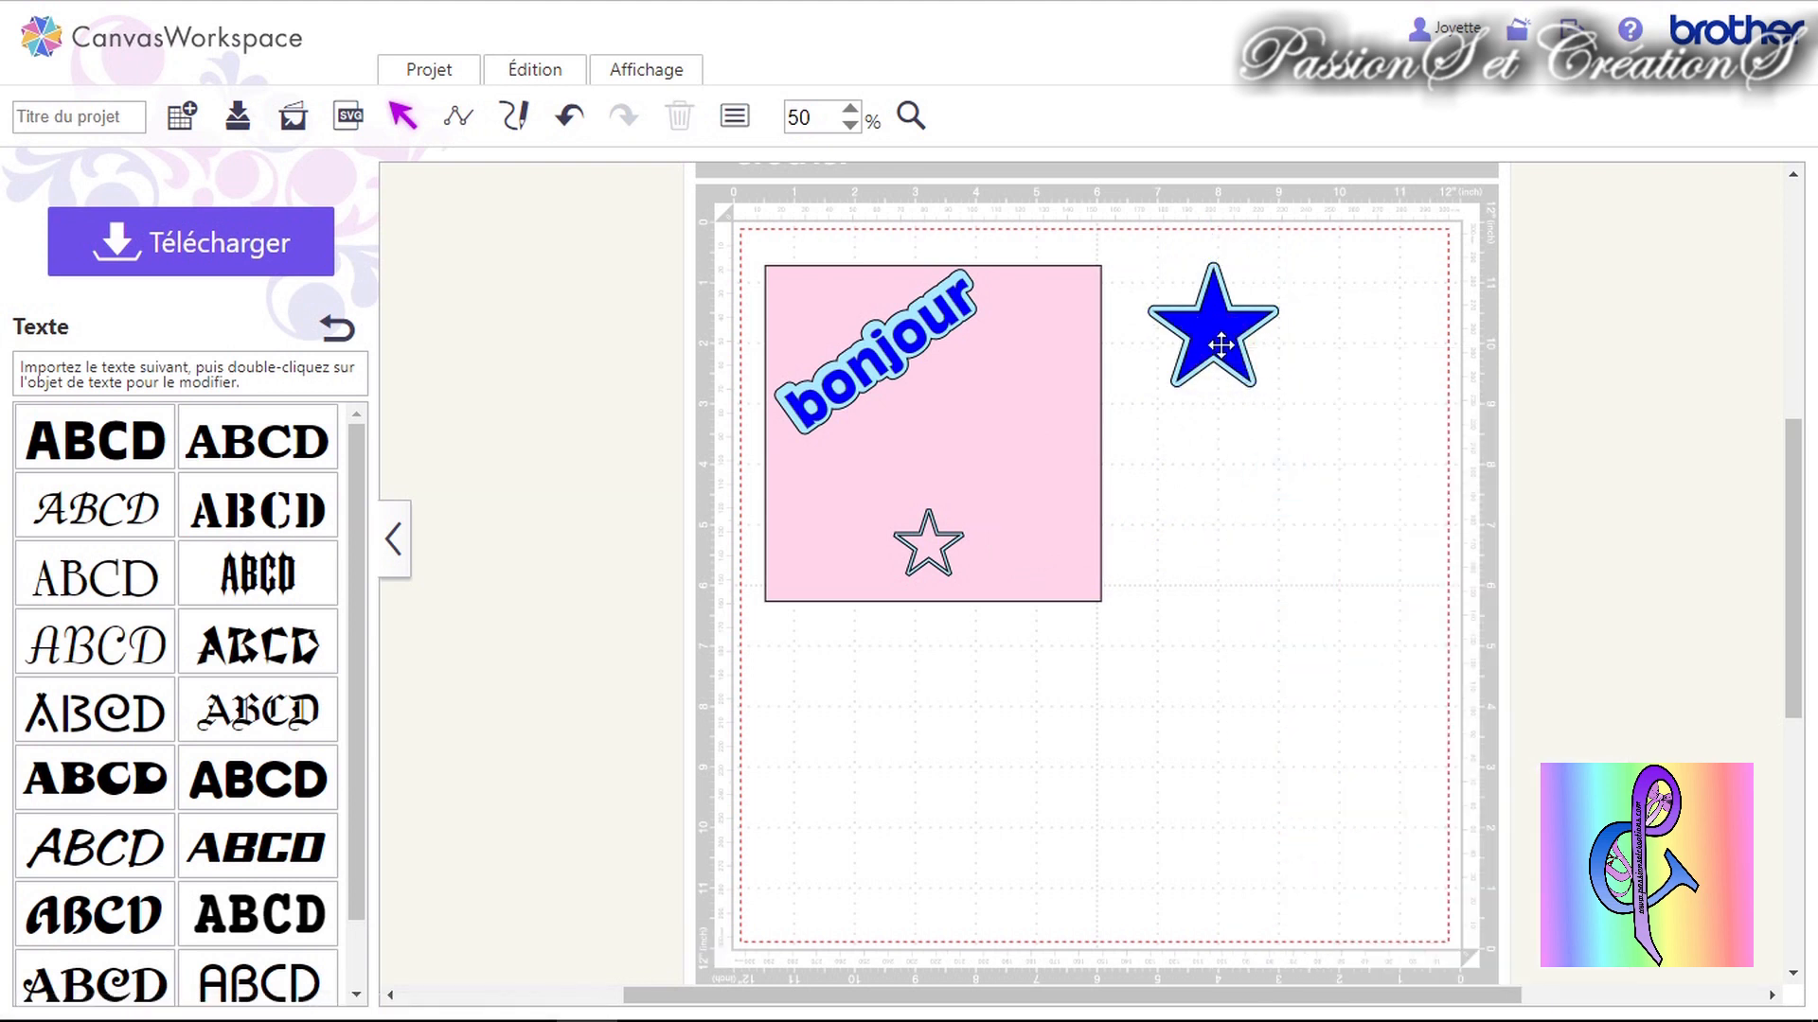
pyautogui.moveTo(1219, 345); pyautogui.dragTo(1381, 340)
# Move the grouped "bonjour" off the pink square, ungroup it and separate the lettering from its light blue outline.
pyautogui.moveTo(919, 353); pyautogui.dragTo(1286, 513)
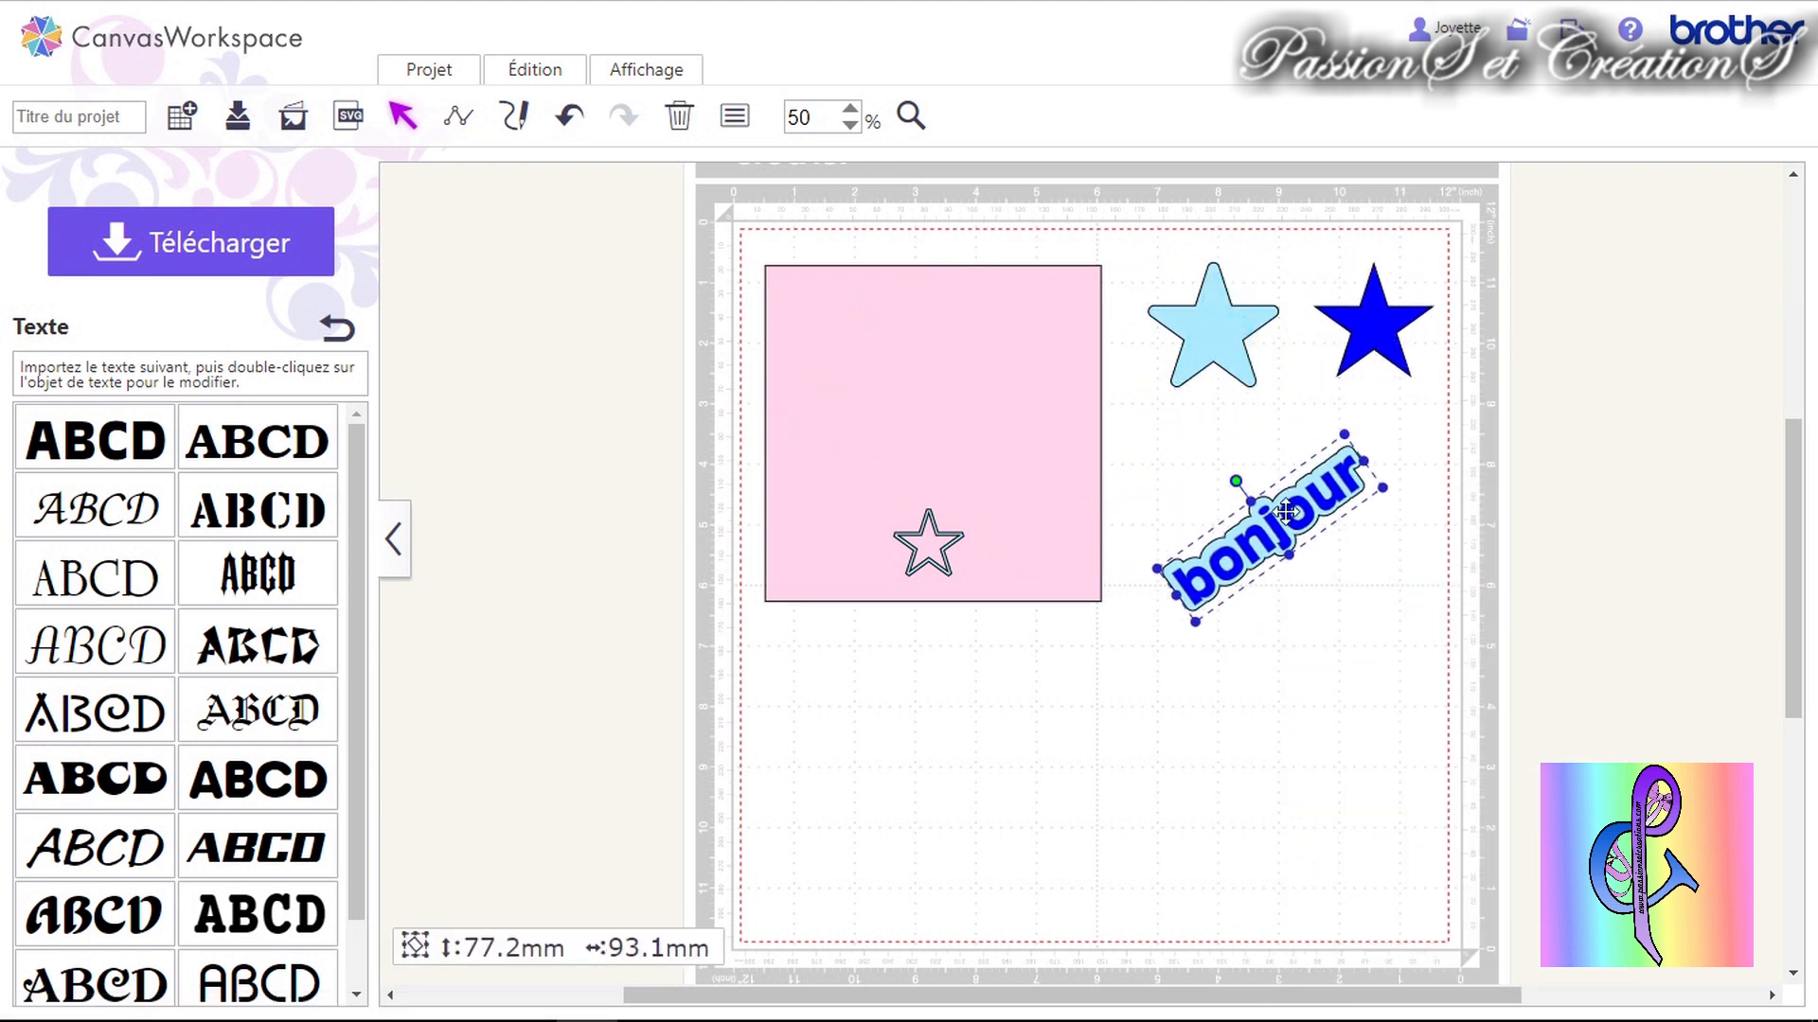
pyautogui.rightClick(1296, 515)
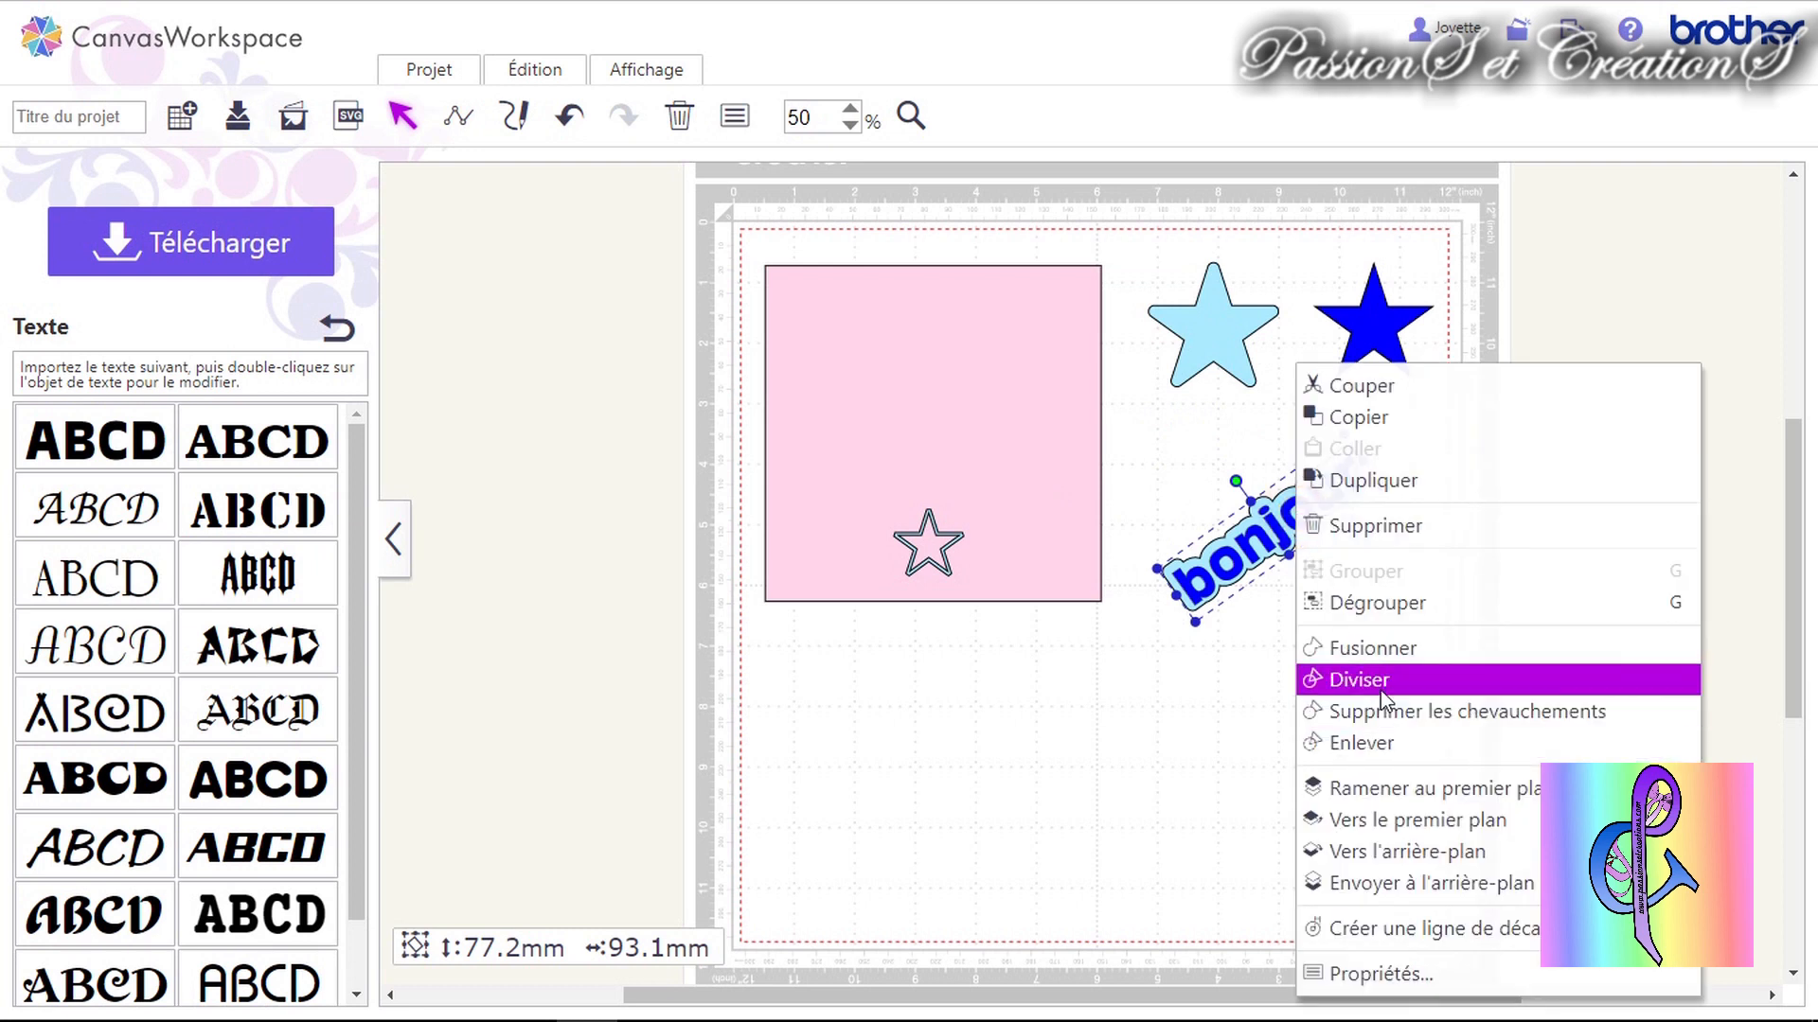
pyautogui.click(1399, 594)
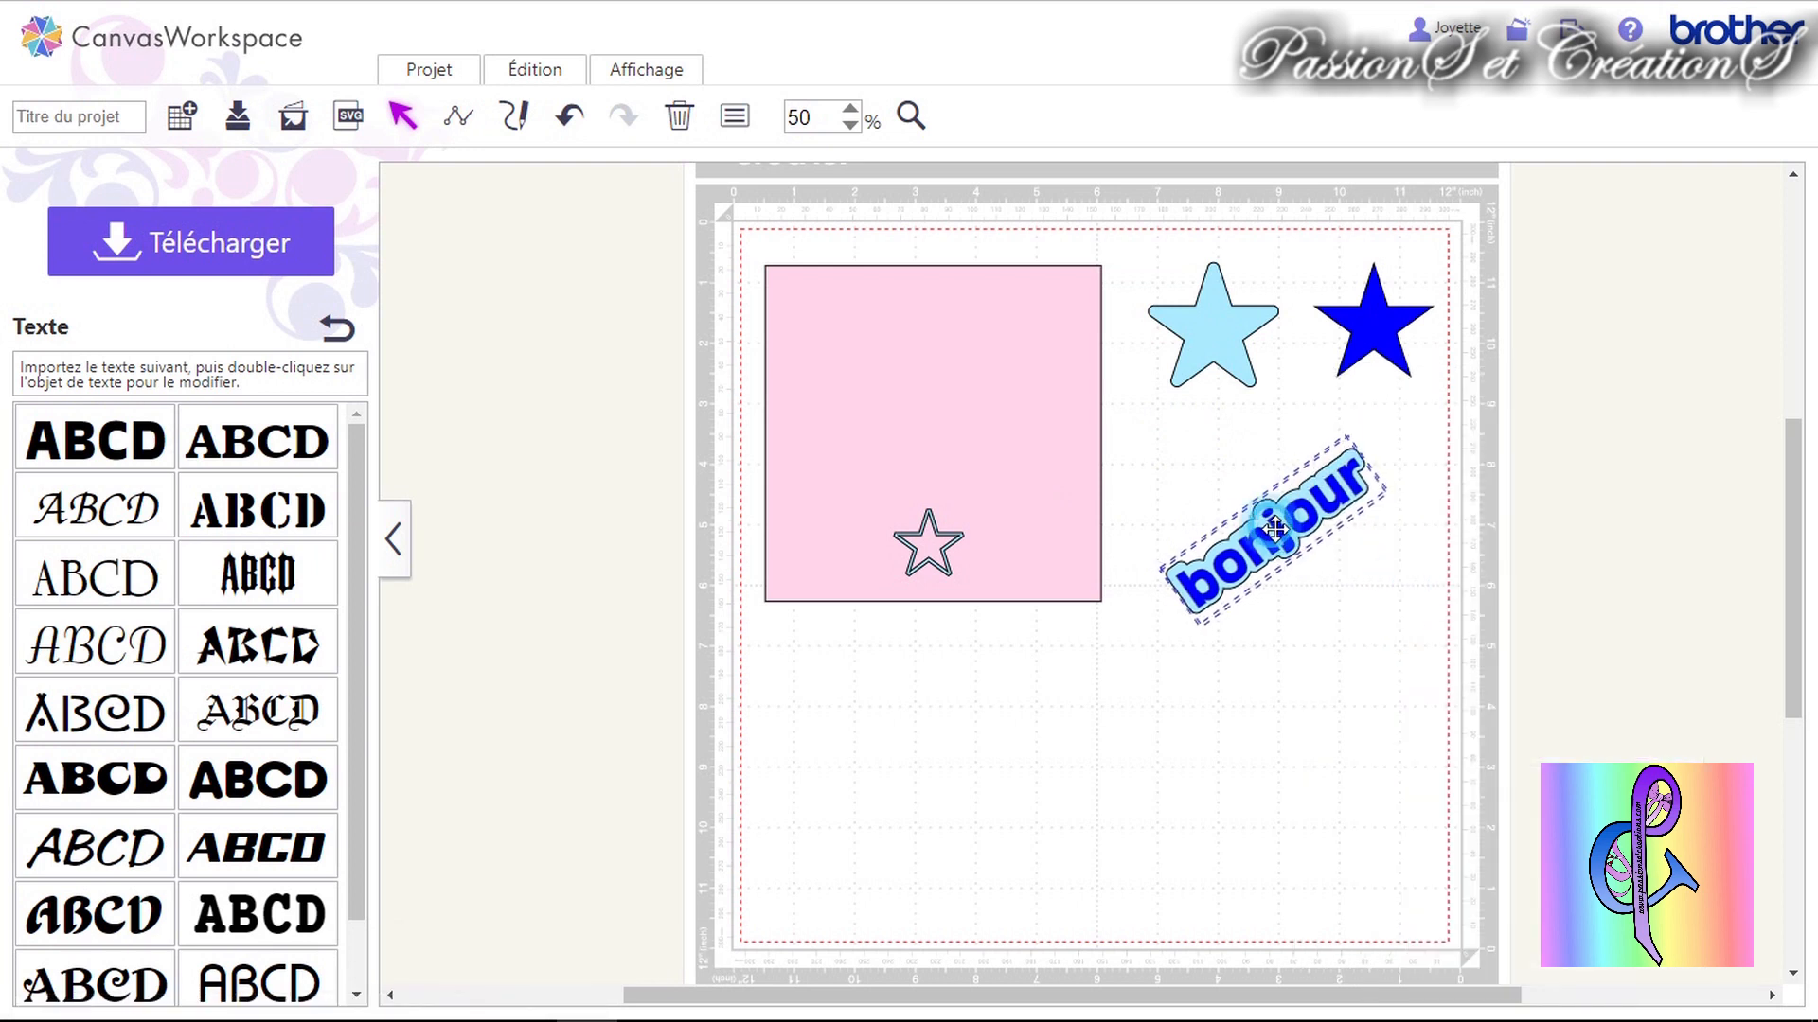
pyautogui.click(1334, 622)
pyautogui.moveTo(1274, 523); pyautogui.dragTo(1318, 638)
pyautogui.moveTo(1283, 541); pyautogui.dragTo(1246, 476)
pyautogui.moveTo(1334, 639); pyautogui.dragTo(1330, 511)
pyautogui.click(1348, 671)
# Move the small star frame off the pink square and place it below the separated "bonjour".
pyautogui.click(949, 542)
pyautogui.moveTo(978, 474); pyautogui.dragTo(833, 388)
pyautogui.click(929, 542)
pyautogui.moveTo(940, 552); pyautogui.dragTo(1366, 652)
pyautogui.moveTo(905, 414); pyautogui.dragTo(1043, 487)
pyautogui.click(1144, 763)
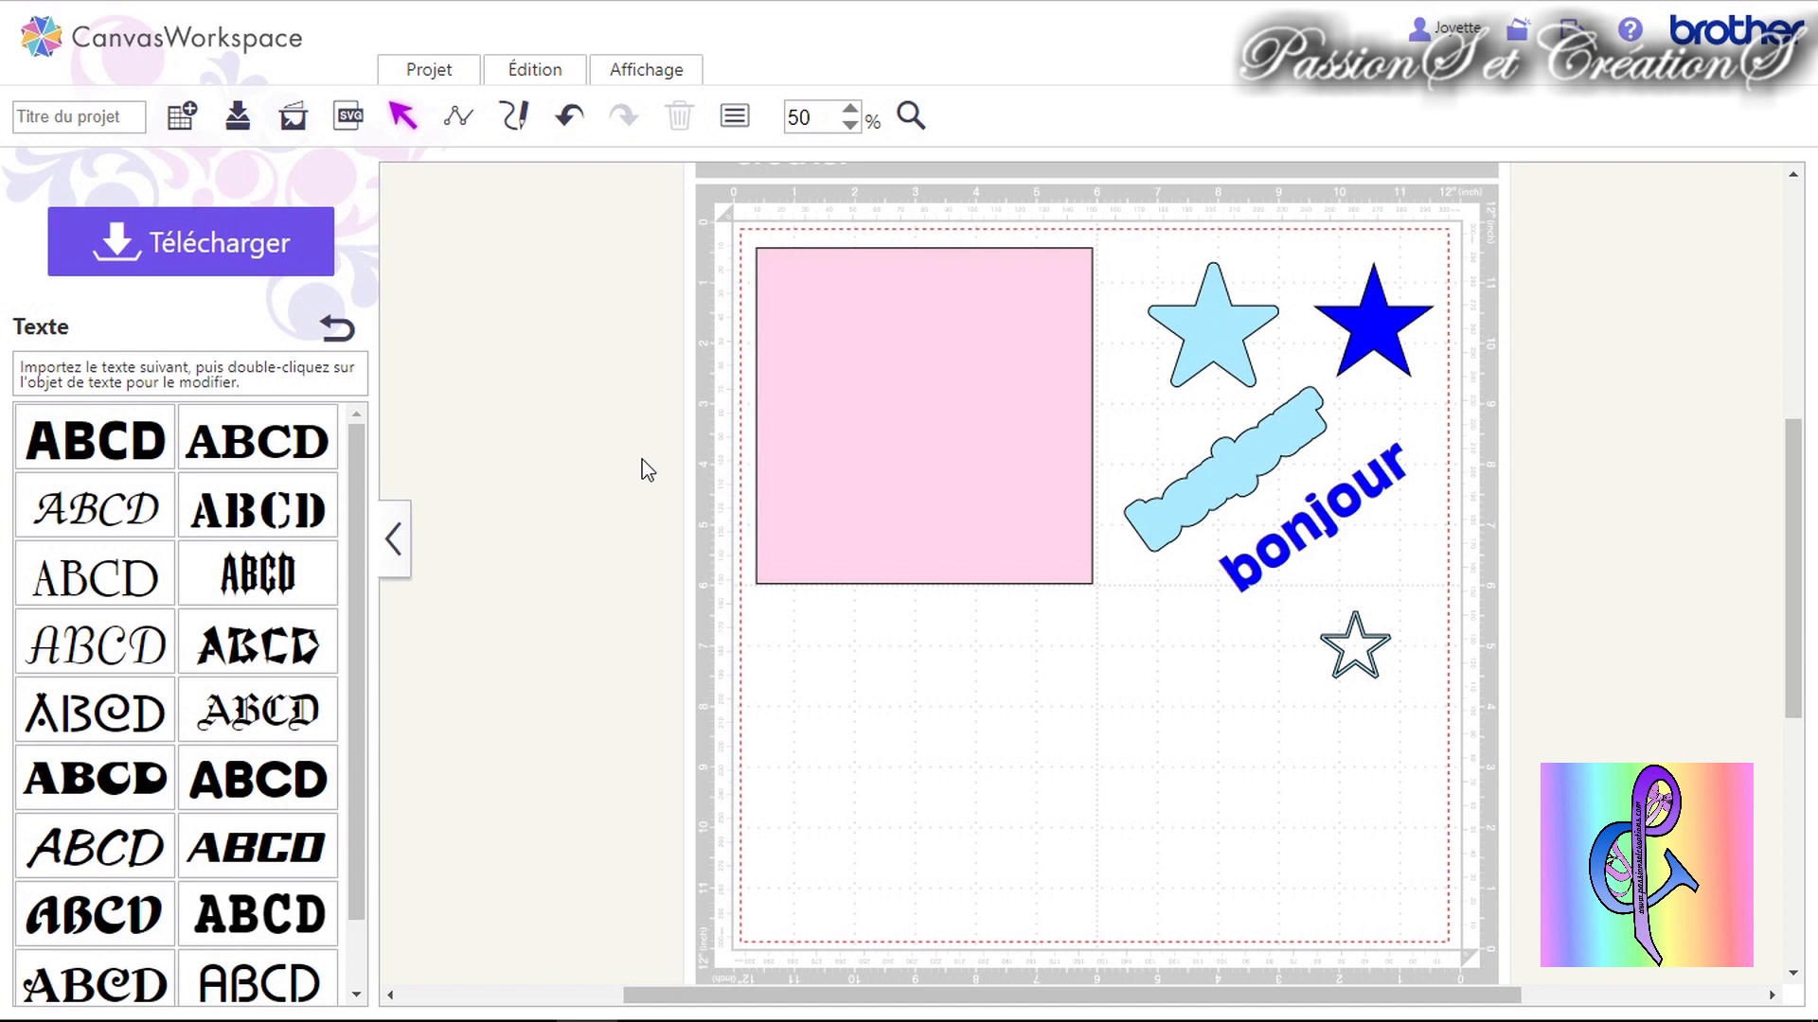
# Clear all objects from the mat and add a "text" object in Antique Oakland Bold near the upper-left corner.
pyautogui.click(1192, 523)
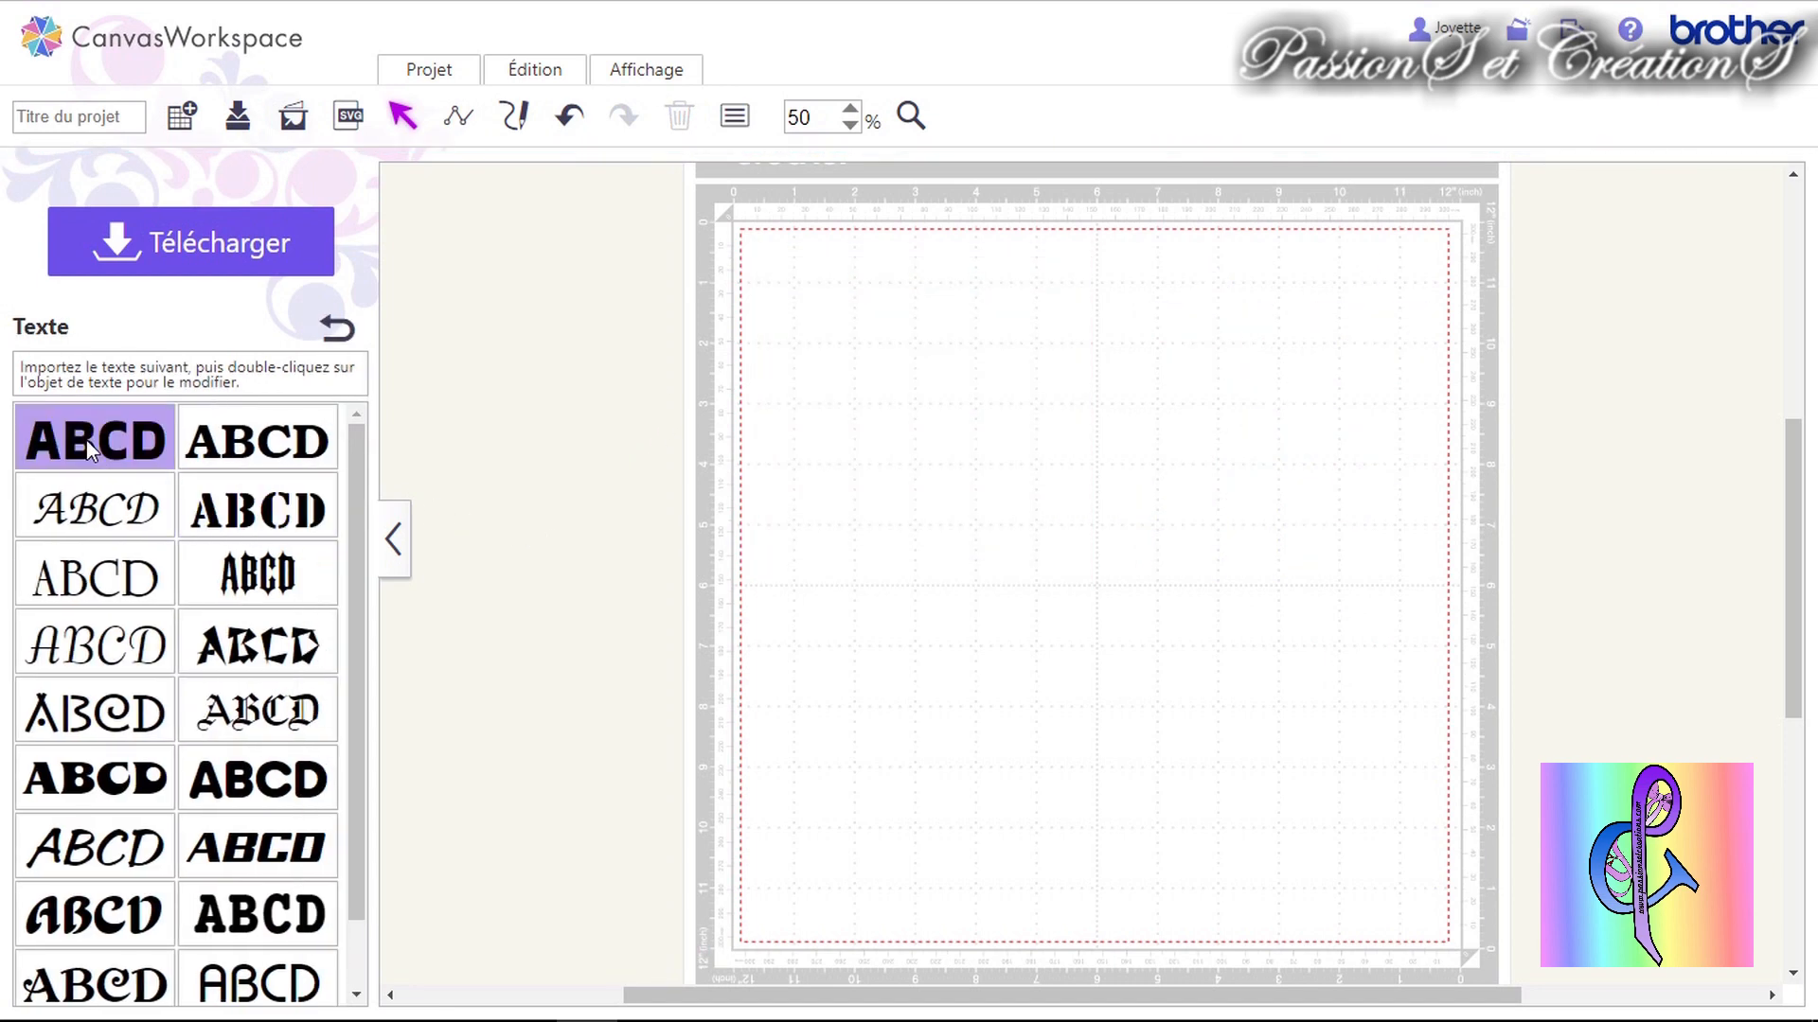
pyautogui.click(90, 451)
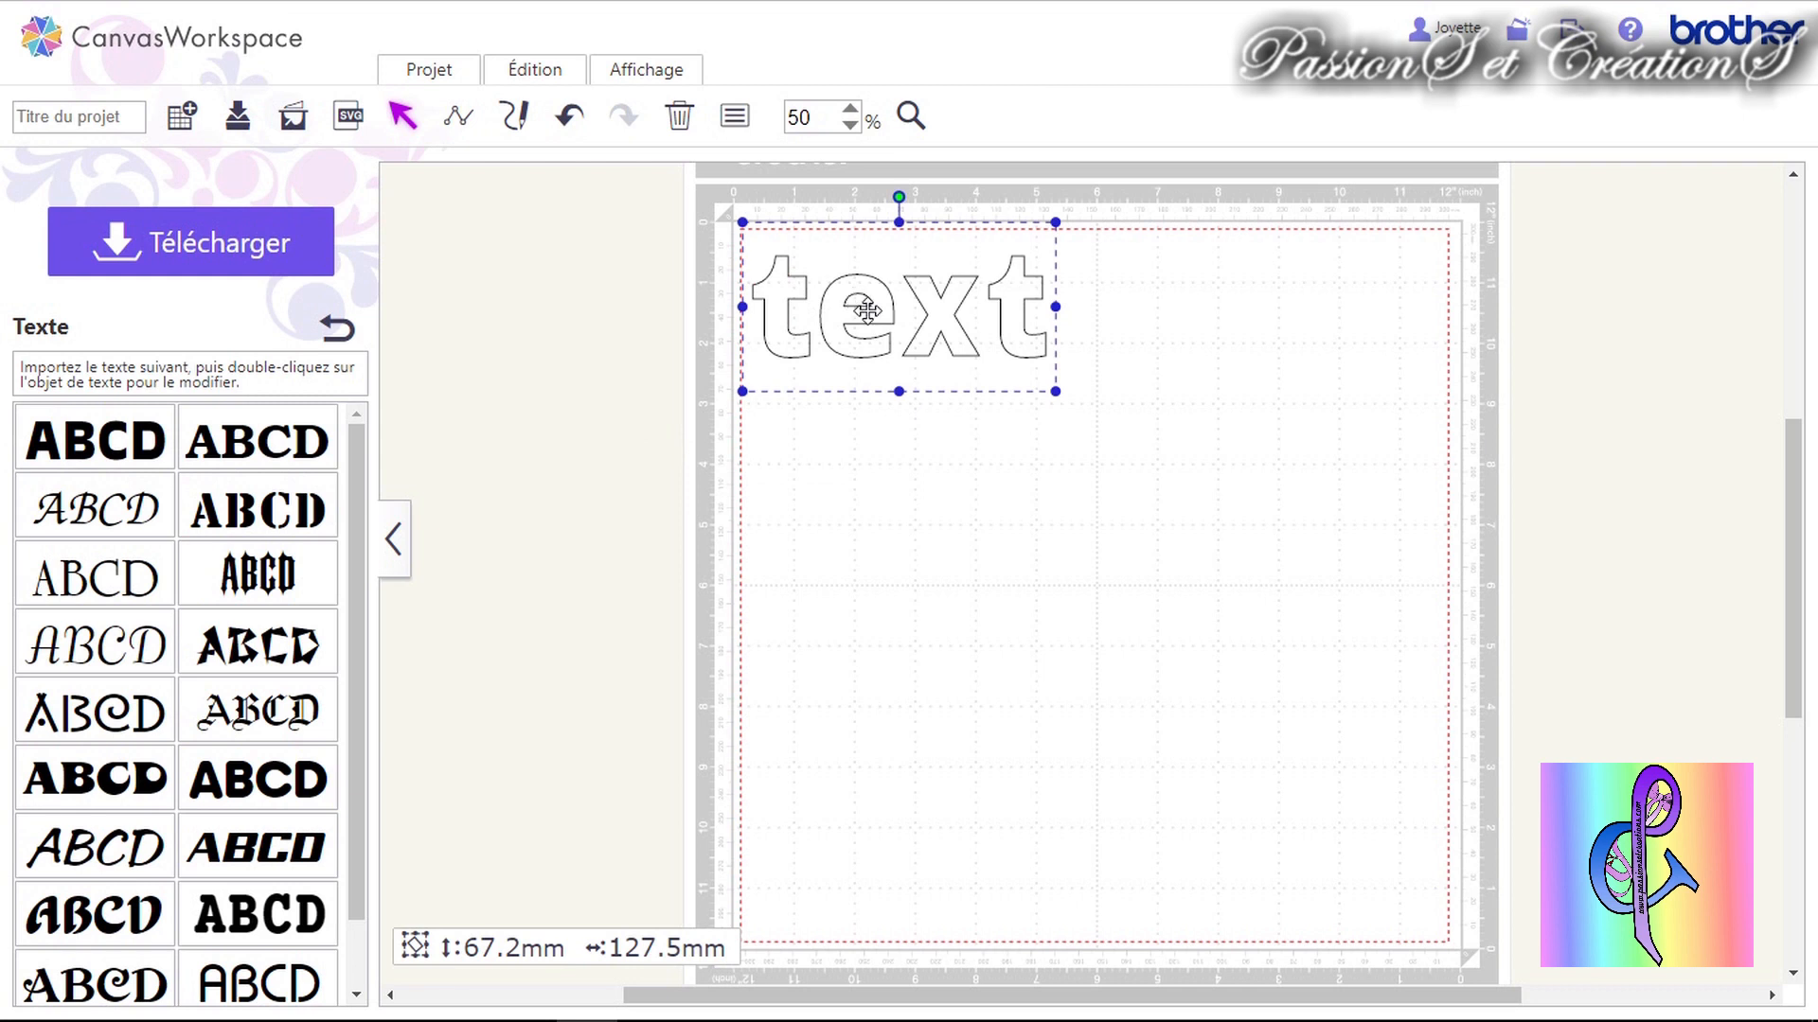
pyautogui.moveTo(863, 307); pyautogui.dragTo(897, 339)
# Add a plain square from the basic shapes and place it beside the text.
pyautogui.click(322, 333)
pyautogui.click(123, 431)
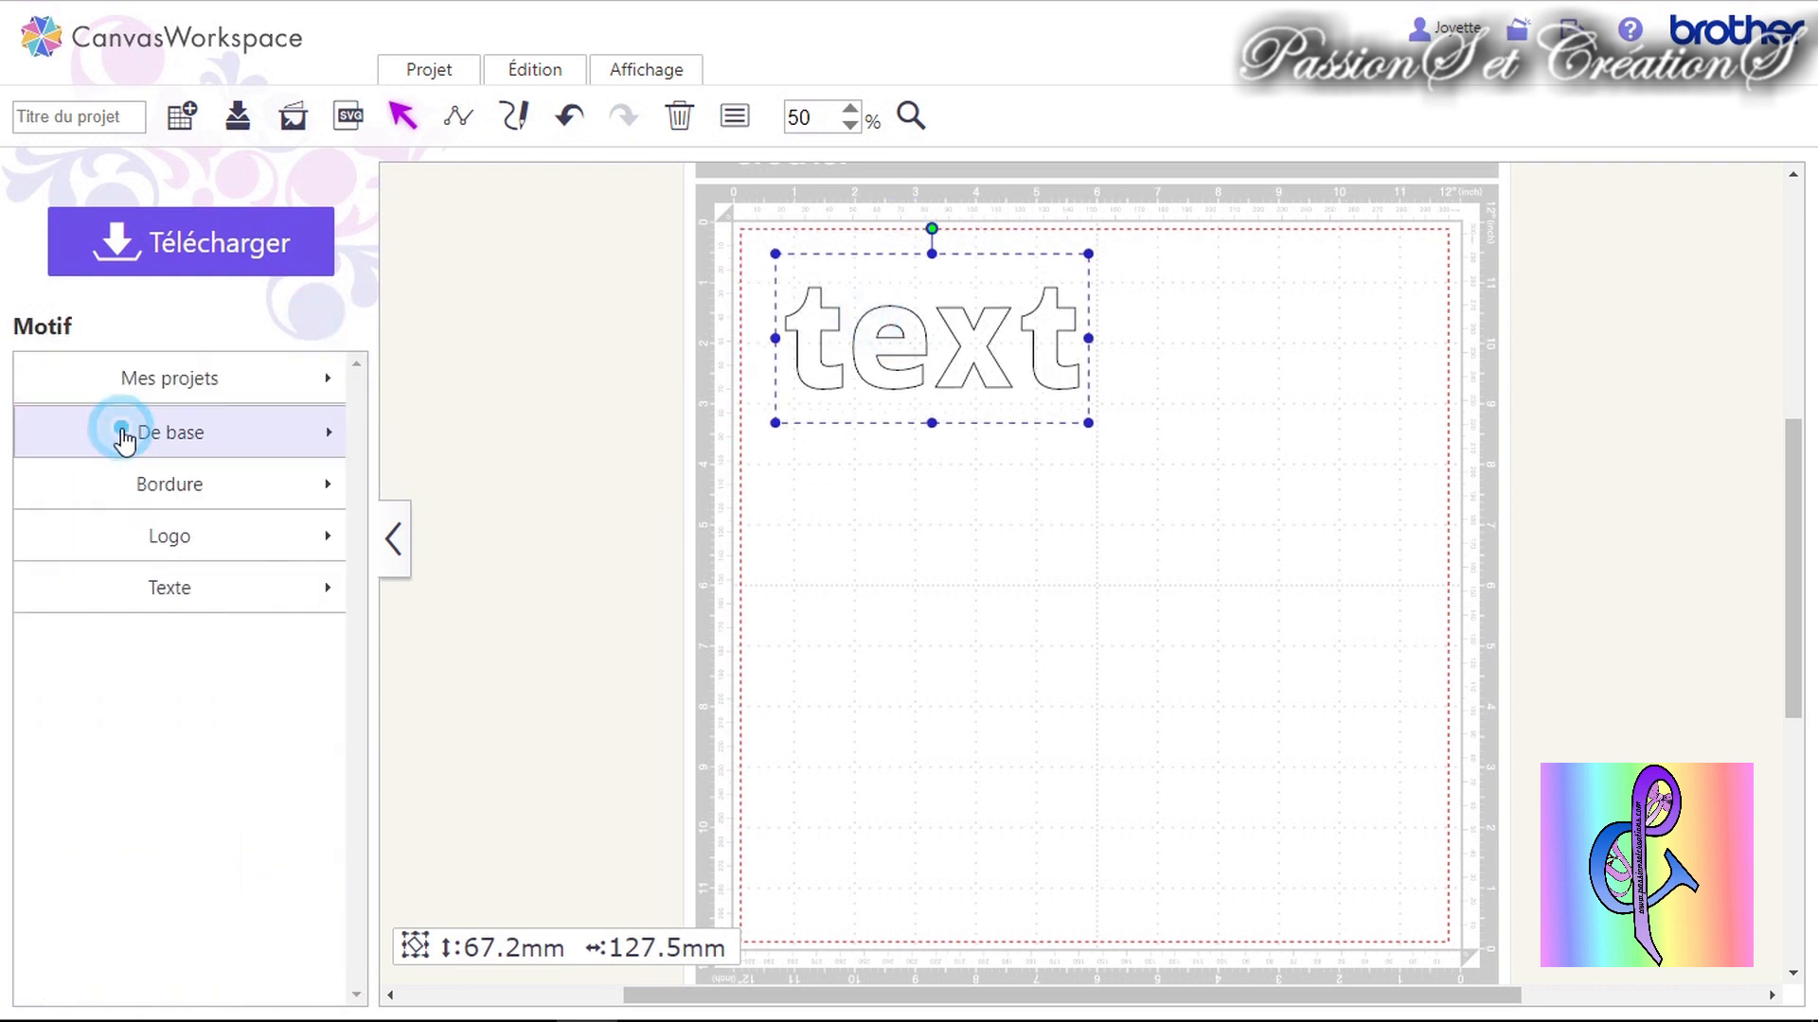
pyautogui.click(44, 382)
pyautogui.moveTo(804, 394); pyautogui.dragTo(1176, 550)
pyautogui.click(974, 687)
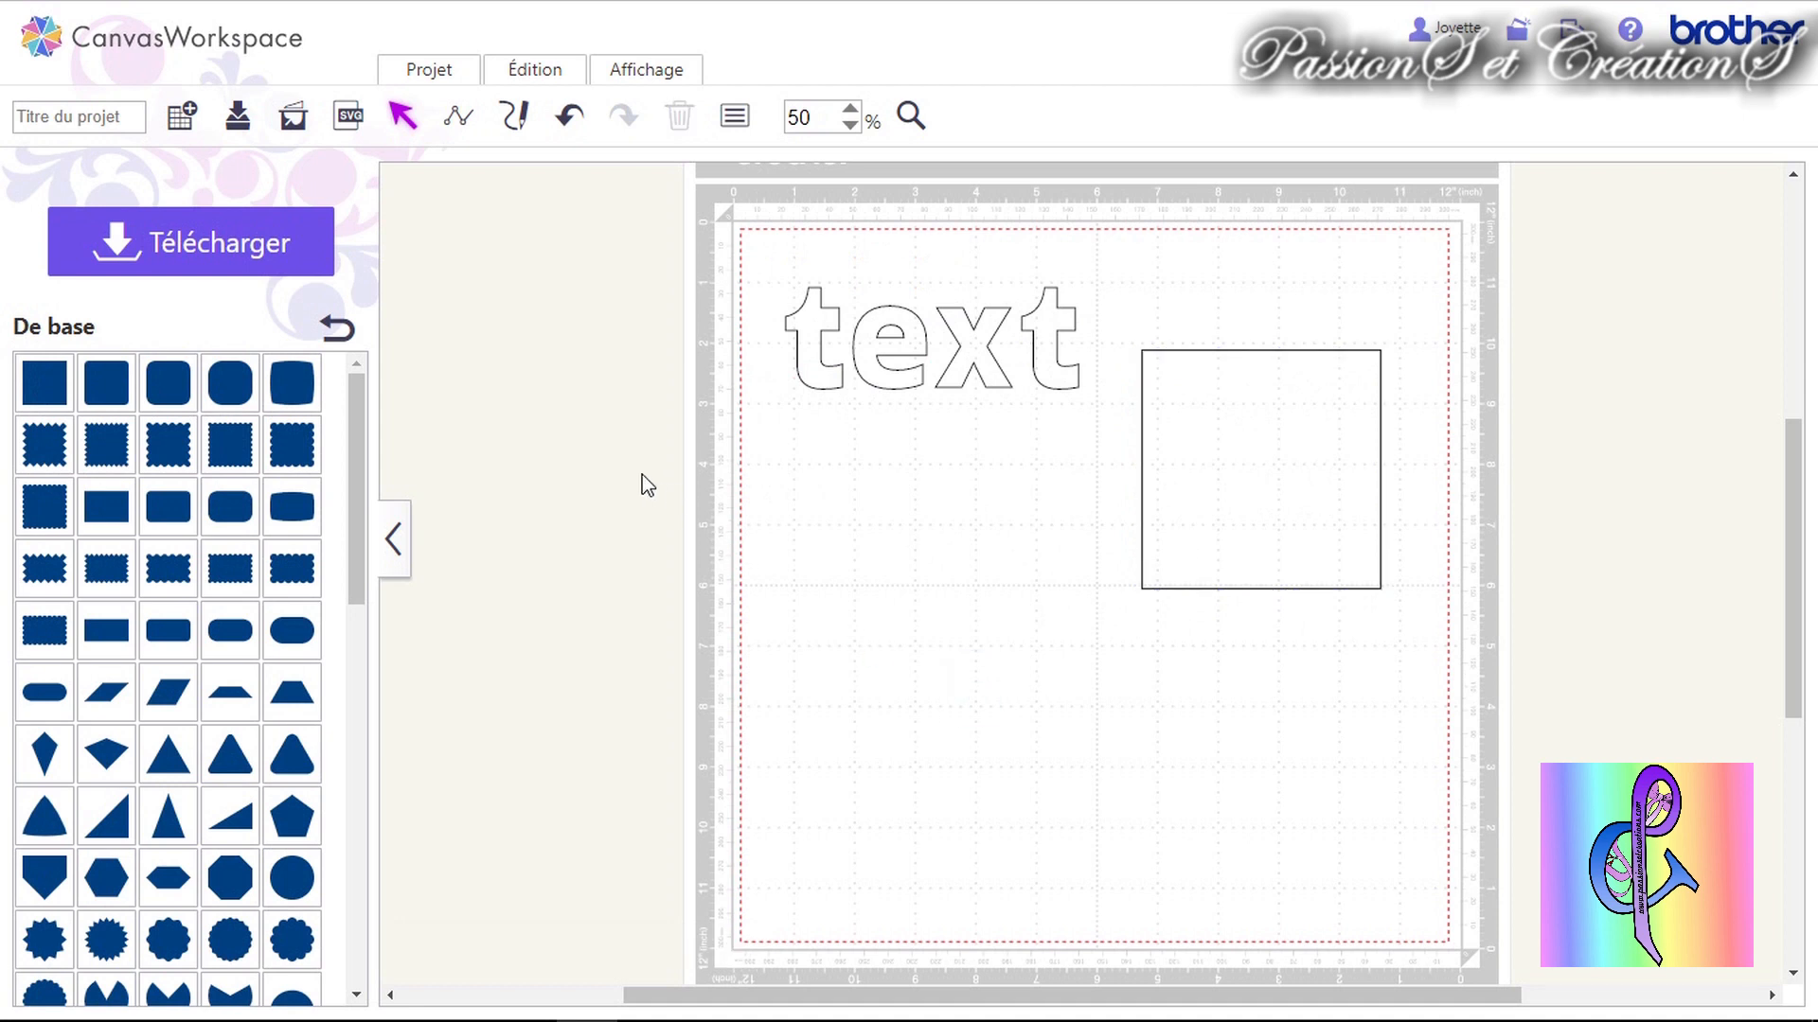
# Place the square below the text and shift both toward the mat's centre, clear of the properties window.
pyautogui.moveTo(1259, 470); pyautogui.dragTo(933, 536)
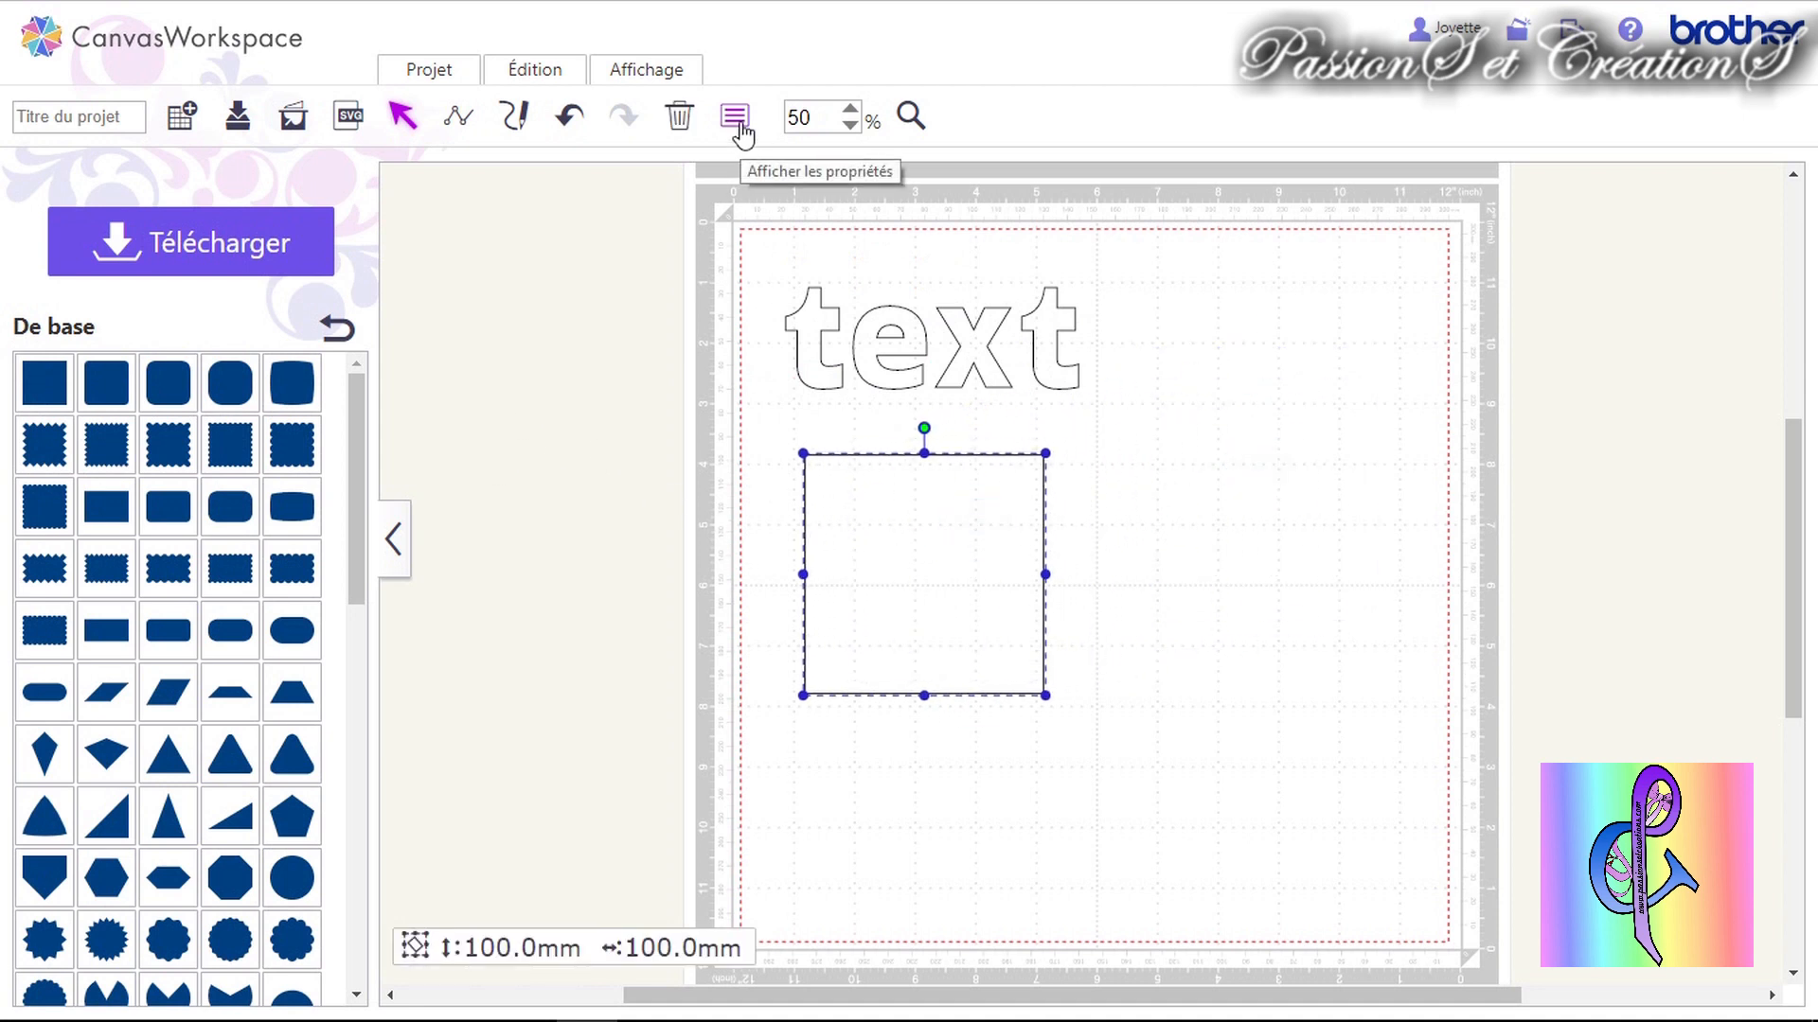
pyautogui.click(737, 138)
pyautogui.moveTo(925, 536); pyautogui.dragTo(1114, 536)
pyautogui.moveTo(884, 338); pyautogui.dragTo(1052, 345)
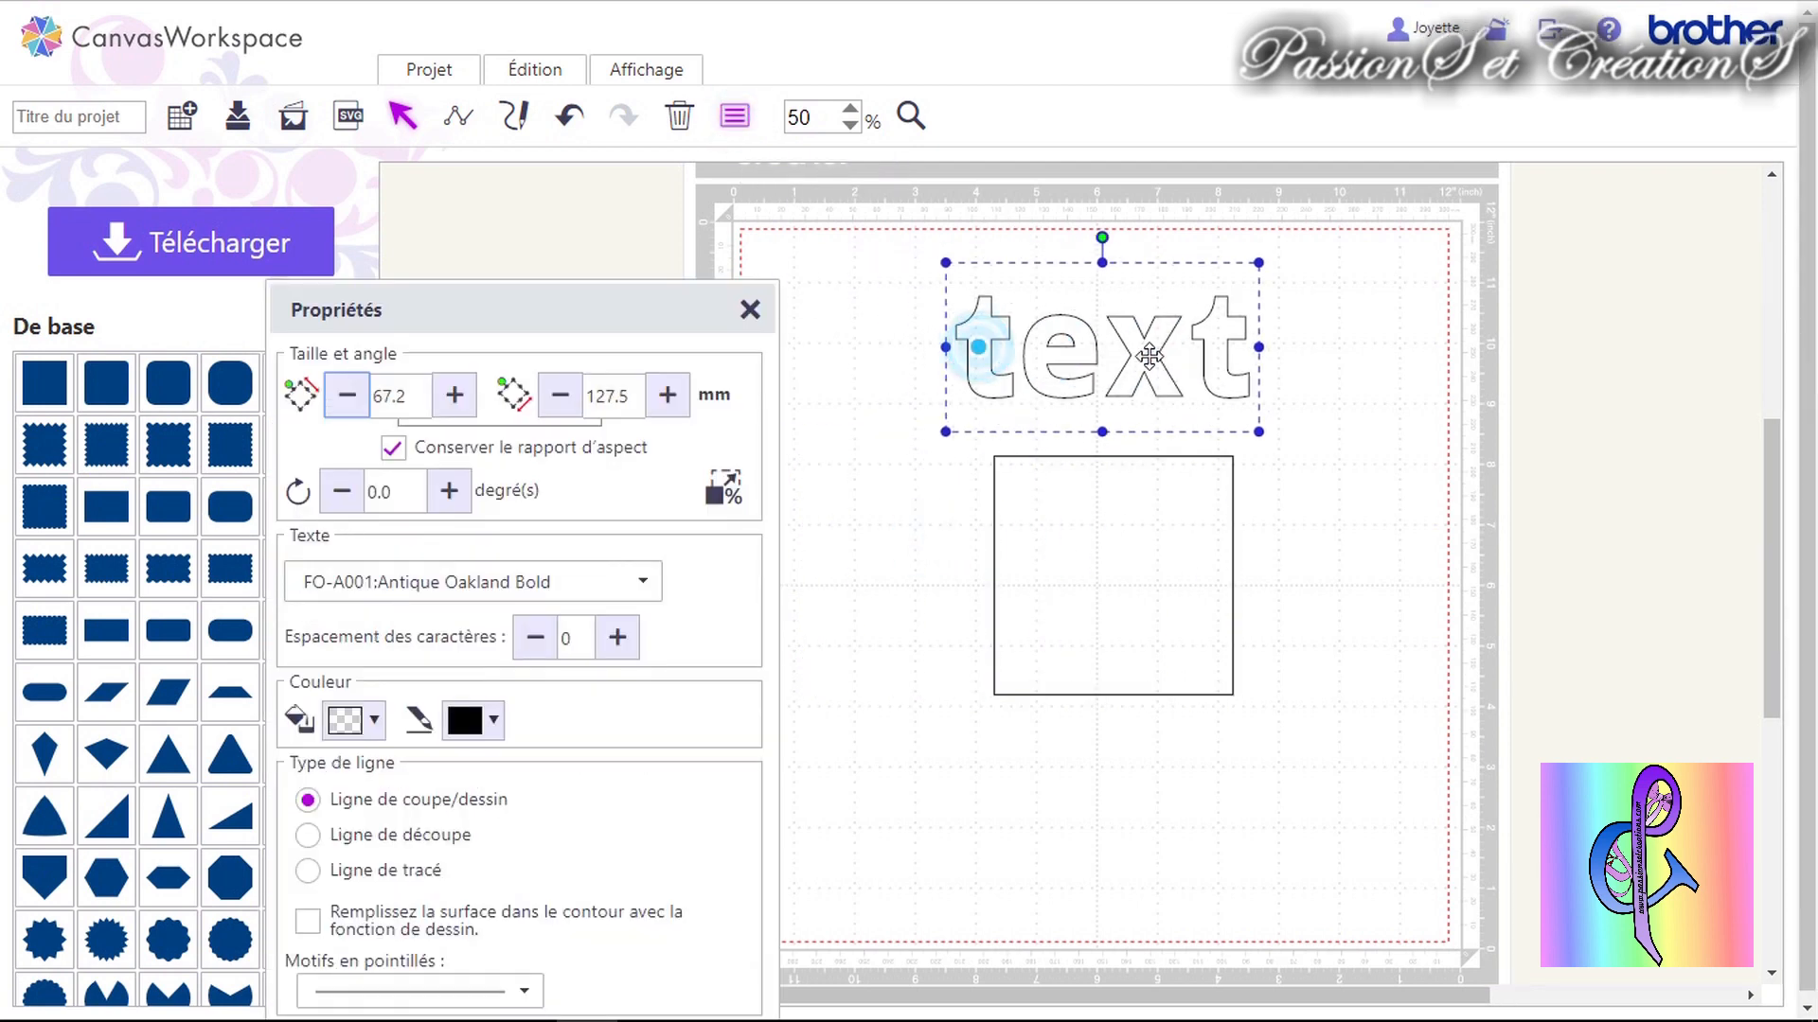
pyautogui.click(750, 312)
# Open the square's properties and move the square slightly closer to the text.
pyautogui.rightClick(1162, 558)
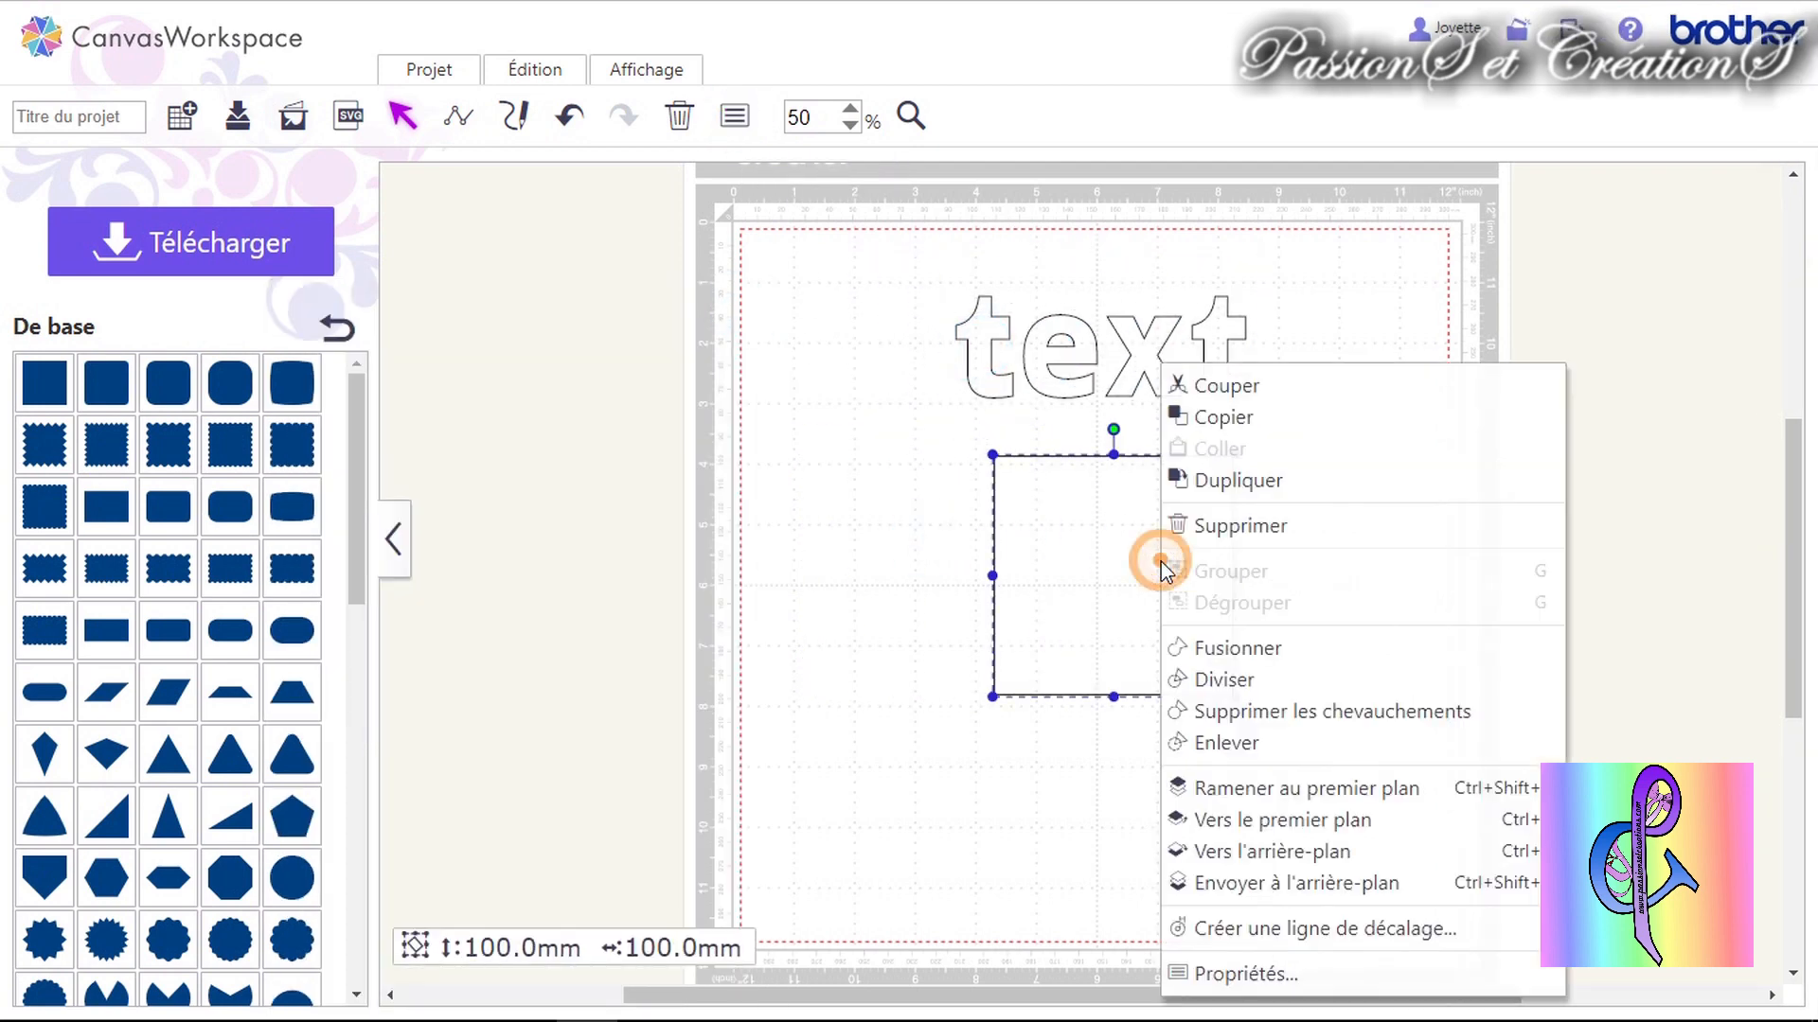
pyautogui.click(1260, 984)
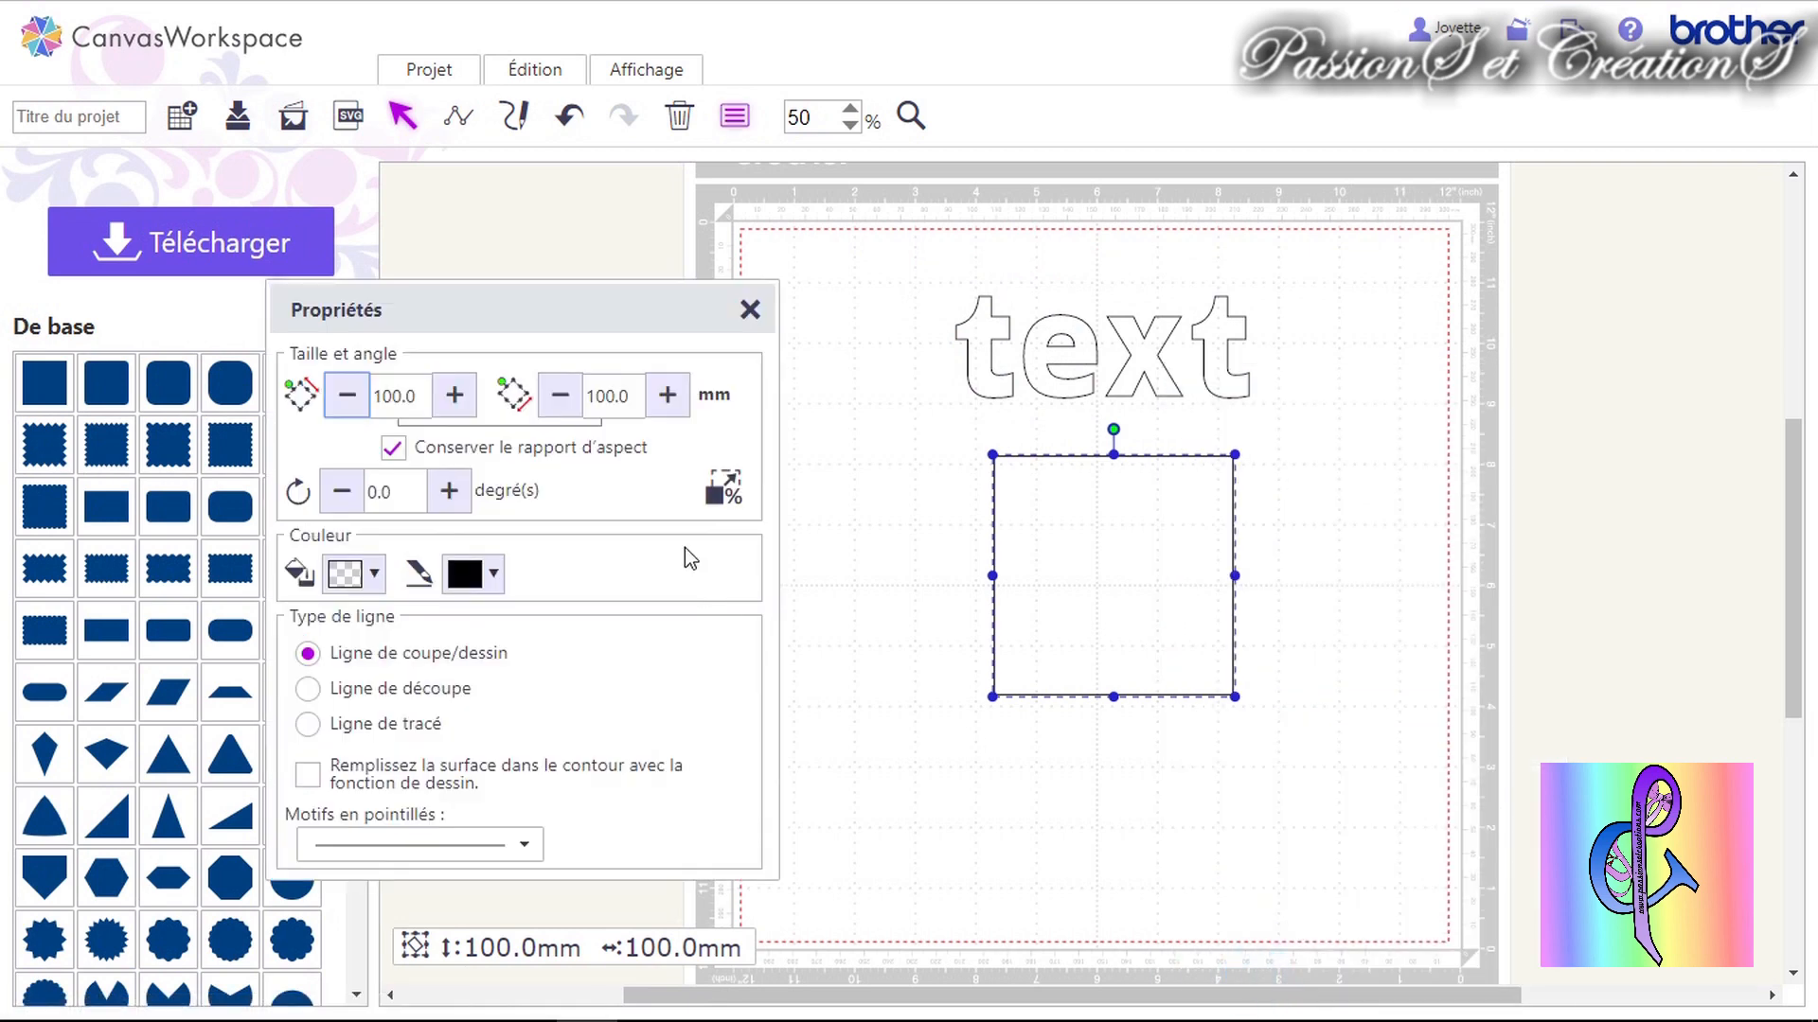
pyautogui.moveTo(559, 315); pyautogui.dragTo(775, 207)
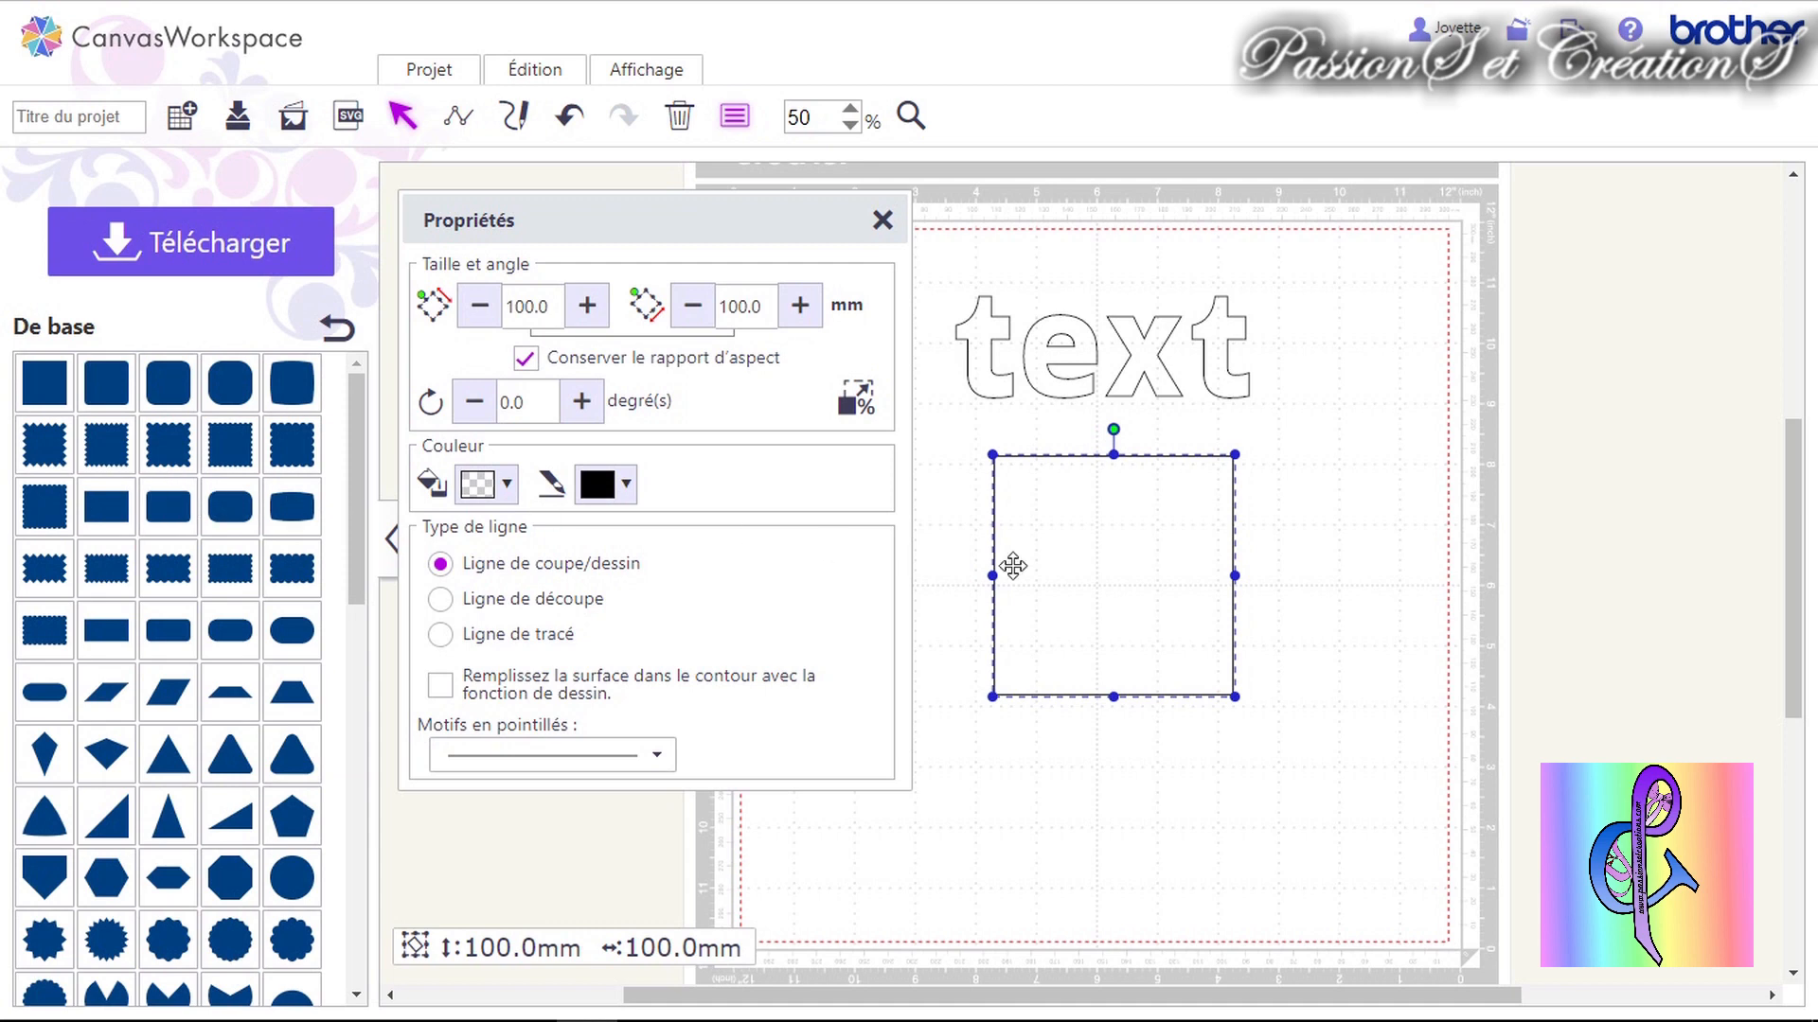
pyautogui.click(1161, 569)
pyautogui.moveTo(1162, 569); pyautogui.dragTo(1135, 570)
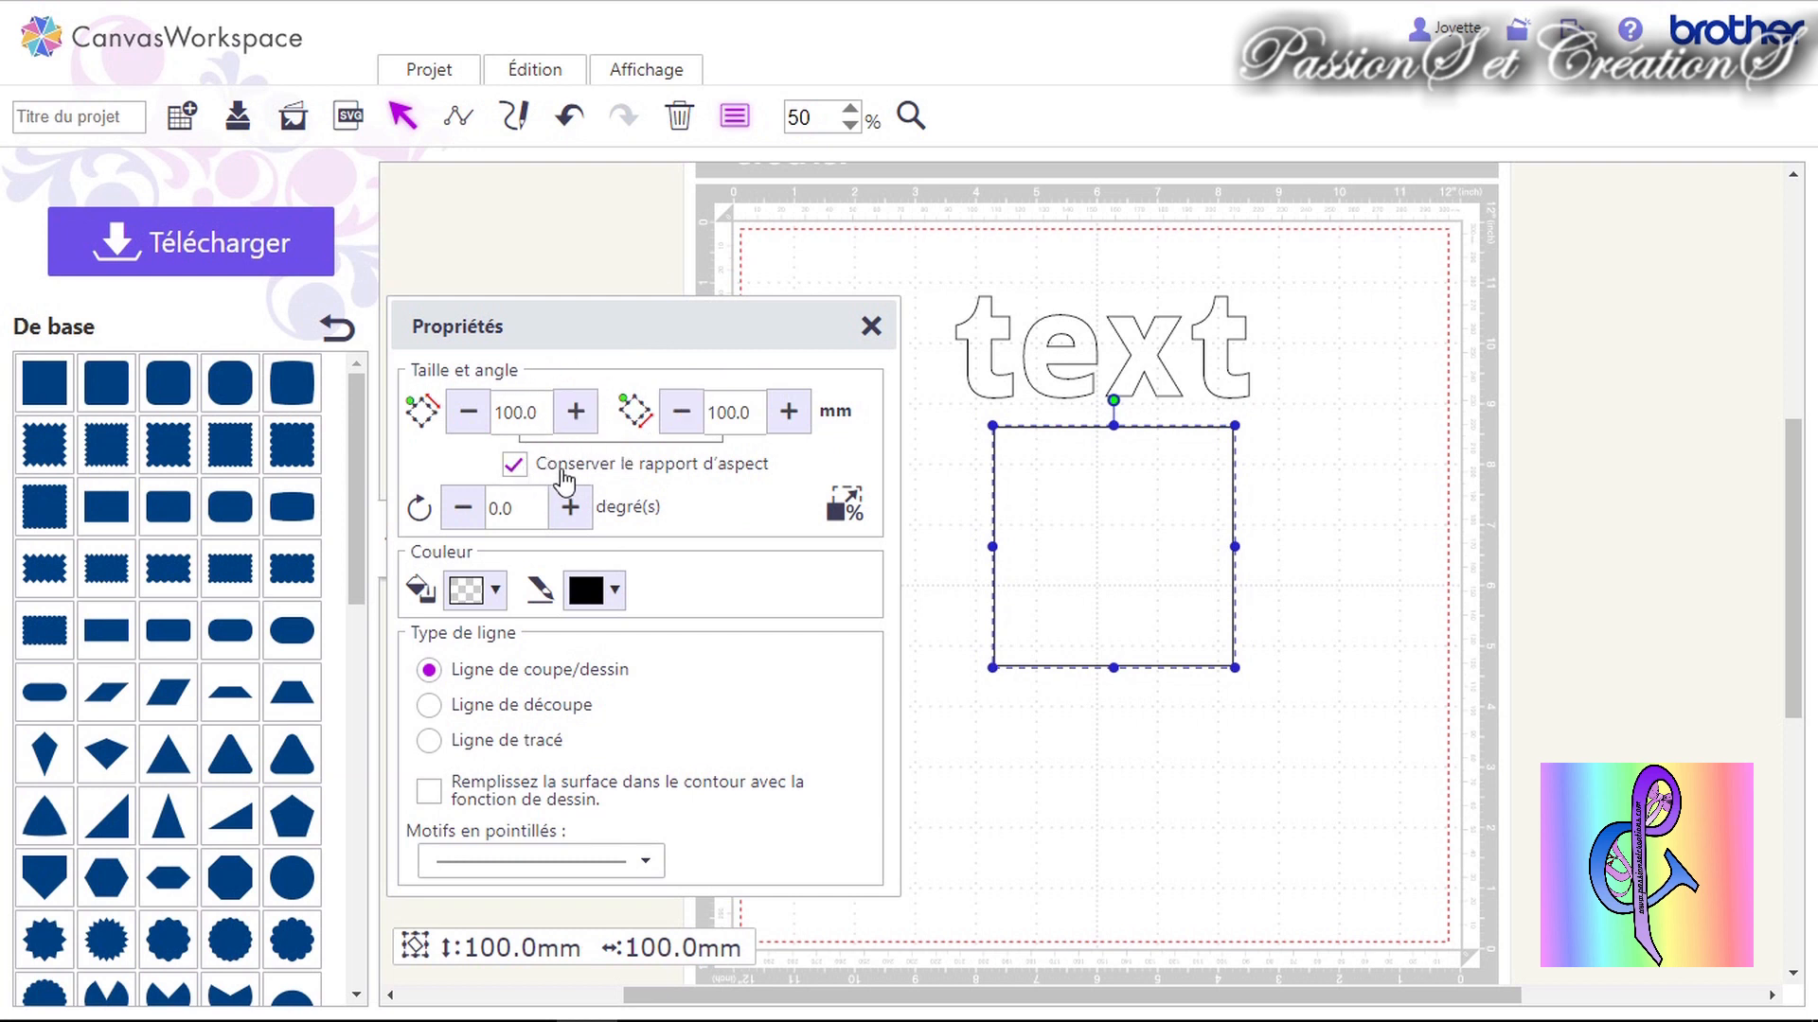
# Set the square's height to 200 mm with the aspect ratio kept.
pyautogui.doubleClick(546, 413)
pyautogui.write('200')
pyautogui.click(585, 367)
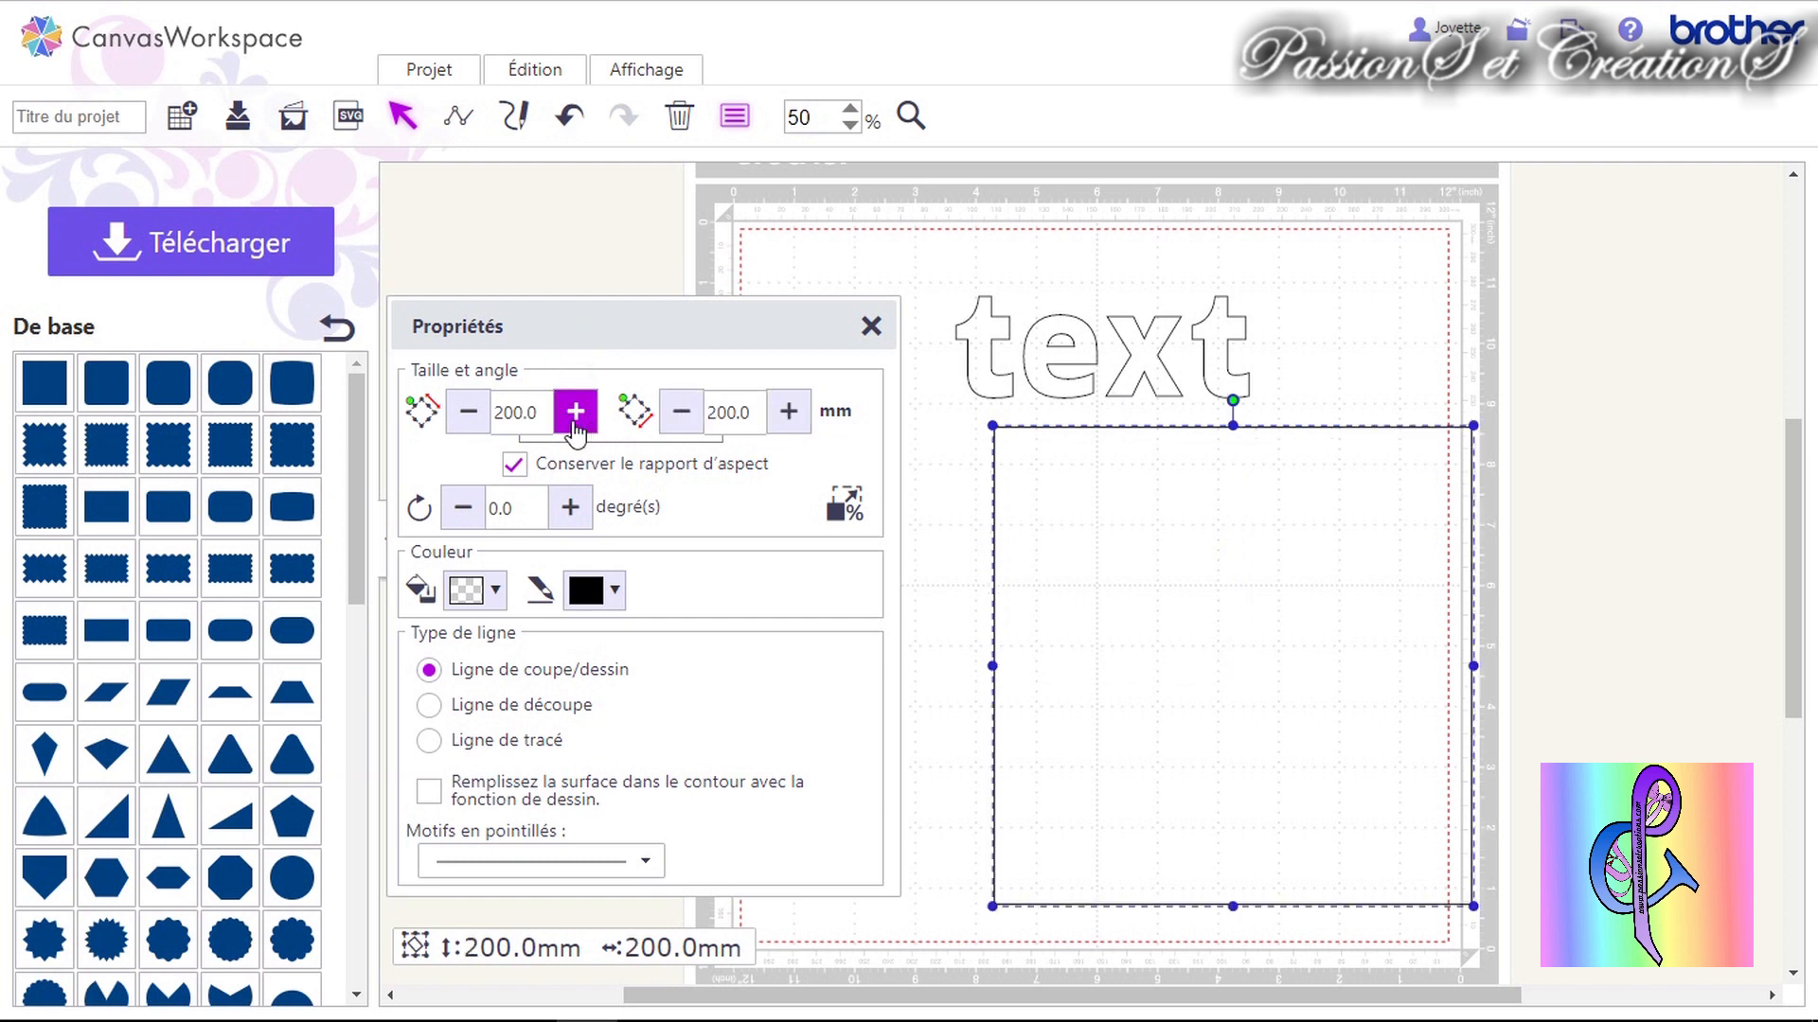
# Turn off aspect ratio locking and set the shape's height to 150 mm and width to 240 mm.
pyautogui.click(642, 481)
pyautogui.click(747, 417)
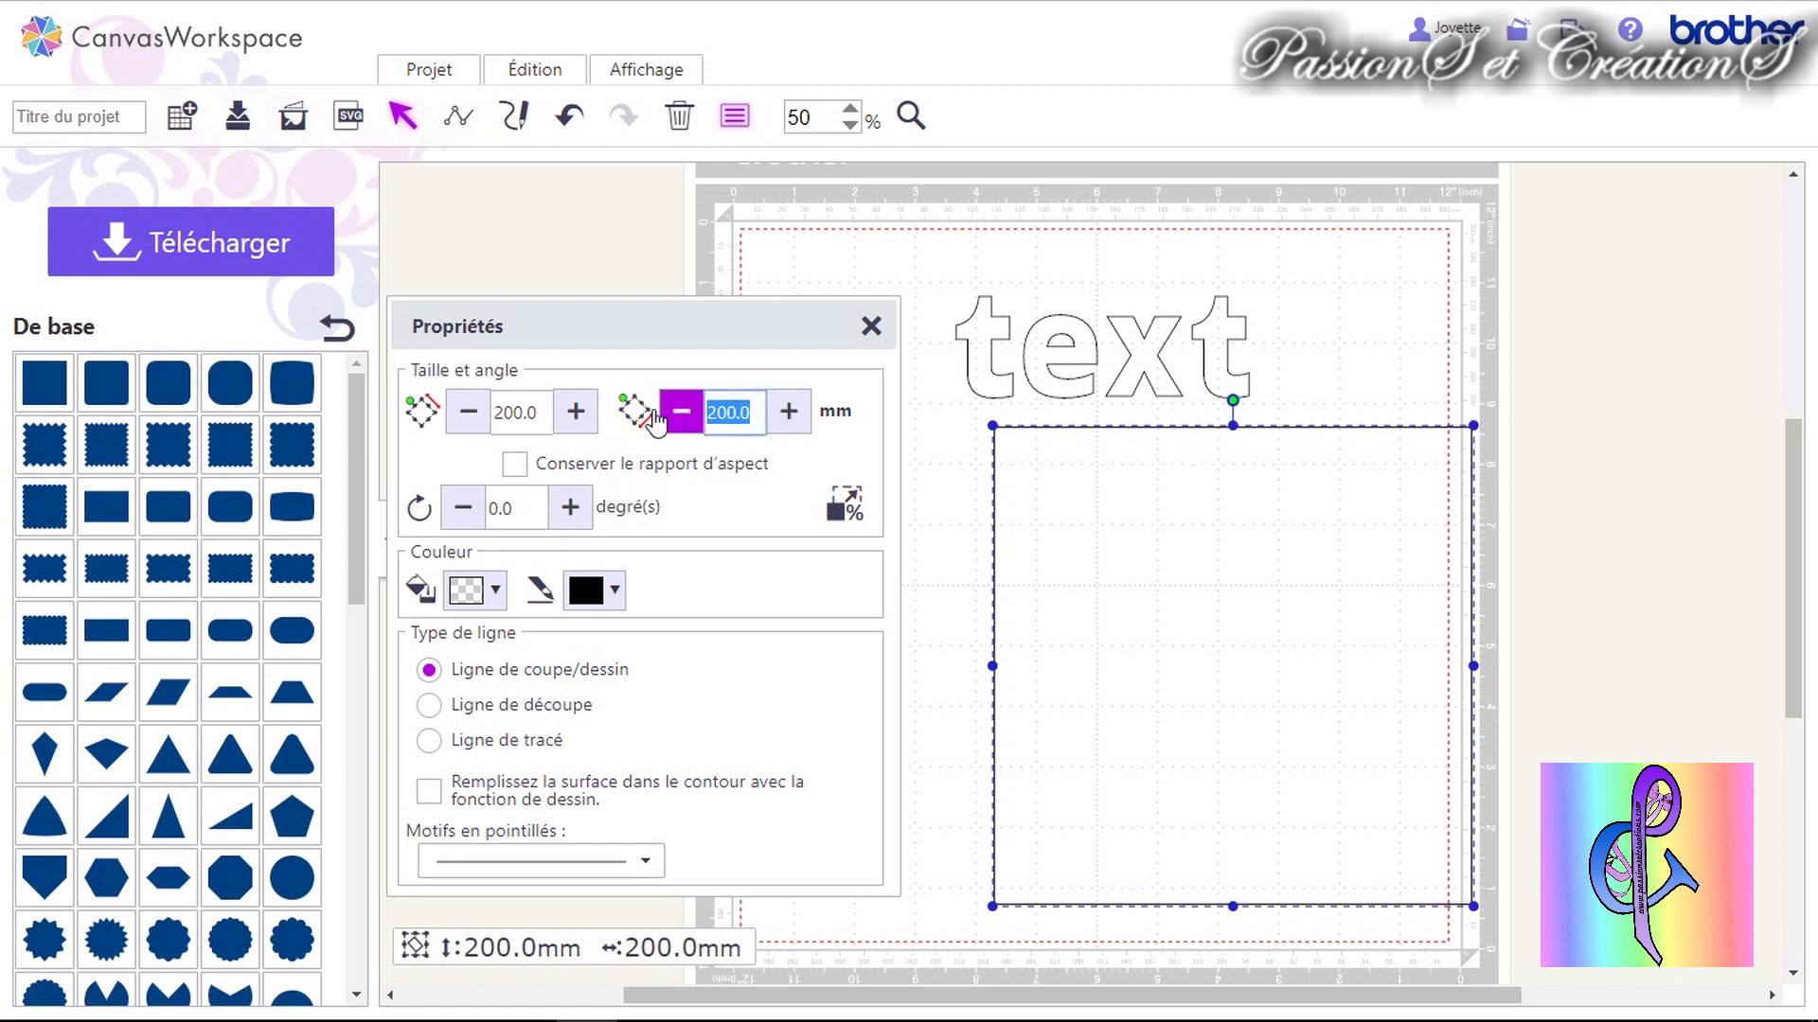
pyautogui.click(522, 412)
pyautogui.write('50')
pyautogui.click(739, 409)
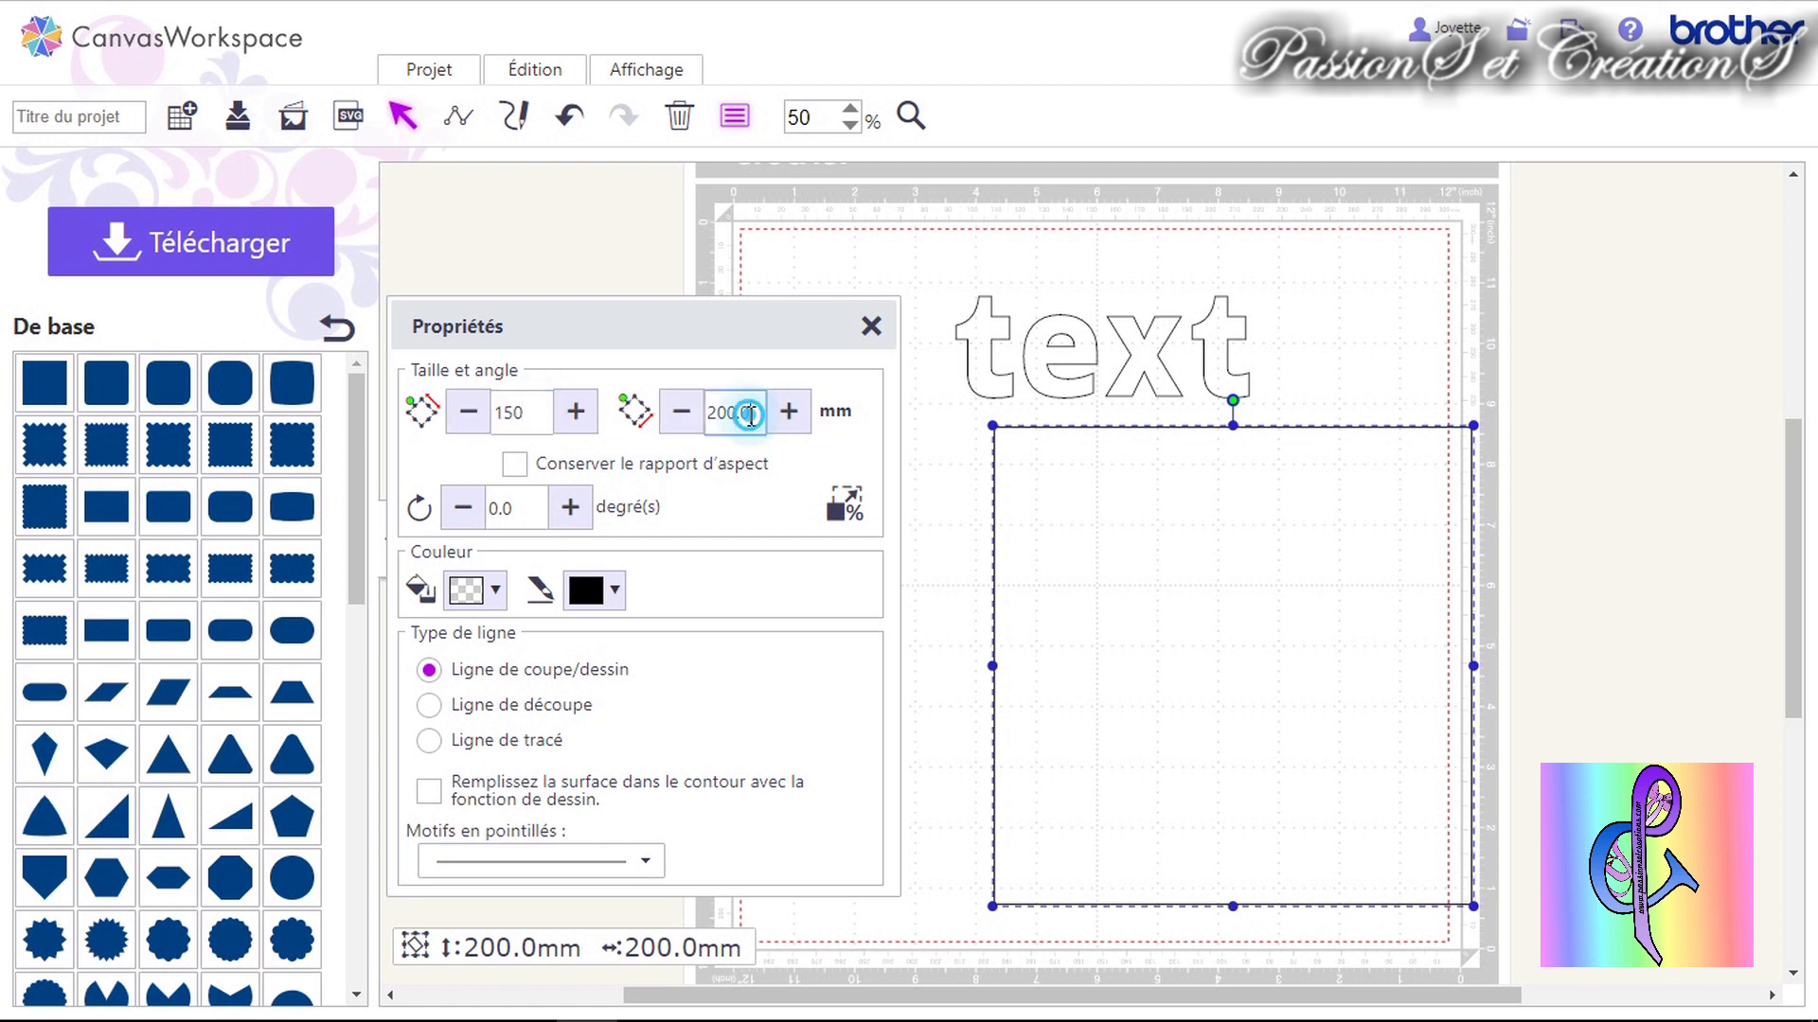
pyautogui.write('240')
pyautogui.click(759, 360)
# Move the rectangle back onto the mat below the text, clear of the properties window.
pyautogui.moveTo(1262, 591); pyautogui.dragTo(1127, 602)
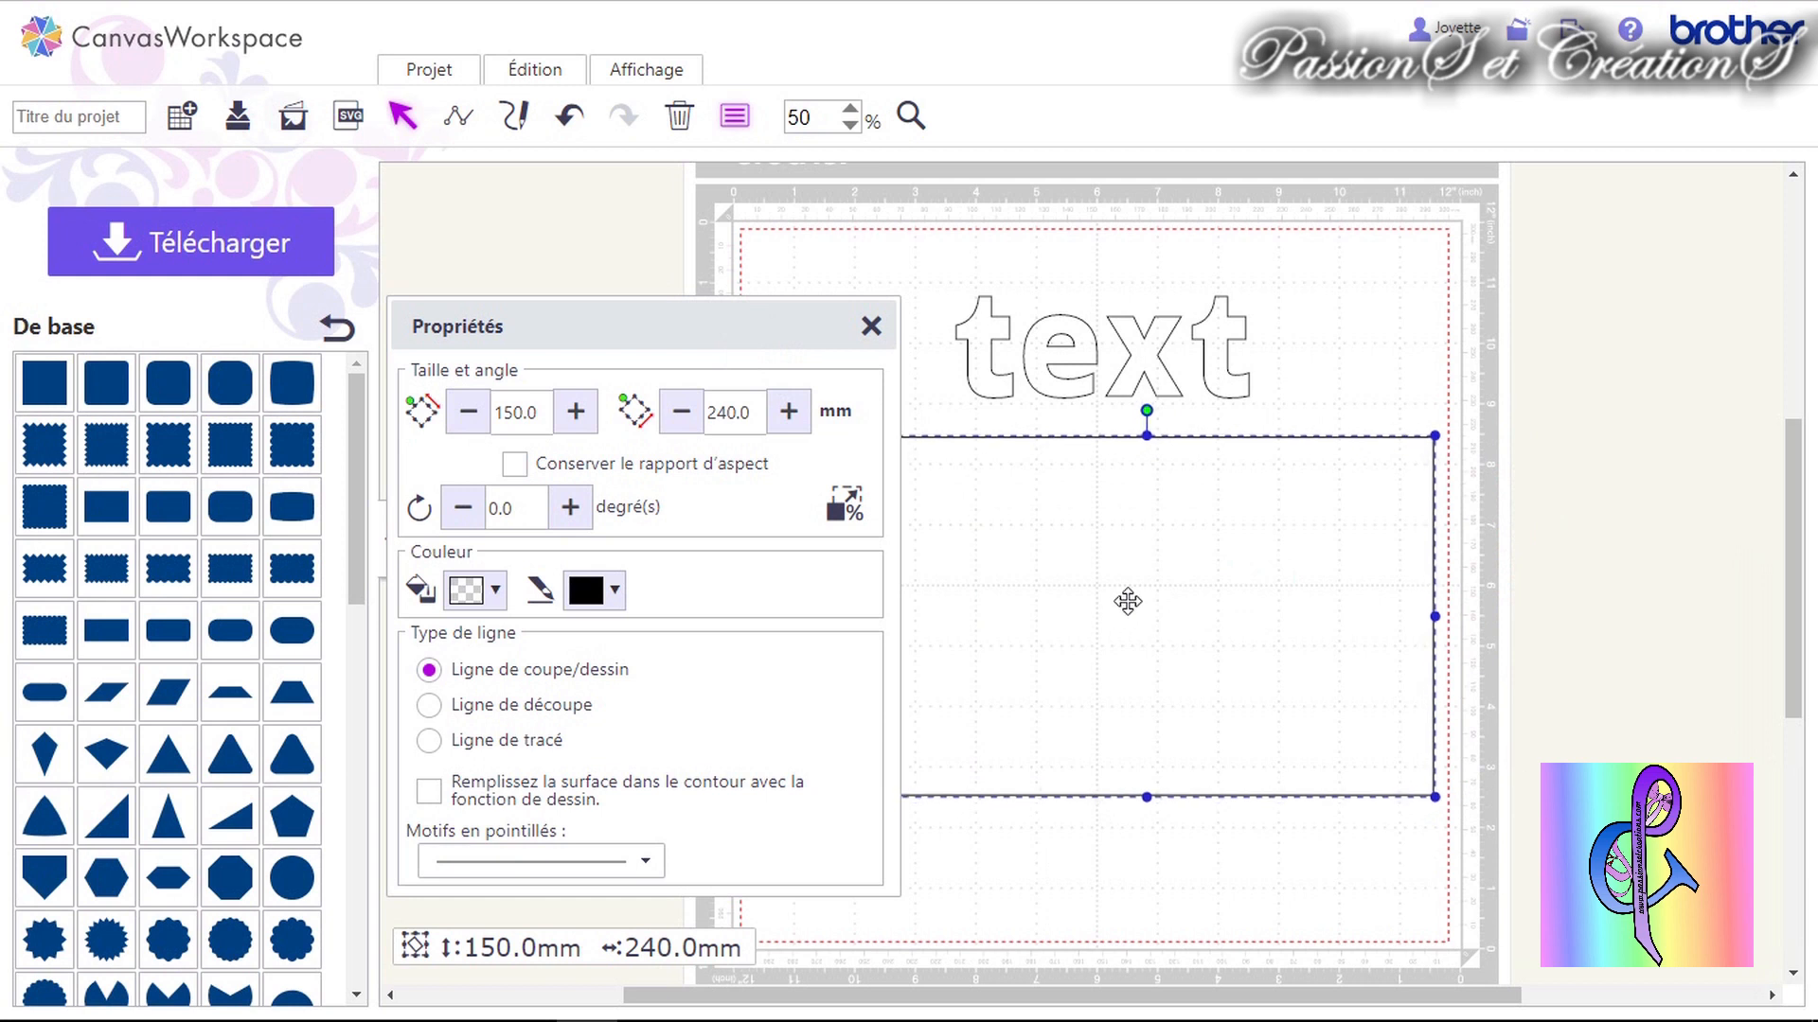
pyautogui.moveTo(698, 328); pyautogui.dragTo(646, 304)
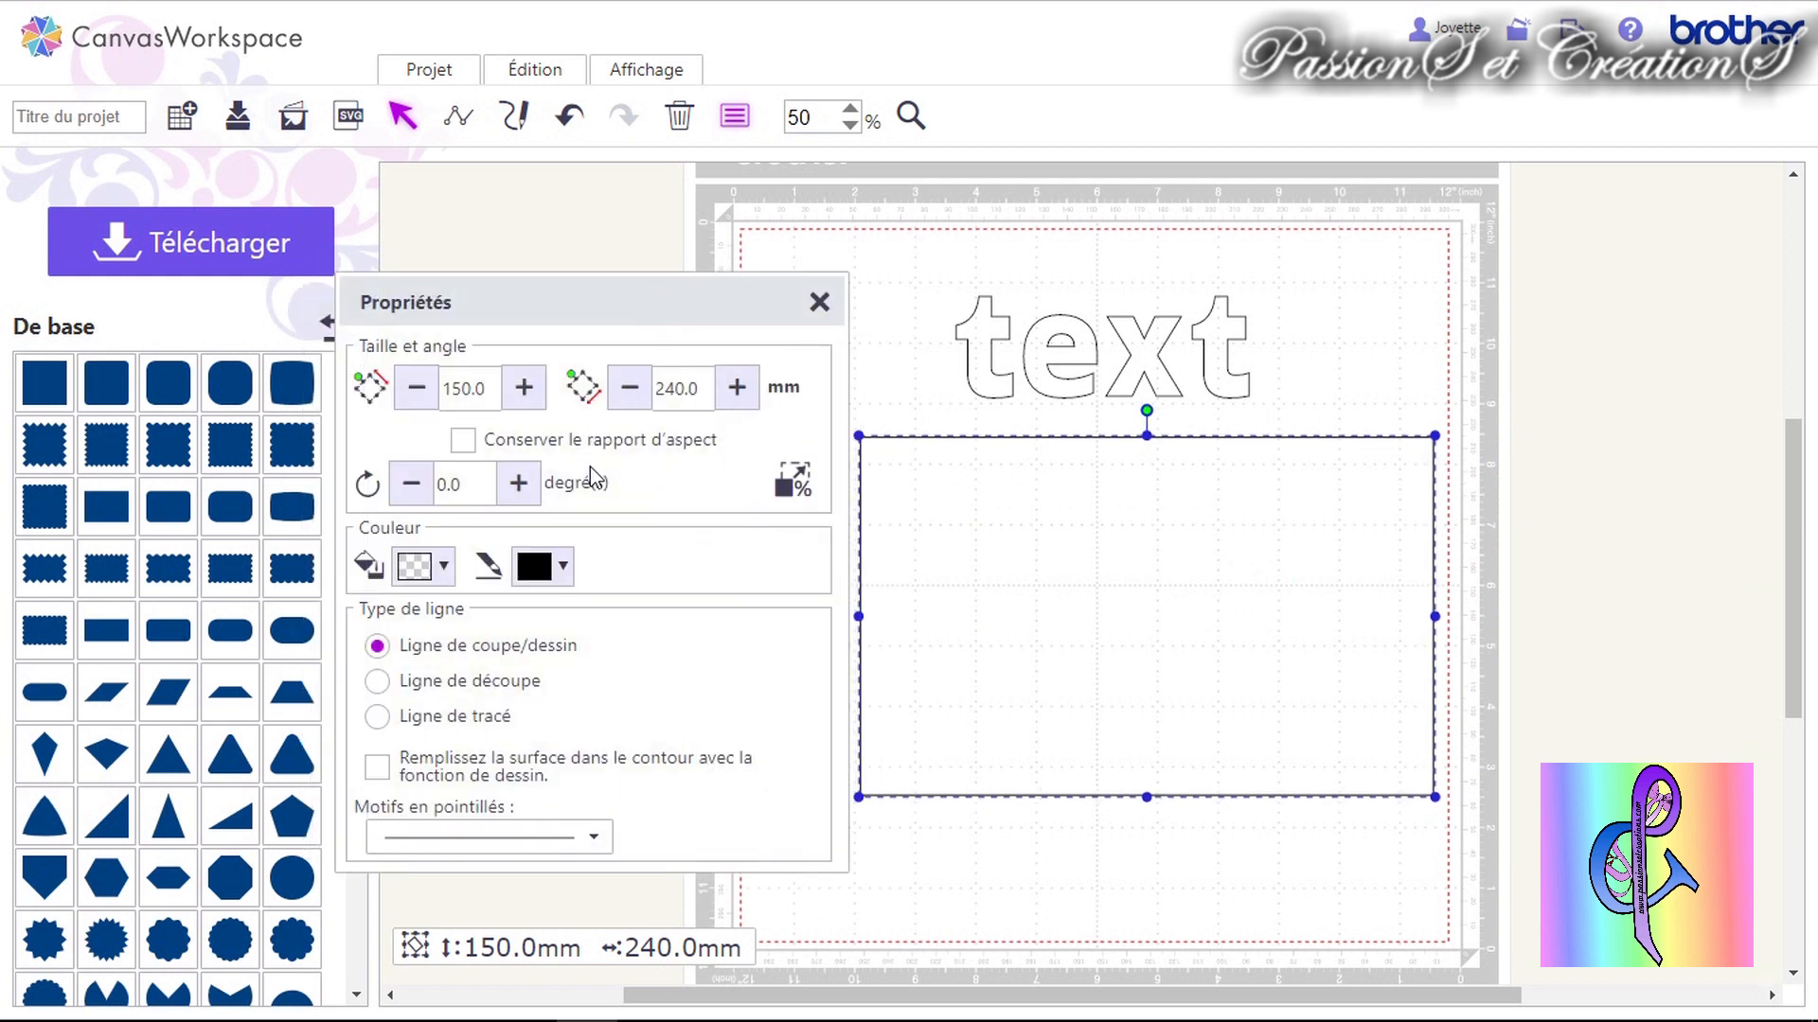
pyautogui.moveTo(996, 562); pyautogui.dragTo(1016, 565)
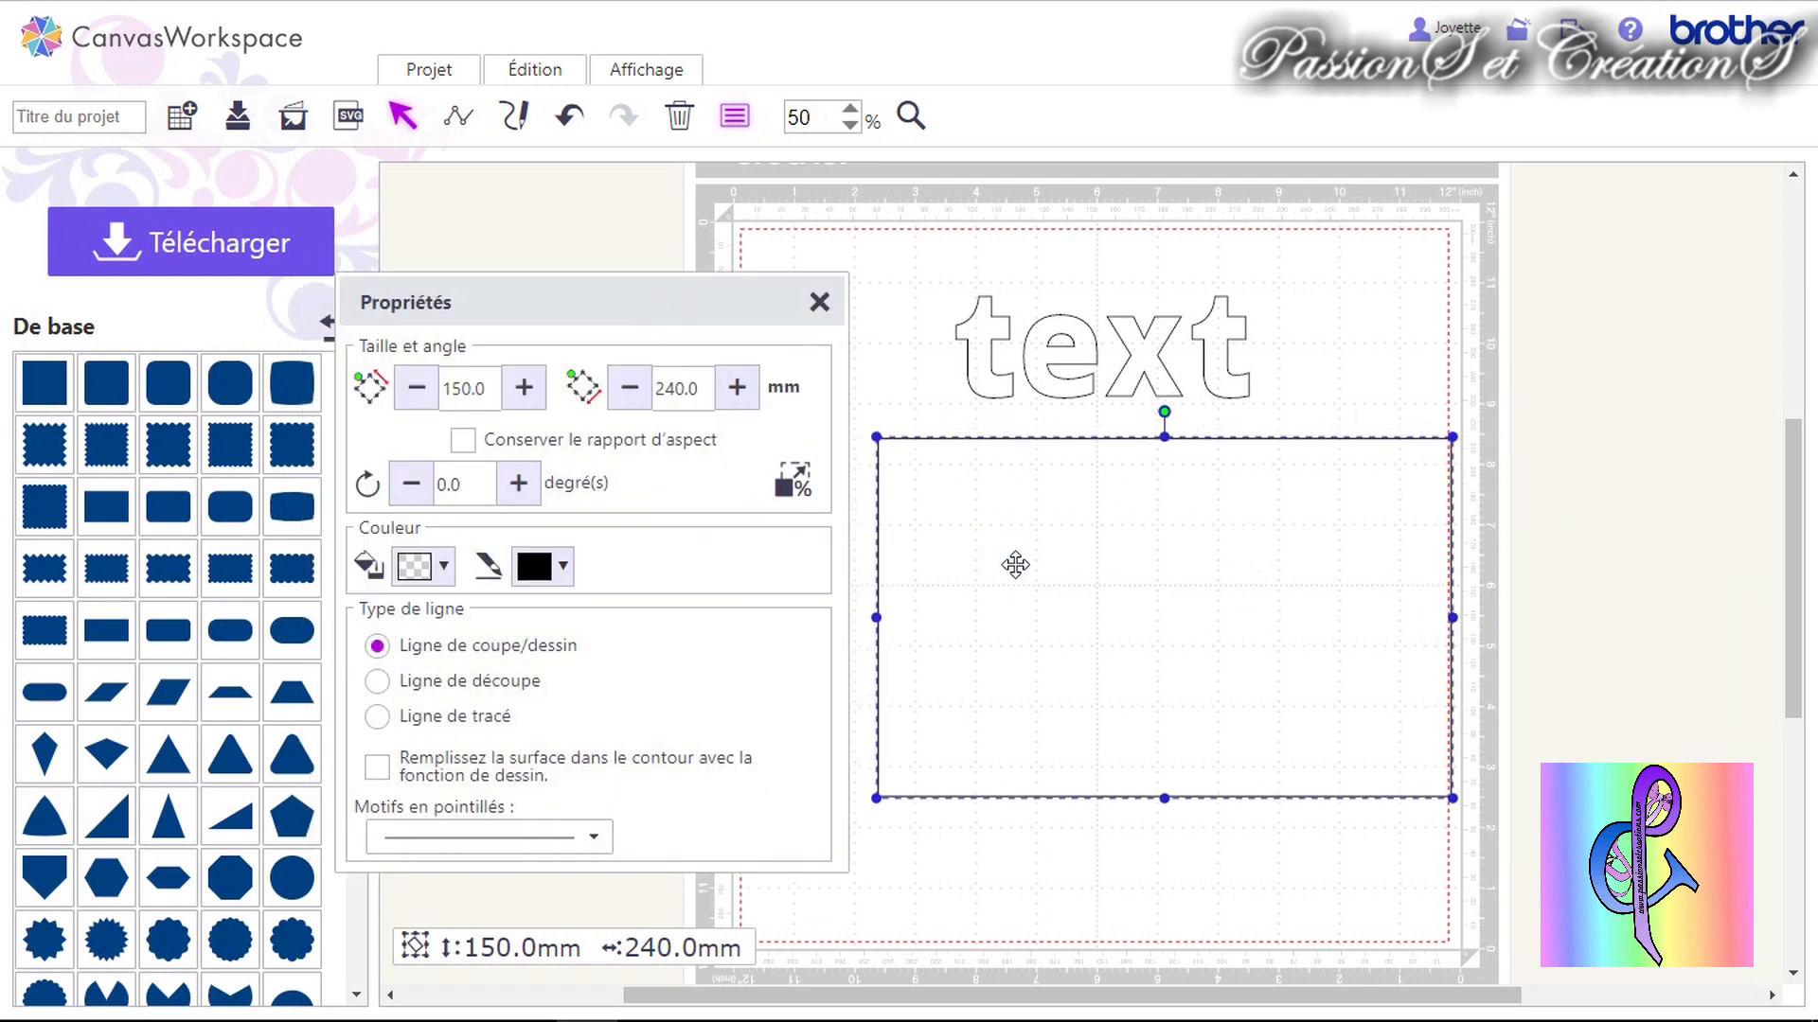
# Tilt the rectangle freehand to about 354.1 degrees and undo the rotation.
pyautogui.moveTo(1164, 412); pyautogui.dragTo(1139, 367)
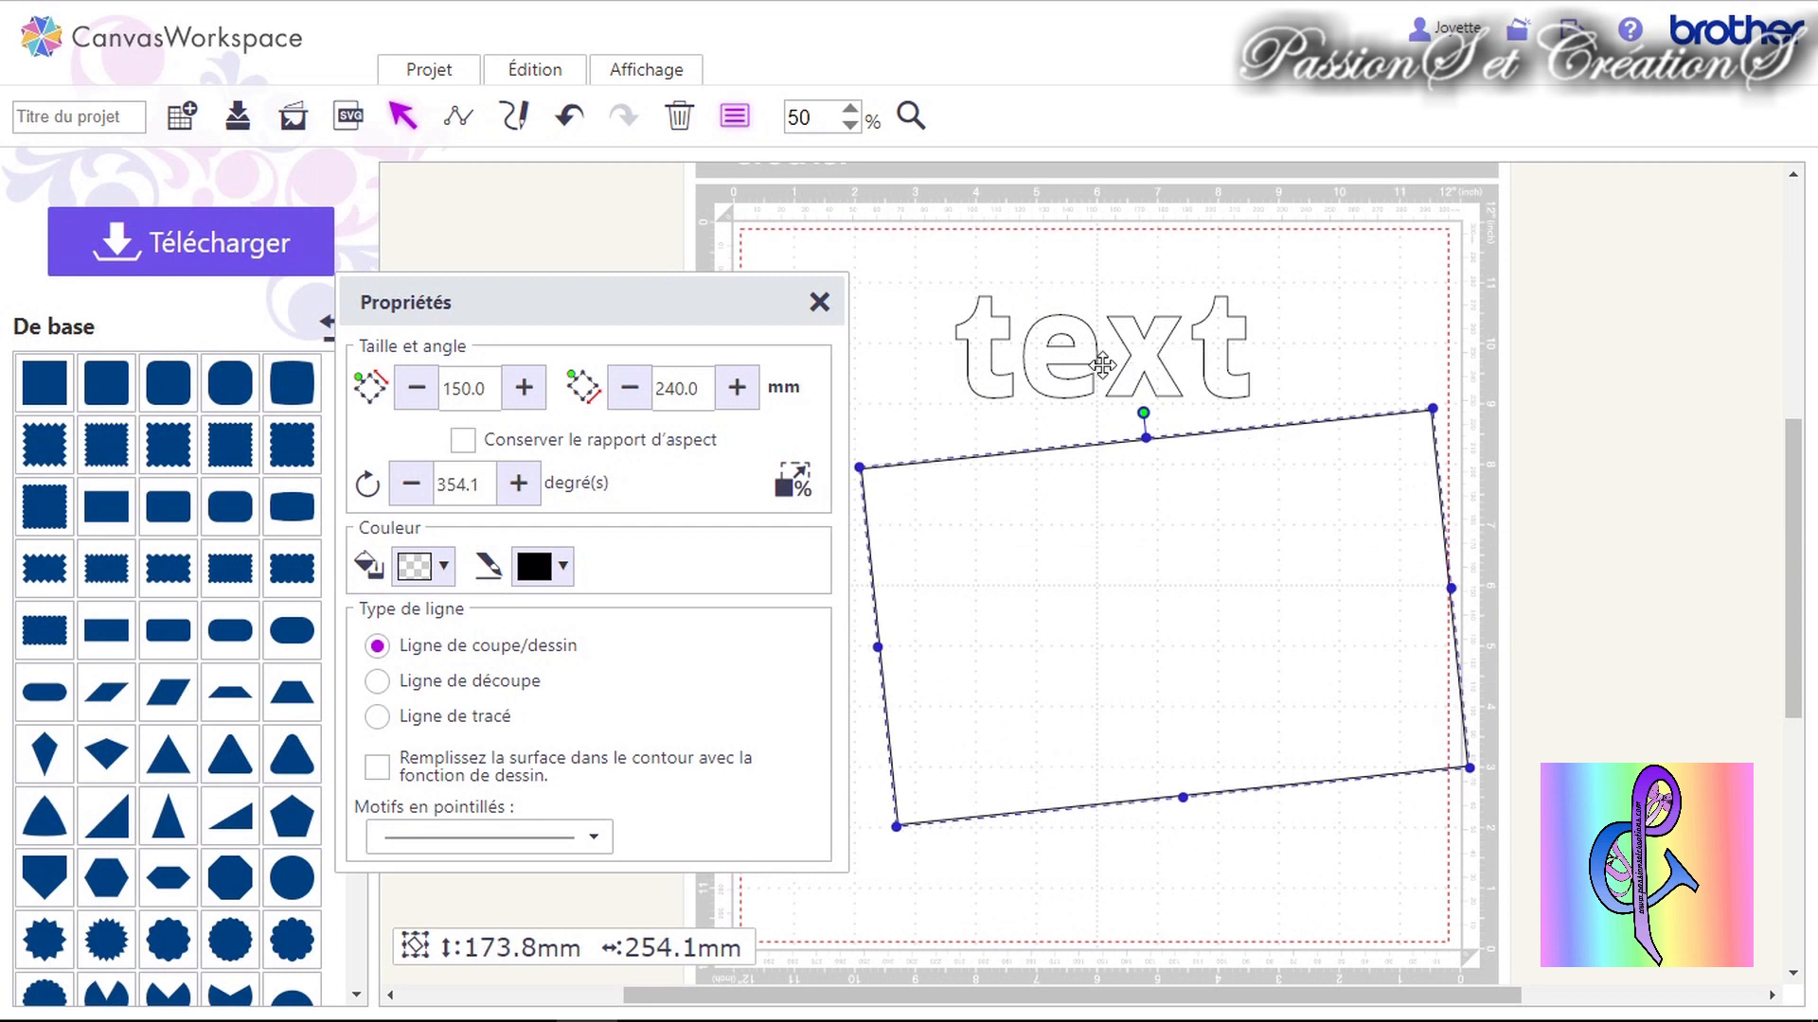
pyautogui.click(569, 115)
pyautogui.click(1158, 497)
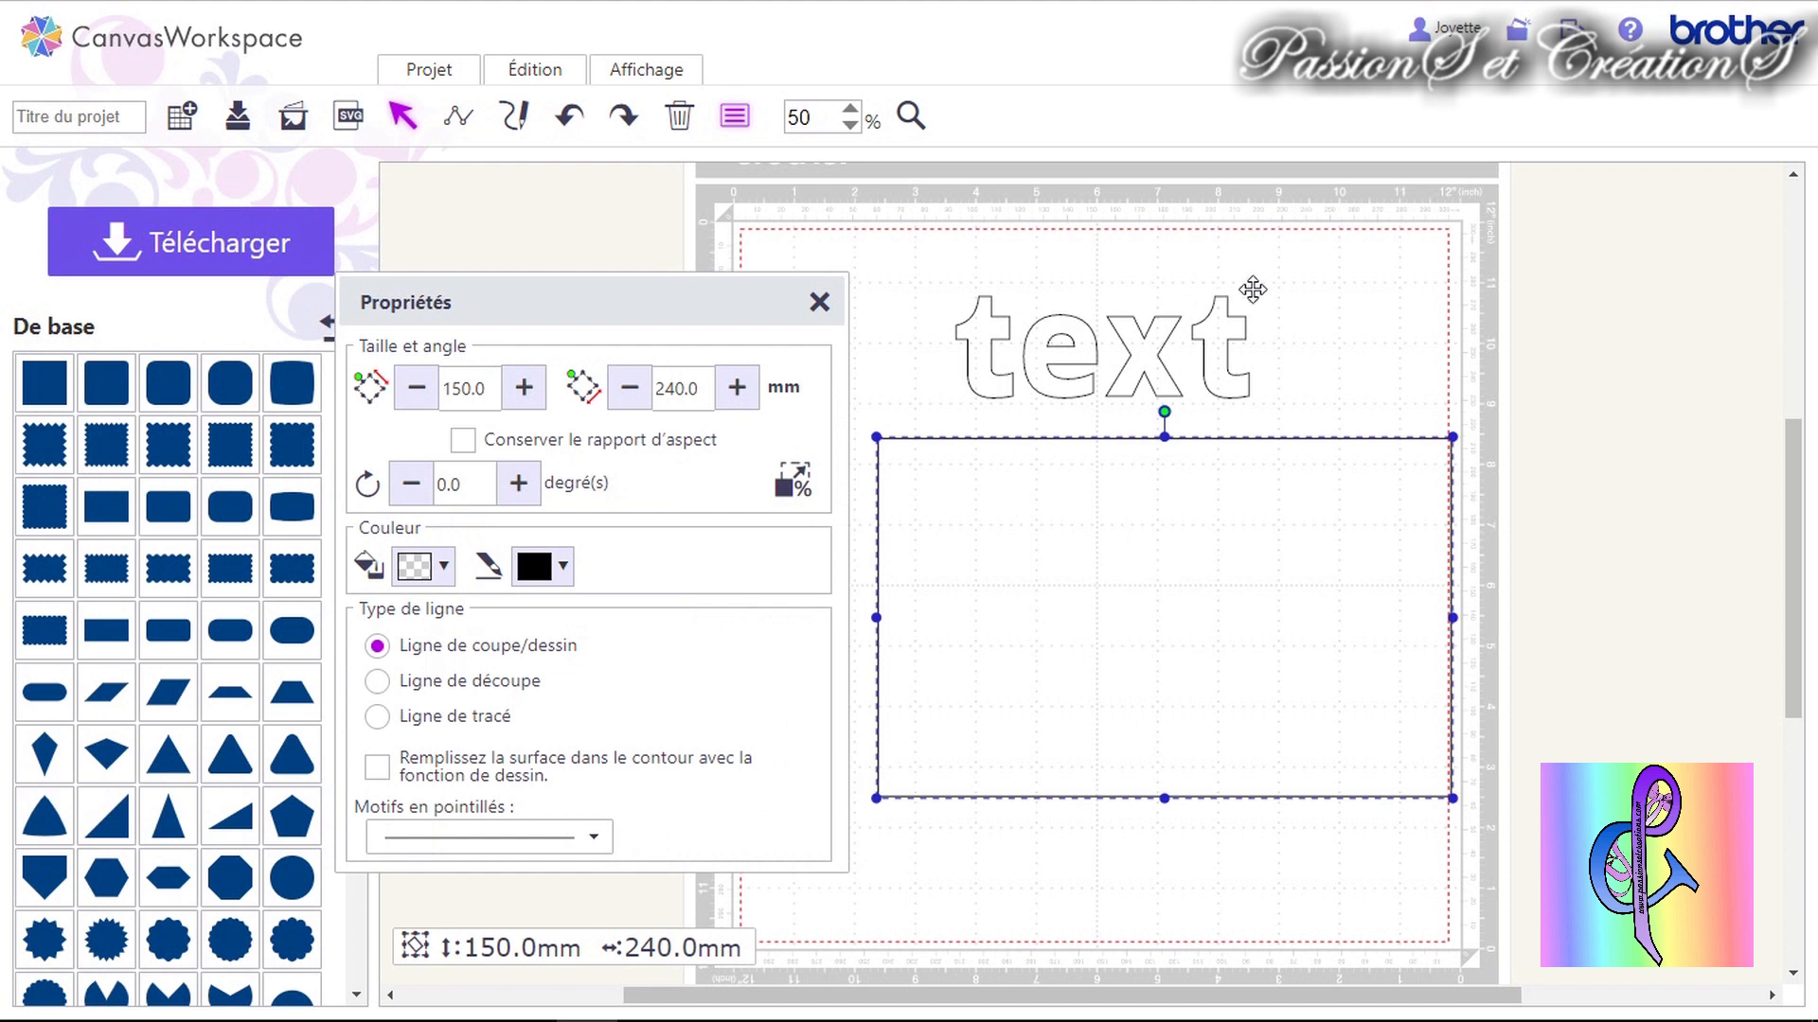
# Set the rectangle's rotation angle to 90 degrees and shift it on the mat.
pyautogui.moveTo(469, 484); pyautogui.dragTo(414, 474)
pyautogui.write('90')
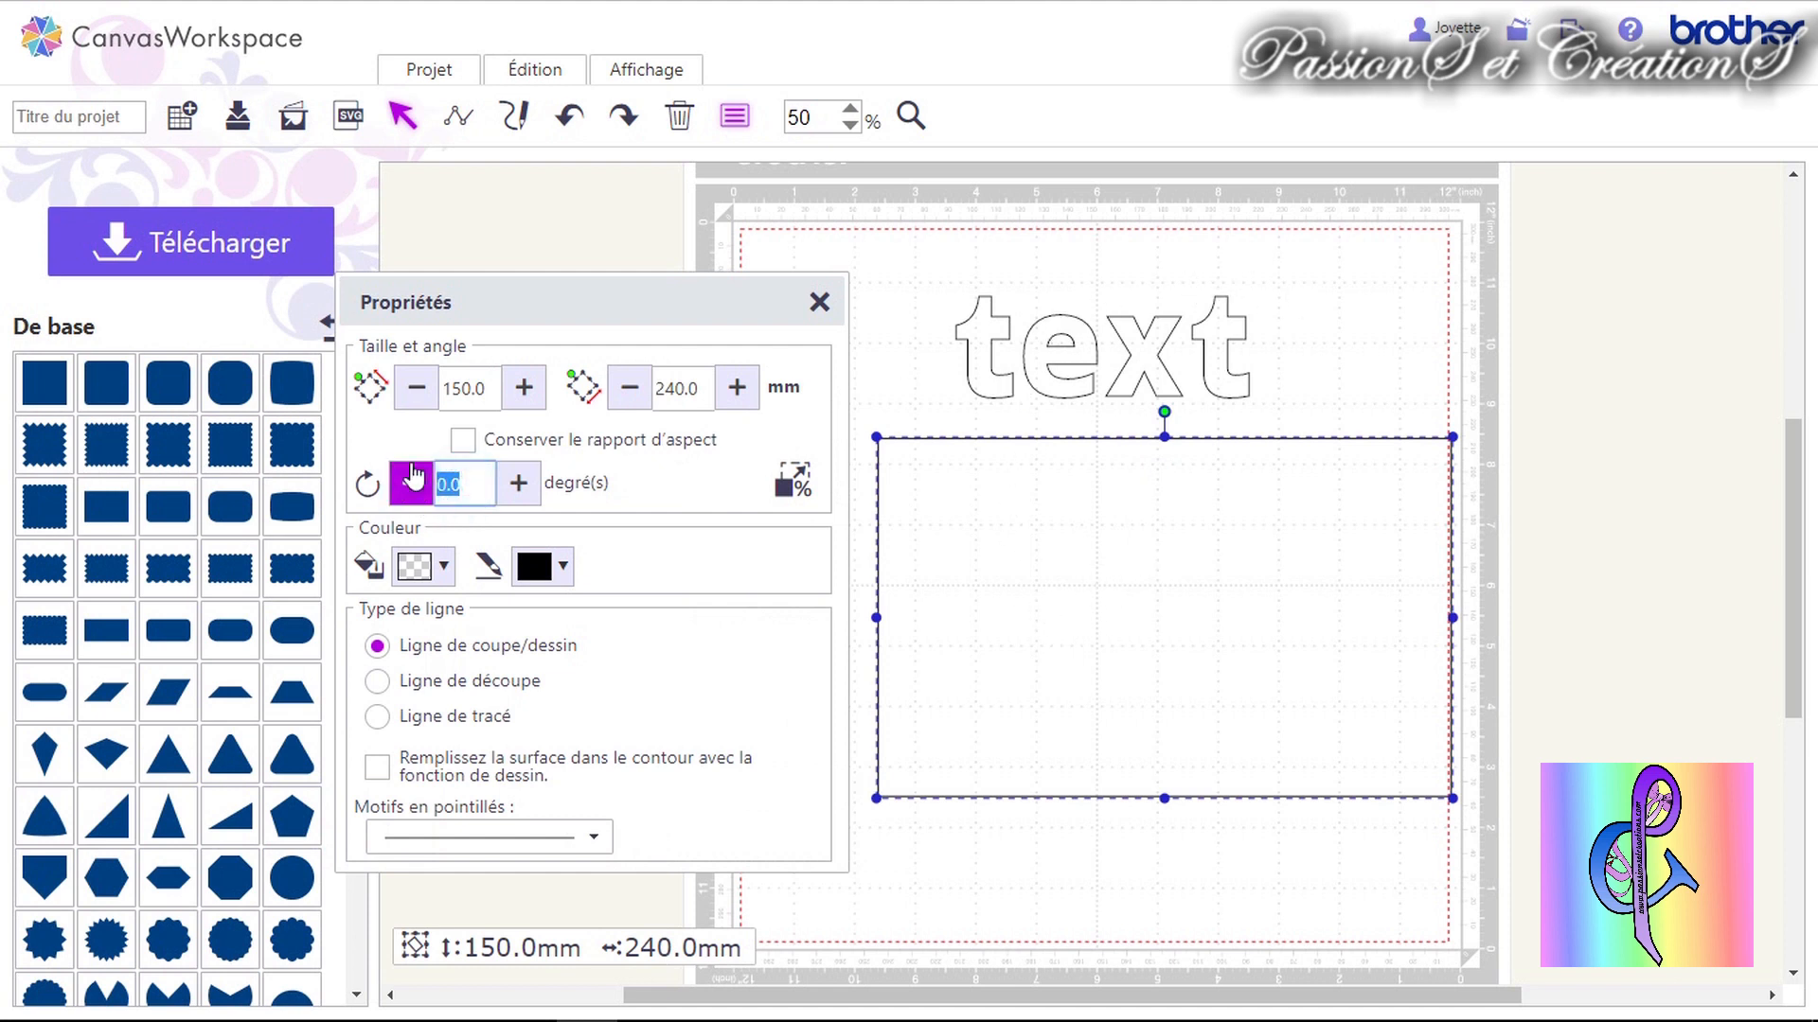
pyautogui.click(708, 486)
pyautogui.moveTo(1029, 554); pyautogui.dragTo(1043, 606)
# Set the rectangle's rotation angle to 0 degrees and position it below the text.
pyautogui.moveTo(471, 486); pyautogui.dragTo(401, 511)
pyautogui.write('0')
pyautogui.click(680, 480)
pyautogui.click(1151, 598)
pyautogui.moveTo(1152, 599); pyautogui.dragTo(1154, 576)
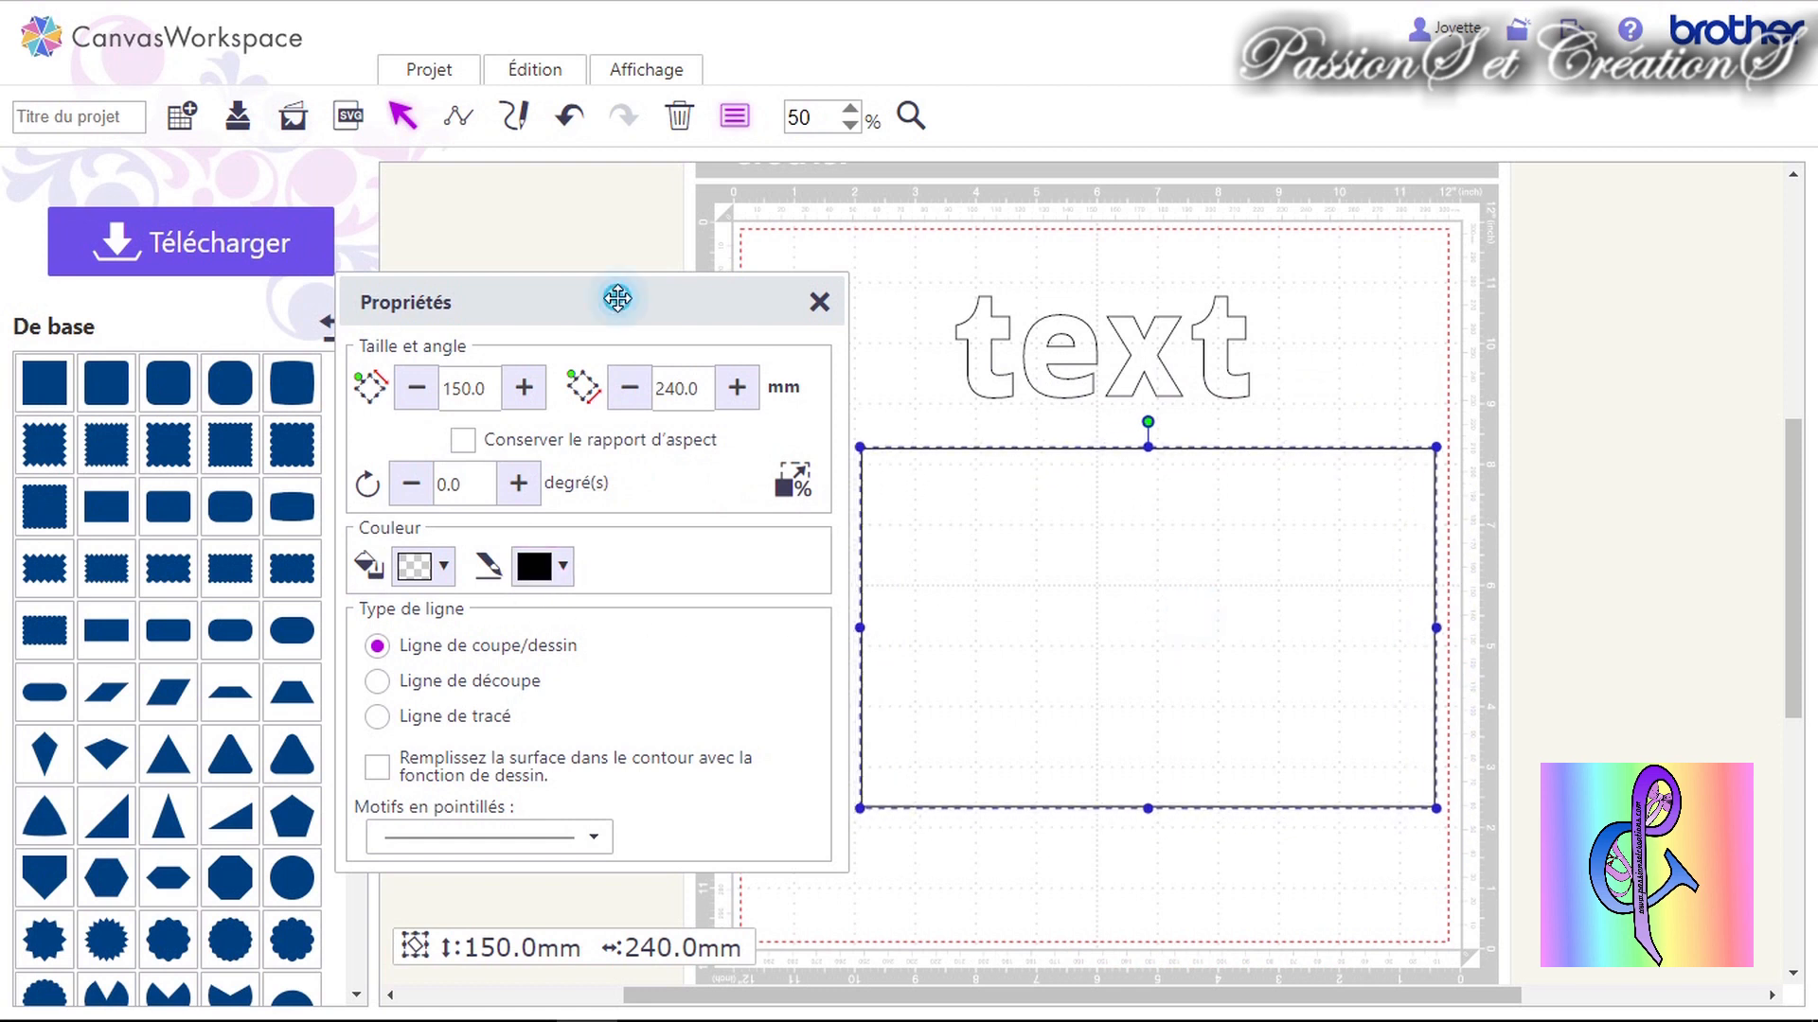
# Fill the rectangle with light blue.
pyautogui.moveTo(617, 296); pyautogui.dragTo(576, 261)
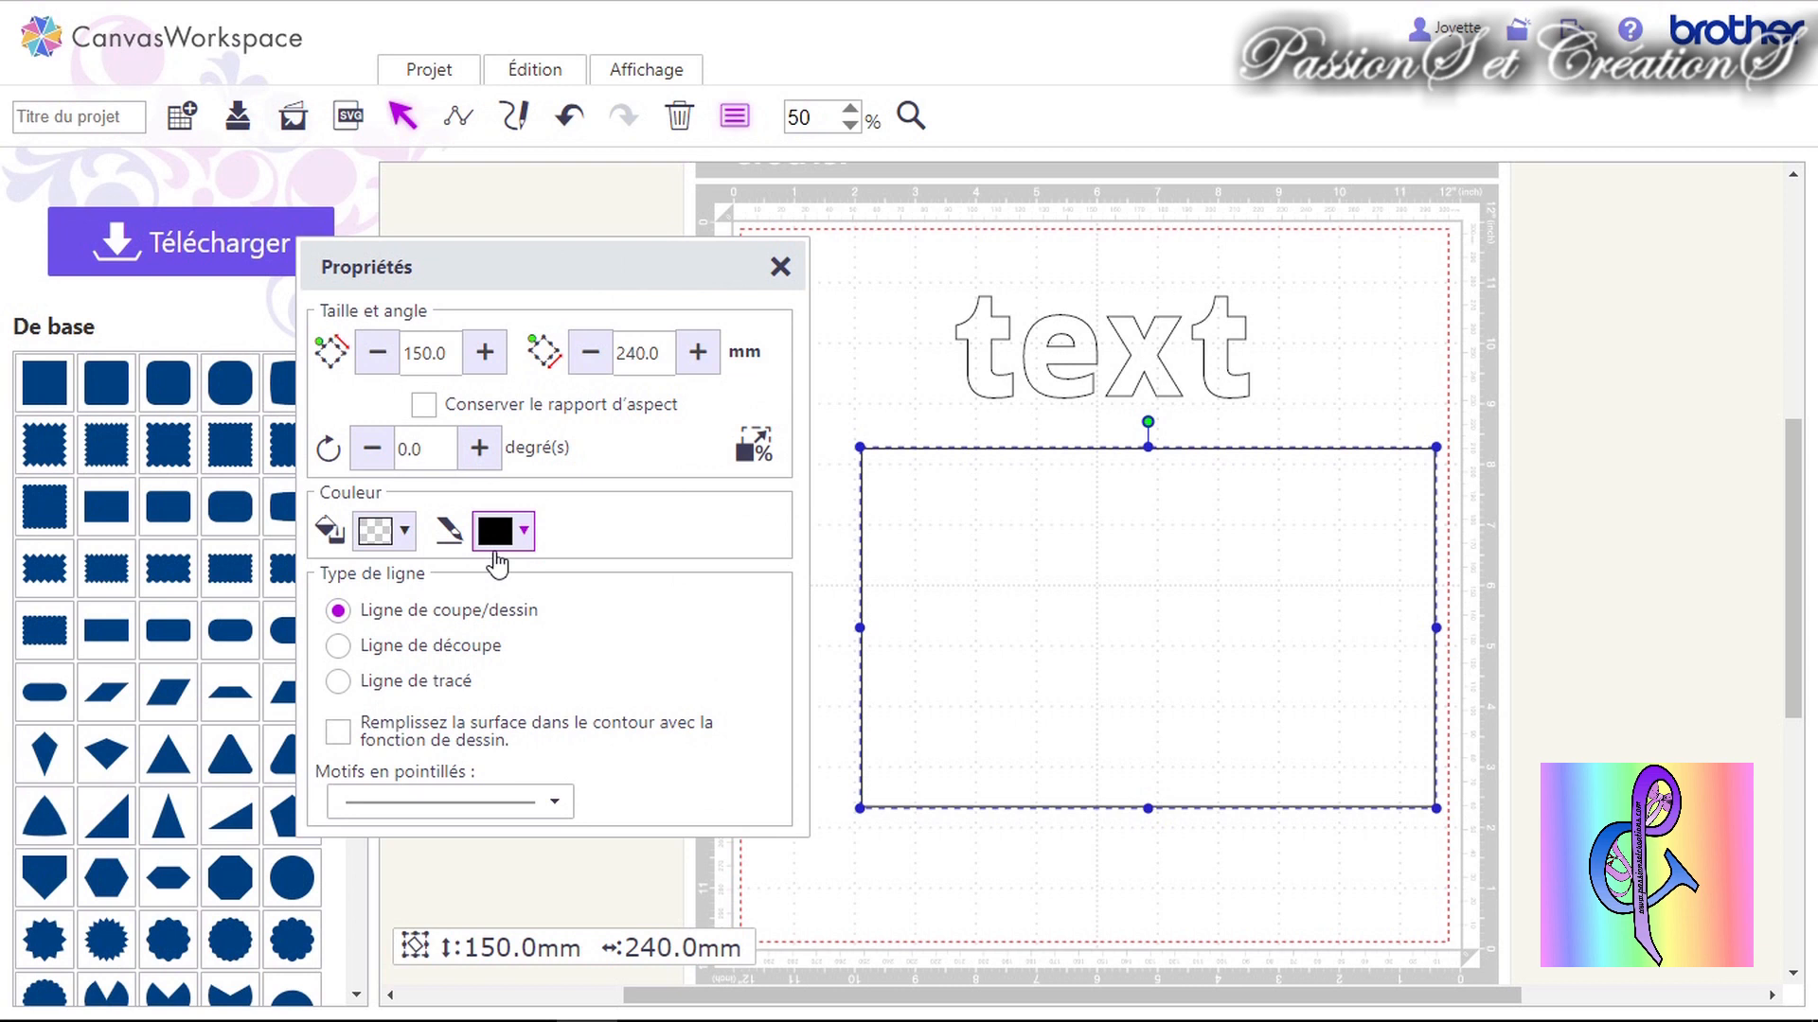
pyautogui.click(402, 532)
pyautogui.click(665, 774)
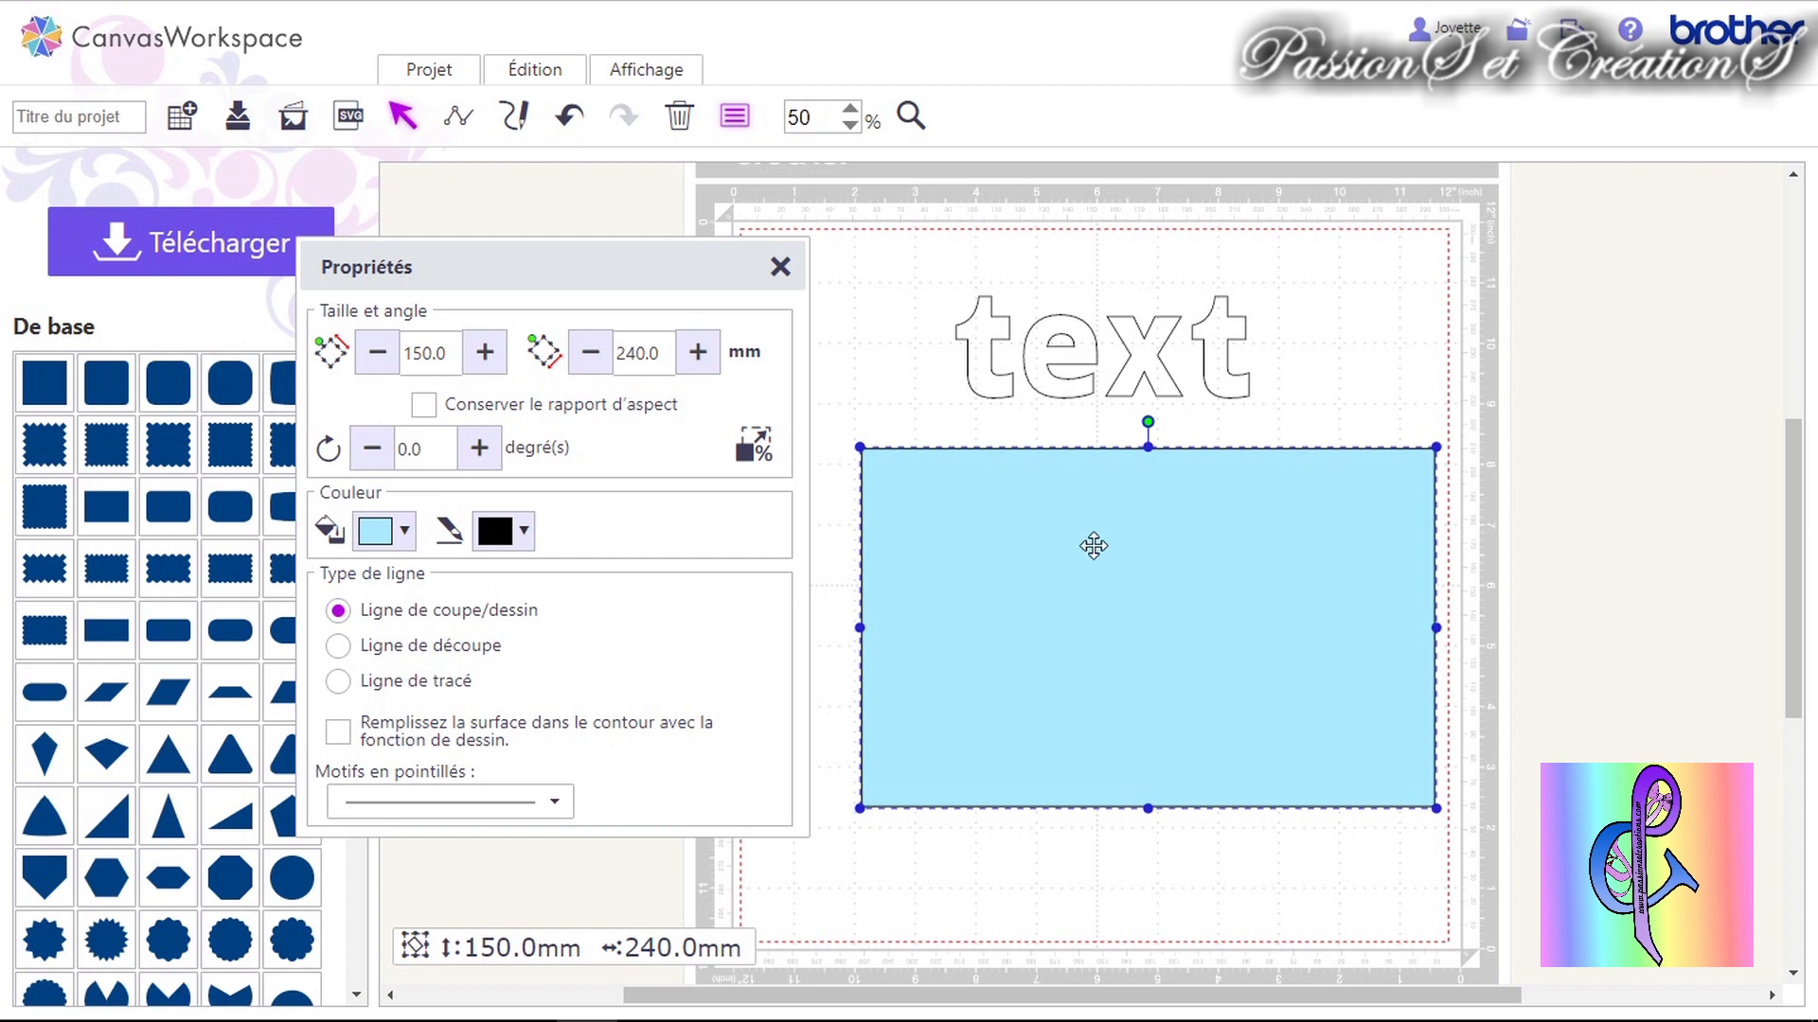
# Move the text onto the middle of the light blue rectangle.
pyautogui.click(457, 682)
pyautogui.click(1096, 332)
pyautogui.moveTo(1096, 333); pyautogui.dragTo(1135, 615)
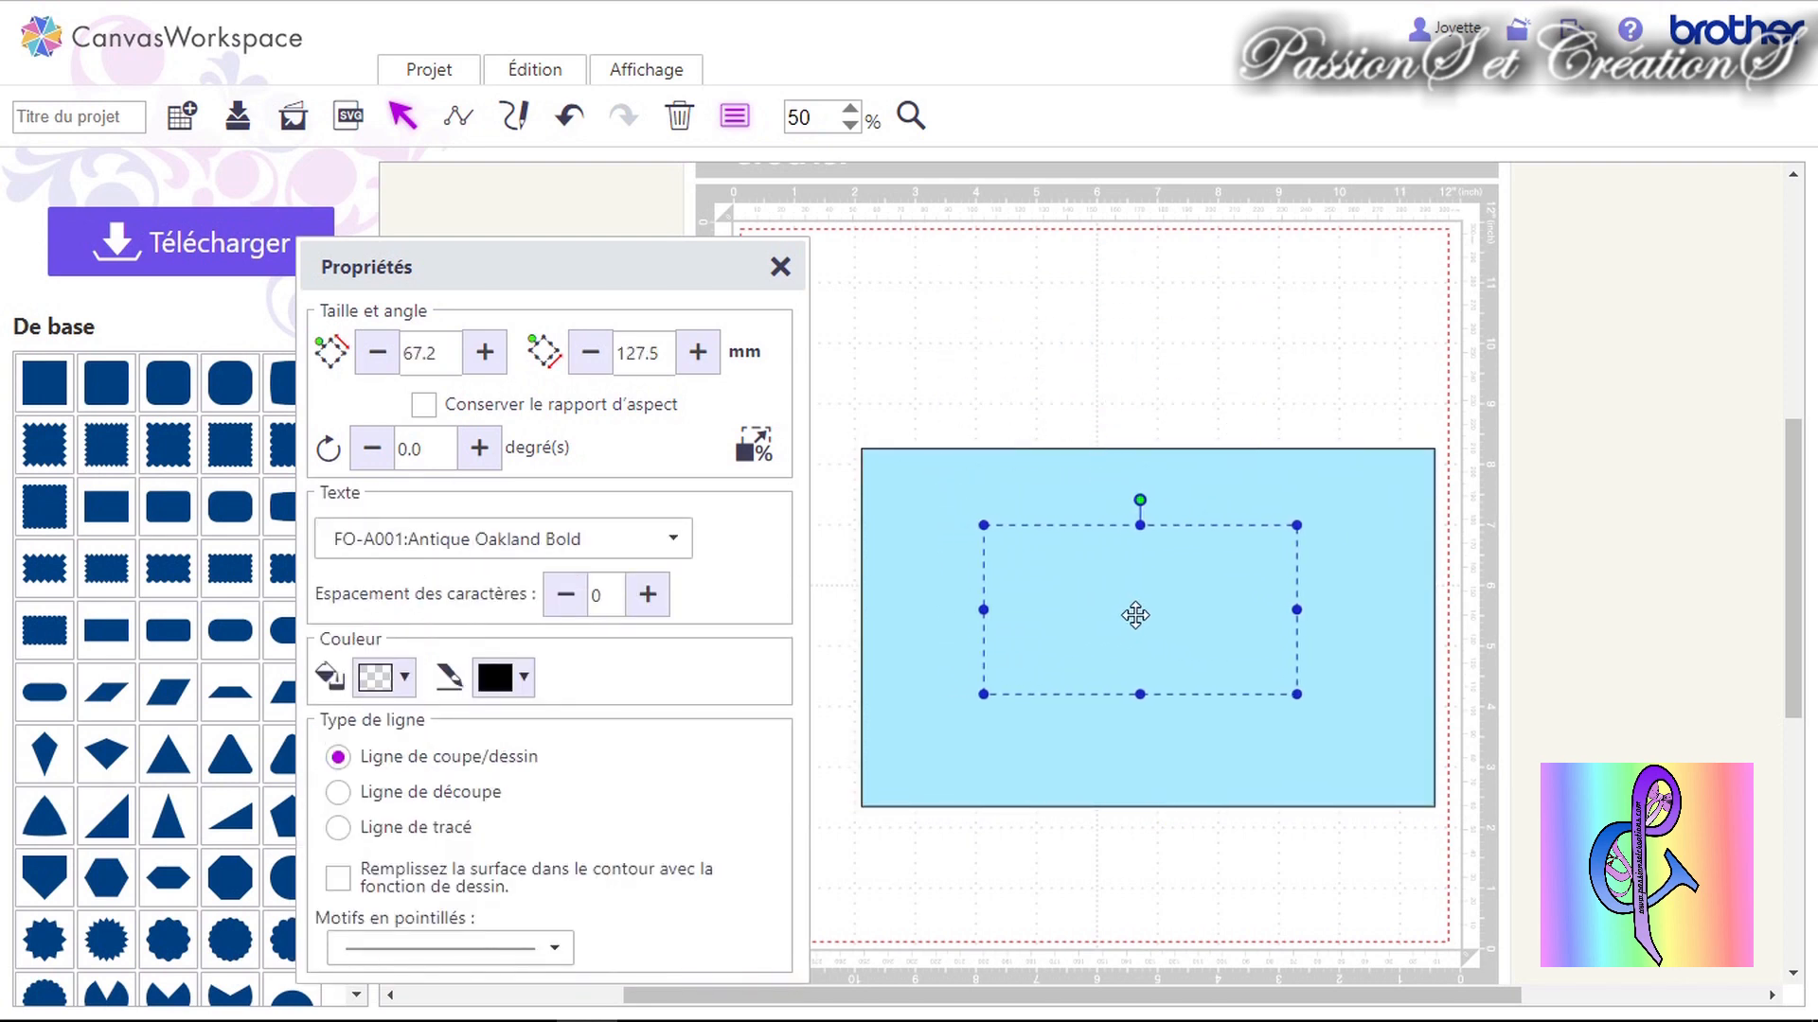
# Send the light blue rectangle behind the text and fill the text with light blue.
pyautogui.rightClick(1135, 615)
pyautogui.click(1270, 881)
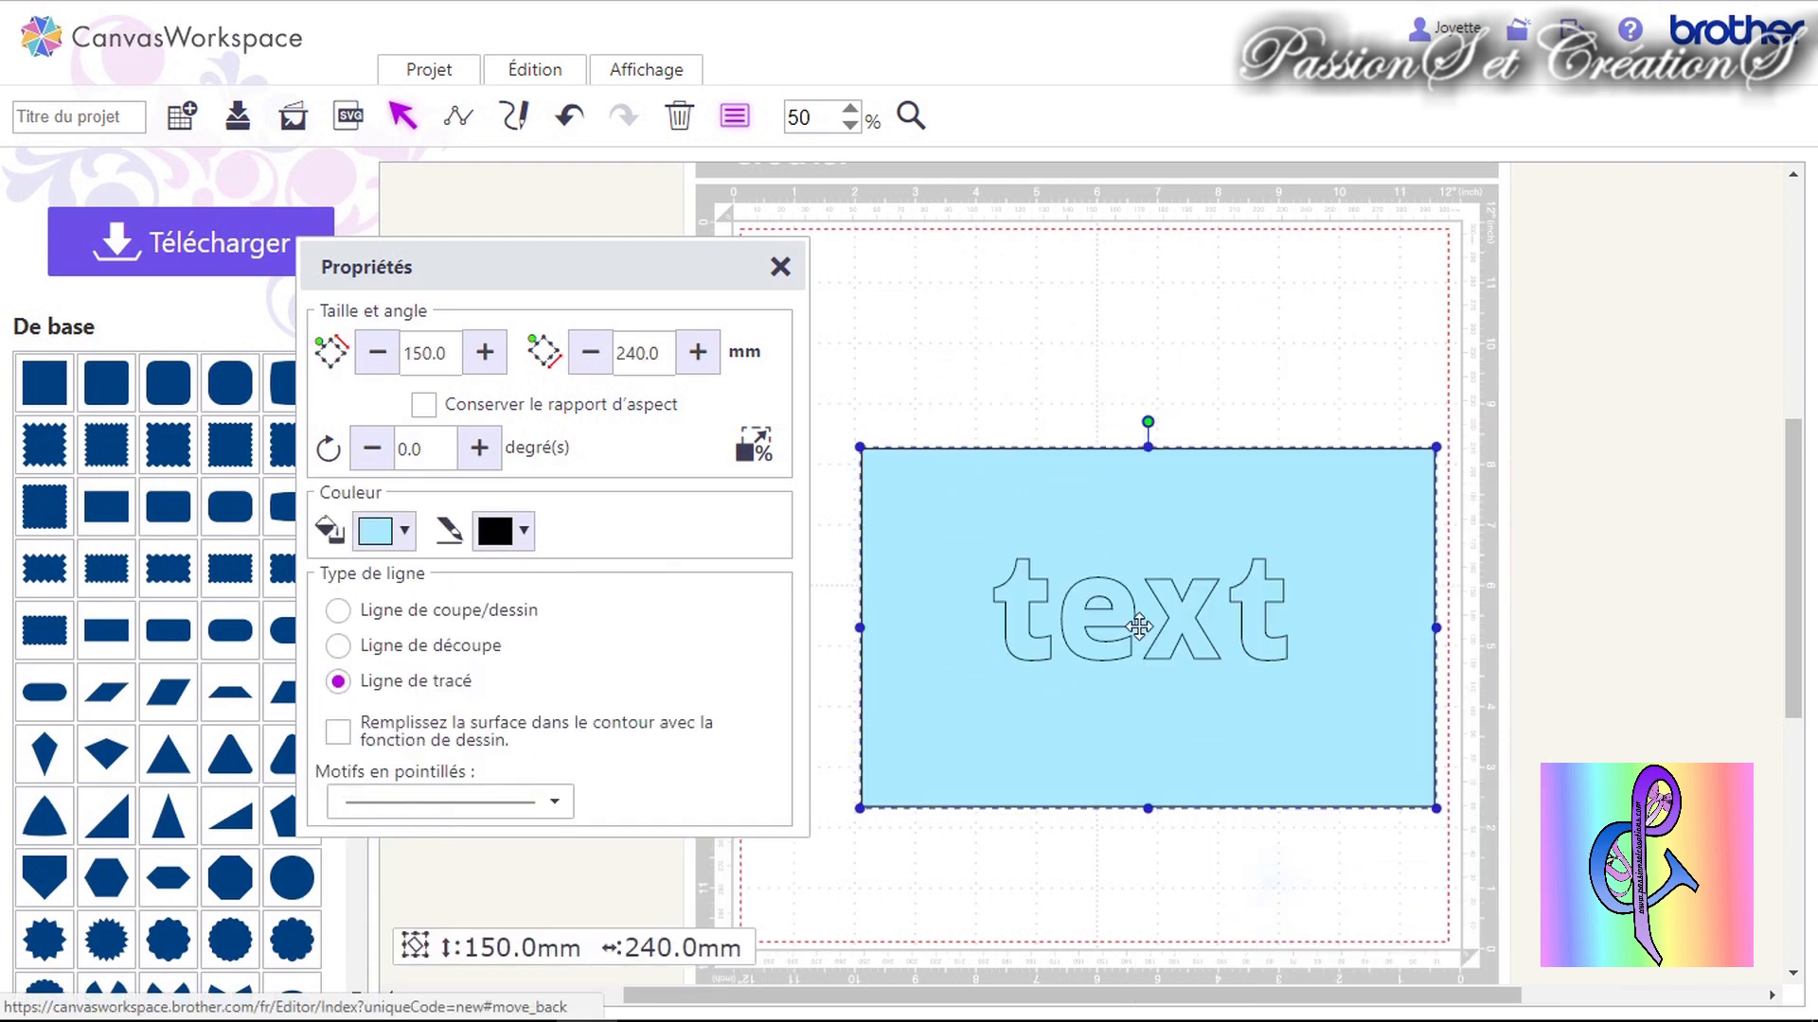
pyautogui.click(1174, 606)
pyautogui.click(398, 682)
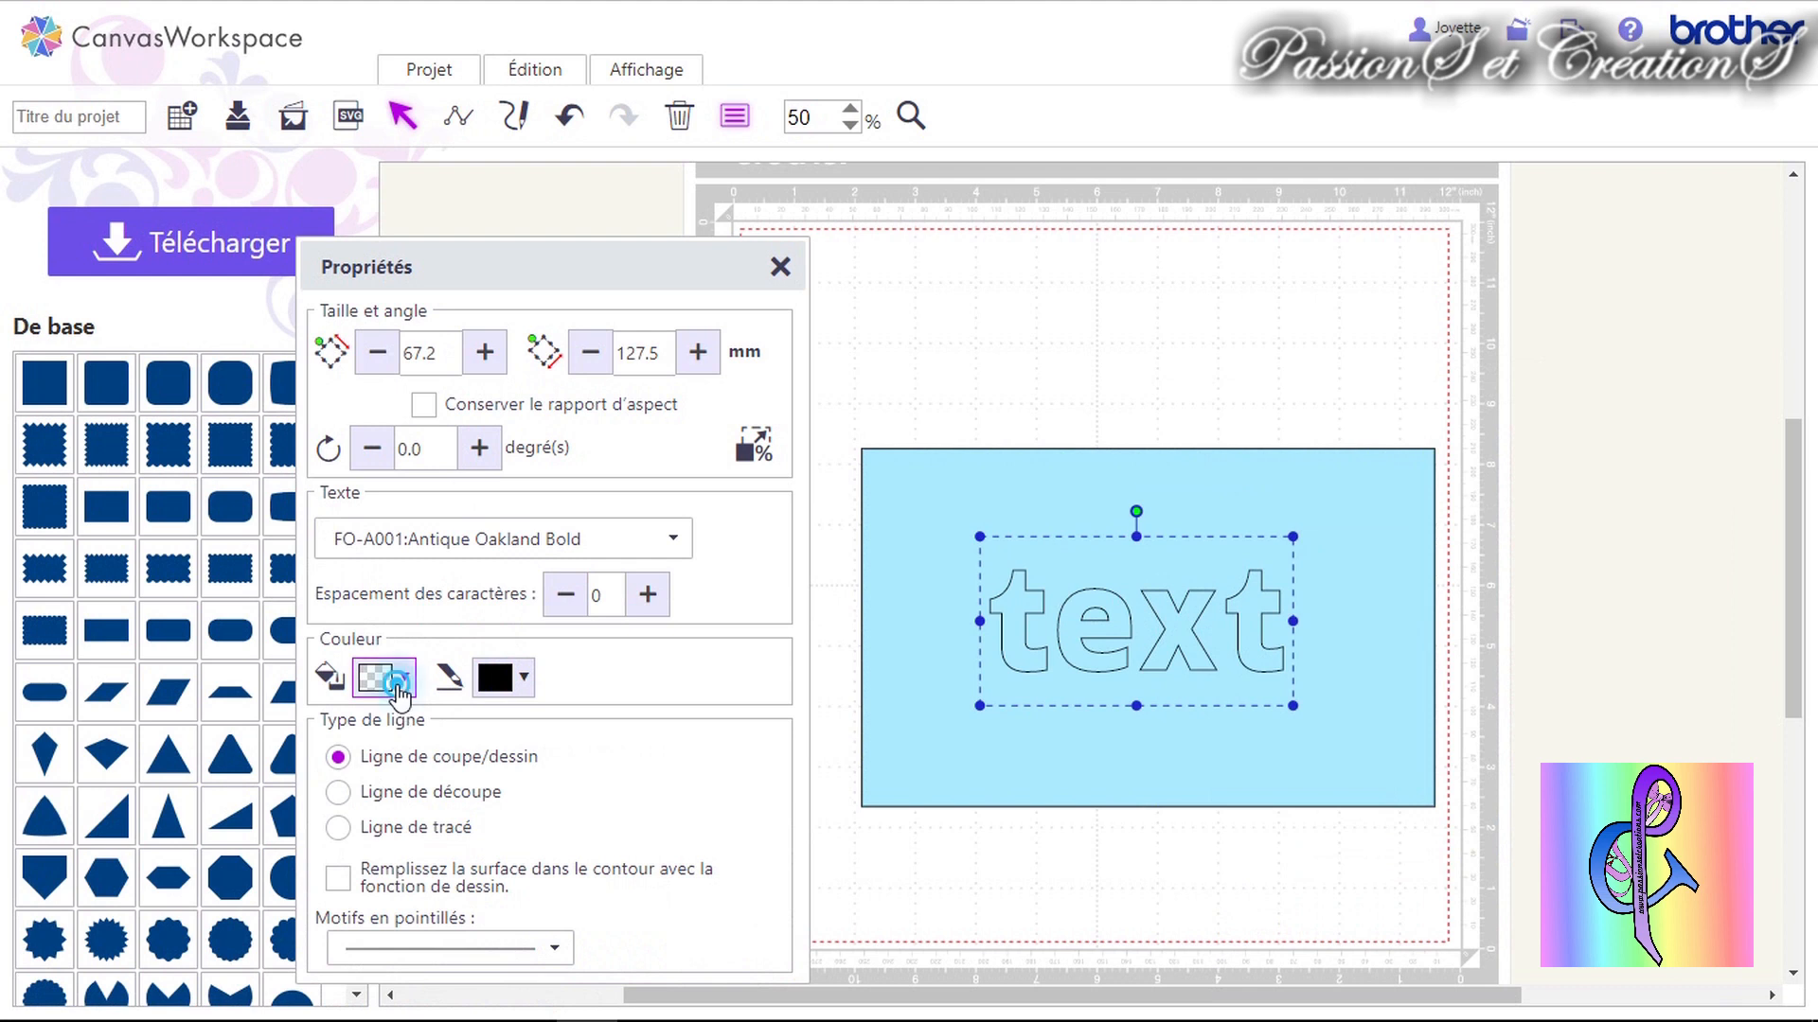
pyautogui.click(674, 448)
pyautogui.moveTo(1119, 621)
pyautogui.mouseDown()
pyautogui.moveTo(1131, 388)
pyautogui.moveTo(1134, 622)
pyautogui.mouseUp()
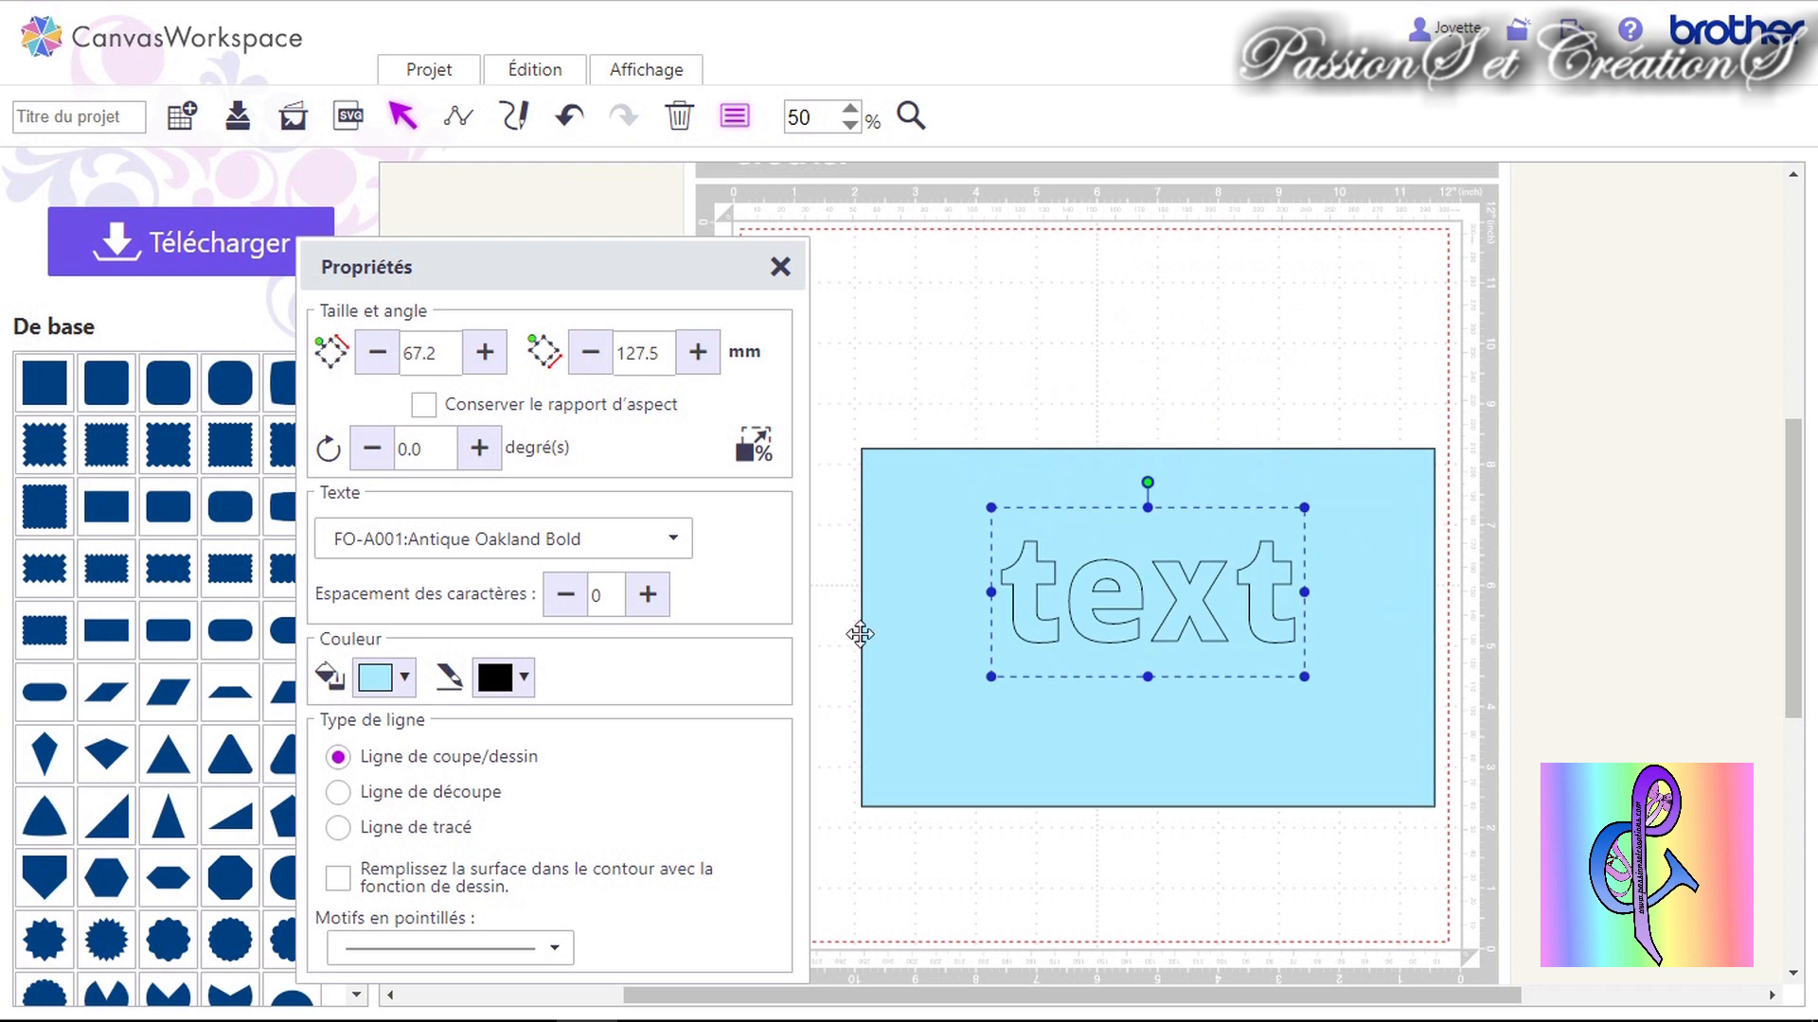
# Fill the text with dark blue and move it above the rectangle.
pyautogui.click(404, 678)
pyautogui.click(637, 464)
pyautogui.moveTo(1180, 611); pyautogui.dragTo(1166, 390)
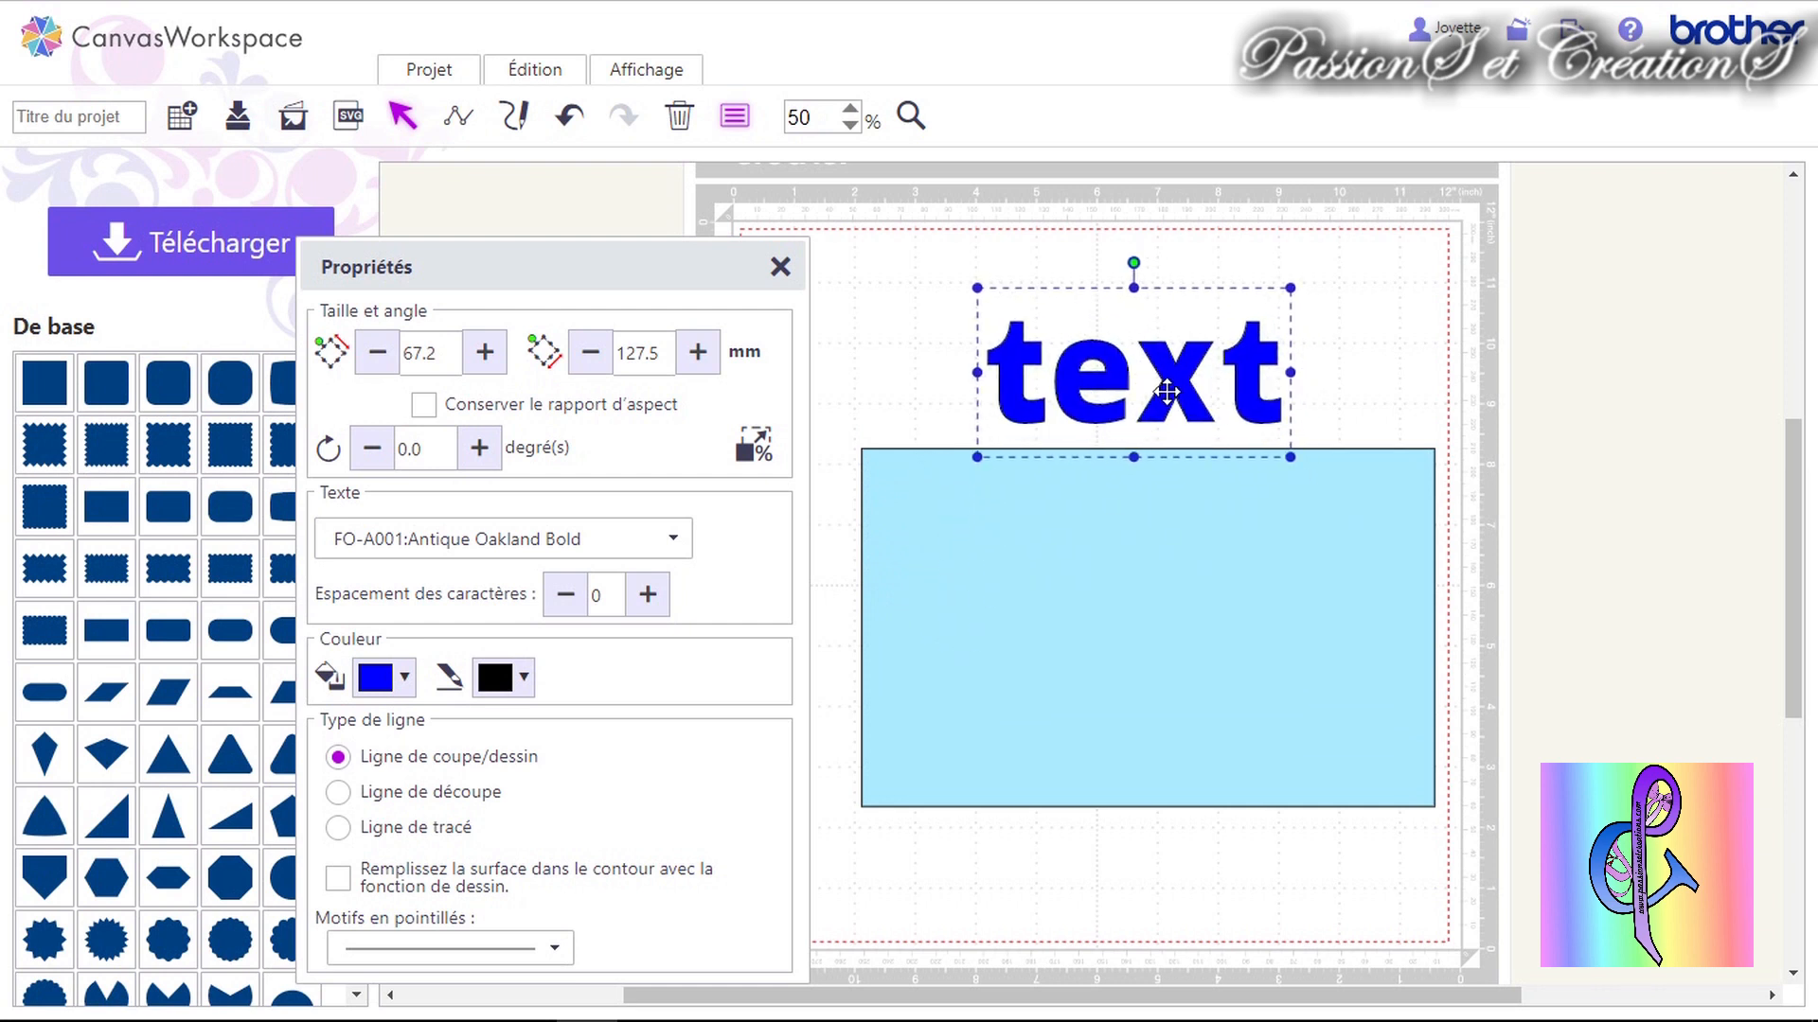
# Set the rectangle's line type to Ligne de découpe and shift the rectangle slightly down below the text.
pyautogui.click(1127, 606)
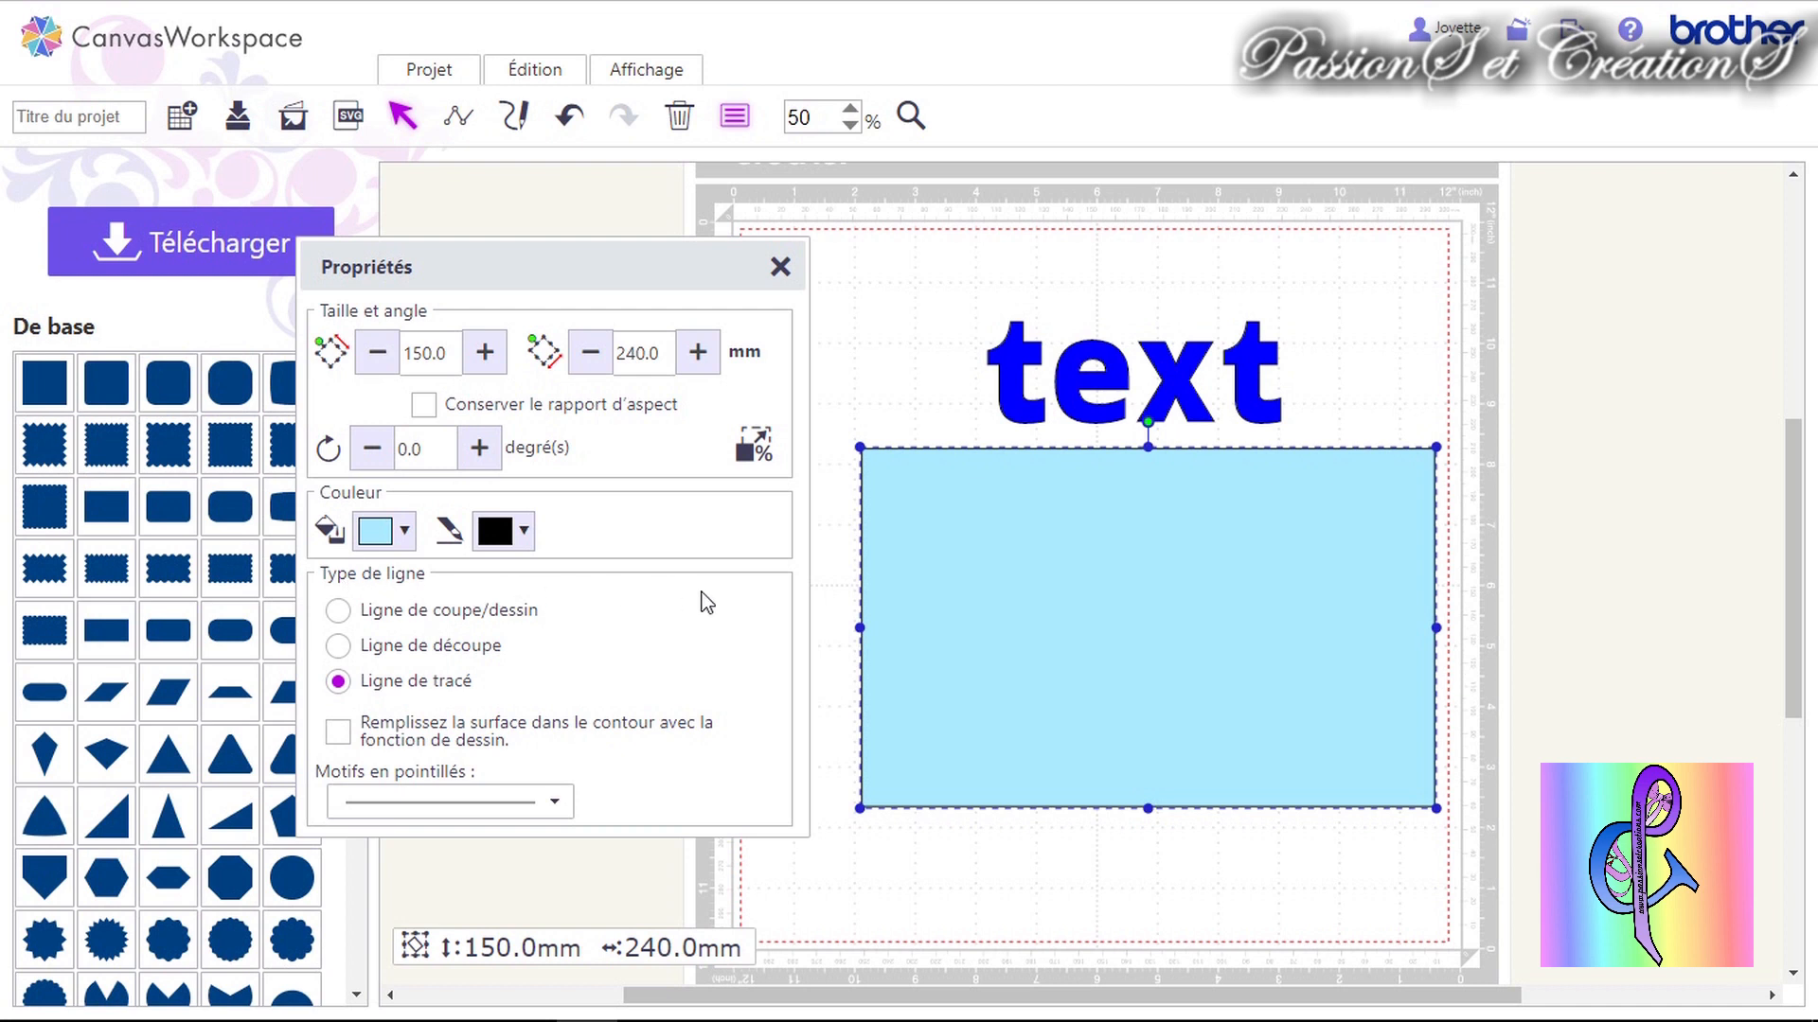
pyautogui.click(512, 608)
pyautogui.moveTo(1078, 620)
pyautogui.mouseDown()
pyautogui.moveTo(1096, 544)
pyautogui.moveTo(1105, 589)
pyautogui.moveTo(1086, 616)
pyautogui.mouseUp()
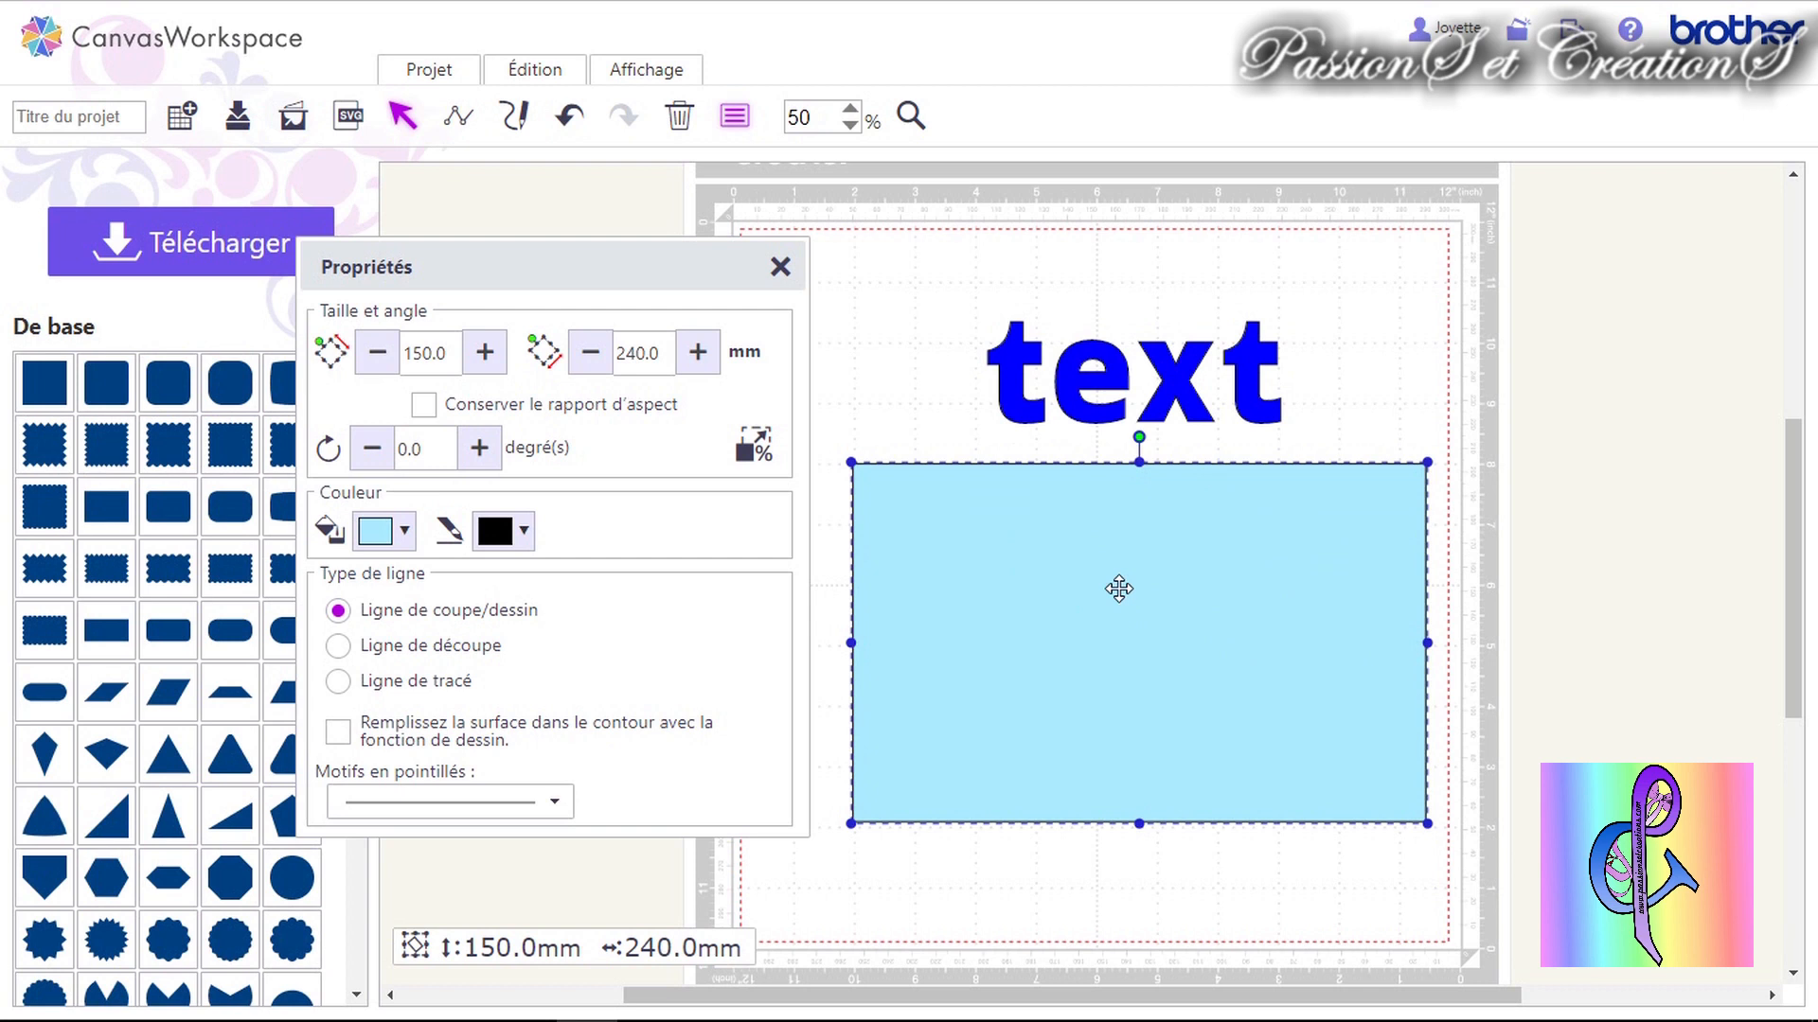
pyautogui.click(486, 644)
pyautogui.click(445, 682)
pyautogui.click(446, 646)
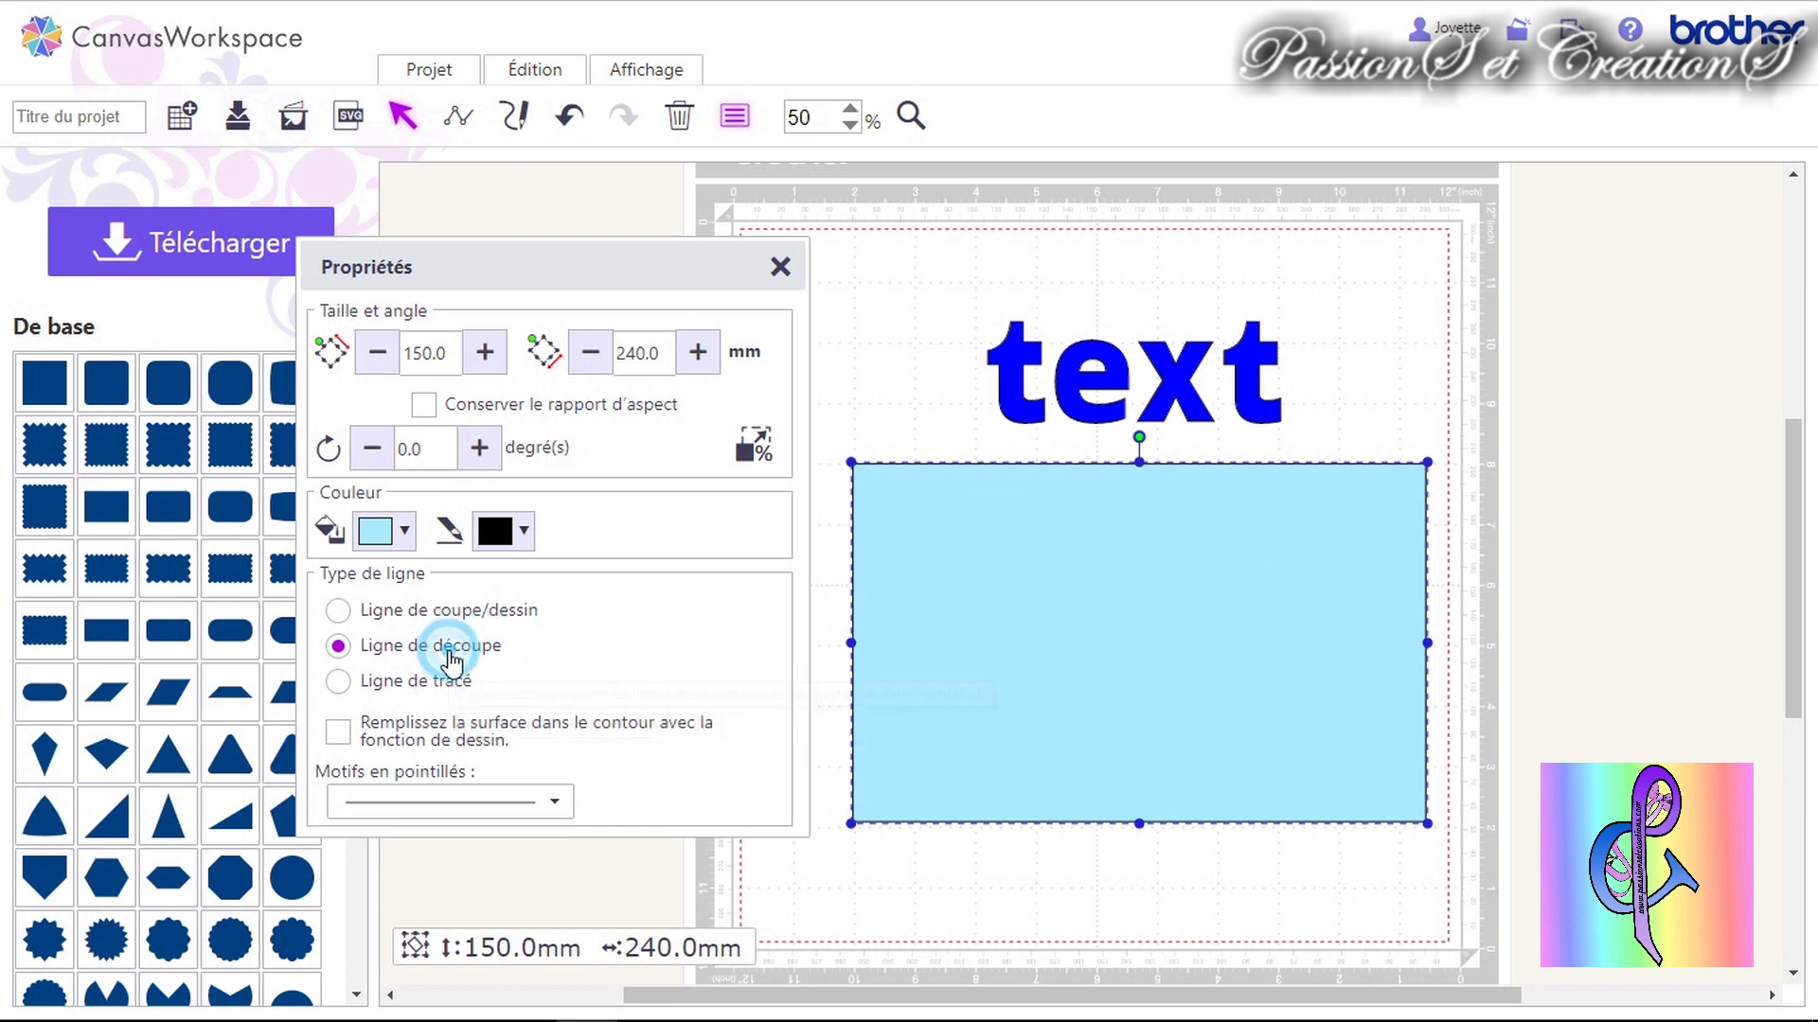
# Set the text's line type to Ligne de tracé and move it onto the rectangle's upper-left corner.
pyautogui.click(1151, 407)
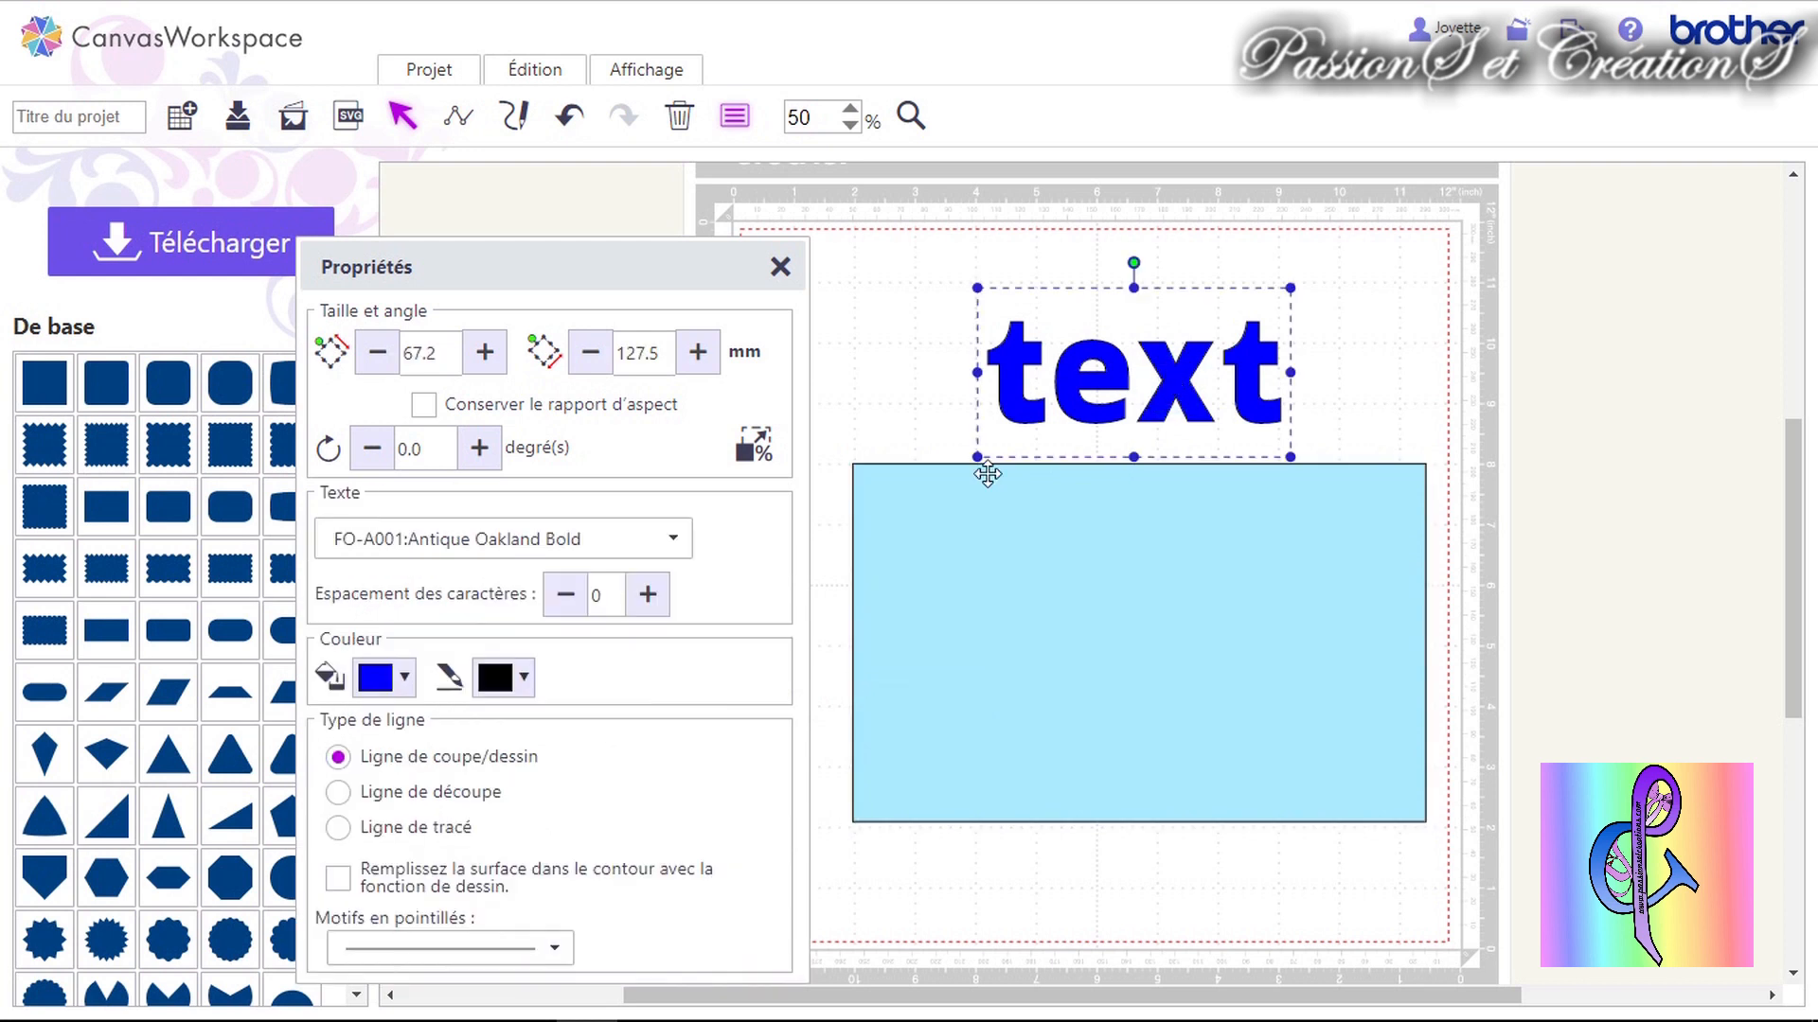
pyautogui.click(423, 829)
pyautogui.click(1084, 630)
pyautogui.moveTo(1207, 407); pyautogui.dragTo(1076, 560)
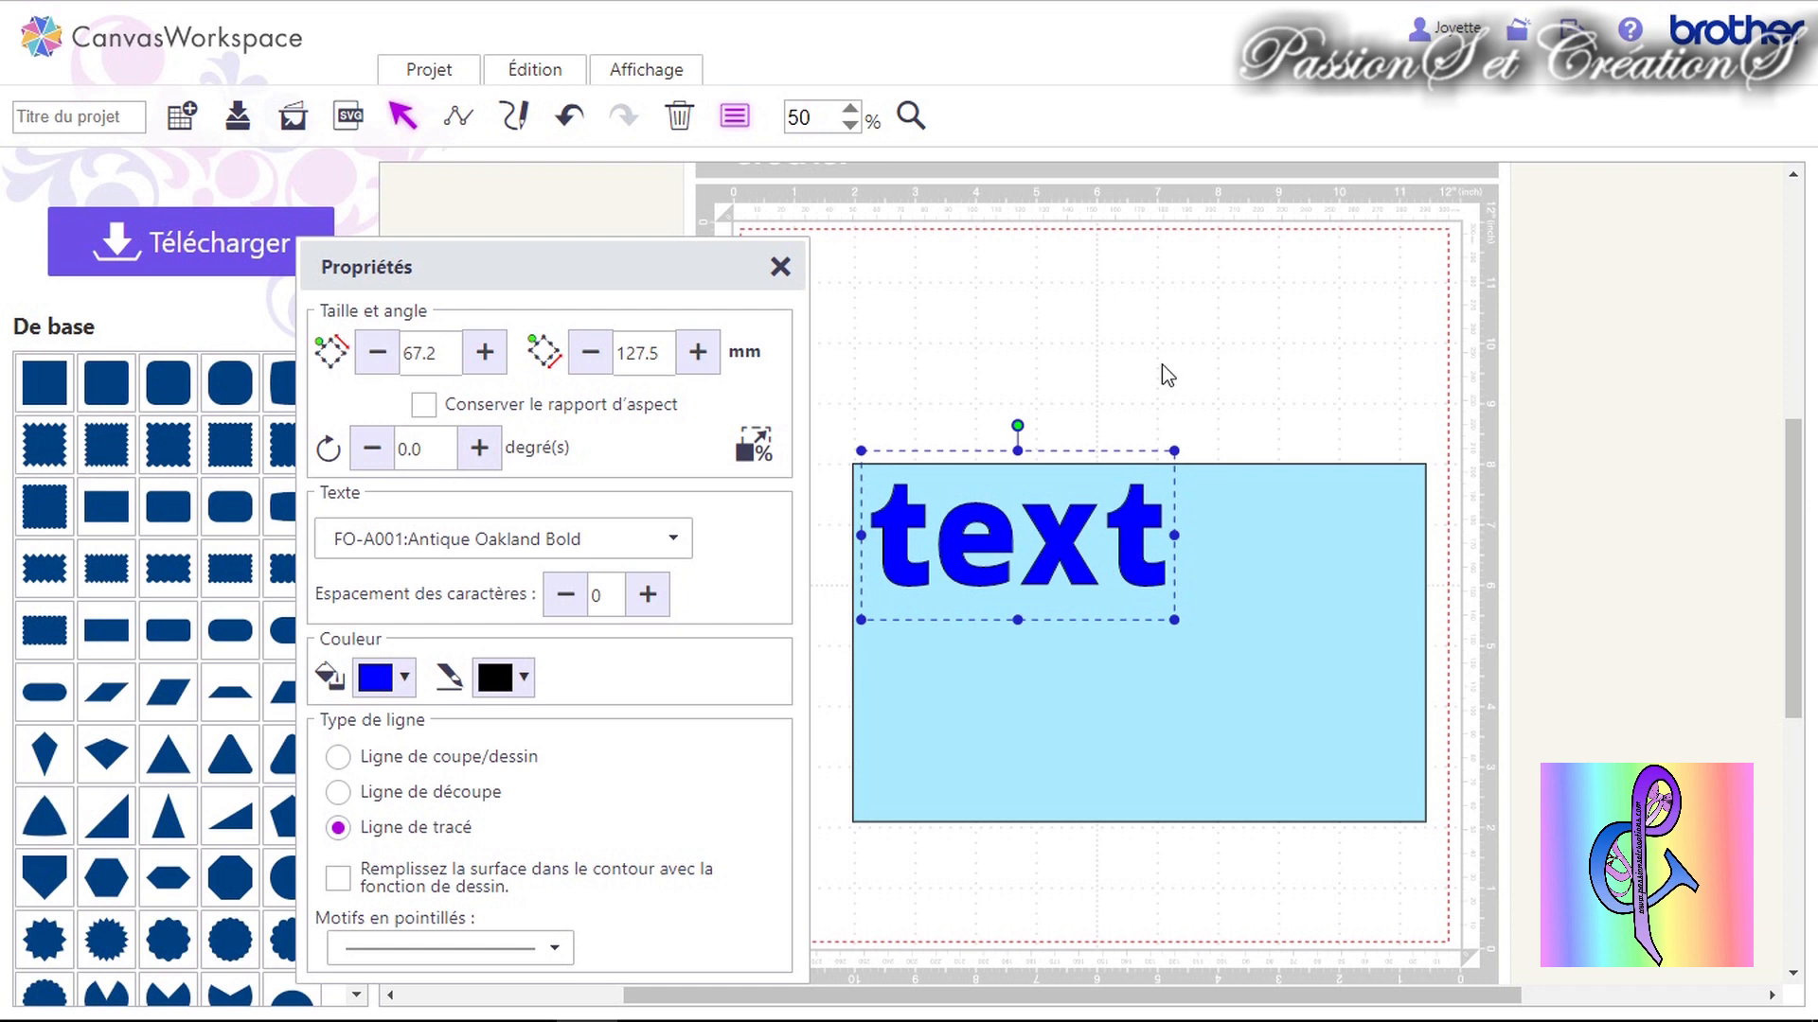
# Move the text back above the rectangle and keep Ligne de tracé as its line type after trying Ligne de découpe.
pyautogui.click(1319, 574)
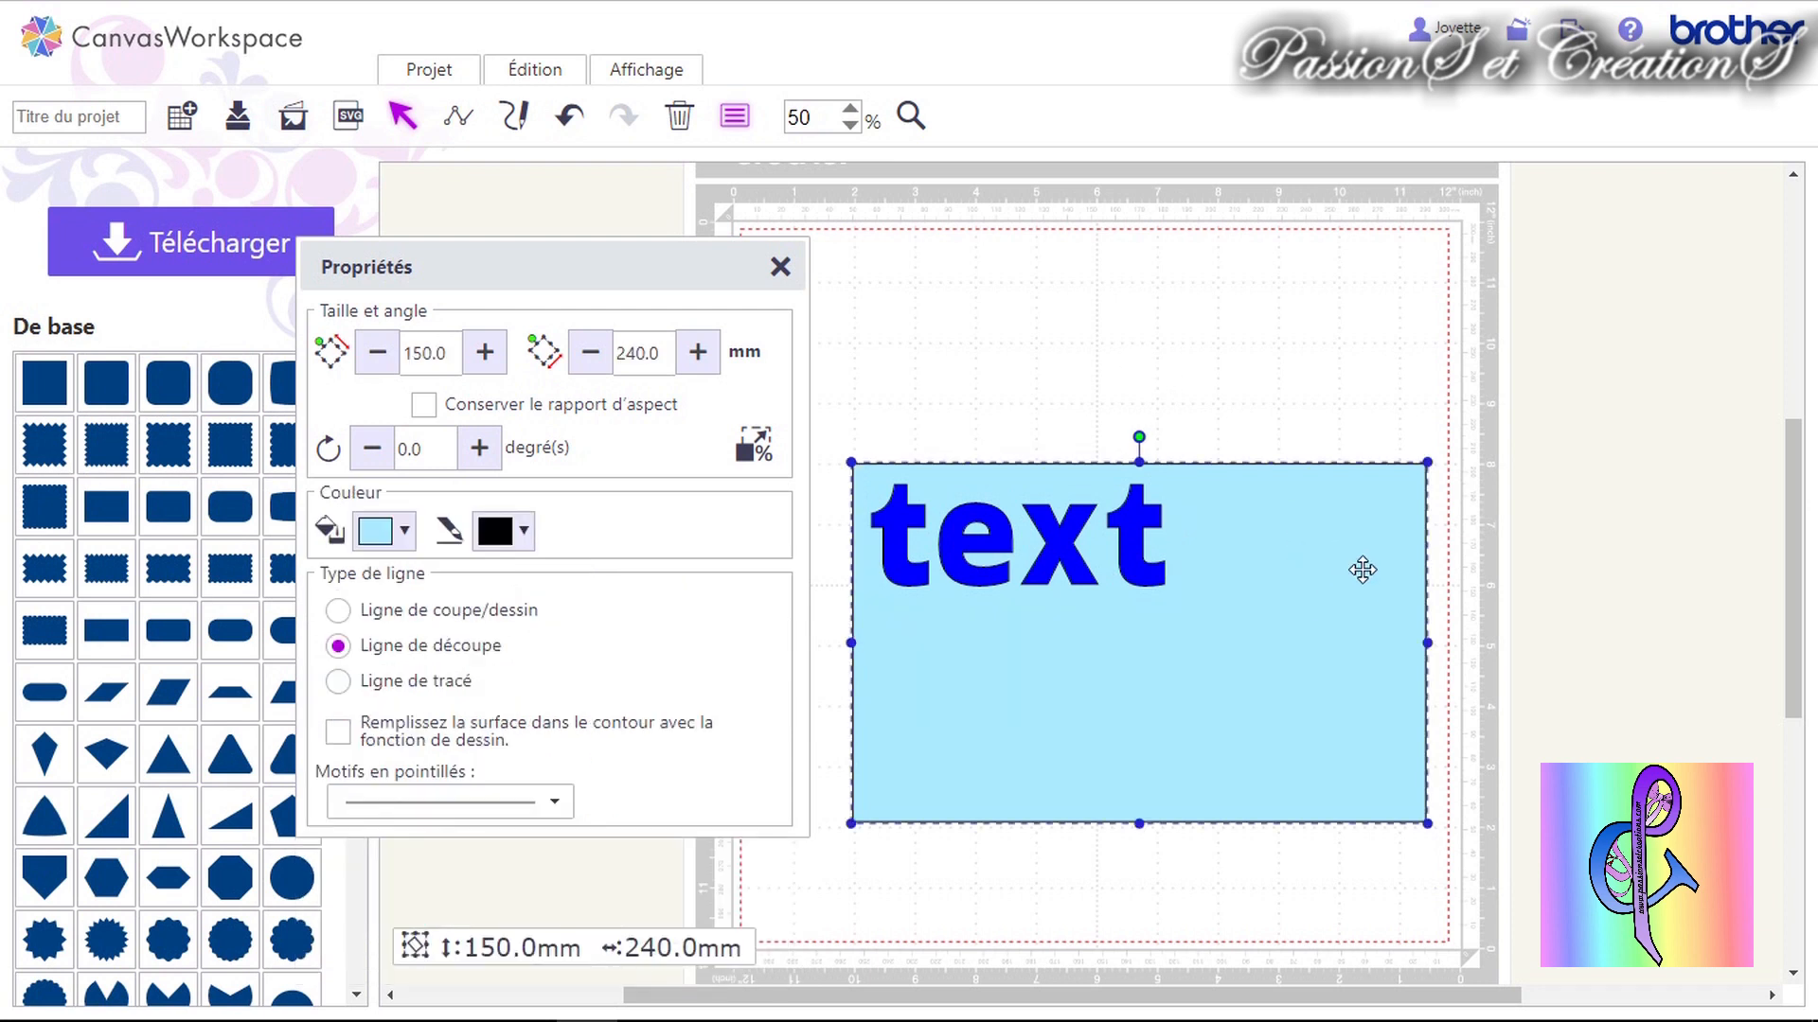
pyautogui.click(1138, 520)
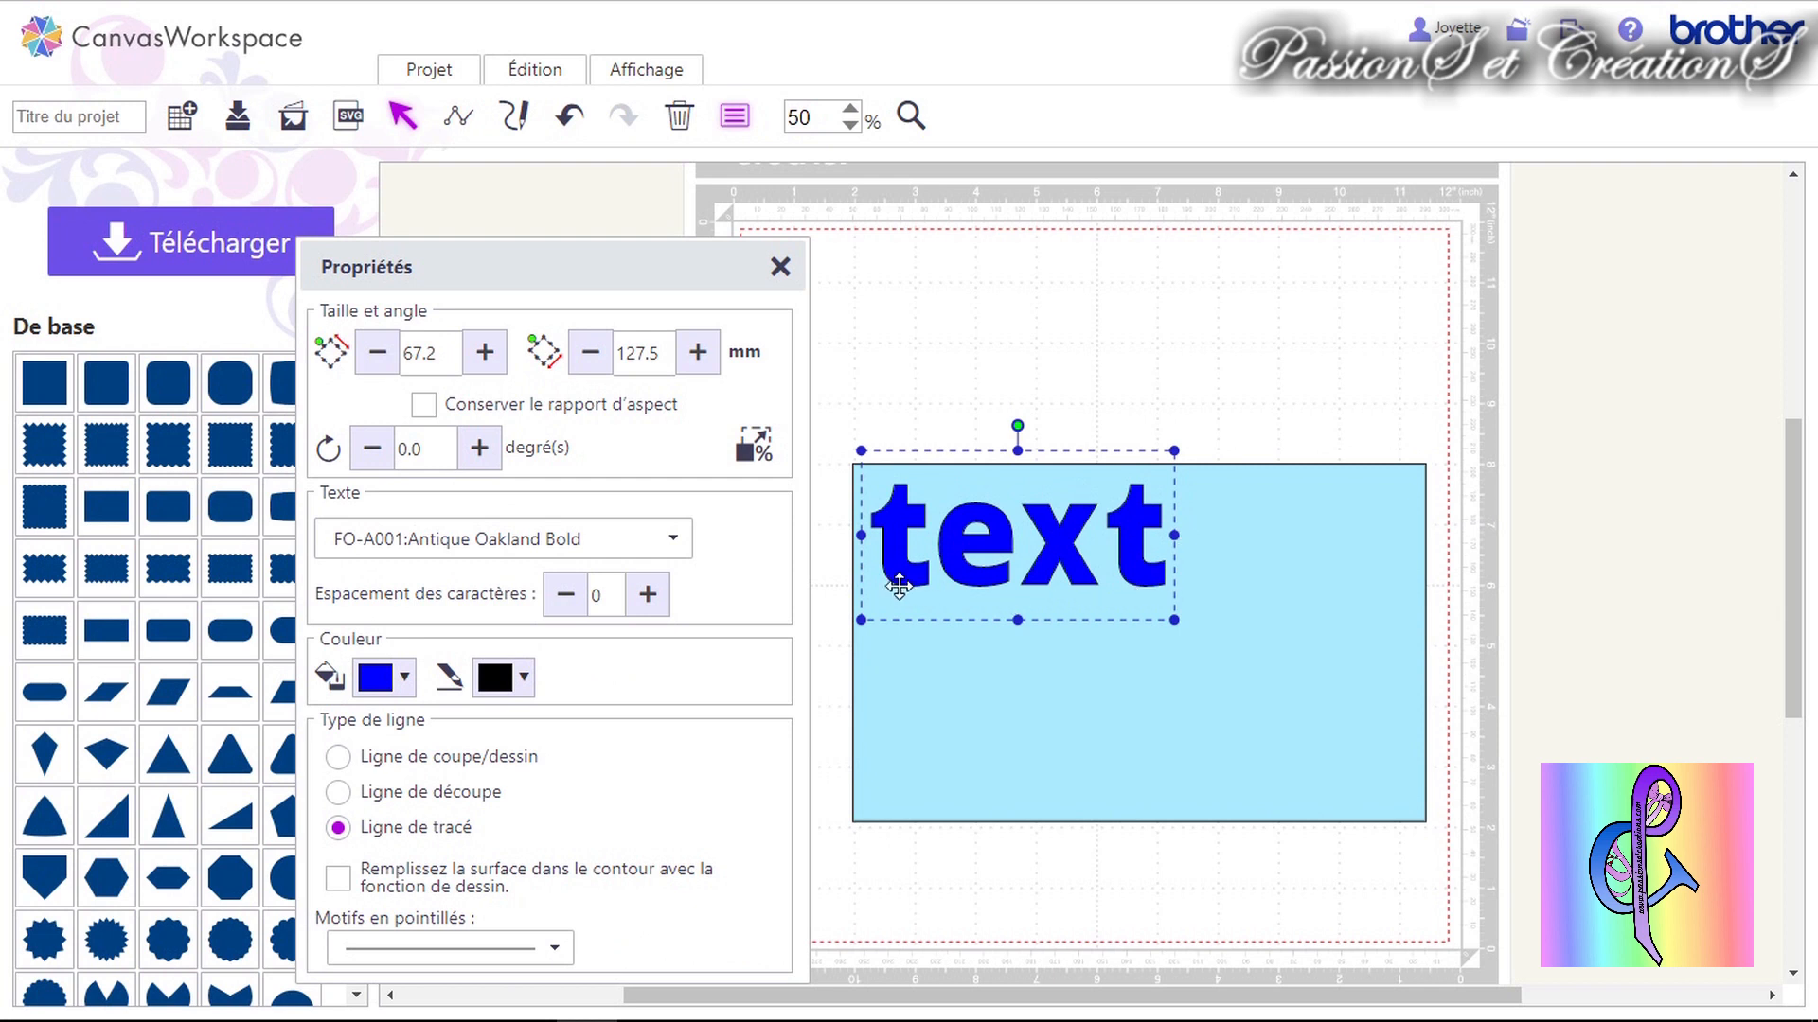
pyautogui.moveTo(1077, 554); pyautogui.dragTo(1172, 416)
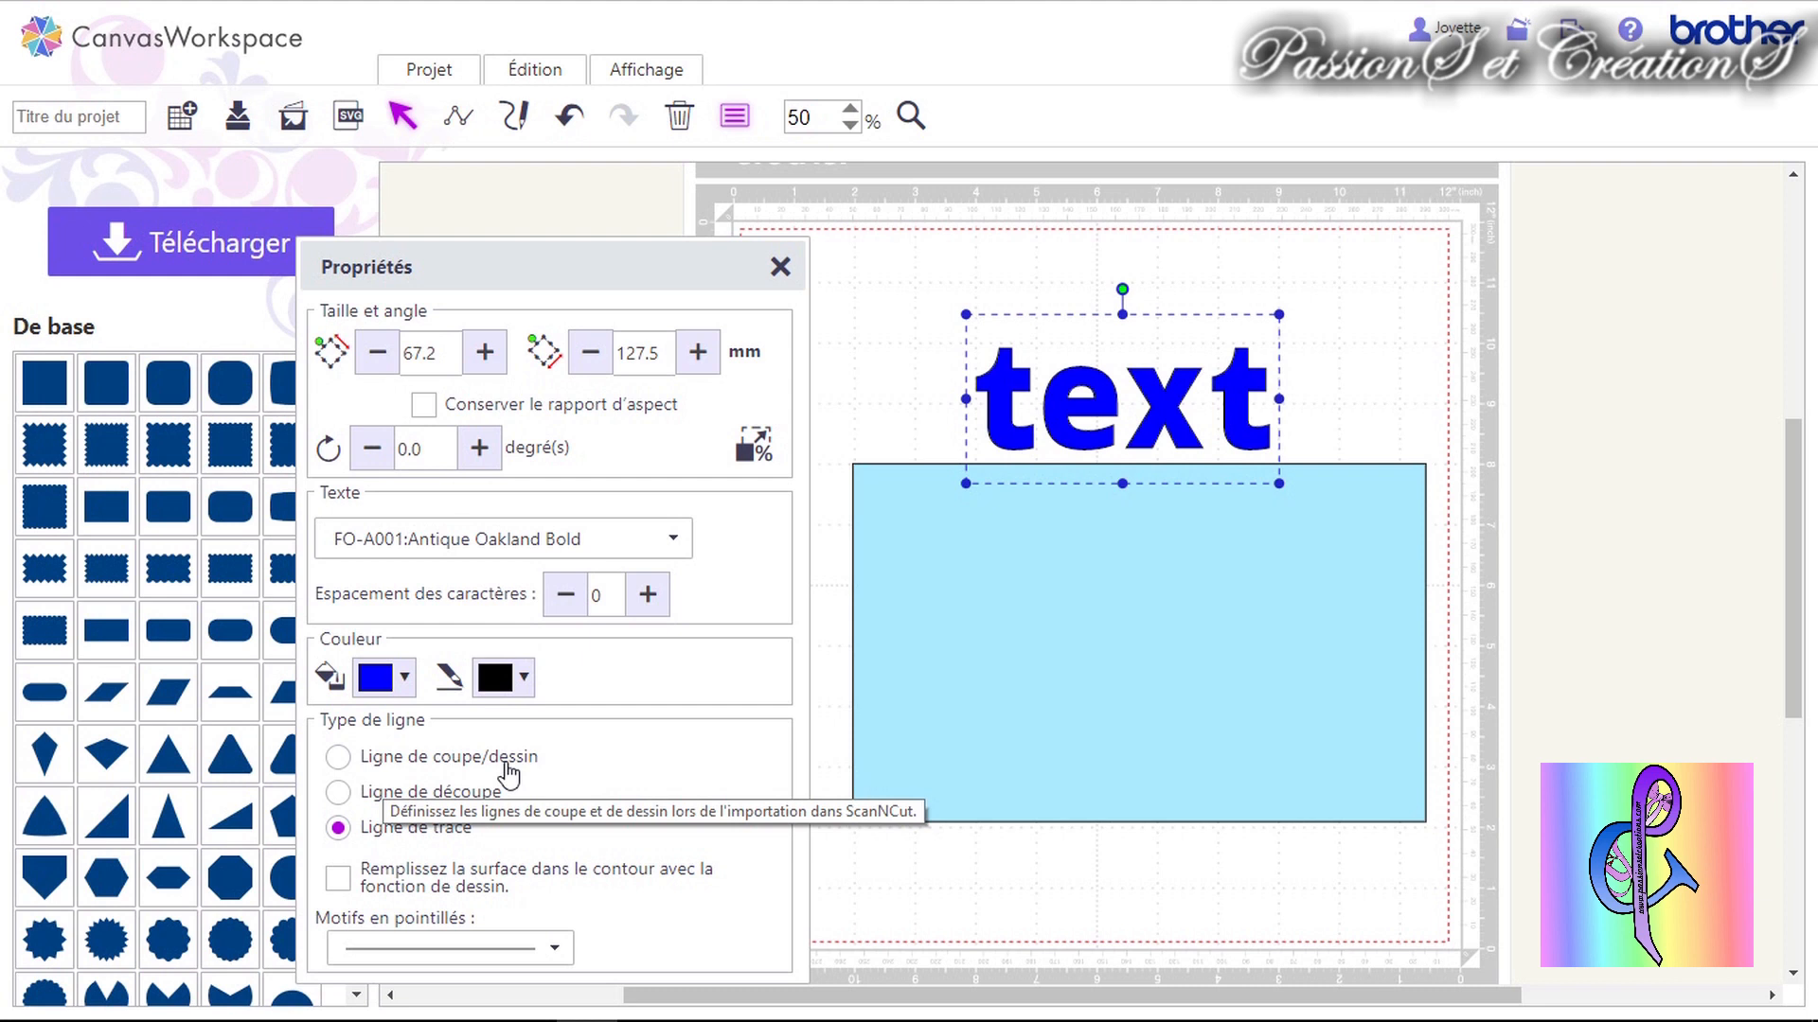
pyautogui.click(479, 793)
pyautogui.click(458, 832)
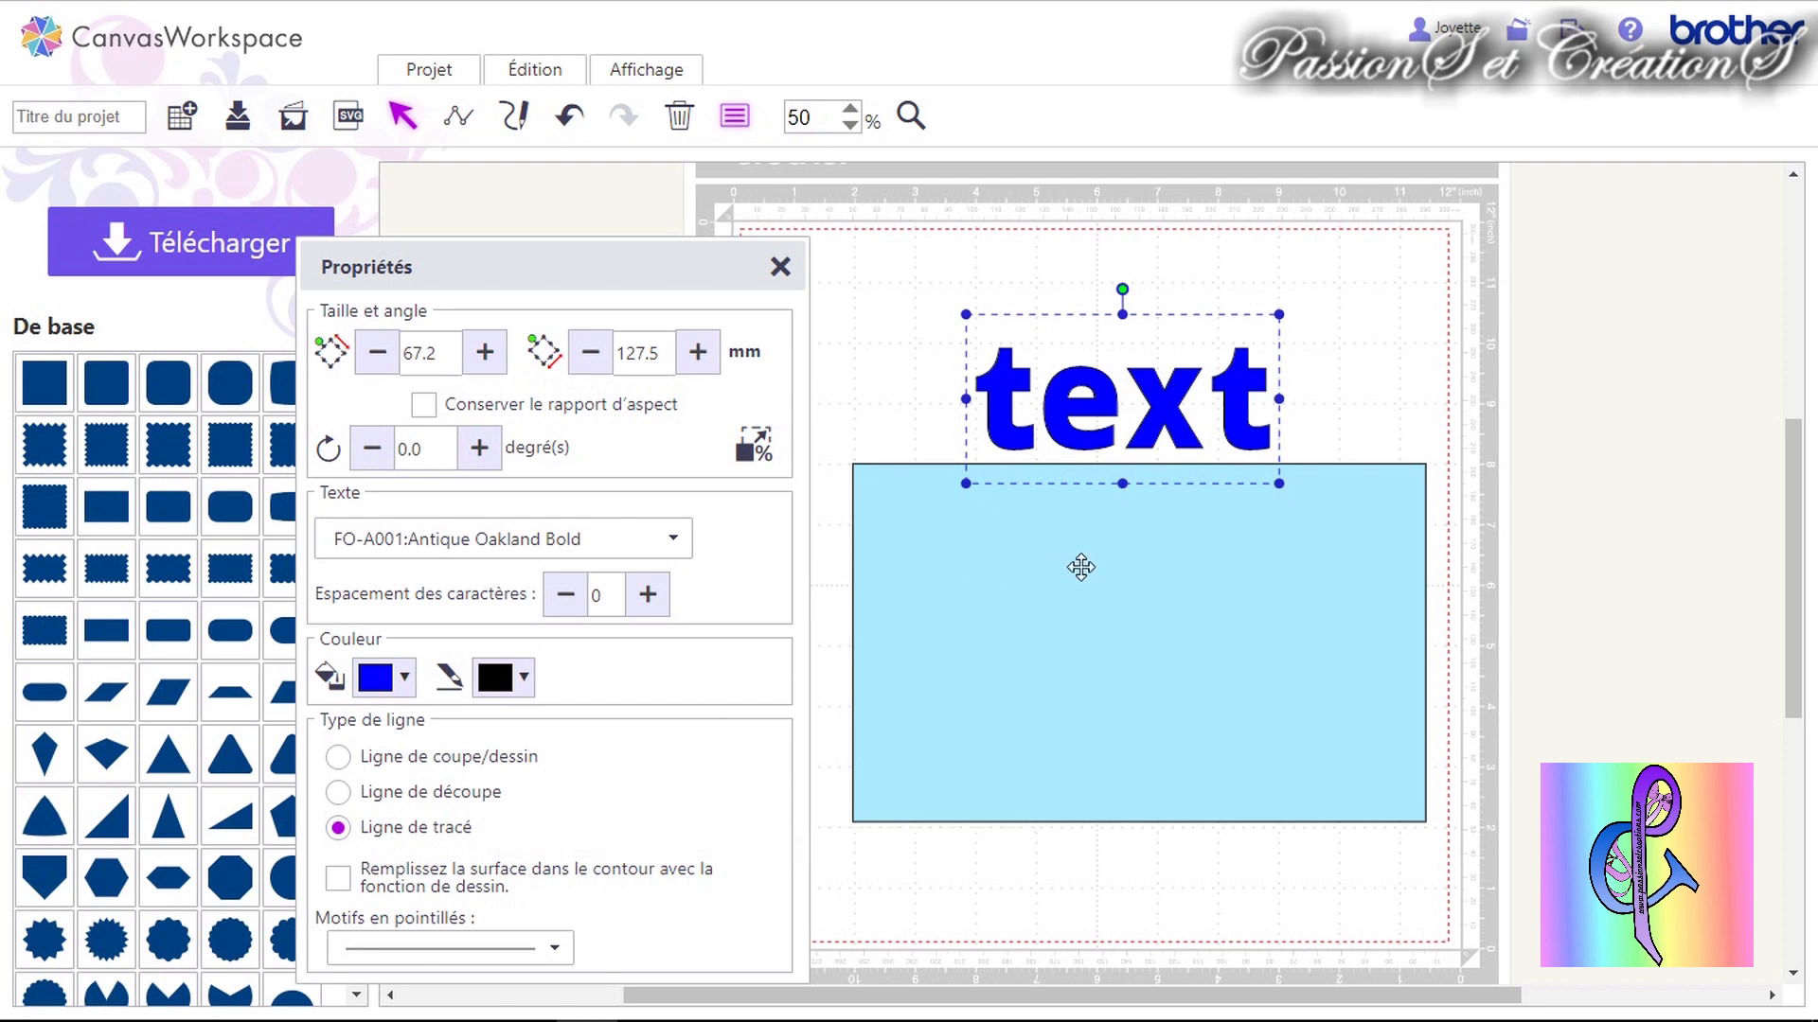
# Place the text over the rectangle's upper-left corner, select each object to compare line types, and return the text above the rectangle.
pyautogui.moveTo(1167, 423); pyautogui.dragTo(1061, 536)
pyautogui.click(1354, 608)
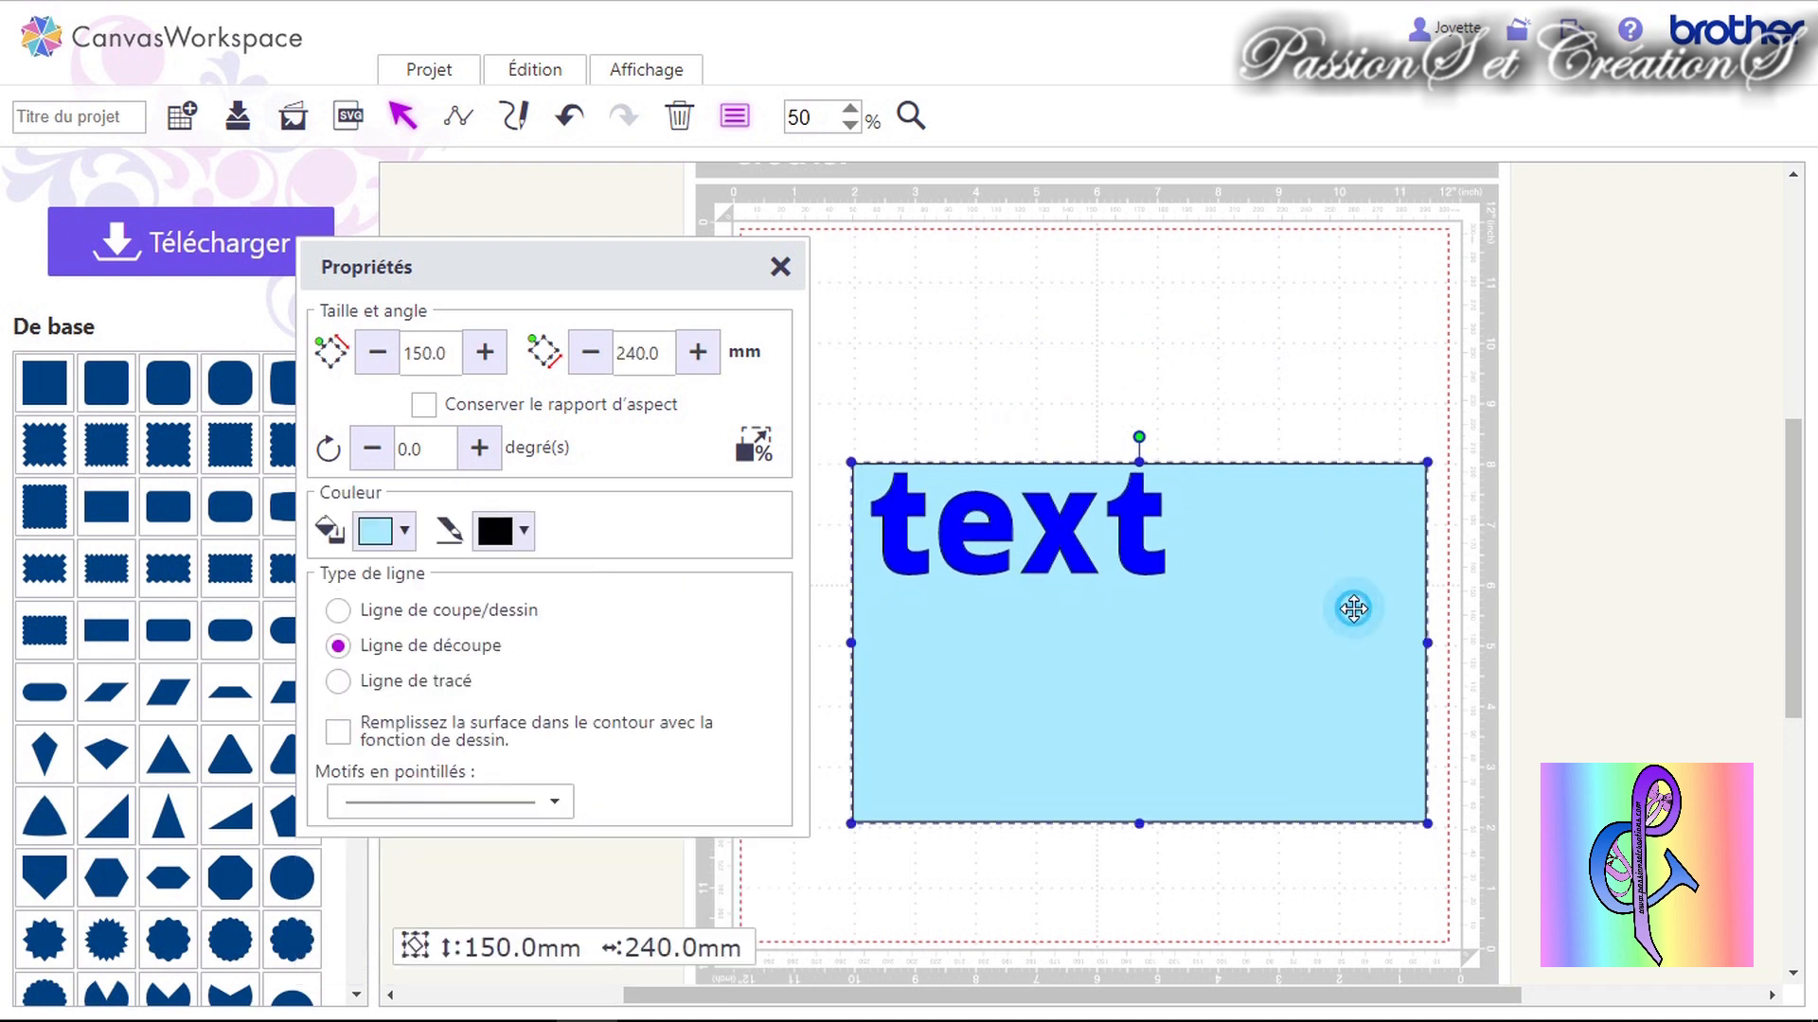
pyautogui.click(1122, 519)
pyautogui.moveTo(1122, 511); pyautogui.dragTo(1215, 375)
# Shift the rectangle slightly down and right, and try its option for filling the surface inside the outline with the drawing function.
pyautogui.click(1035, 710)
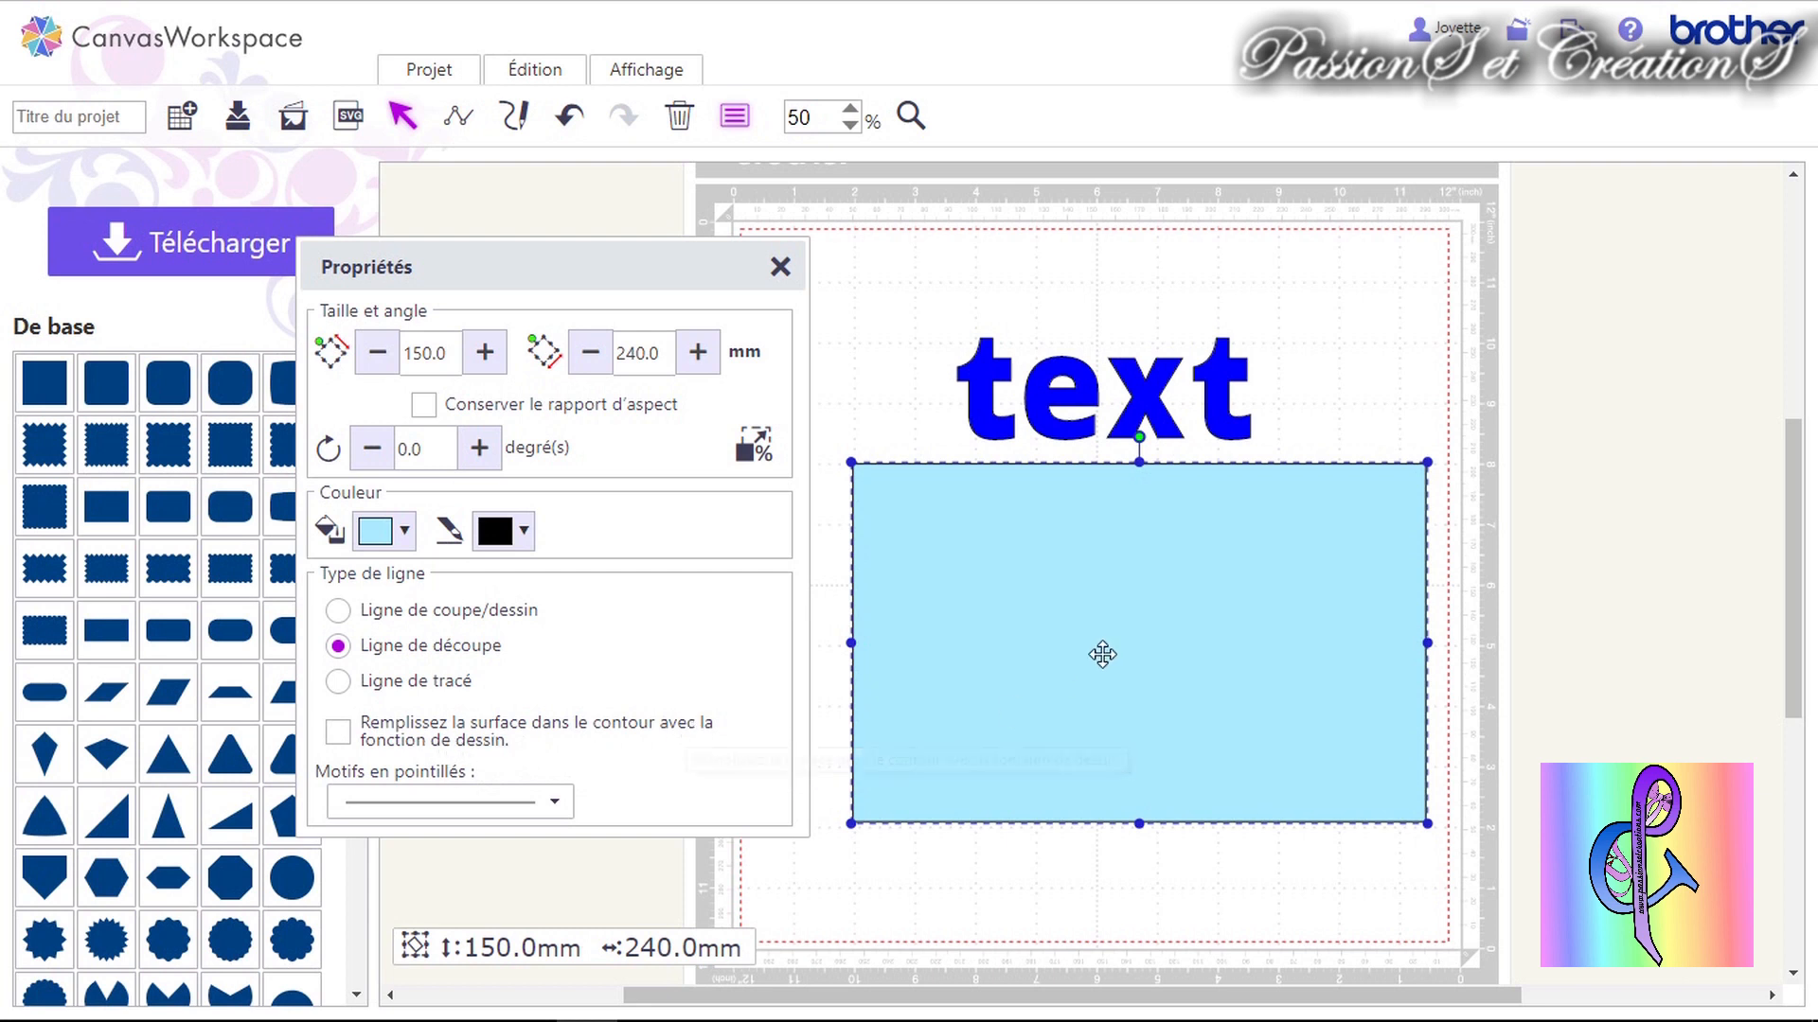
pyautogui.moveTo(1037, 601)
pyautogui.mouseDown()
pyautogui.moveTo(1144, 685)
pyautogui.moveTo(1047, 623)
pyautogui.mouseUp()
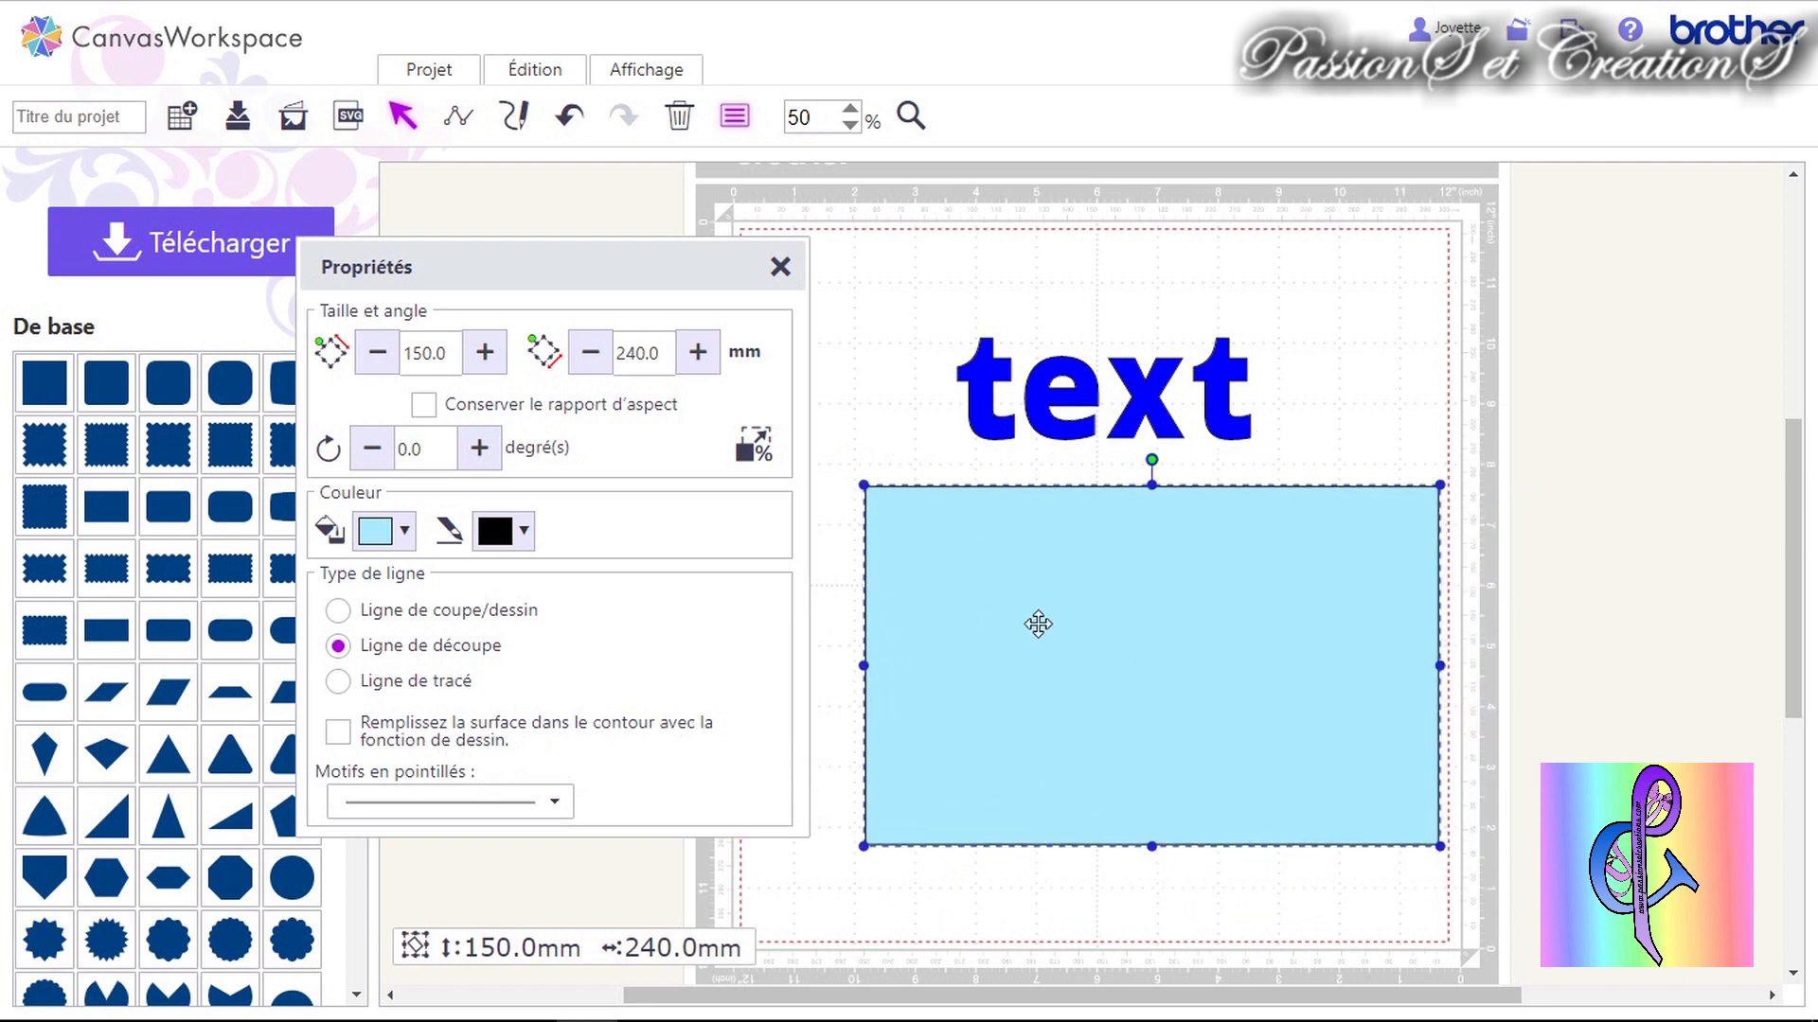
pyautogui.click(396, 731)
pyautogui.click(438, 738)
# Examine the dotted line patterns available for the rectangle's outline without choosing another one.
pyautogui.click(530, 805)
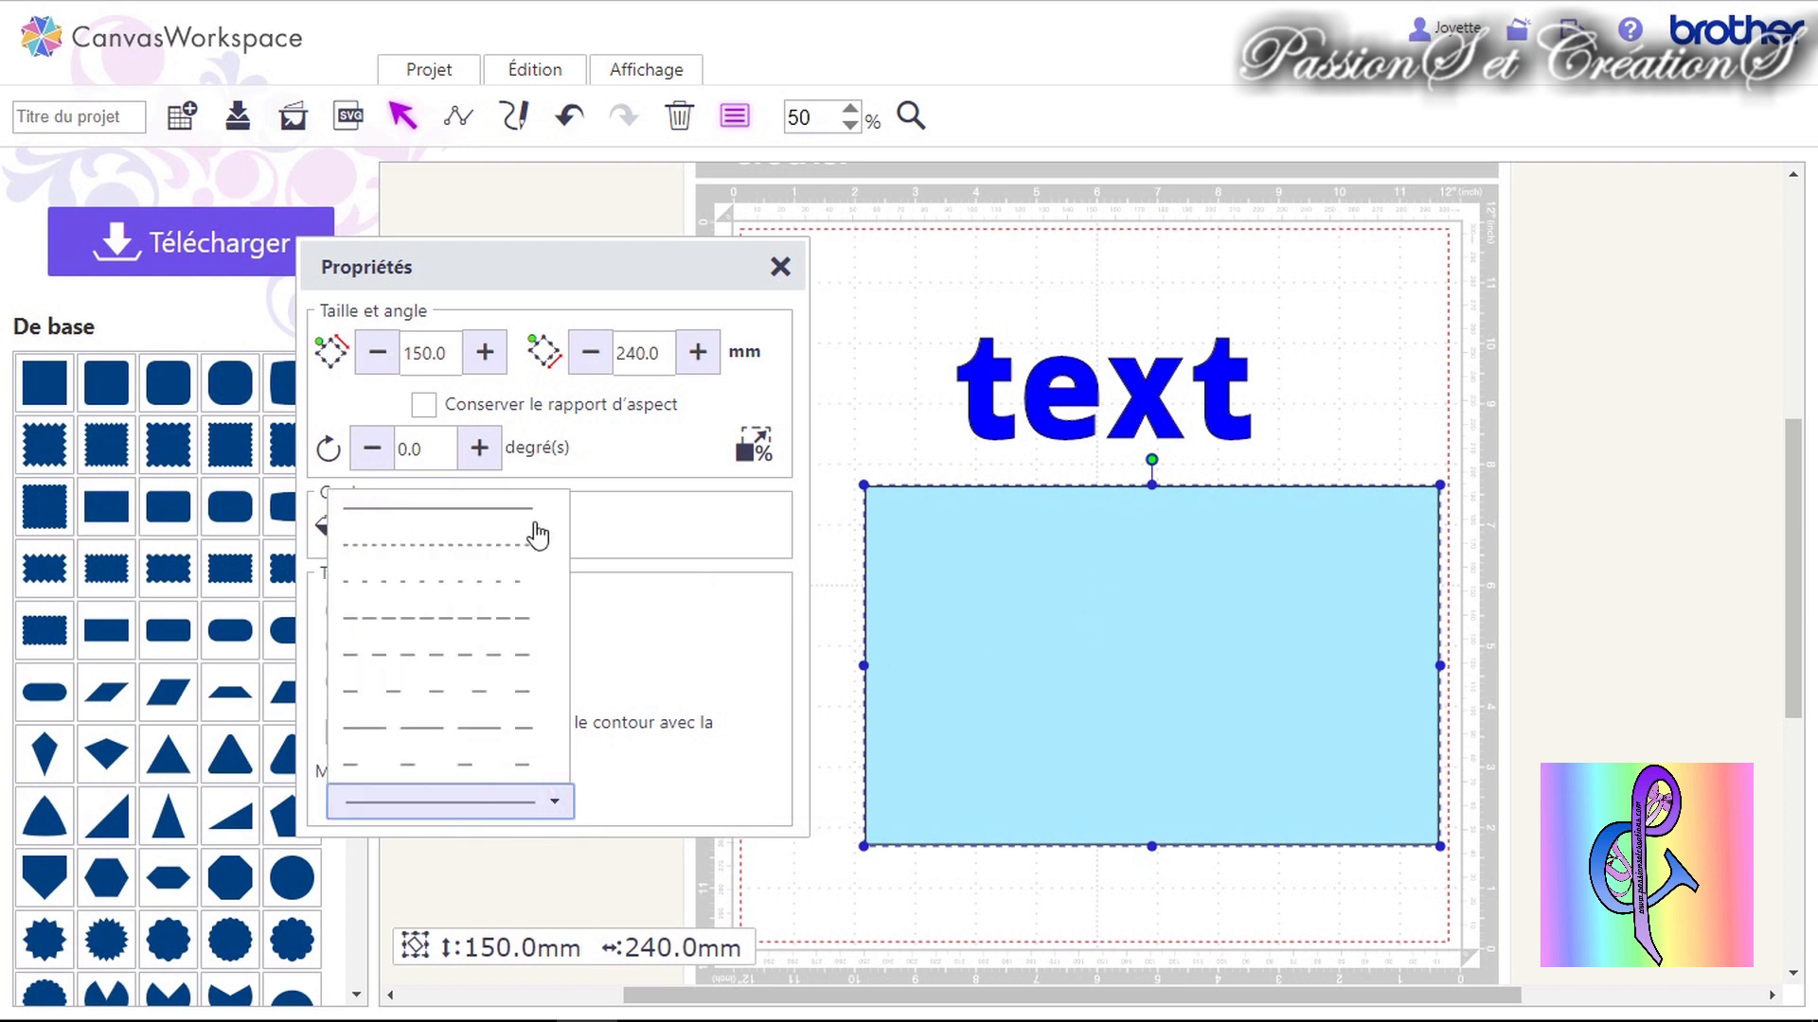
pyautogui.click(1051, 559)
pyautogui.click(917, 421)
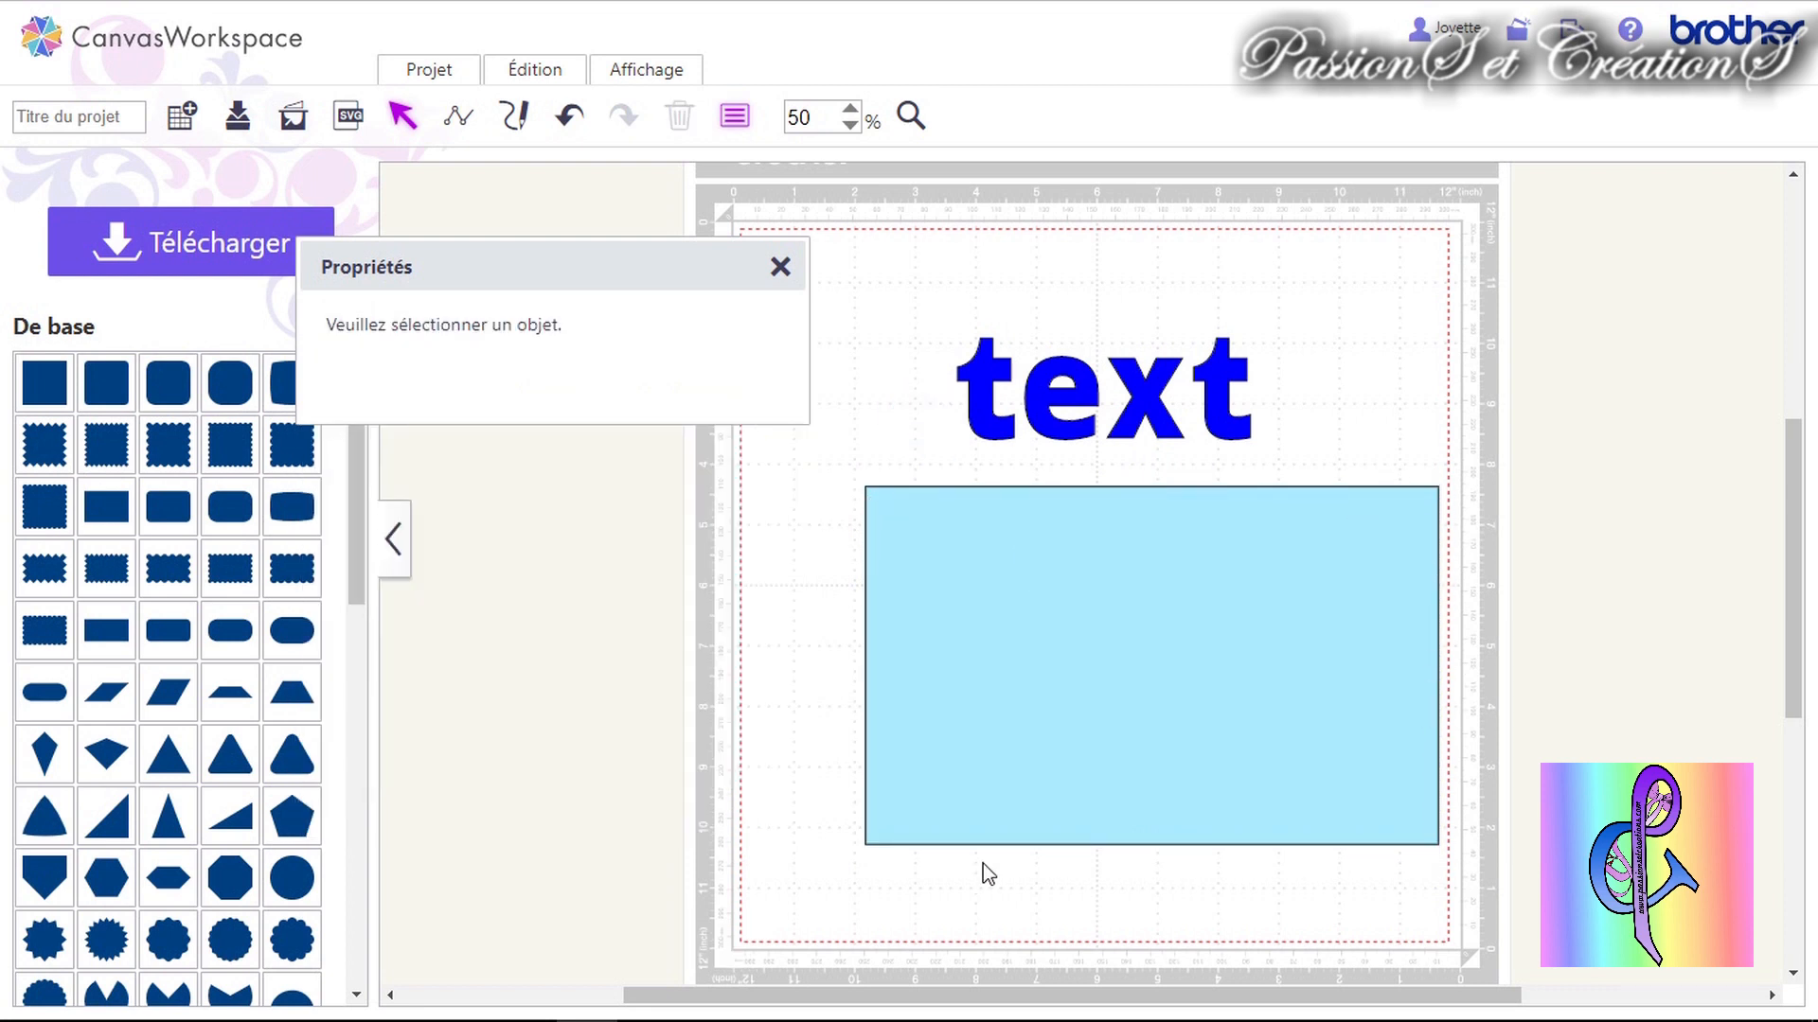
pyautogui.click(932, 621)
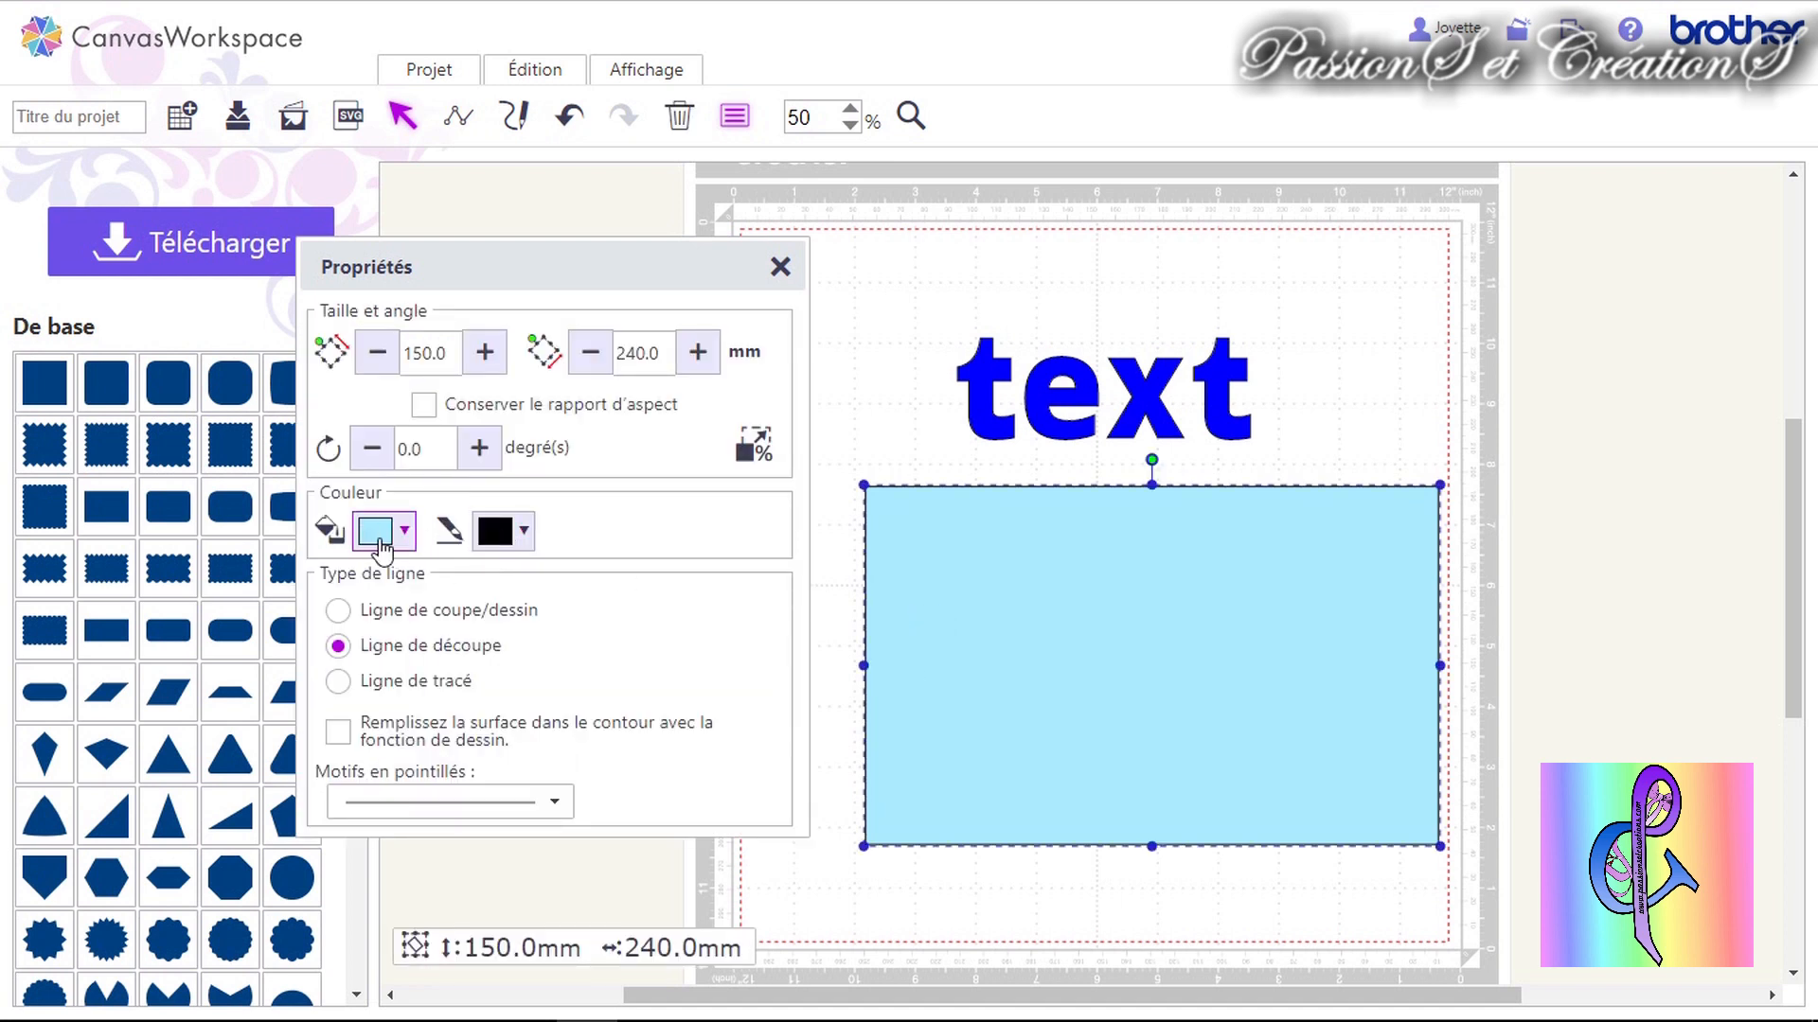
pyautogui.doubleClick(1105, 545)
pyautogui.click(860, 411)
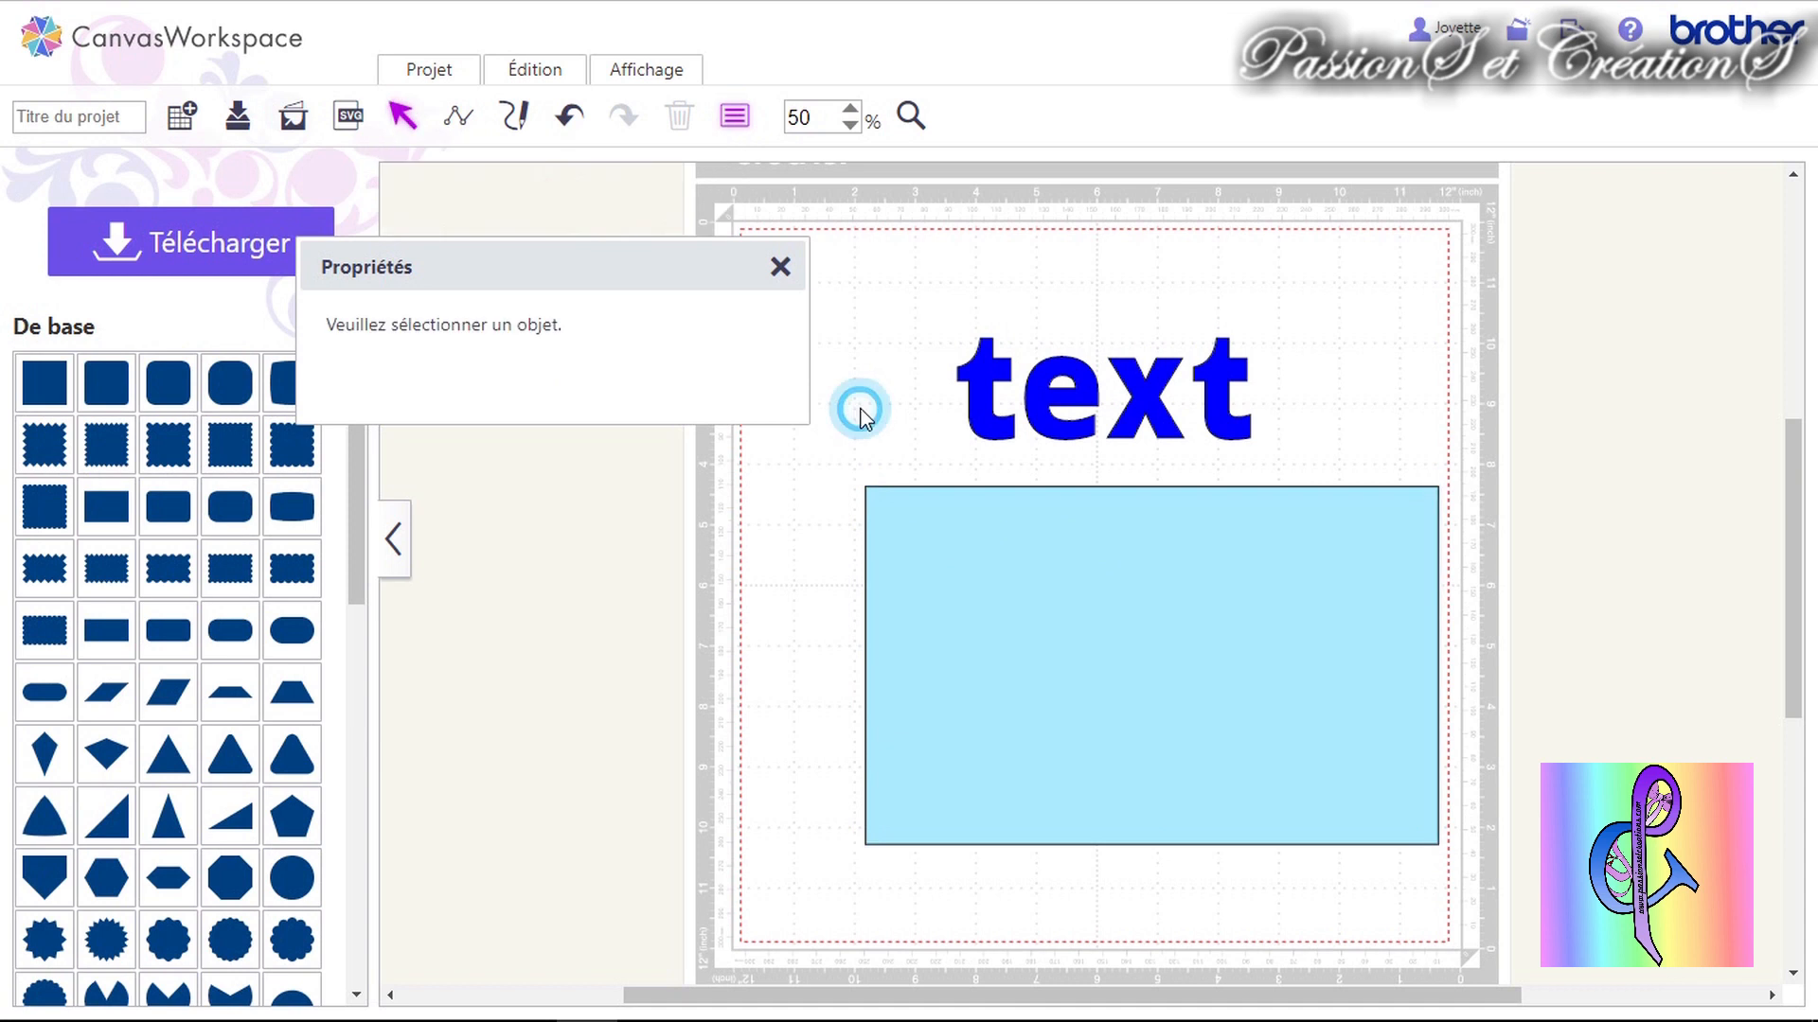
pyautogui.click(1188, 645)
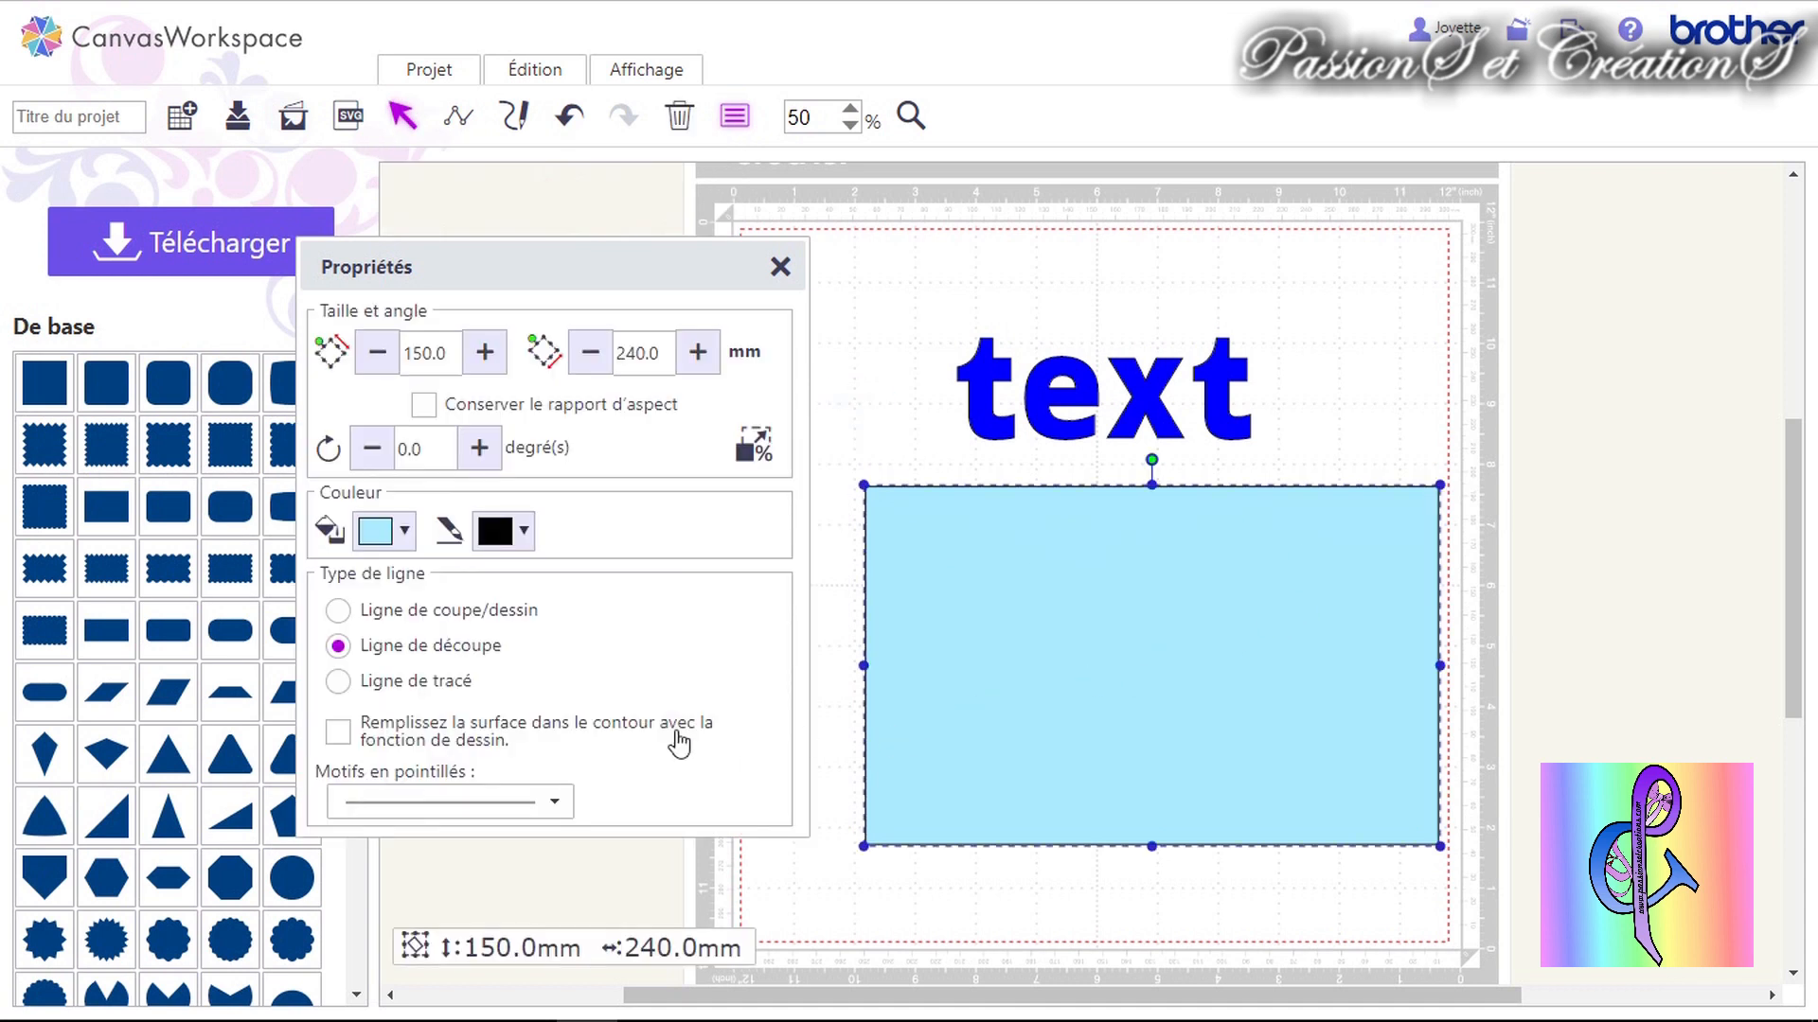
pyautogui.click(479, 803)
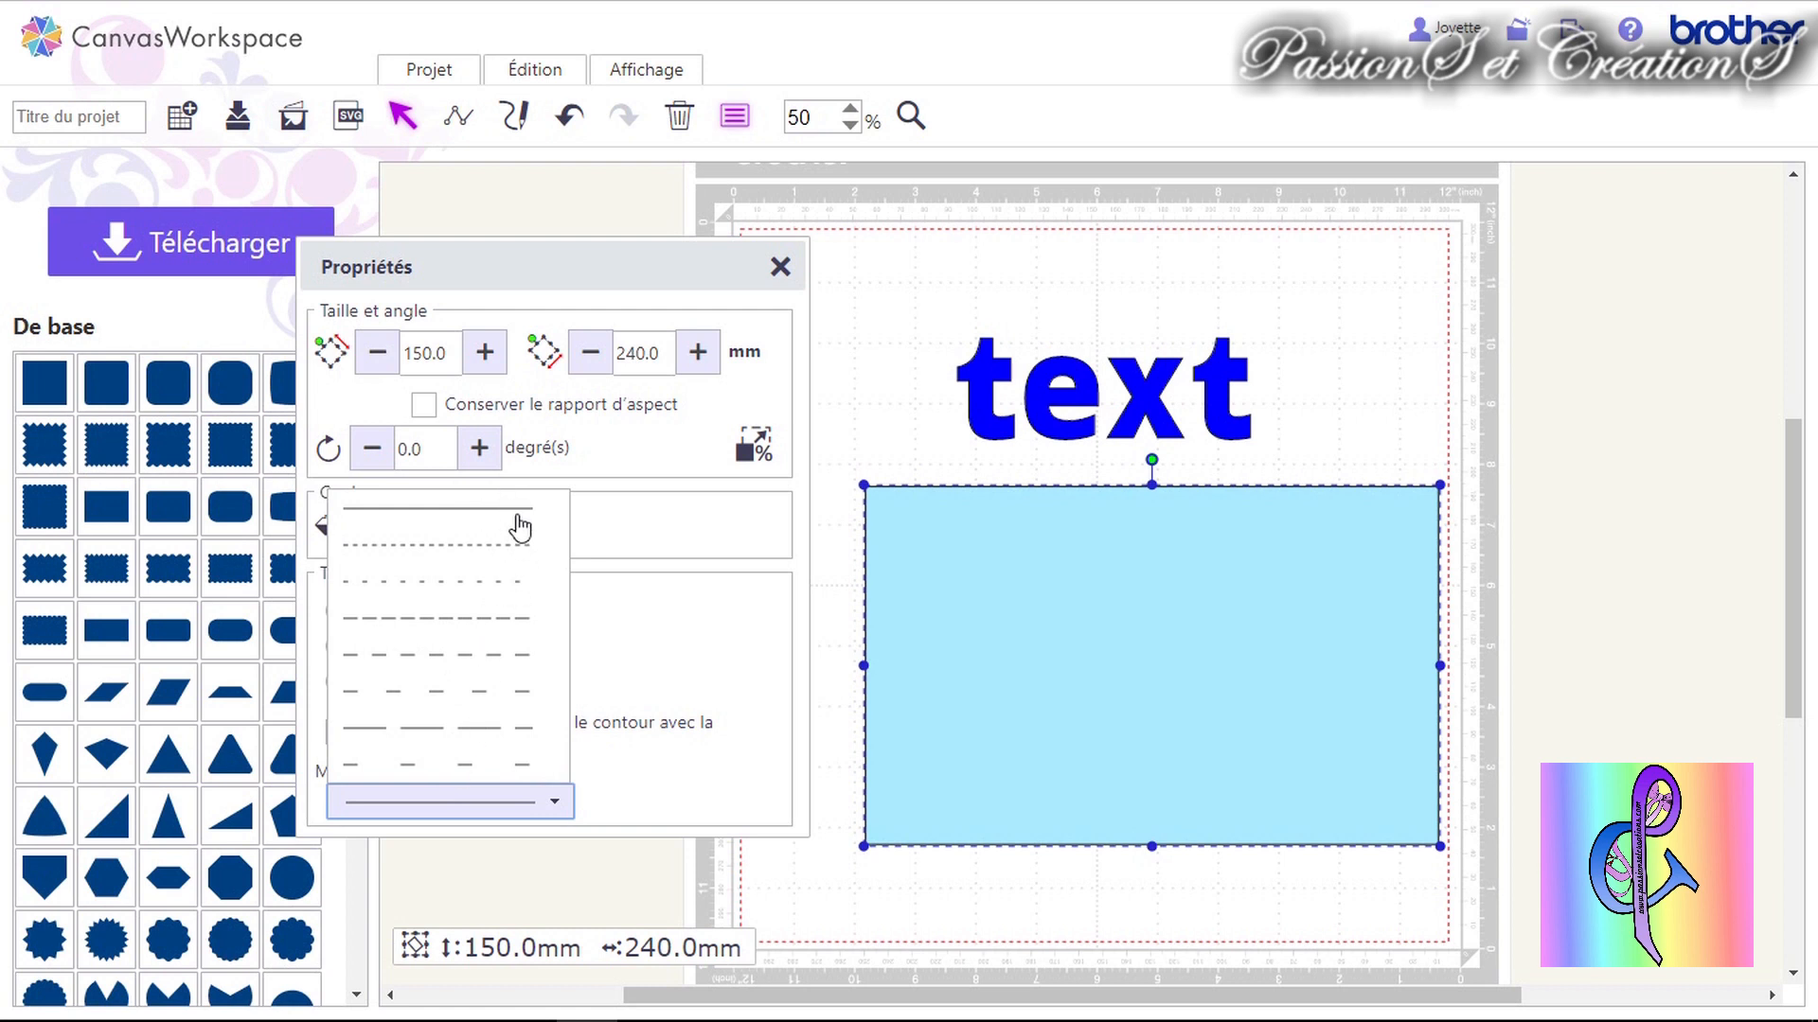
pyautogui.click(681, 661)
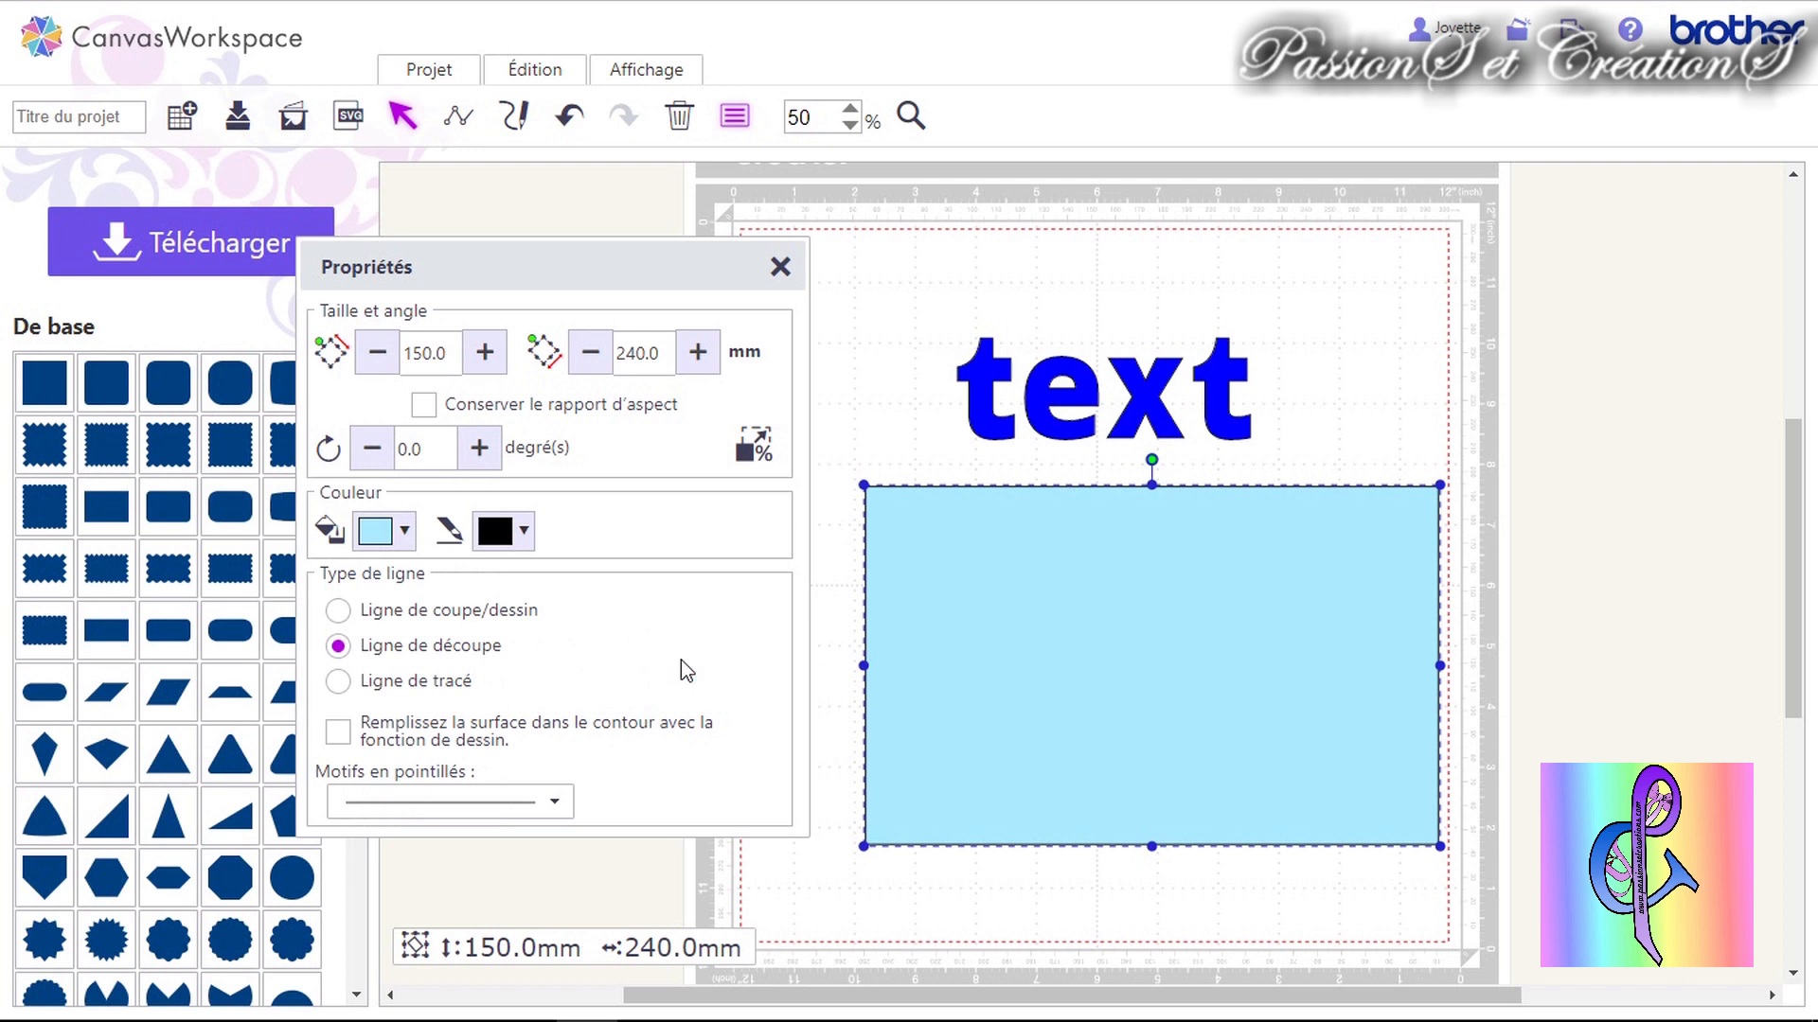
# Shift the rectangle slightly up and left, and move the text a little to the right above it.
pyautogui.moveTo(1175, 605); pyautogui.dragTo(1157, 587)
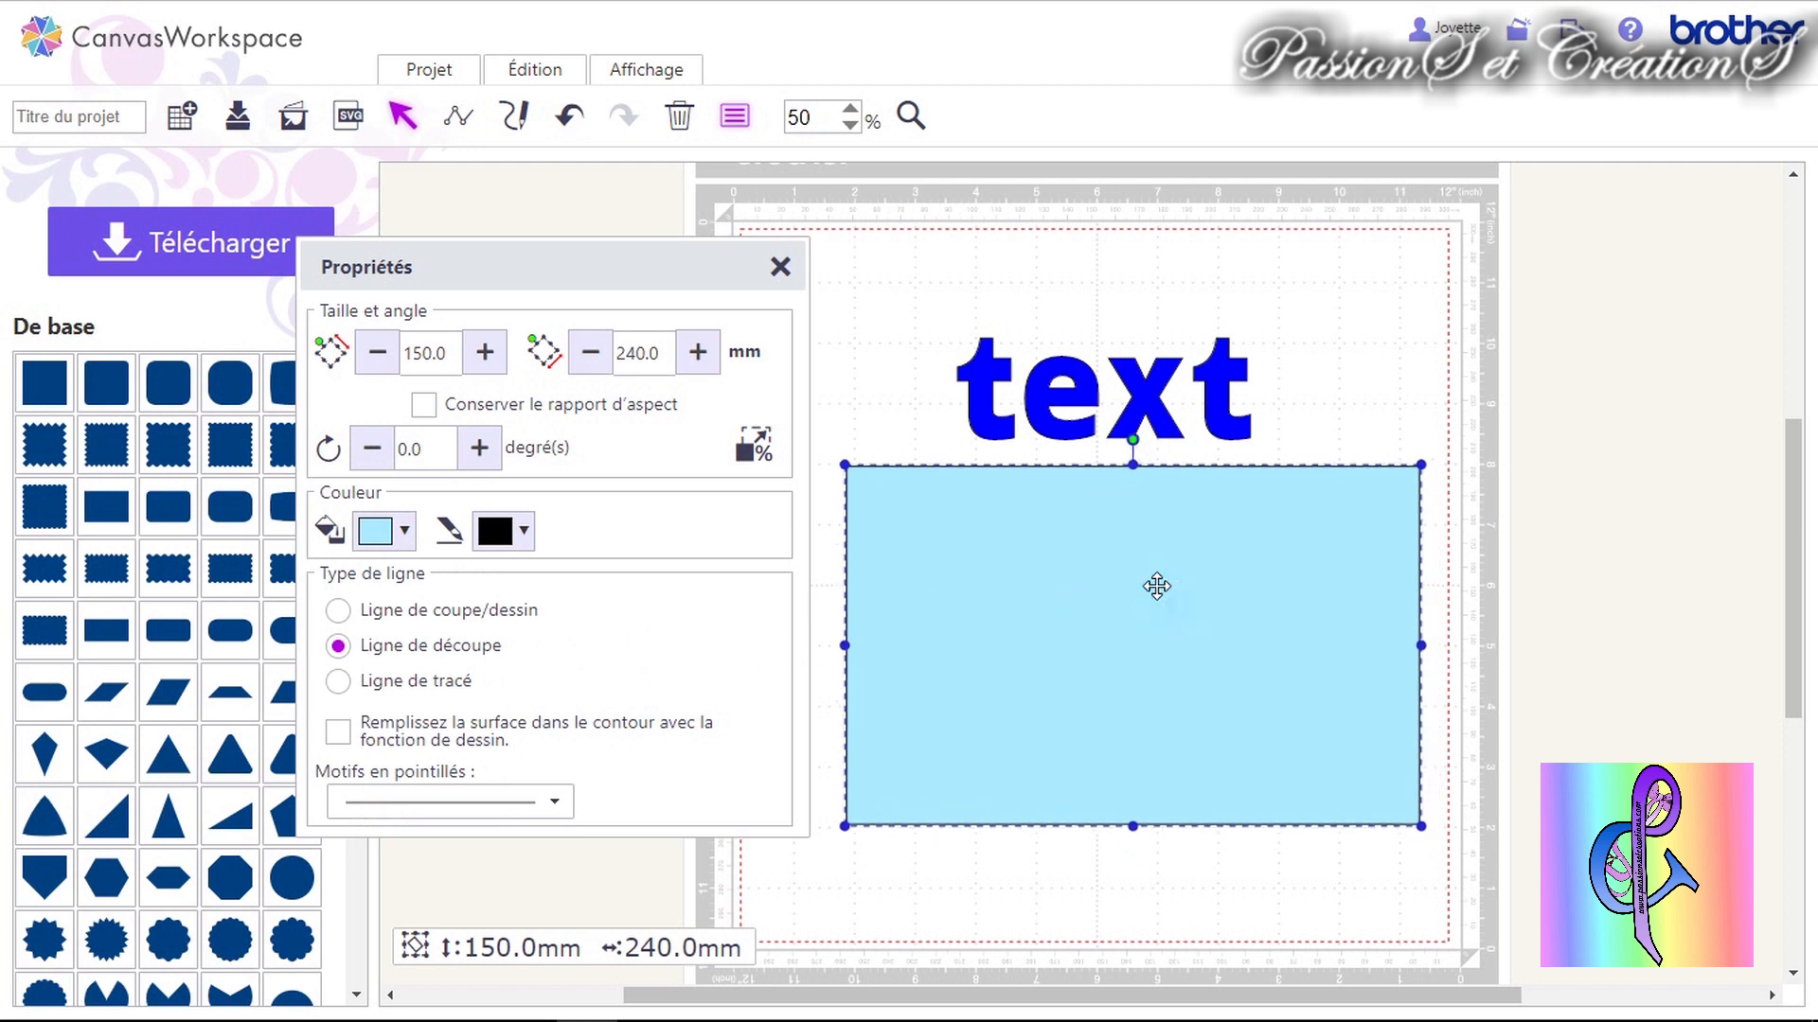
pyautogui.click(1094, 388)
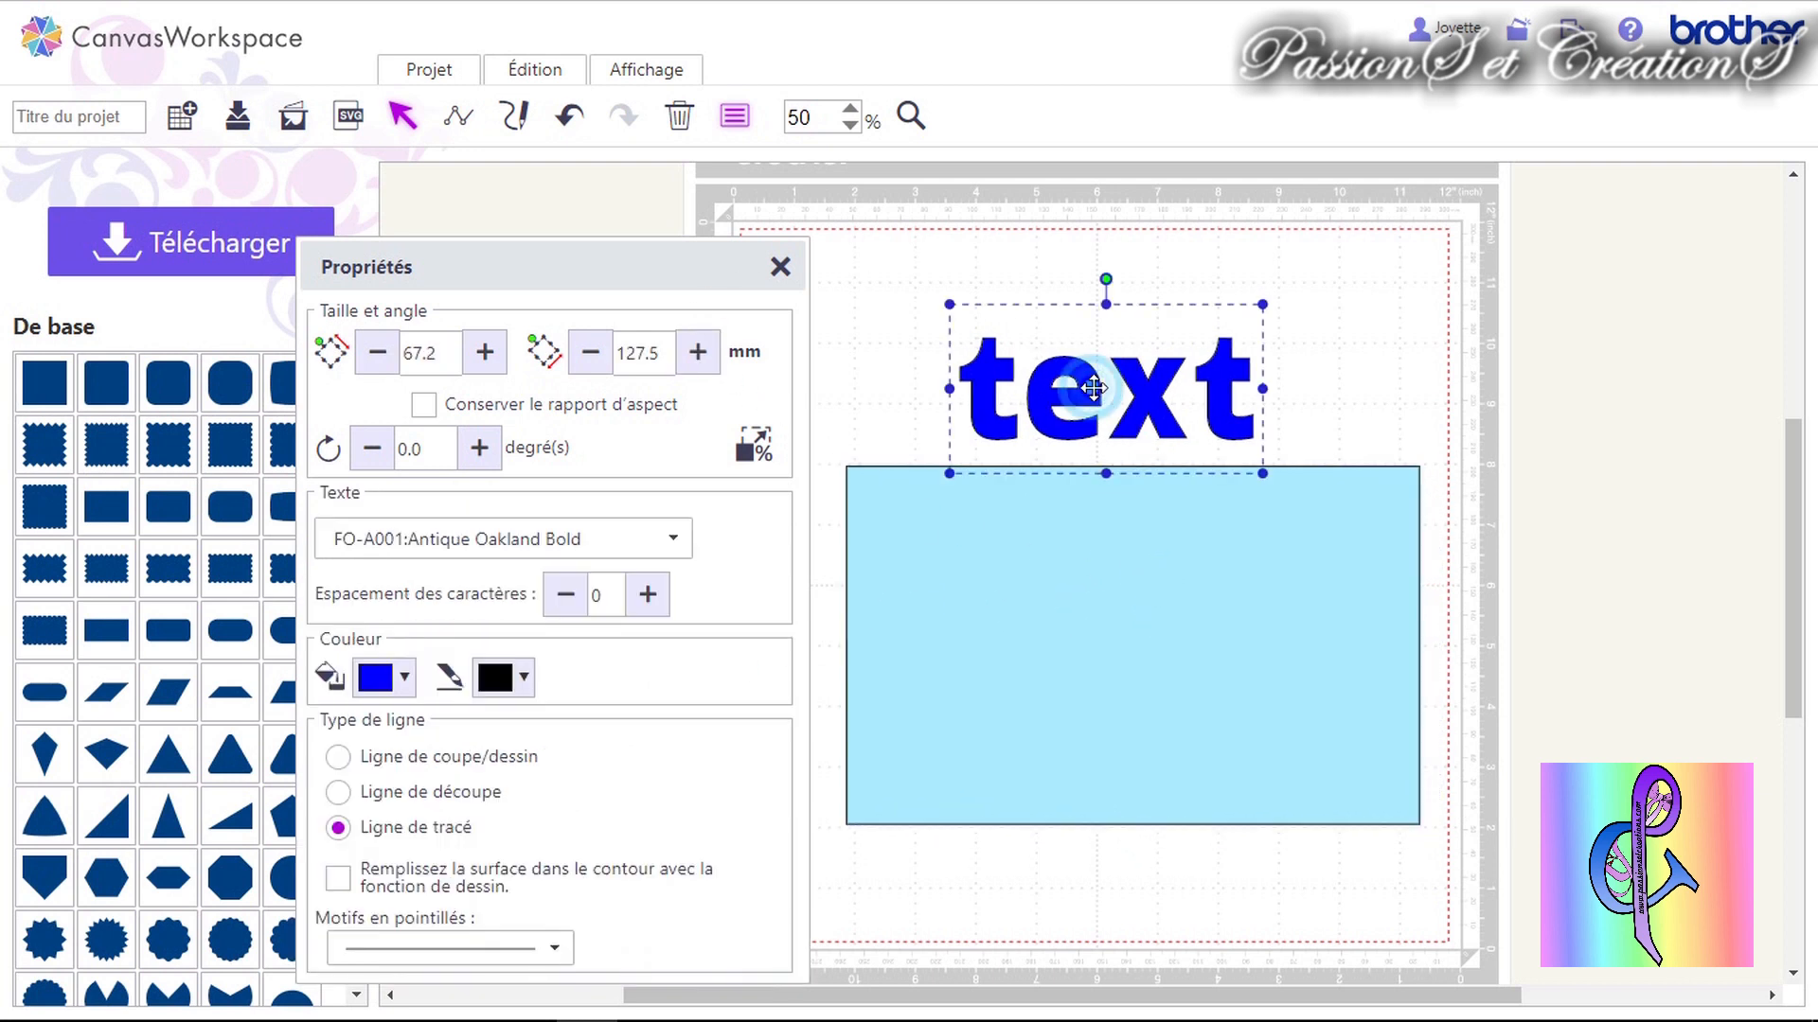
pyautogui.moveTo(1093, 388); pyautogui.dragTo(1129, 389)
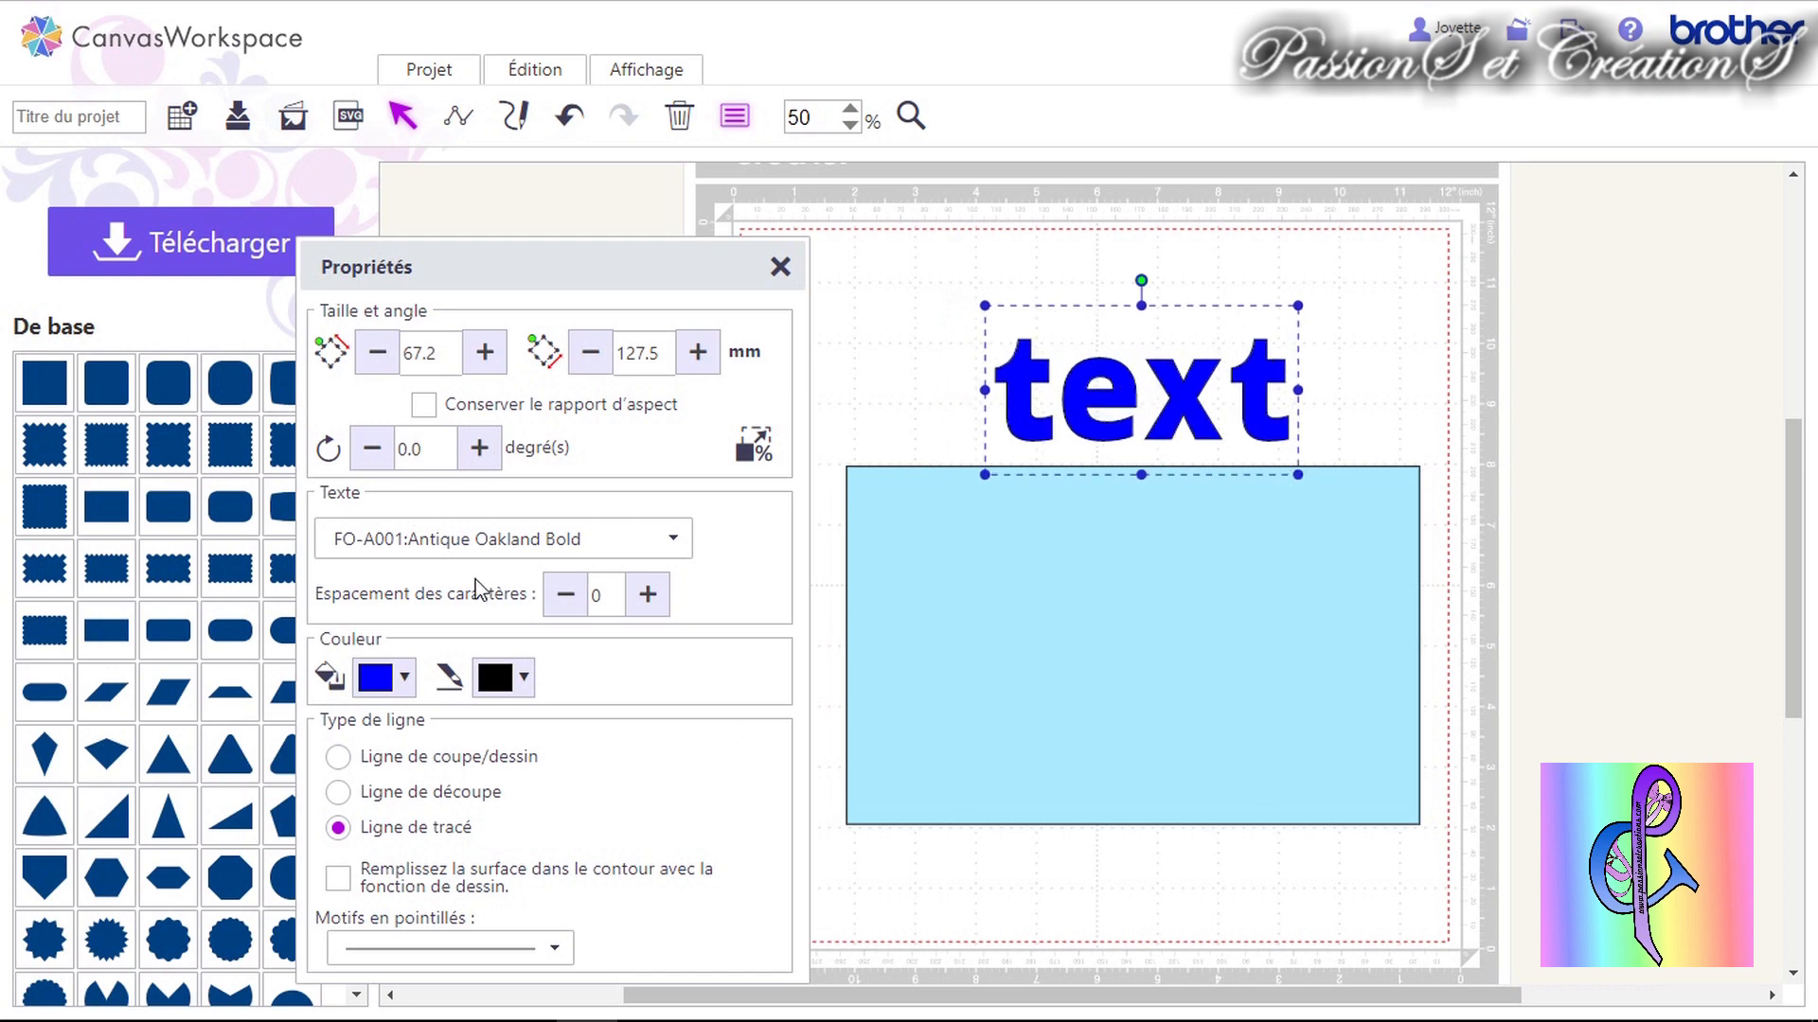
# Cycle the text through the available fonts back to FO-A001:Antique Oakland Bold and reposition it just above the rectangle.
pyautogui.moveTo(546, 263); pyautogui.dragTo(559, 199)
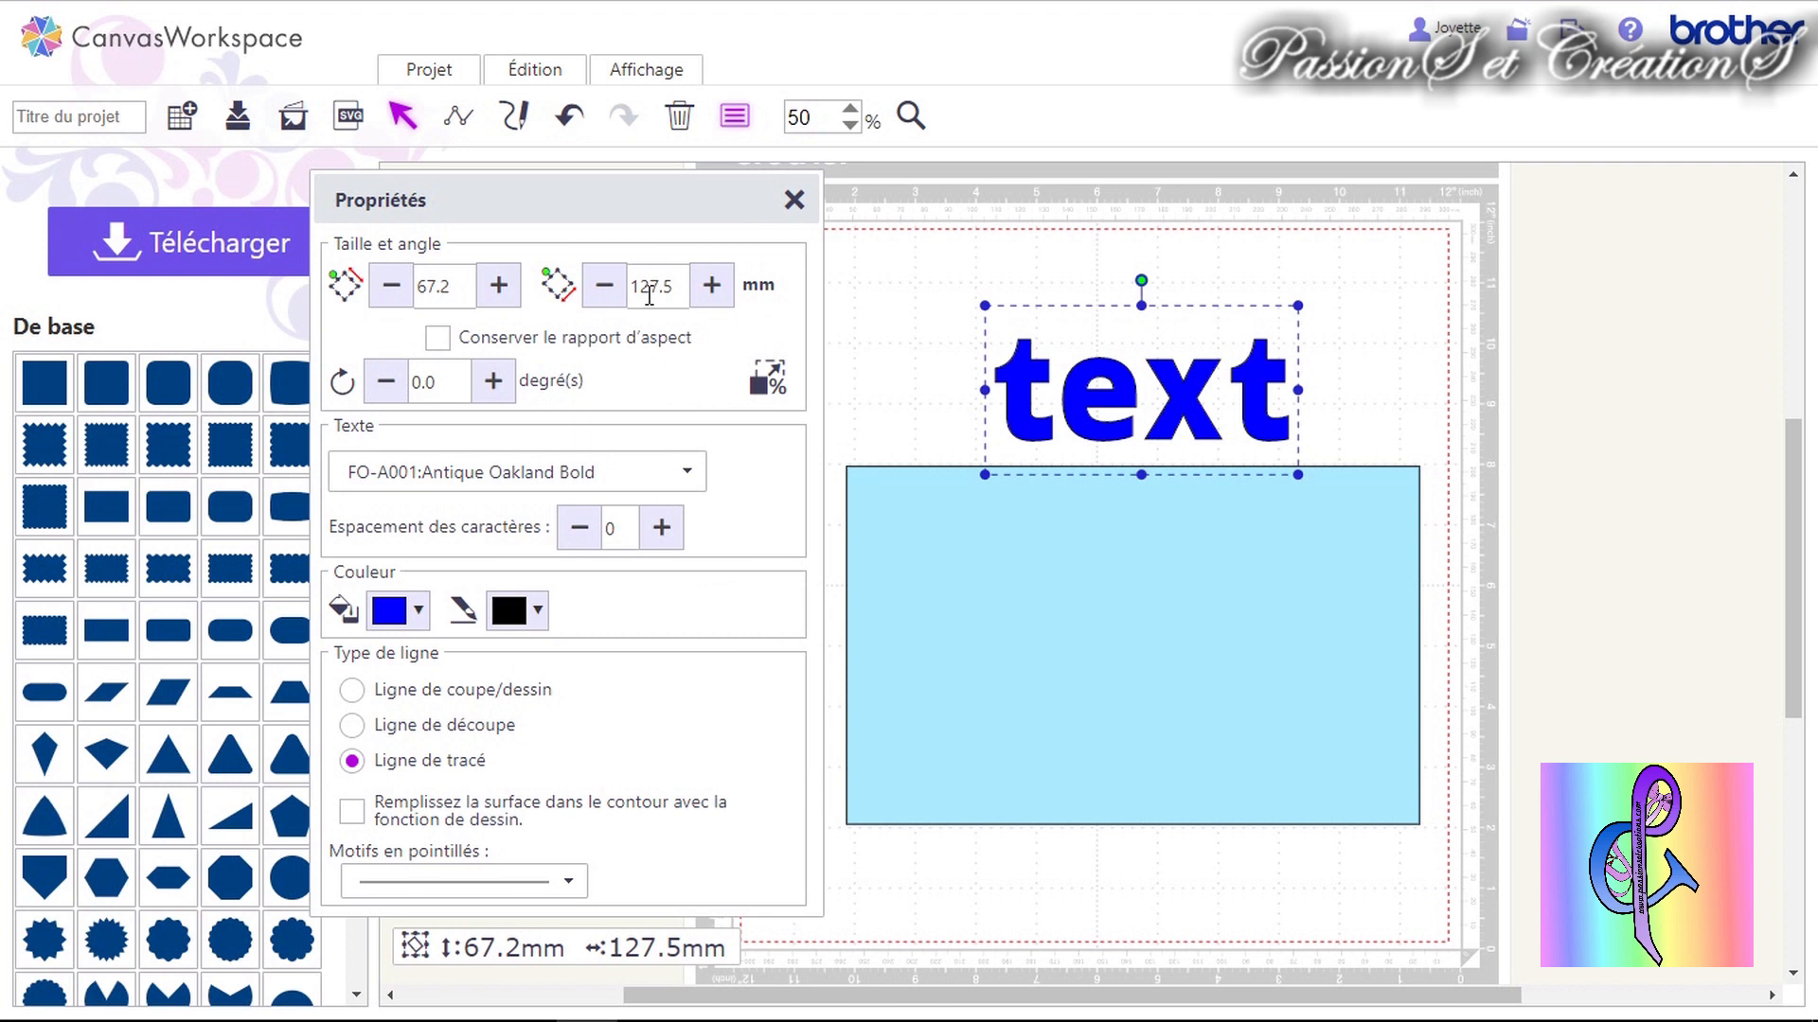
pyautogui.click(458, 476)
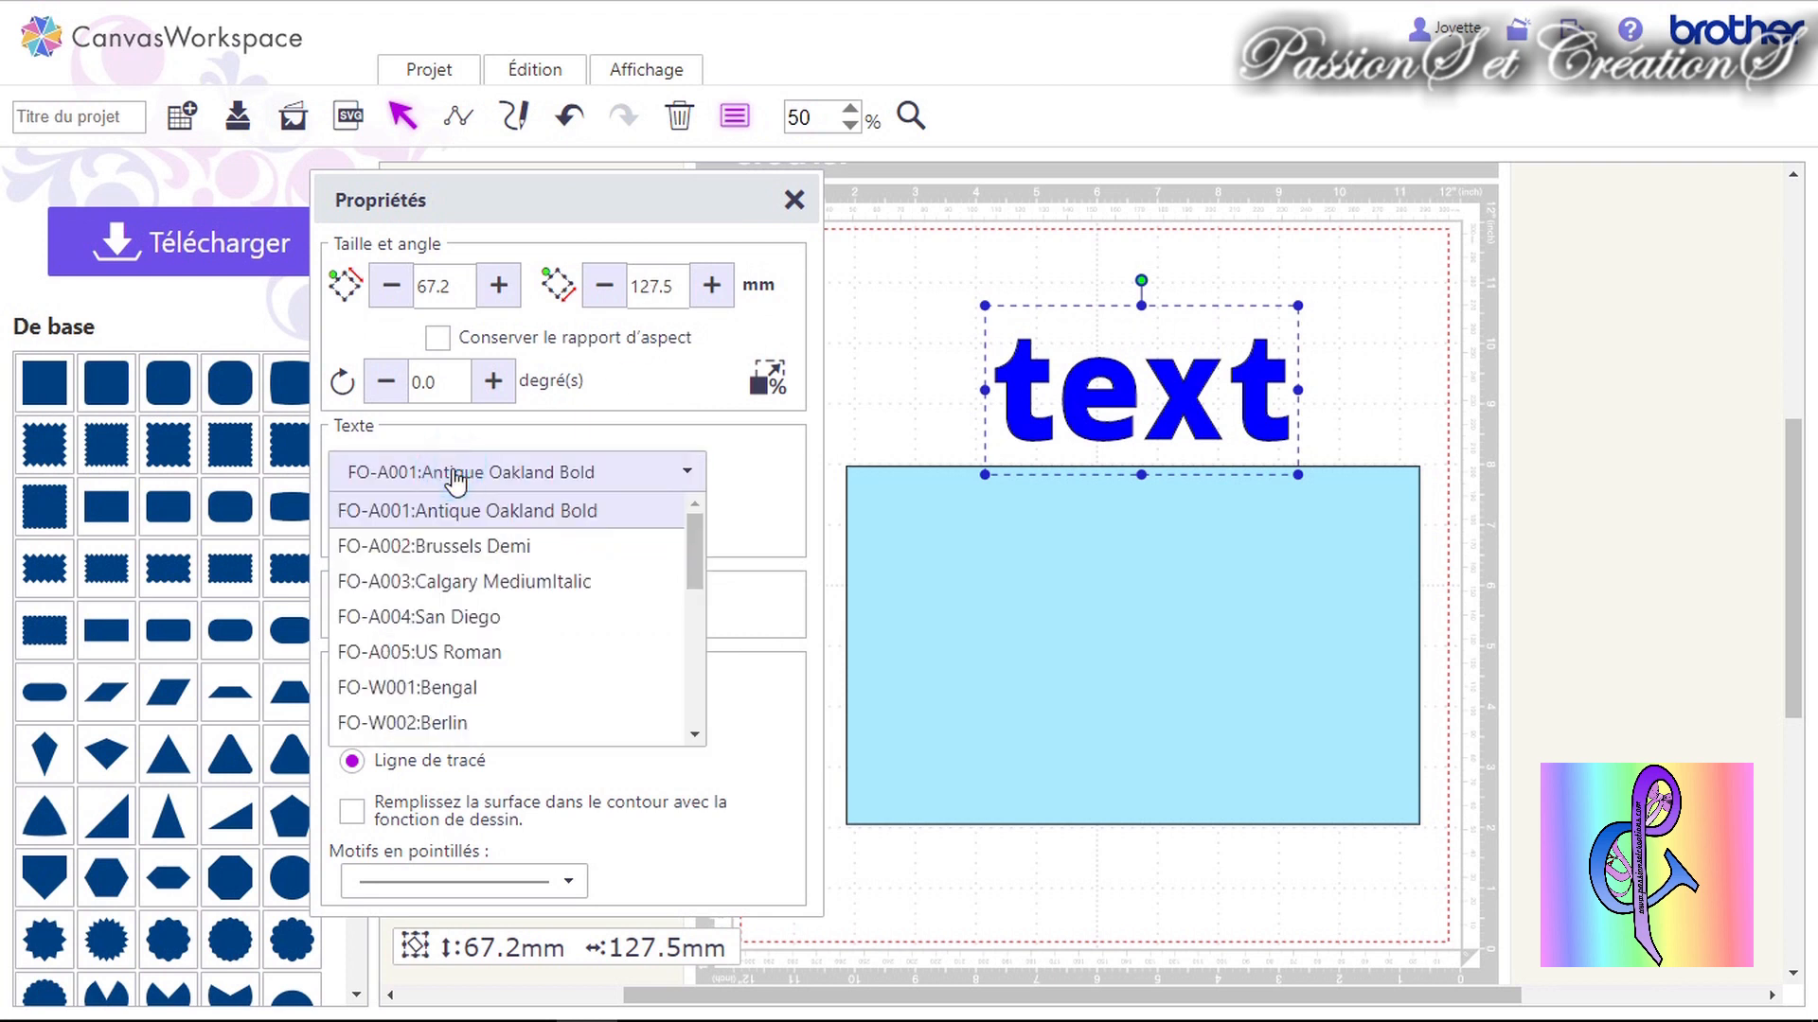
pyautogui.click(509, 512)
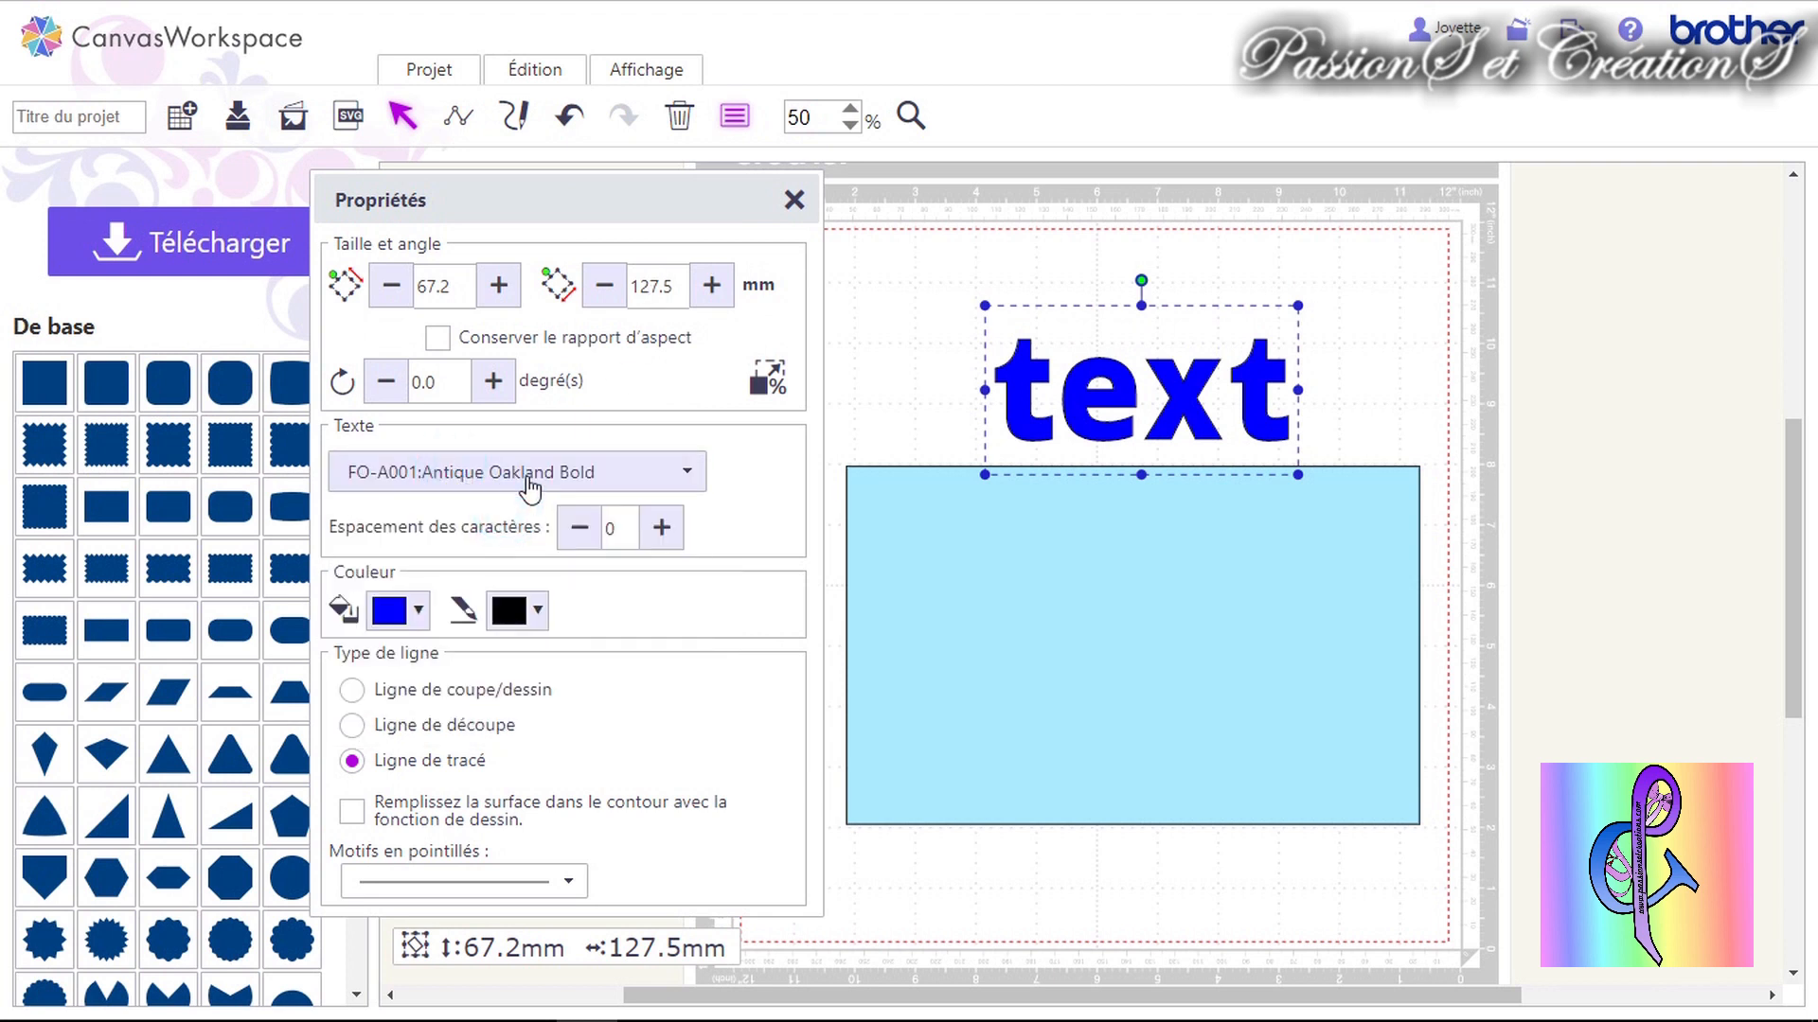
pyautogui.press('Down')
pyautogui.press('Down')
pyautogui.press('Down')
pyautogui.press('Down')
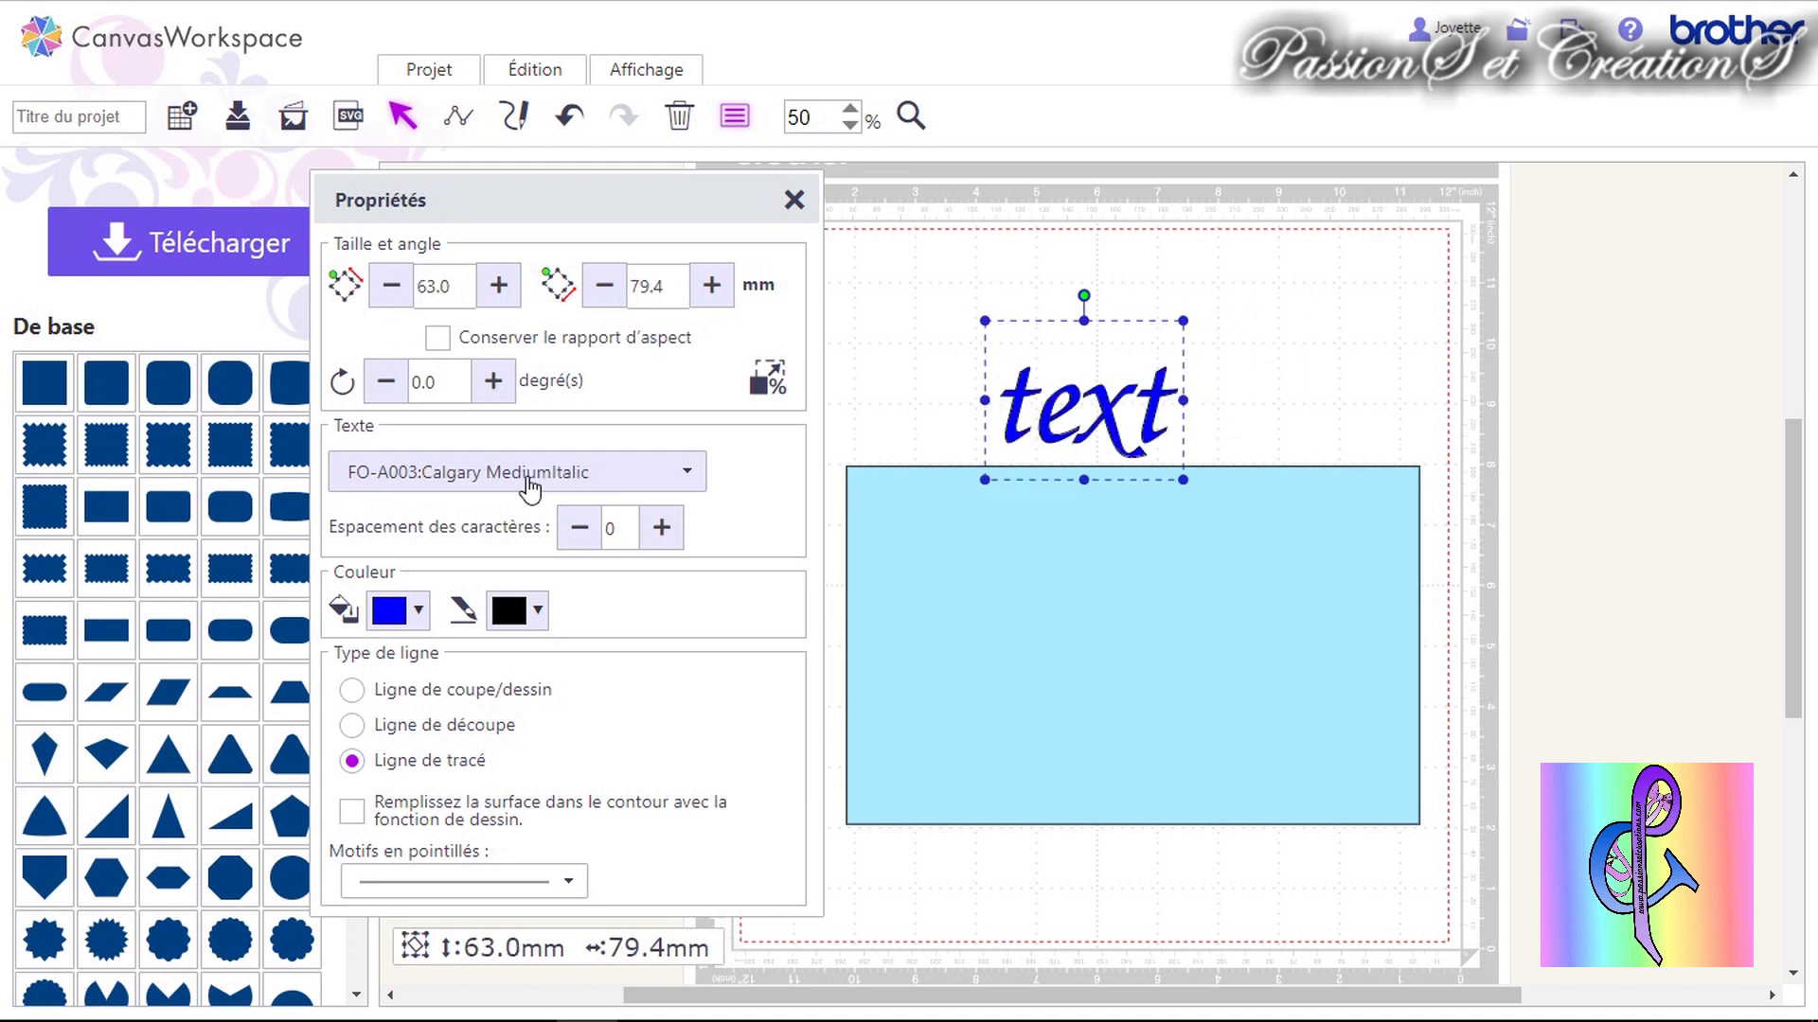
pyautogui.press('Down')
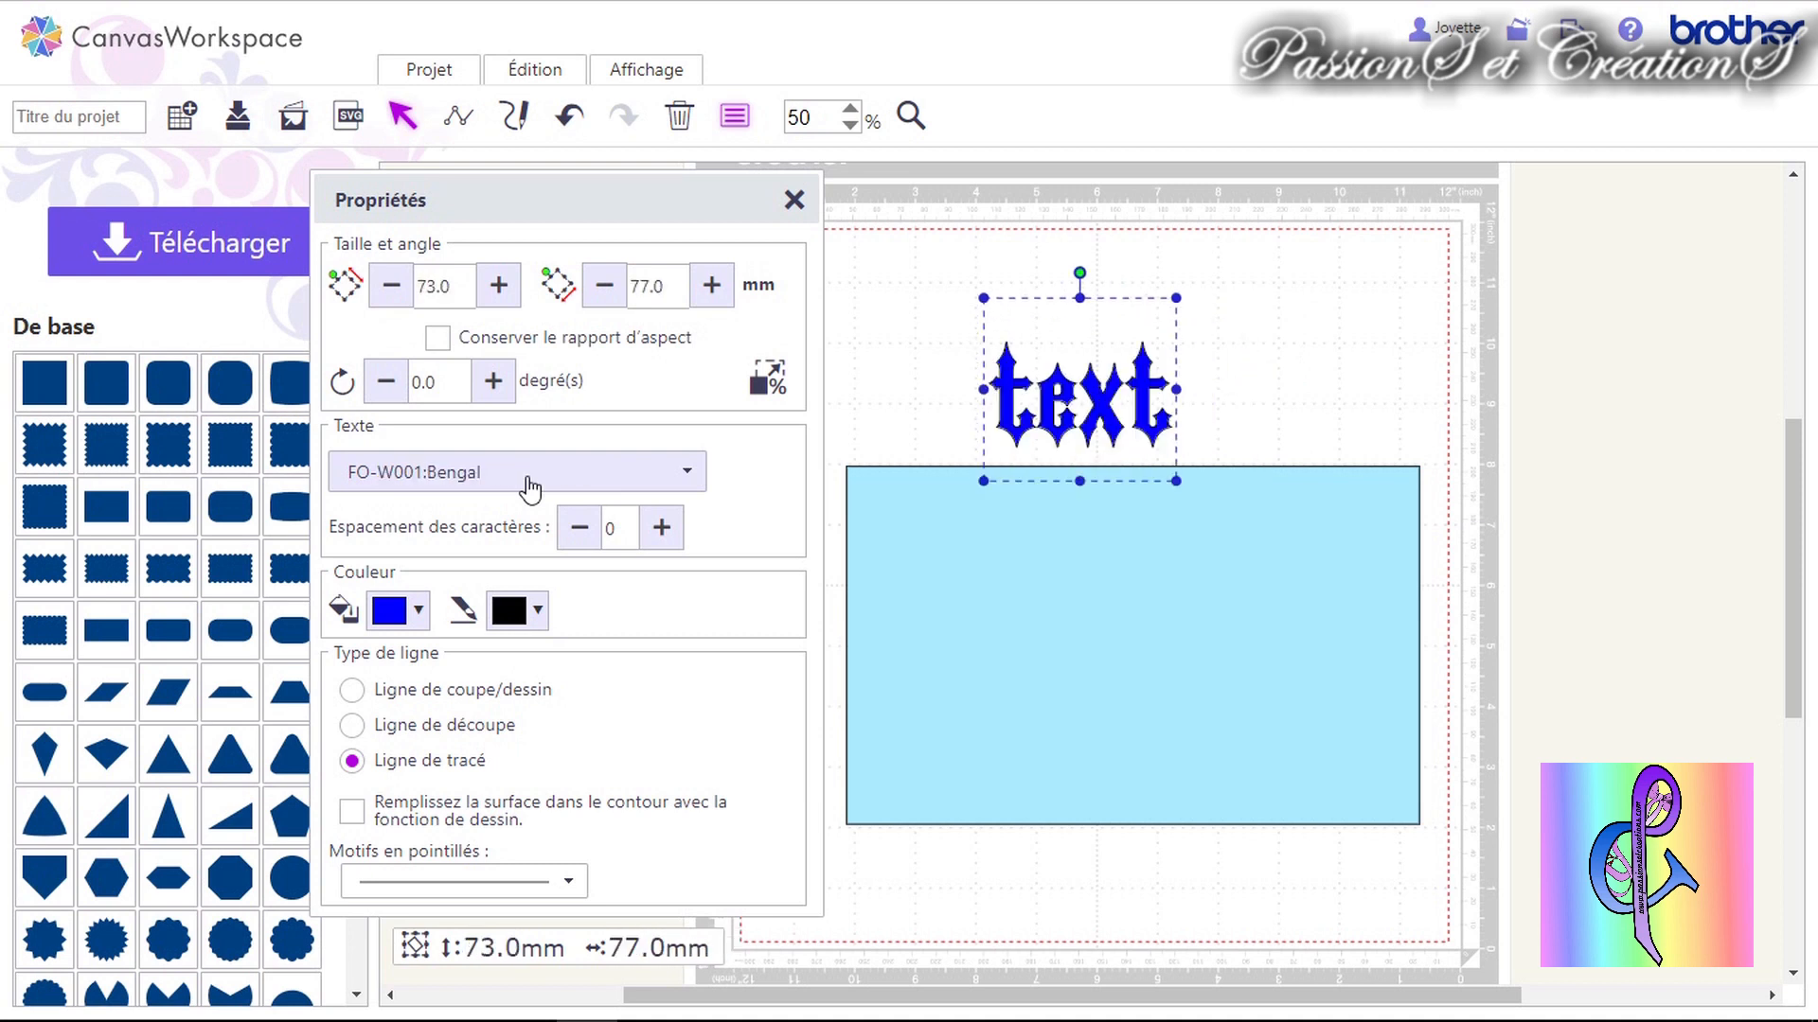
pyautogui.press('Down')
pyautogui.press('Down')
pyautogui.press('Down')
pyautogui.press('Down')
pyautogui.press('Down')
pyautogui.press('Down')
pyautogui.press('Down')
pyautogui.press('Down')
pyautogui.press('Down')
pyautogui.press('Down')
pyautogui.press('Down')
pyautogui.press('Down')
pyautogui.press('Down')
pyautogui.press('Down')
pyautogui.press('Down')
pyautogui.press('Down')
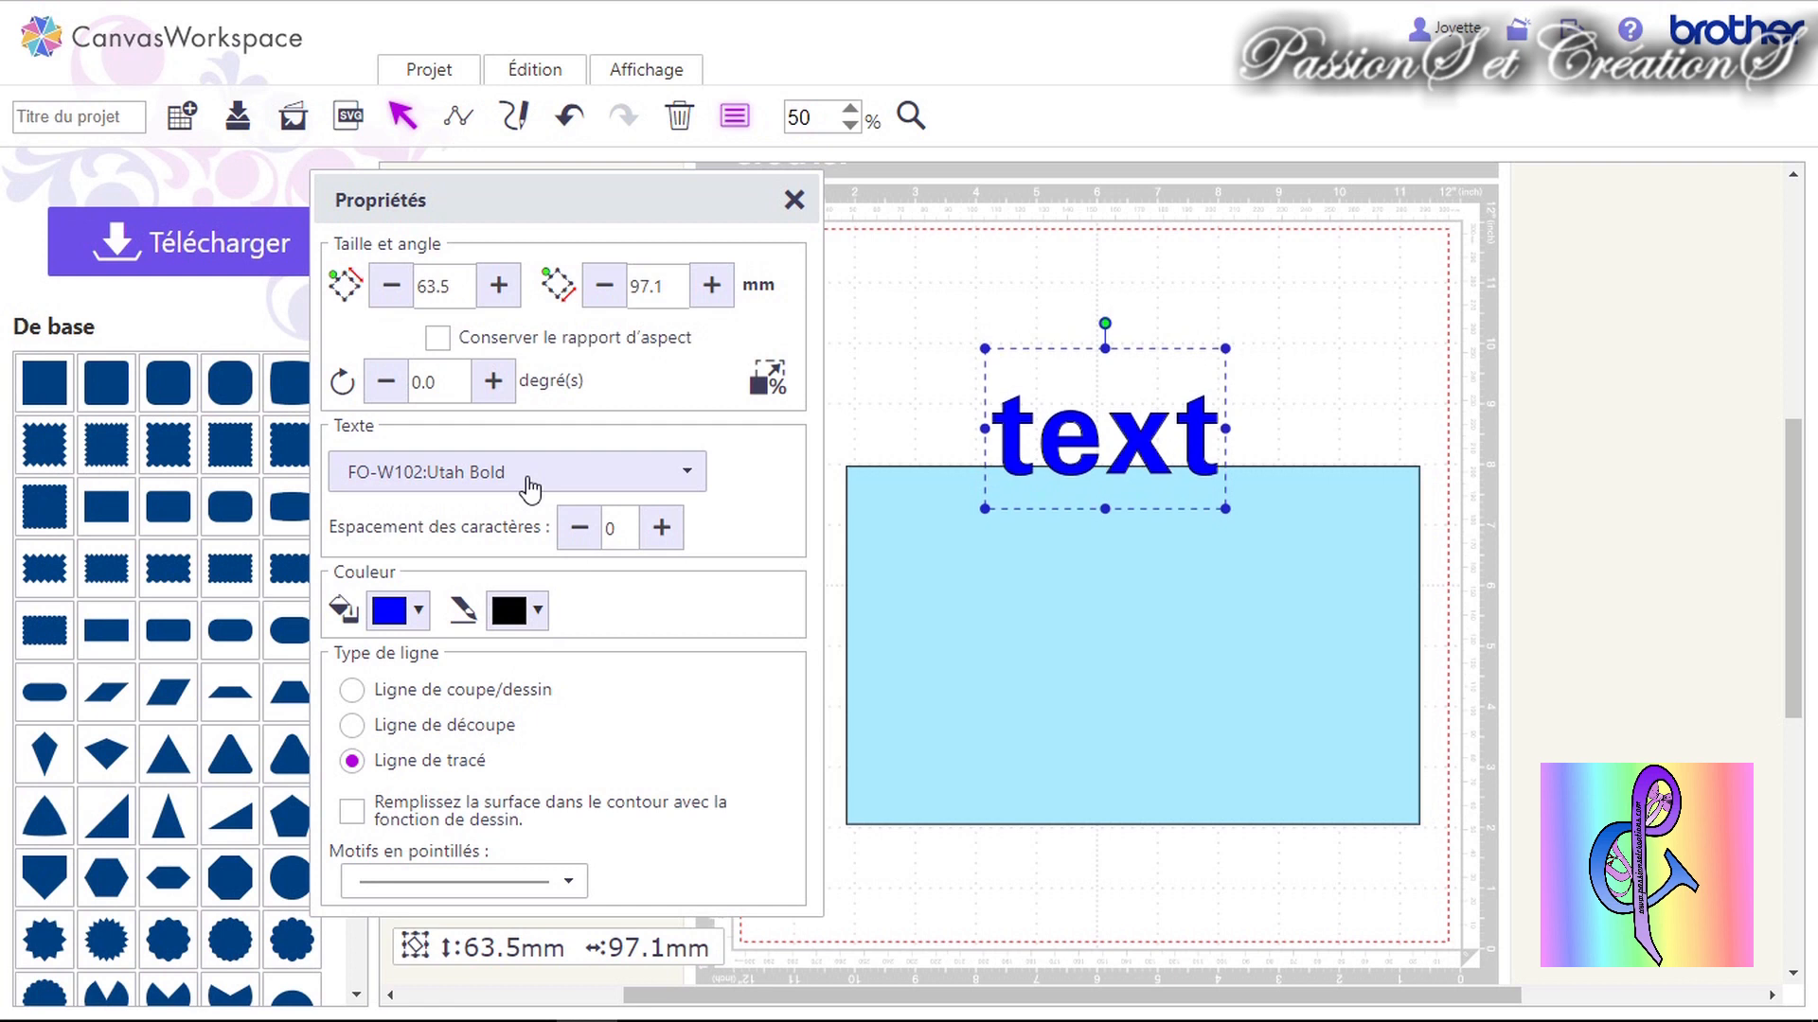
pyautogui.press('Down')
pyautogui.press('Down')
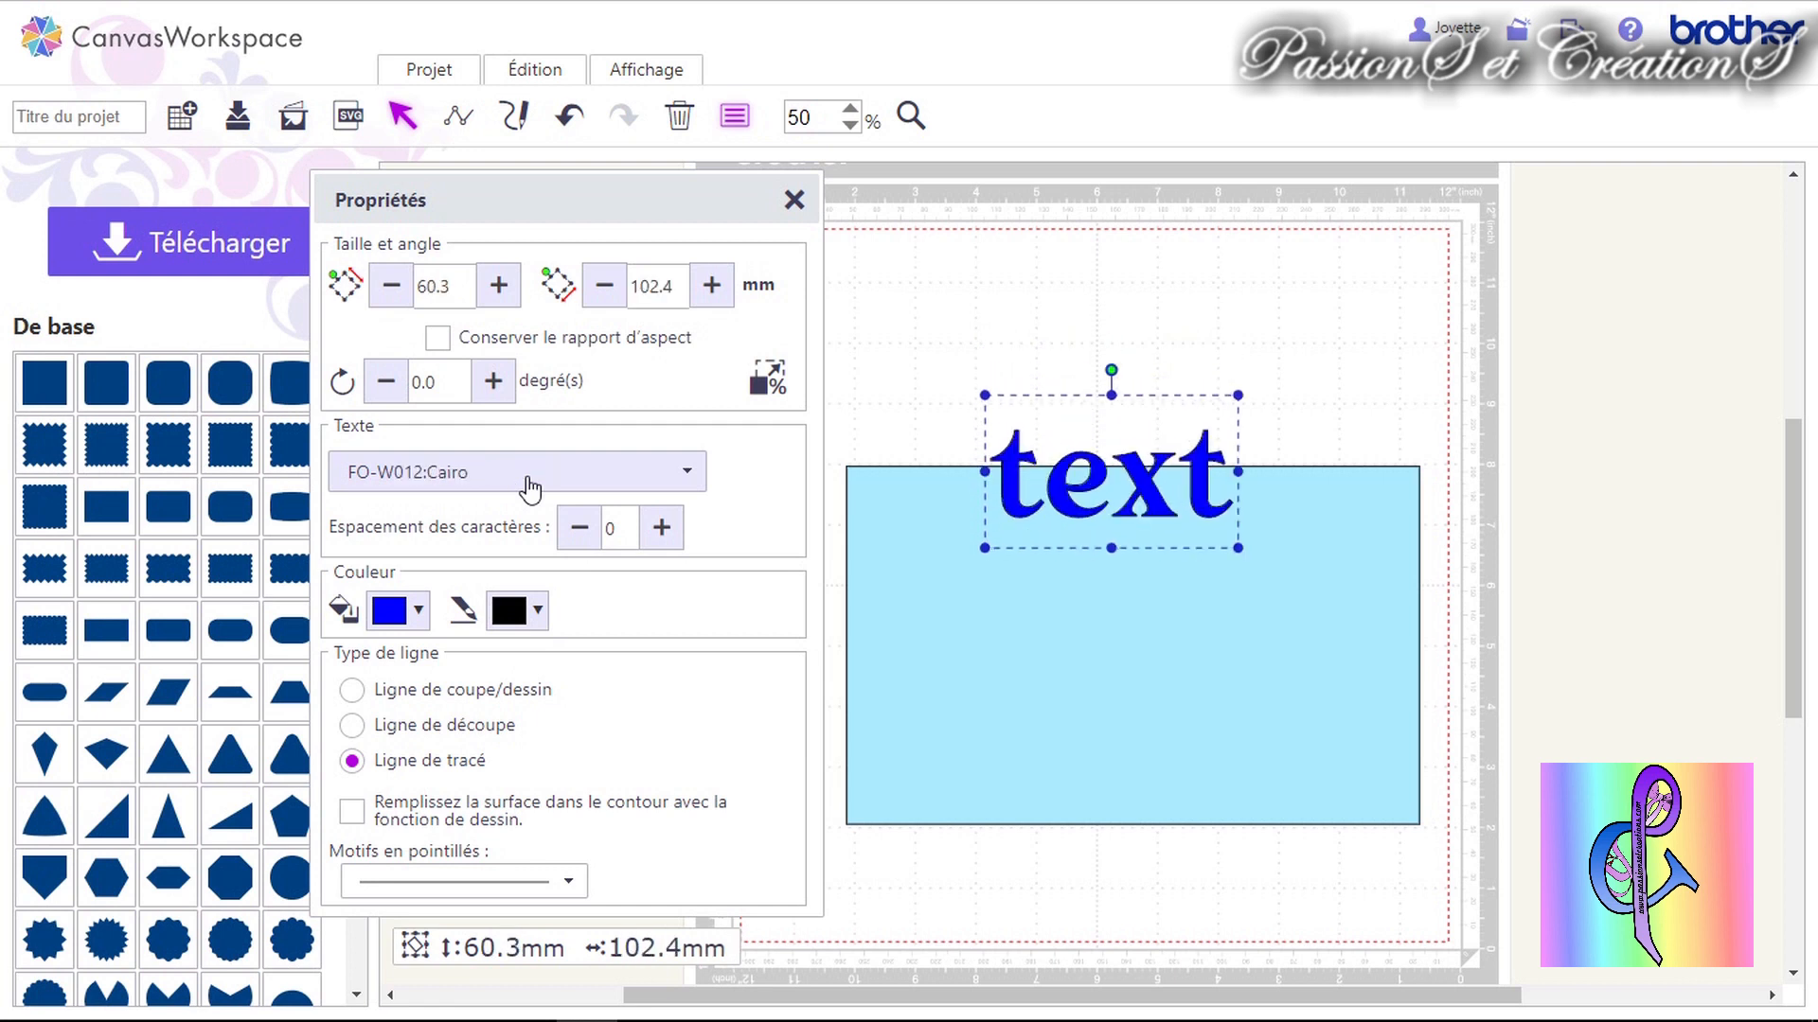
pyautogui.press('Down')
pyautogui.press('Down')
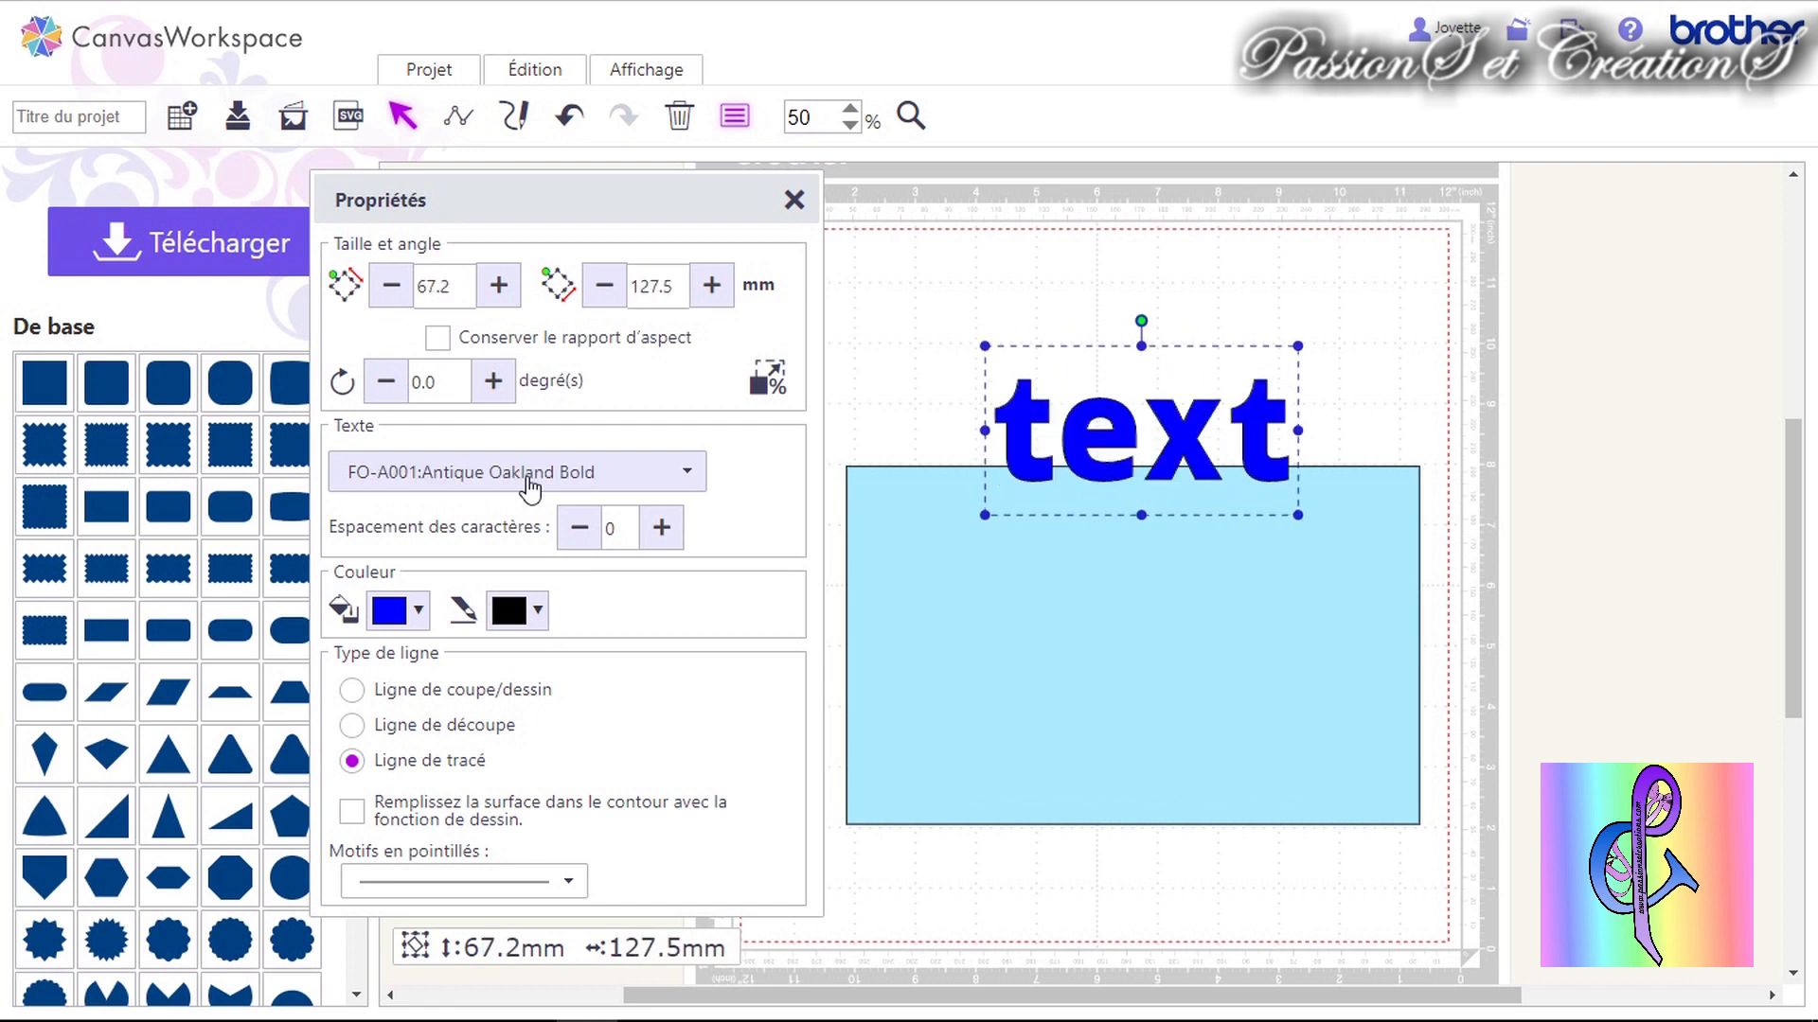
pyautogui.moveTo(1099, 417); pyautogui.dragTo(1085, 383)
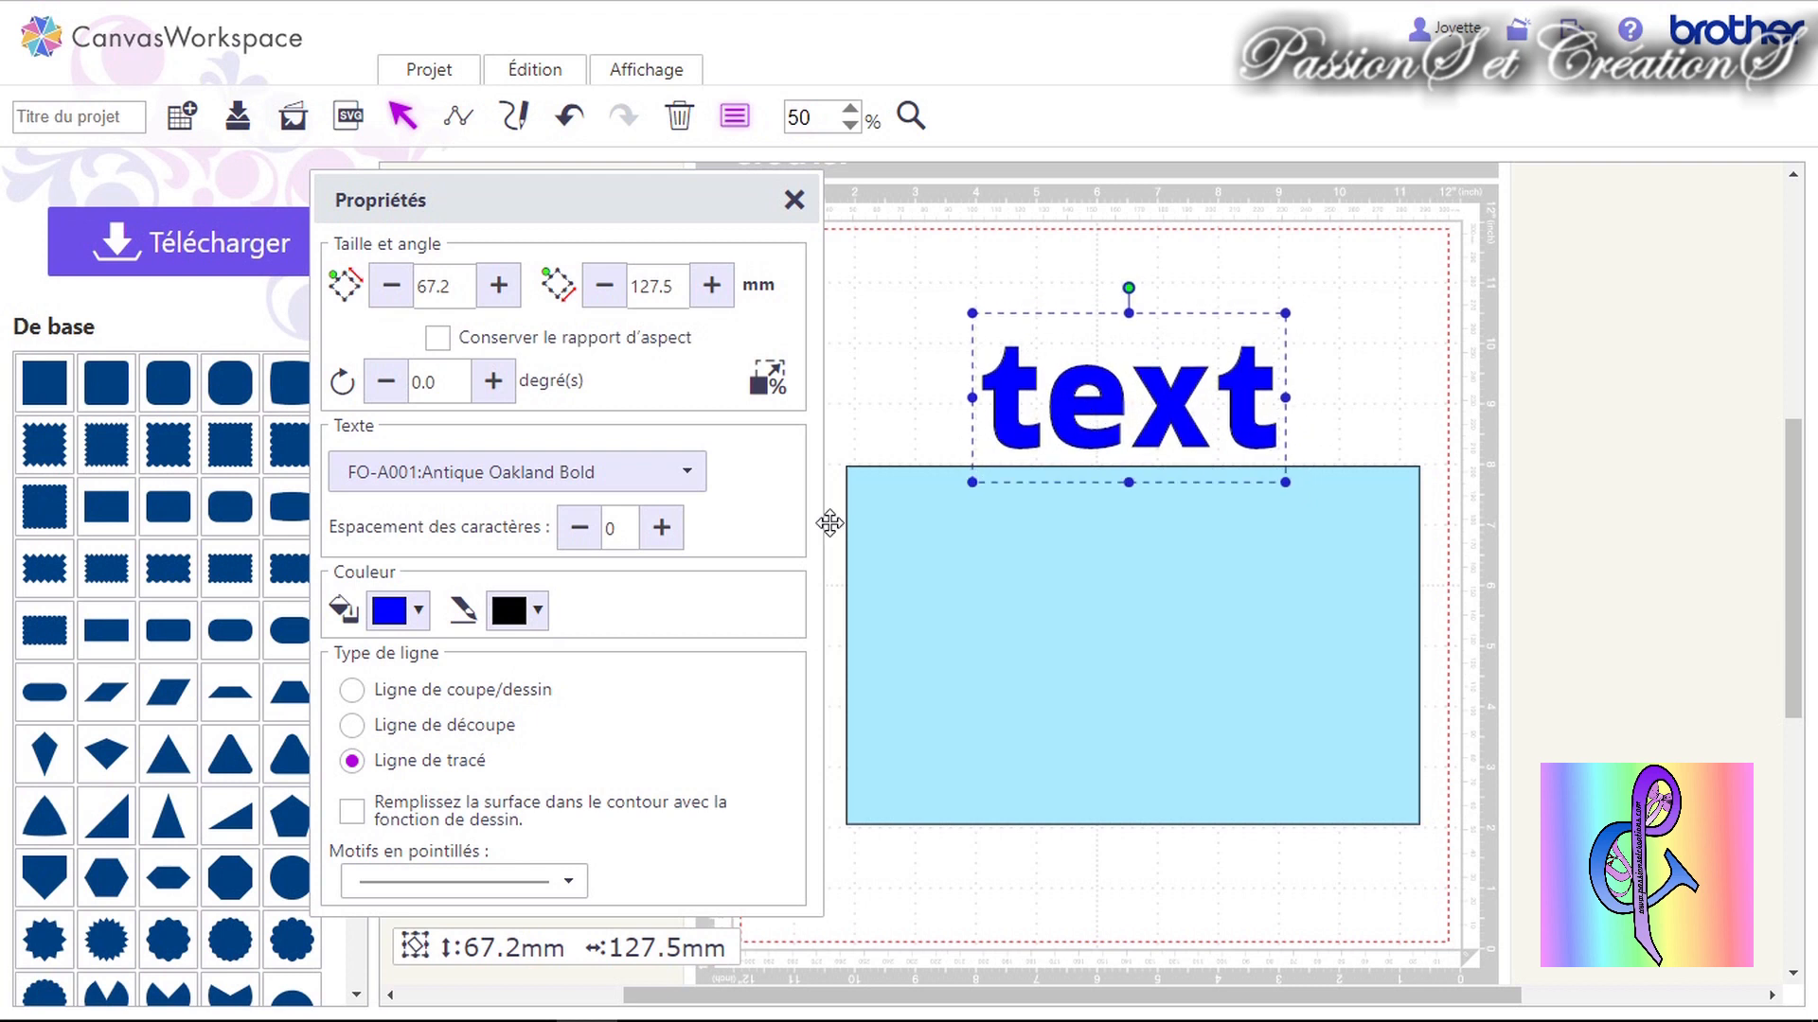
# Tighten the text's character spacing to -30.
pyautogui.click(588, 530)
pyautogui.click(588, 532)
pyautogui.click(587, 538)
pyautogui.click(588, 538)
pyautogui.click(588, 537)
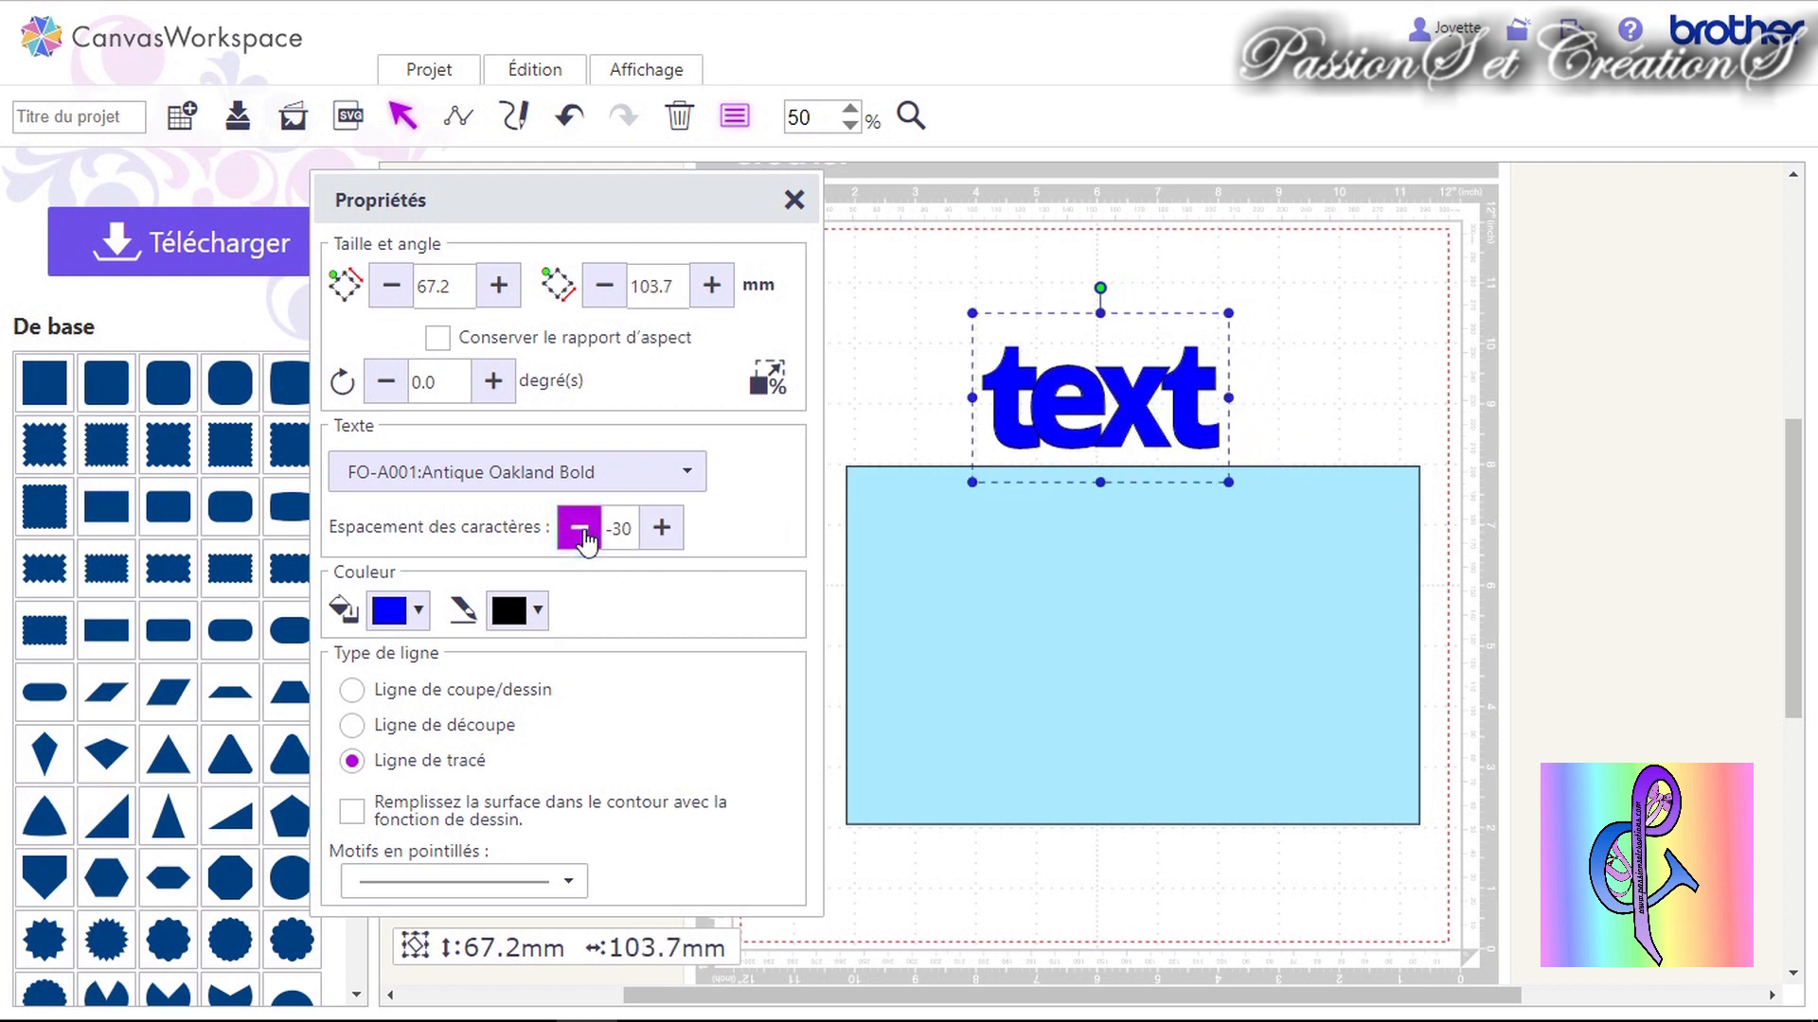
# Widen the text's character spacing and bring it to 0.
pyautogui.click(664, 528)
pyautogui.click(670, 530)
pyautogui.click(676, 532)
pyautogui.click(676, 532)
pyautogui.click(676, 533)
pyautogui.click(676, 532)
pyautogui.click(675, 532)
pyautogui.click(571, 540)
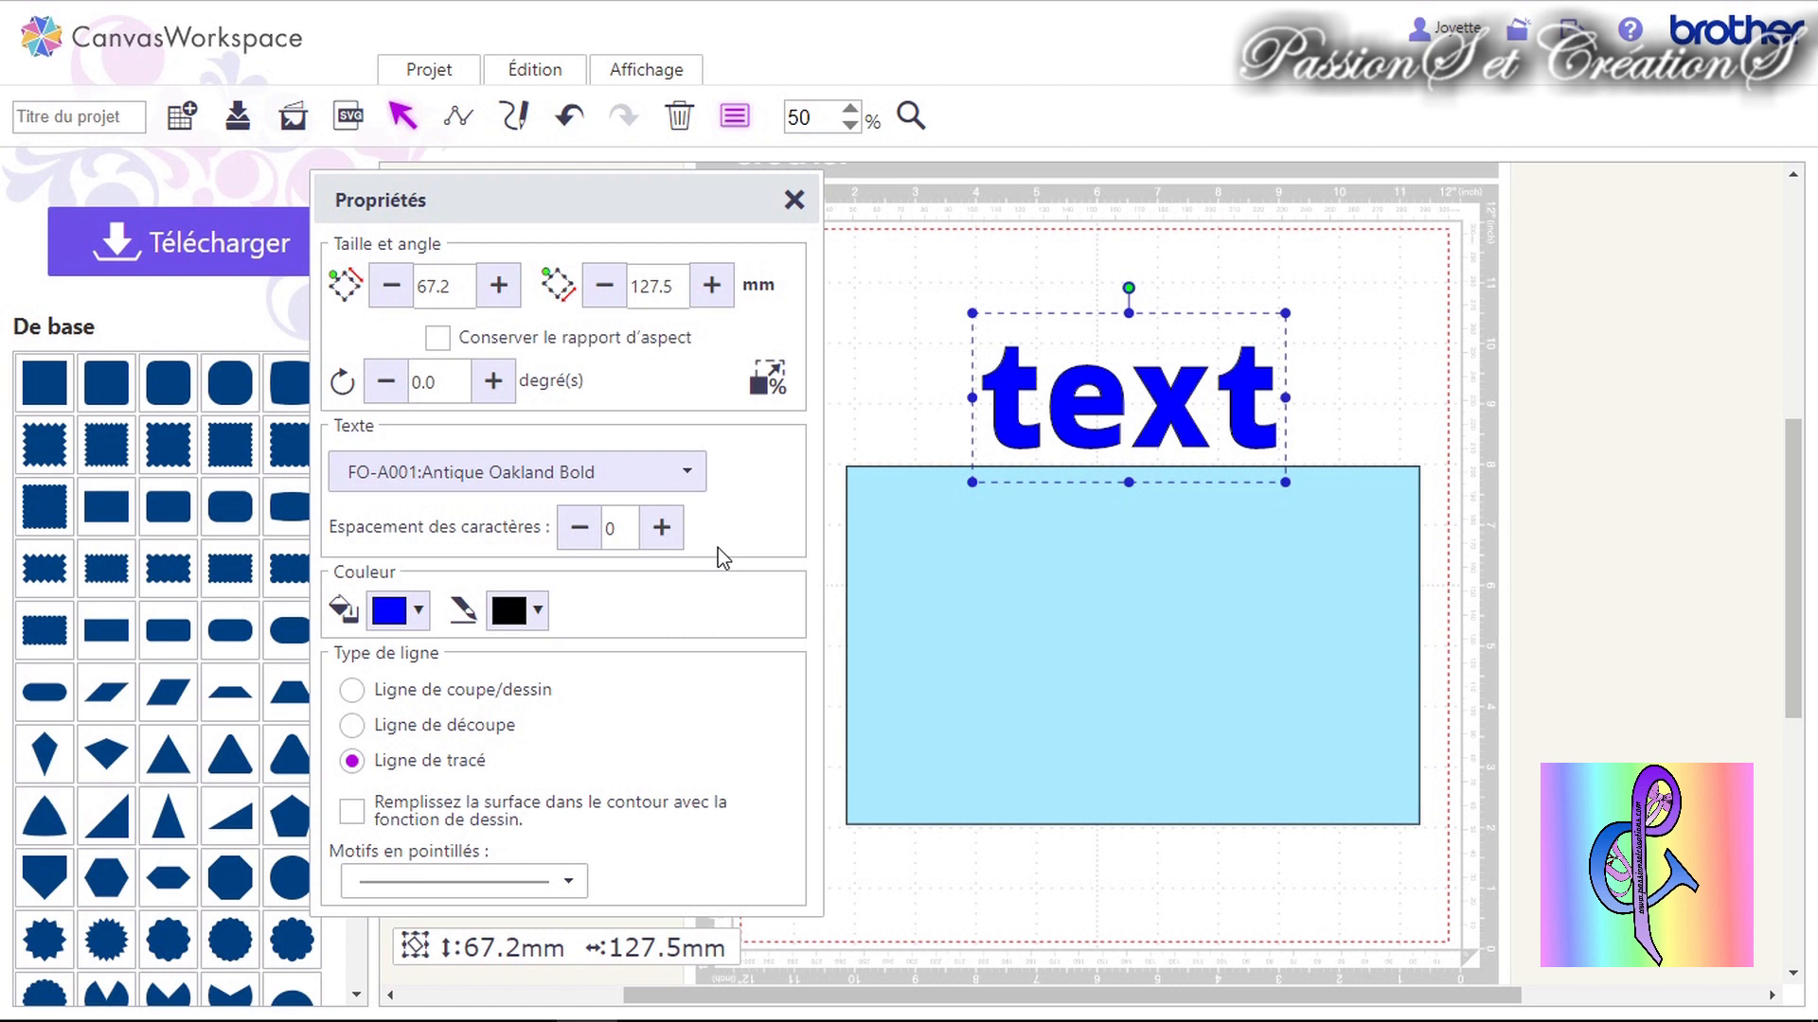
# Set the text's character spacing to -6 and switch its font to FO-A004:San Diego.
pyautogui.click(593, 541)
pyautogui.click(592, 542)
pyautogui.click(593, 542)
pyautogui.click(592, 542)
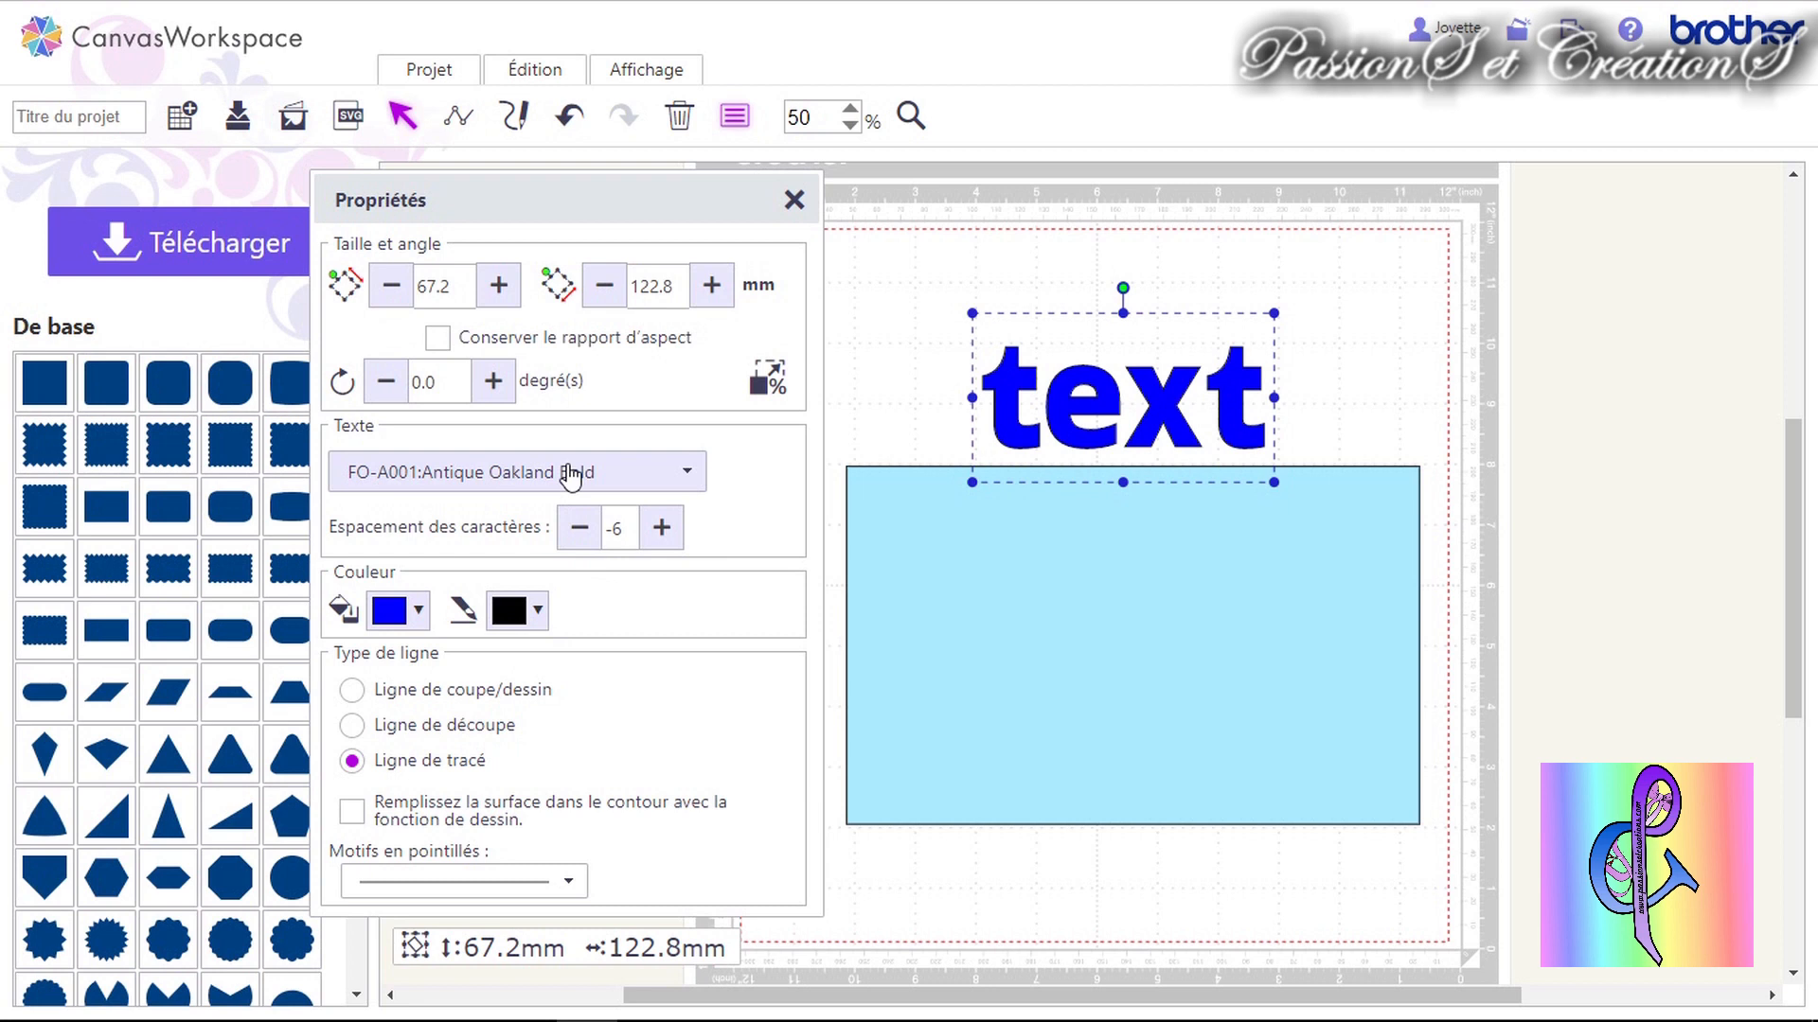
pyautogui.click(578, 473)
pyautogui.click(539, 615)
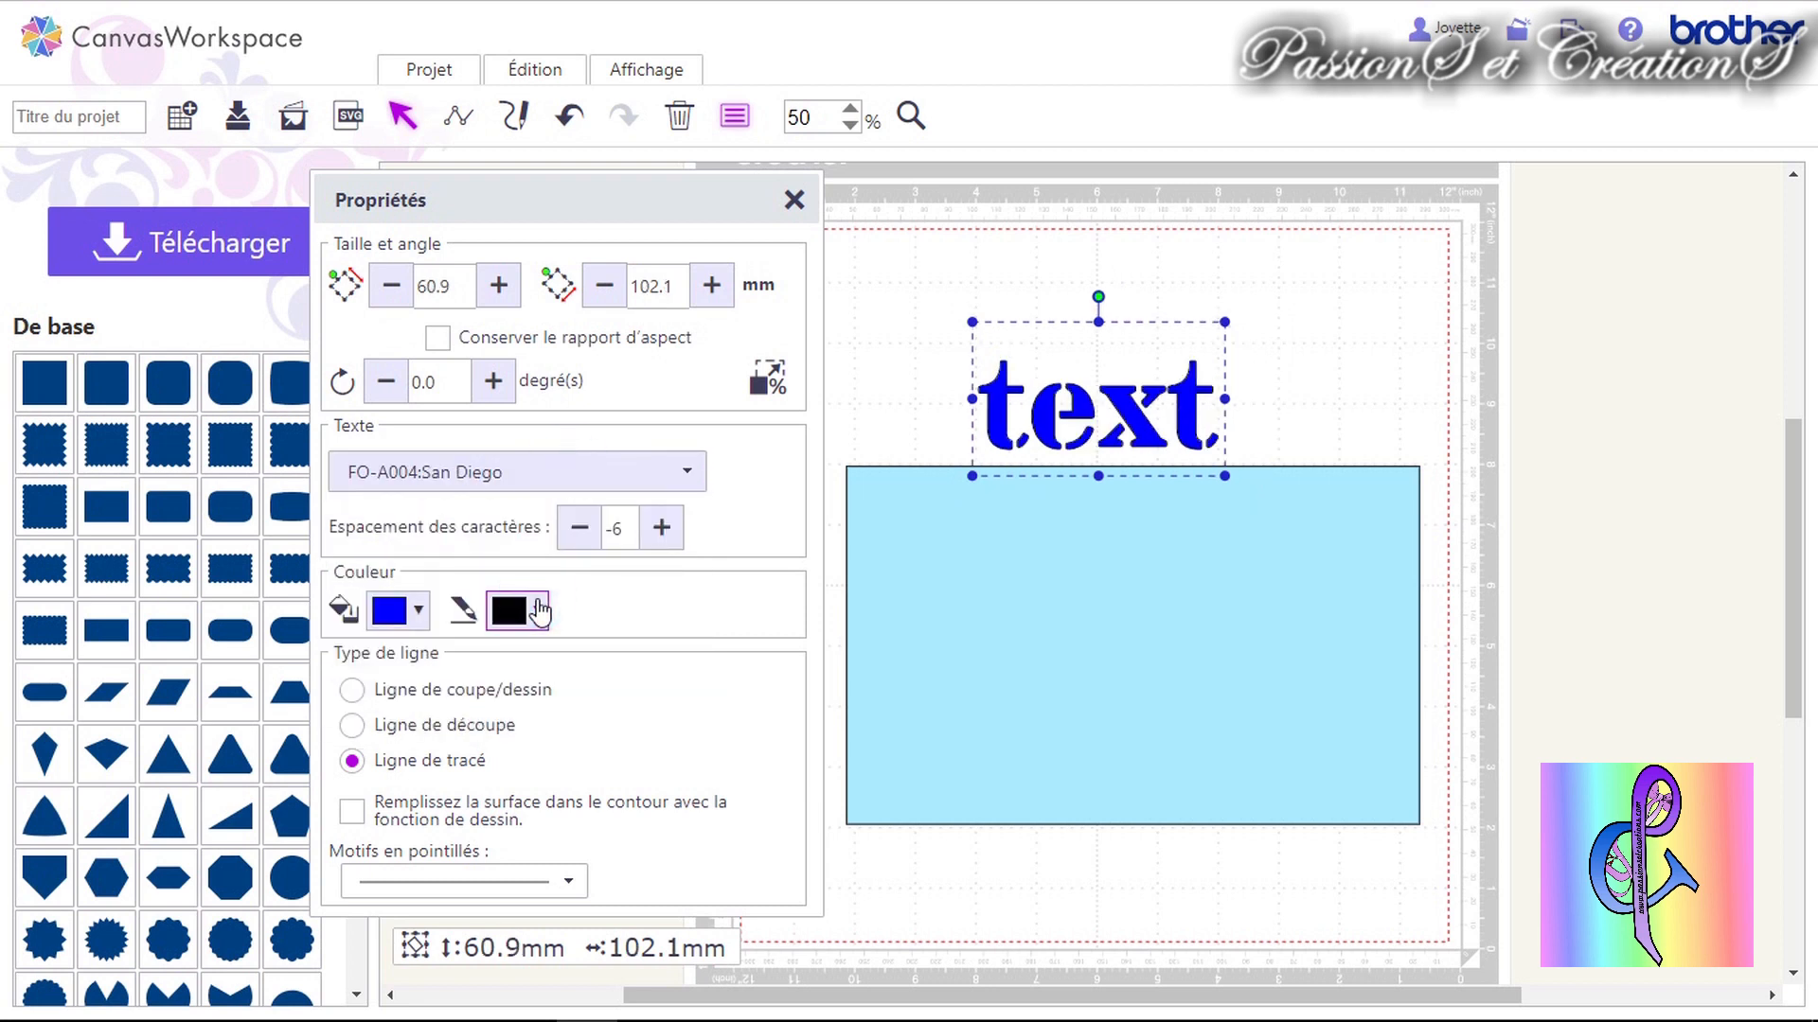
# Reduce the text's character spacing to -7 and switch its font to FO-A005:US Roman.
pyautogui.click(580, 528)
pyautogui.click(579, 528)
pyautogui.click(579, 527)
pyautogui.click(581, 473)
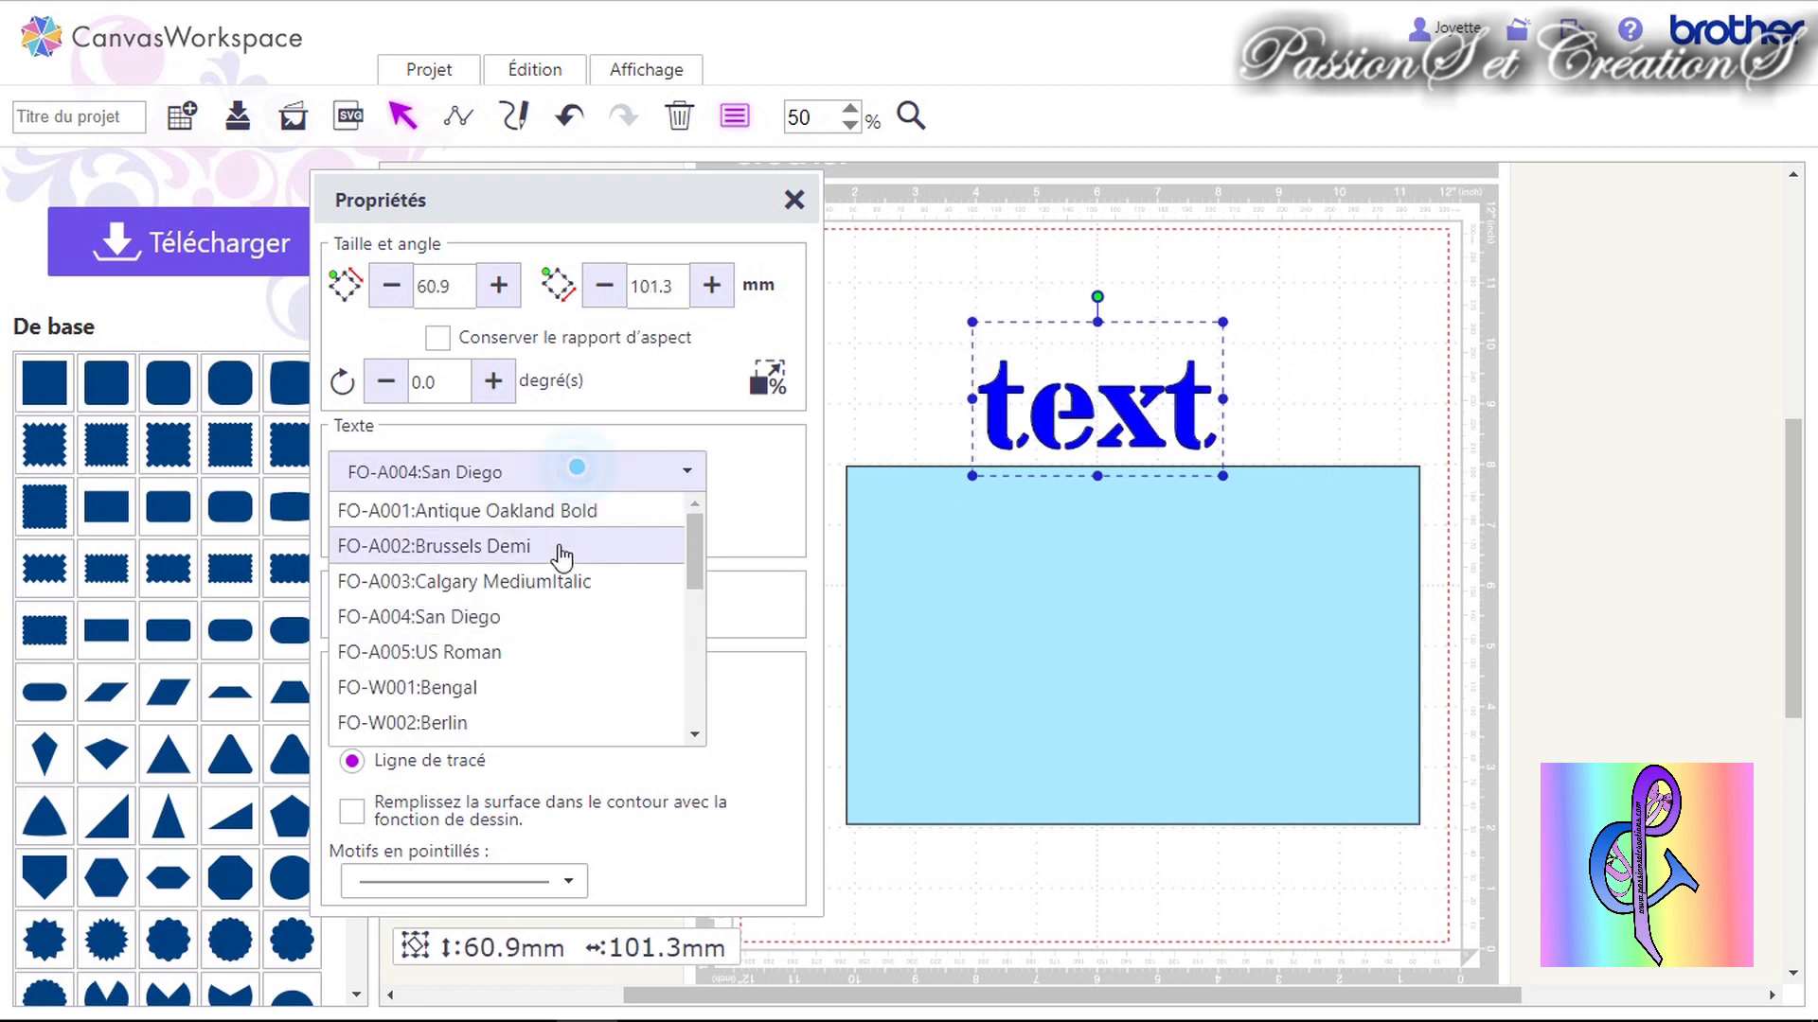
pyautogui.click(556, 615)
pyautogui.press('Down')
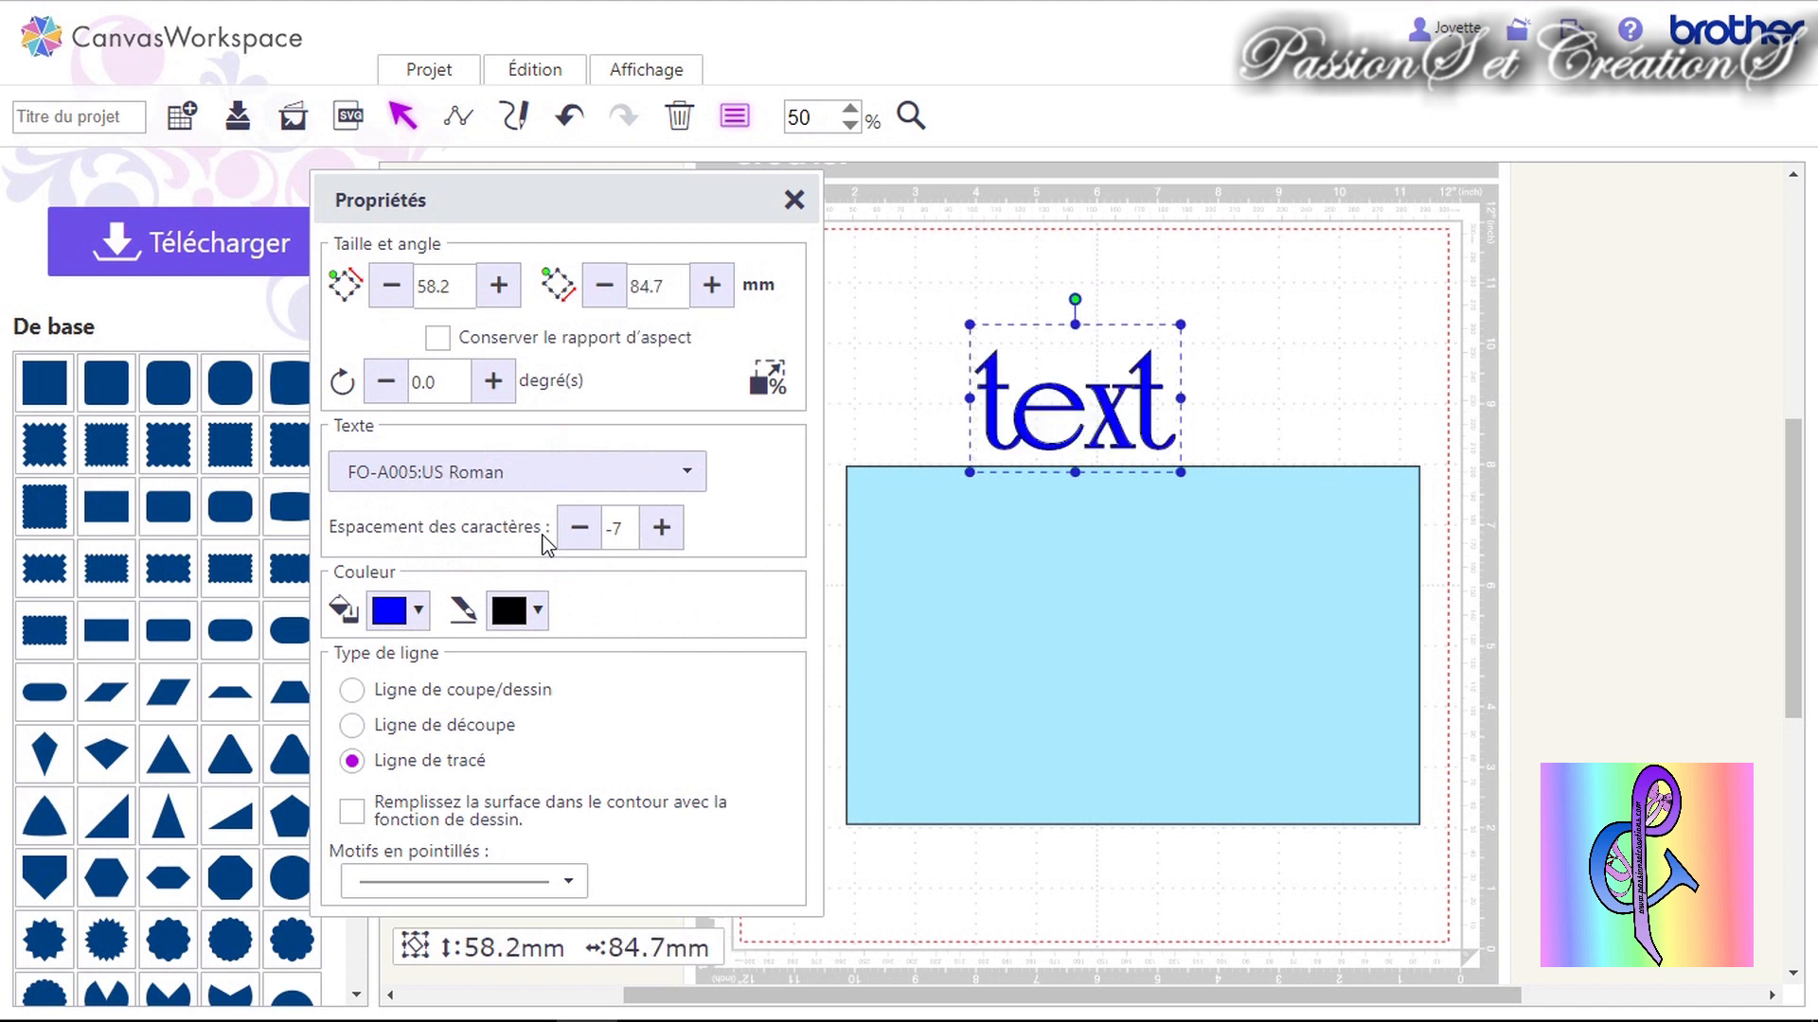
# Reduce the character spacing of the US Roman text to -30 so its letters overlap.
pyautogui.click(568, 536)
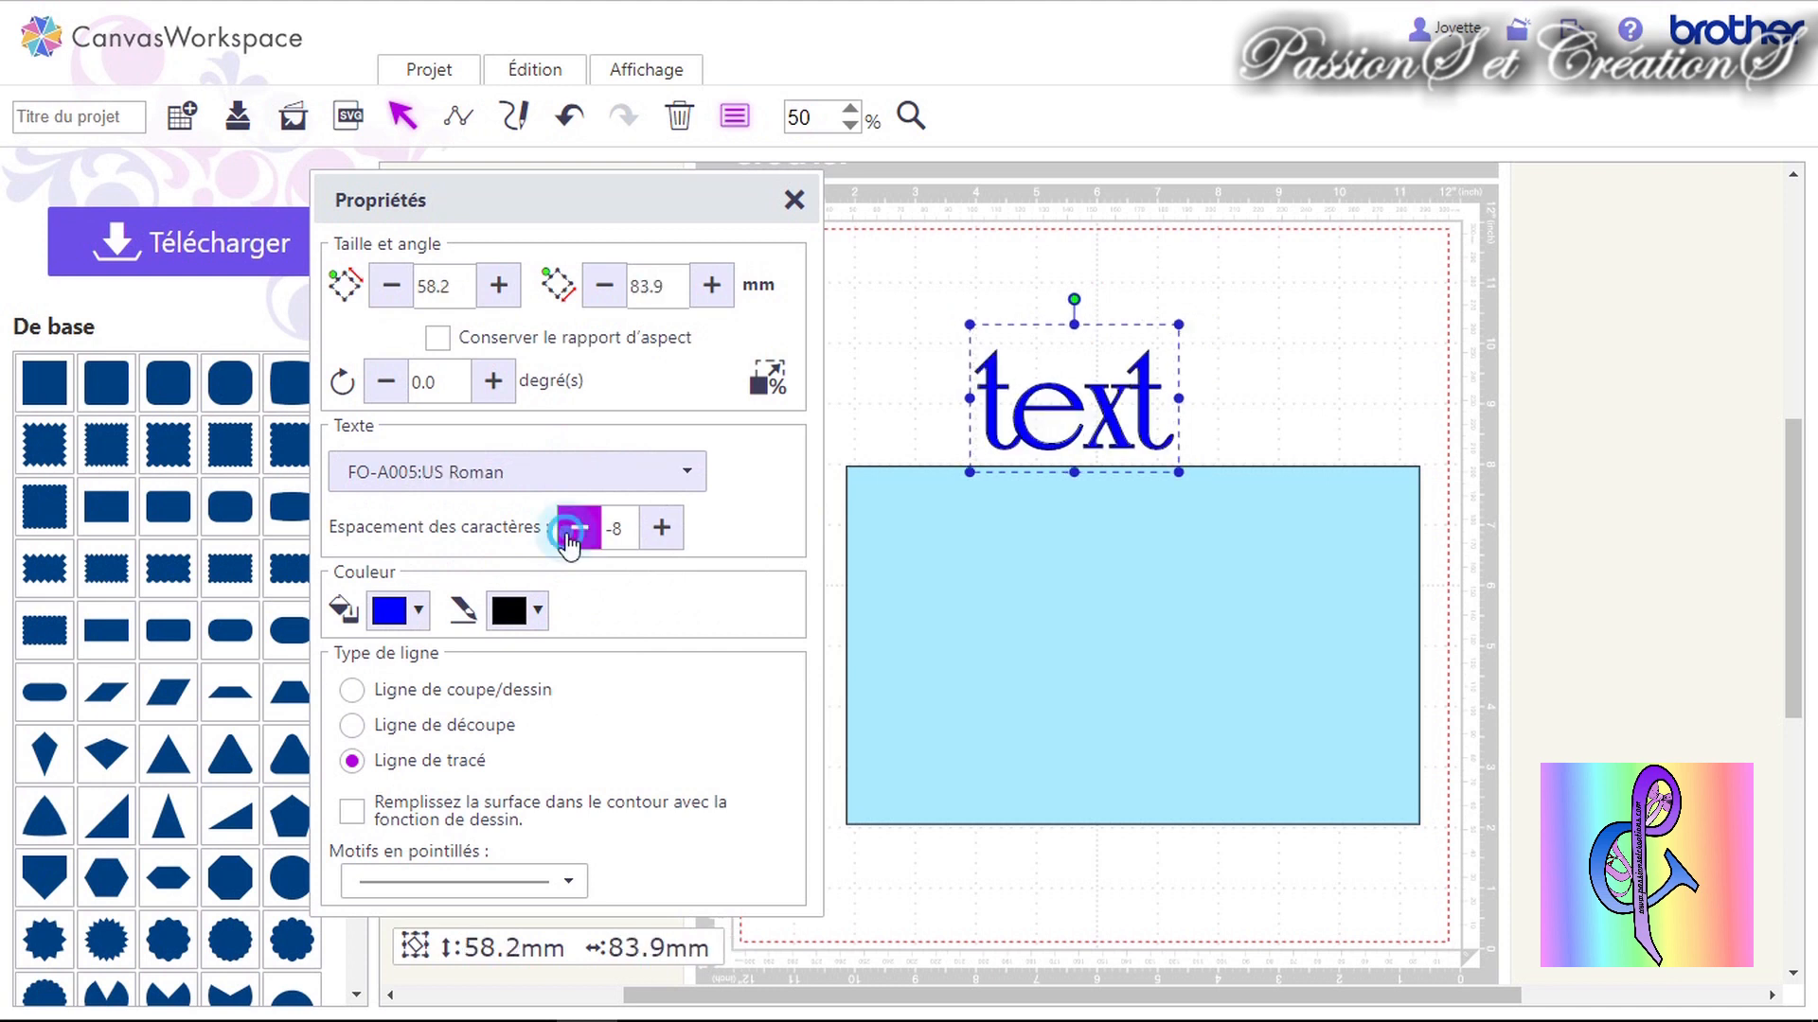
pyautogui.click(568, 536)
pyautogui.click(568, 536)
pyautogui.click(568, 536)
pyautogui.click(568, 536)
pyautogui.click(568, 536)
pyautogui.click(578, 527)
pyautogui.click(579, 527)
pyautogui.click(579, 528)
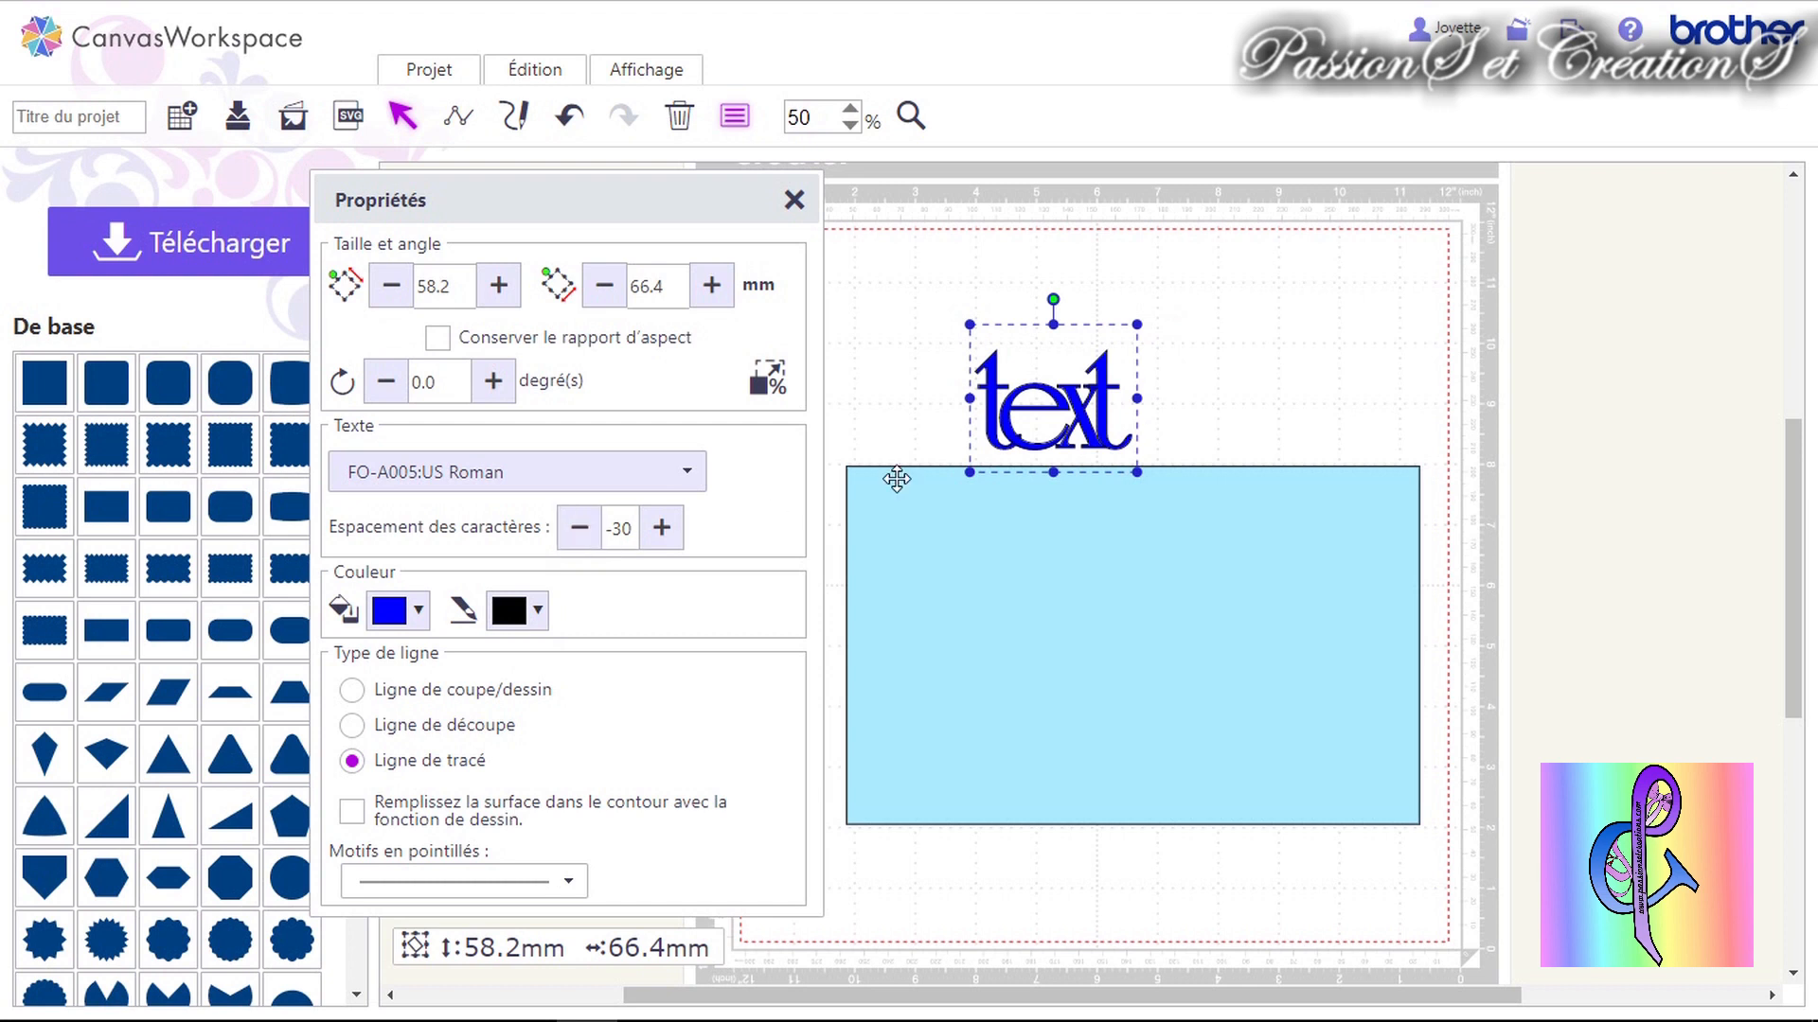
# Change the text's font to FO-A001:Antique Oakland Bold and on to FO-A002:Brussels Demi.
pyautogui.click(637, 473)
pyautogui.click(561, 516)
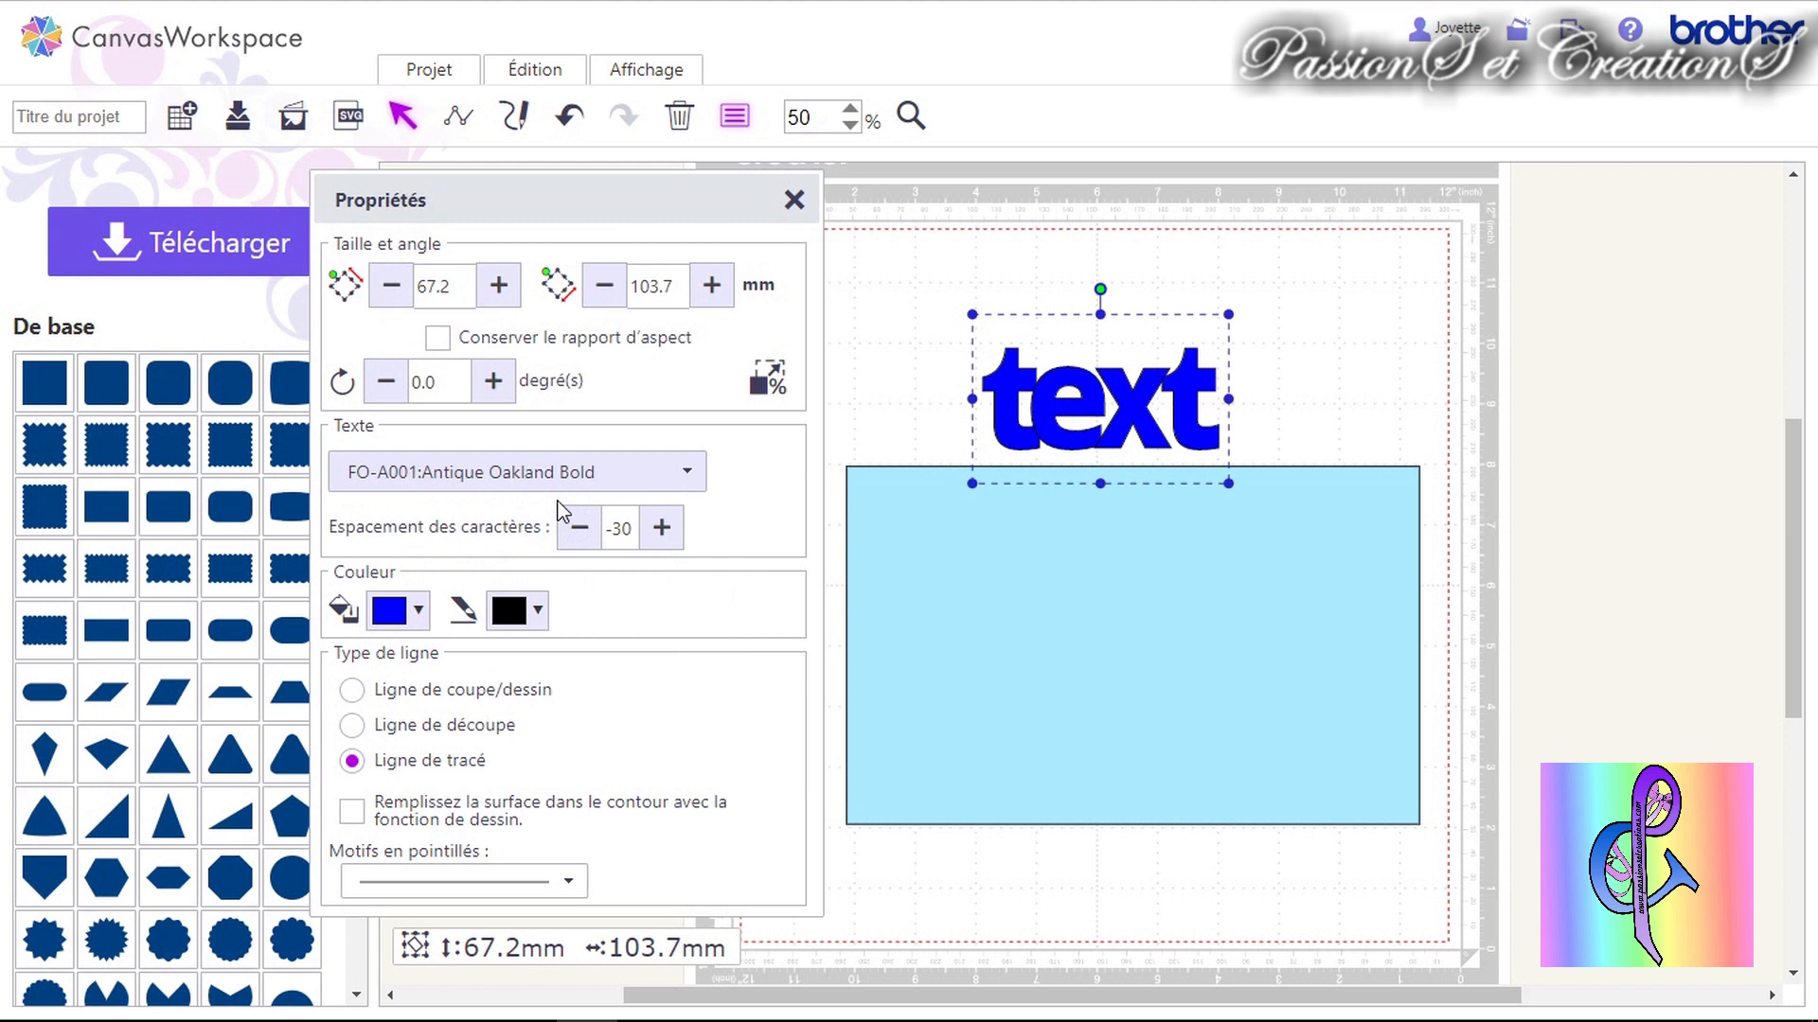
pyautogui.press('Down')
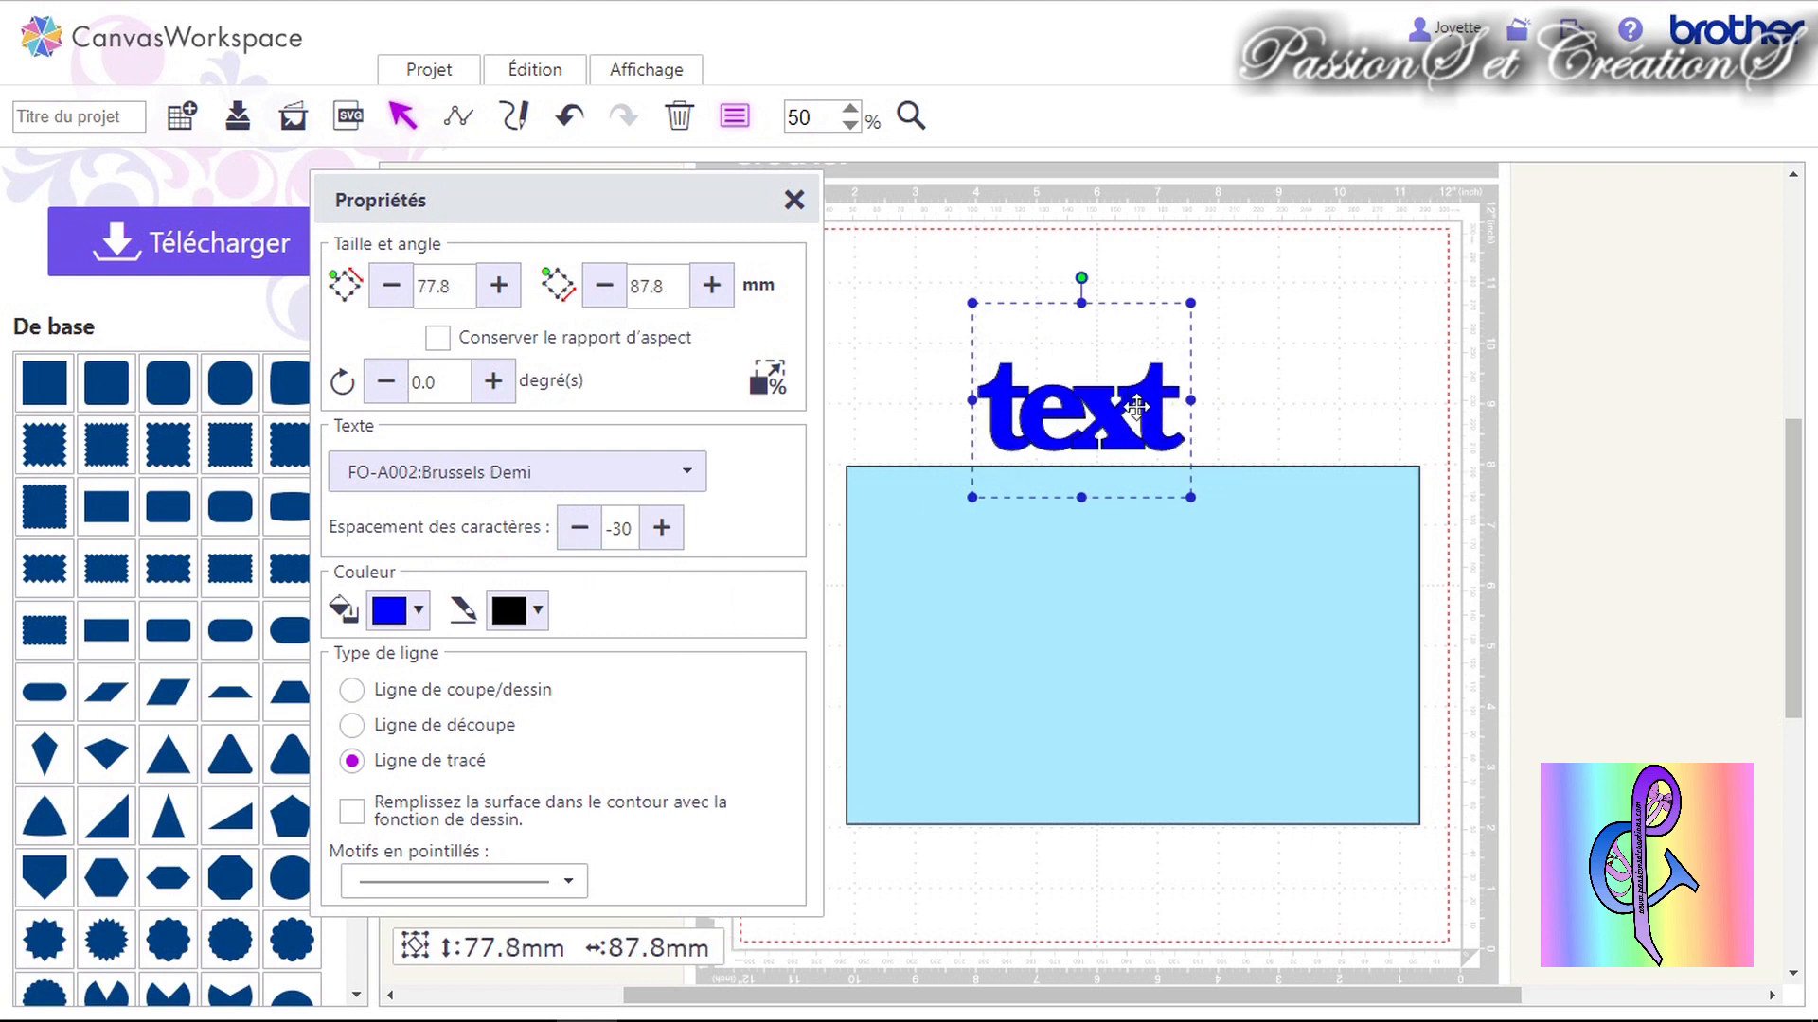
# Move the text up and slightly right above the rectangle and merge its overlapping letters into one shape.
pyautogui.moveTo(1176, 426); pyautogui.dragTo(1228, 383)
pyautogui.rightClick(1193, 350)
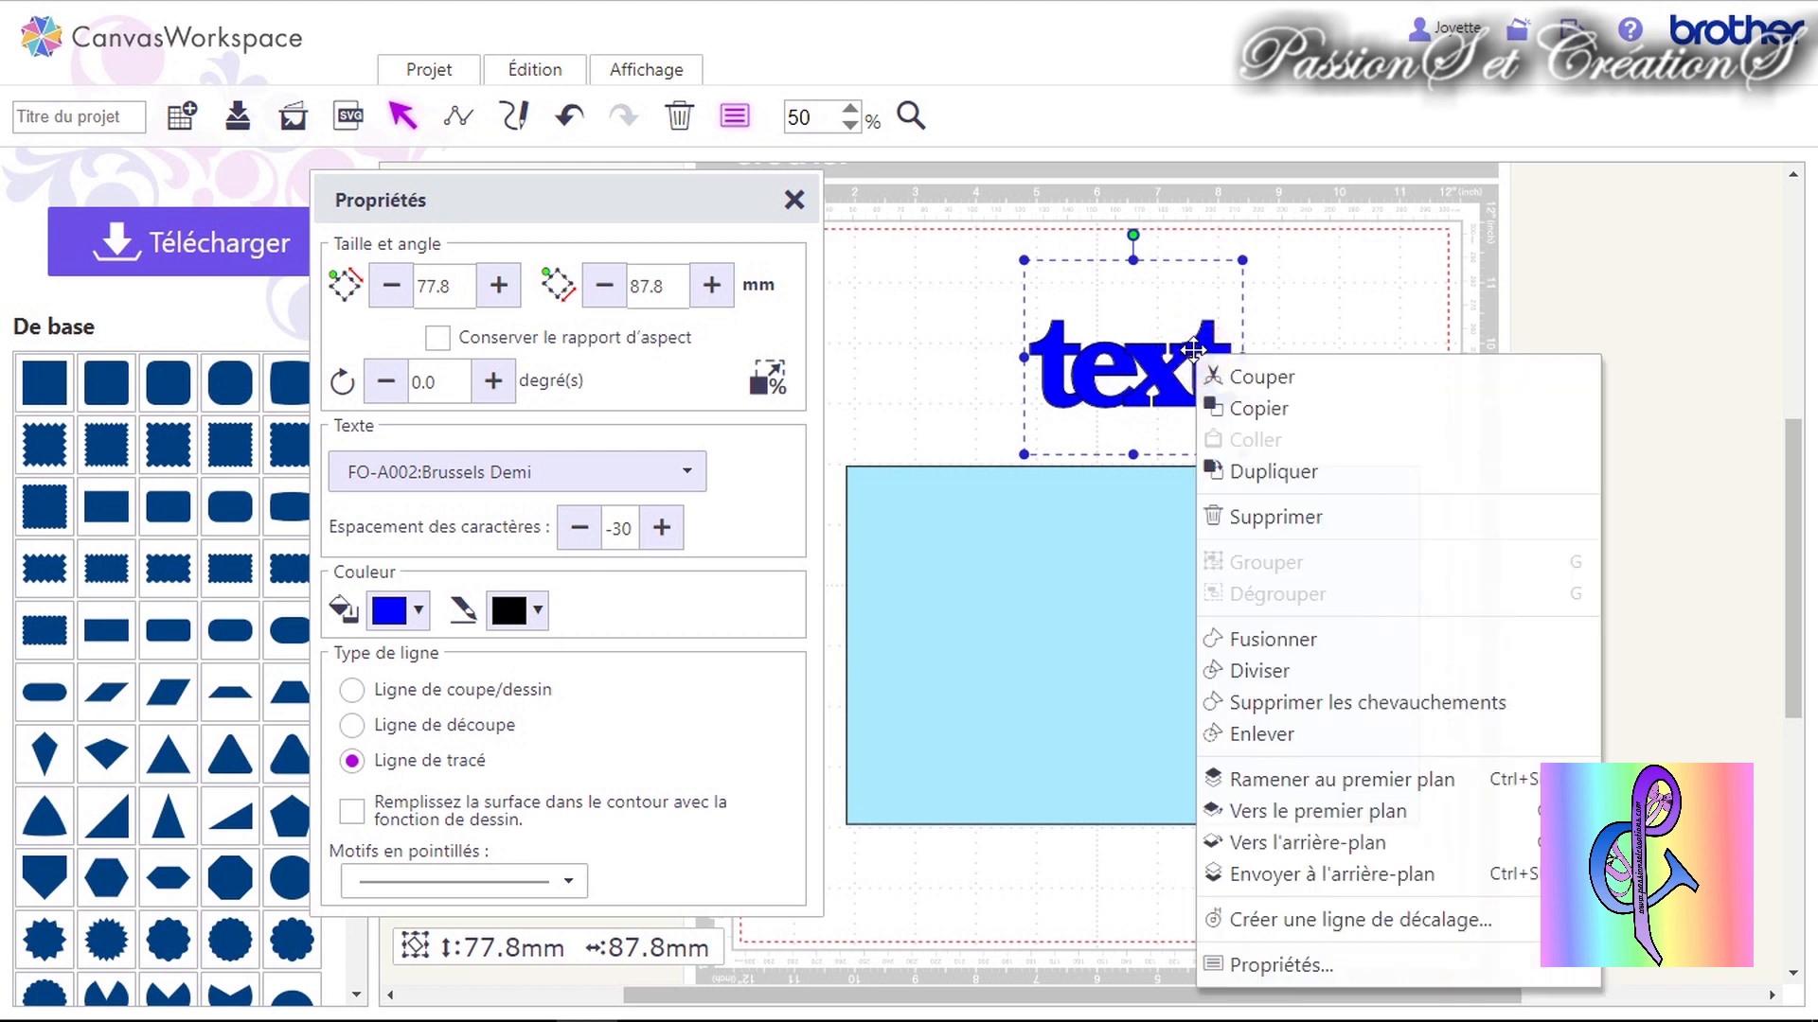
pyautogui.click(1255, 639)
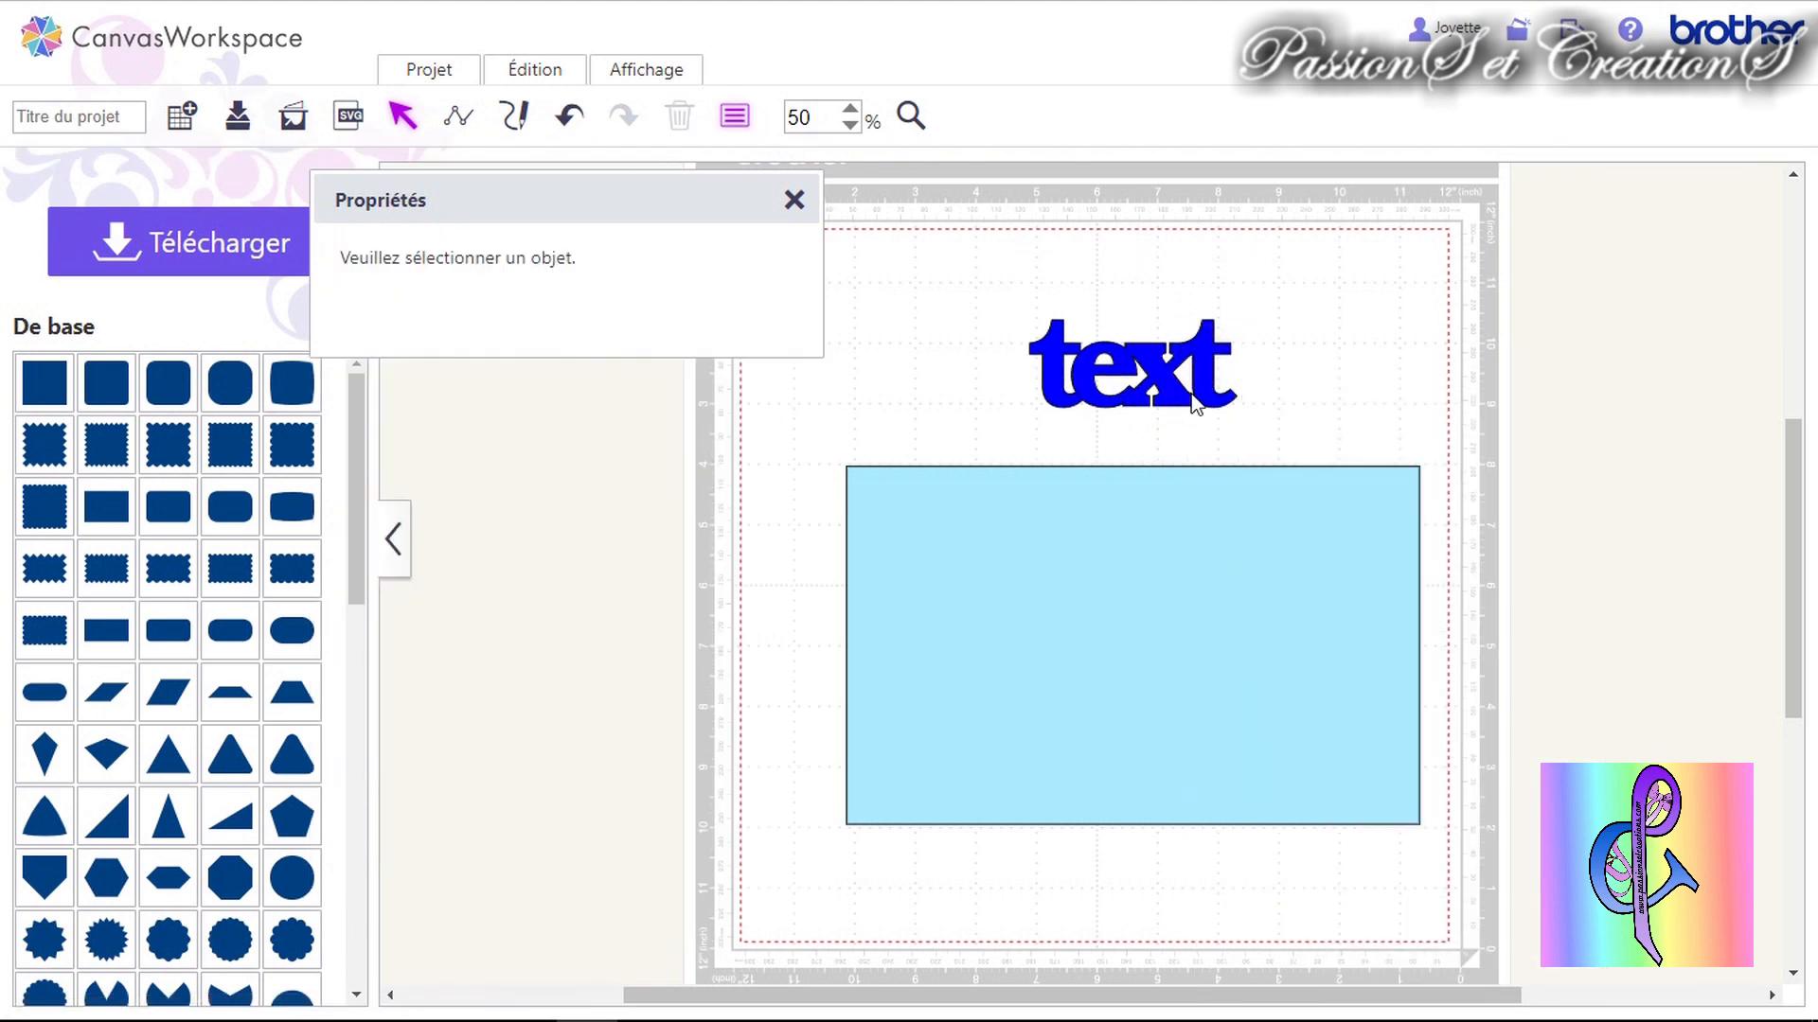
# Inspect the merged text at 100% zoom and shift it slightly to check that it moves as one shape.
pyautogui.click(850, 109)
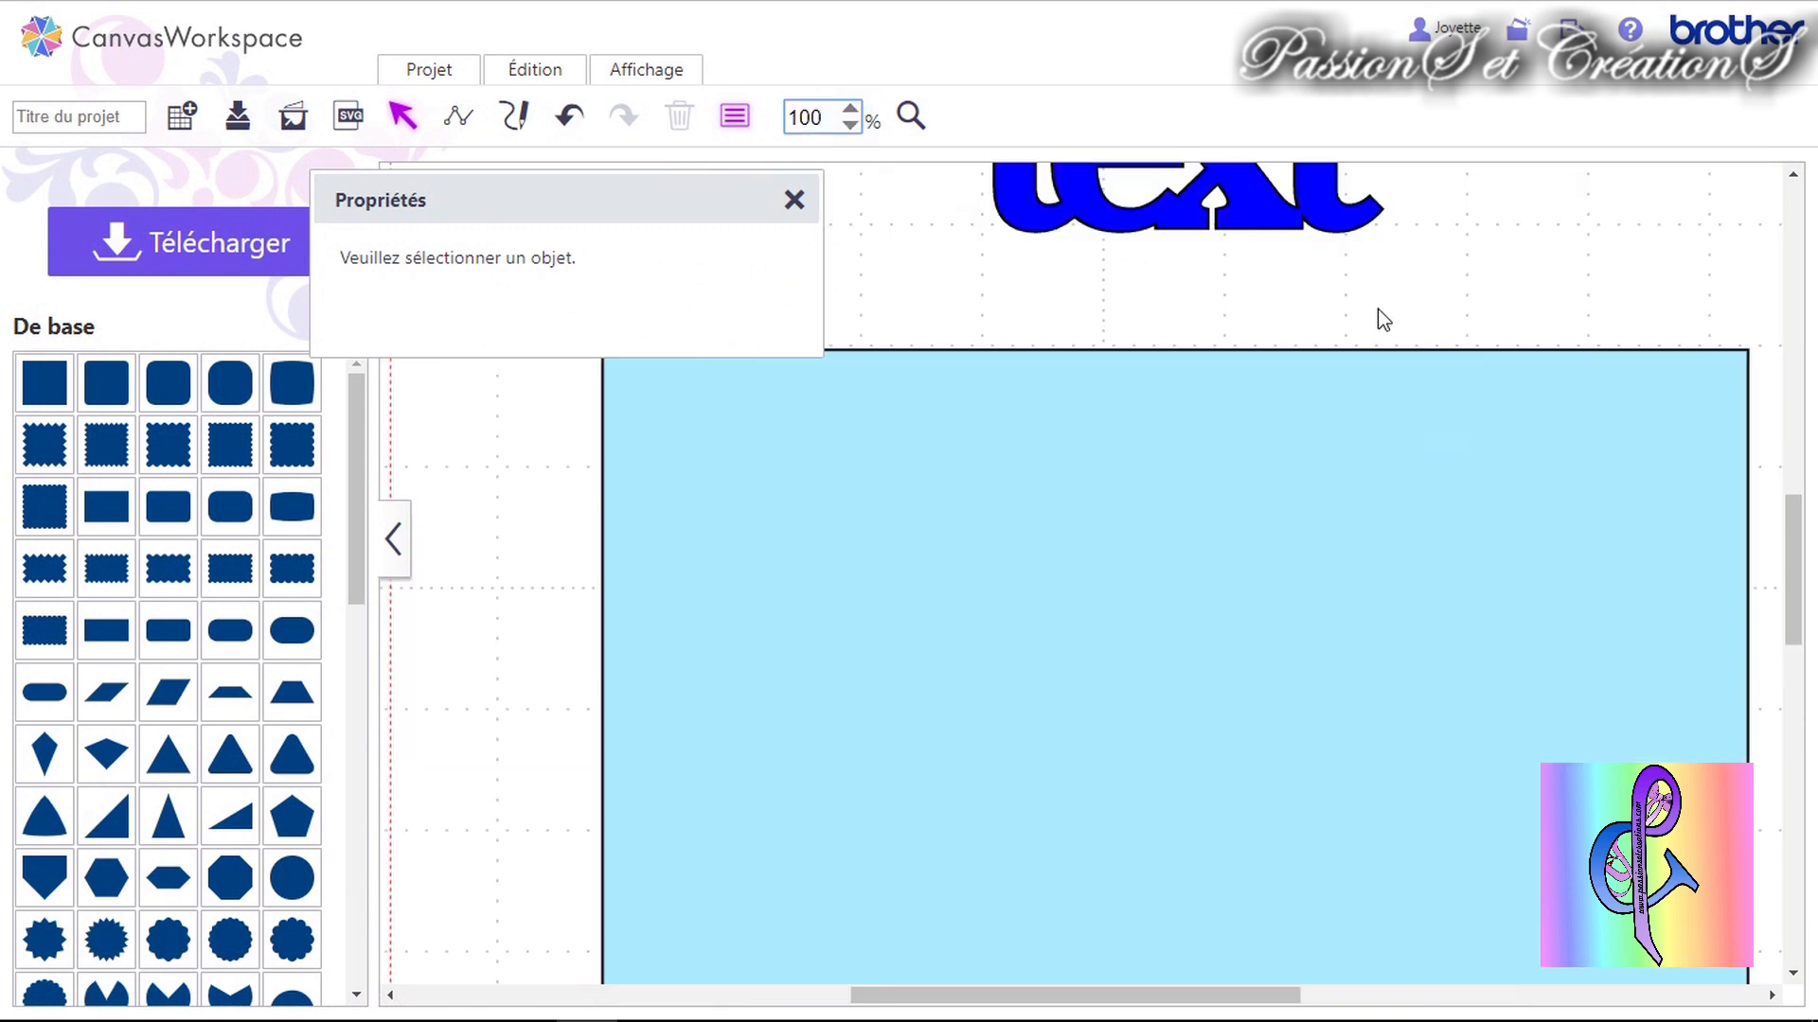
pyautogui.scroll(3, 1383, 320)
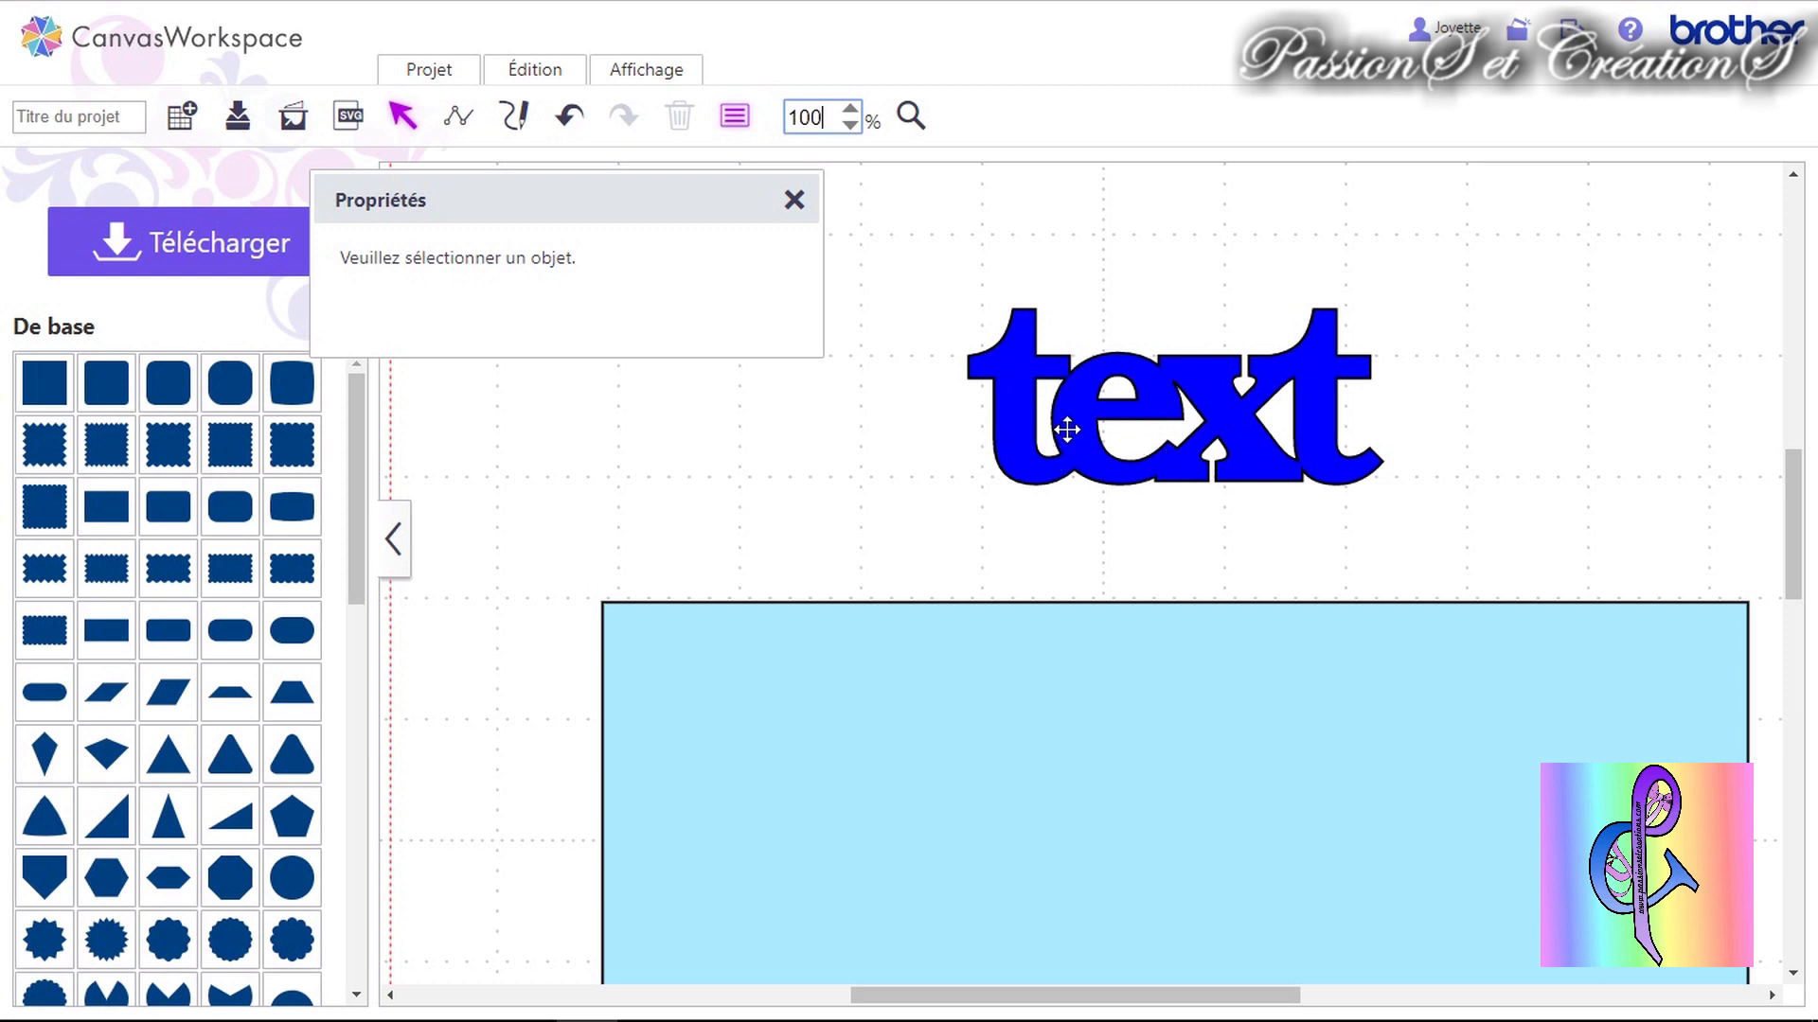
pyautogui.click(1147, 377)
pyautogui.moveTo(1167, 404); pyautogui.dragTo(1146, 406)
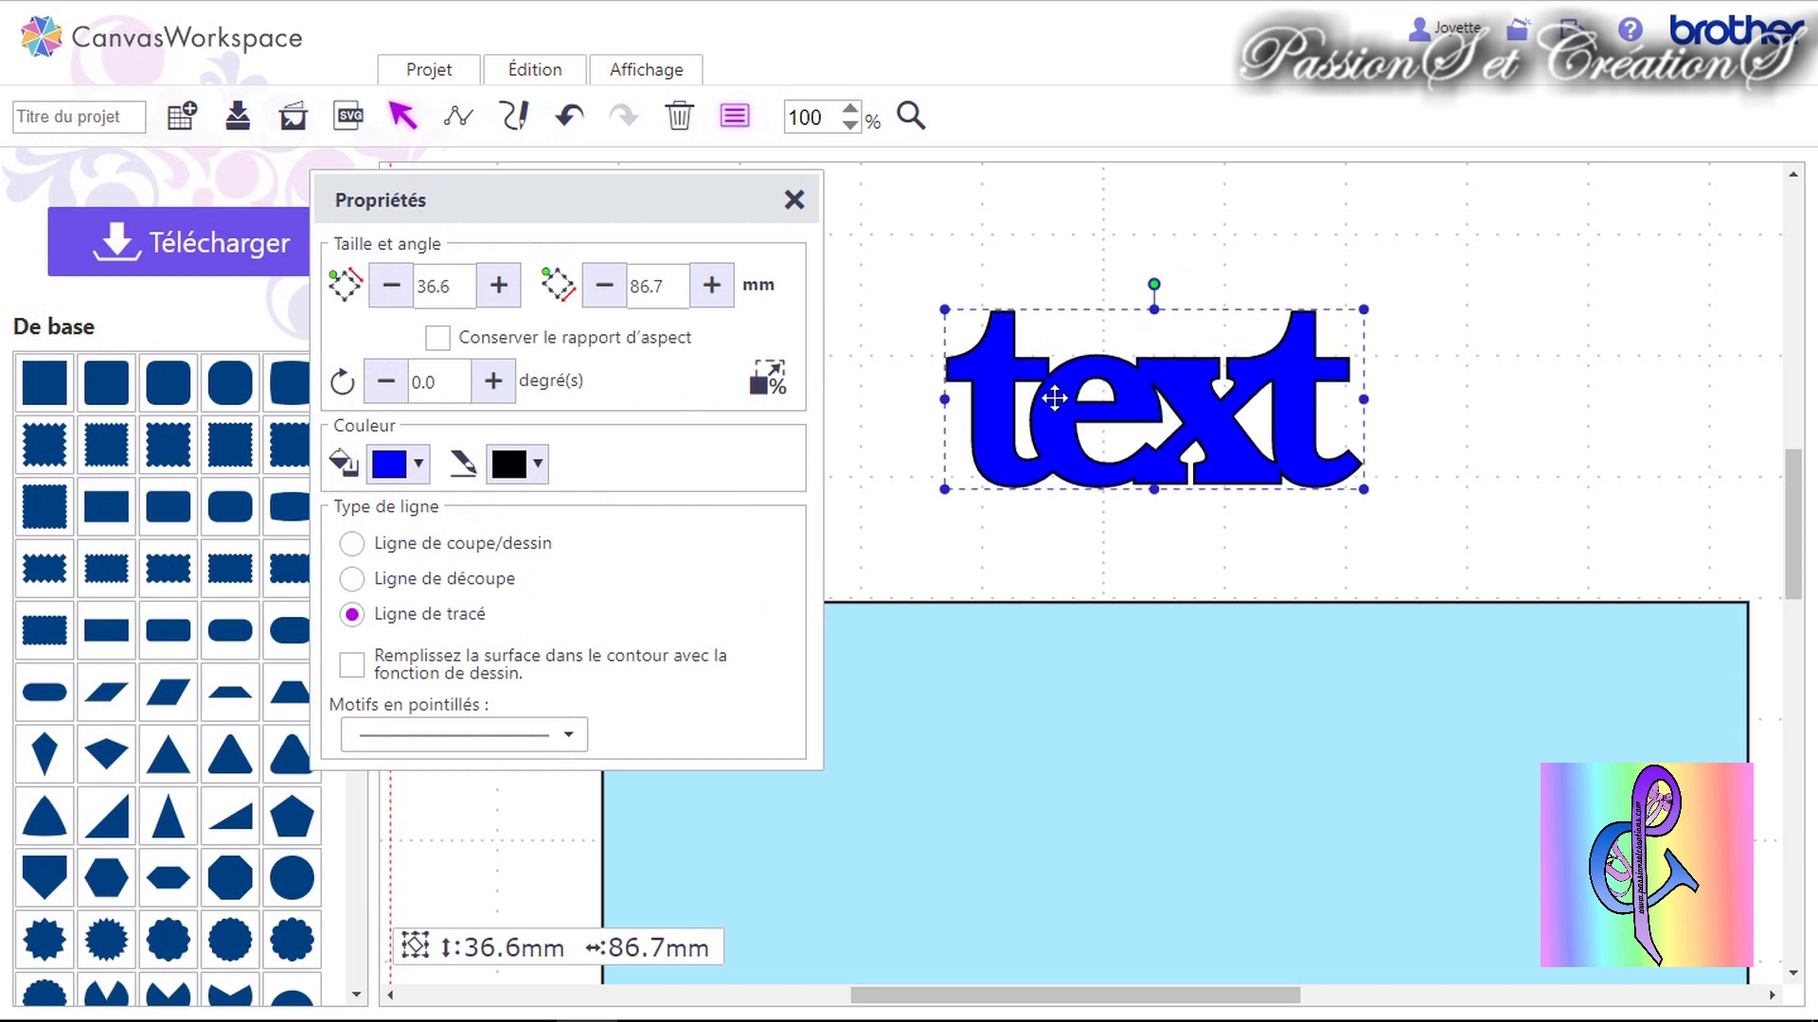
pyautogui.moveTo(1054, 392)
pyautogui.mouseDown()
pyautogui.moveTo(1055, 411)
pyautogui.moveTo(1049, 326)
pyautogui.moveTo(1046, 369)
pyautogui.mouseUp()
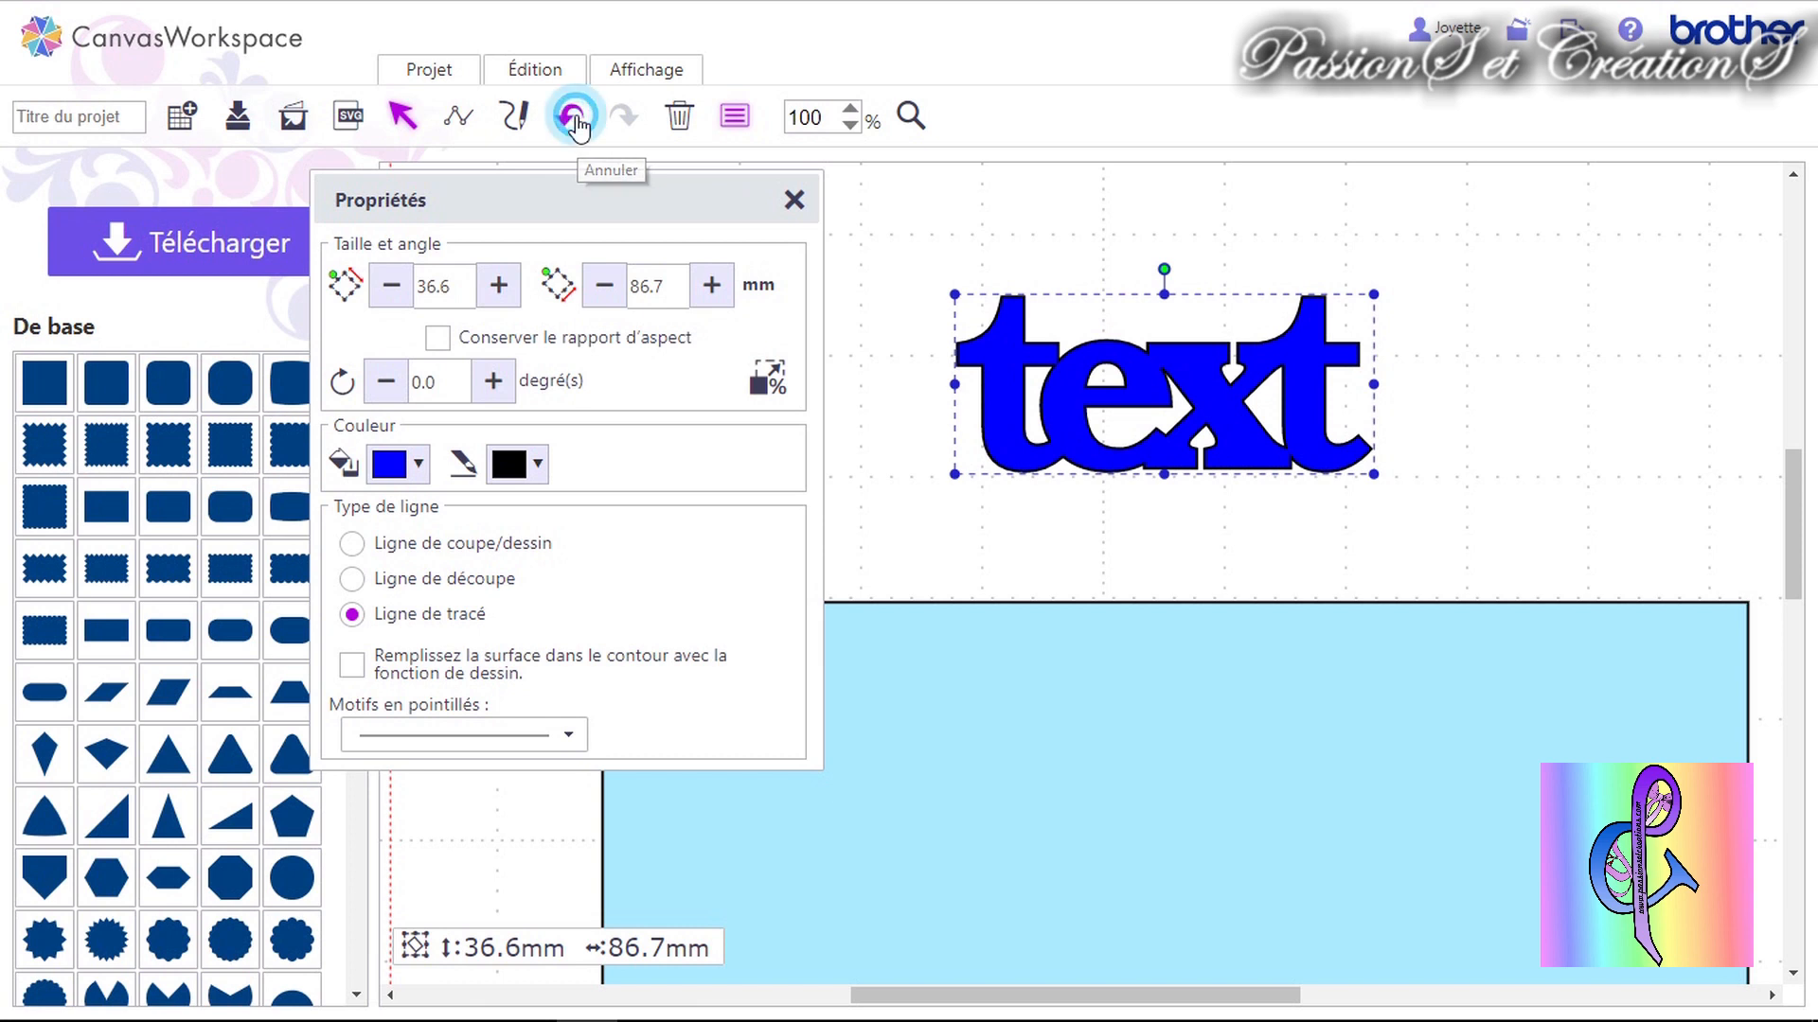
# Undo the last moves of the merged text and the merging of its letters.
pyautogui.click(577, 124)
pyautogui.click(576, 123)
pyautogui.click(576, 123)
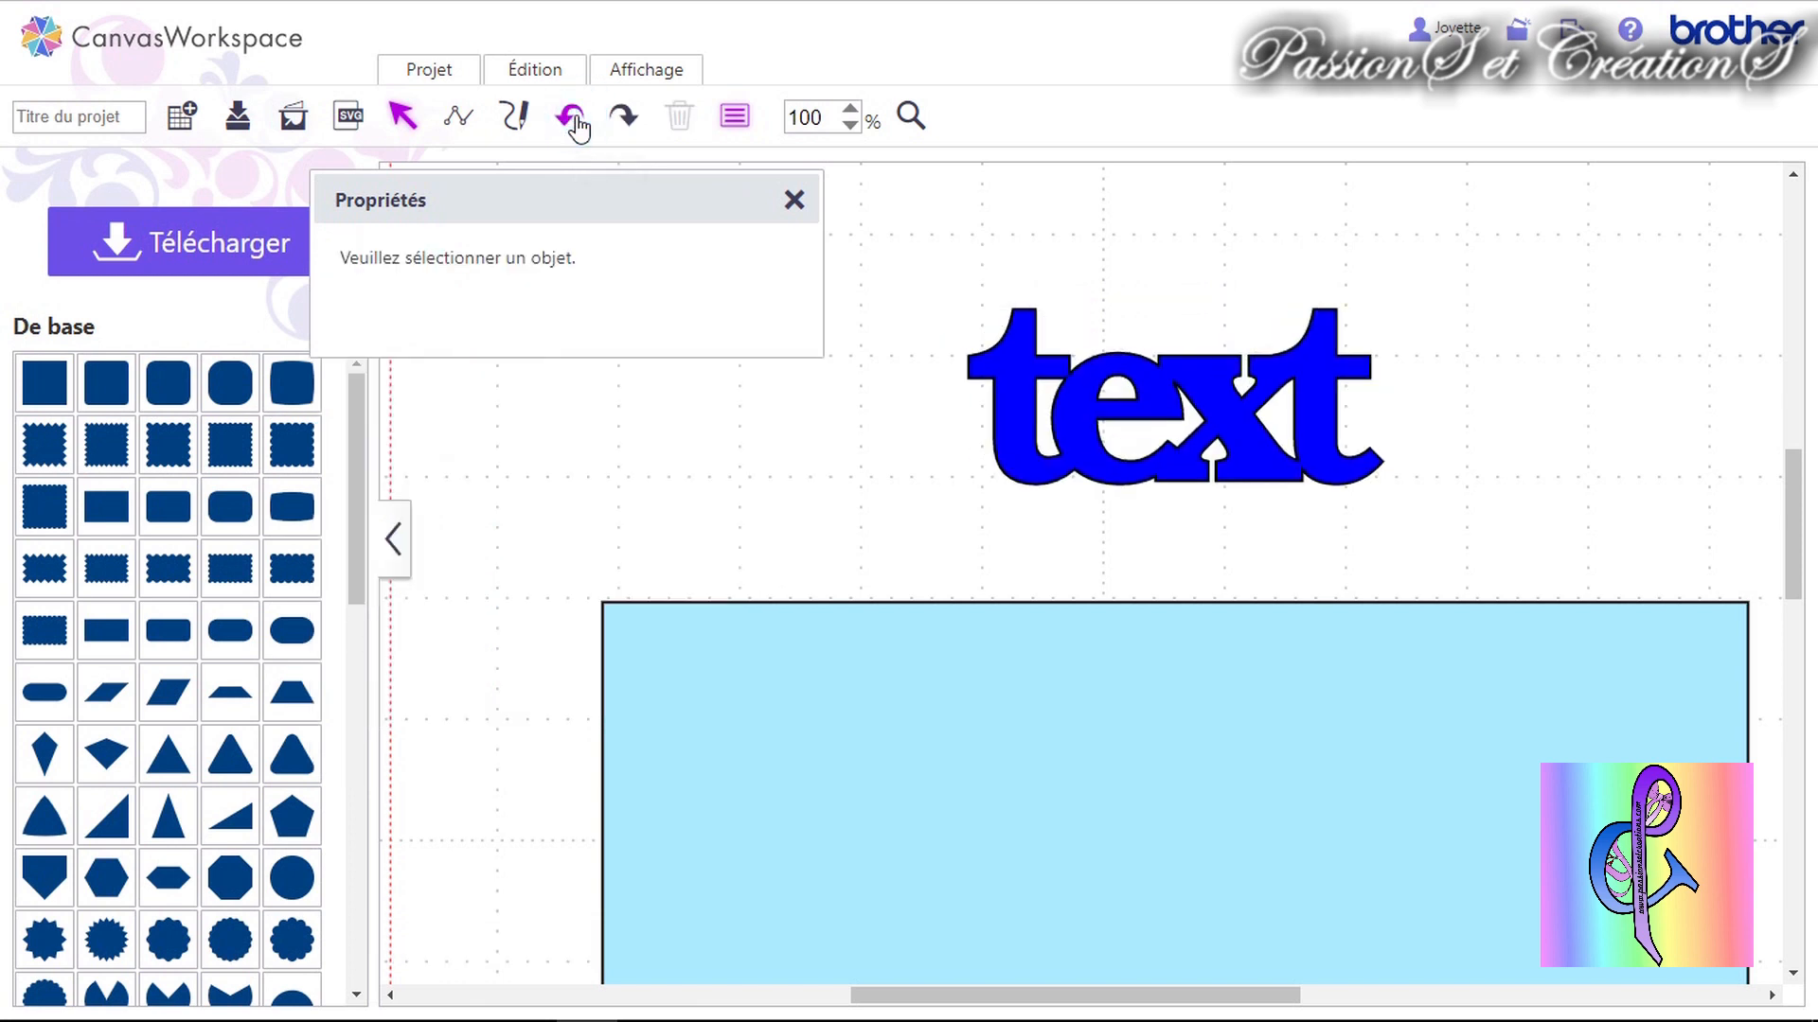
pyautogui.click(577, 123)
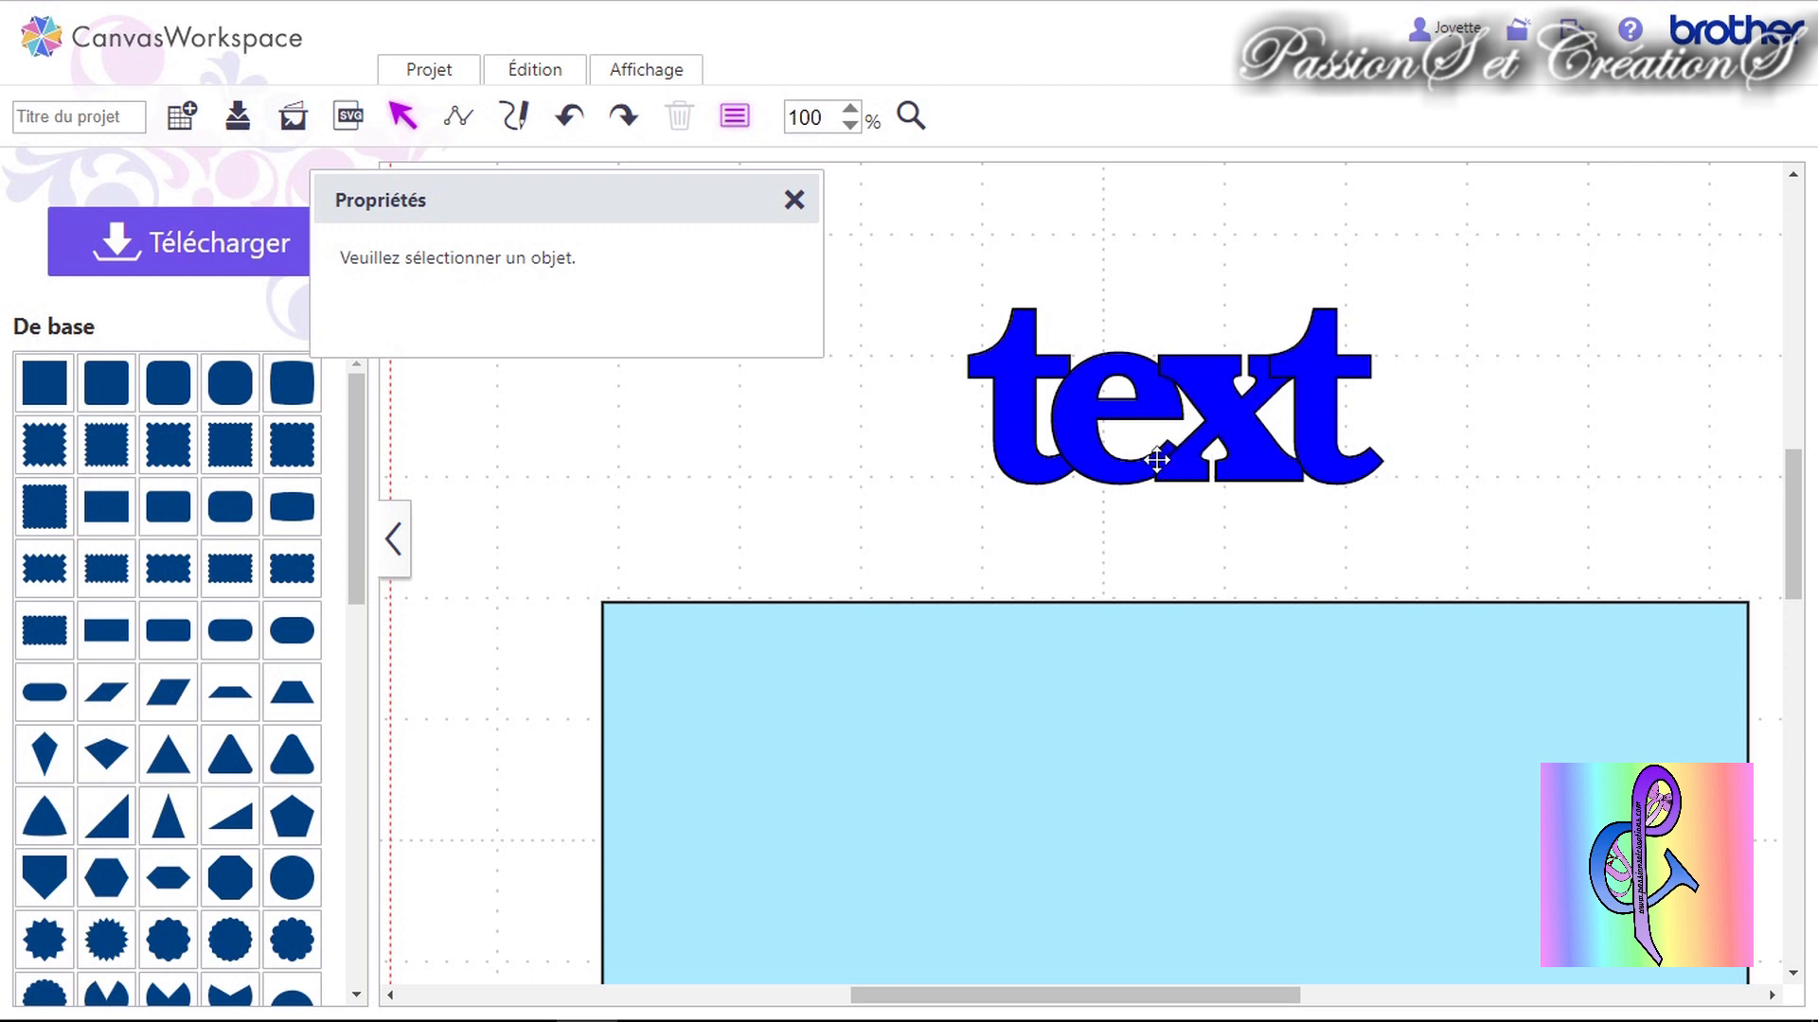
# Set the zoom back to 50% and close the object properties.
pyautogui.click(850, 124)
pyautogui.scroll(-2, 1007, 374)
pyautogui.moveTo(799, 203)
pyautogui.mouseDown()
pyautogui.moveTo(728, 207)
pyautogui.moveTo(820, 197)
pyautogui.mouseUp()
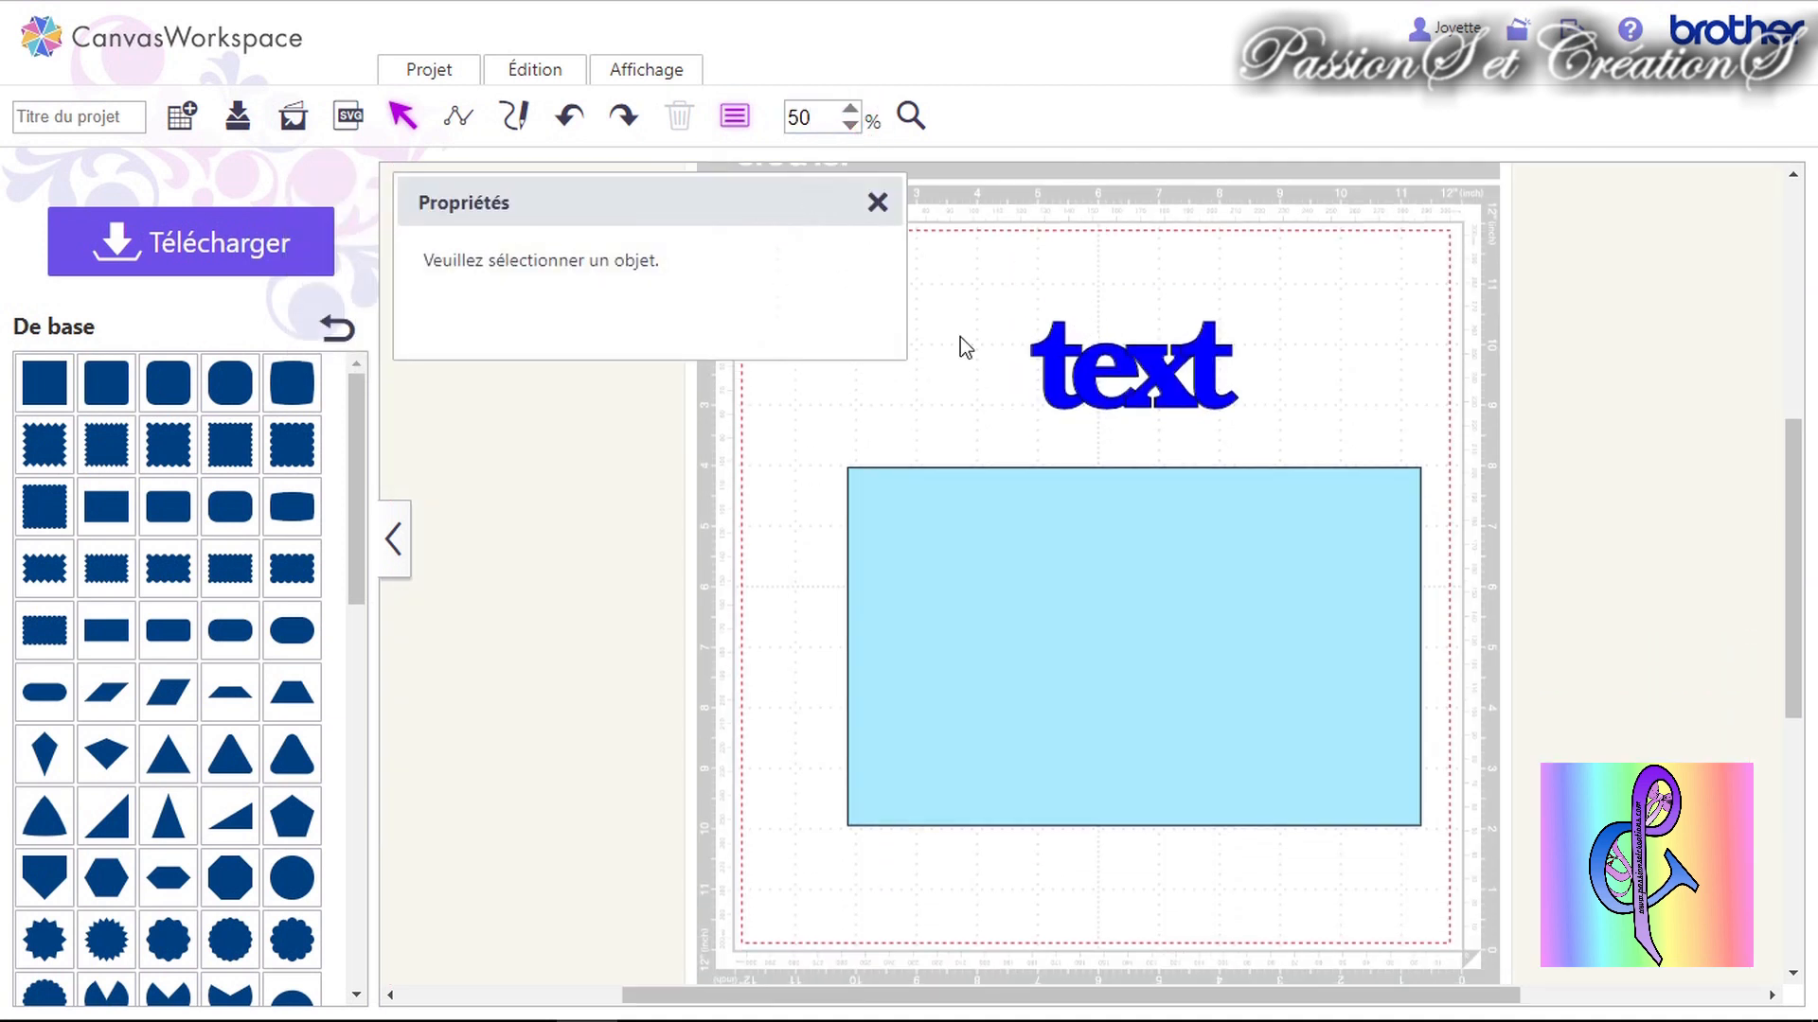
pyautogui.click(883, 202)
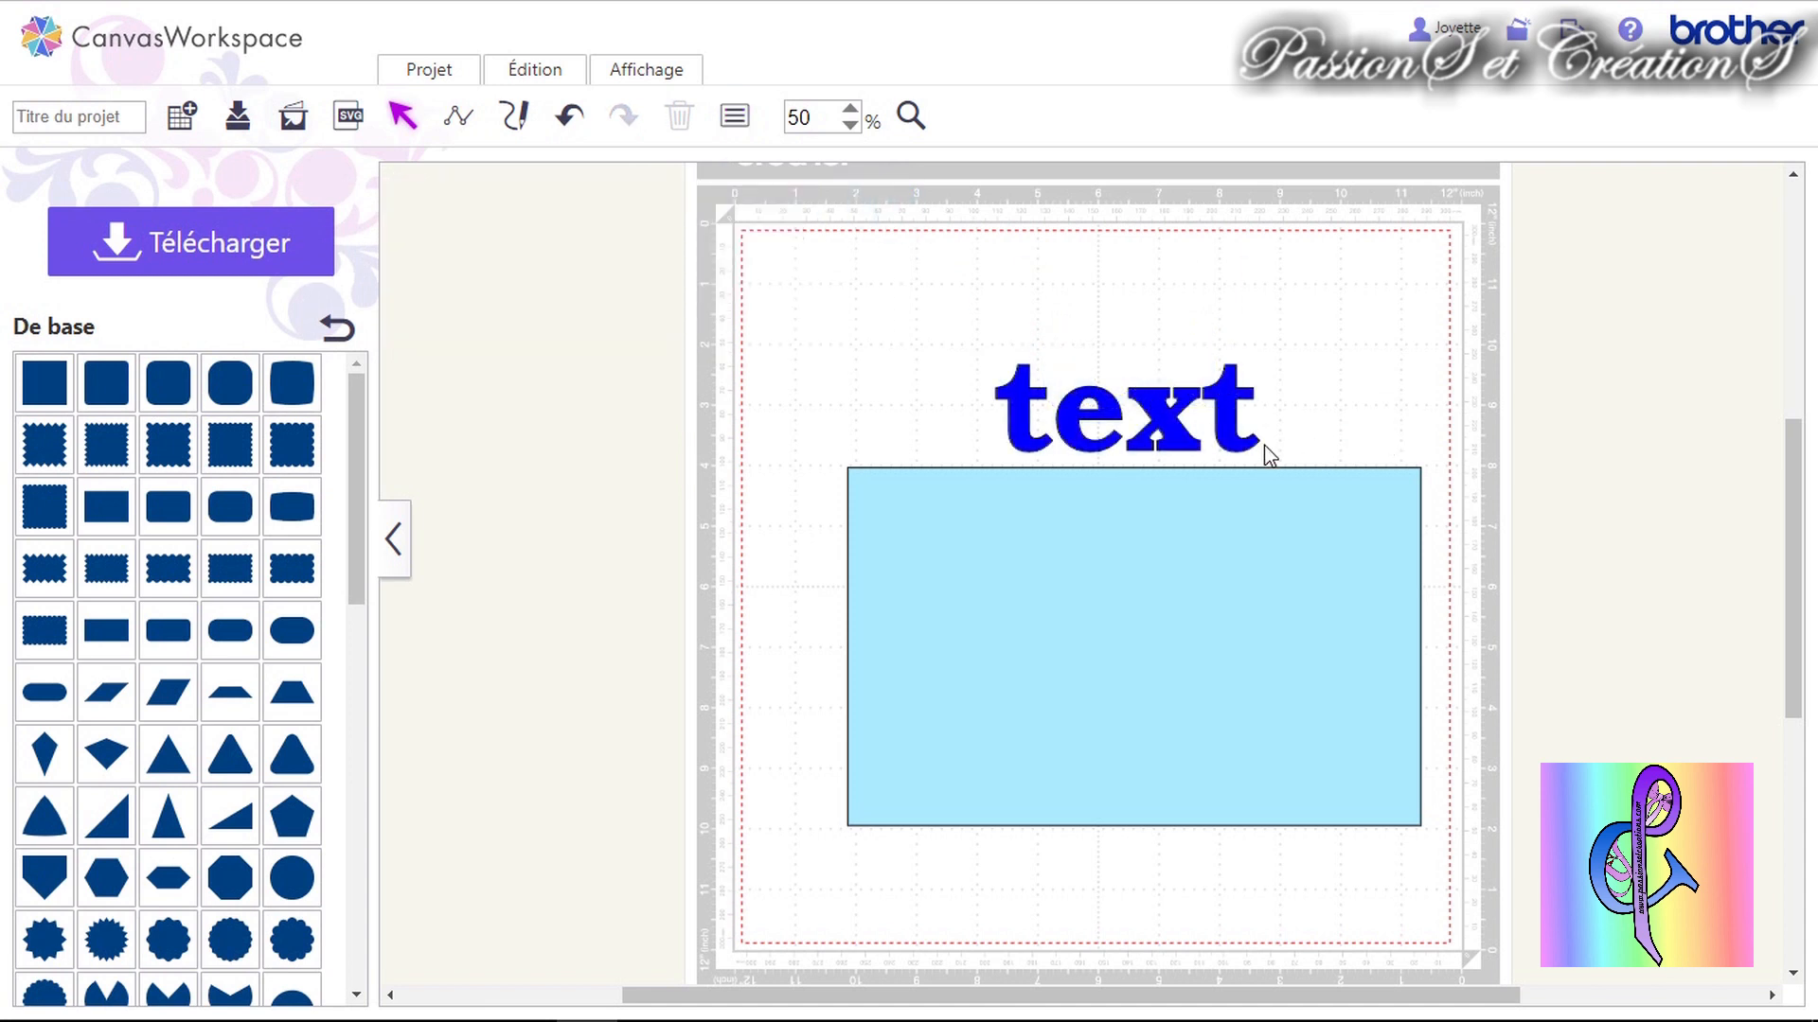
# Move the text to the mat's upper right area and shift the rectangle slightly up and left.
pyautogui.moveTo(1159, 419); pyautogui.dragTo(1327, 373)
pyautogui.moveTo(1256, 629); pyautogui.dragTo(1217, 609)
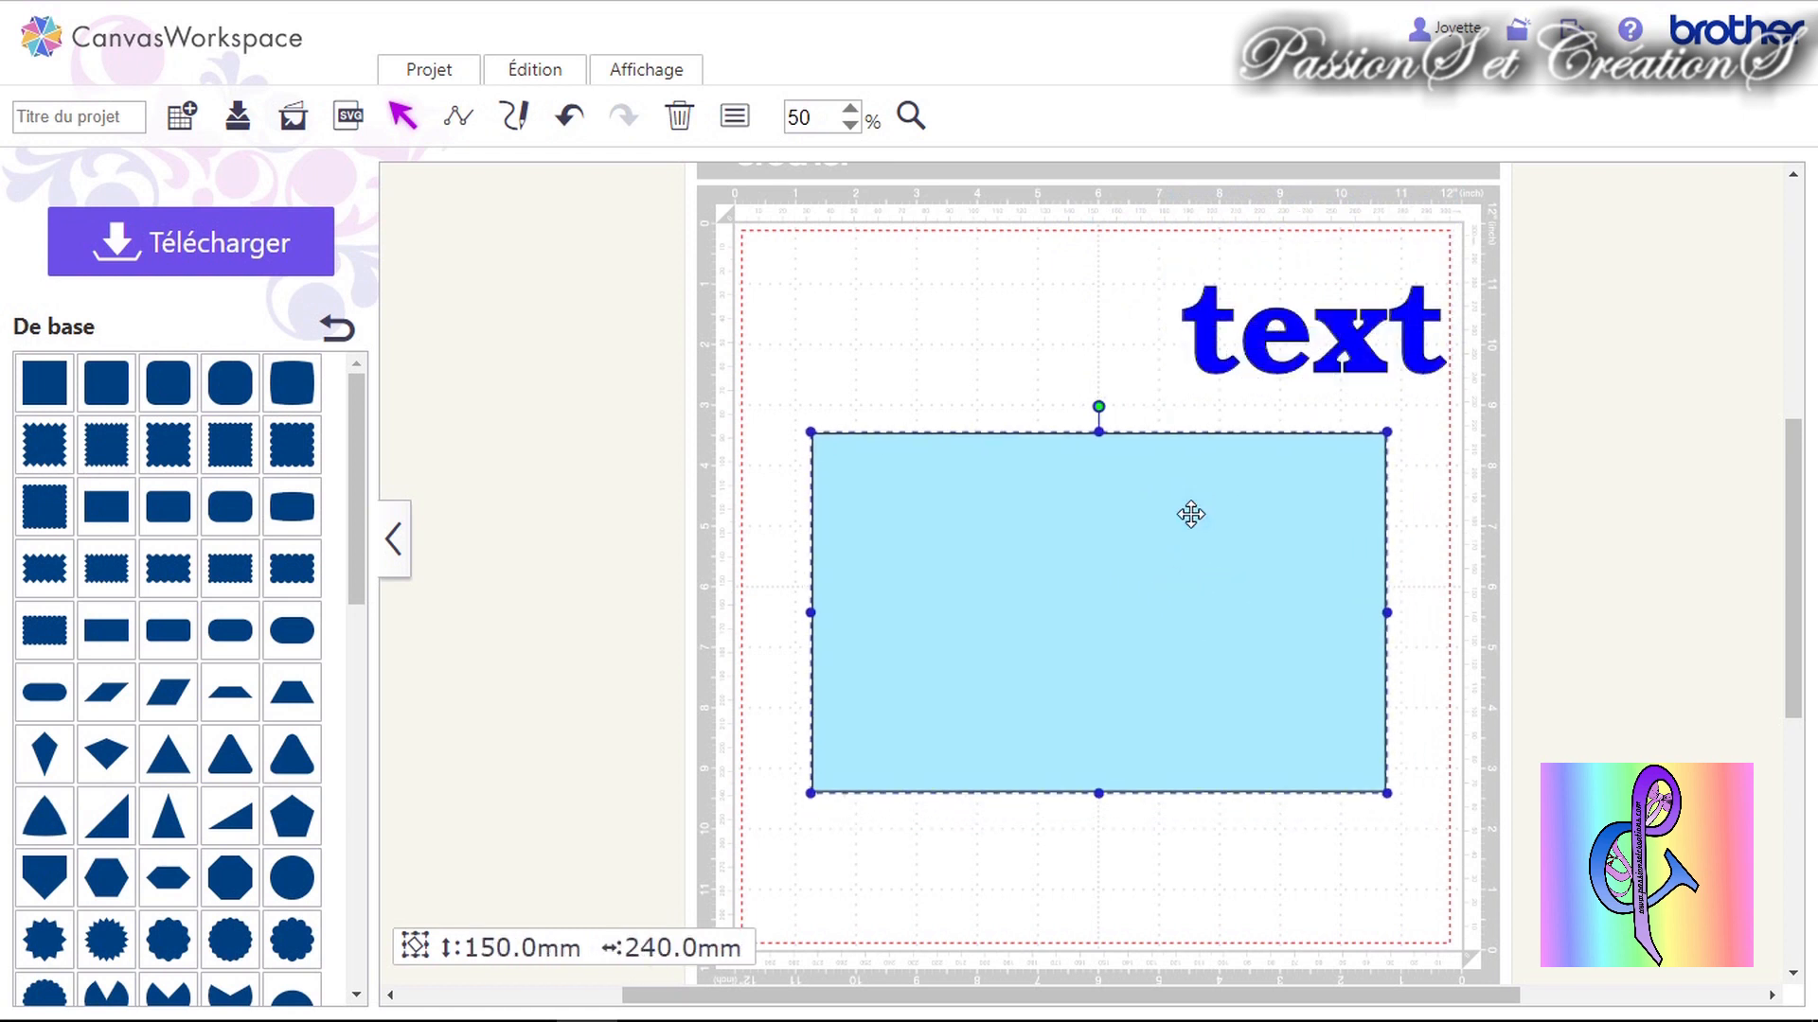
# Draw a closed straight-sided polygon about 78 mm wide and 29 mm high above the rectangle, and delete it.
pyautogui.click(464, 121)
pyautogui.click(923, 351)
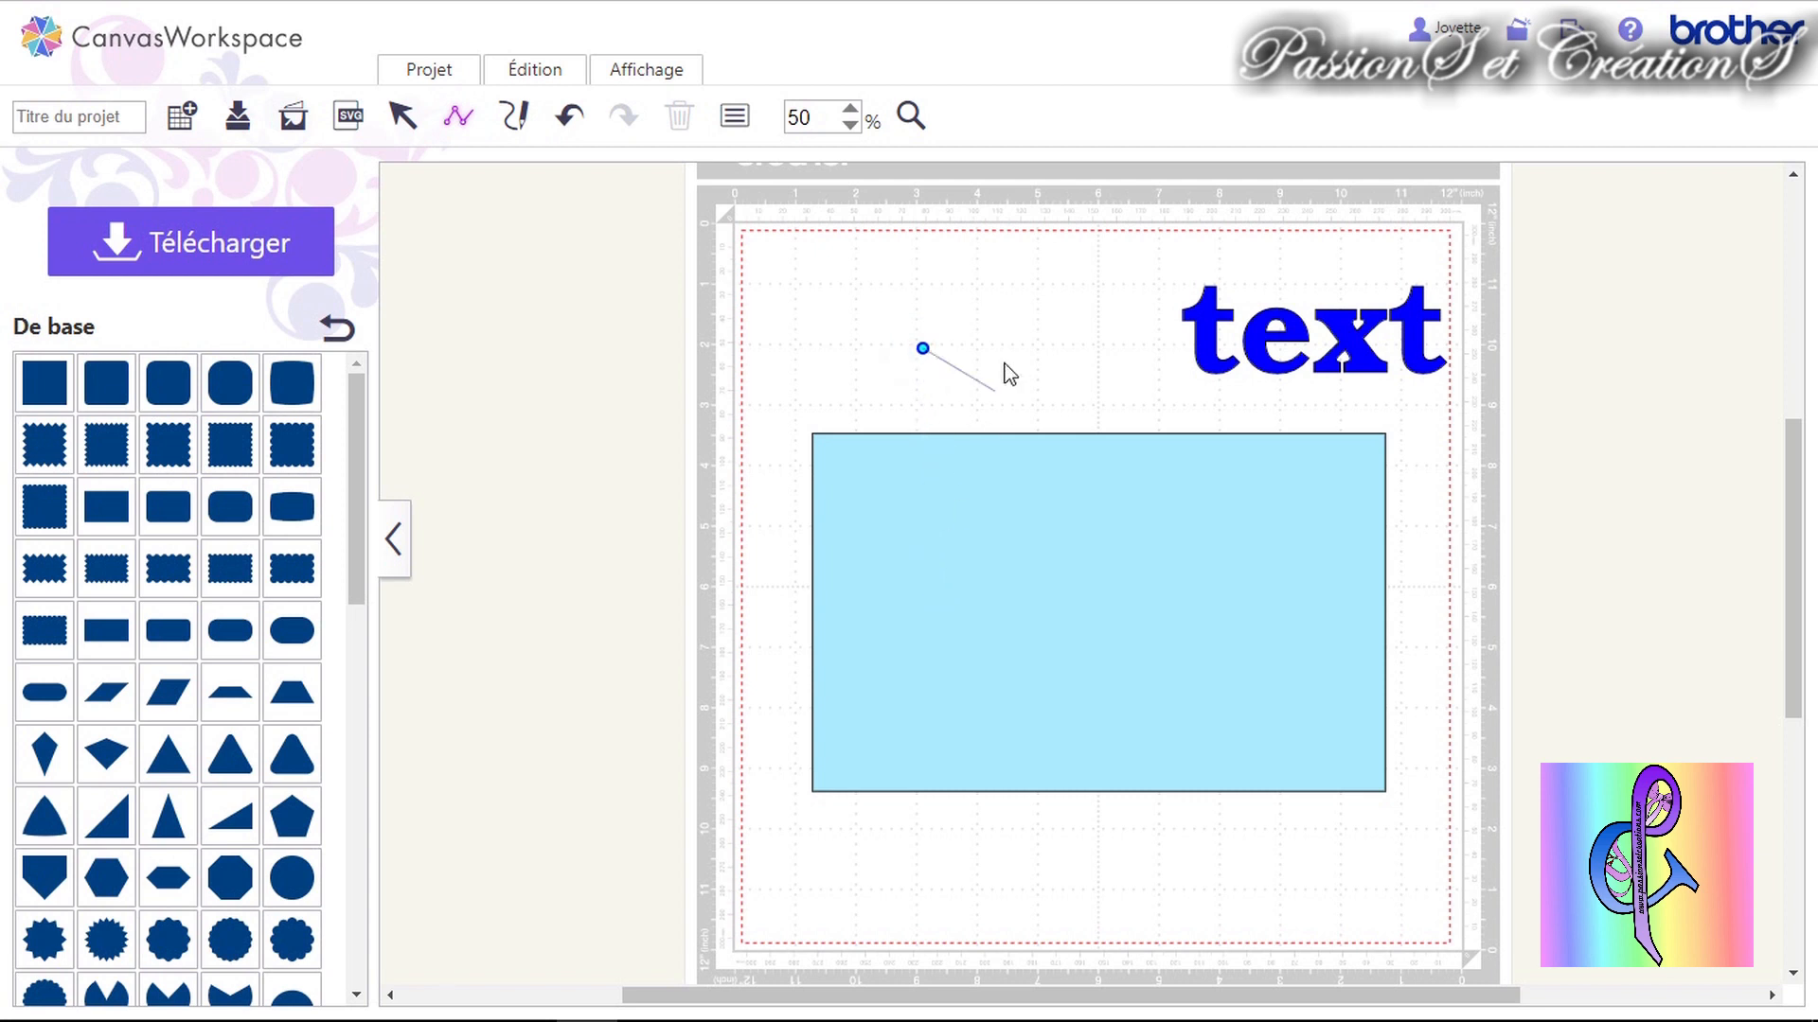
pyautogui.click(1031, 349)
pyautogui.click(1057, 379)
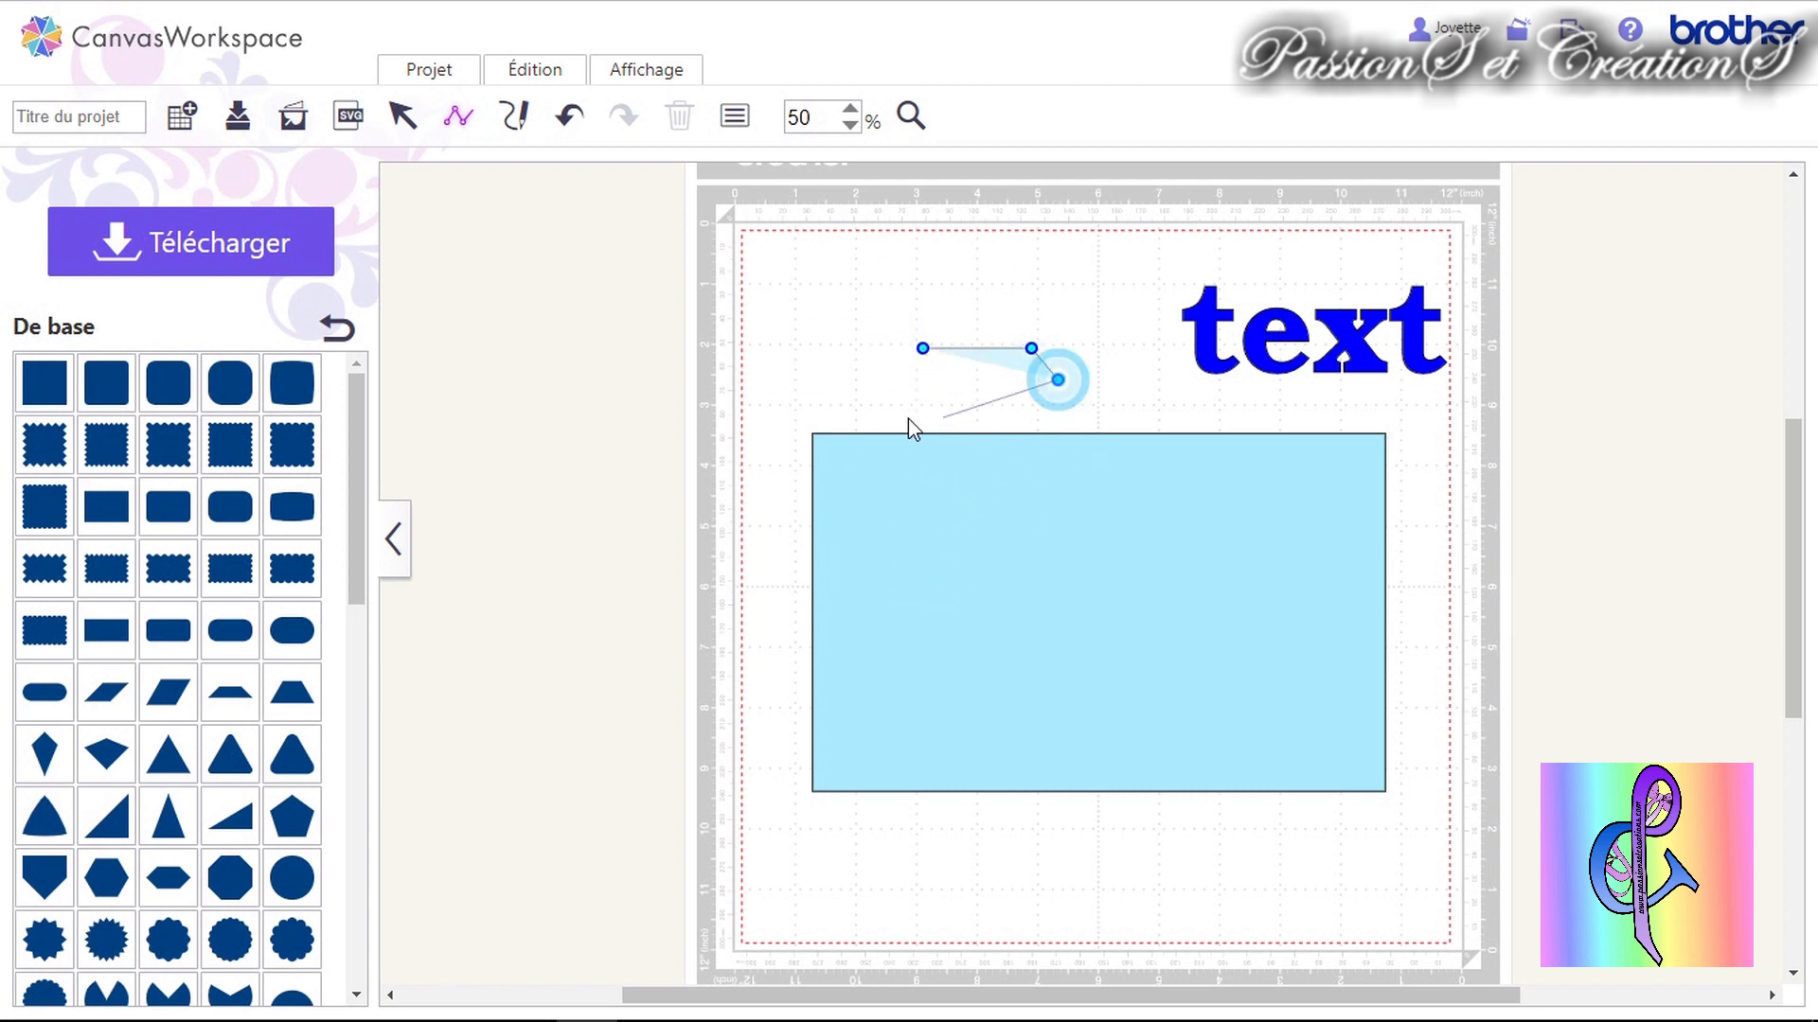
pyautogui.click(900, 418)
pyautogui.click(871, 351)
pyautogui.click(922, 349)
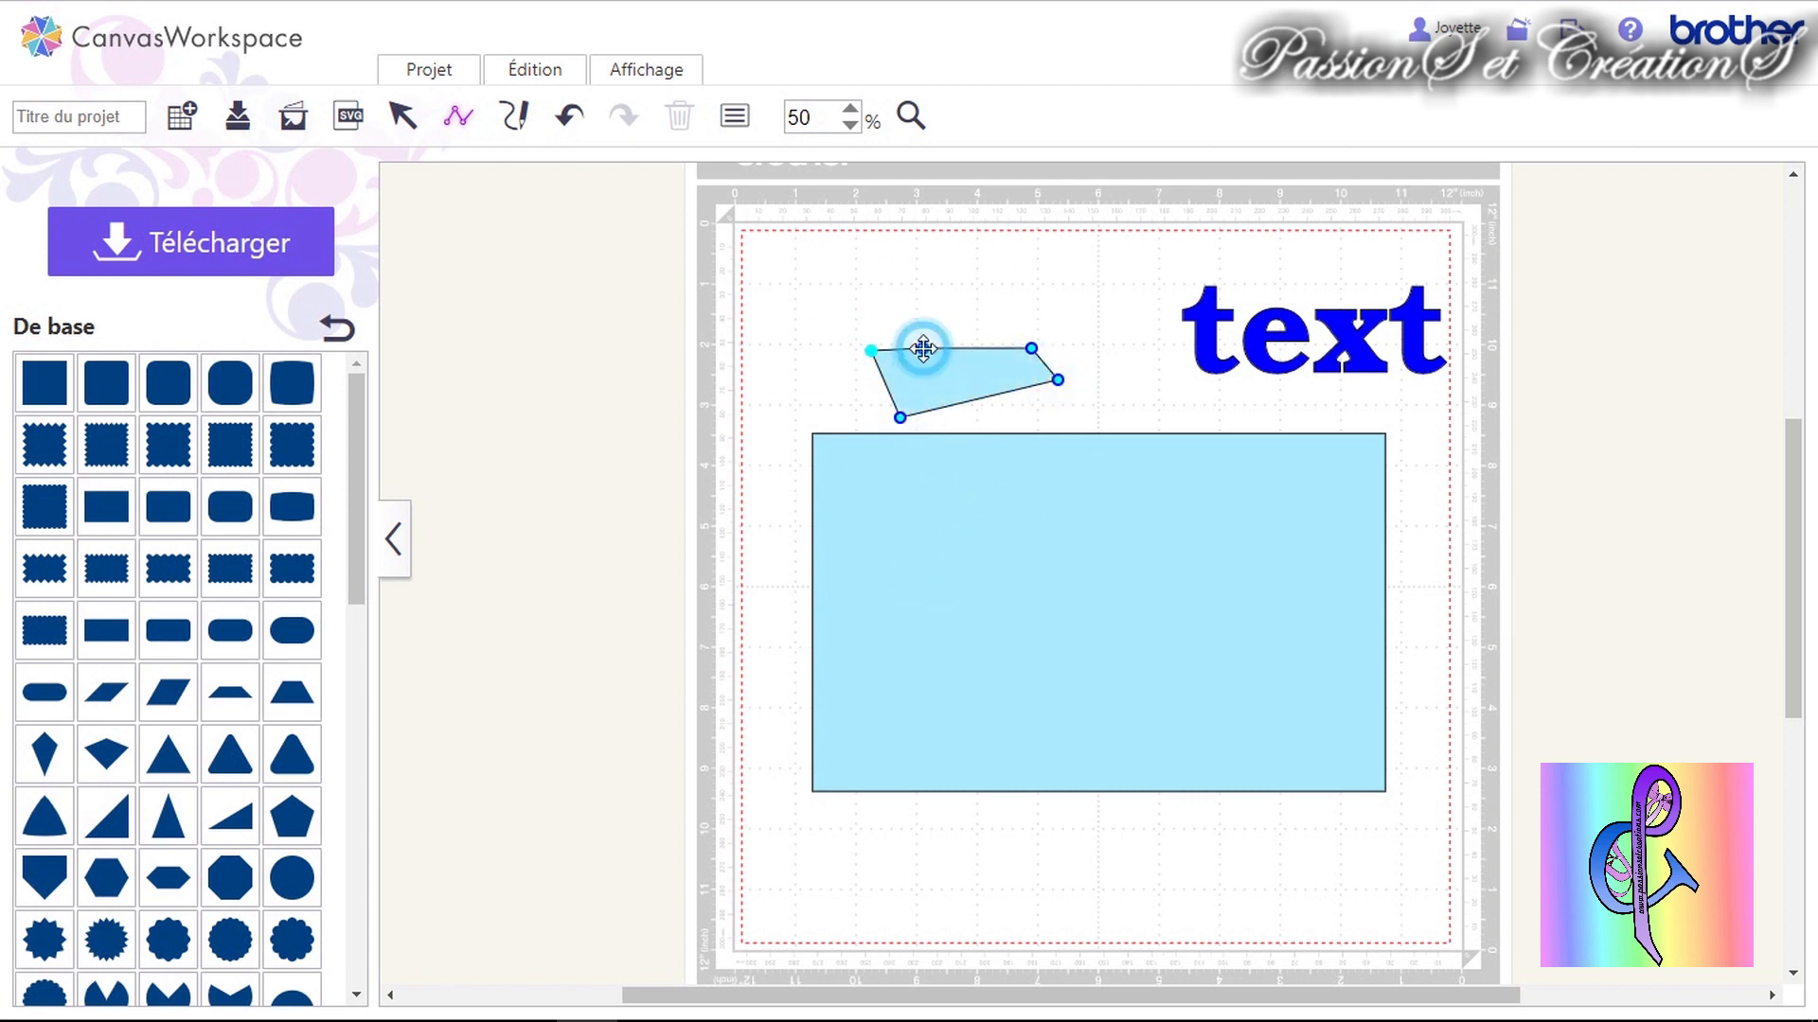
pyautogui.moveTo(994, 373); pyautogui.dragTo(1036, 305)
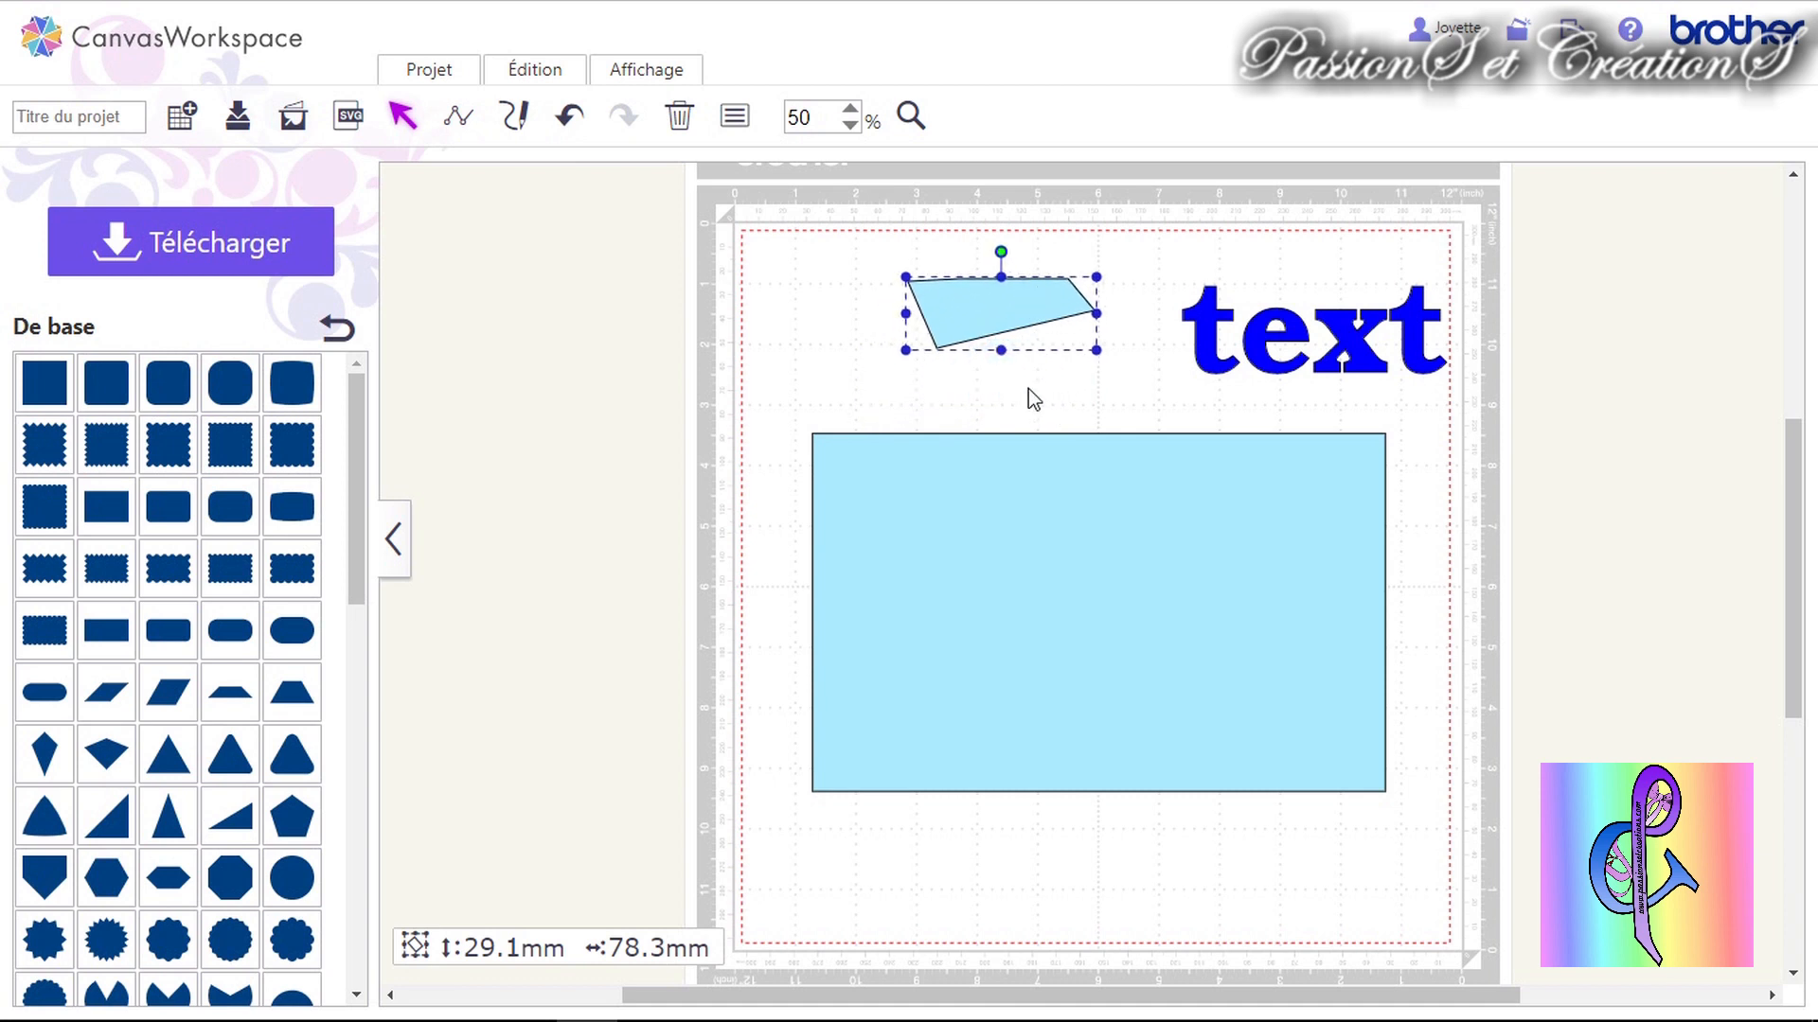
pyautogui.press('Delete')
# Draw a roughly circular freehand loop above the rectangle's left part and delete it.
pyautogui.click(514, 115)
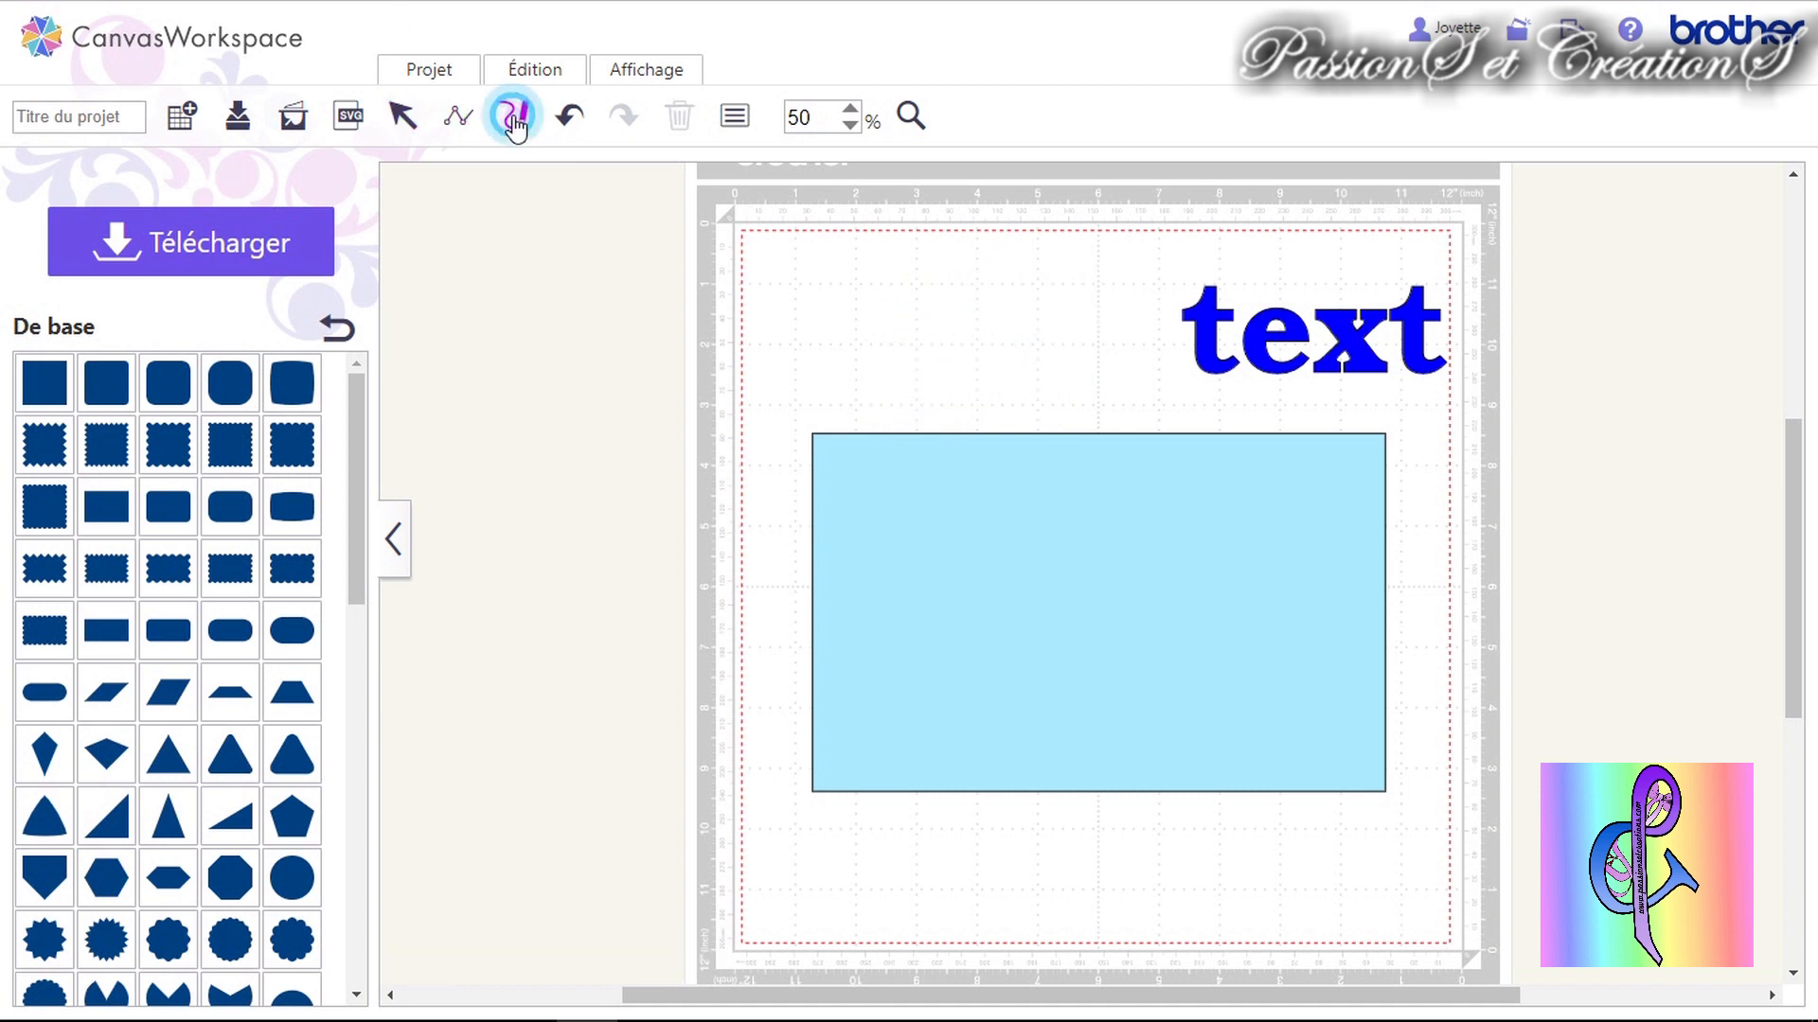
pyautogui.moveTo(856, 351)
pyautogui.mouseDown()
pyautogui.moveTo(820, 311)
pyautogui.moveTo(847, 265)
pyautogui.moveTo(916, 287)
pyautogui.moveTo(927, 321)
pyautogui.moveTo(914, 351)
pyautogui.moveTo(855, 358)
pyautogui.moveTo(846, 345)
pyautogui.moveTo(964, 330)
pyautogui.mouseUp()
pyautogui.press('Delete')
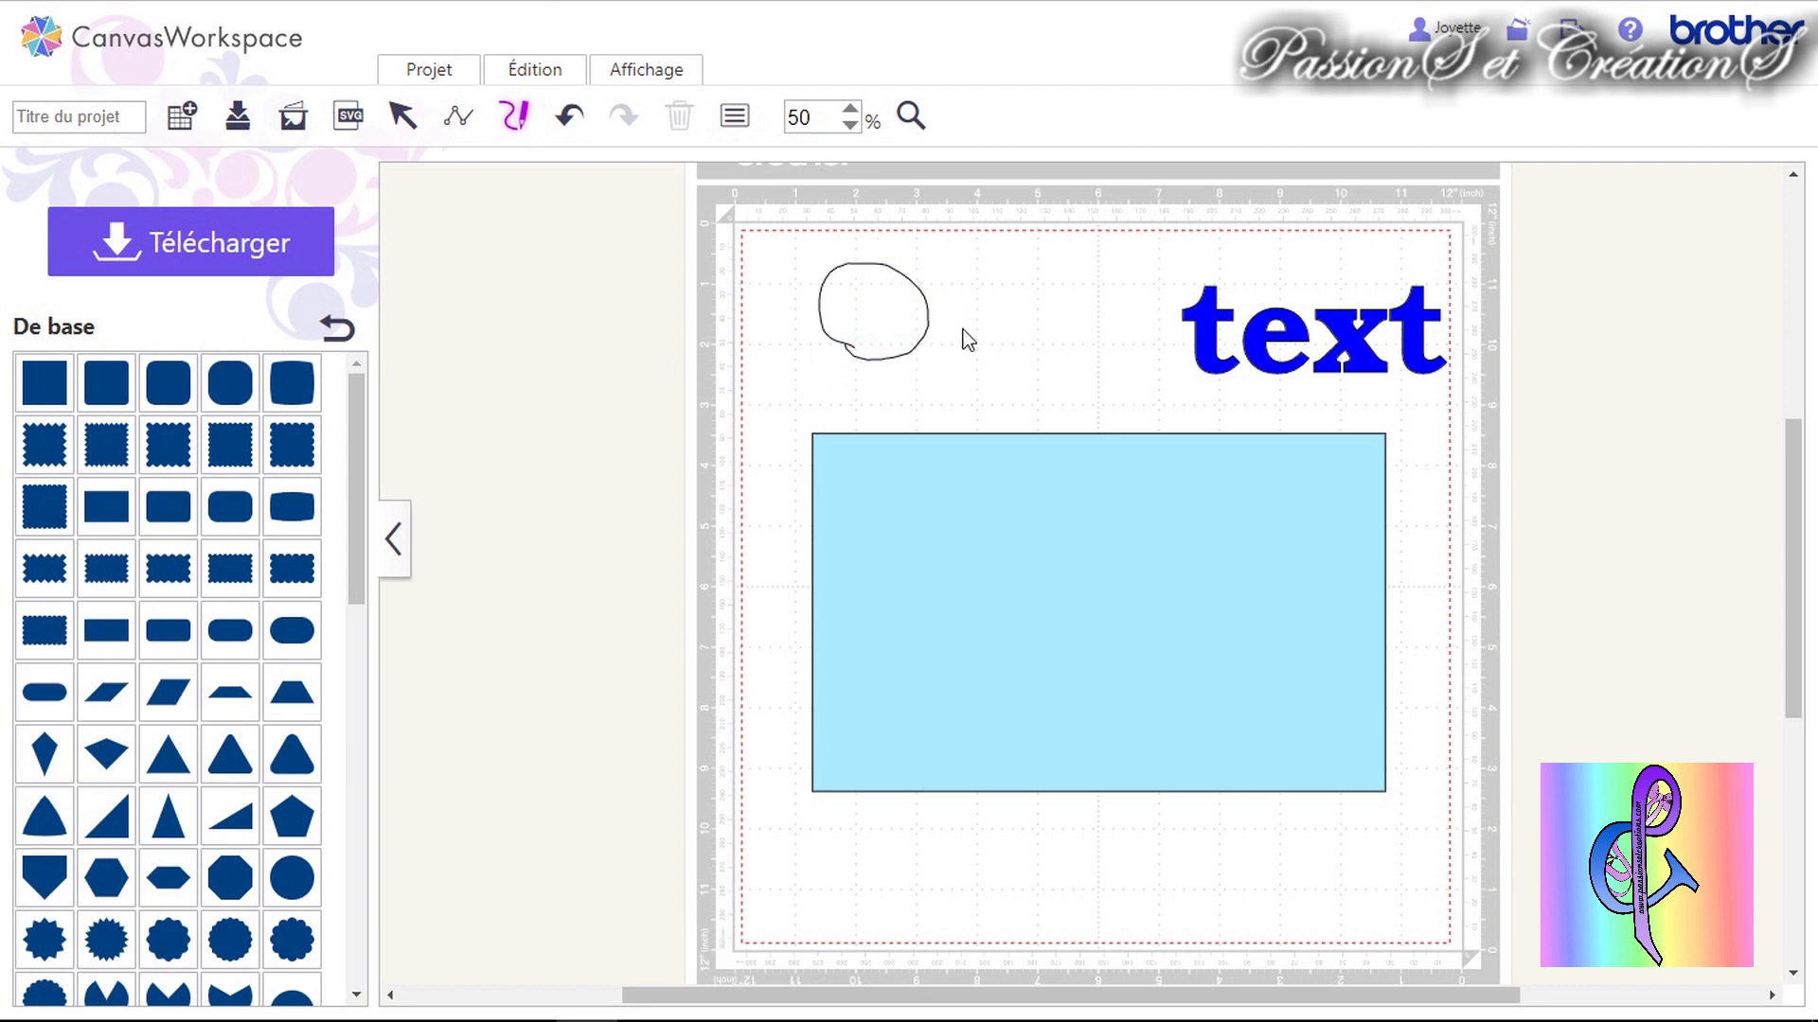
pyautogui.click(402, 115)
pyautogui.click(894, 291)
pyautogui.press('Delete')
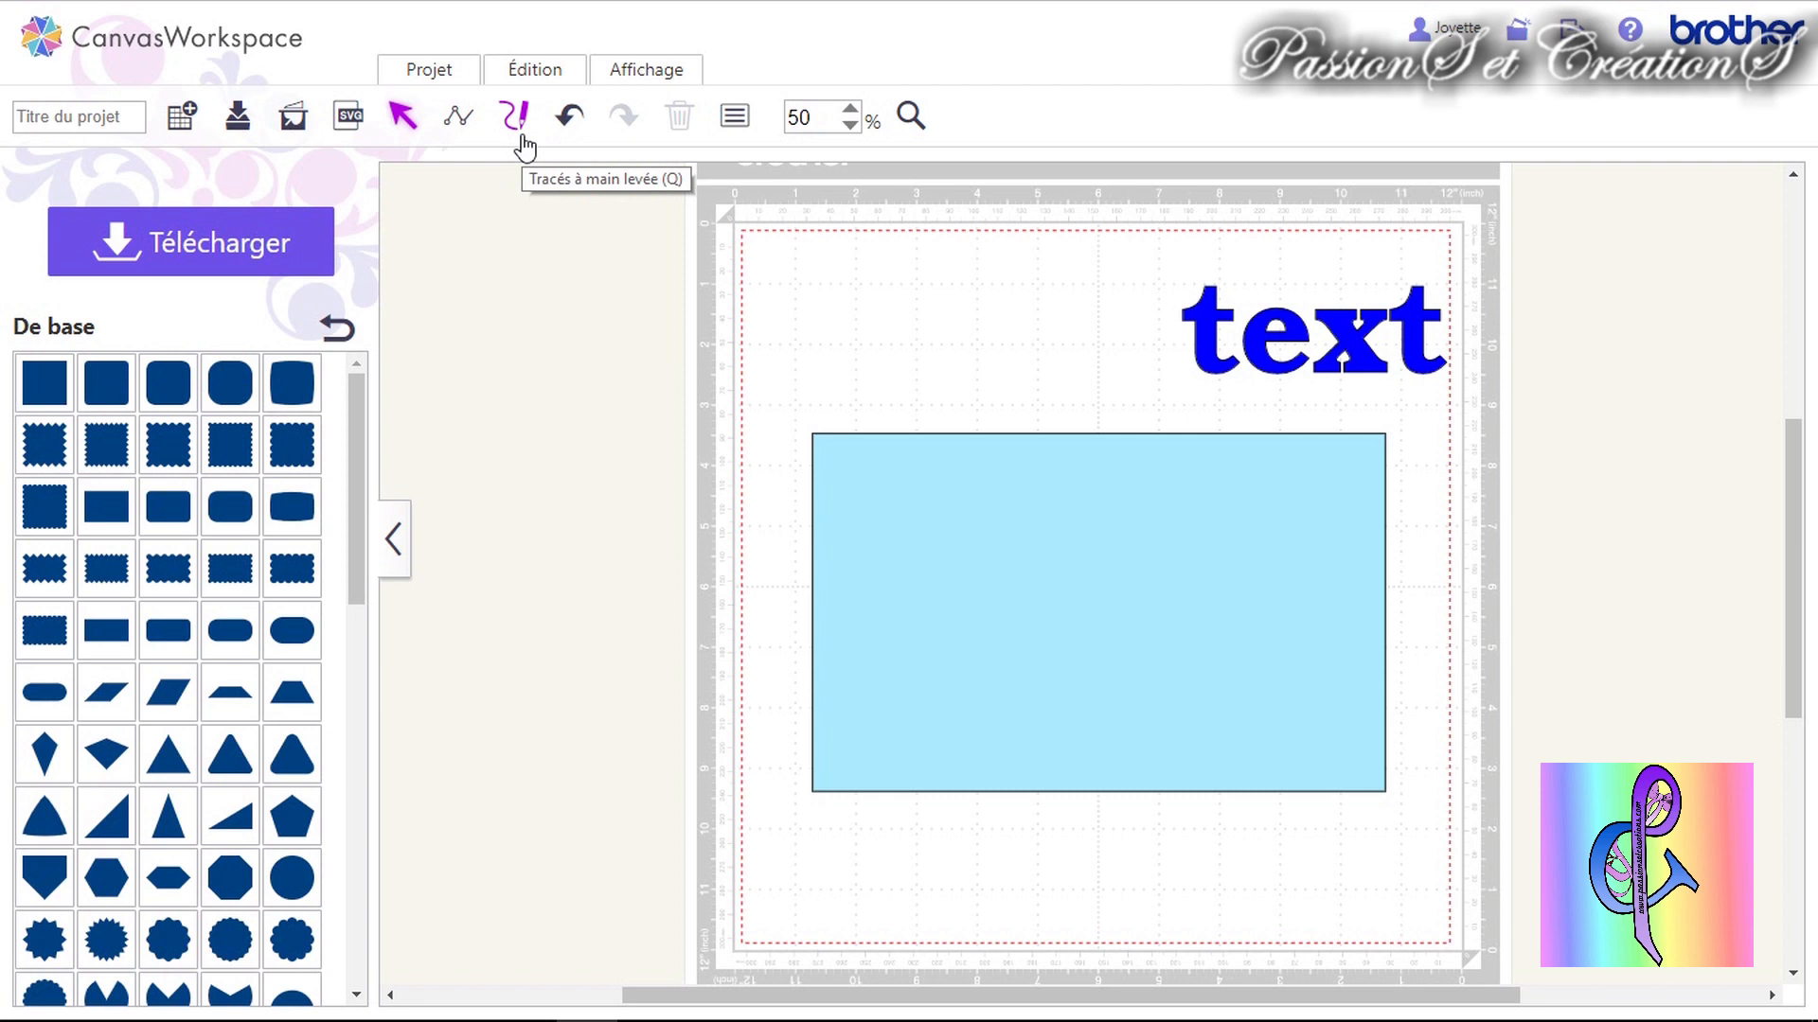
# Move the rectangle to the mat's lower left area and place the text inside it.
pyautogui.moveTo(1057, 604); pyautogui.dragTo(1001, 744)
pyautogui.moveTo(1344, 354); pyautogui.dragTo(1057, 778)
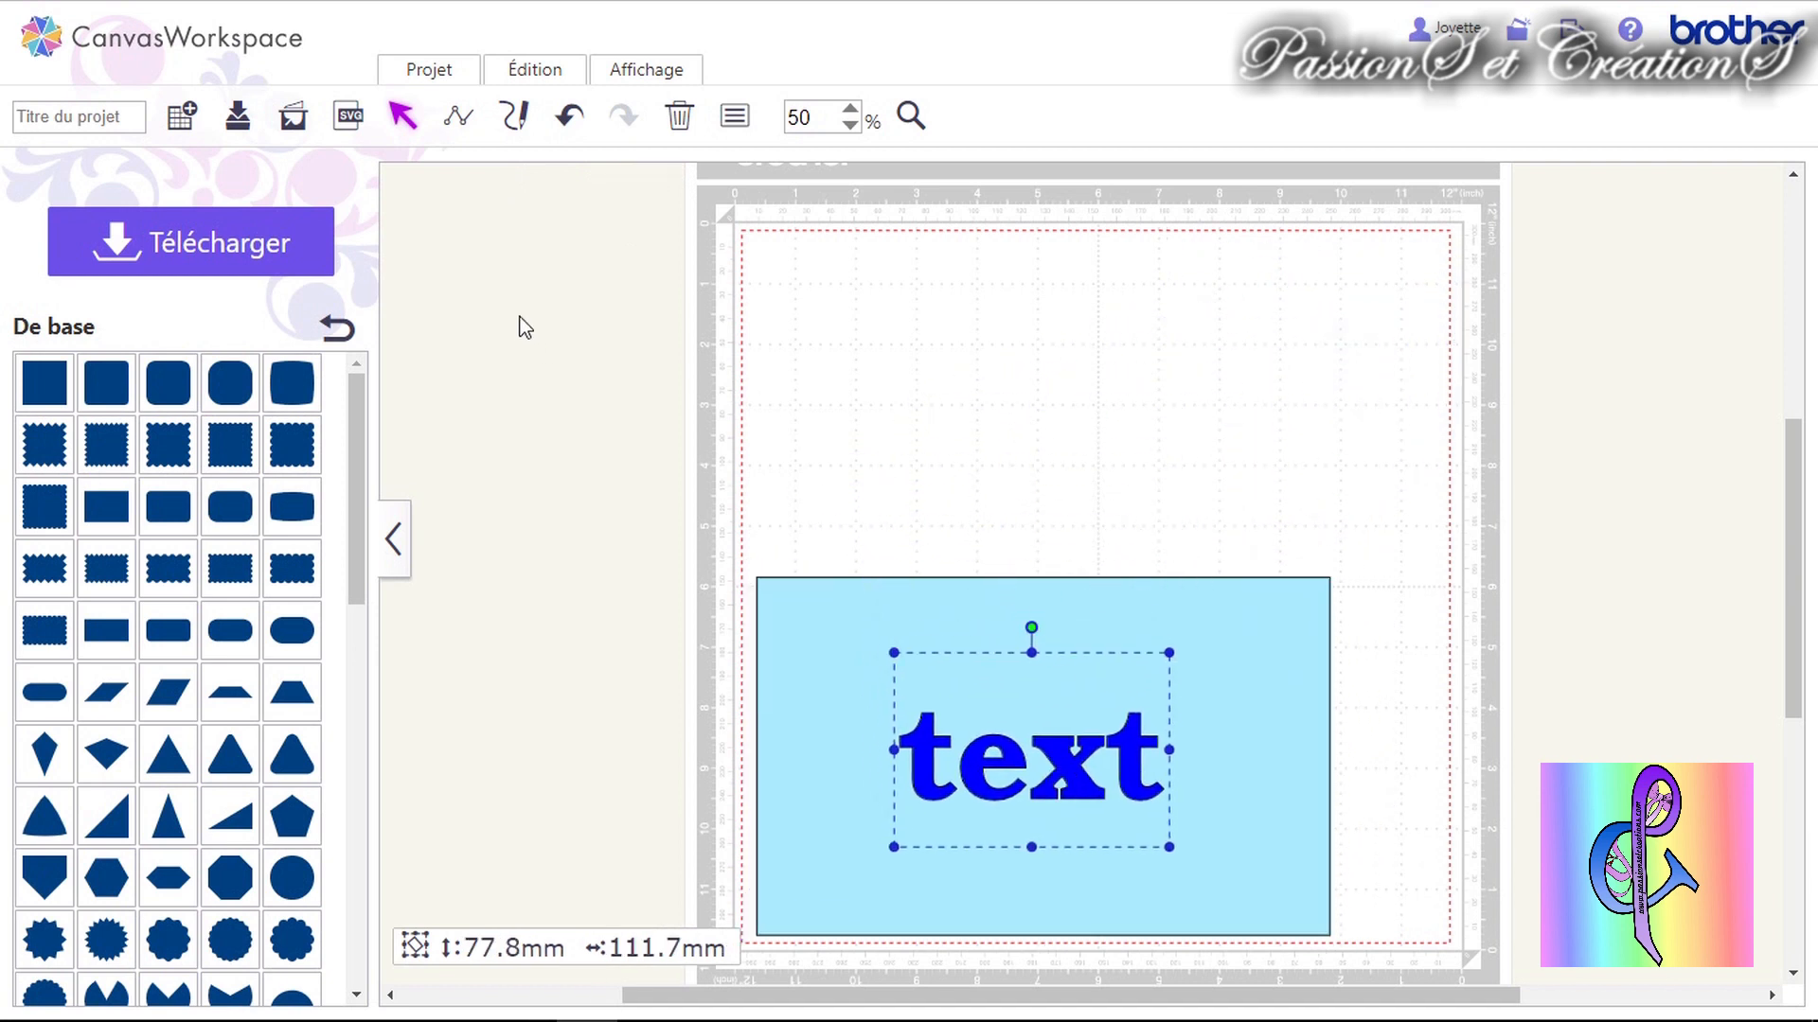
# Sketch an irregular open freehand curve in the empty area above the rectangle and undo it.
pyautogui.click(515, 115)
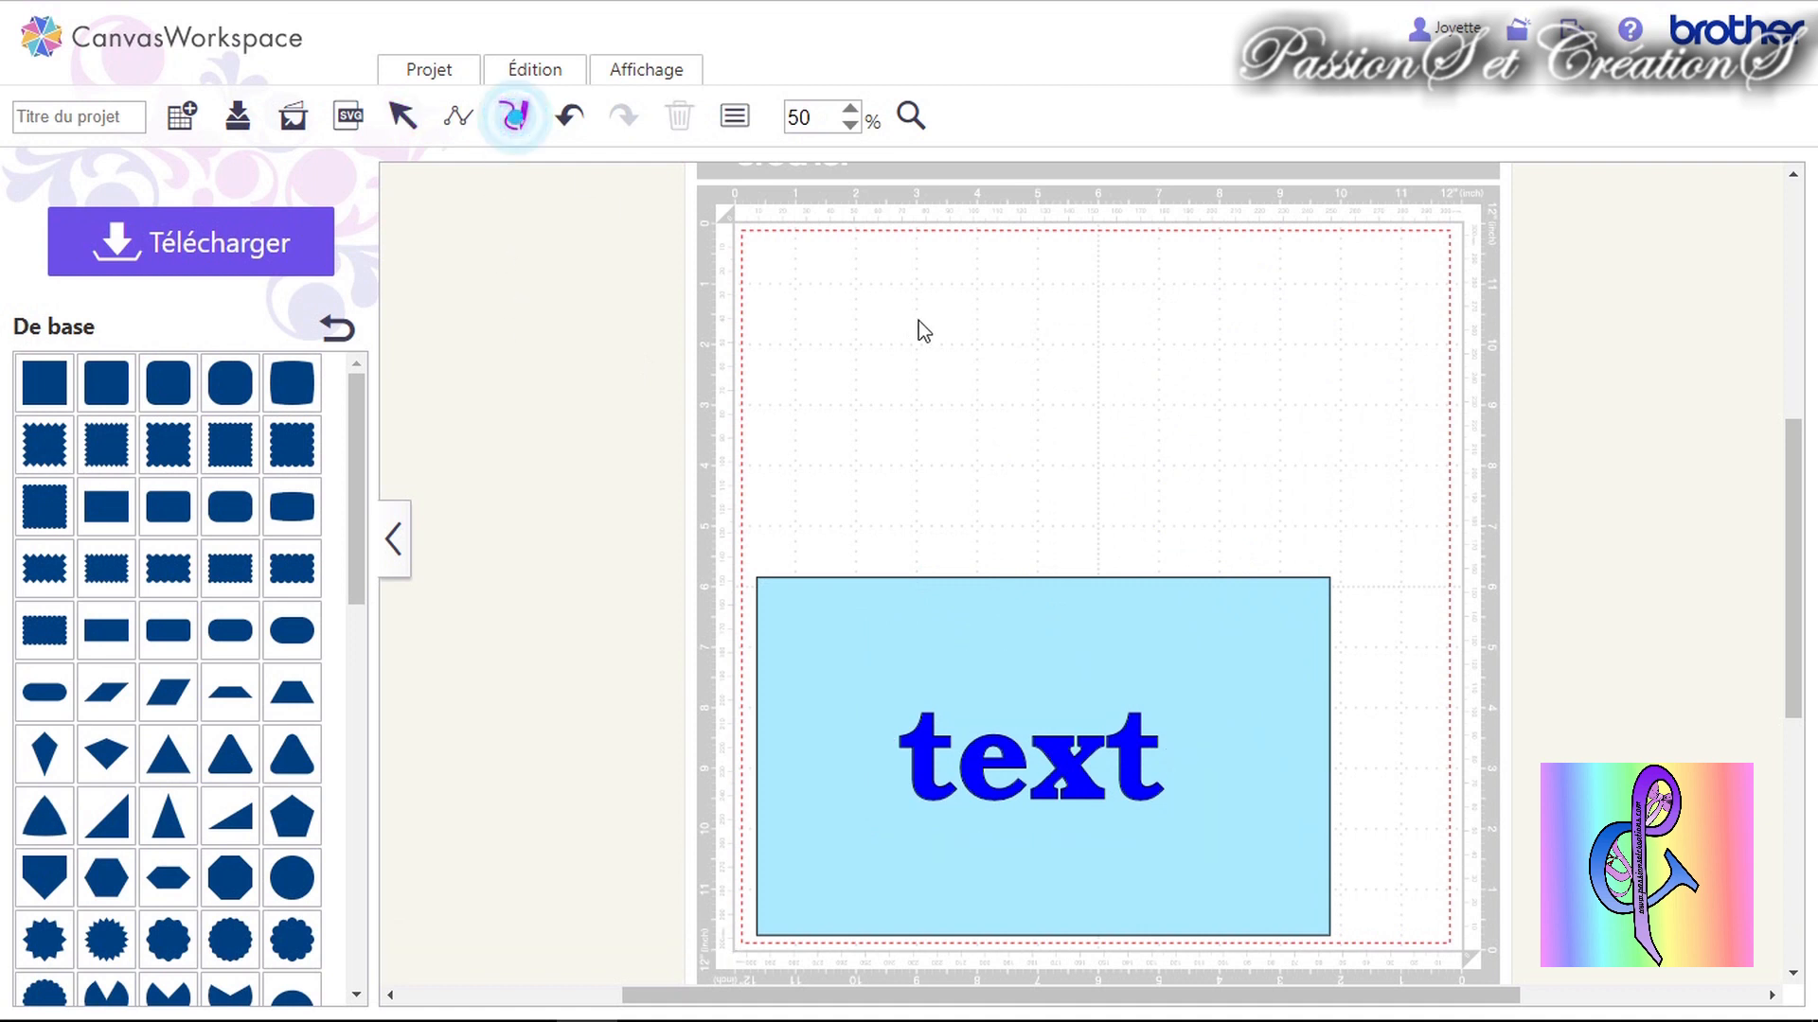
pyautogui.moveTo(968, 335); pyautogui.dragTo(931, 284)
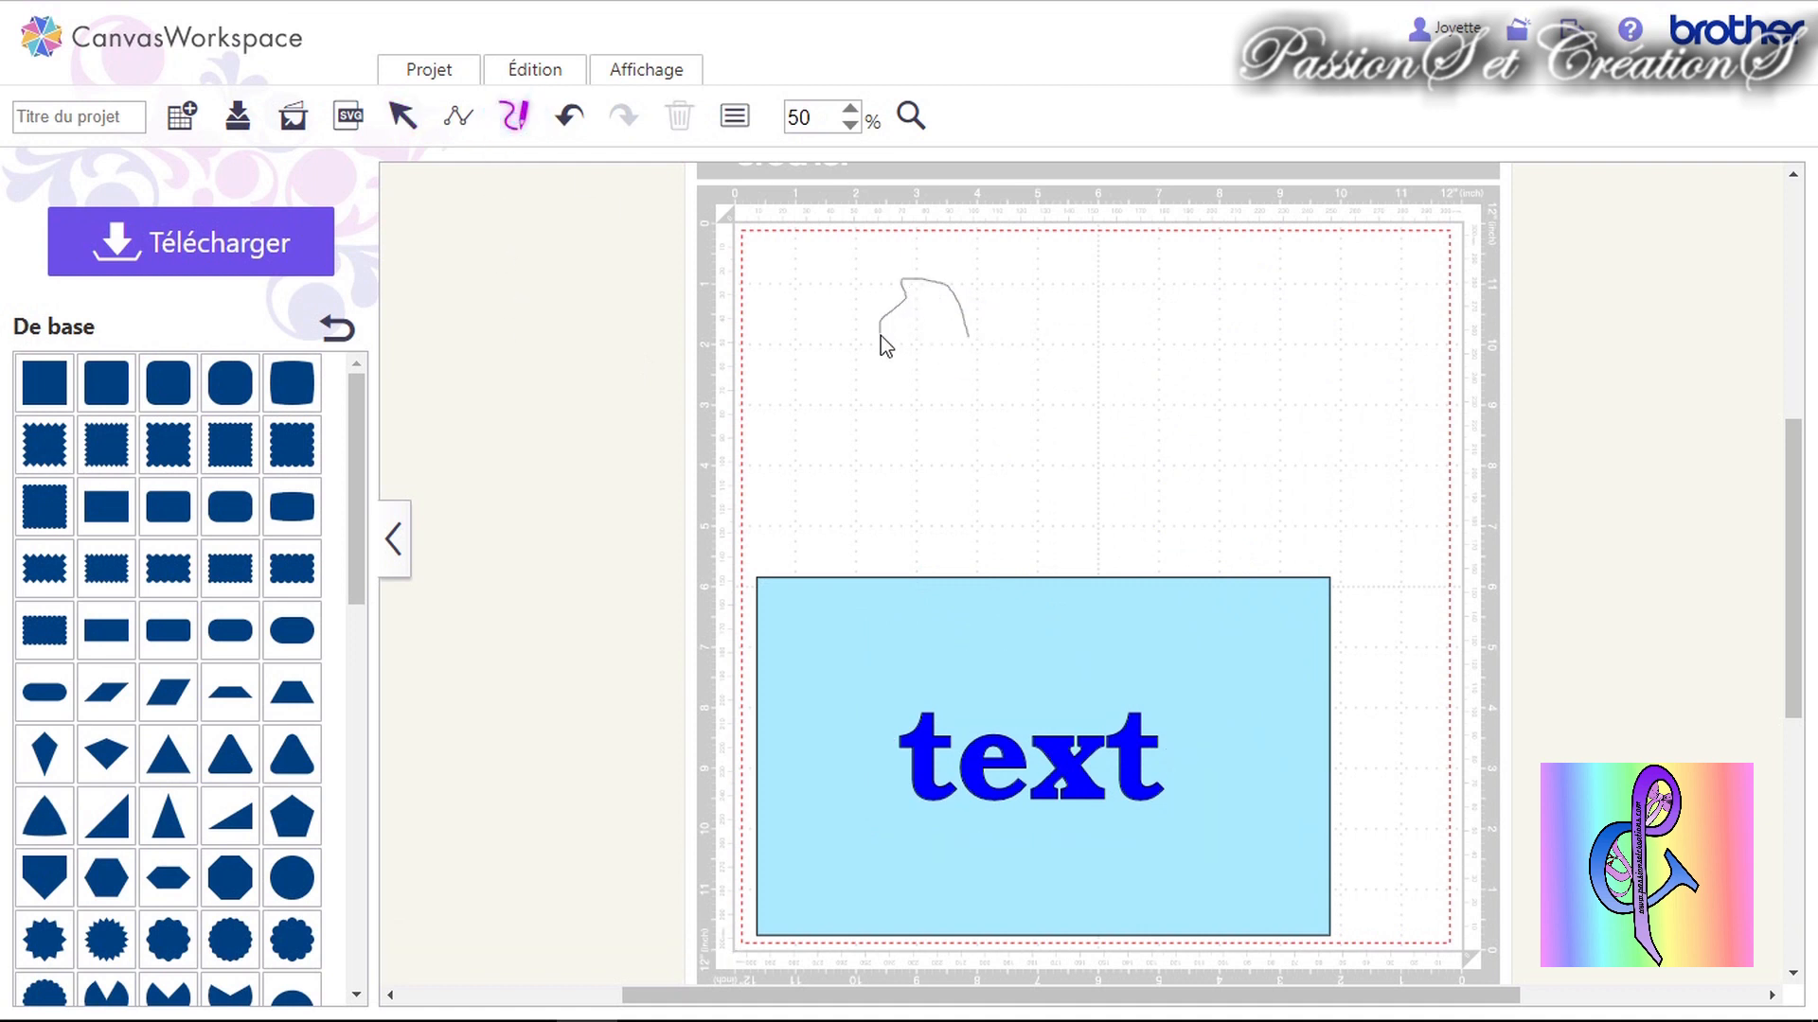
pyautogui.moveTo(952, 454); pyautogui.dragTo(1032, 462)
pyautogui.moveTo(1173, 389); pyautogui.dragTo(1157, 380)
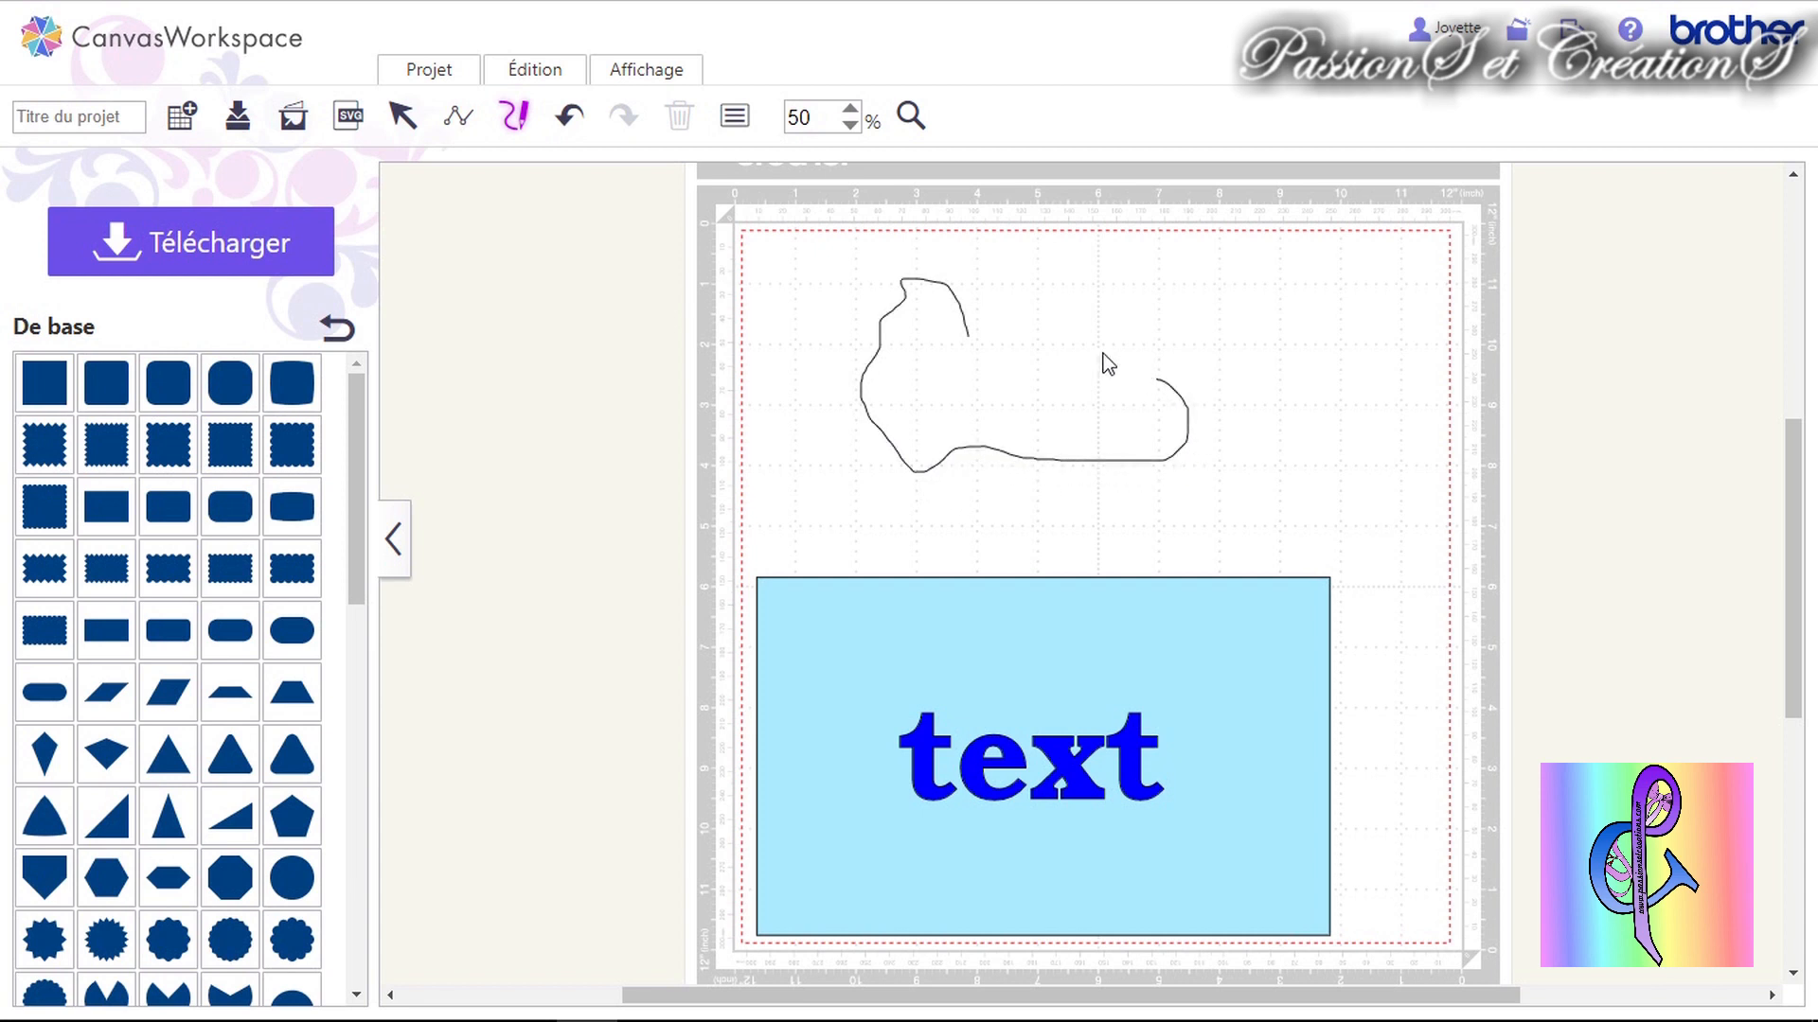
pyautogui.click(568, 121)
pyautogui.click(905, 373)
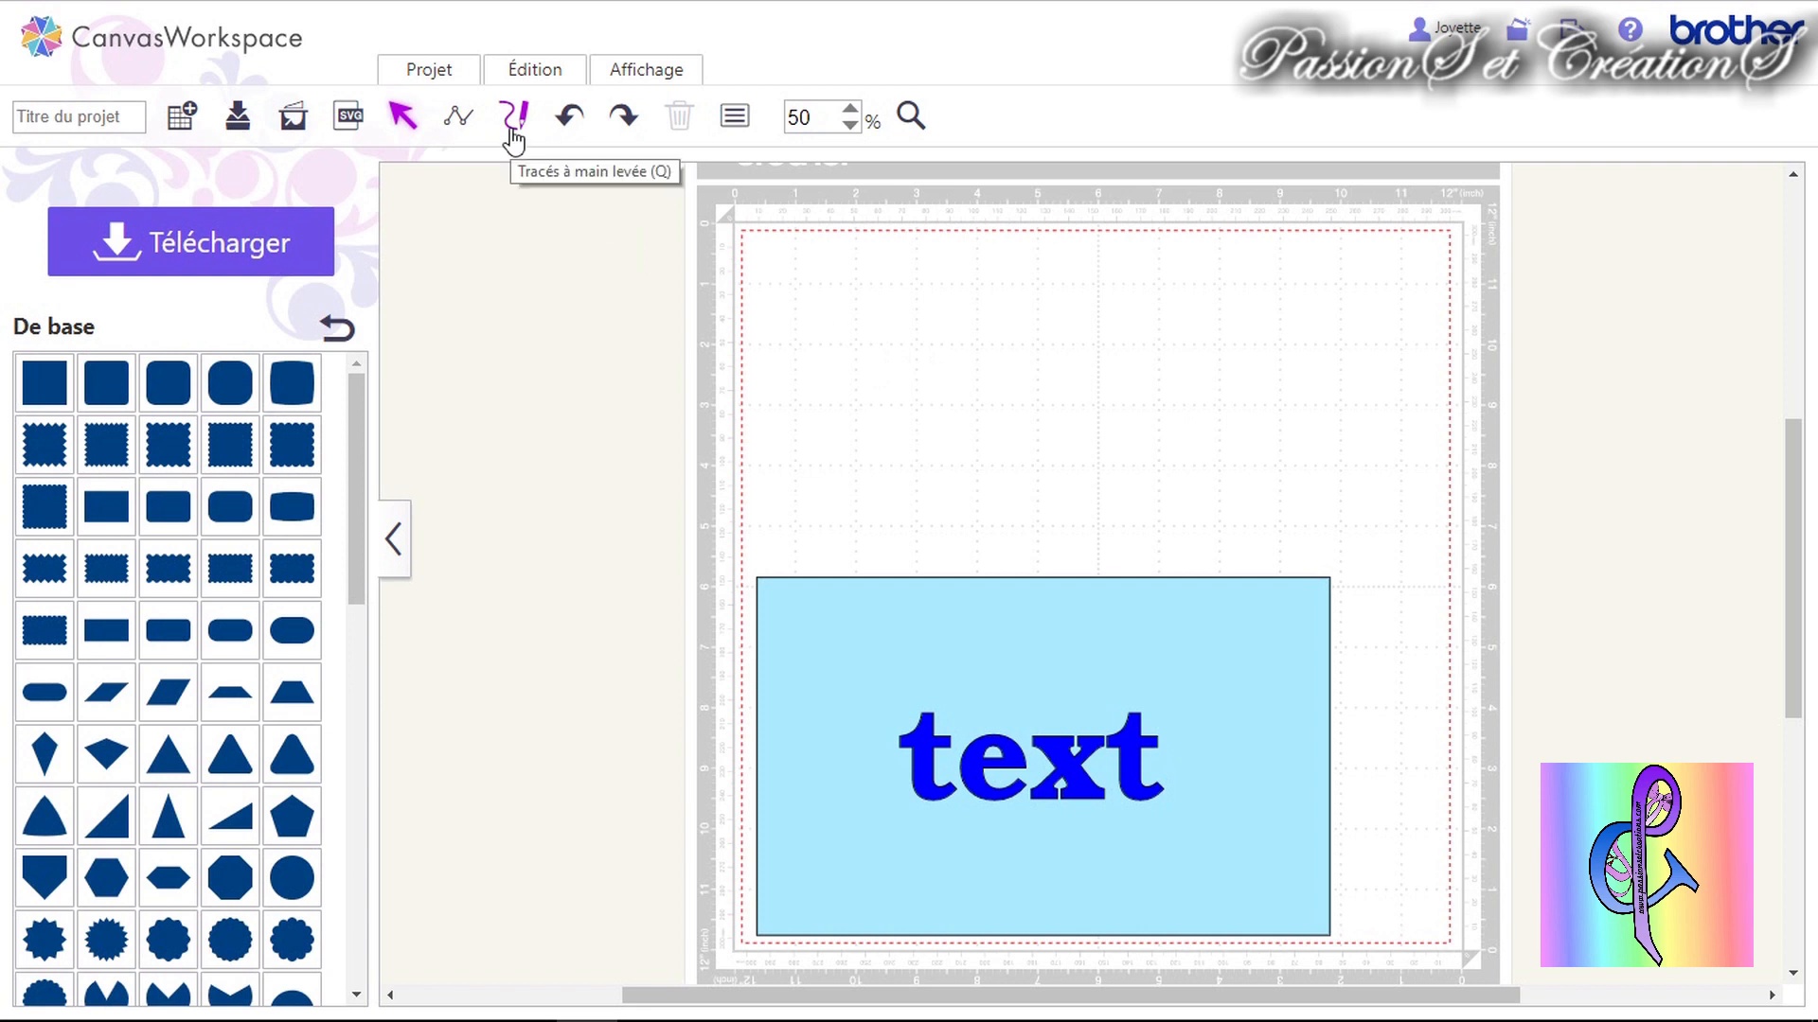
# Draw a closed five-point polygon with a notch in its upper edge, about 112 mm wide and 79 mm high, above the rectangle.
pyautogui.click(458, 118)
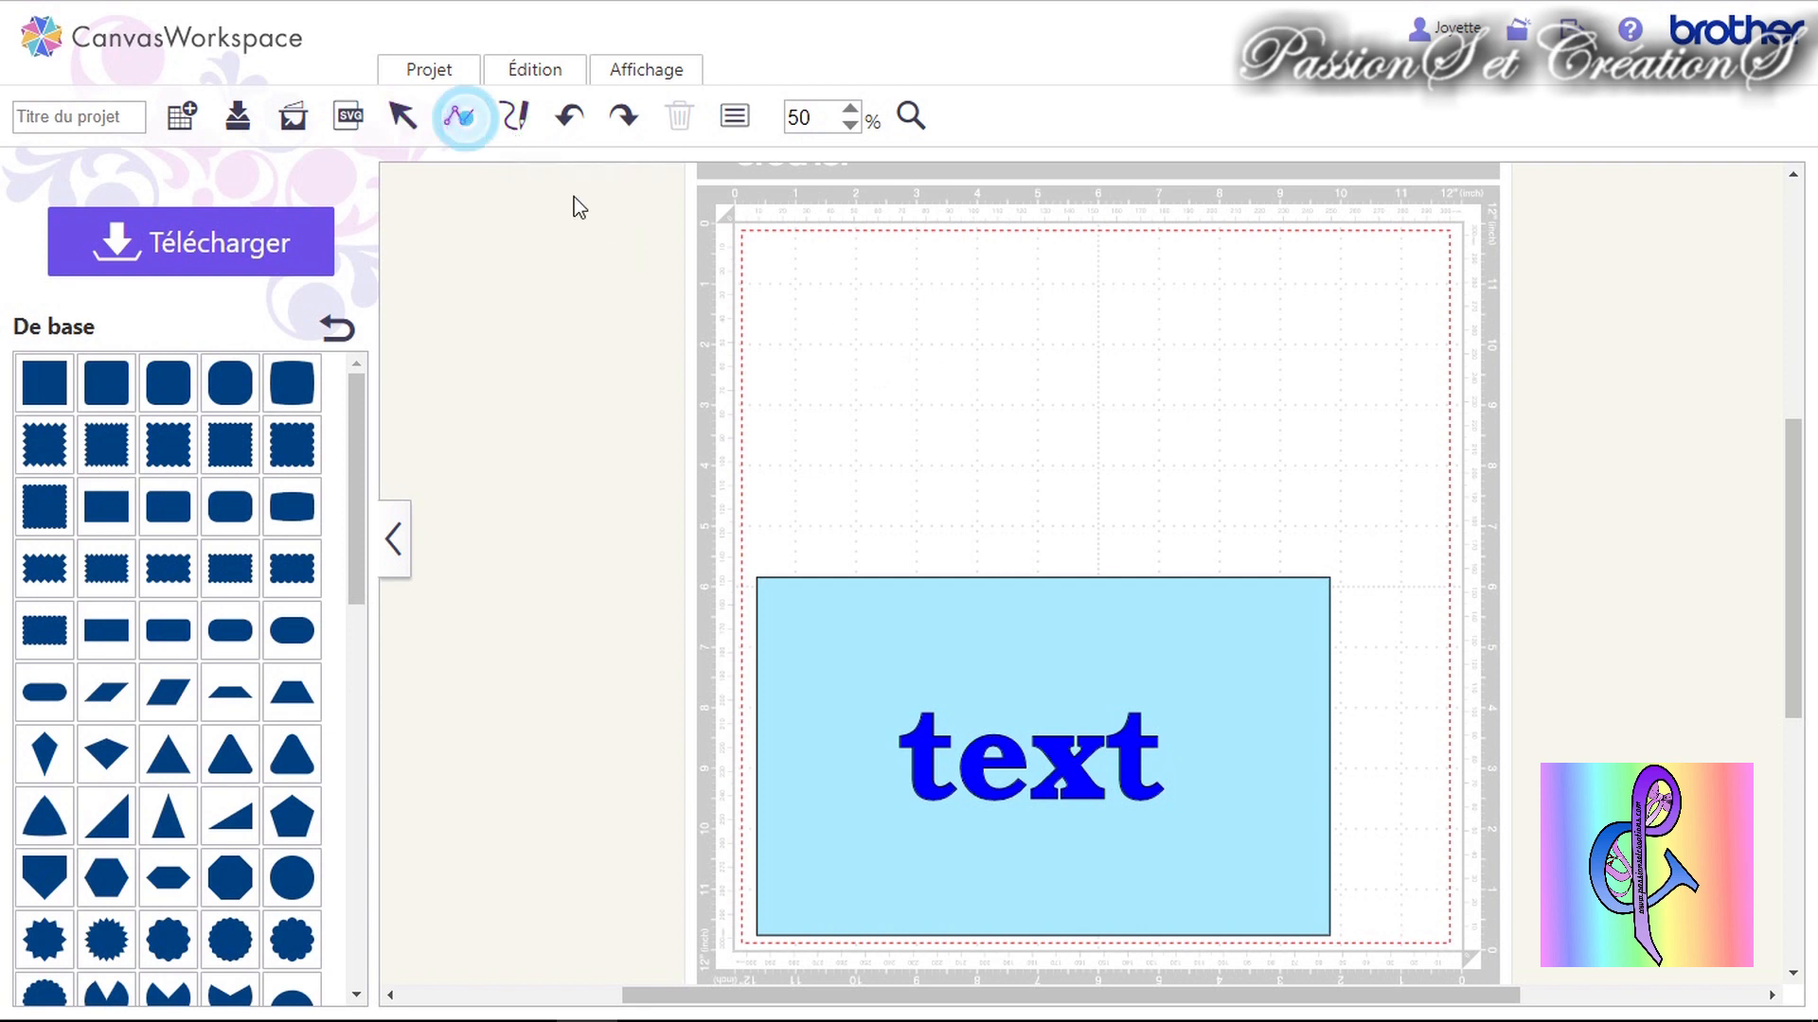
pyautogui.click(1003, 265)
pyautogui.click(992, 454)
pyautogui.click(1259, 402)
pyautogui.click(1082, 292)
pyautogui.click(1052, 354)
pyautogui.click(1003, 265)
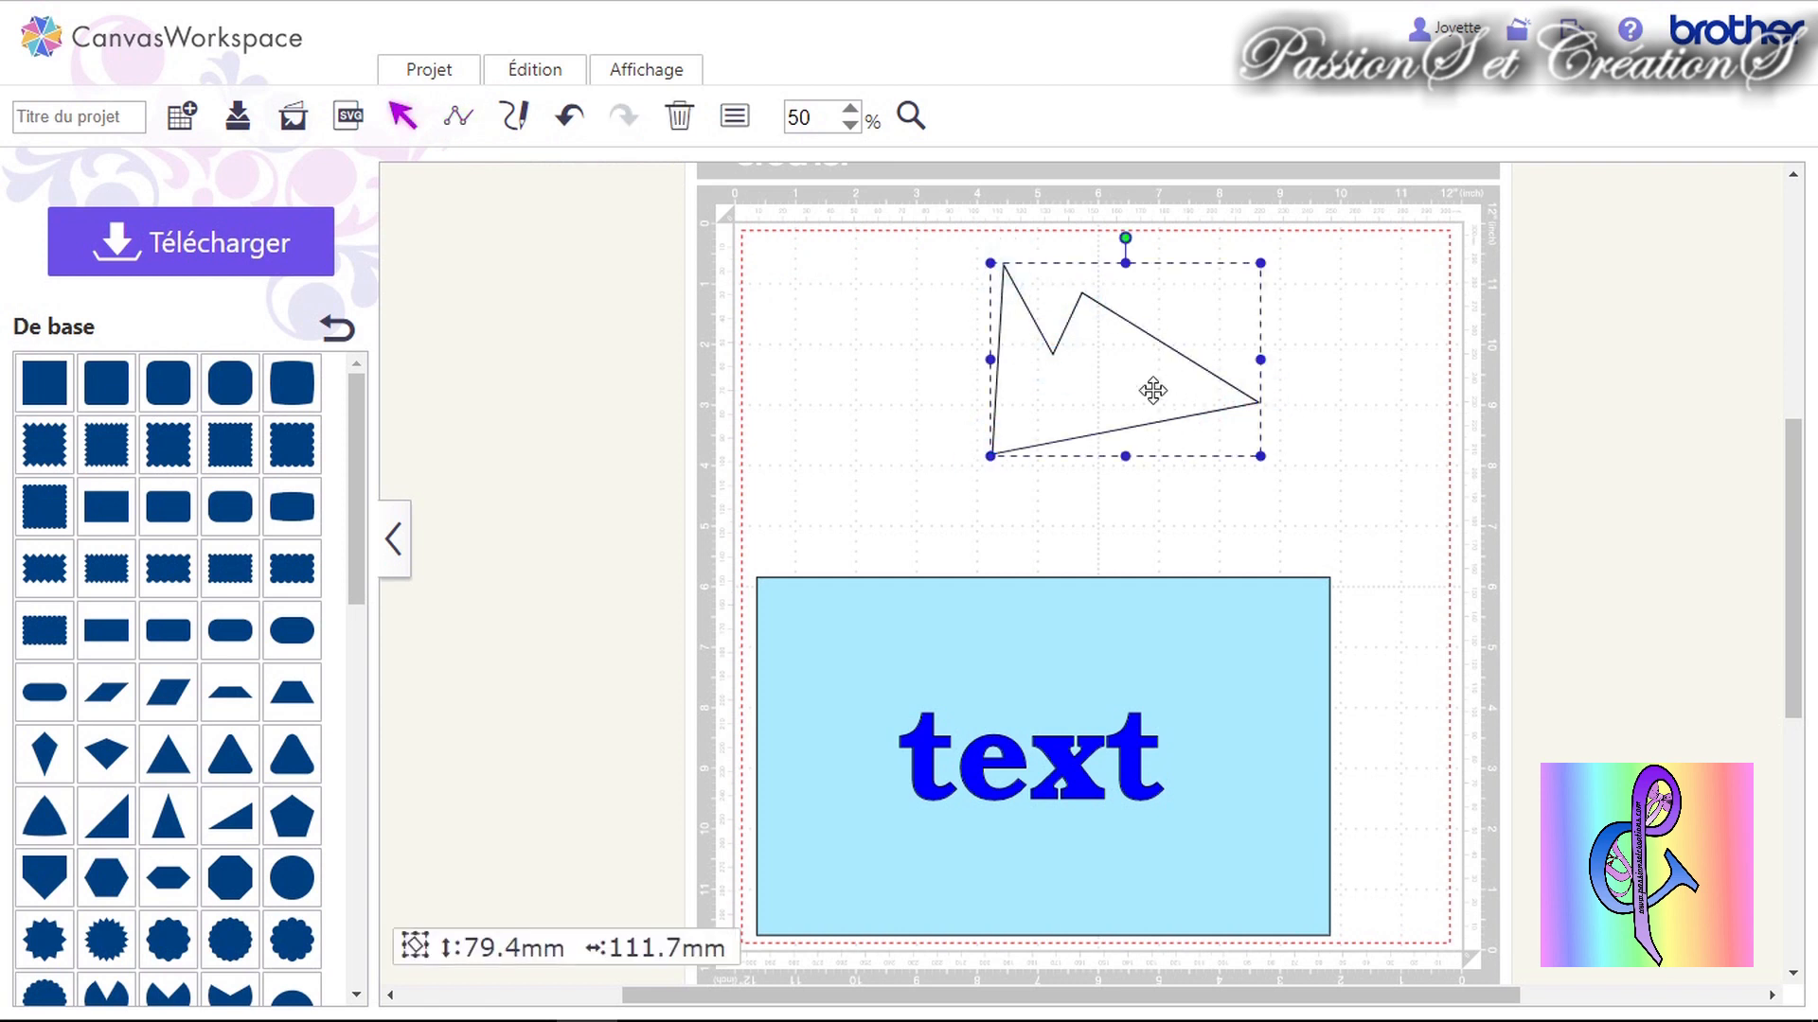
# Delete the notched polygon above the blue rectangle.
pyautogui.press('Delete')
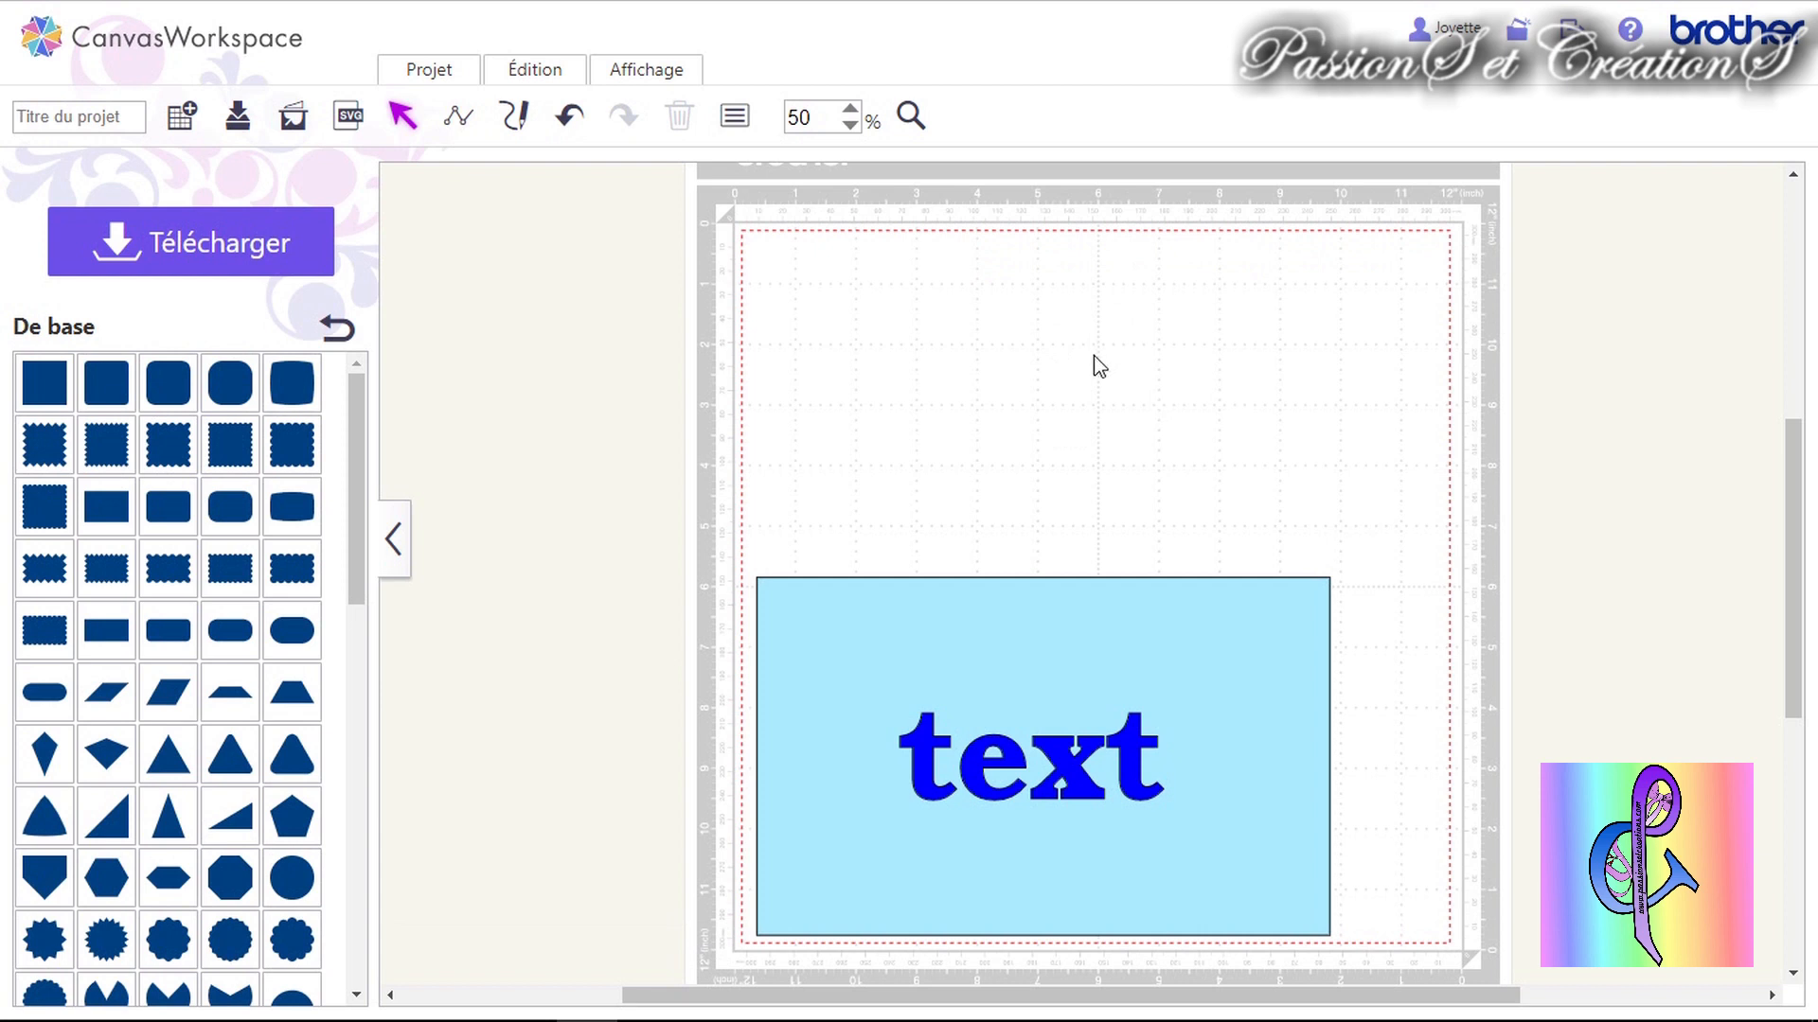
# Draw a roughly square closed path with four corners above the blue rectangle using the path tool, and remove it again.
pyautogui.click(458, 117)
pyautogui.click(1037, 247)
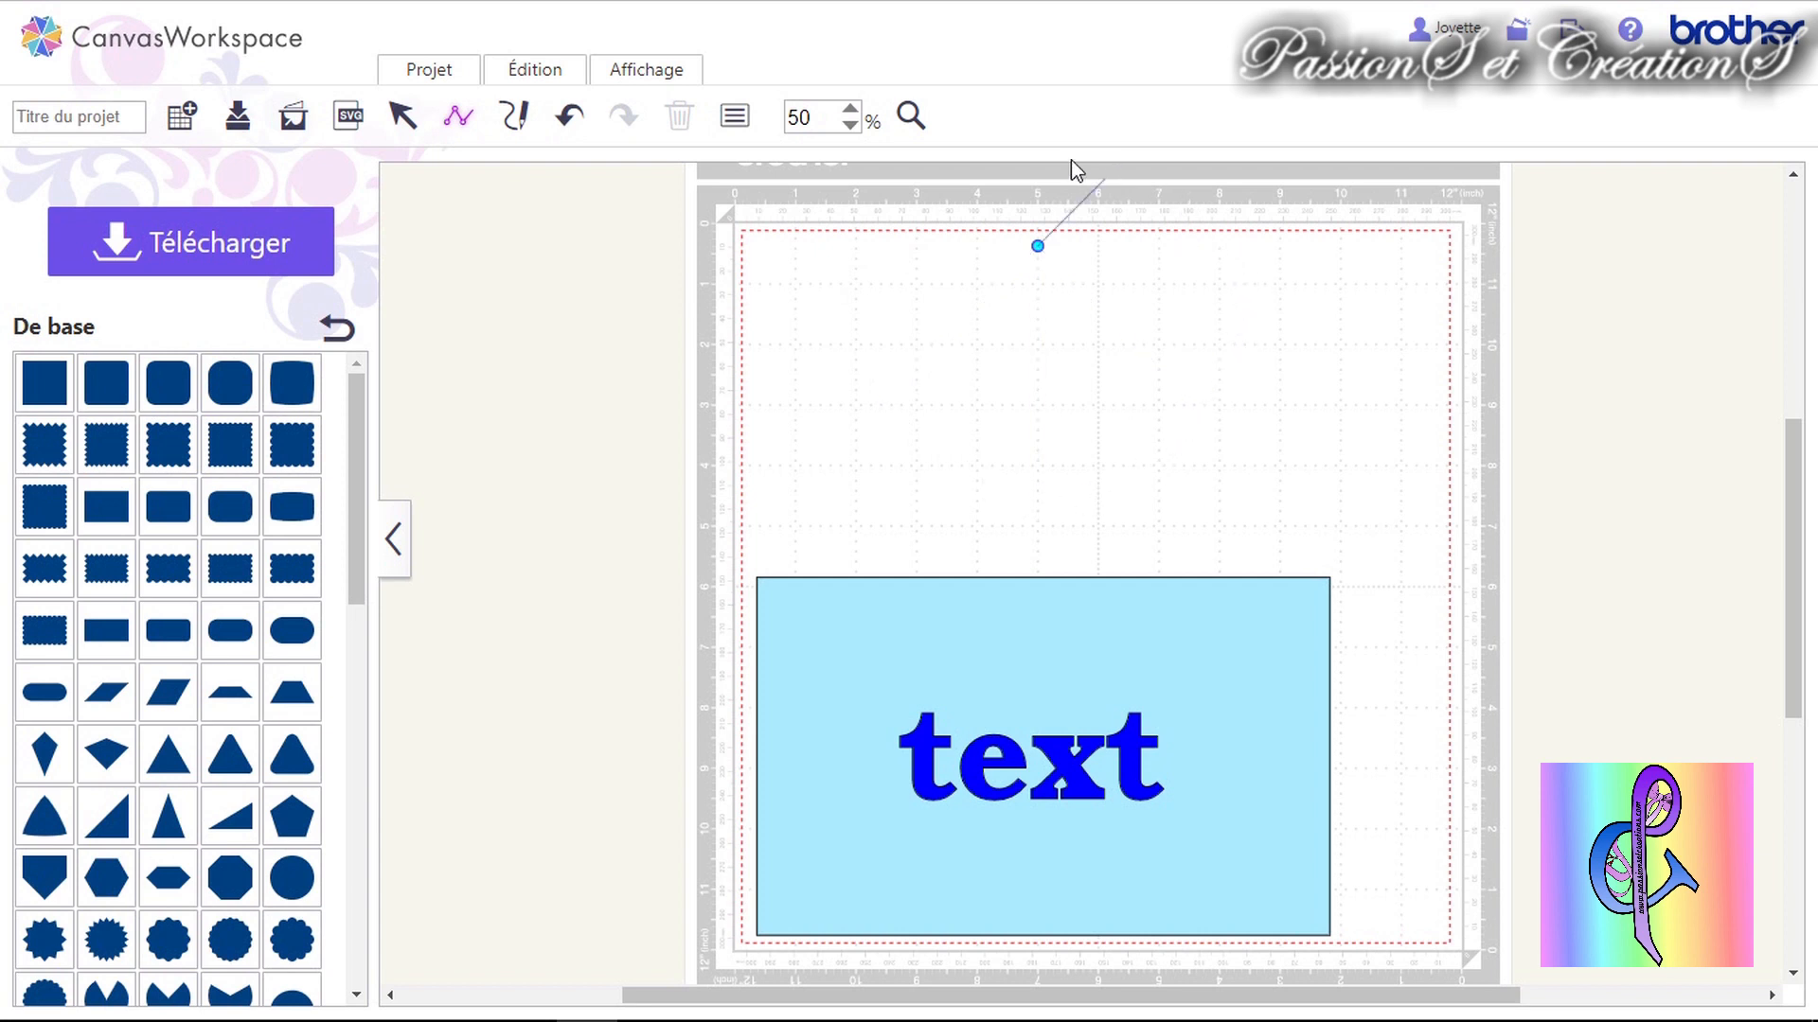
pyautogui.click(1038, 538)
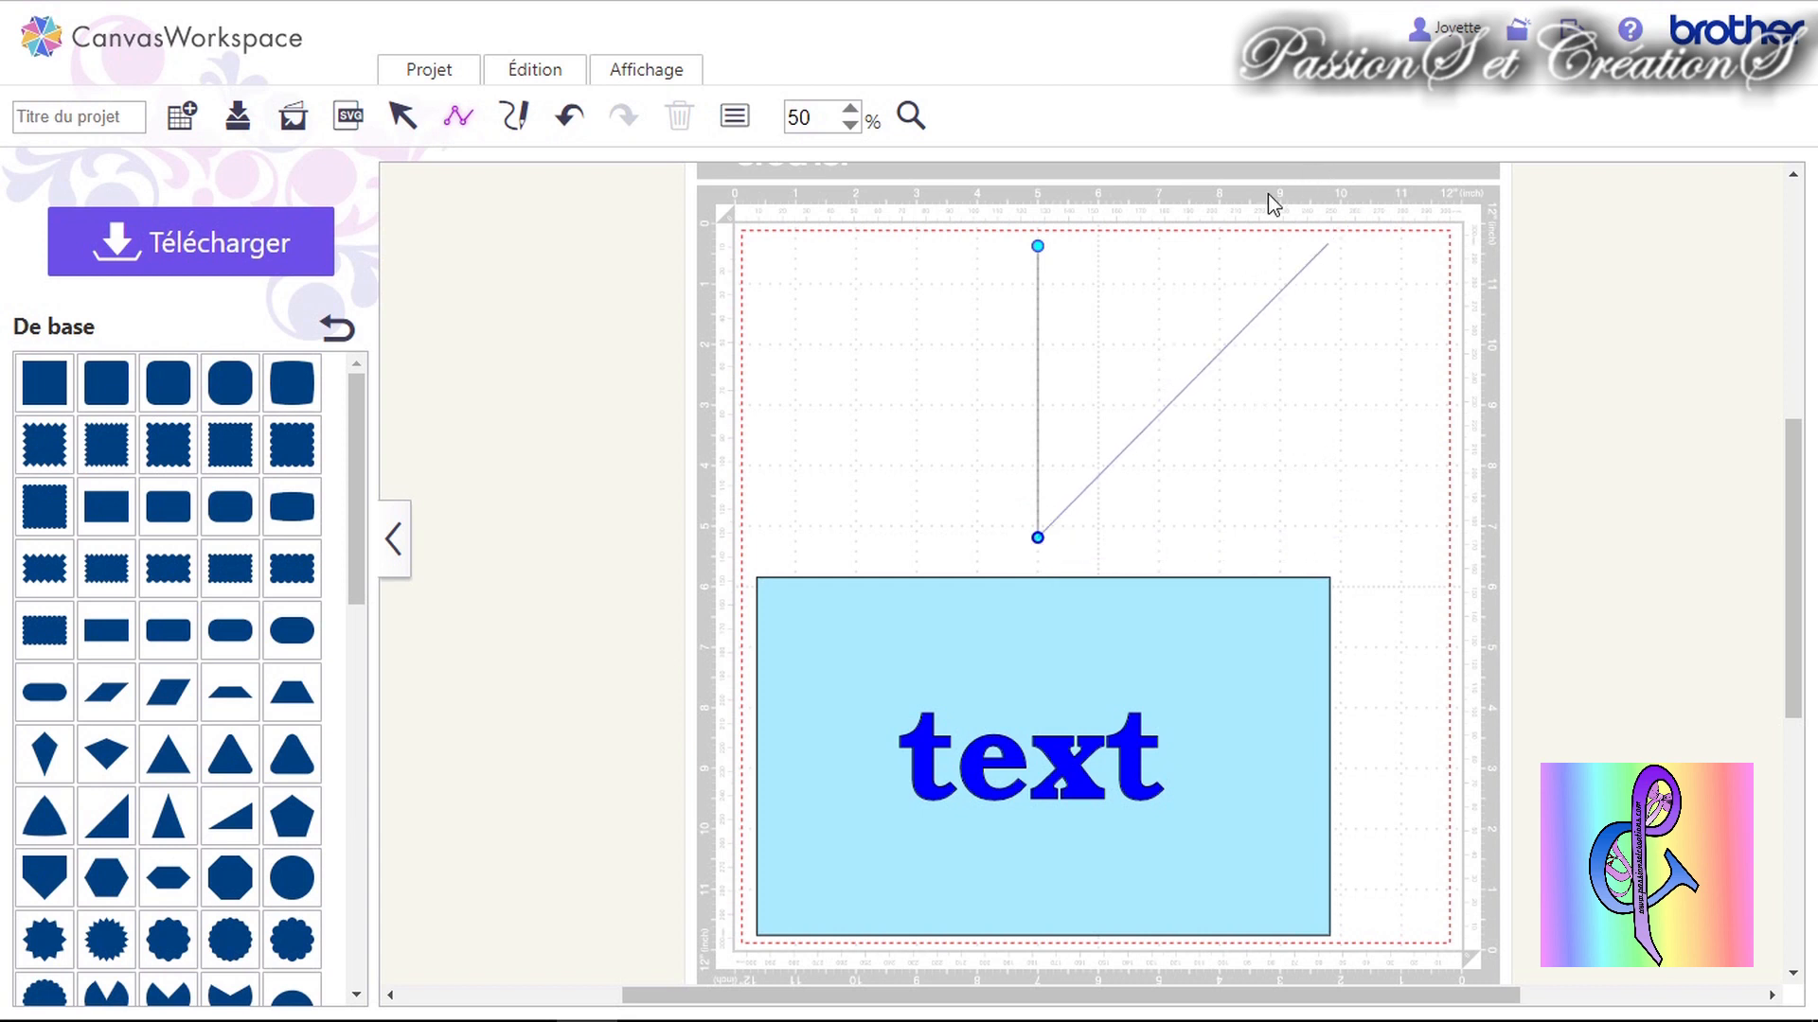
pyautogui.click(1361, 537)
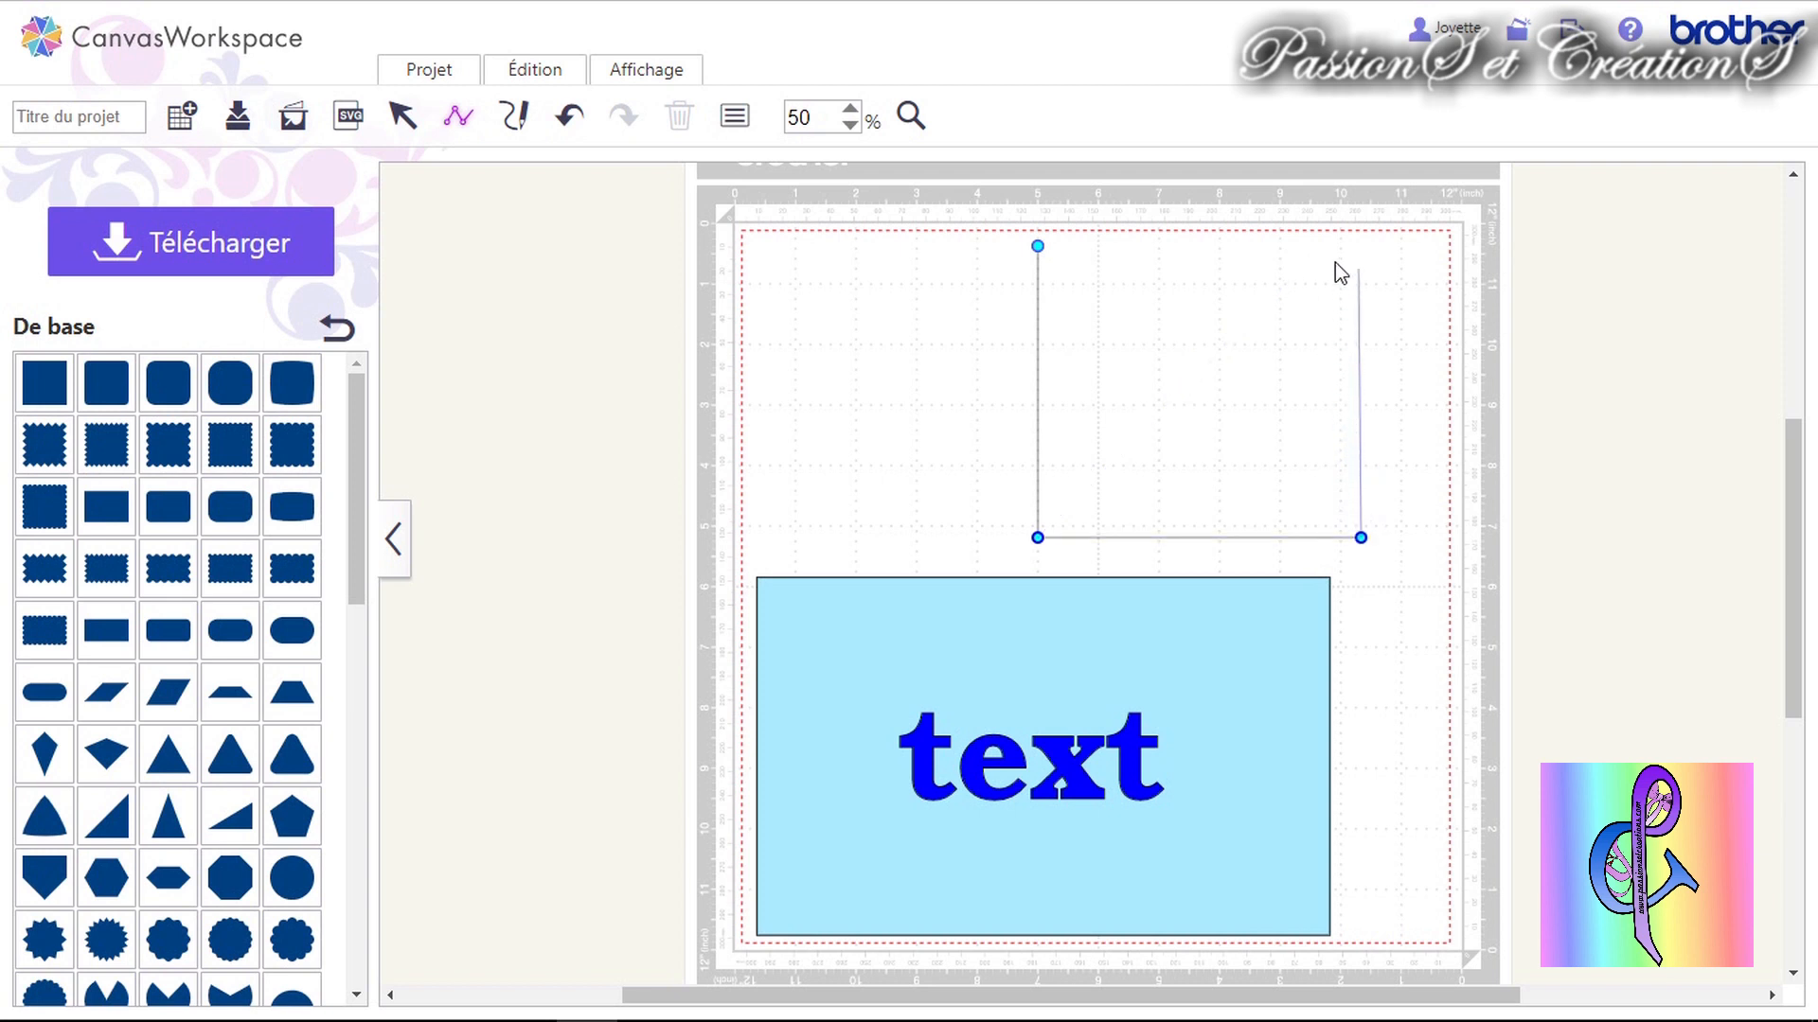
pyautogui.click(1360, 236)
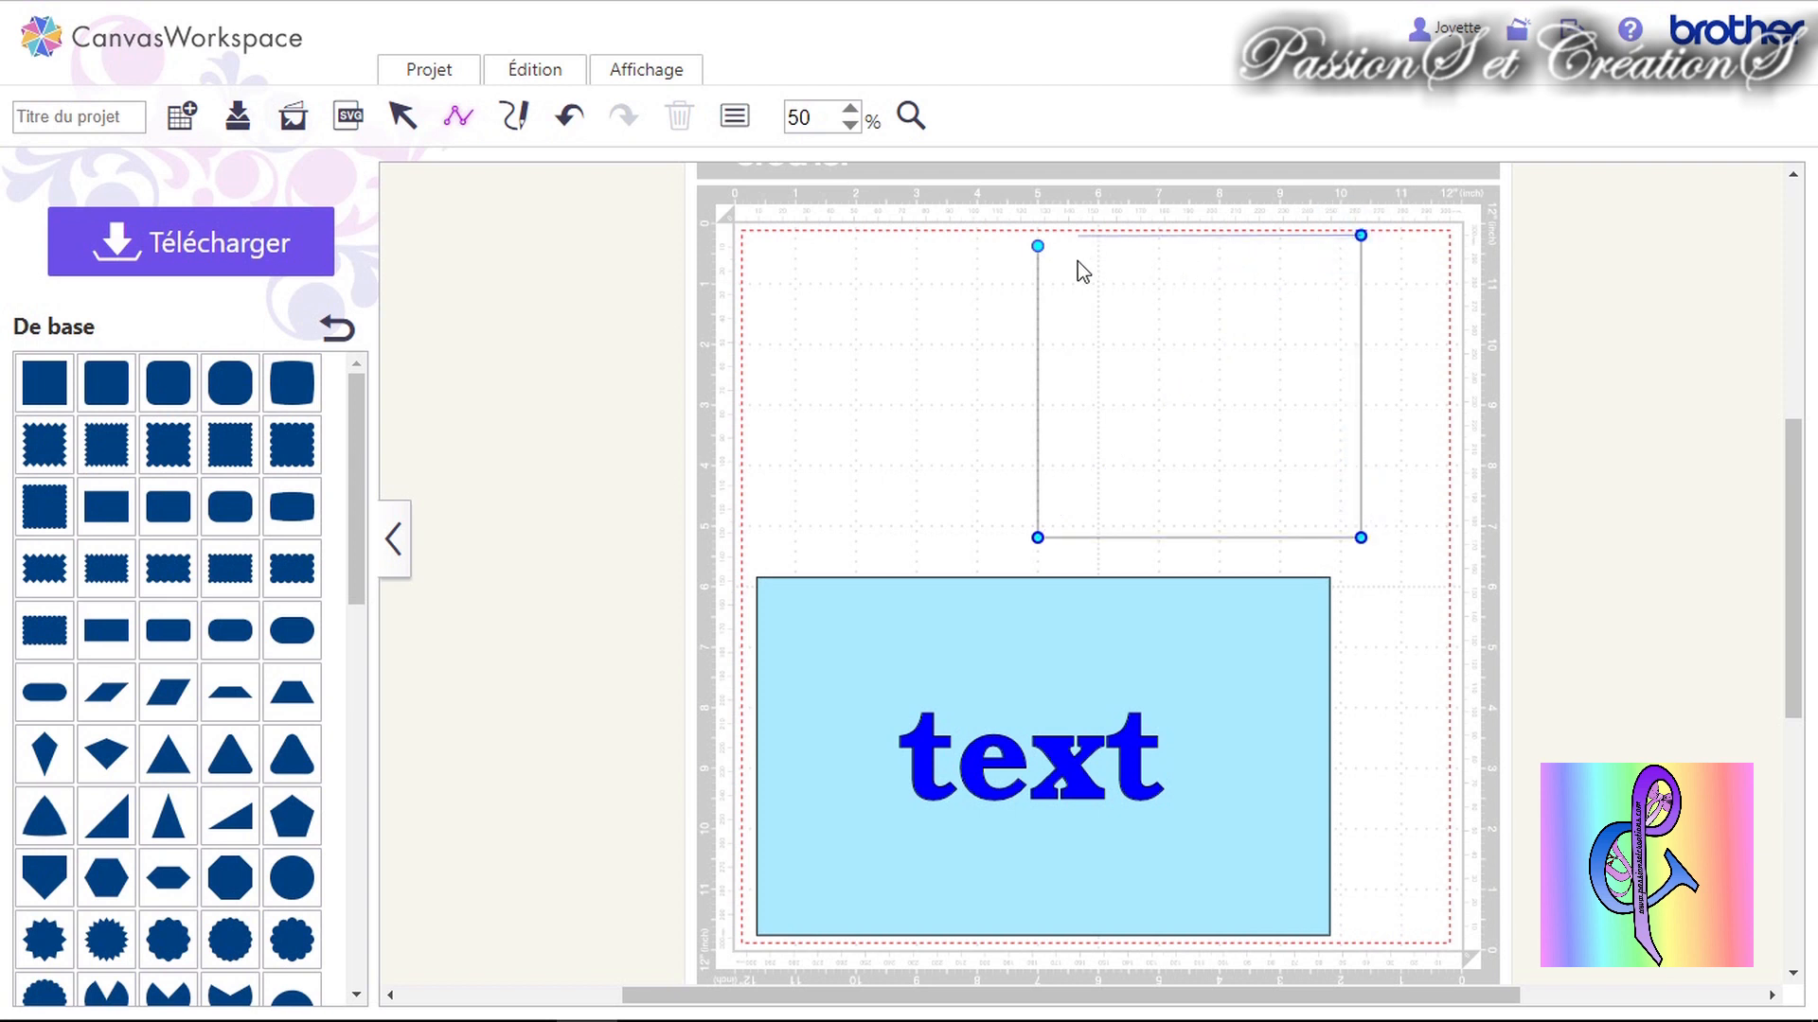
pyautogui.click(1039, 261)
pyautogui.click(1038, 236)
pyautogui.moveTo(1181, 385); pyautogui.dragTo(1060, 396)
pyautogui.click(1293, 398)
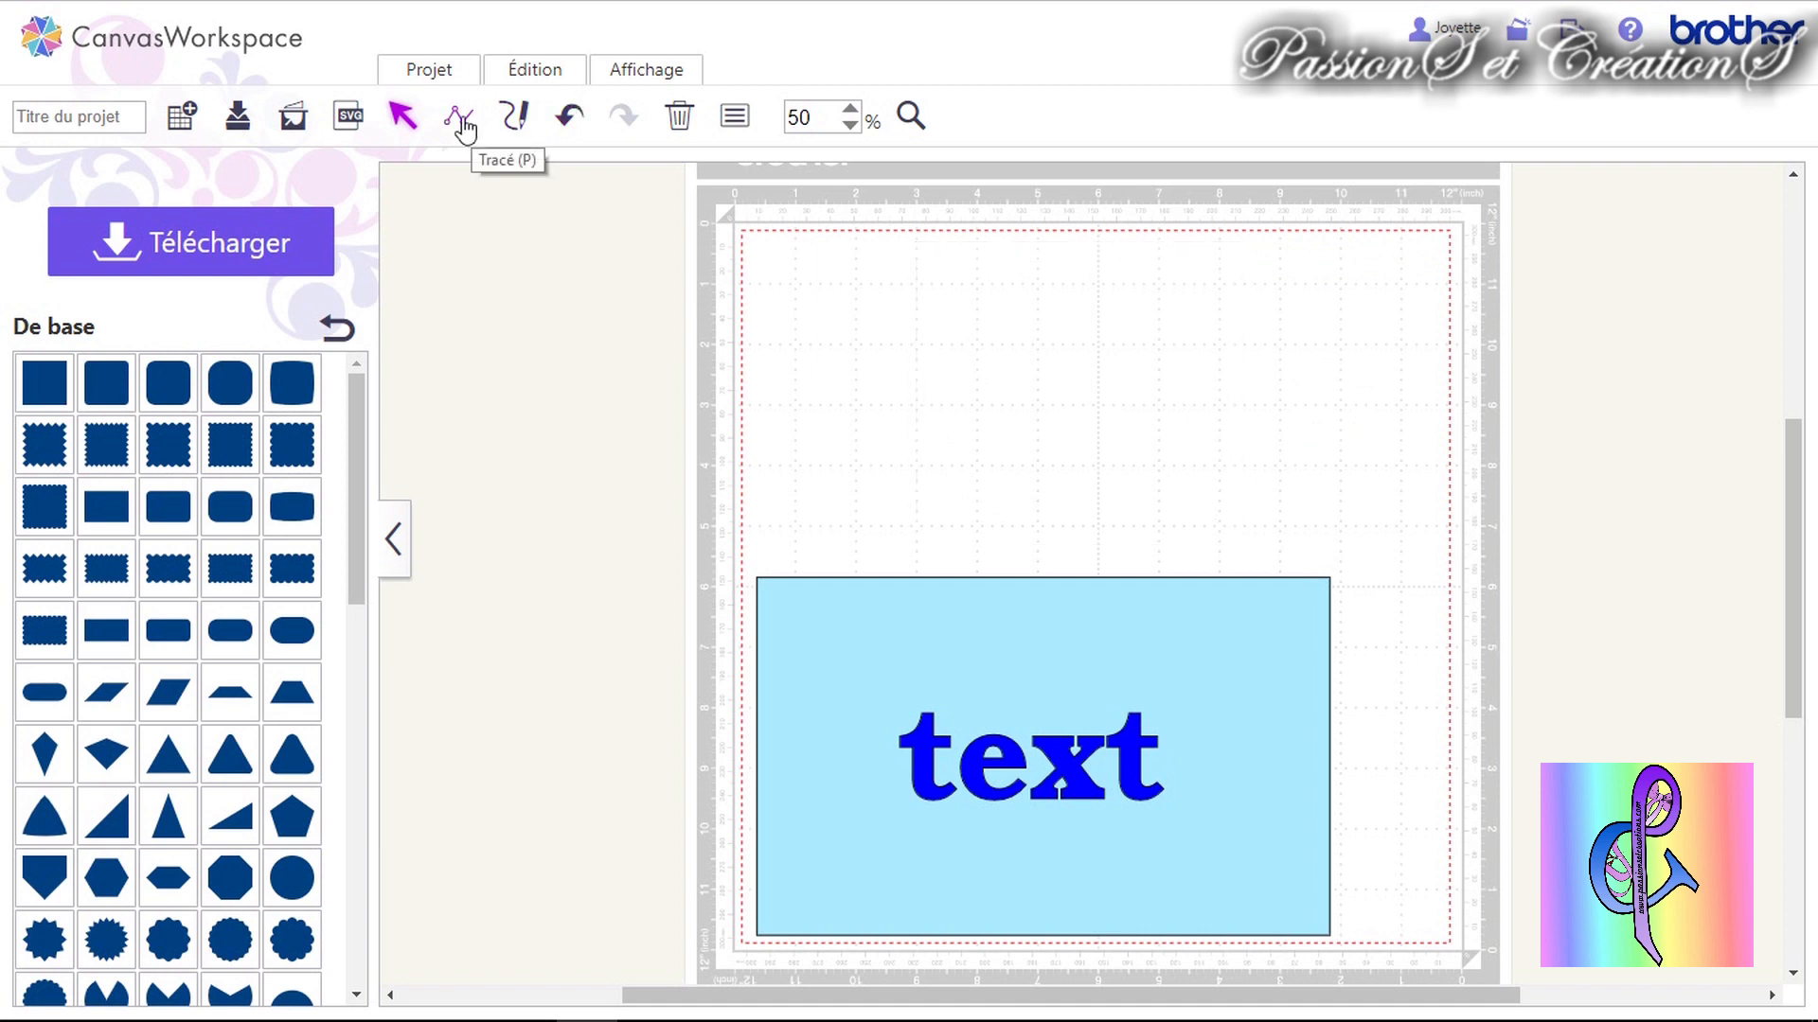
# Move the blue rectangle to the mat's upper part and make its fill transparent.
pyautogui.moveTo(933, 615); pyautogui.dragTo(933, 284)
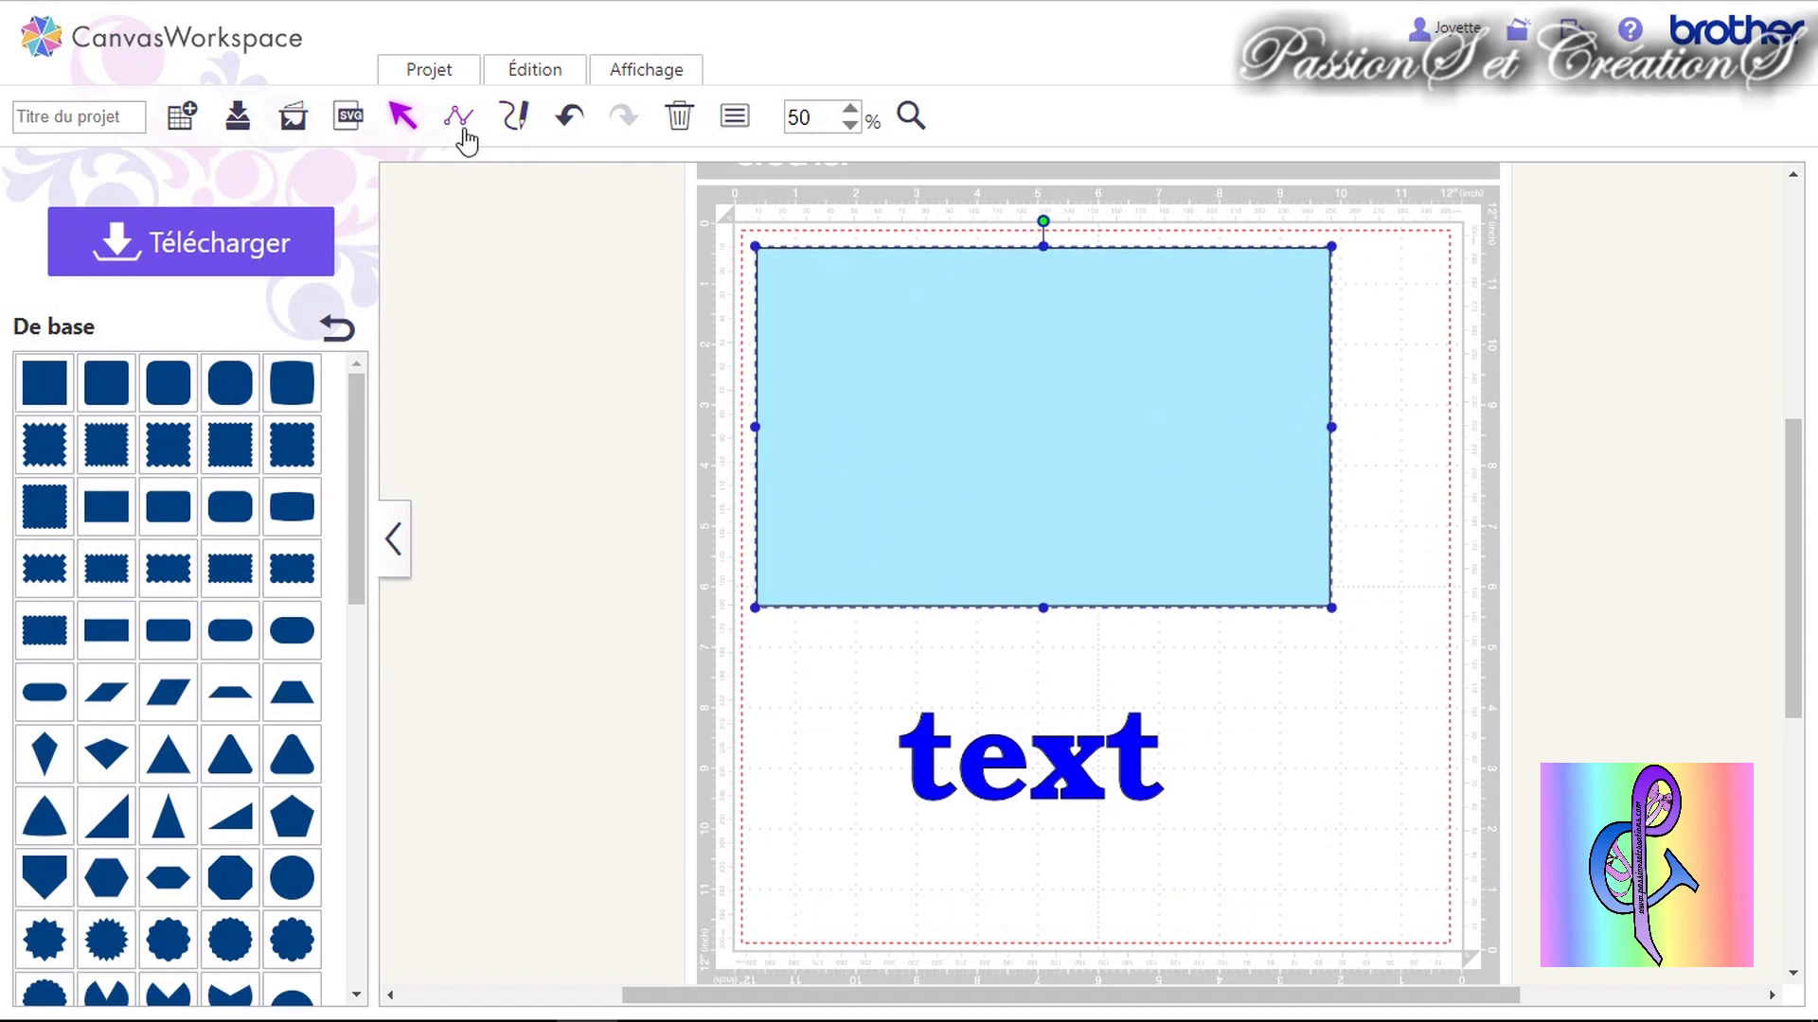
pyautogui.doubleClick(1132, 430)
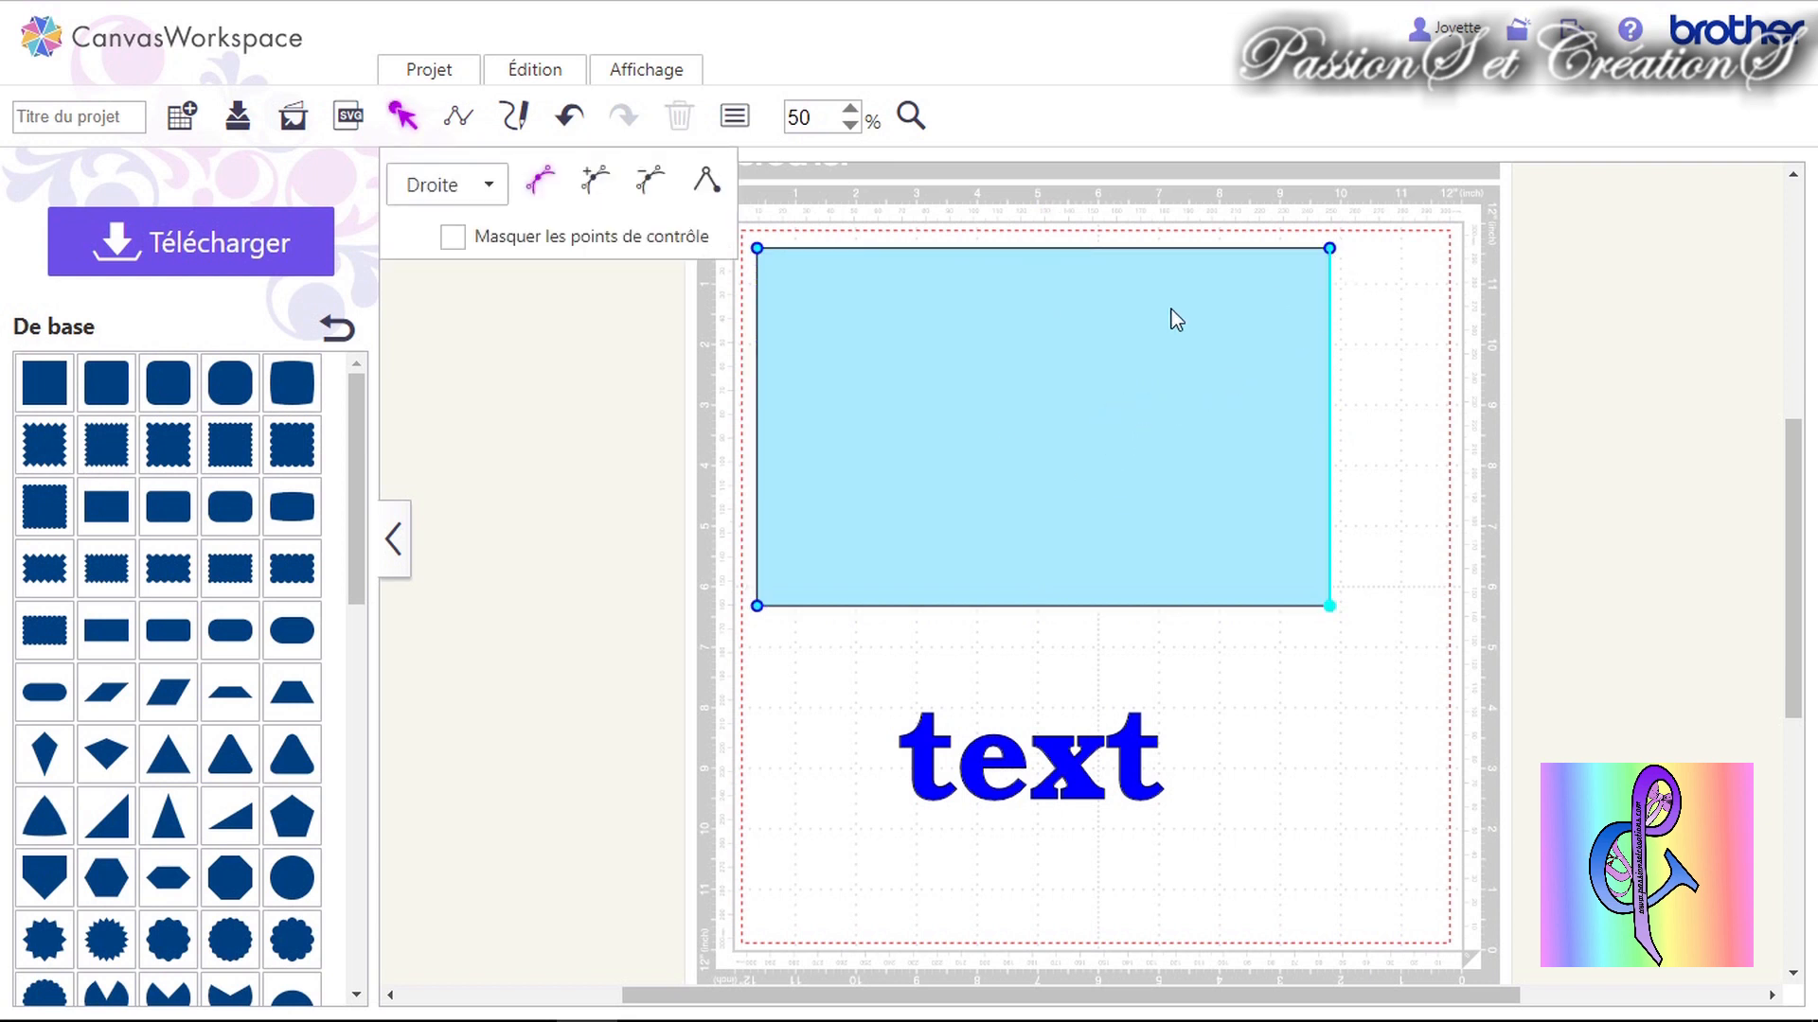
pyautogui.click(1093, 443)
pyautogui.click(735, 115)
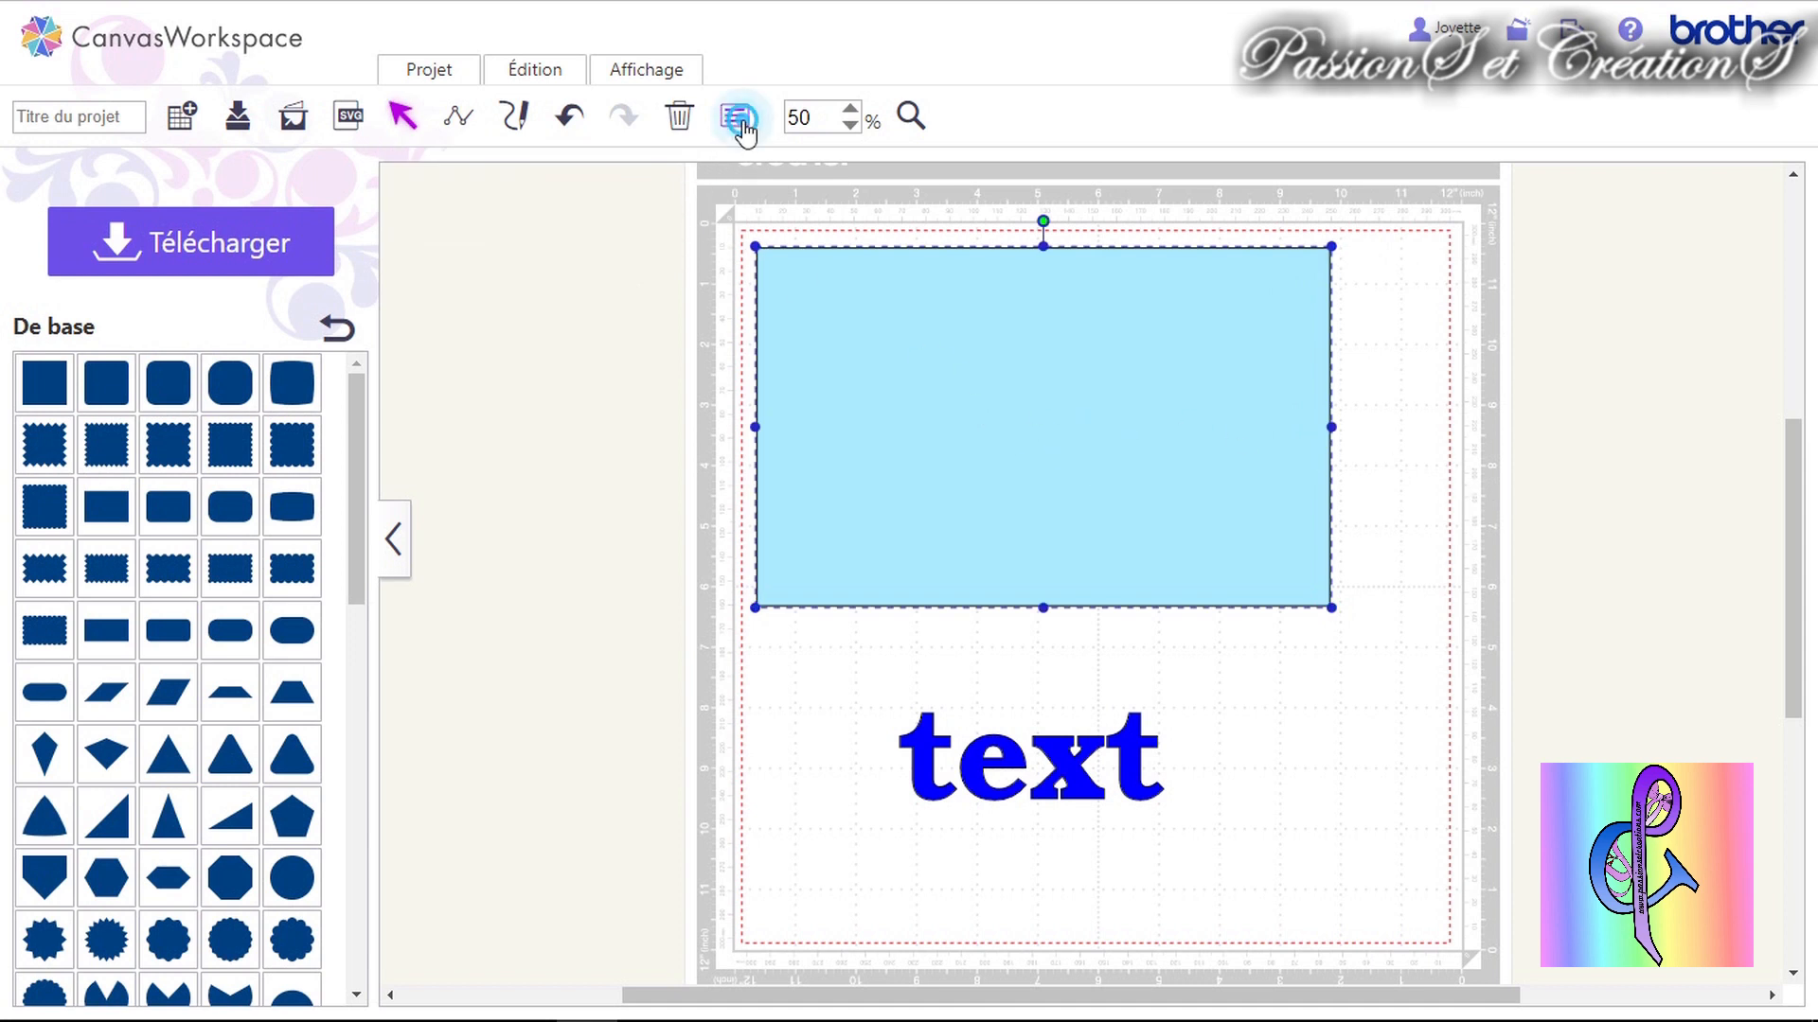
pyautogui.click(479, 284)
pyautogui.click(476, 339)
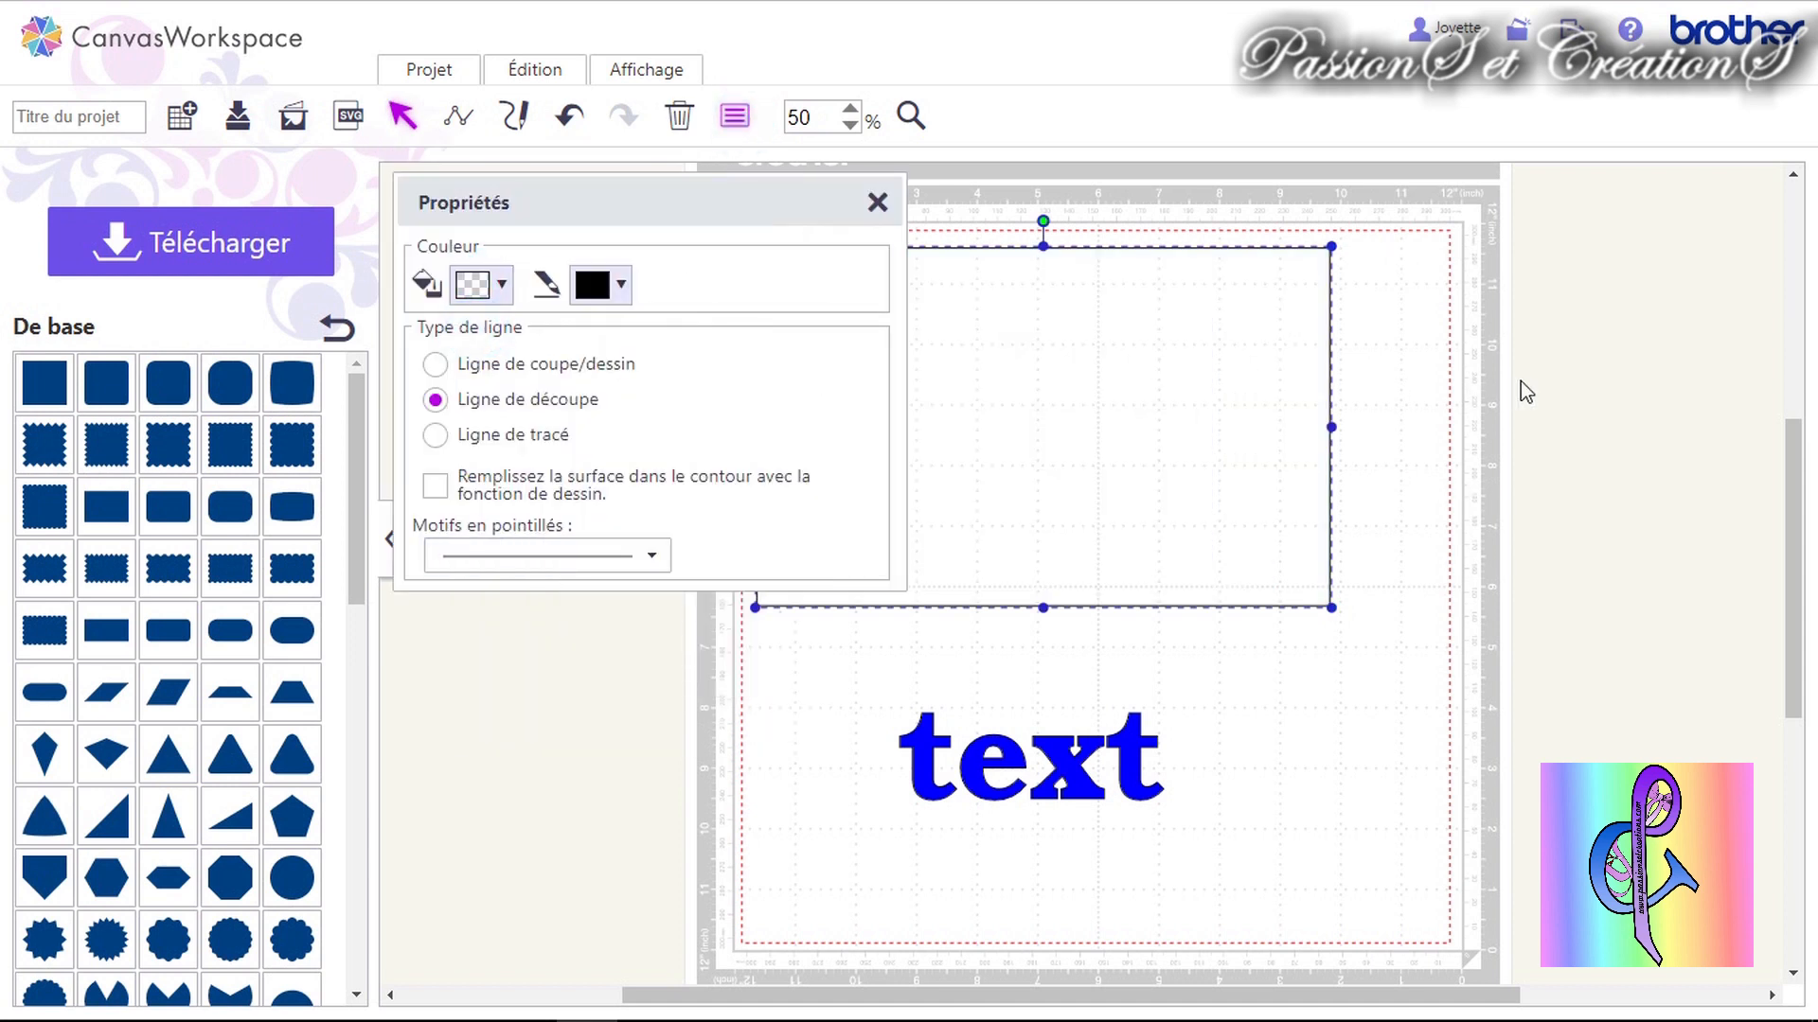
pyautogui.click(877, 202)
# Edit the rectangle's points and add a point in the middle of its upper edge.
pyautogui.doubleClick(1140, 378)
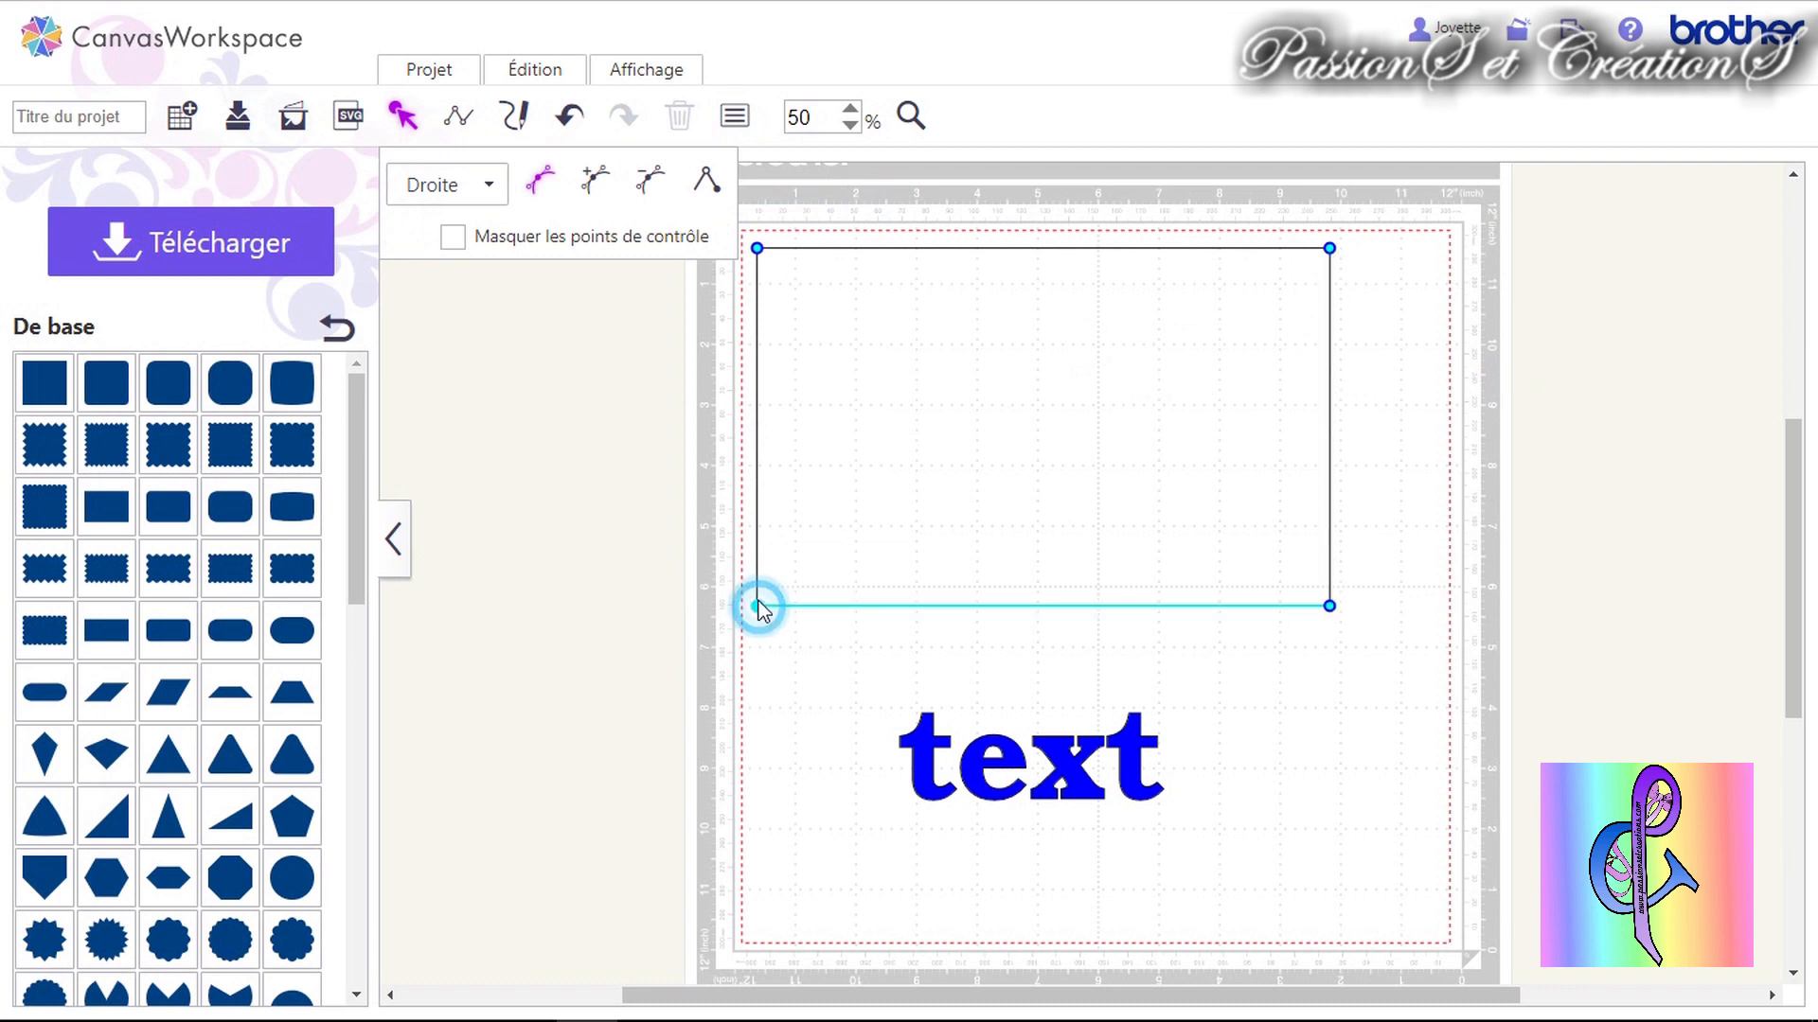
pyautogui.click(759, 241)
pyautogui.click(798, 309)
pyautogui.click(756, 249)
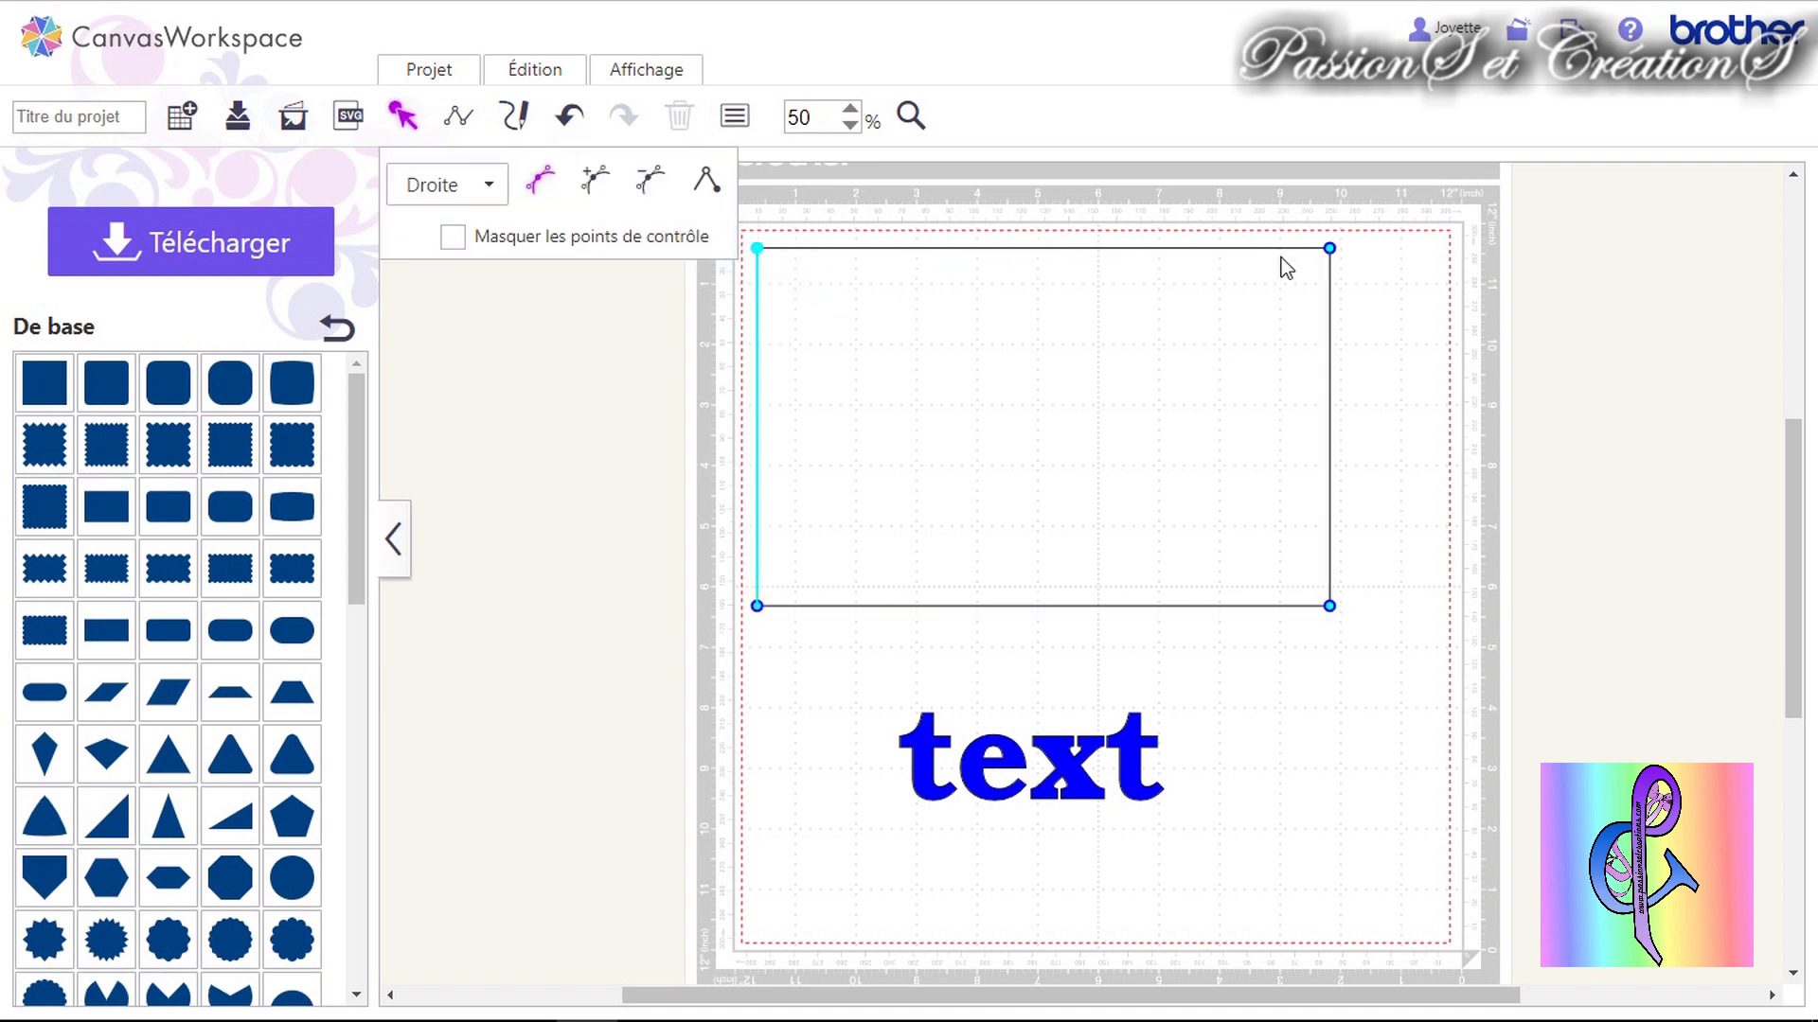
pyautogui.click(1329, 249)
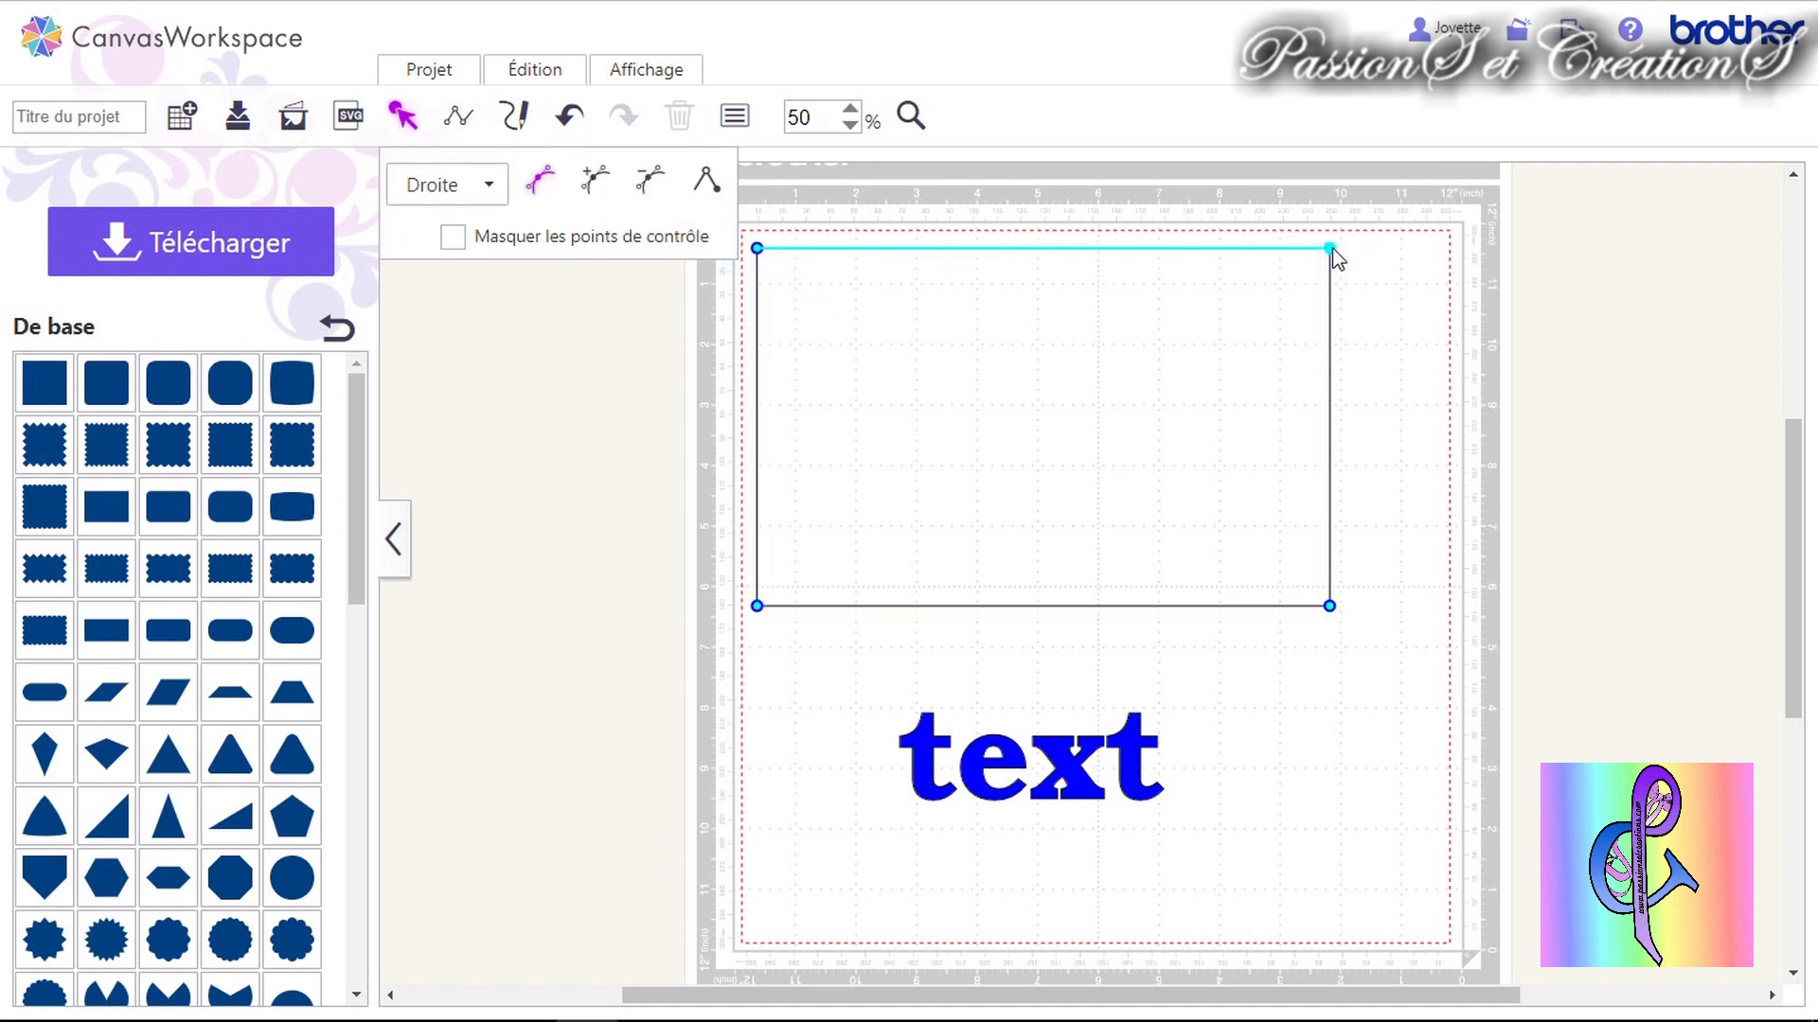
pyautogui.click(593, 179)
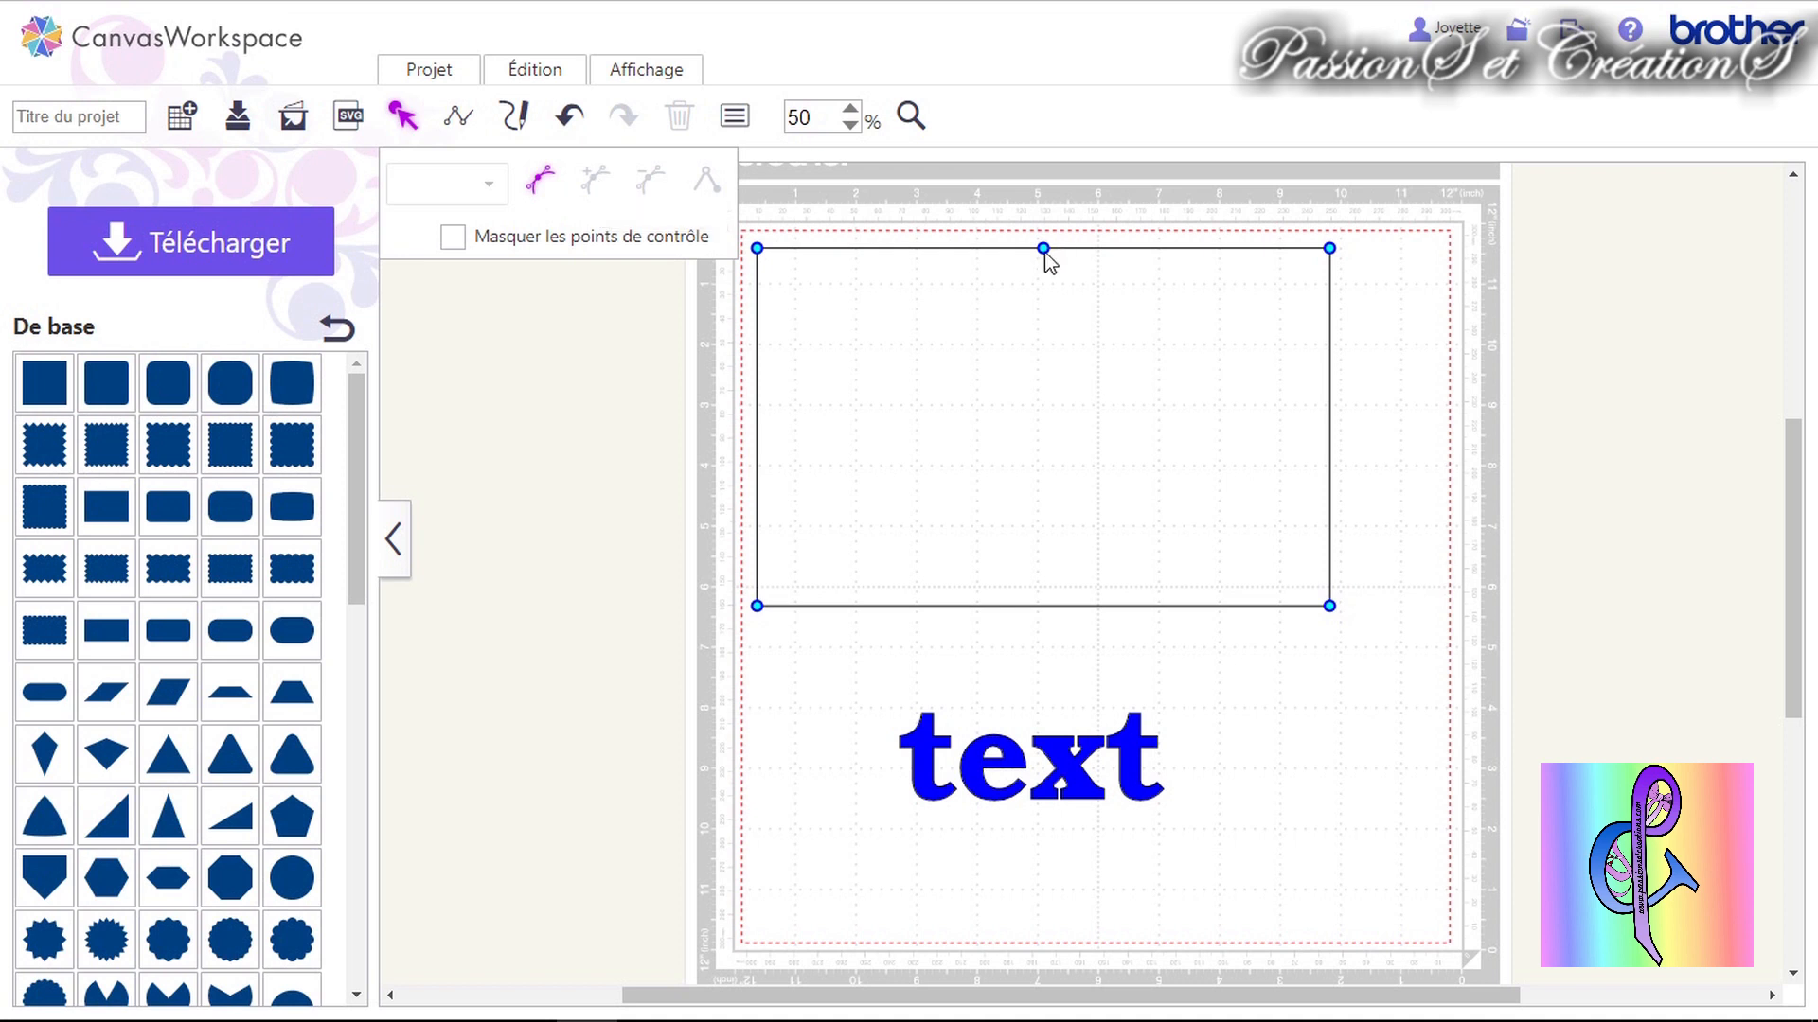
# Delete the rectangle's upper right corner point and undo the deletion.
pyautogui.click(1334, 247)
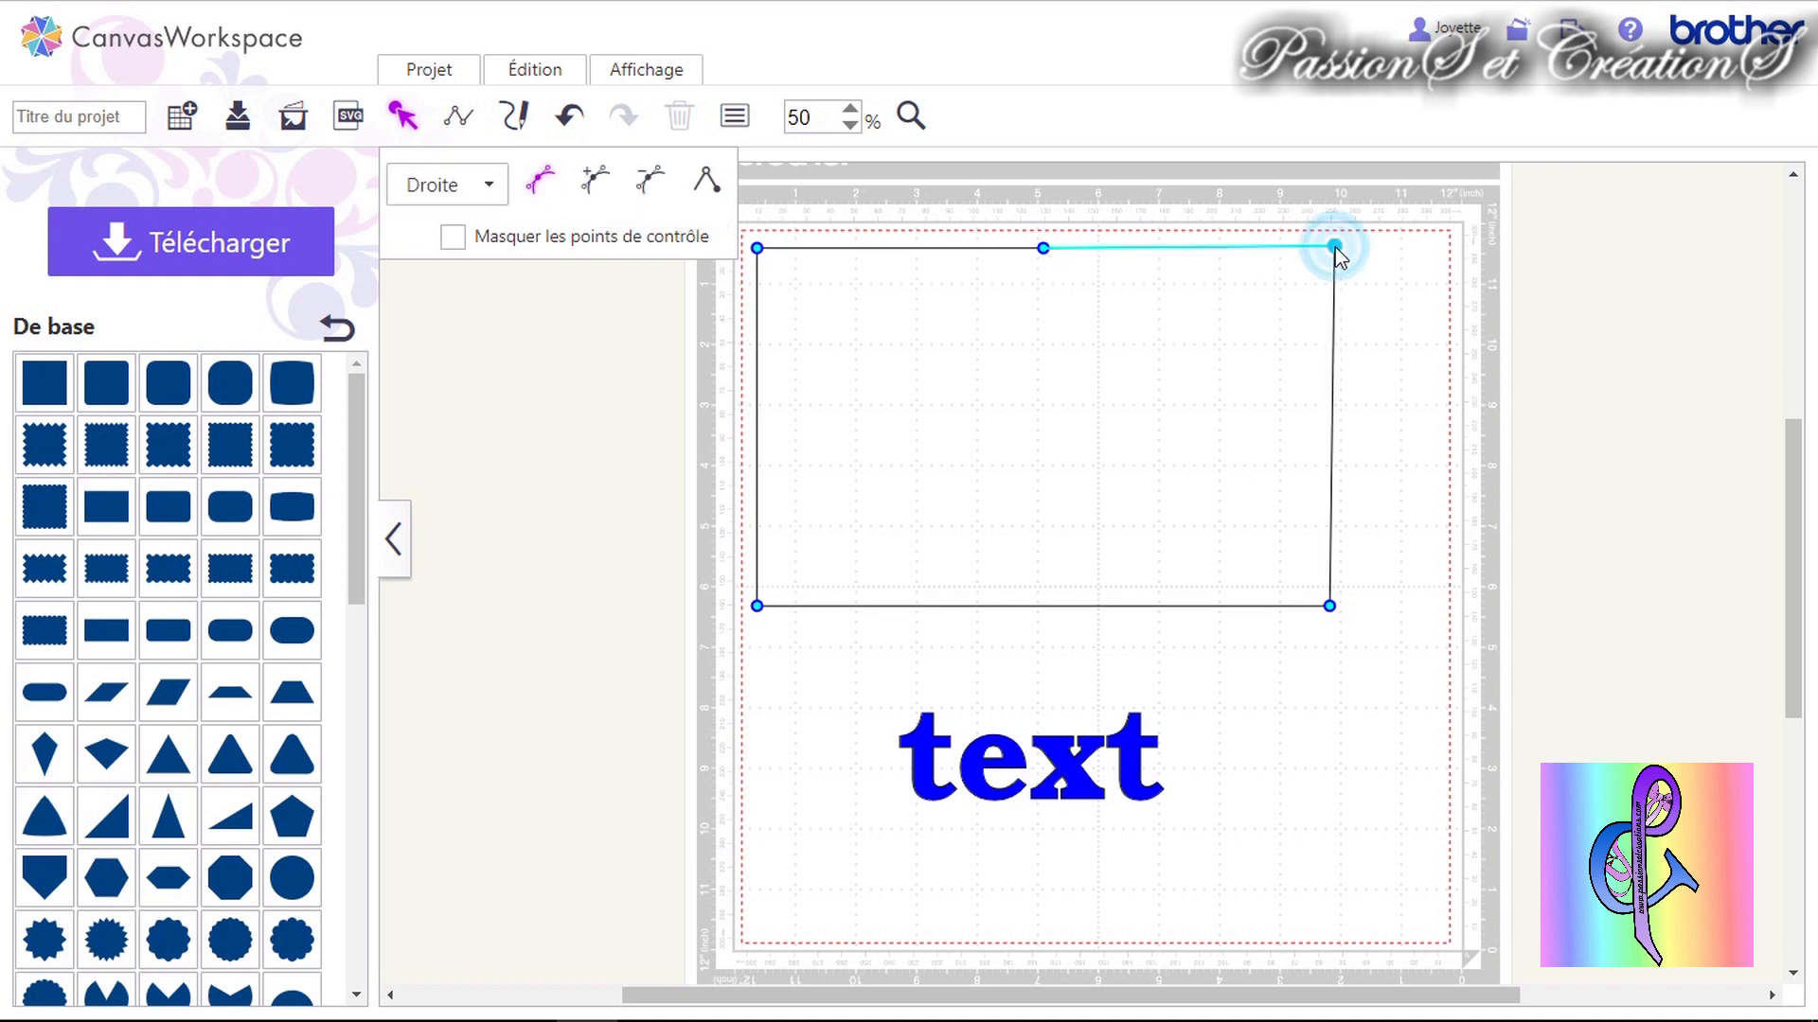
pyautogui.click(650, 180)
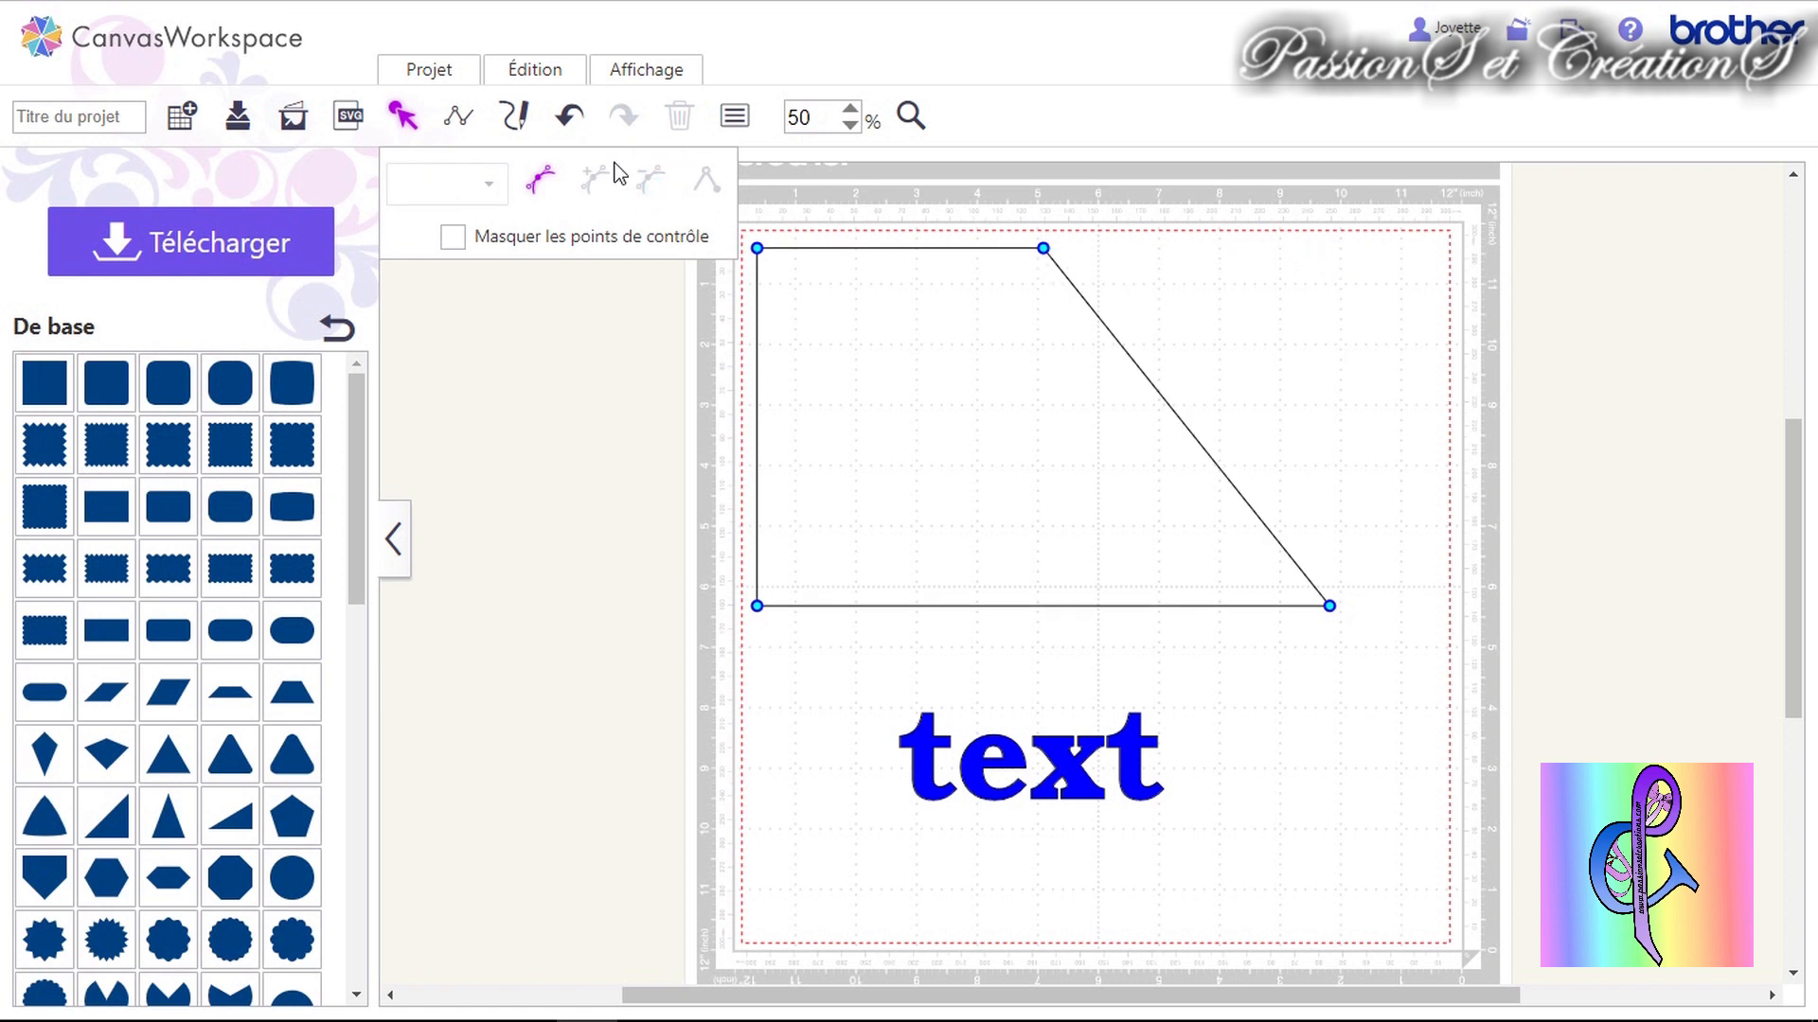
pyautogui.click(568, 115)
# Open the rectangle's contour along its right edge and close it again.
pyautogui.click(1011, 367)
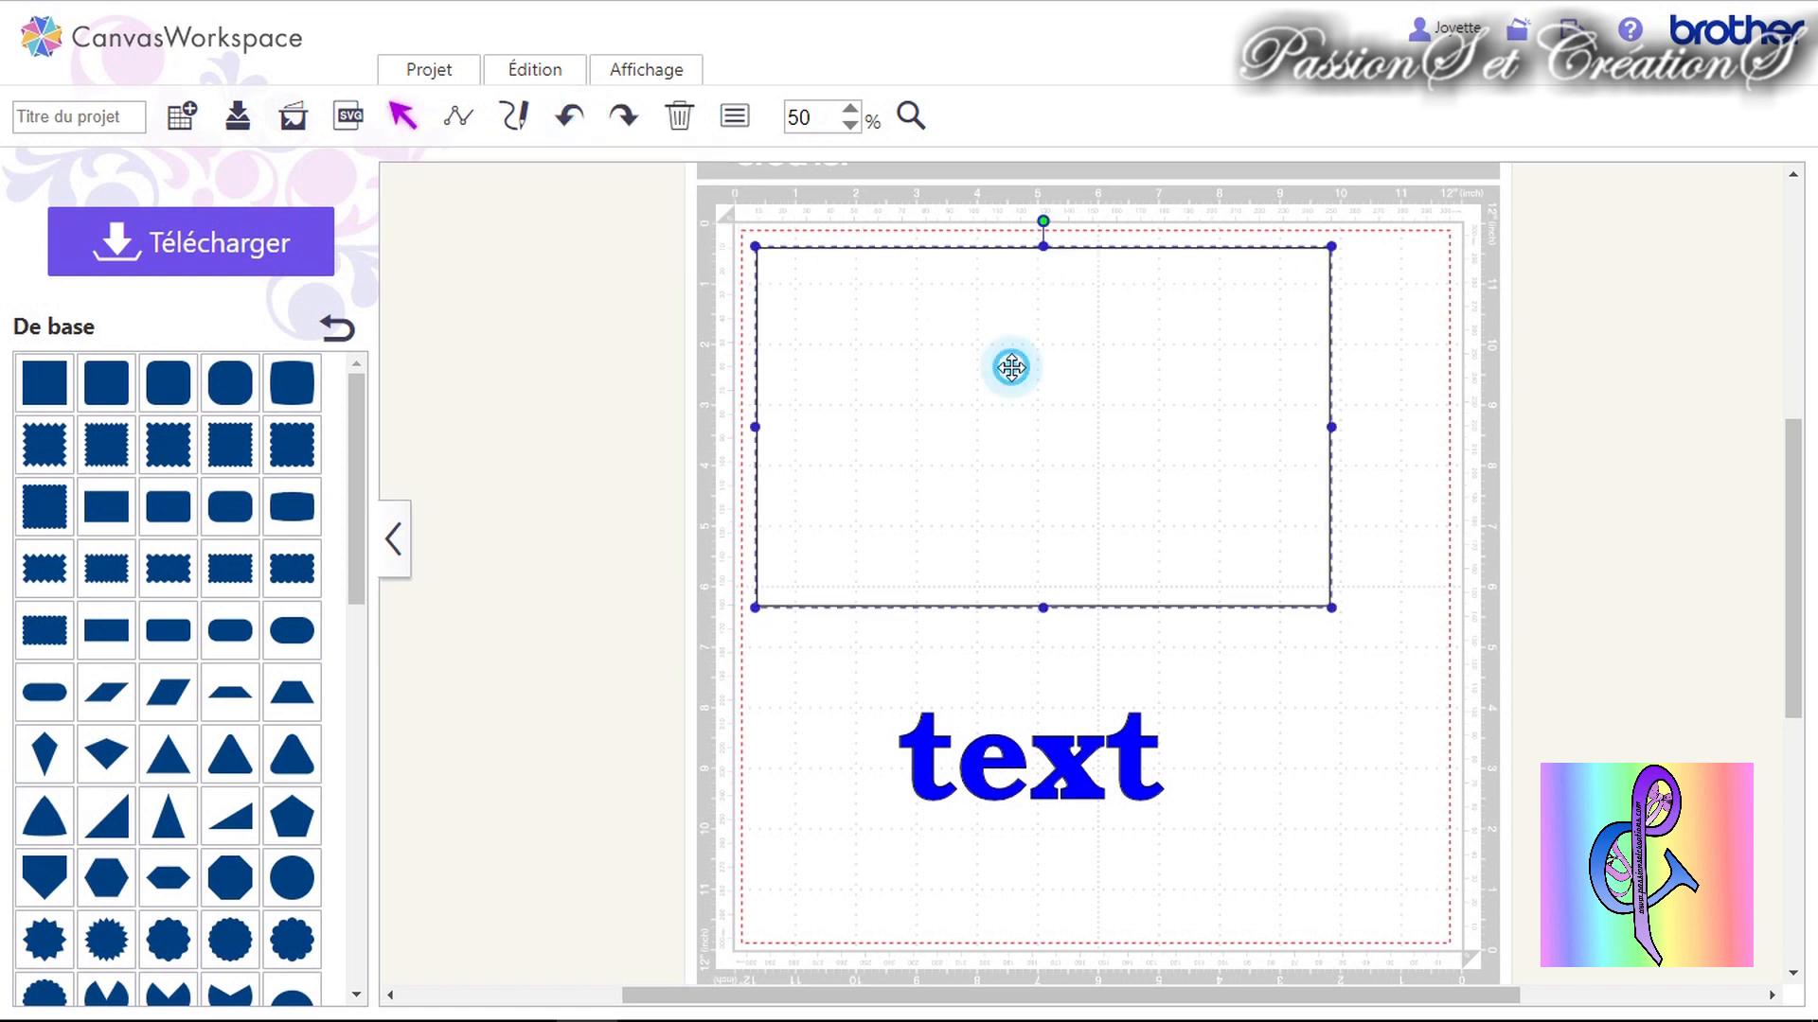
pyautogui.doubleClick(1011, 368)
pyautogui.click(707, 180)
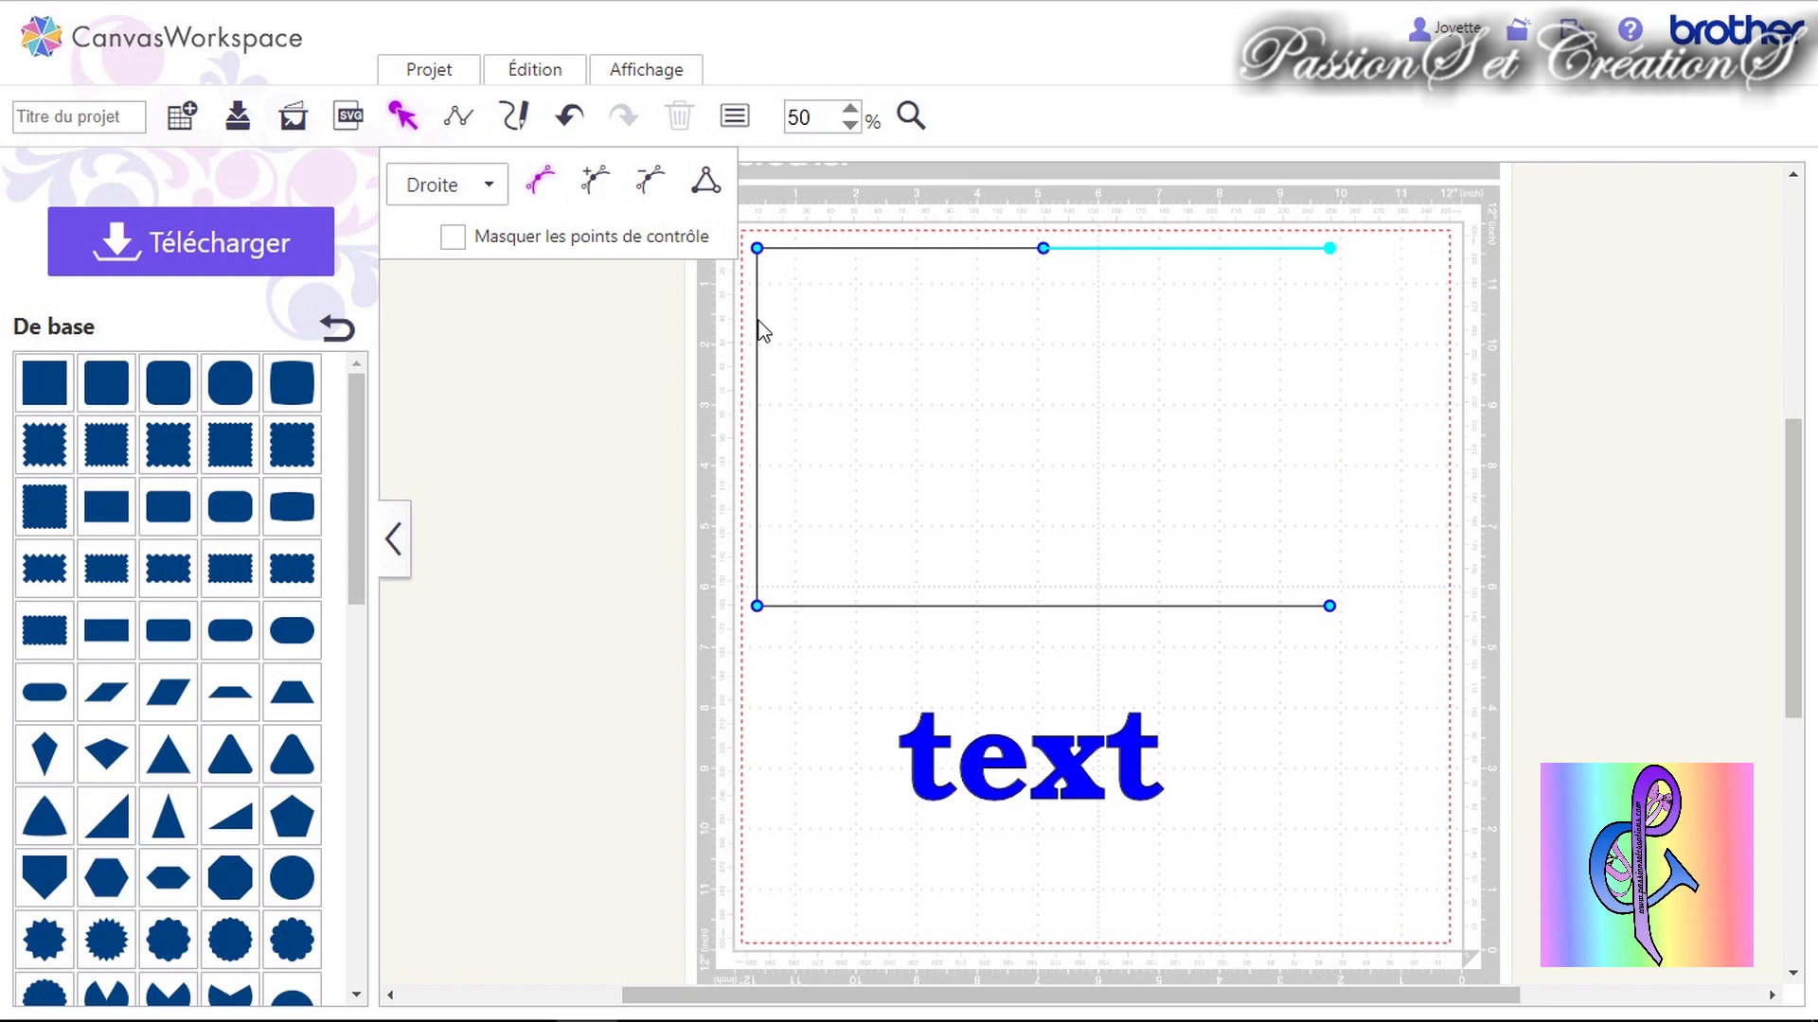
pyautogui.click(755, 246)
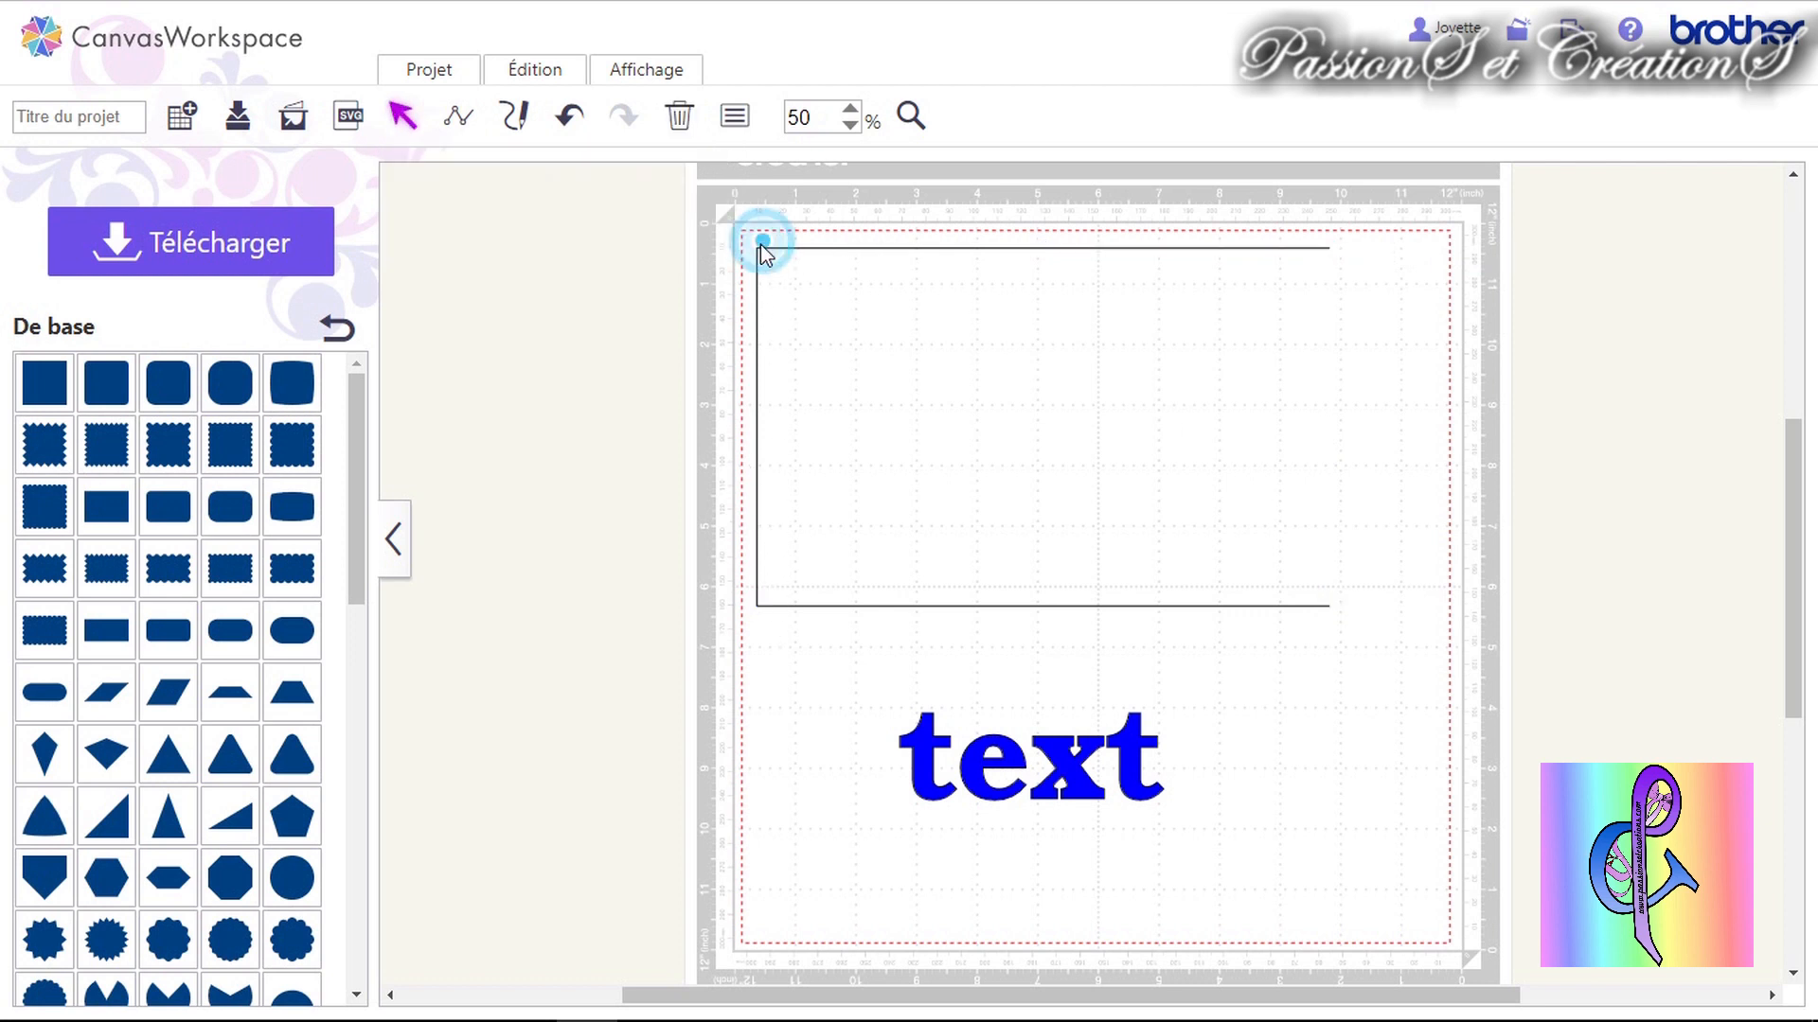
pyautogui.doubleClick(777, 275)
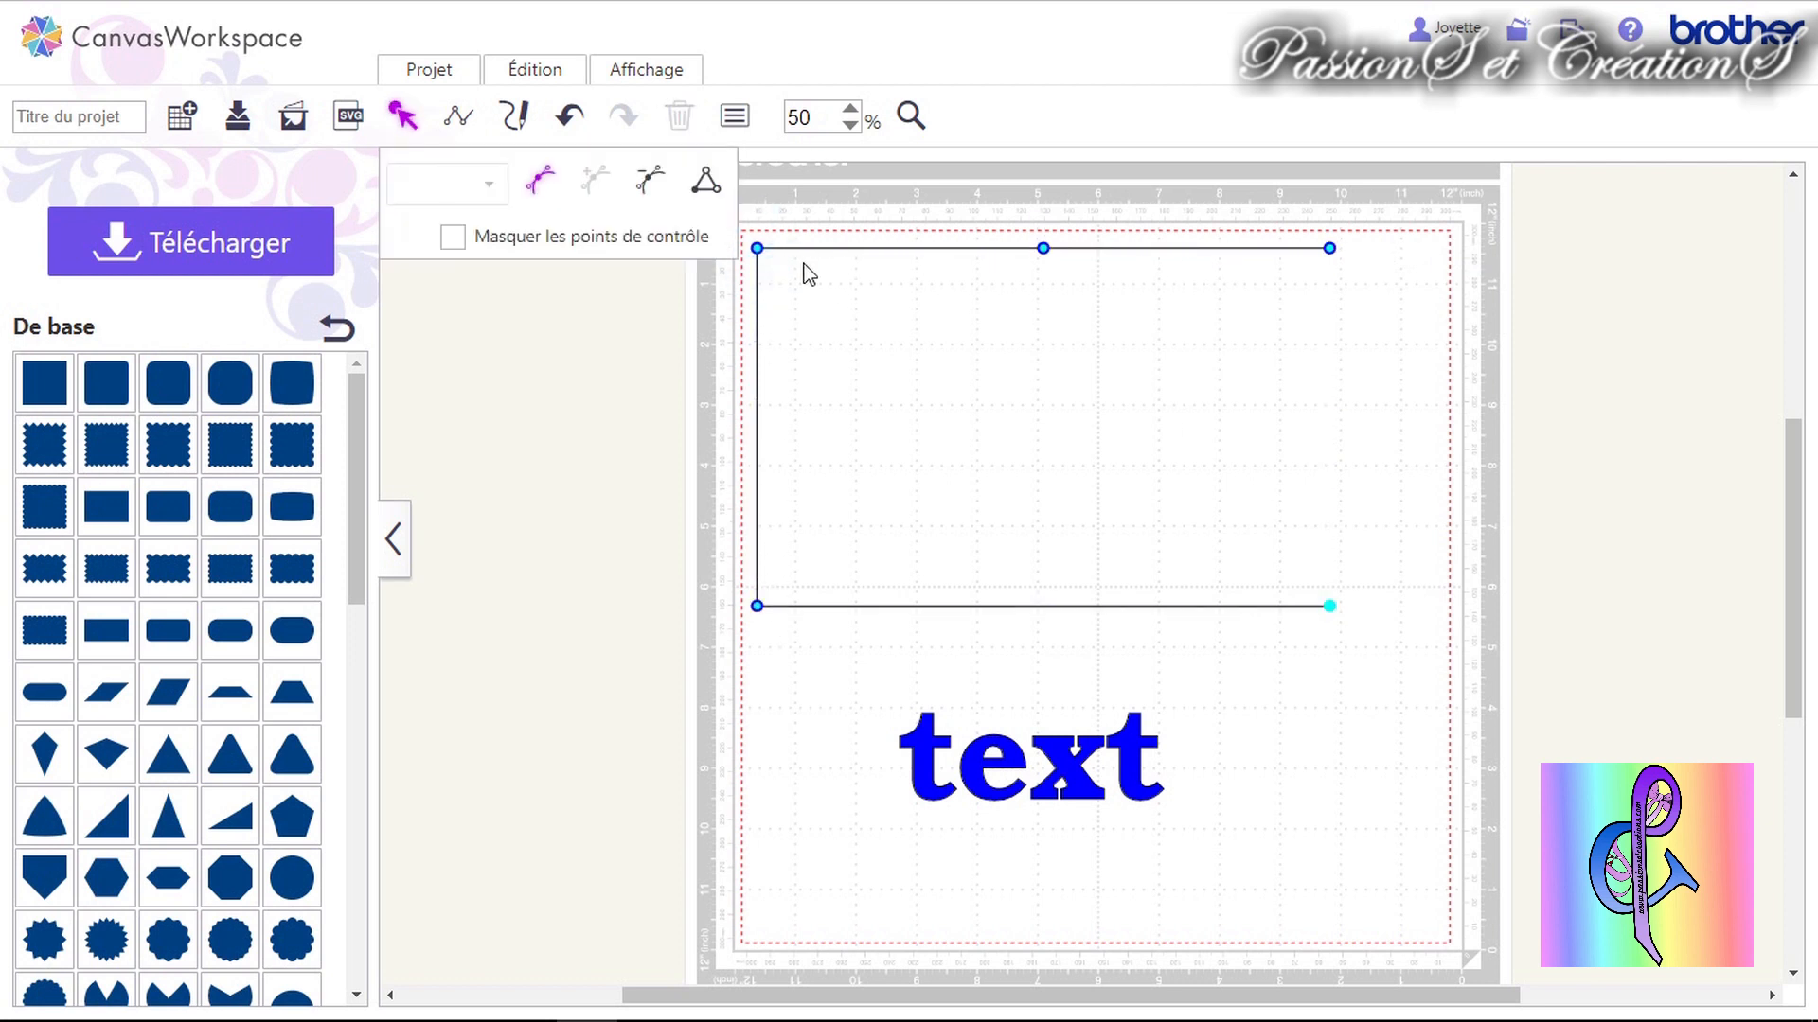
pyautogui.click(757, 250)
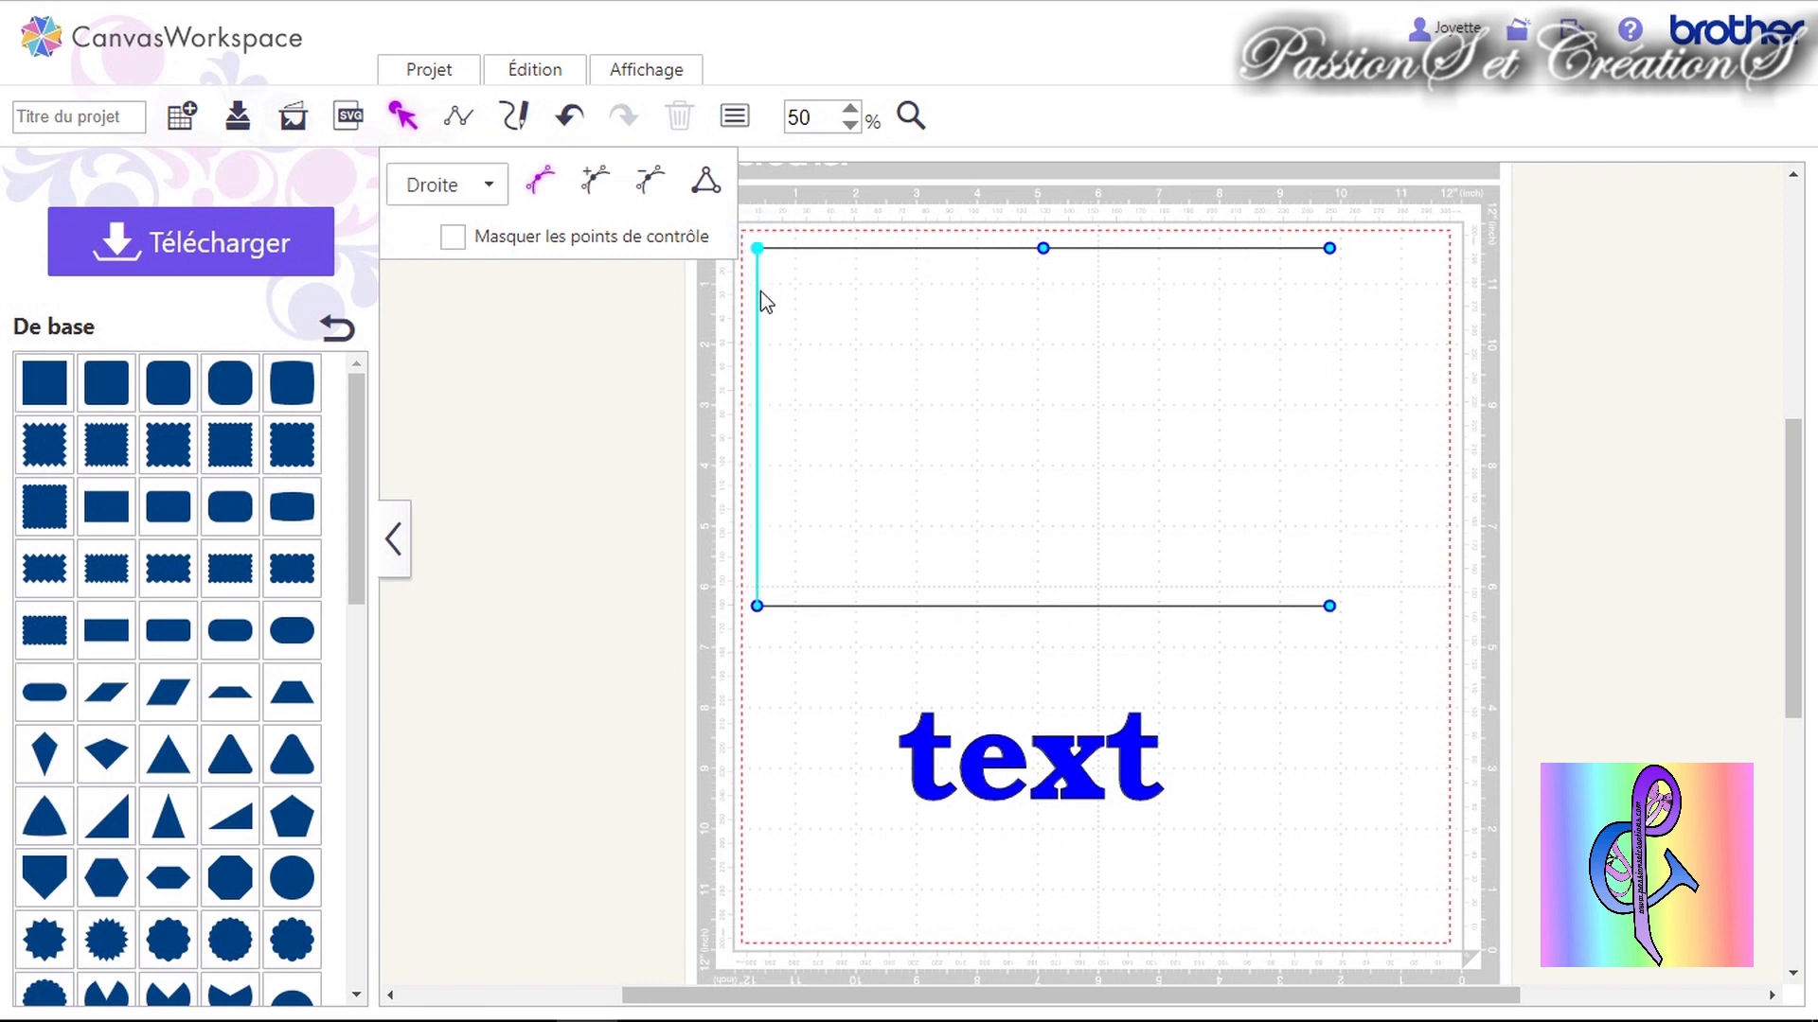
pyautogui.click(705, 182)
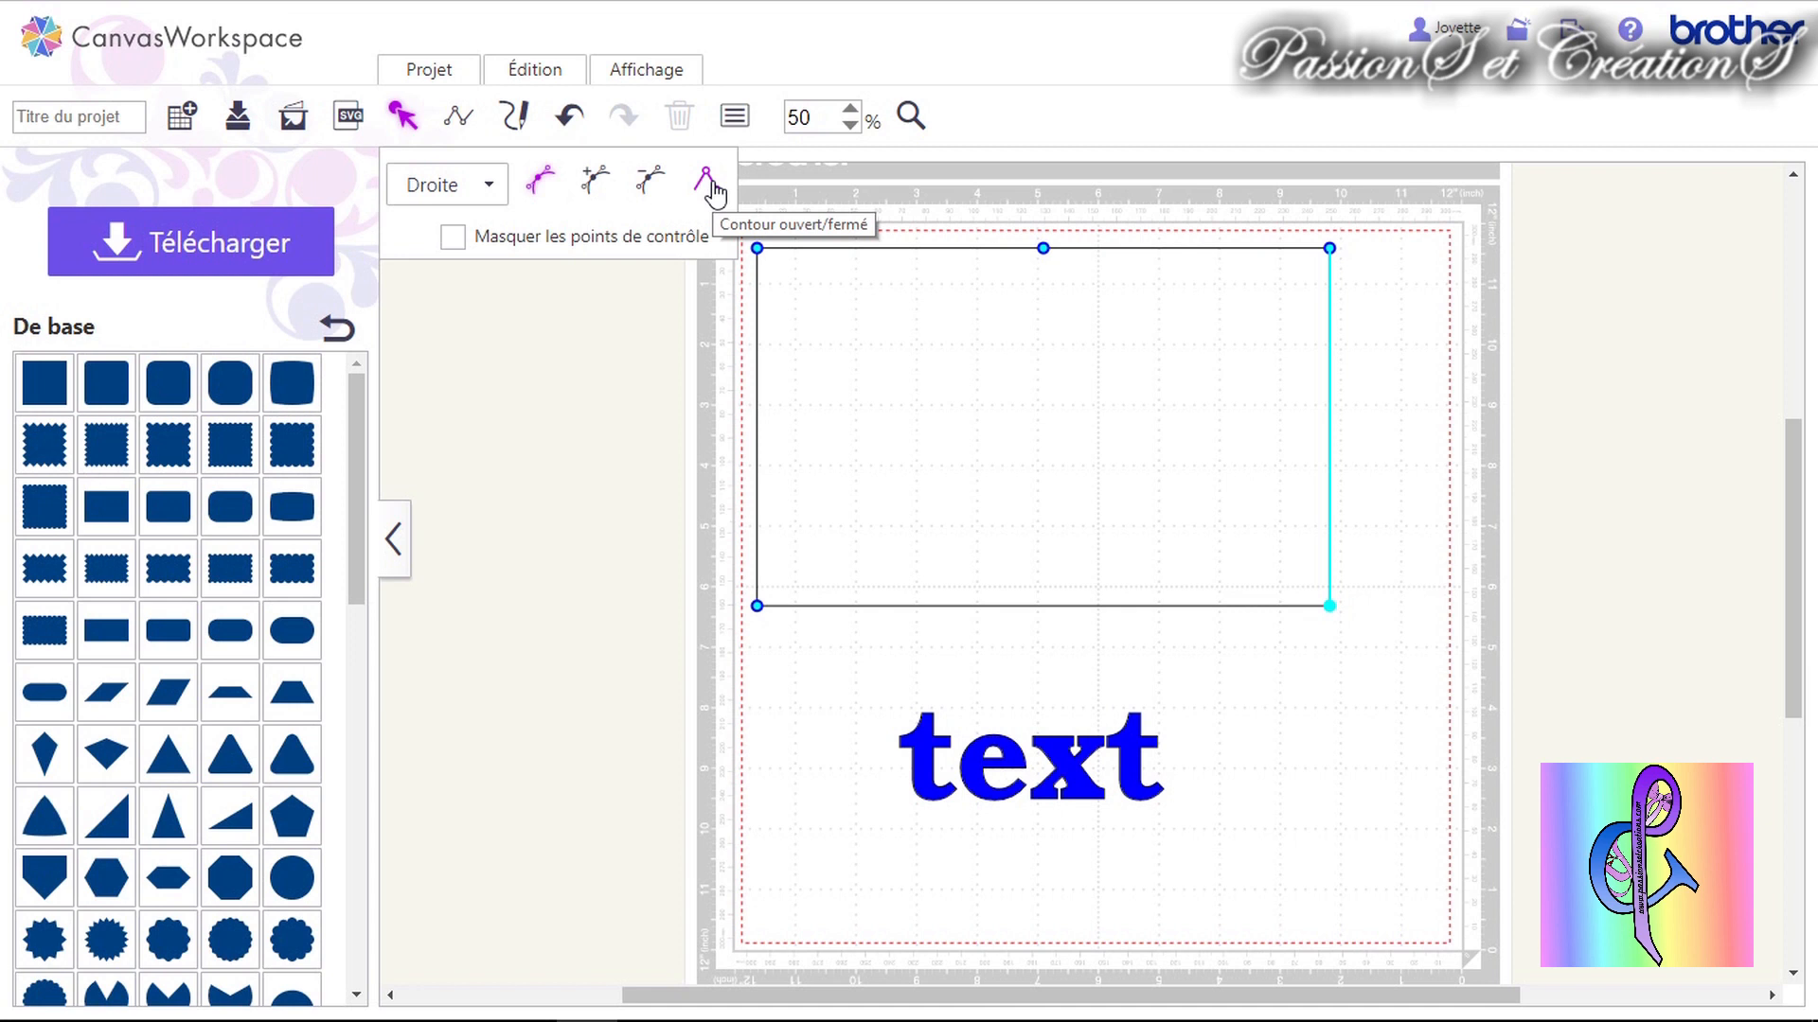
# Delete the rectangle's lower right corner point and undo the deletion.
pyautogui.click(652, 197)
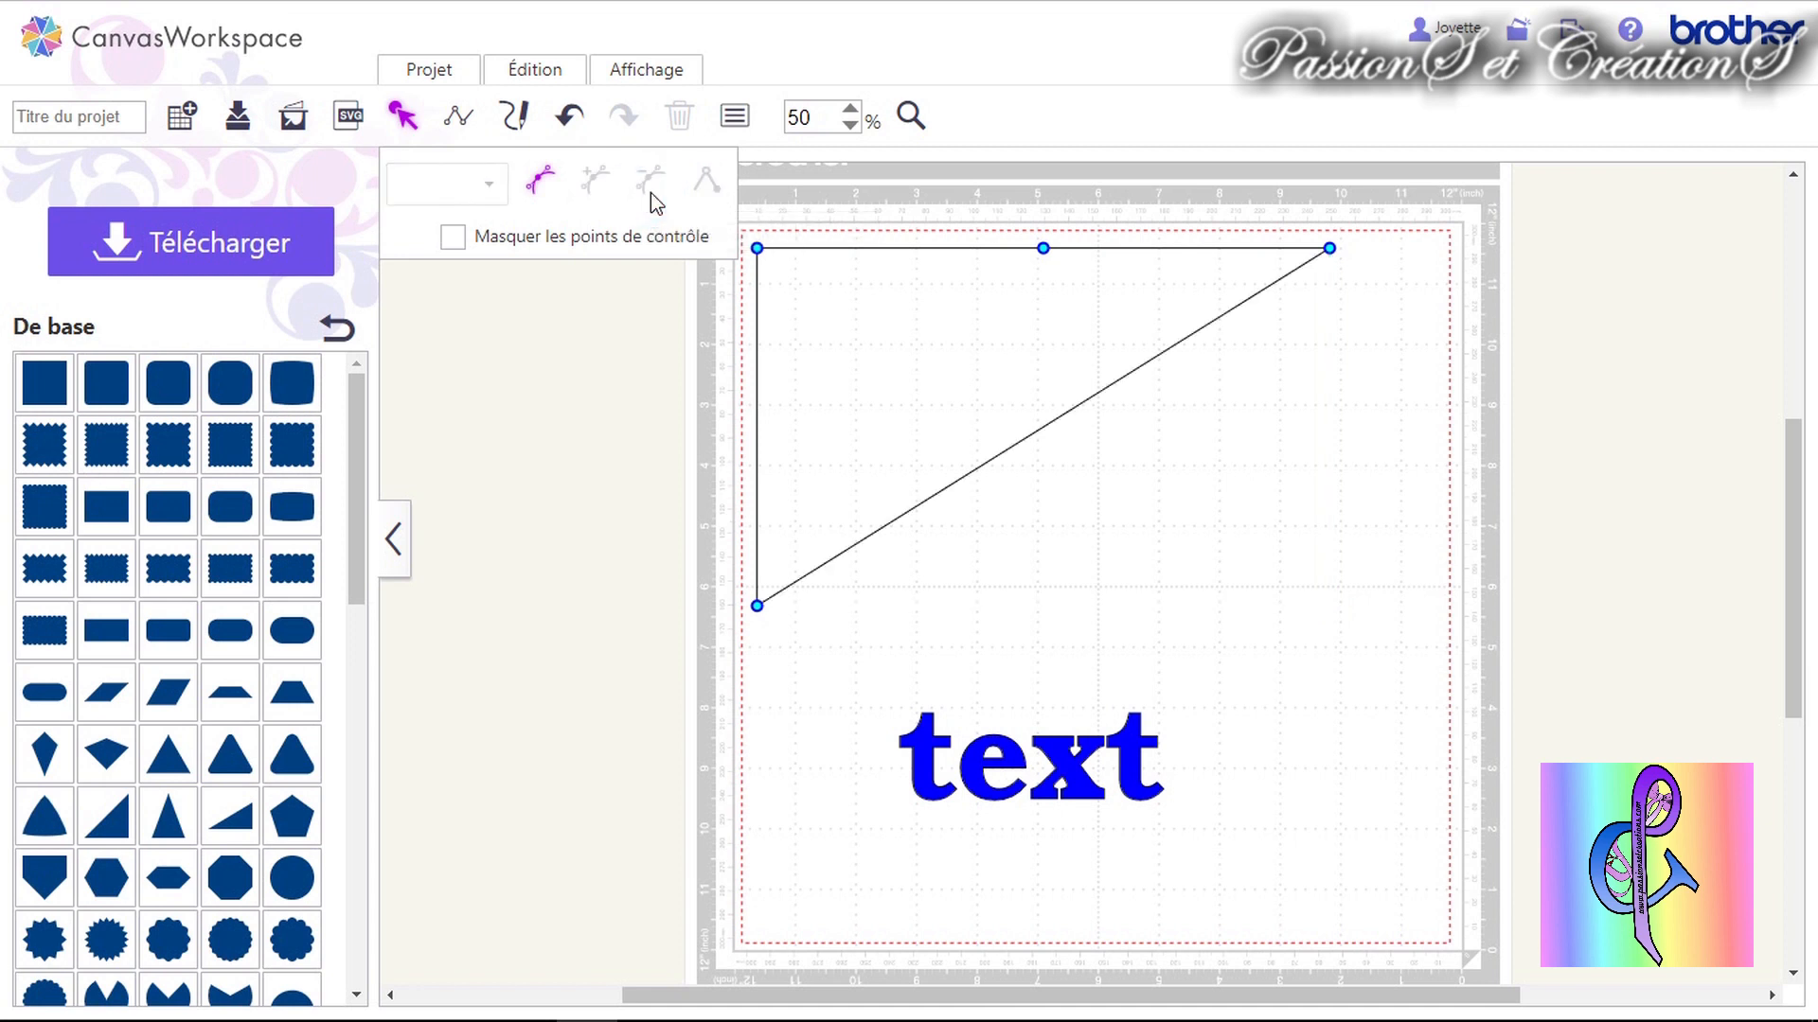
pyautogui.click(573, 117)
# Delete the middle point of the rectangle's upper edge.
pyautogui.click(1043, 349)
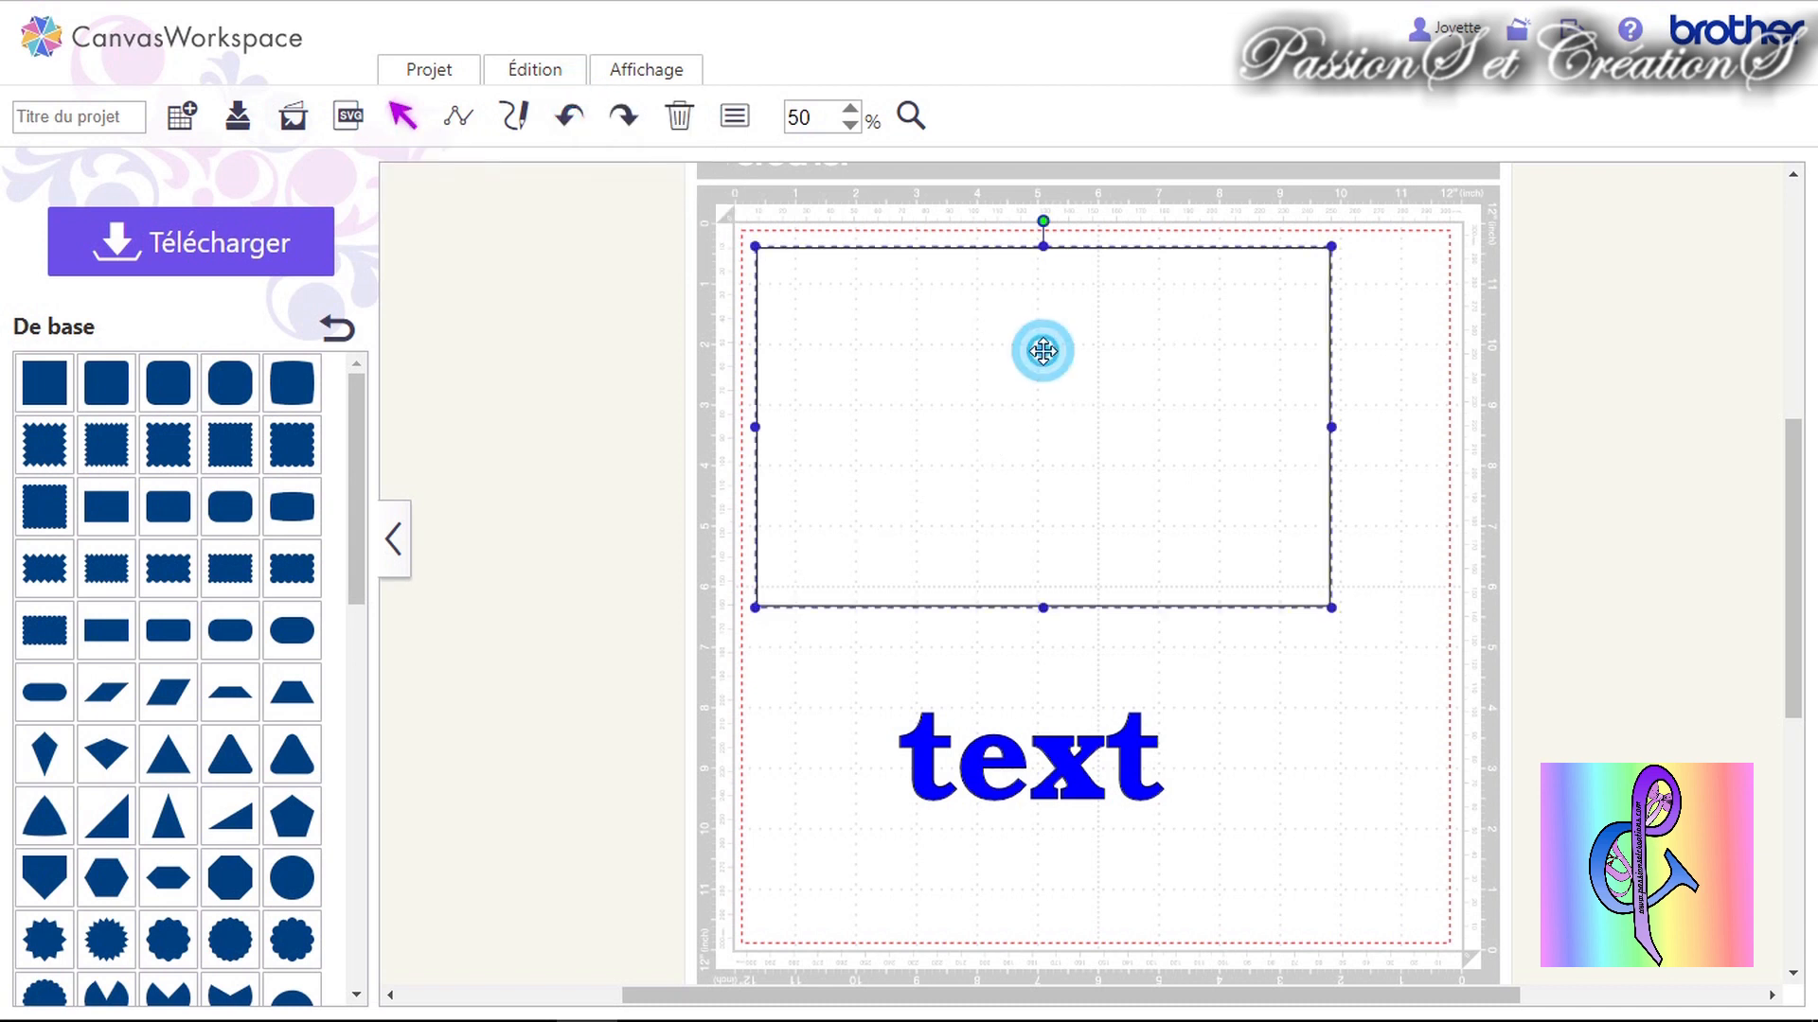
pyautogui.click(1041, 248)
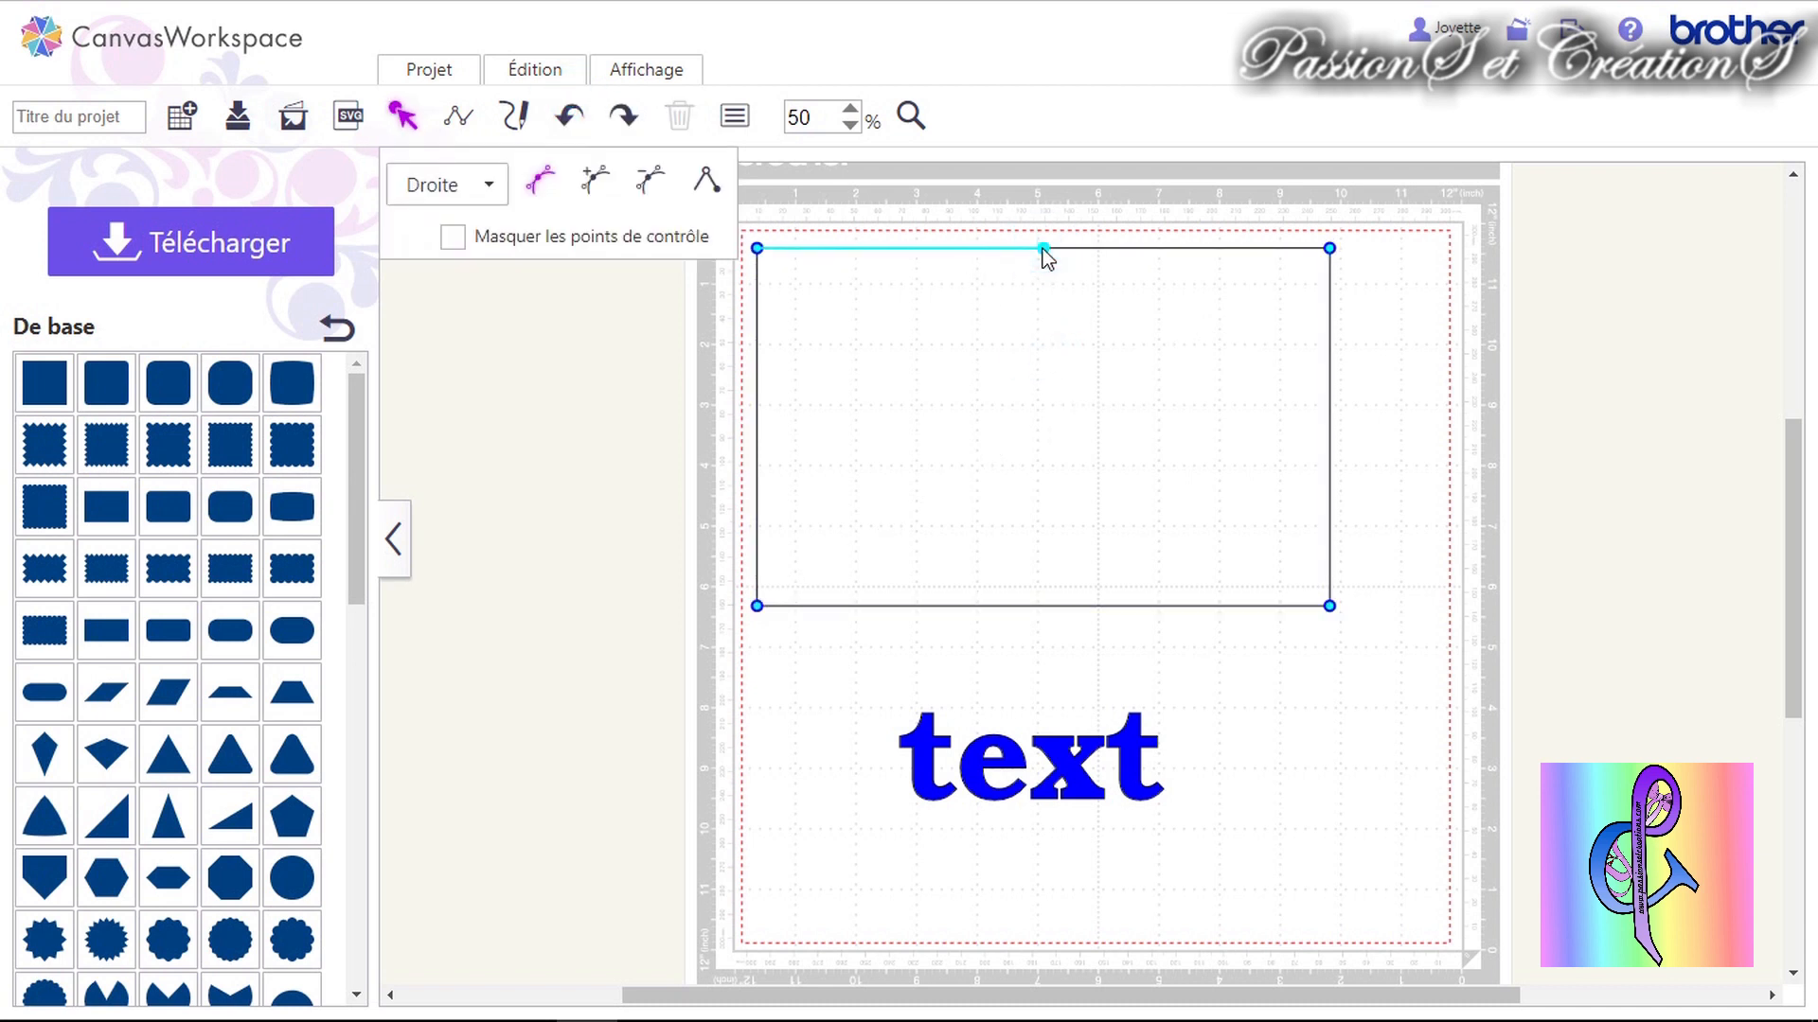
pyautogui.click(648, 181)
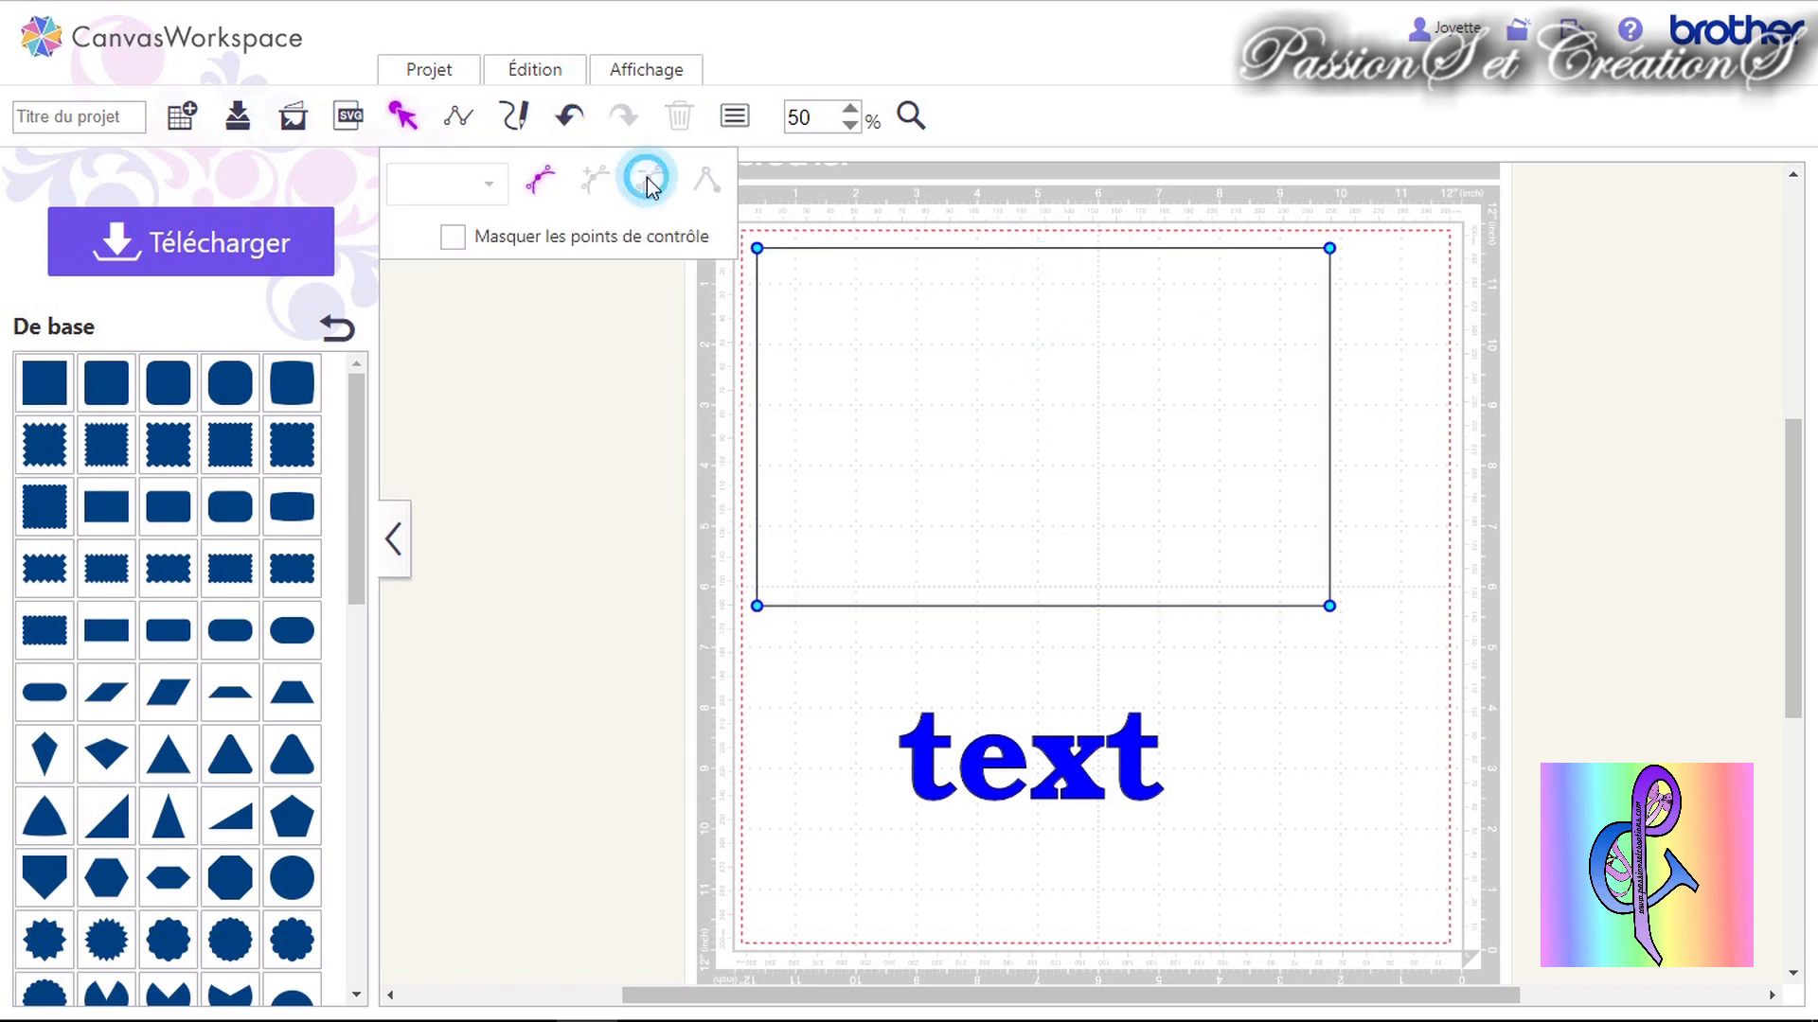
# Add a point in the middle of the rectangle's upper edge and another in the middle of its lower edge.
pyautogui.click(1164, 289)
pyautogui.doubleClick(1163, 289)
pyautogui.click(877, 248)
pyautogui.click(594, 178)
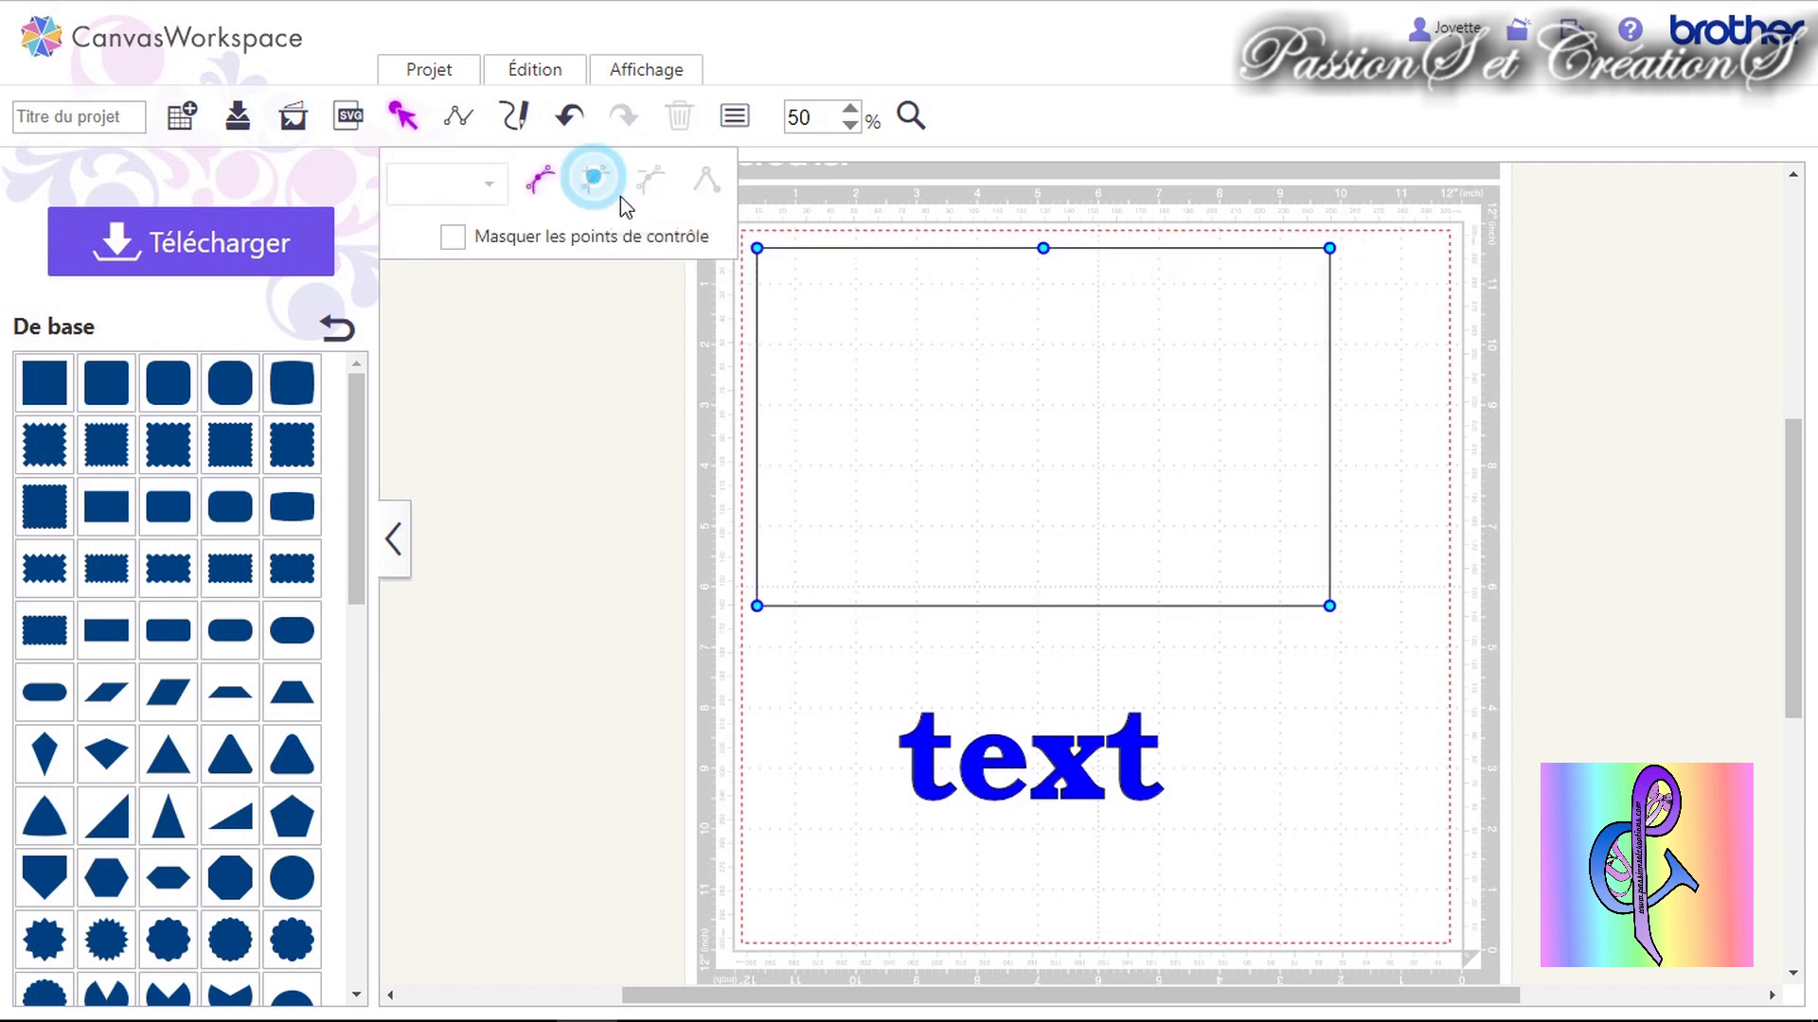
pyautogui.click(760, 606)
pyautogui.click(598, 180)
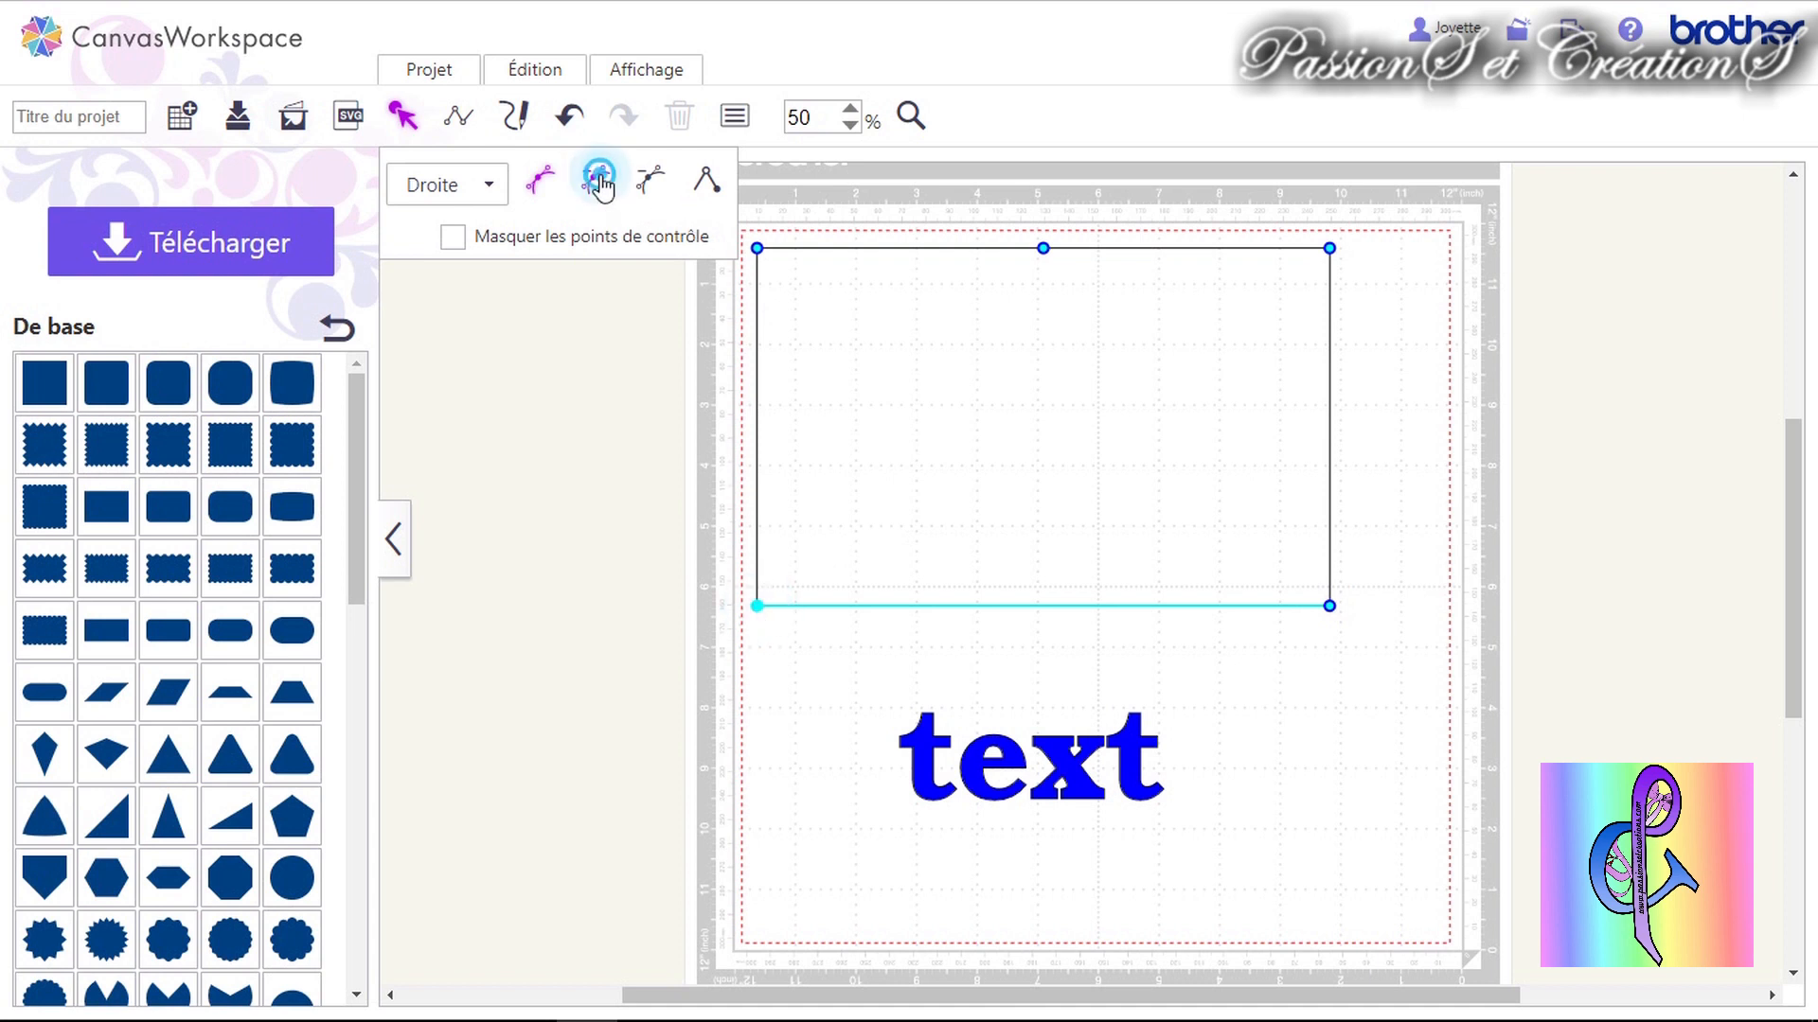
# Change the rectangle's right edge from a straight line to Courbe and toggle the hiding of its control points.
pyautogui.click(1328, 339)
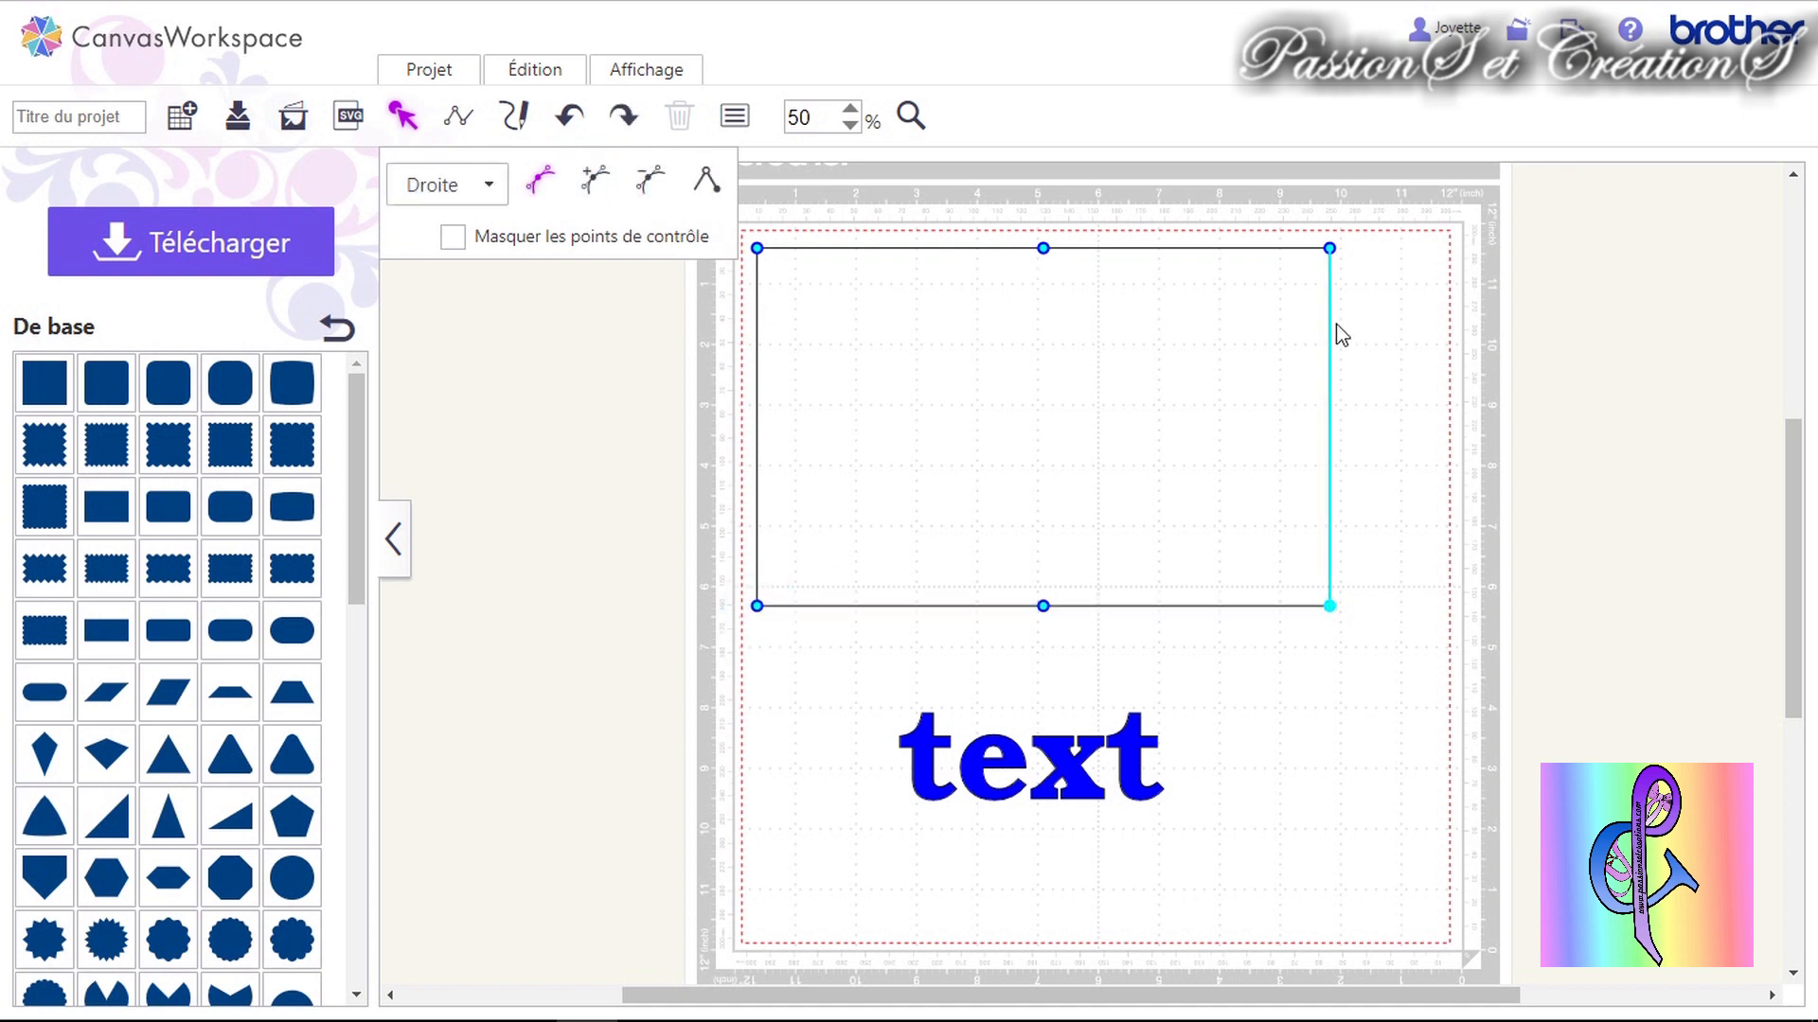
pyautogui.click(489, 186)
pyautogui.click(468, 263)
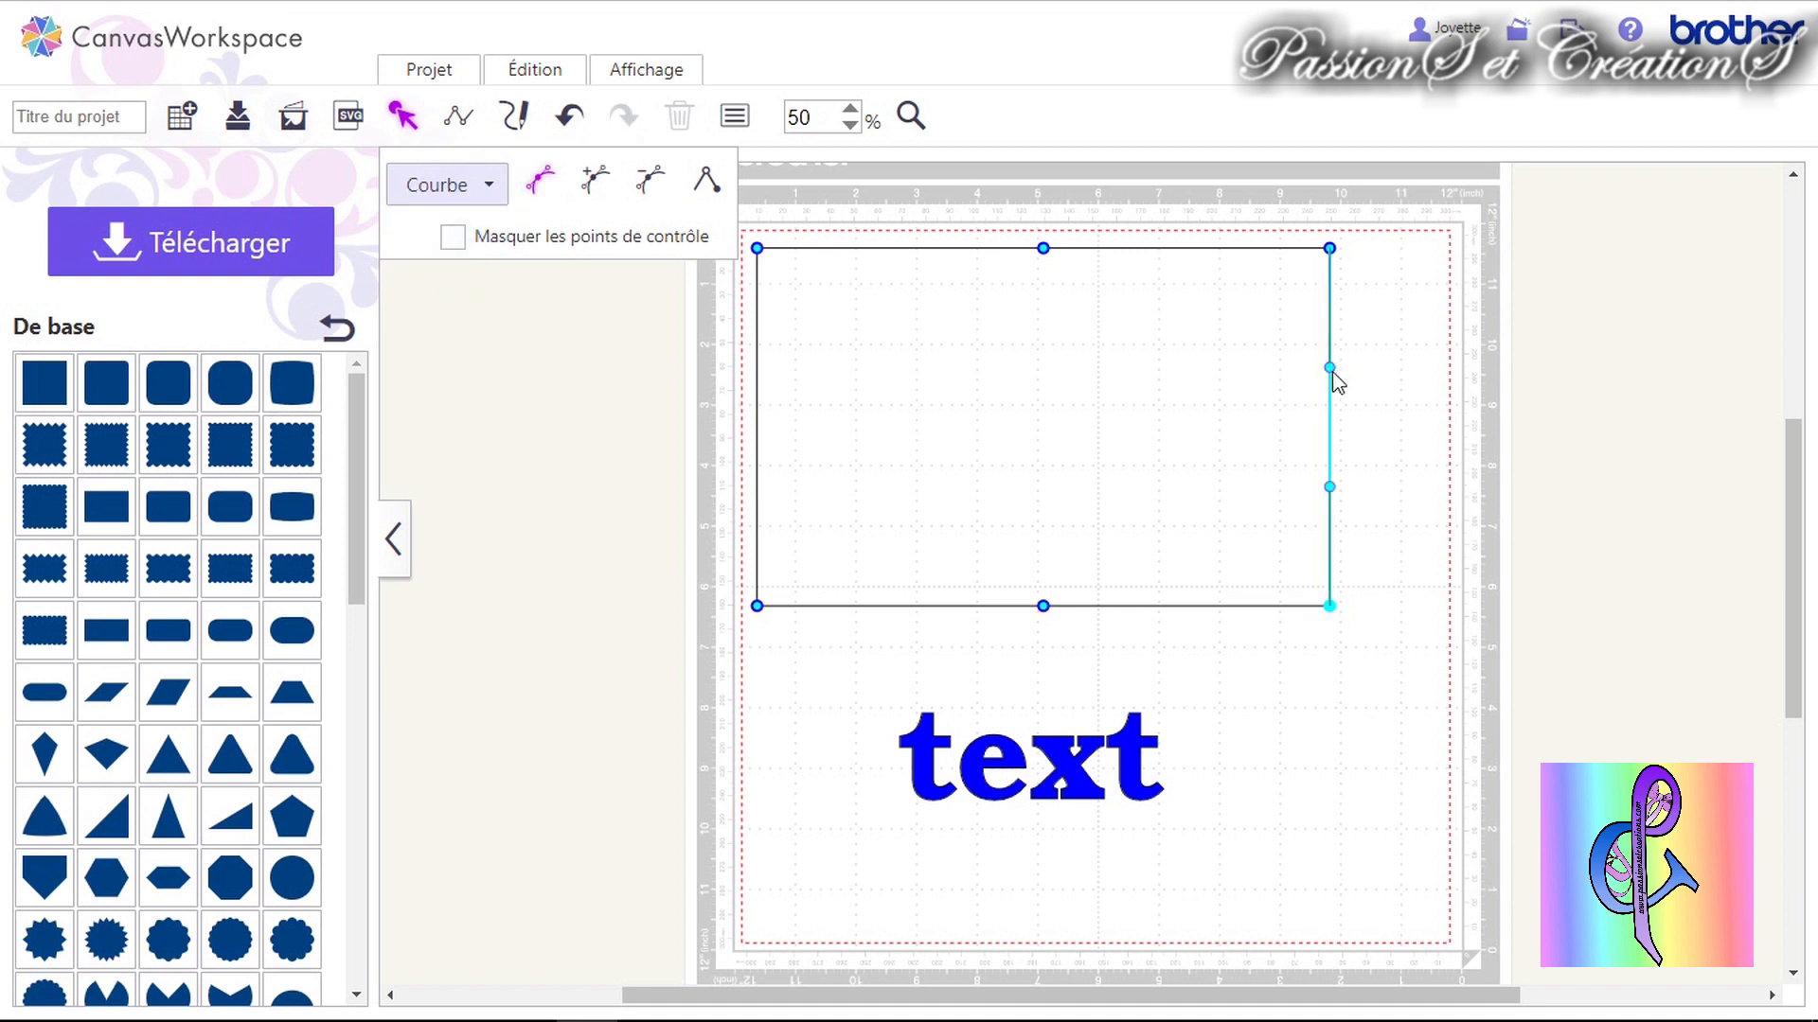
pyautogui.click(467, 243)
pyautogui.click(471, 248)
pyautogui.click(470, 245)
pyautogui.click(471, 244)
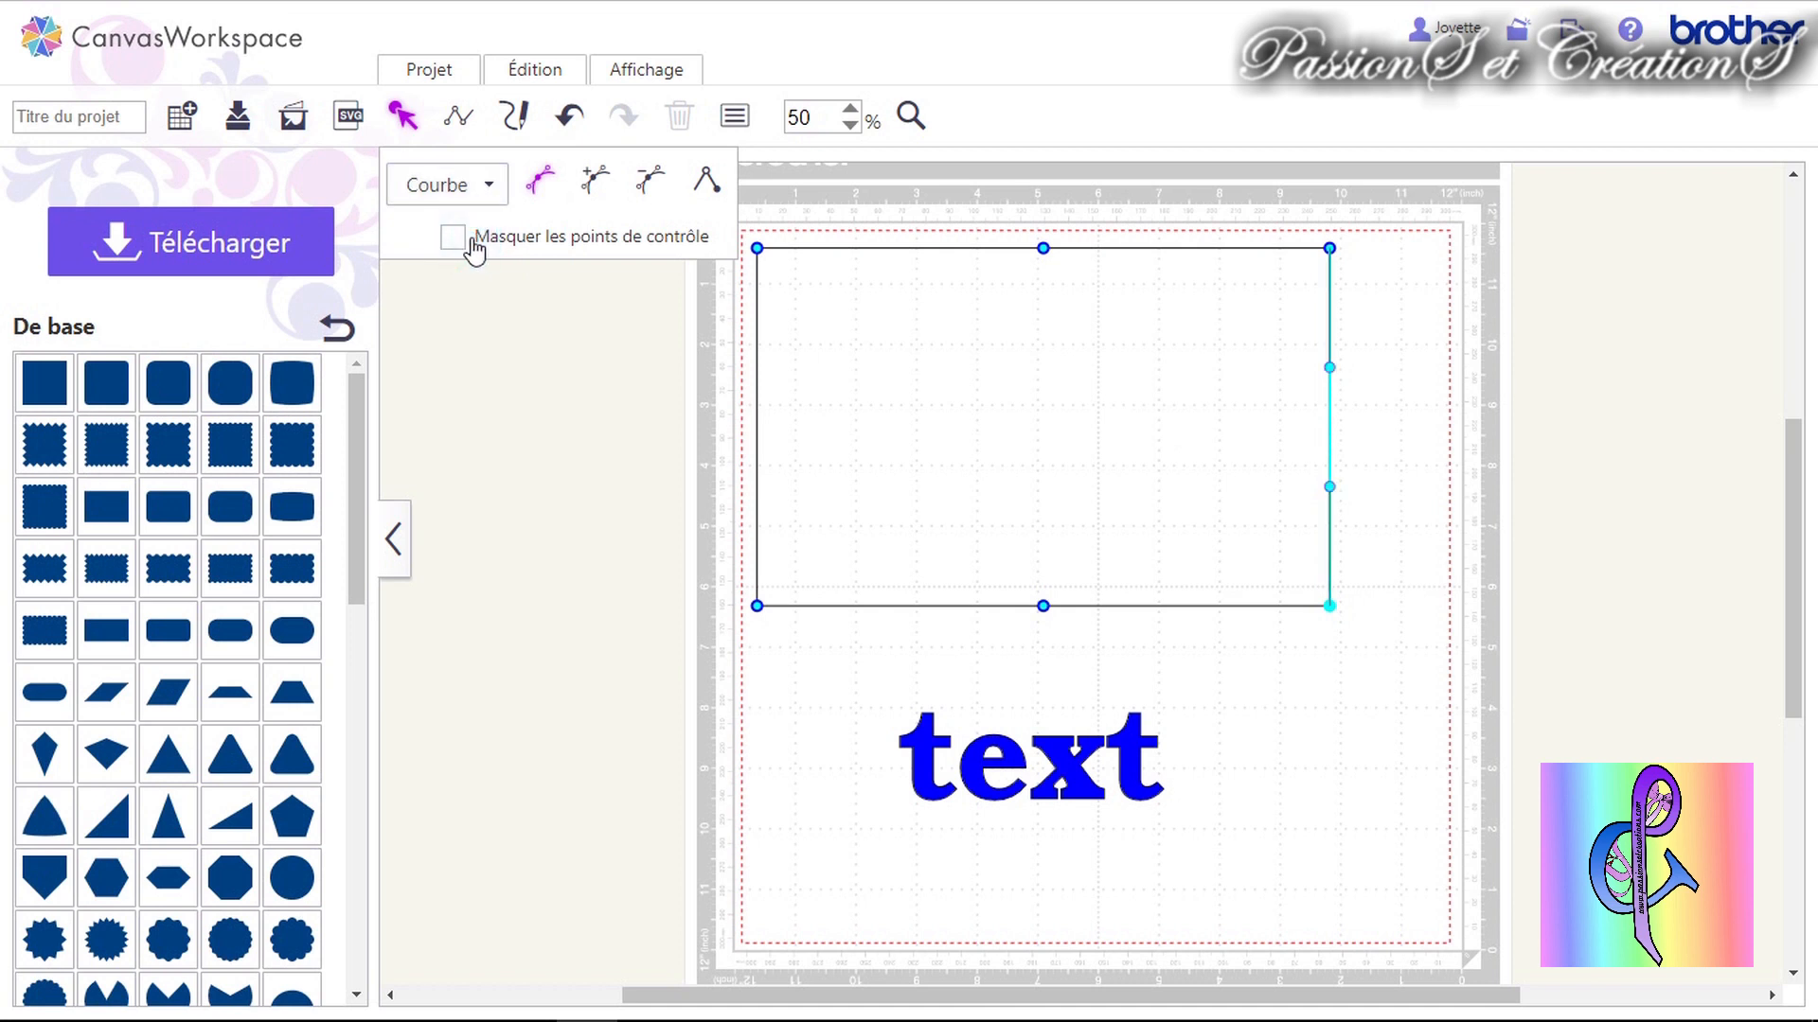
# Bulge the right edge outward by pulling its two control points past the mat's right border.
pyautogui.click(1331, 367)
pyautogui.moveTo(1343, 363); pyautogui.dragTo(1467, 273)
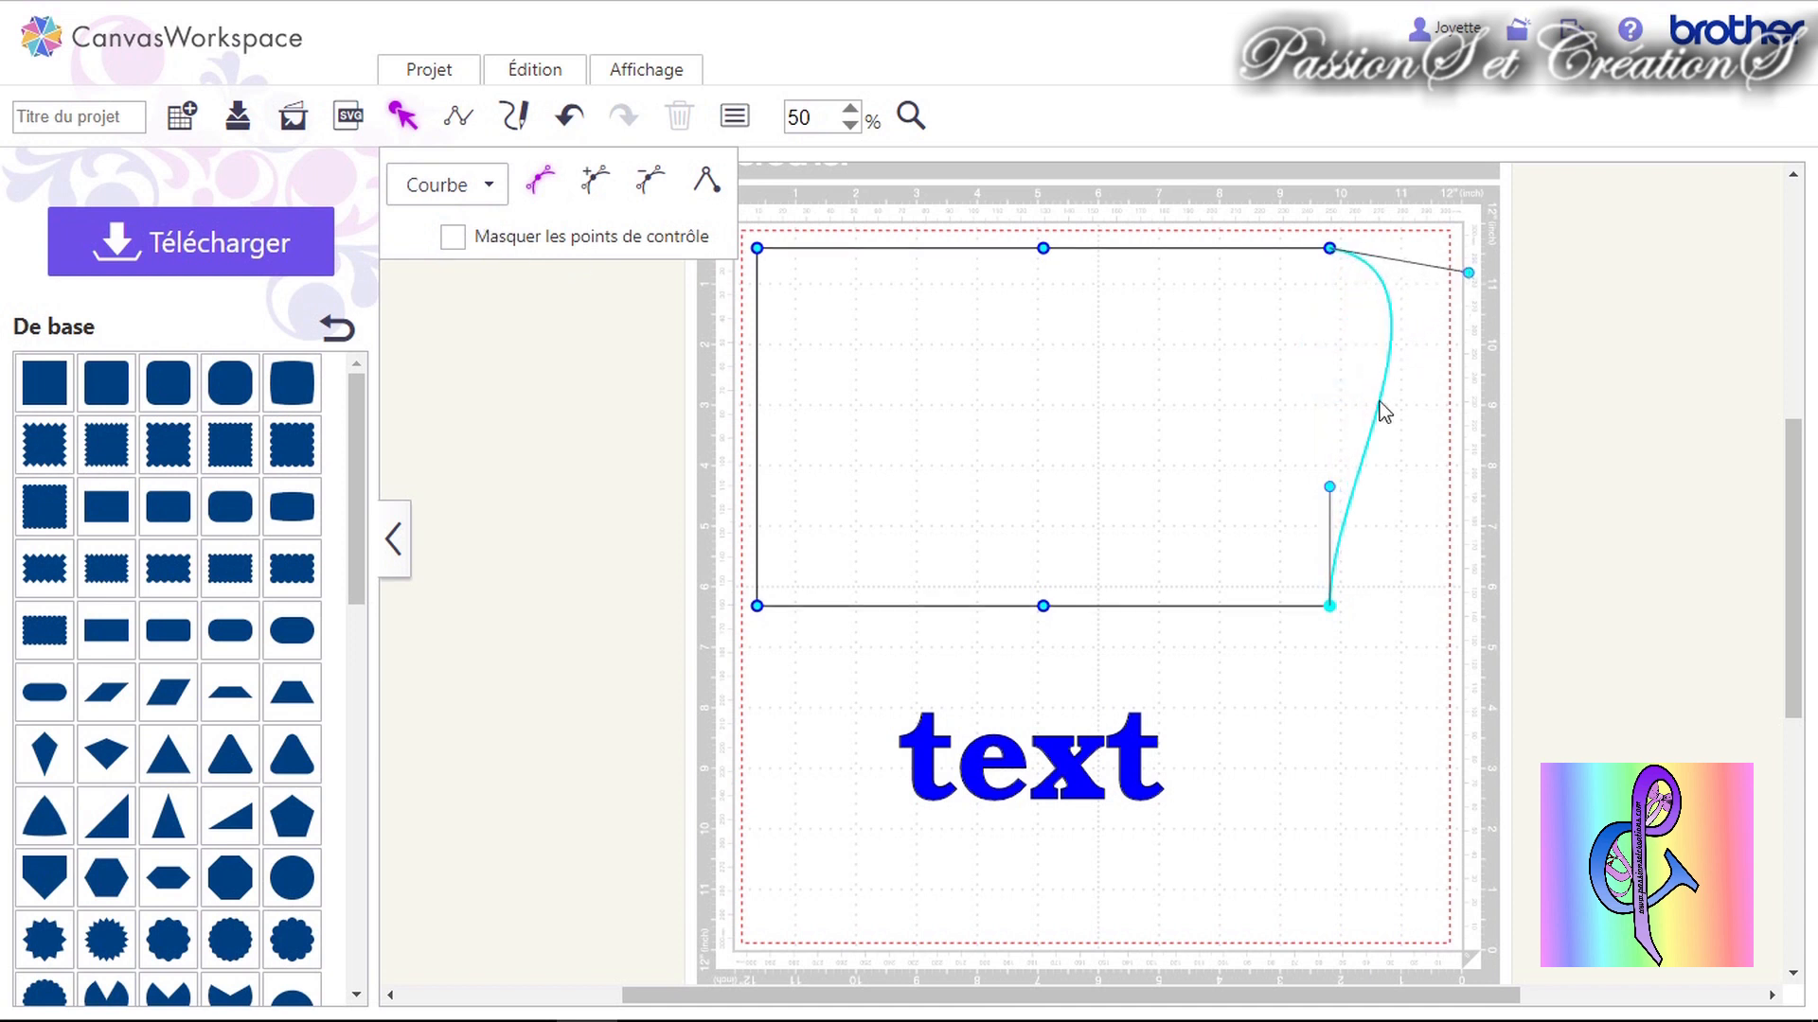
pyautogui.moveTo(1329, 489); pyautogui.dragTo(1488, 598)
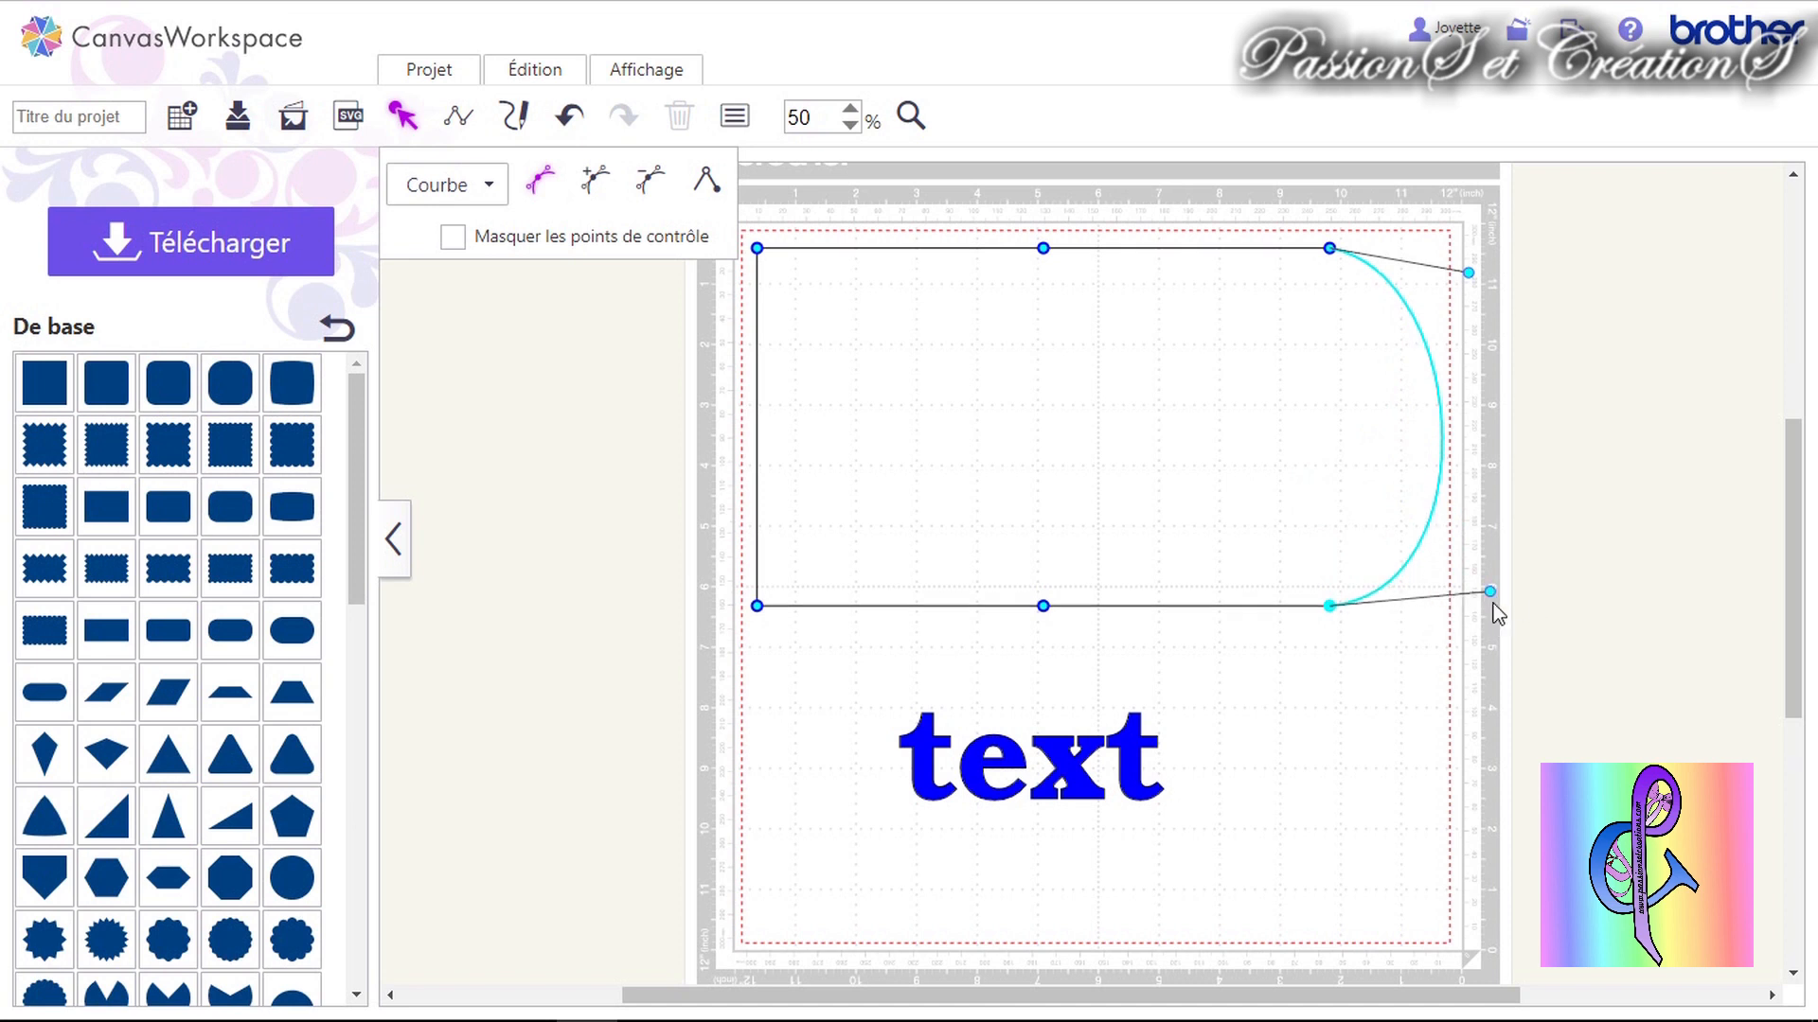
# Flatten the lower part of the right edge's curve by moving its lower control point onto the lower right corner.
pyautogui.moveTo(1482, 597); pyautogui.dragTo(1322, 611)
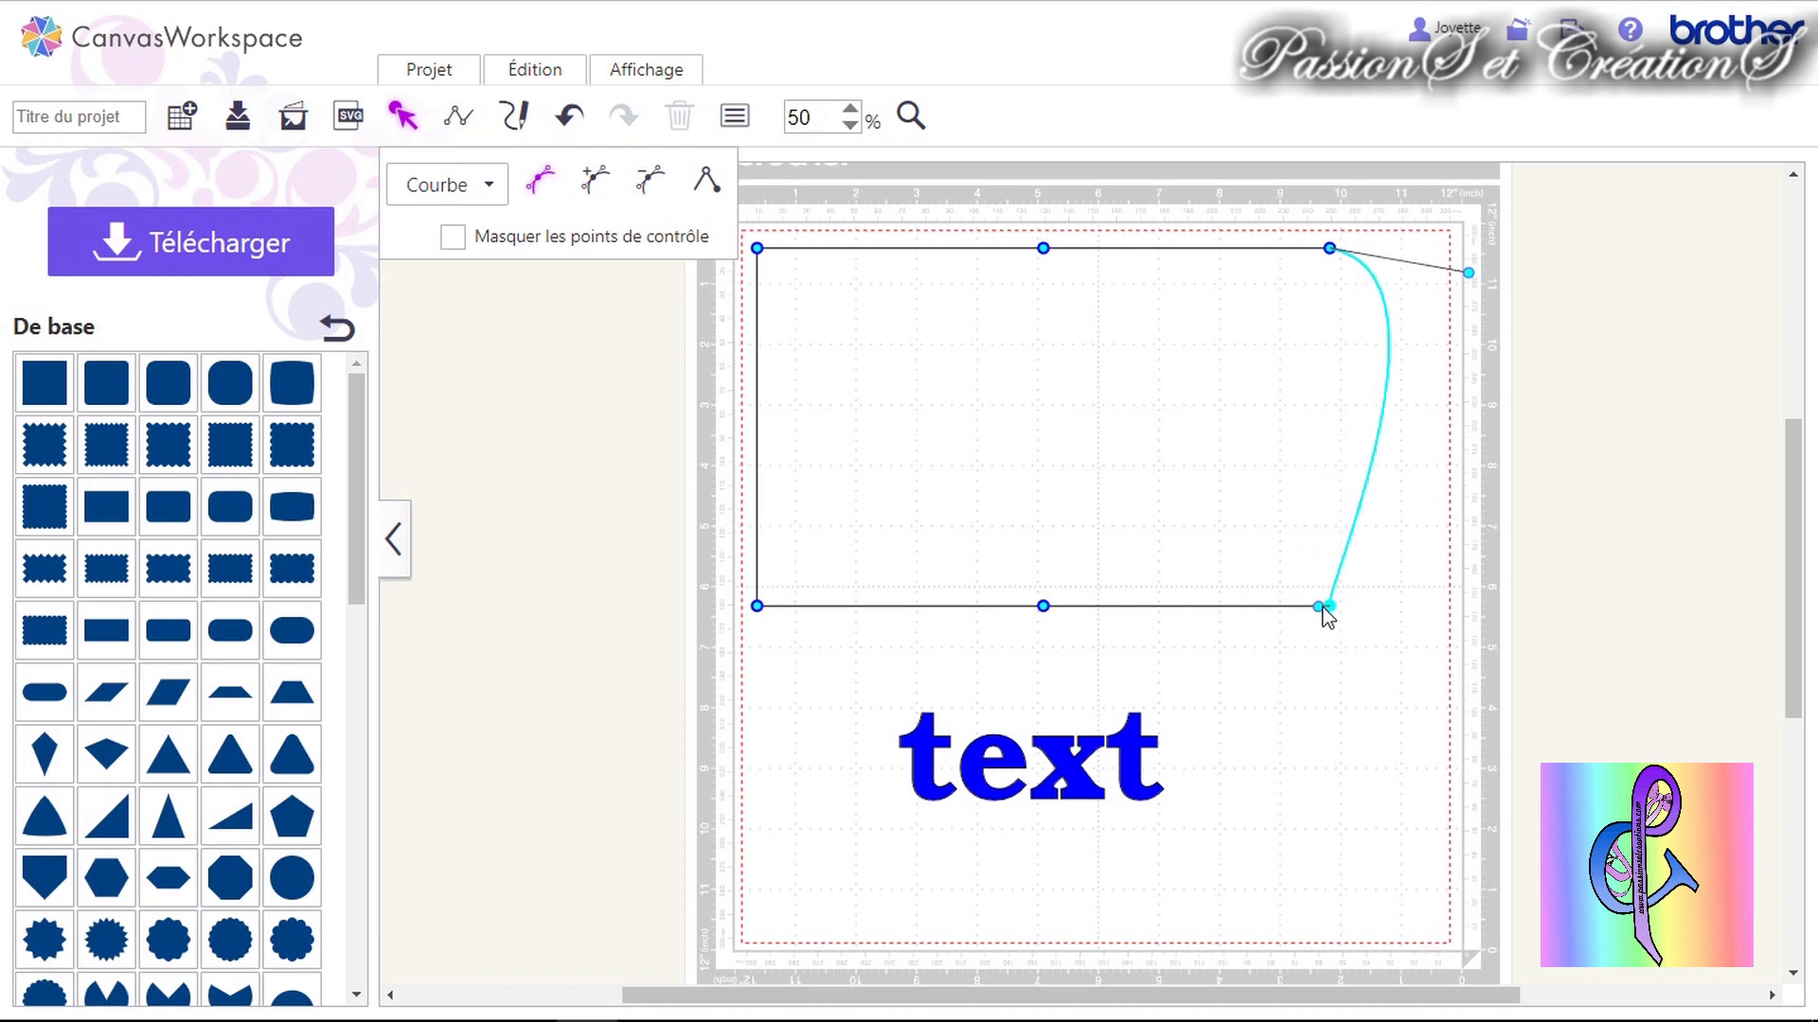
pyautogui.click(1044, 607)
pyautogui.click(1325, 604)
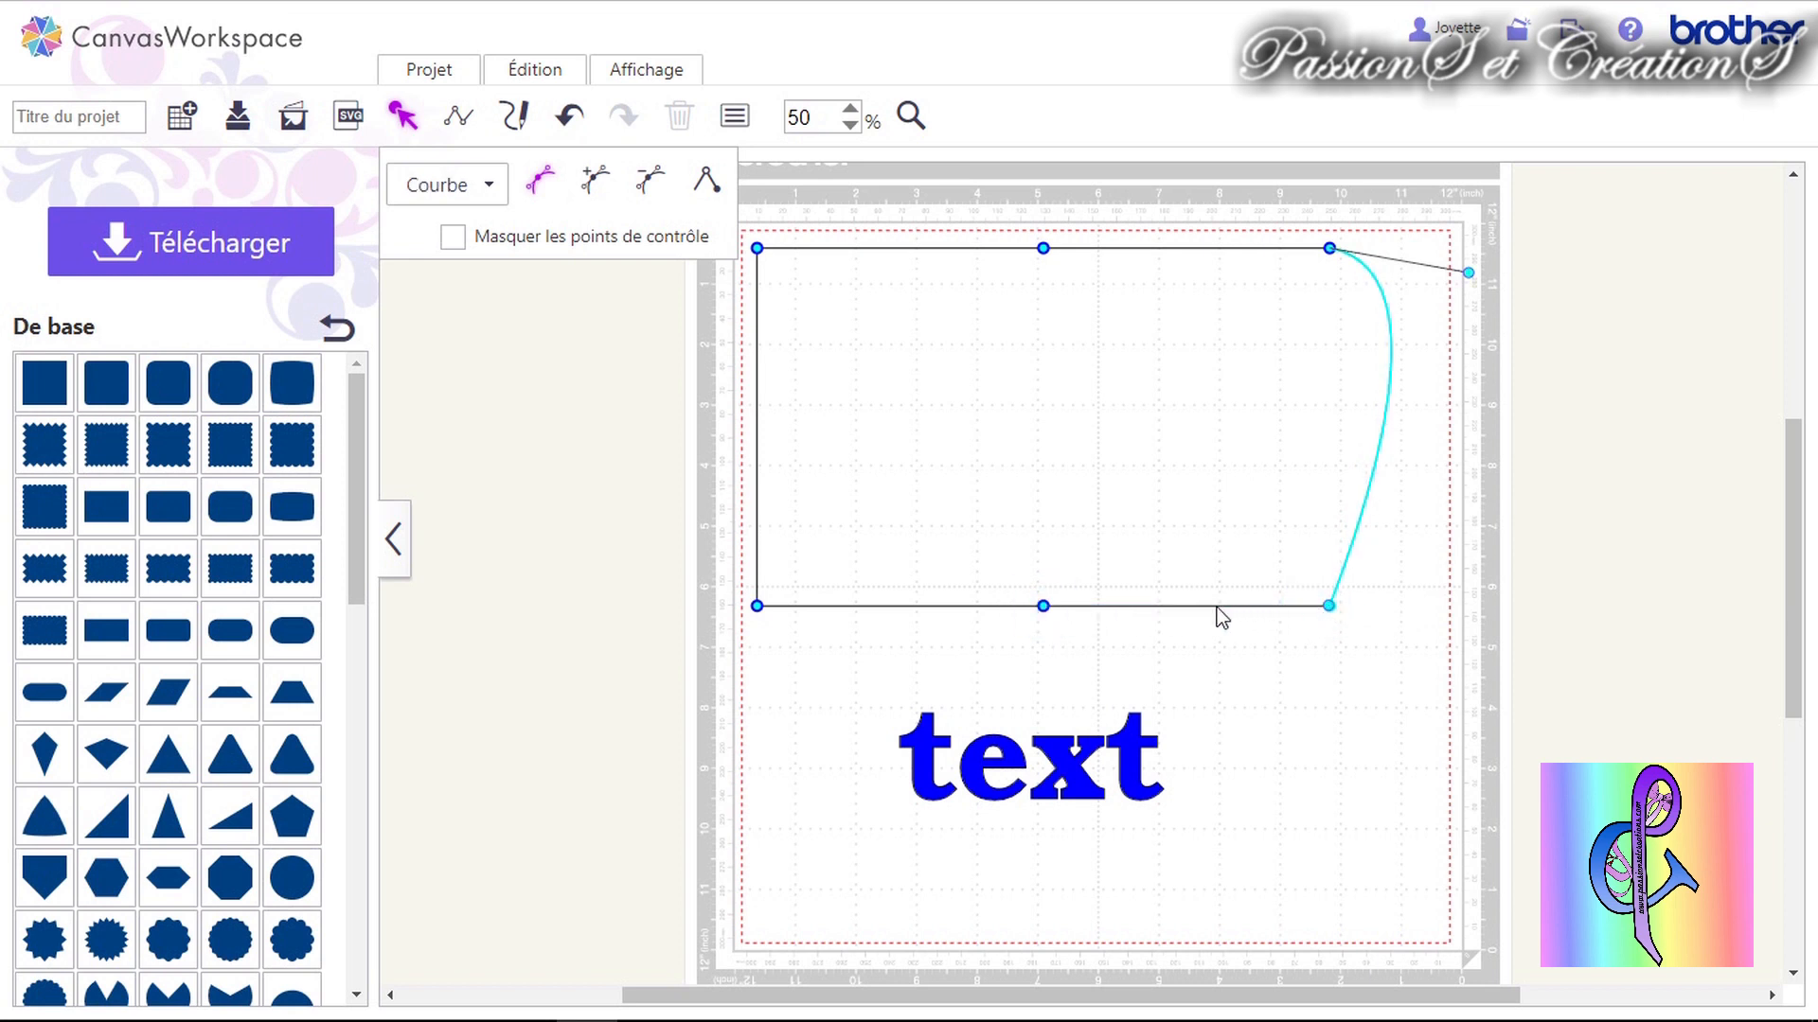
# Hide the control points to select the lower right corner, show them again, and pull the right edge's lower control point outward past the mat.
pyautogui.click(1043, 607)
pyautogui.click(1331, 606)
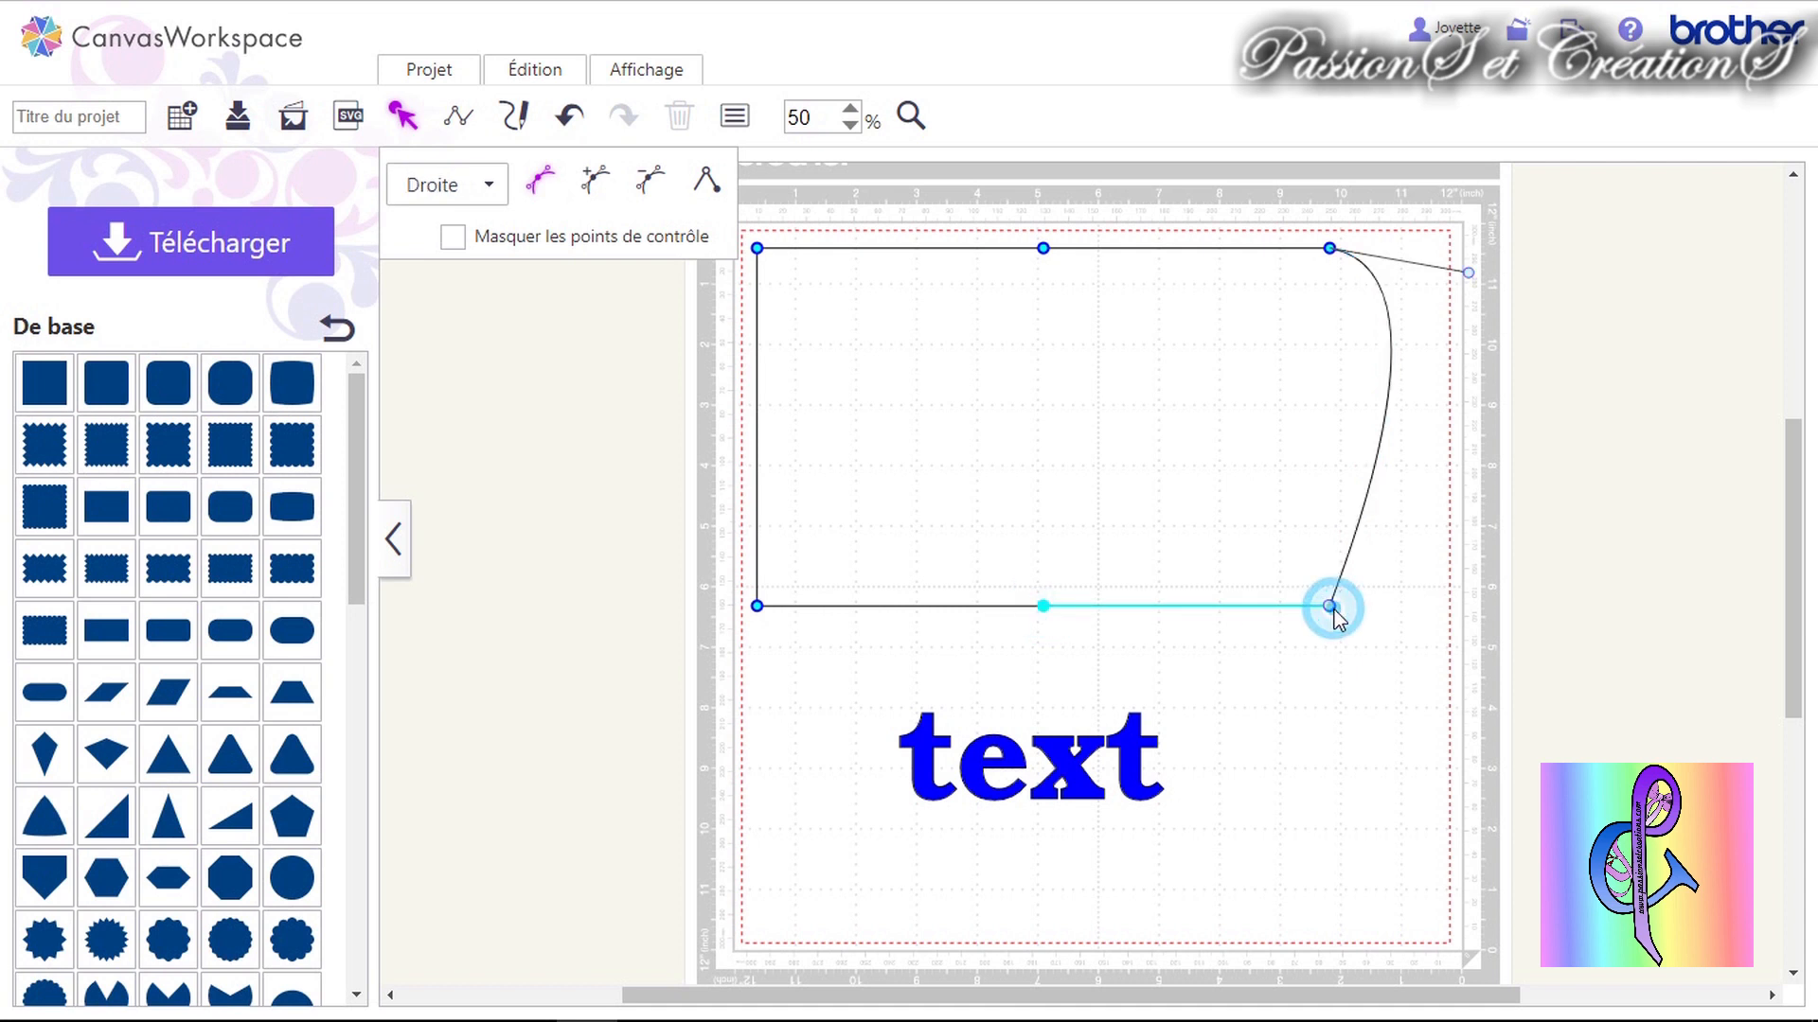
pyautogui.click(1331, 607)
pyautogui.click(1332, 607)
pyautogui.click(1332, 608)
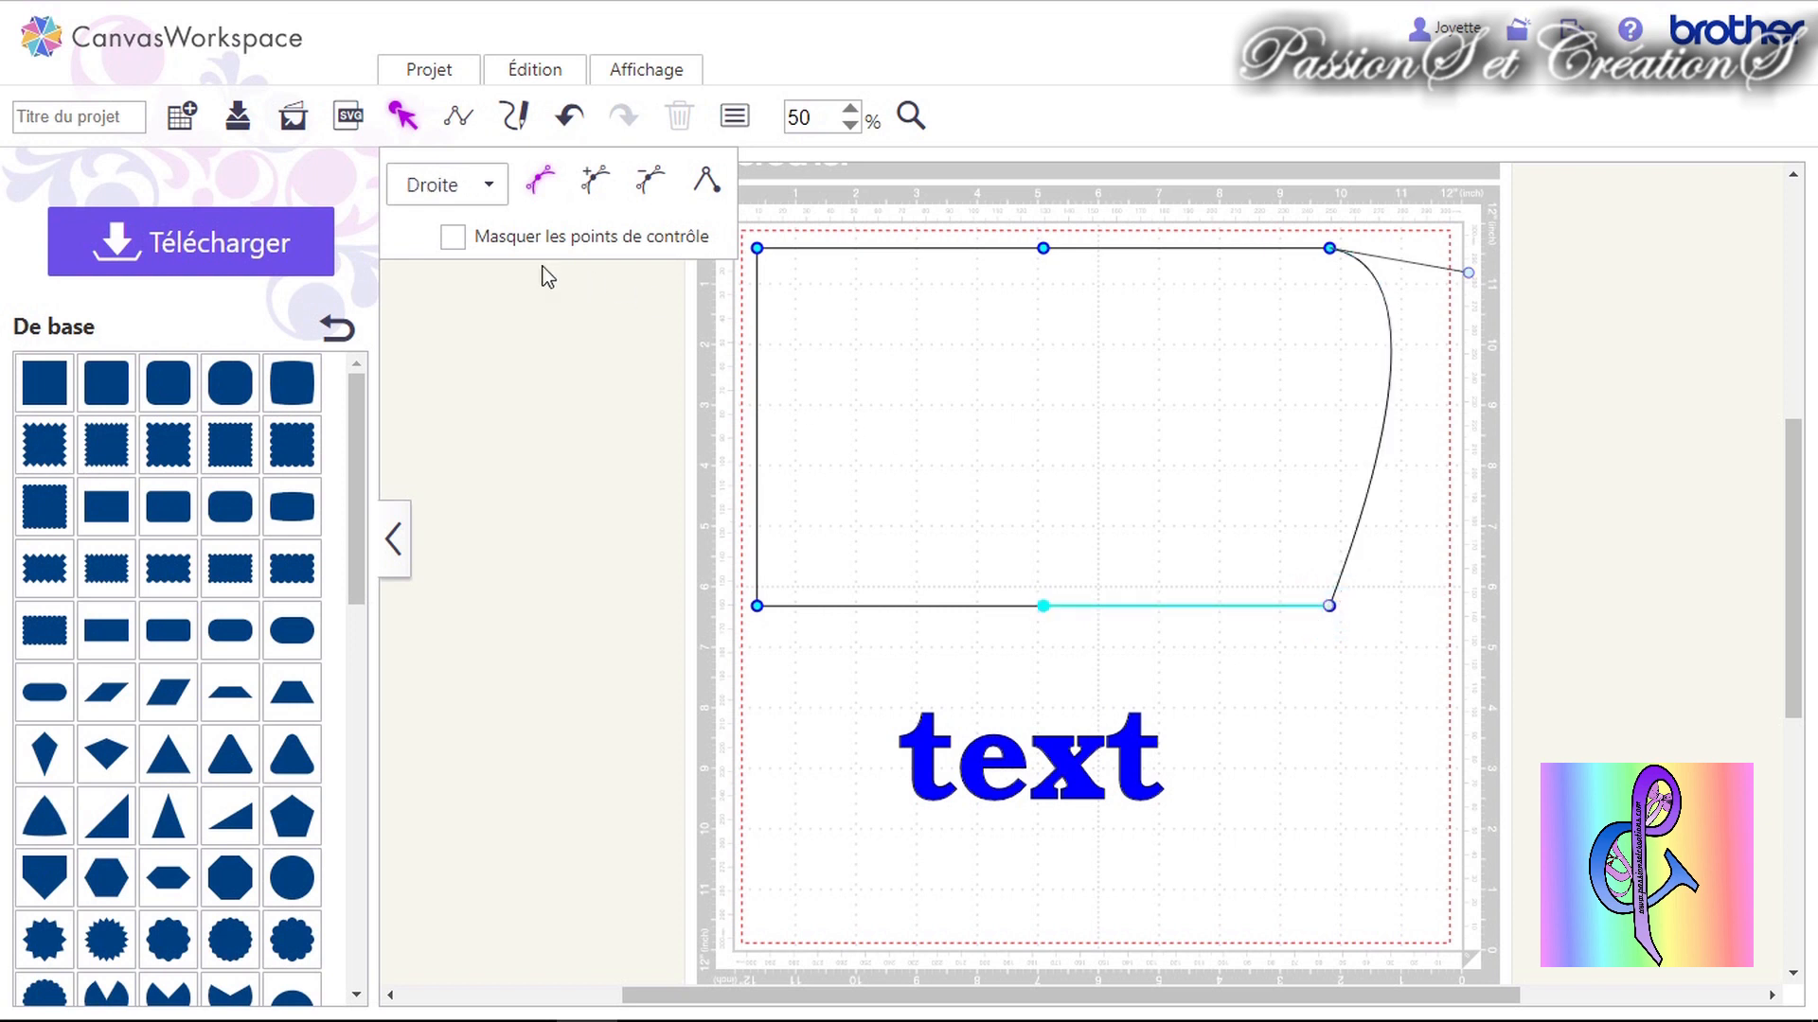
pyautogui.click(453, 238)
pyautogui.click(1331, 610)
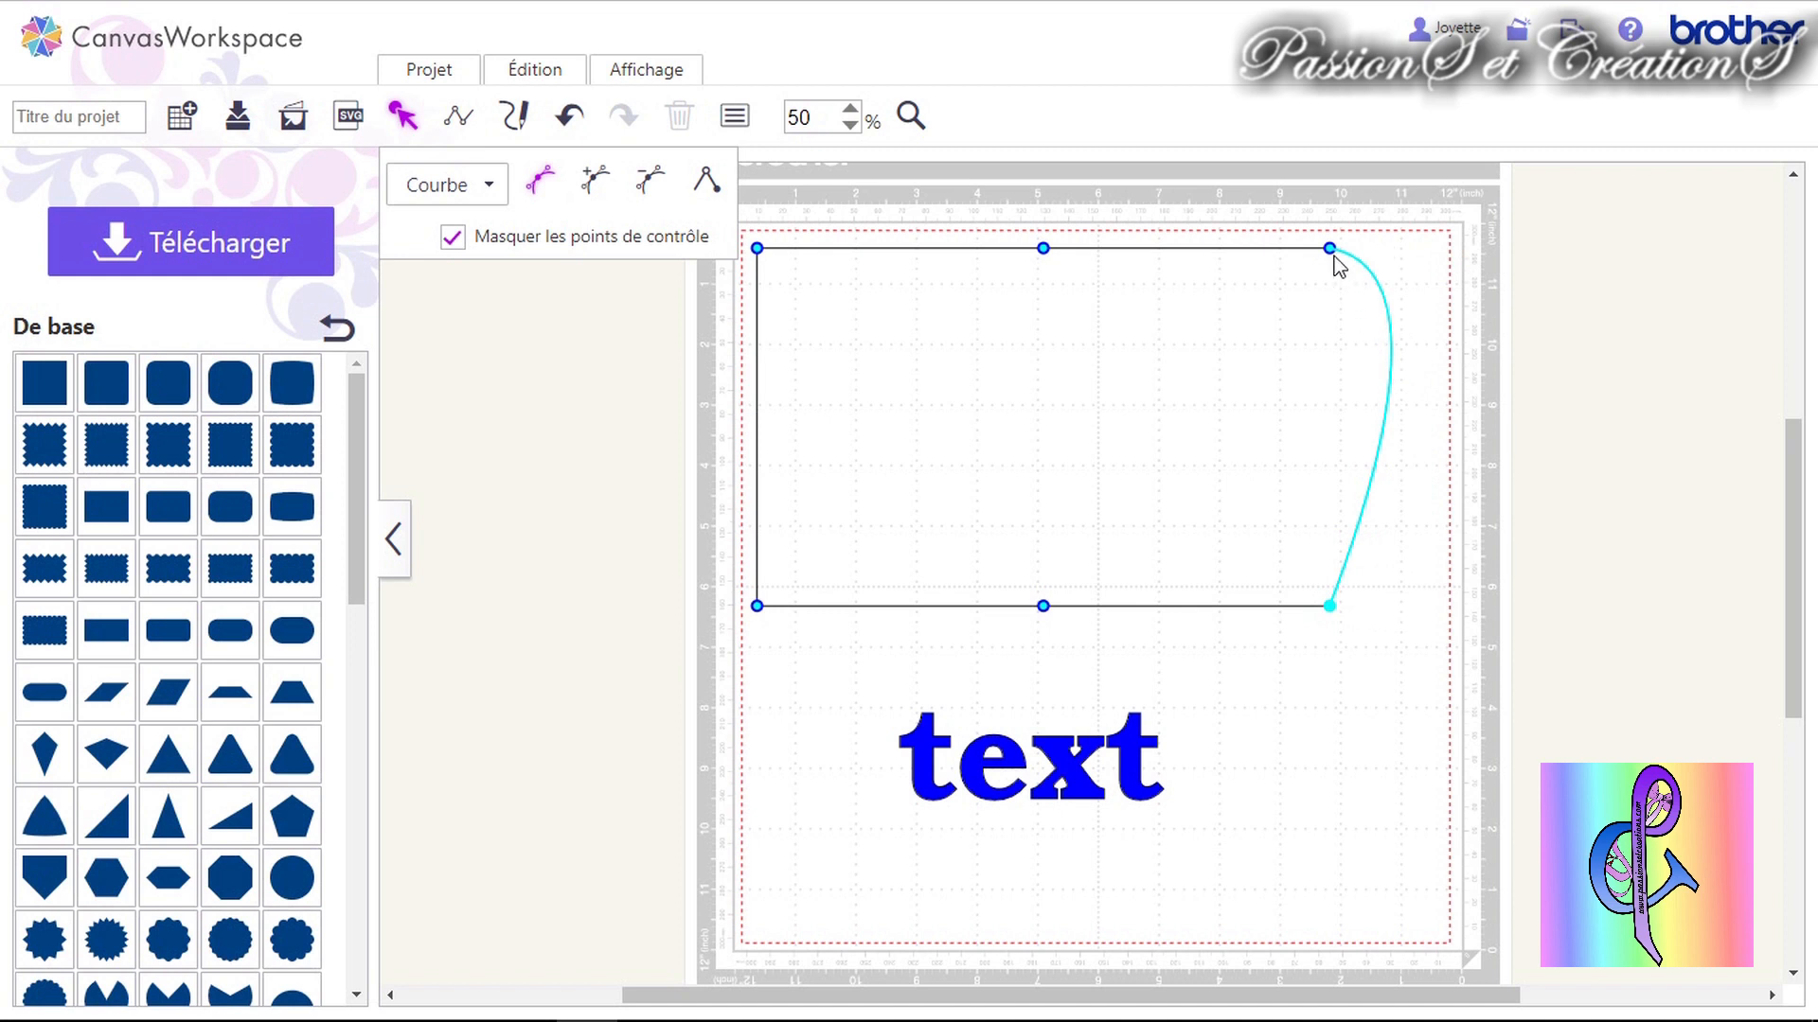
pyautogui.click(454, 238)
pyautogui.moveTo(1330, 607); pyautogui.dragTo(1525, 550)
# Undo the curve edits on the rectangle's right edge back to a straight line and leave point editing.
pyautogui.click(568, 117)
pyautogui.click(568, 117)
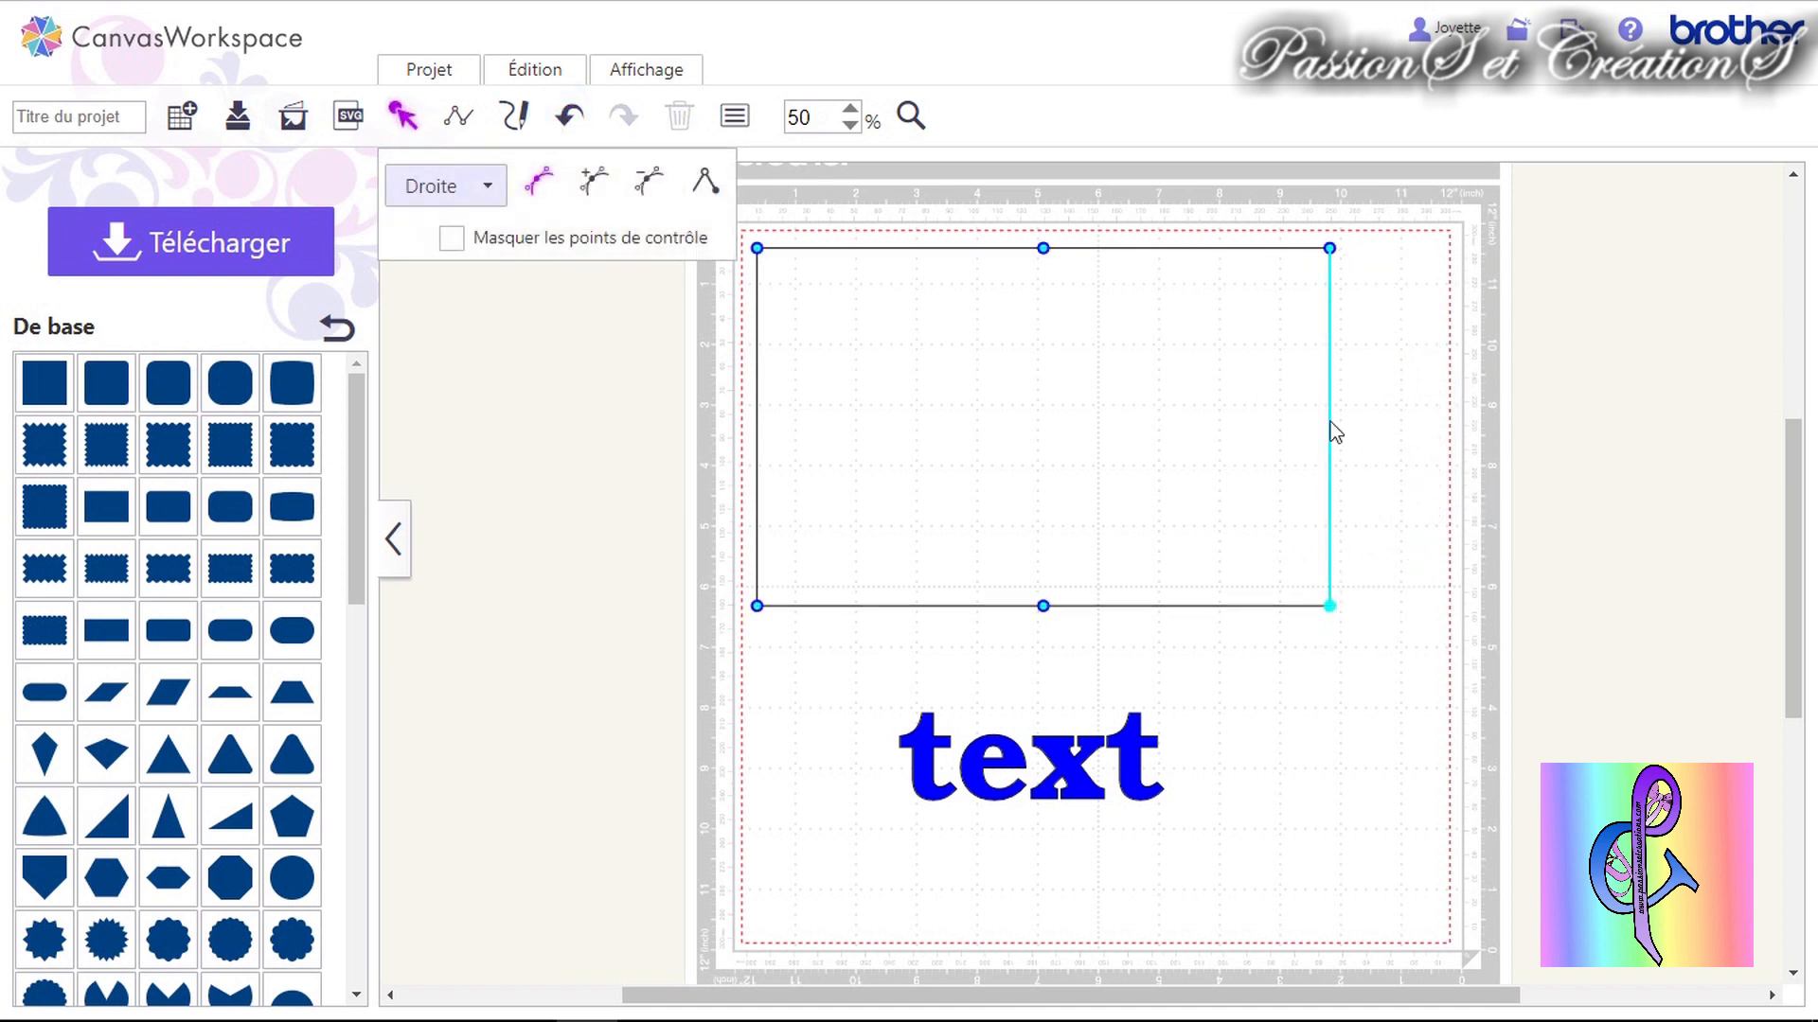
pyautogui.click(1423, 378)
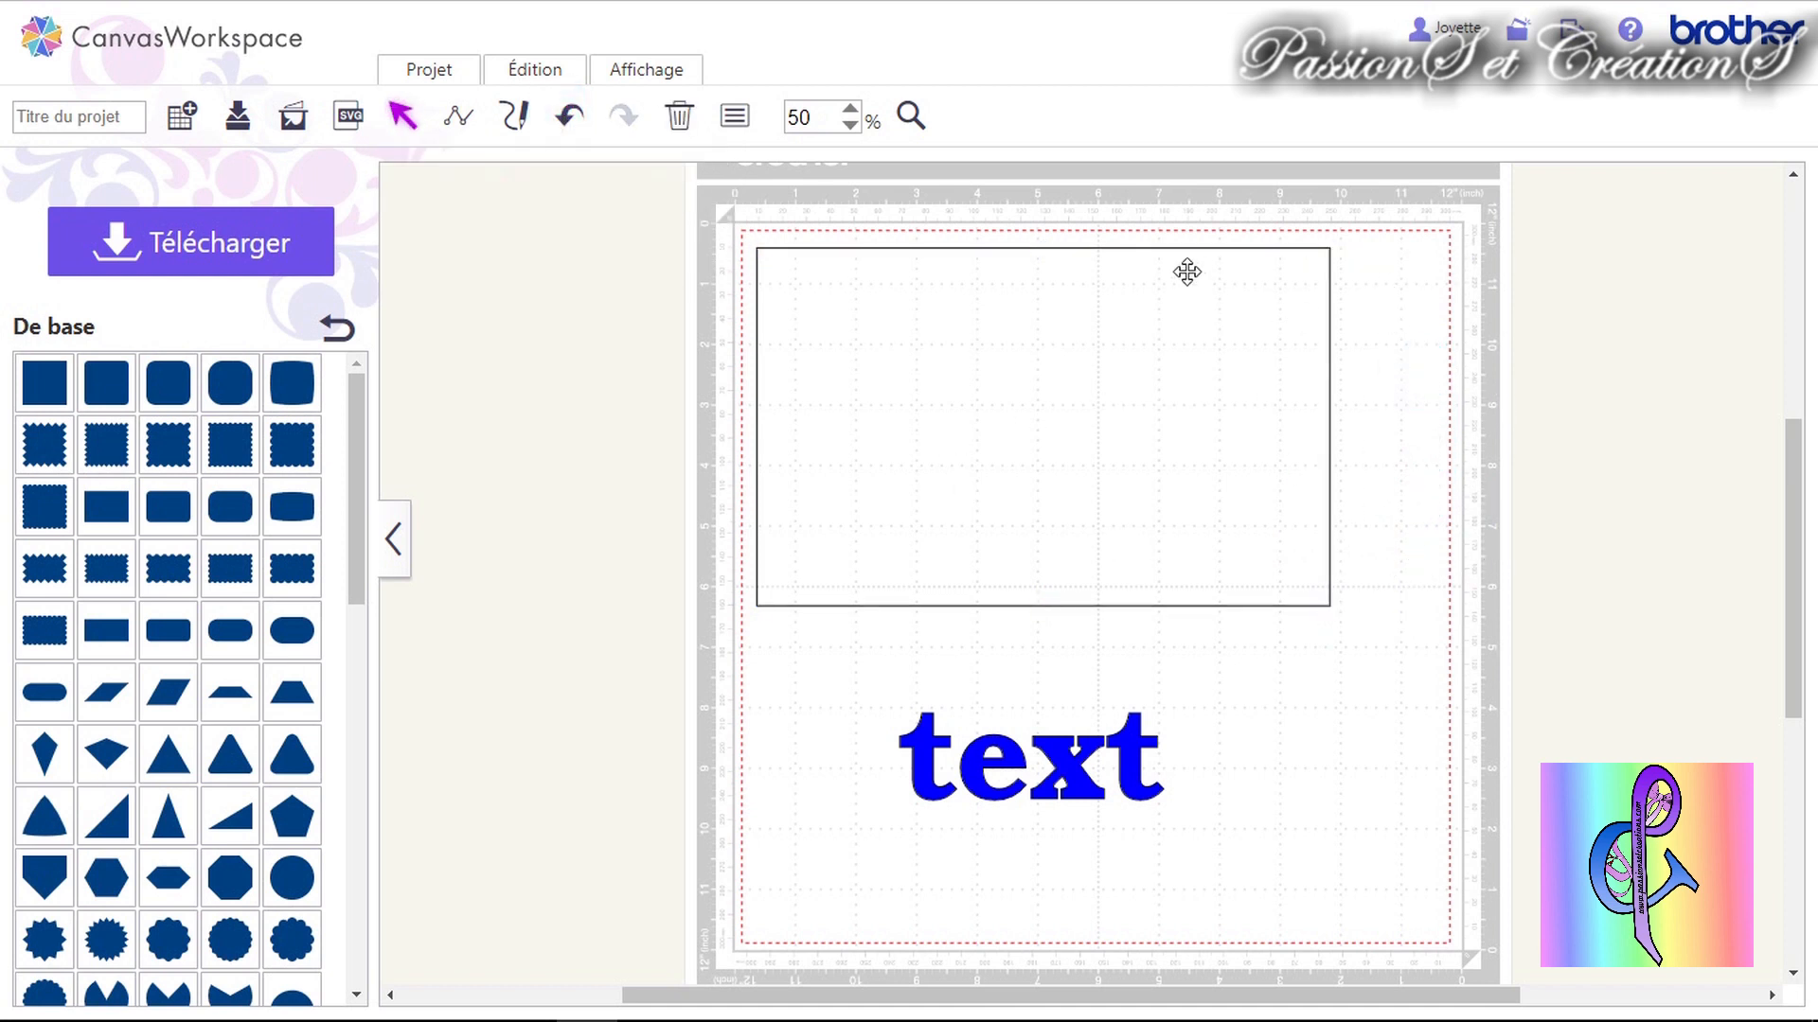
# Open the rectangle's point editing to locate the middle points of its upper and lower edges, and close it.
pyautogui.click(1178, 444)
pyautogui.doubleClick(1203, 387)
pyautogui.click(1202, 387)
pyautogui.doubleClick(1068, 274)
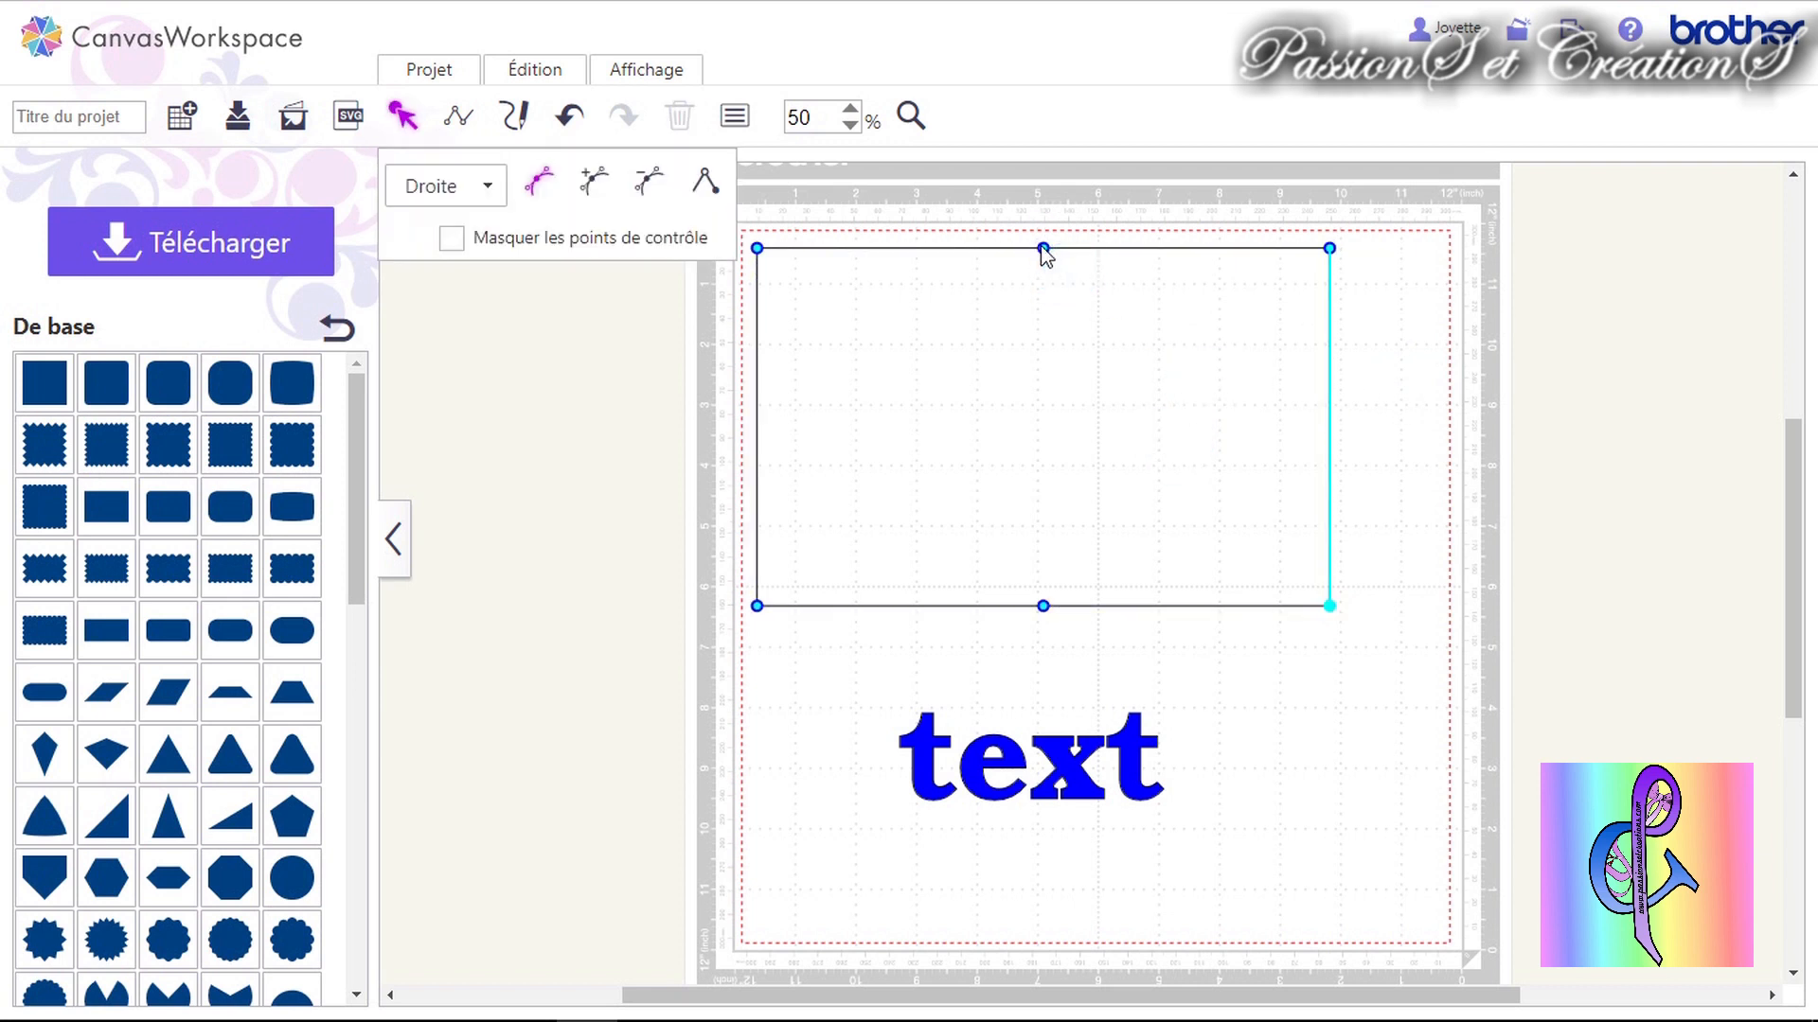
pyautogui.click(1458, 516)
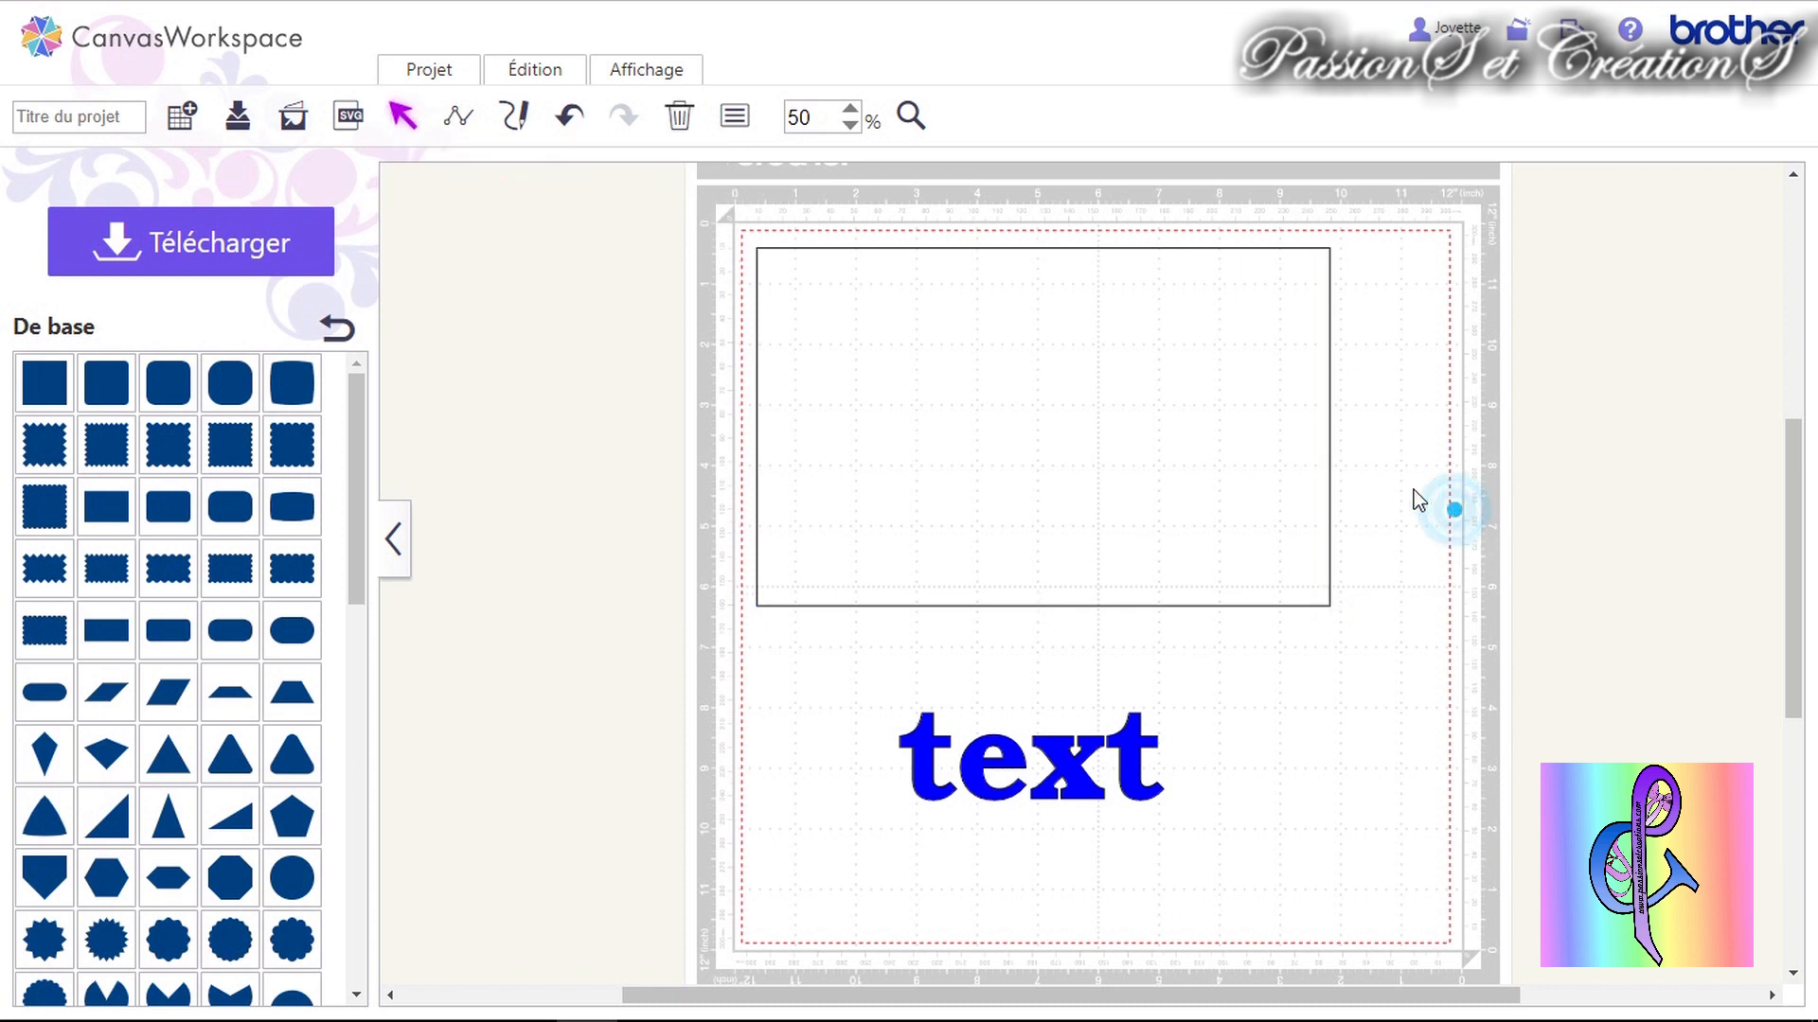
# Draw a straight vertical line between the middle of the rectangle's upper edge and the middle of its lower edge.
pyautogui.click(455, 121)
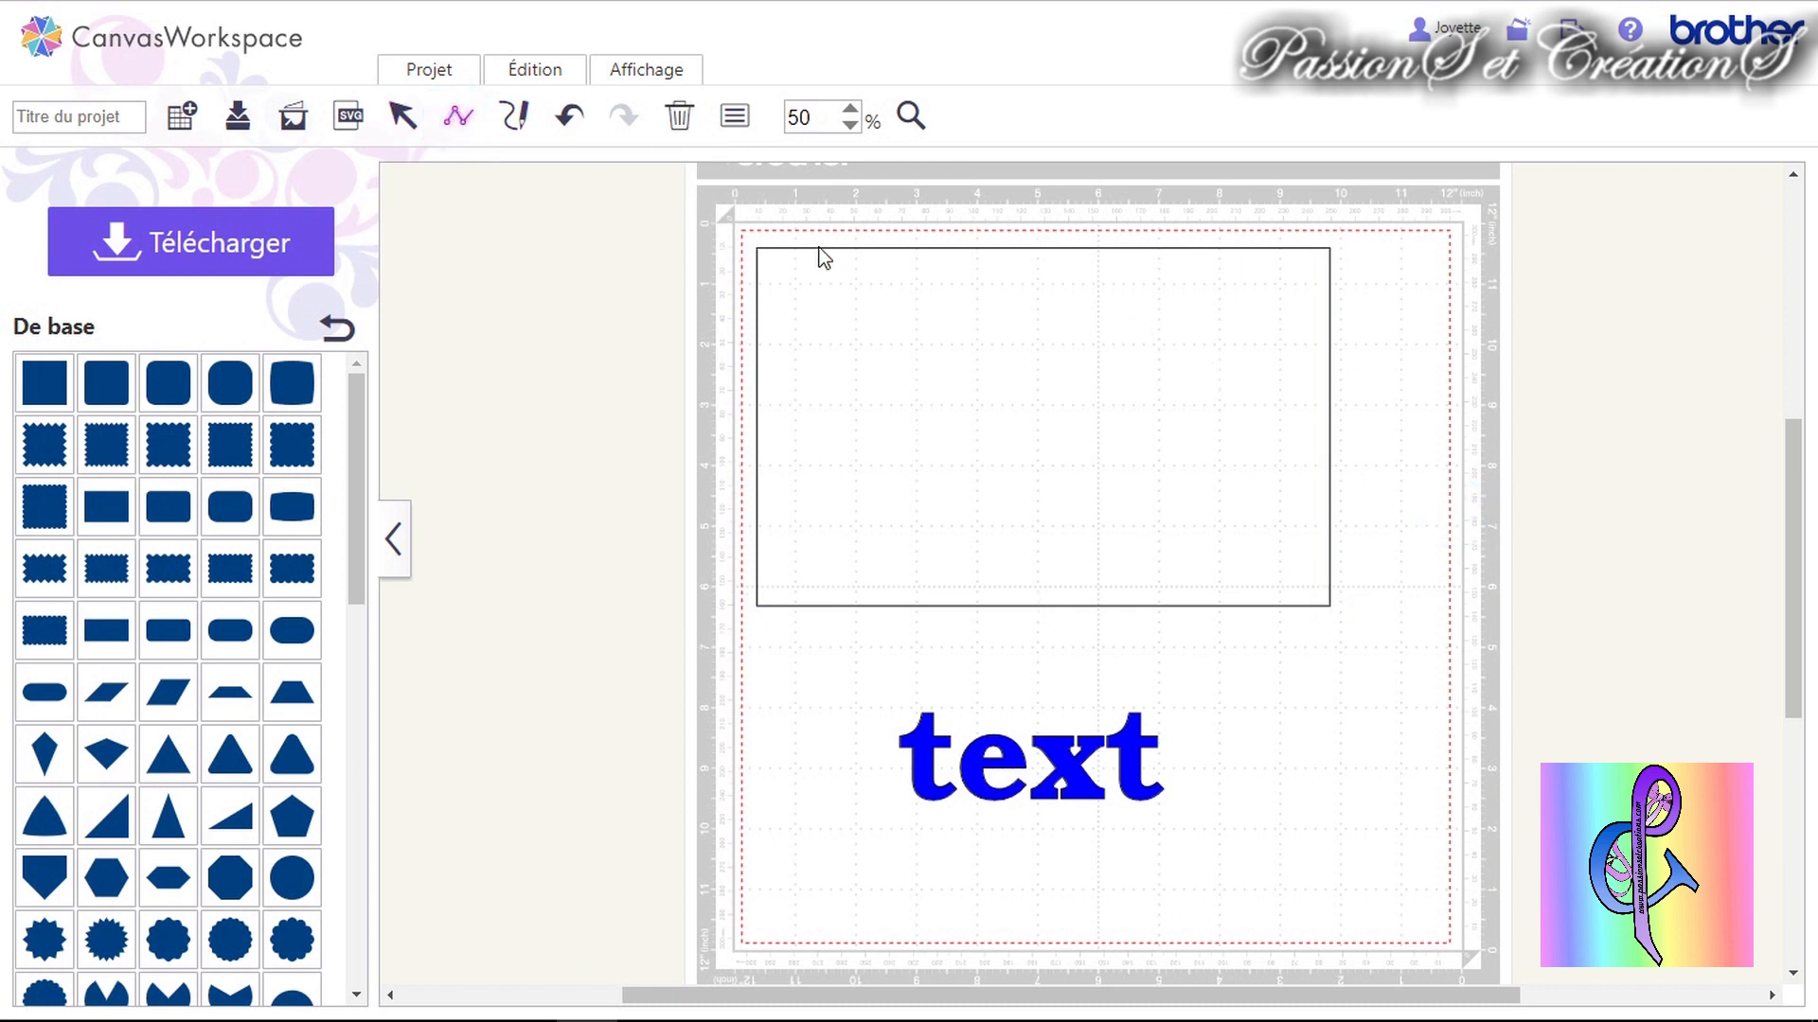
pyautogui.click(1043, 249)
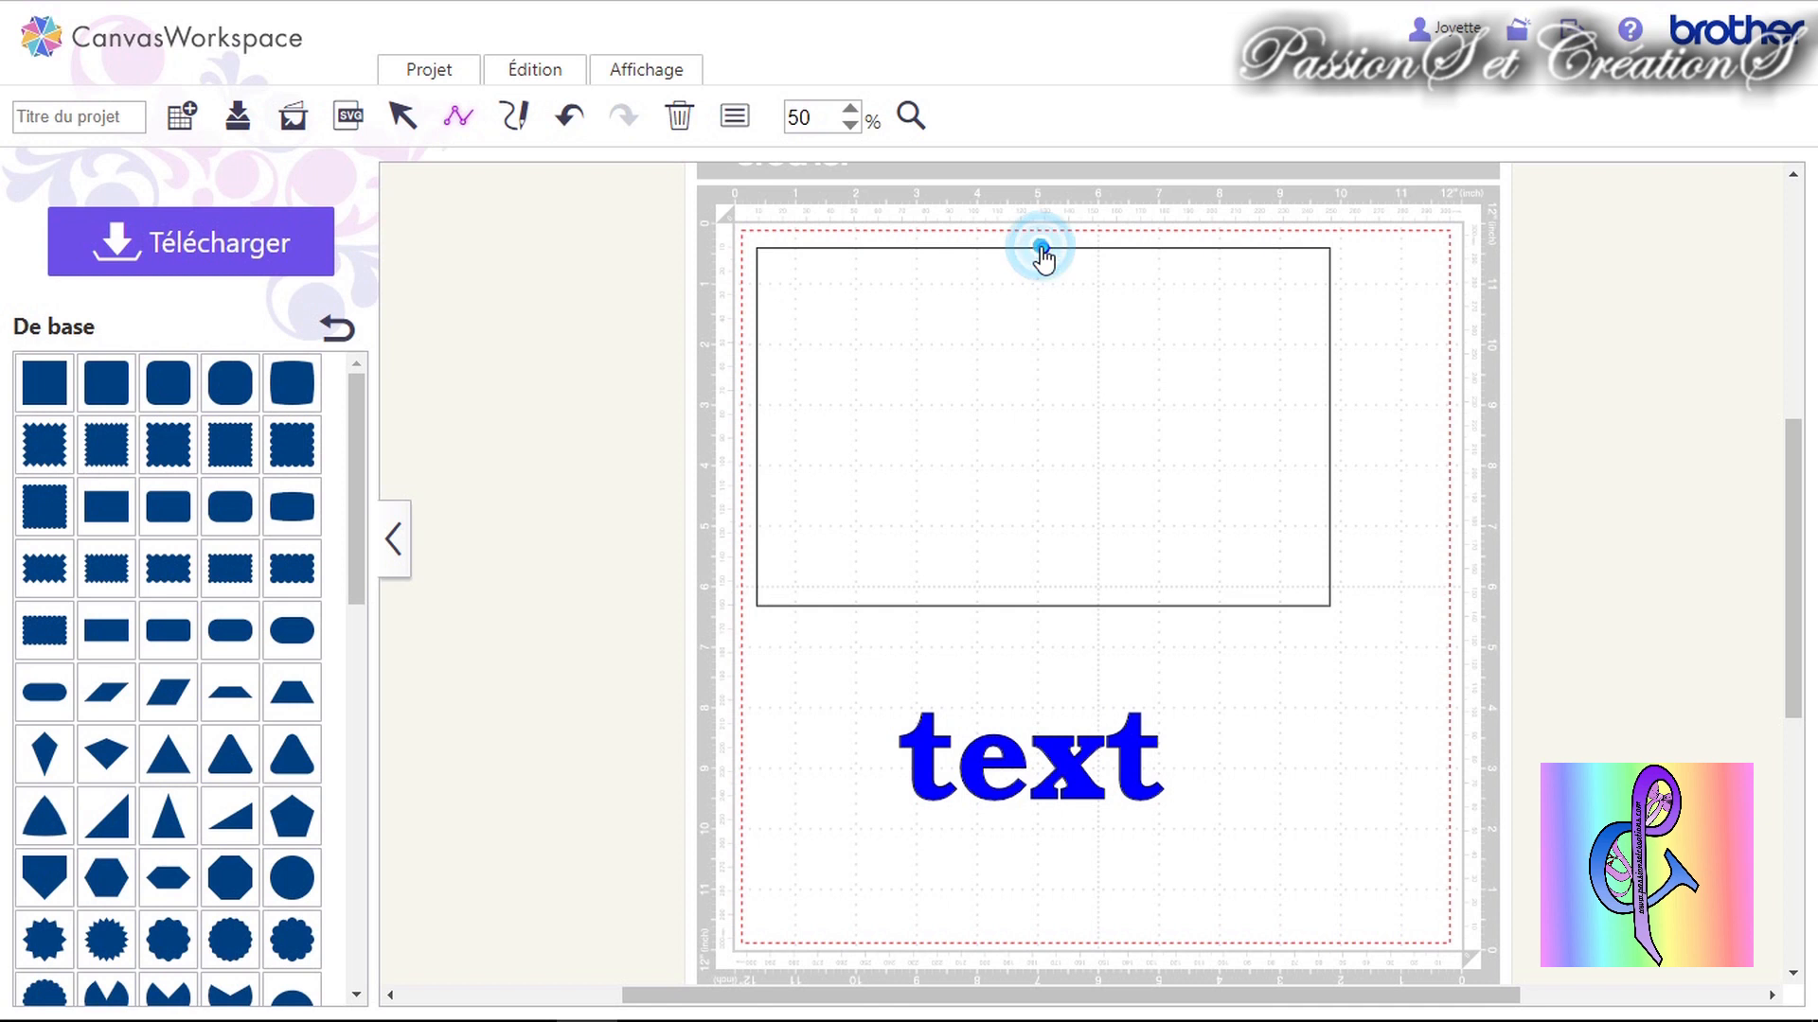
pyautogui.doubleClick(1043, 606)
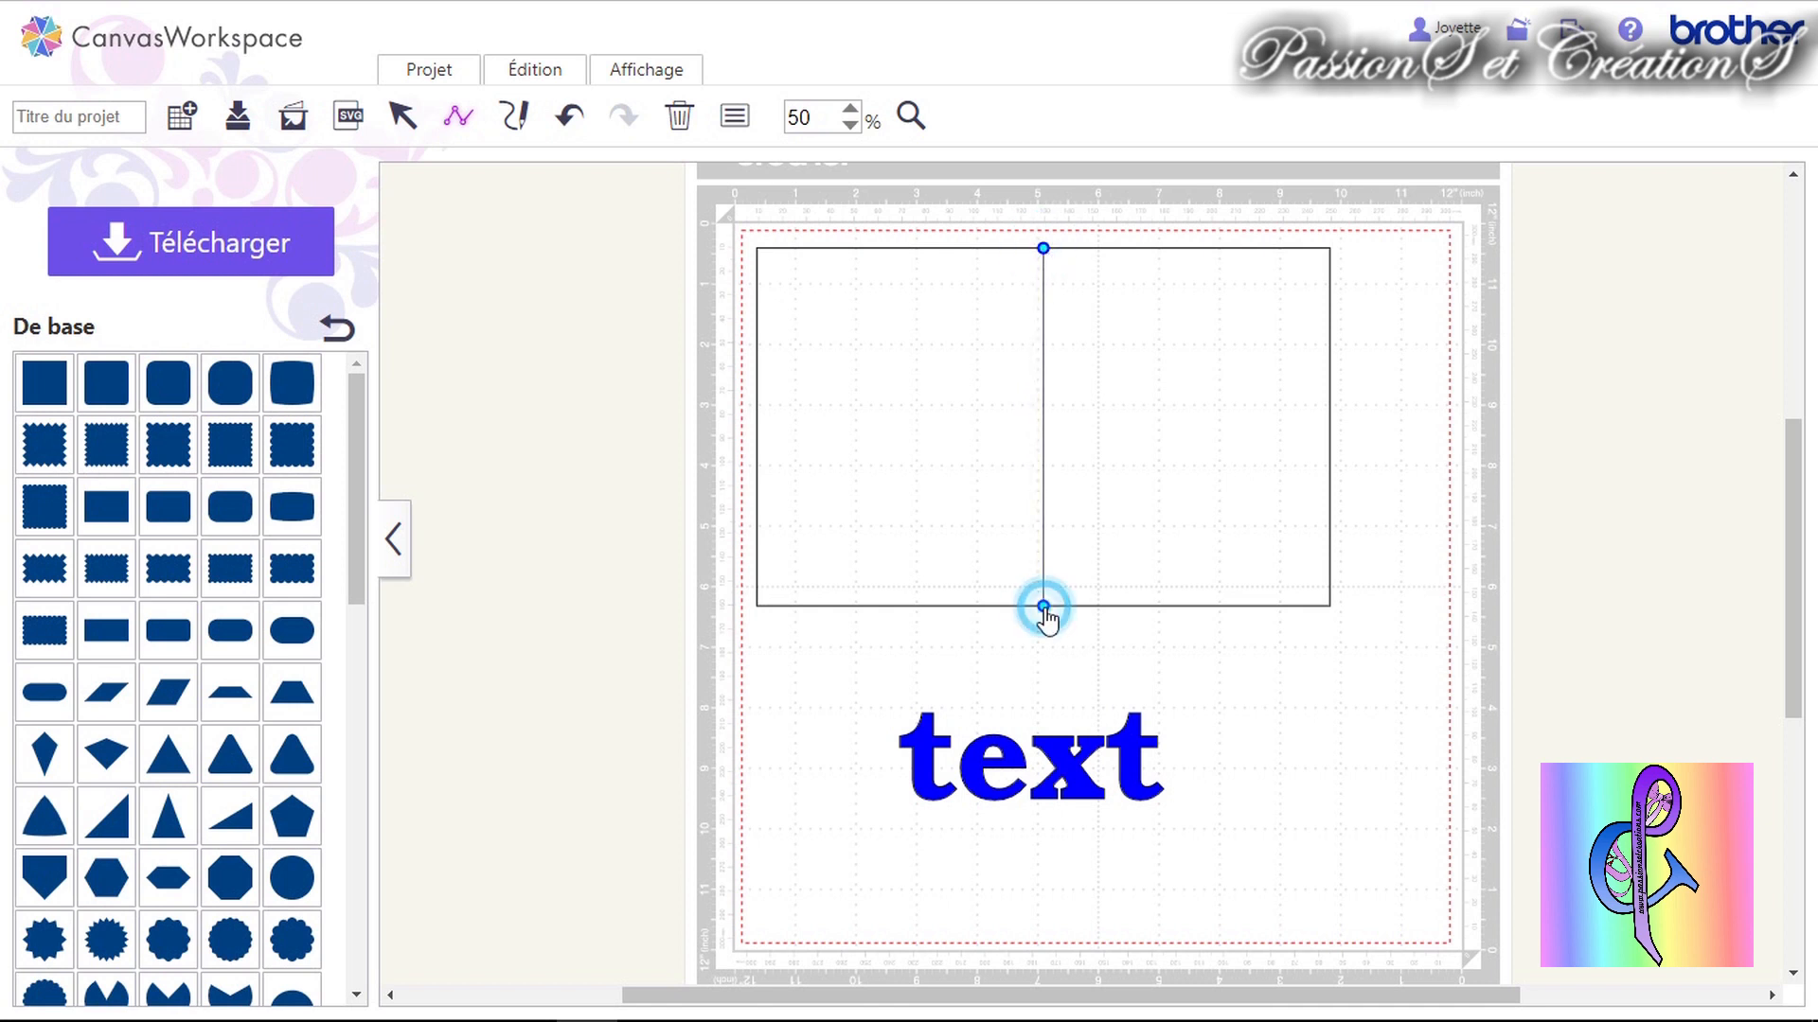
# Set the vertical line's Motifs en pointillés to the third pattern, short dots with wide gaps.
pyautogui.click(735, 115)
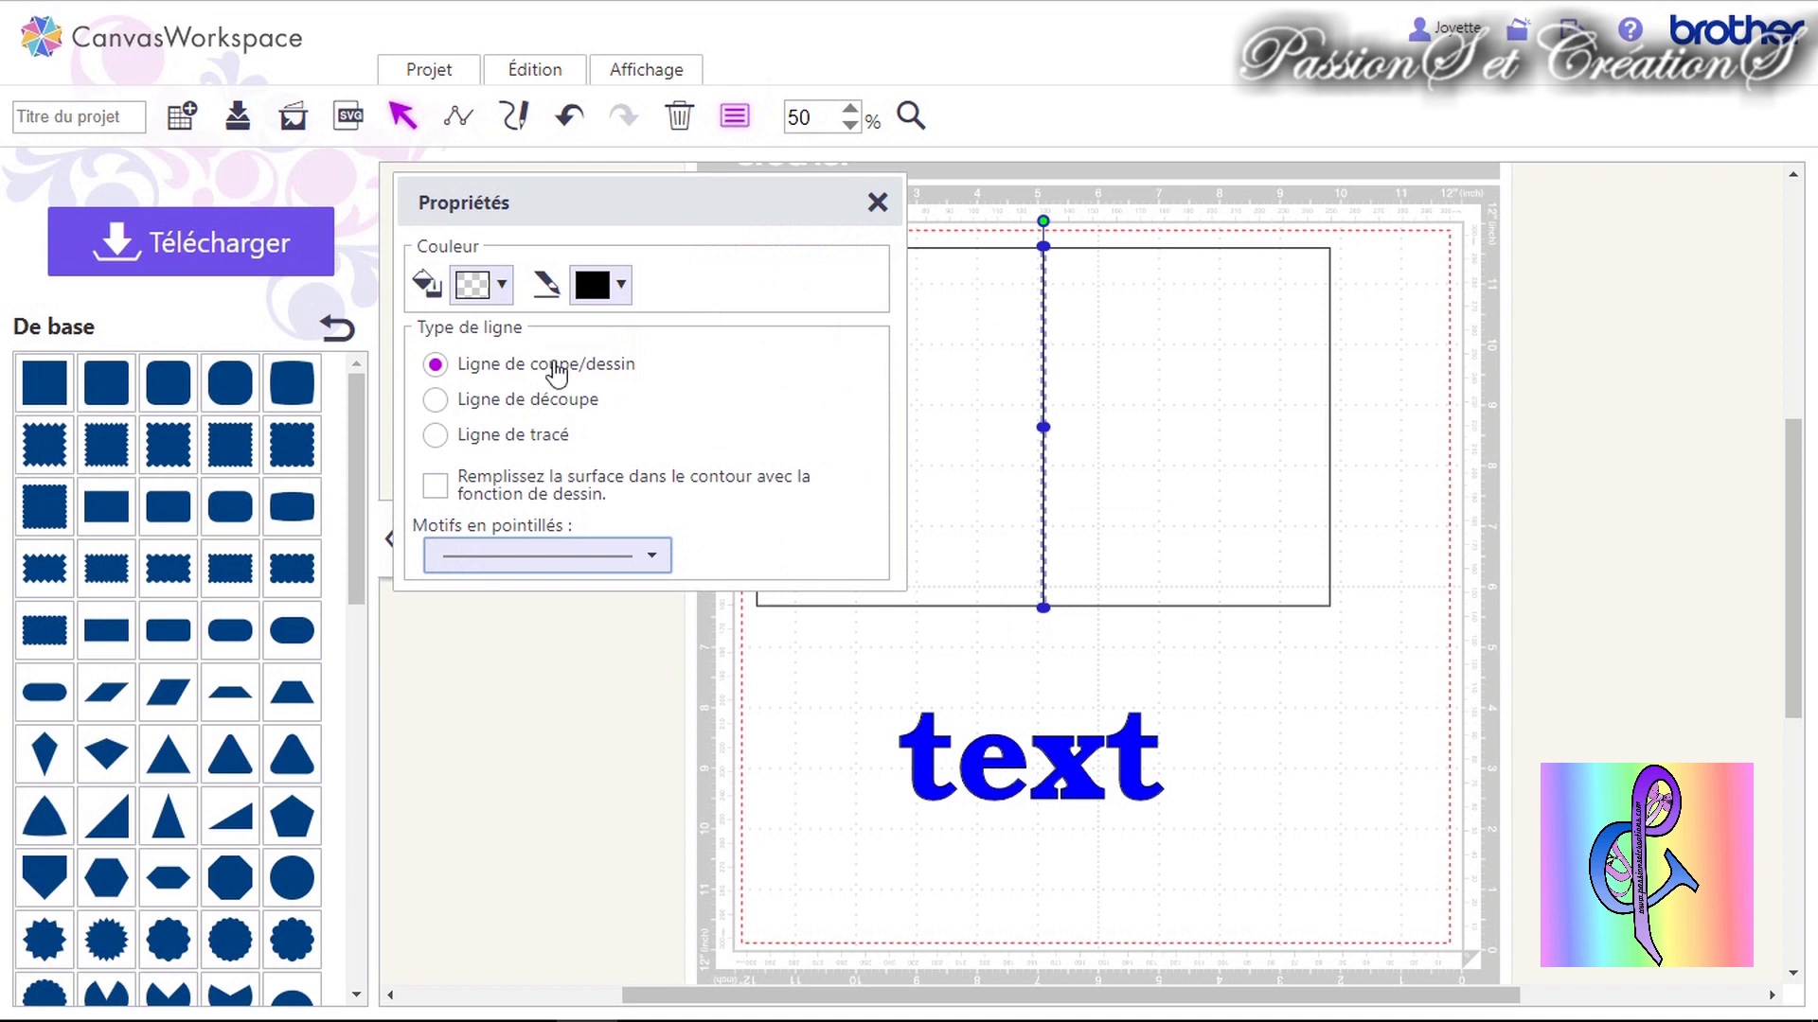
pyautogui.moveTo(730, 195); pyautogui.dragTo(695, 198)
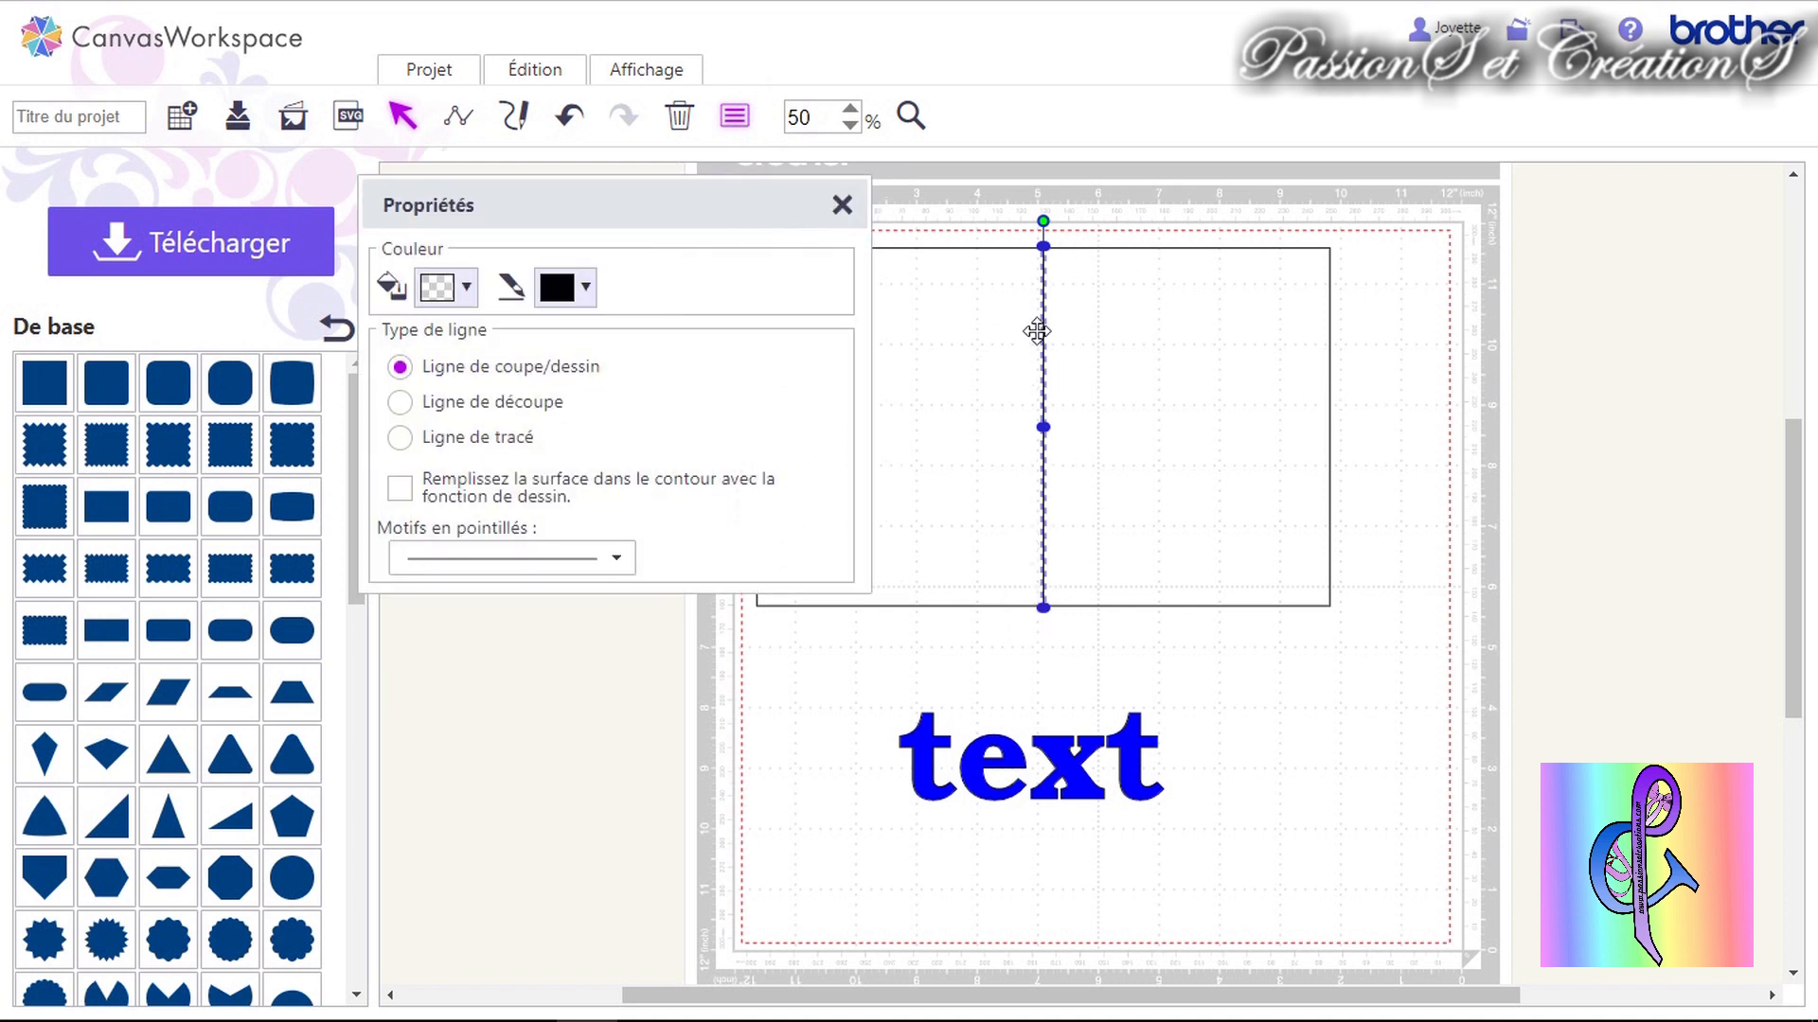
pyautogui.click(555, 560)
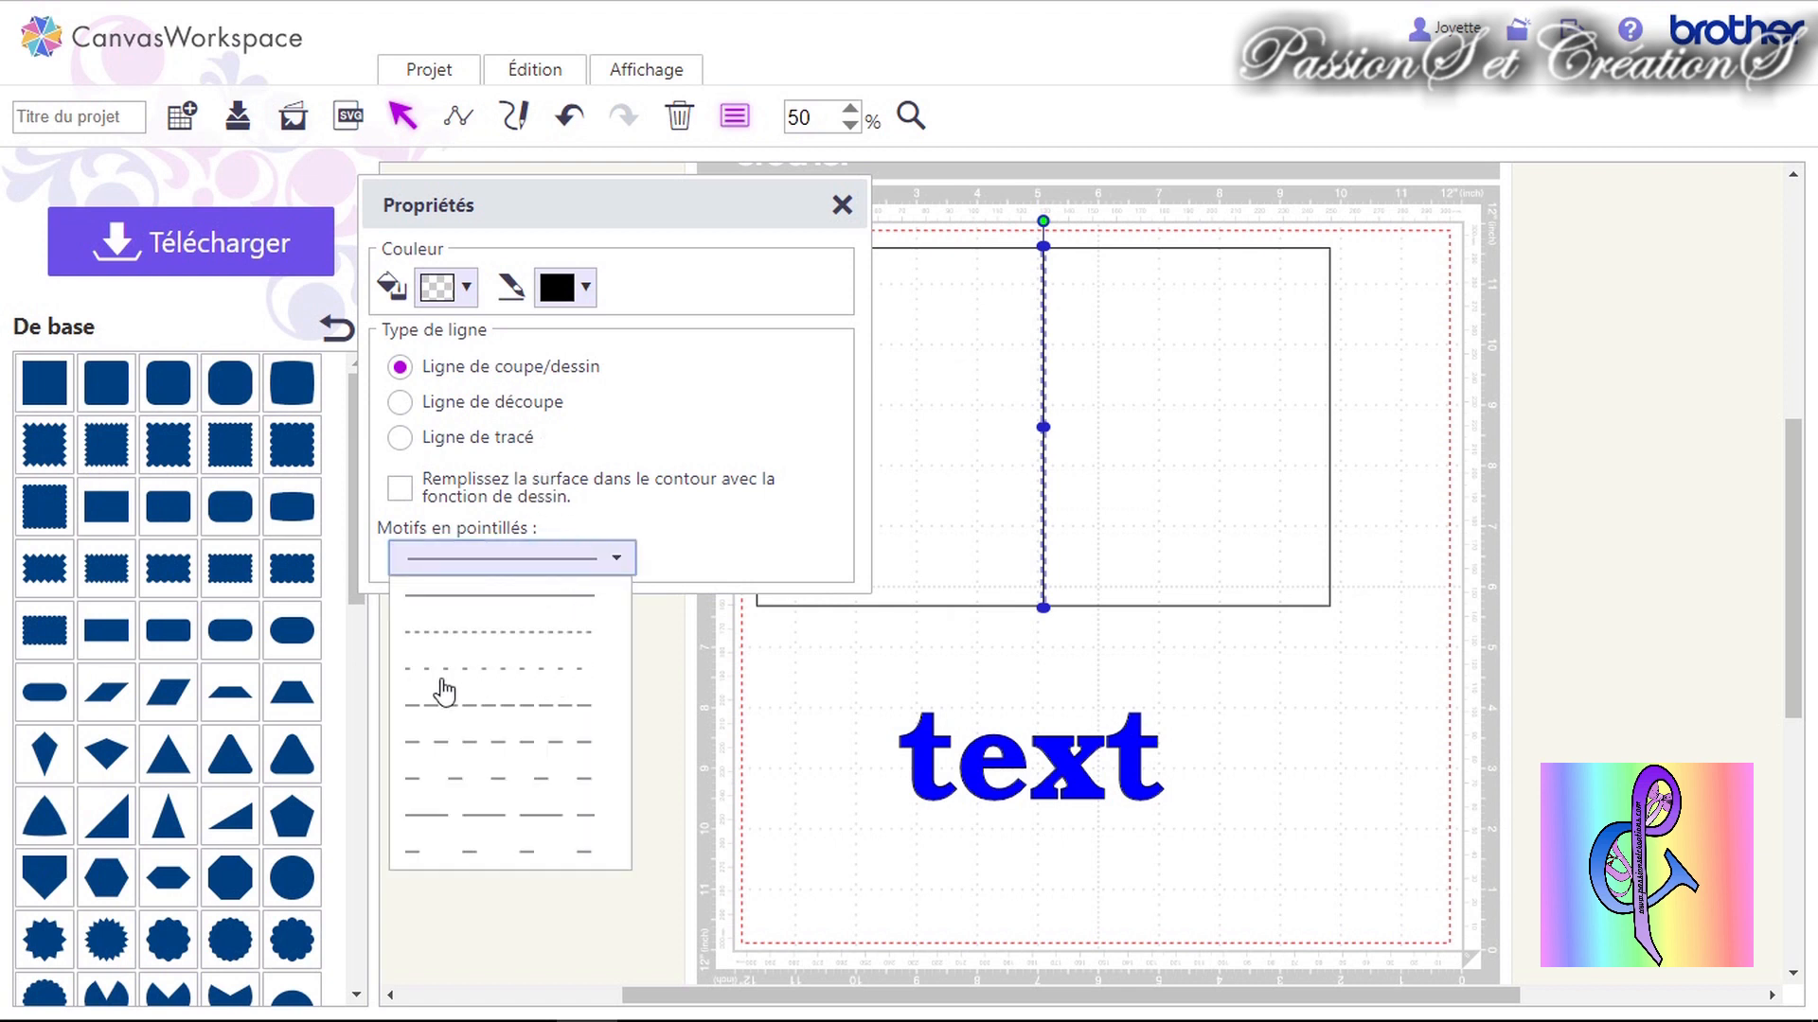
pyautogui.click(583, 671)
pyautogui.click(1241, 648)
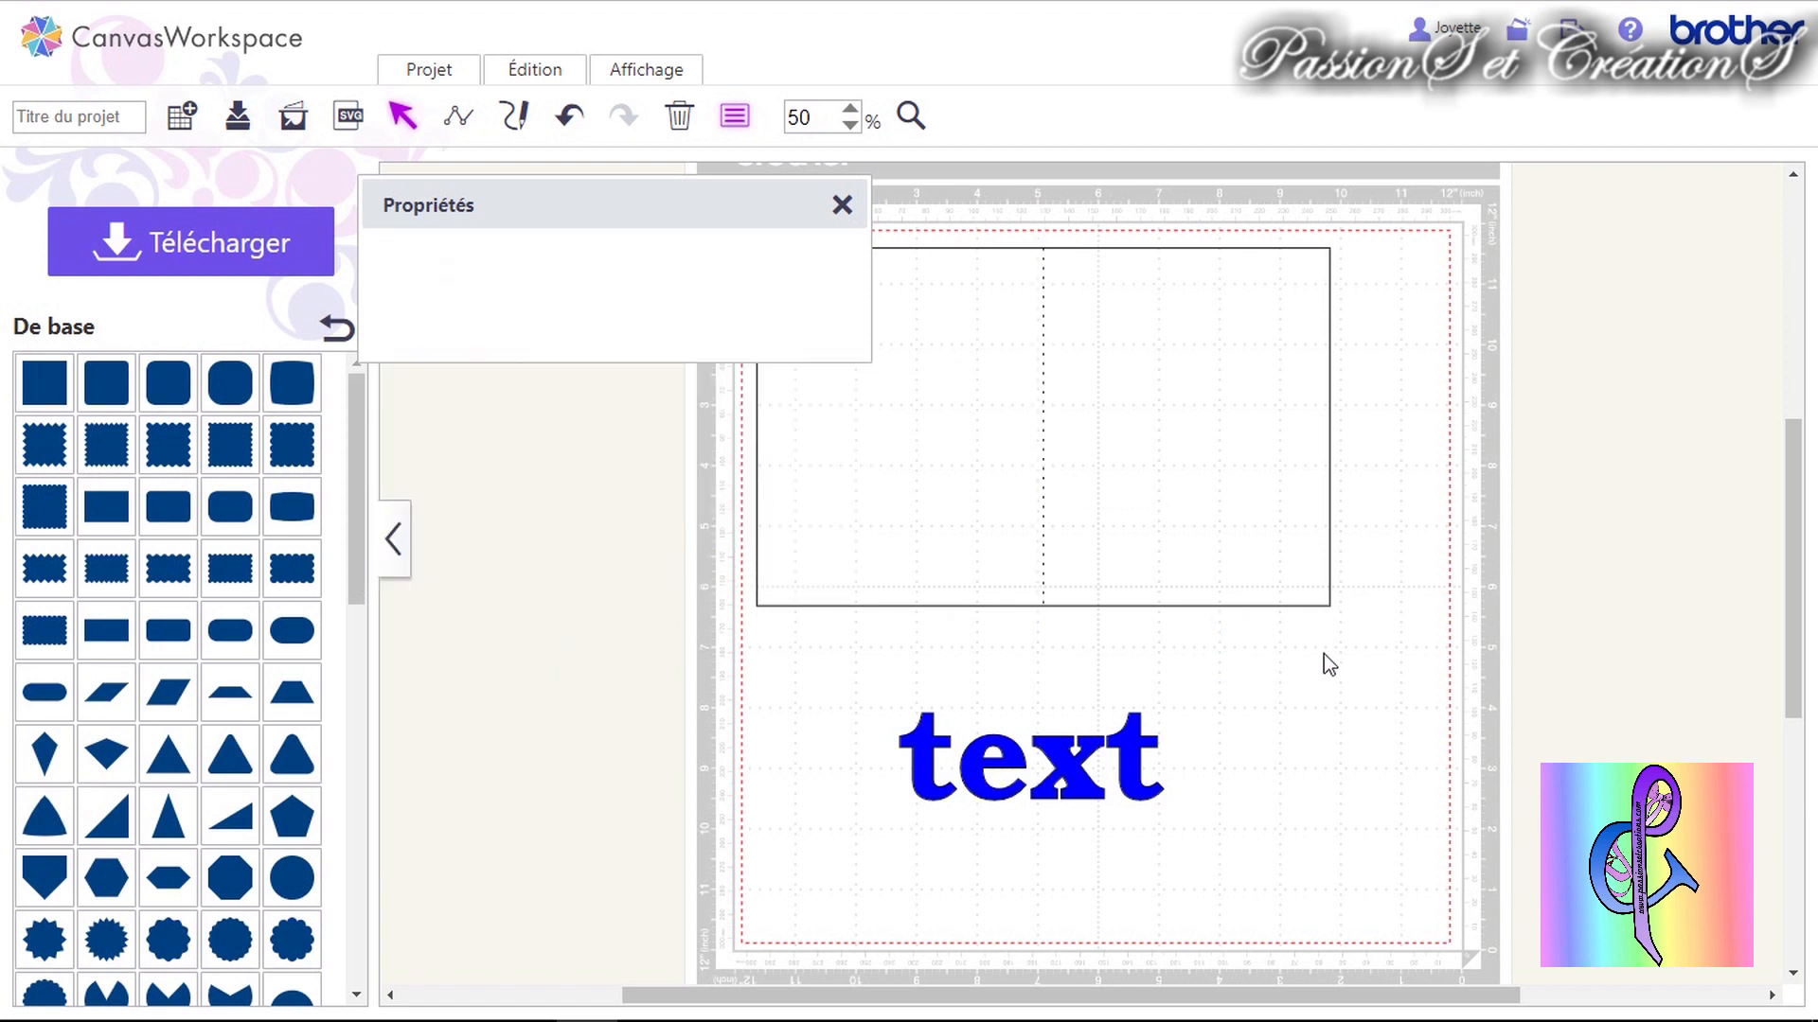
pyautogui.click(839, 206)
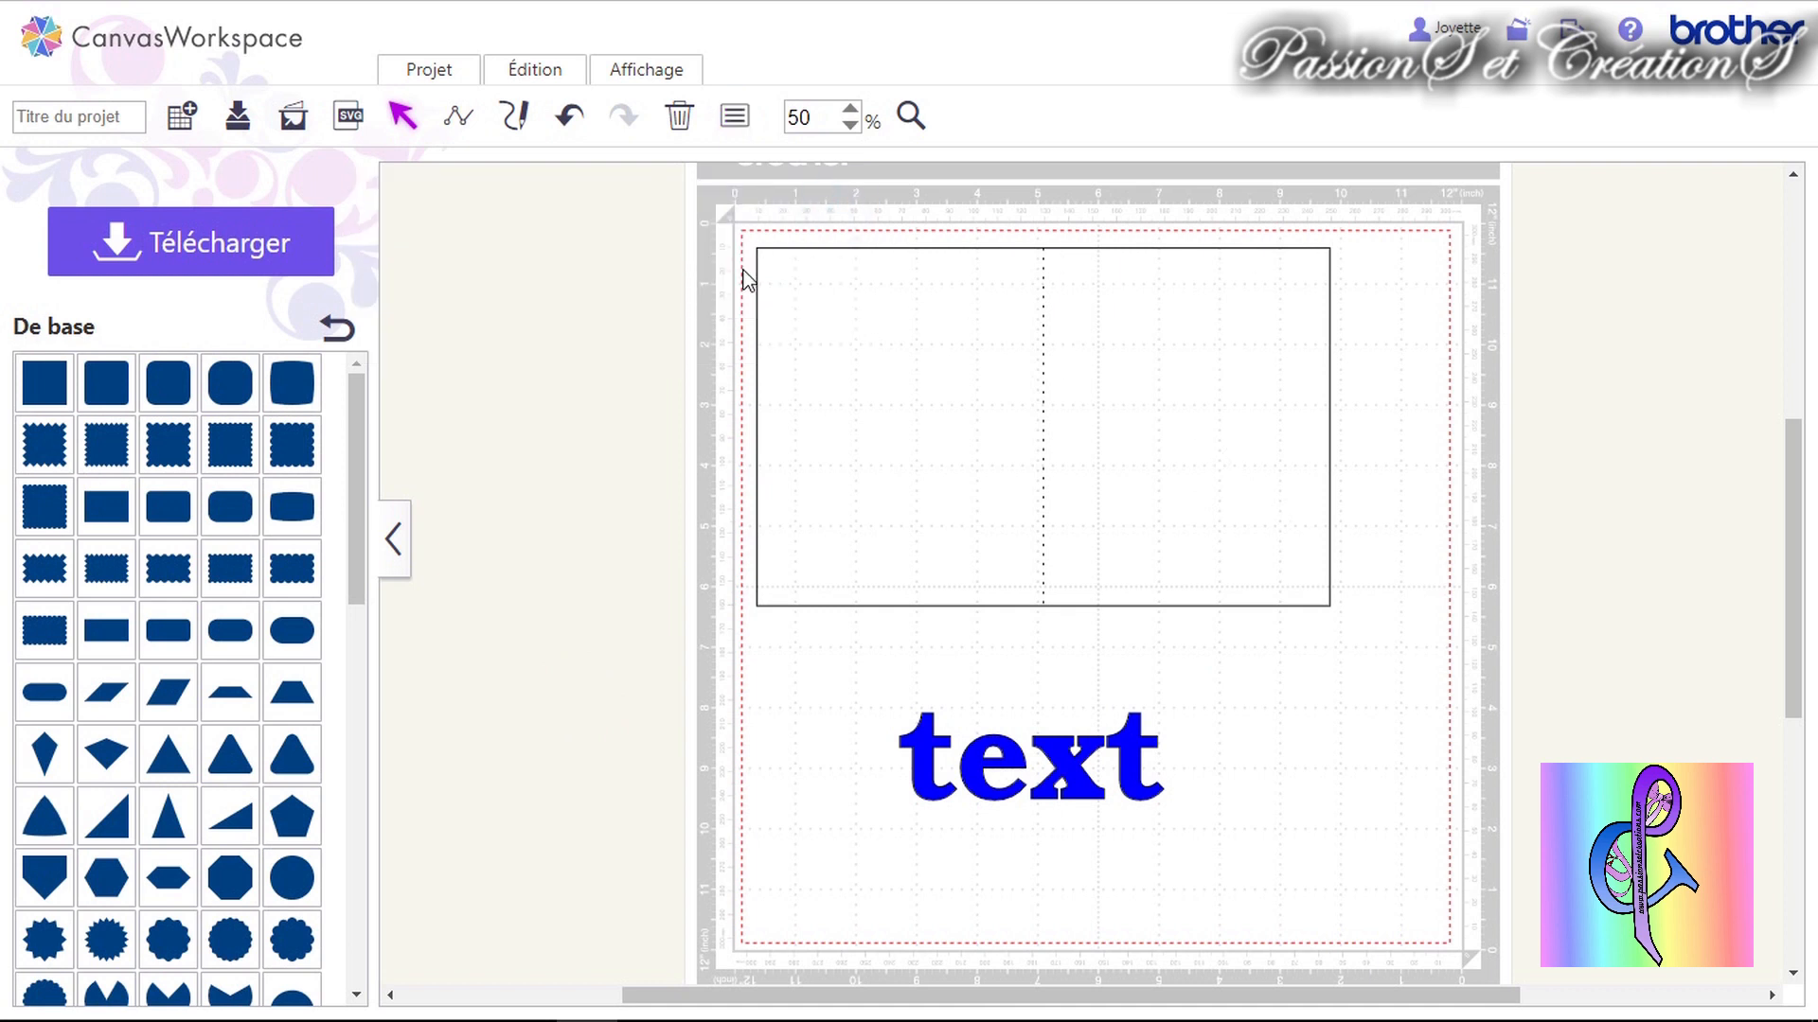
# Move the word "text" to the lower right area of the mat, below the rectangle.
pyautogui.moveTo(1039, 694); pyautogui.dragTo(1201, 738)
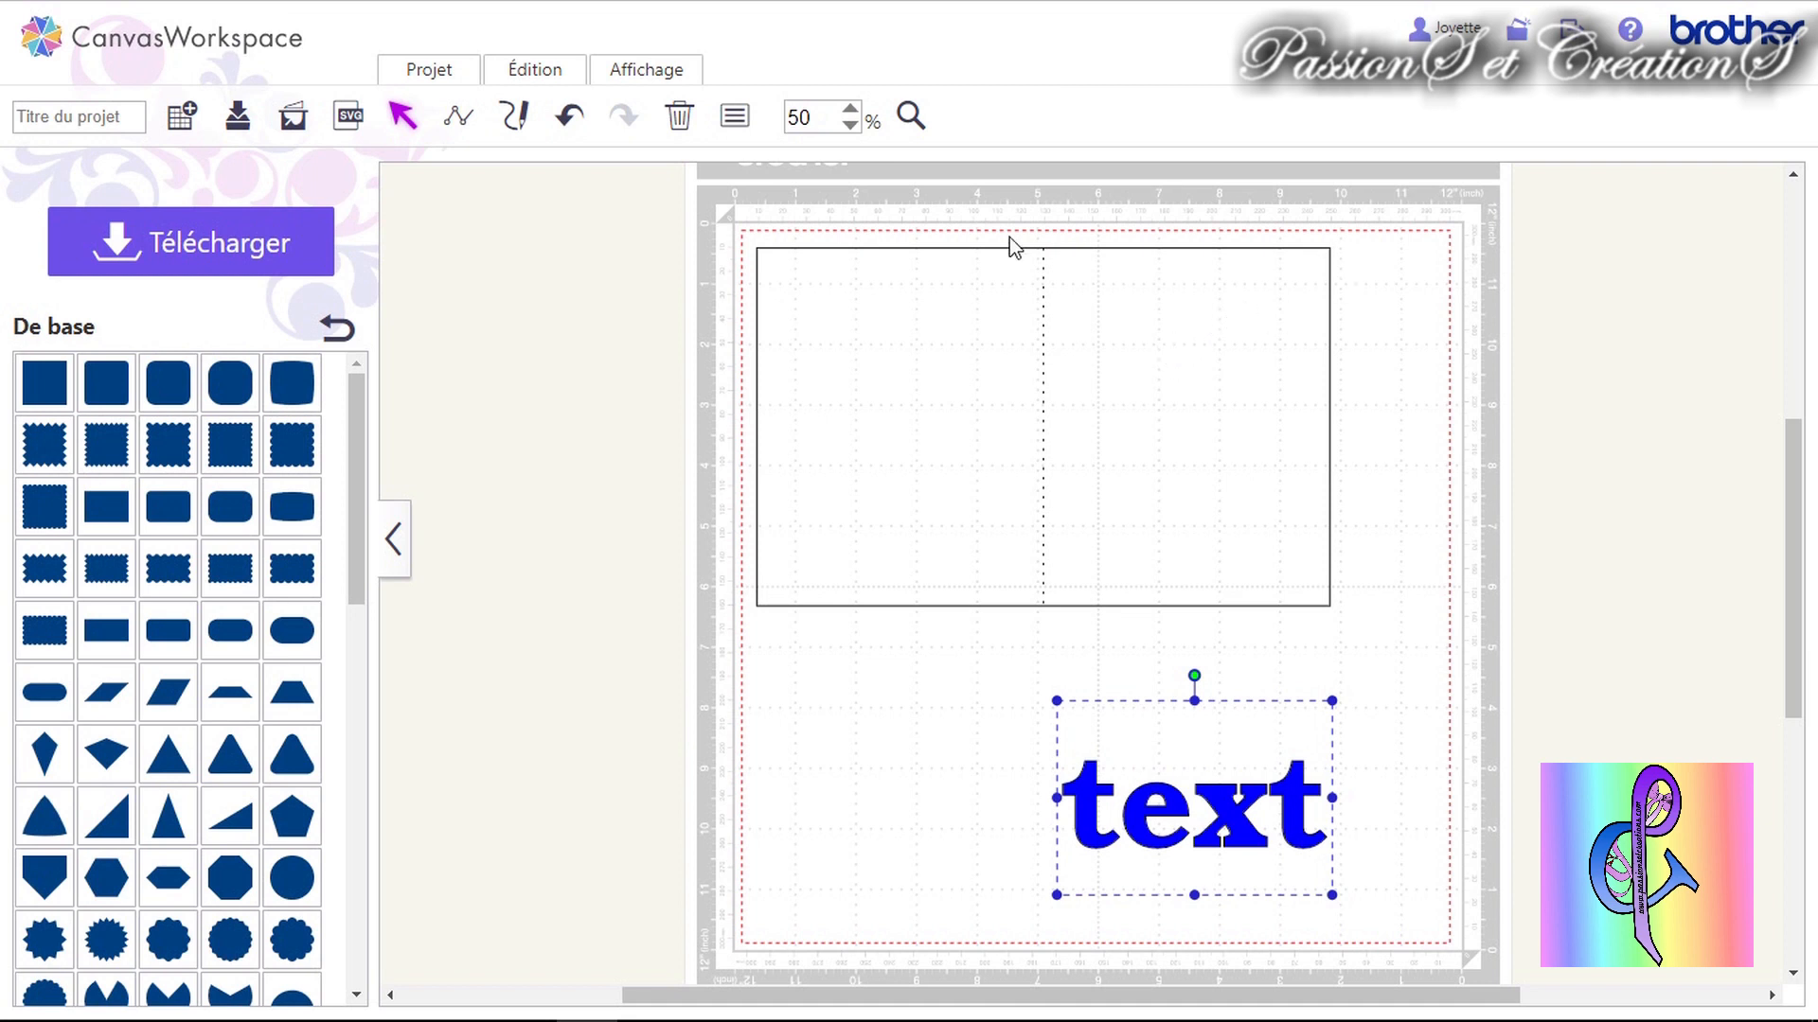
pyautogui.click(1150, 342)
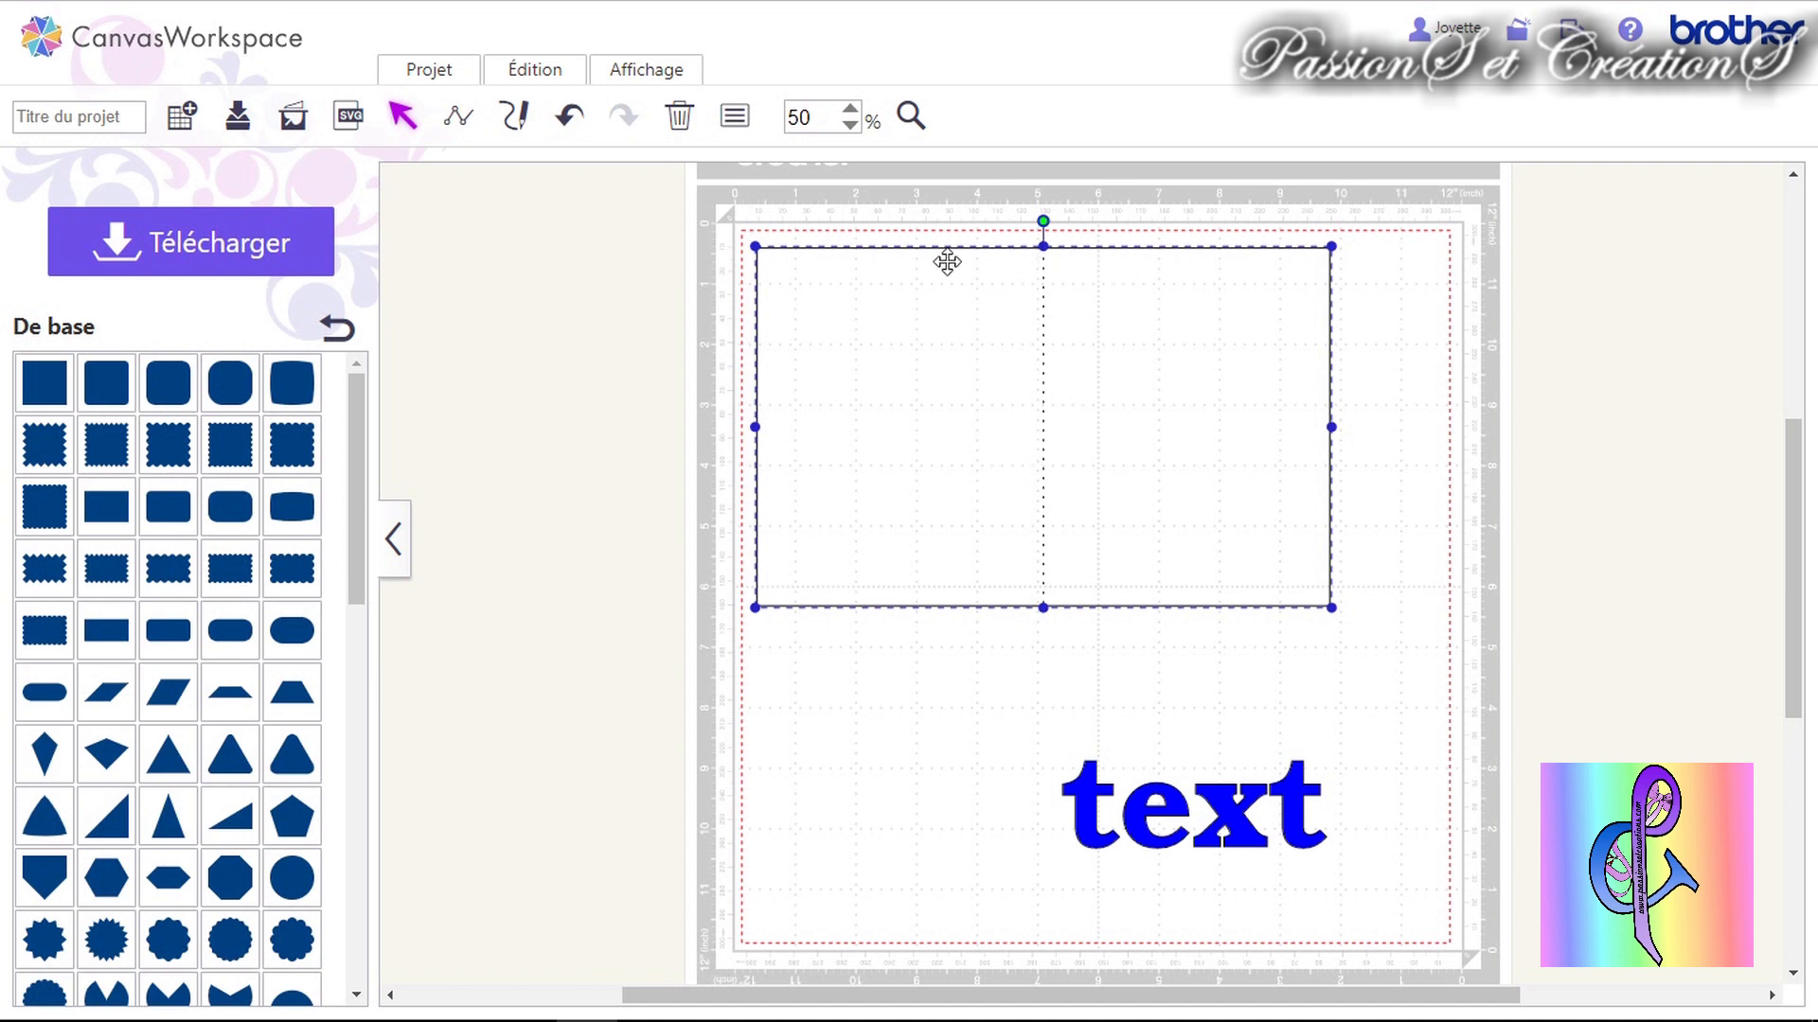
pyautogui.click(1062, 642)
pyautogui.moveTo(1182, 809); pyautogui.dragTo(1252, 833)
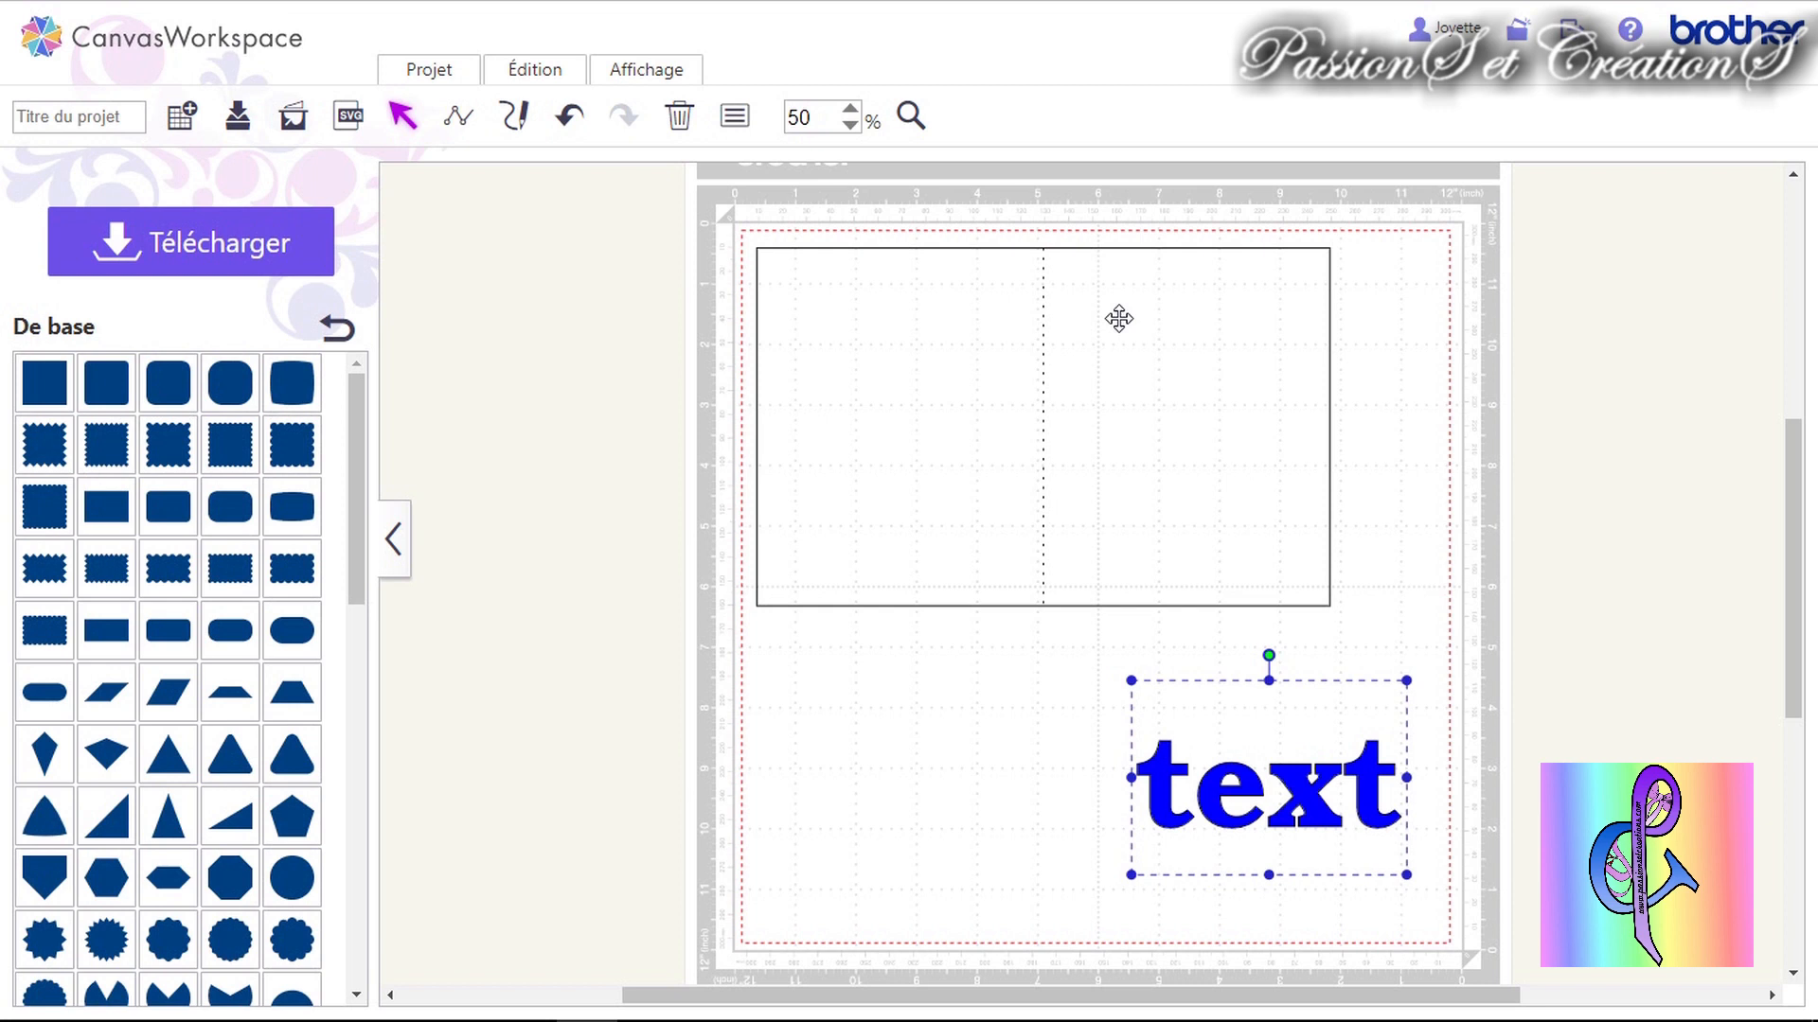
# Try moving the rectangle without its dotted line and undo the move.
pyautogui.moveTo(1119, 319); pyautogui.dragTo(1195, 380)
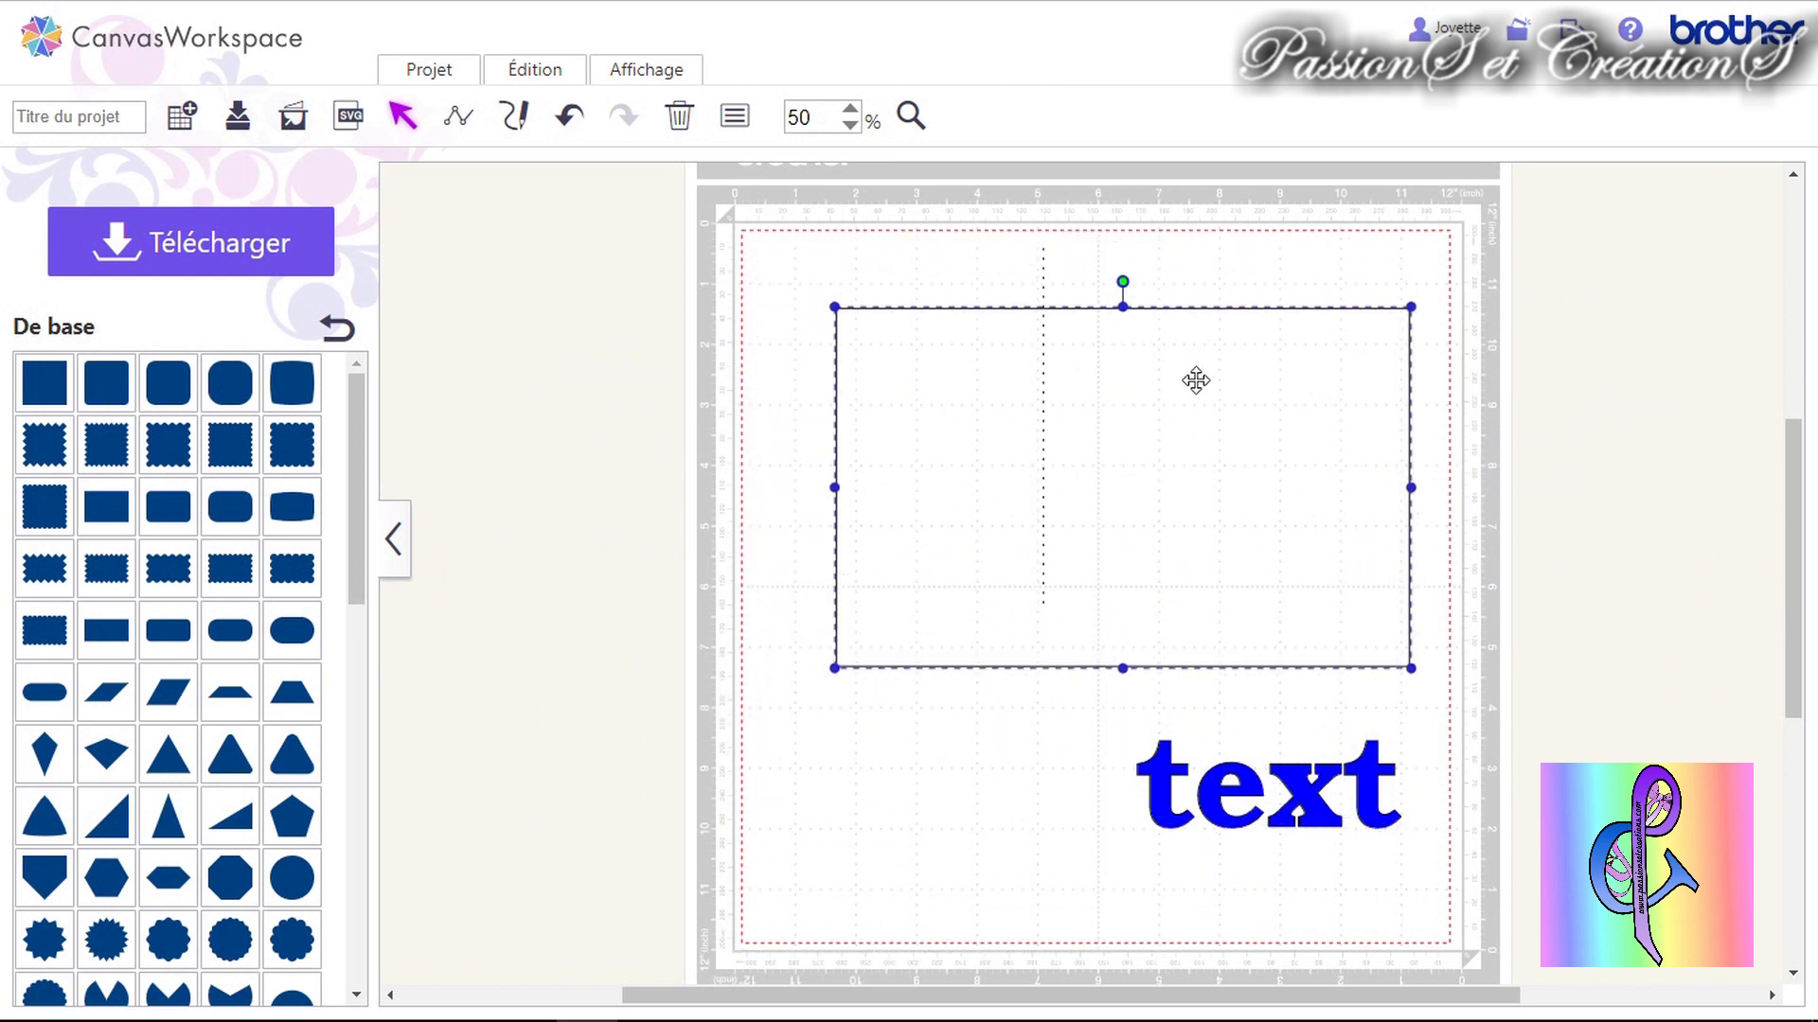
pyautogui.click(569, 115)
# Group the rectangle with its dotted line and move the group around, placing it near the mat's upper left corner.
pyautogui.moveTo(989, 205); pyautogui.dragTo(1119, 426)
pyautogui.rightClick(1119, 426)
pyautogui.click(1224, 570)
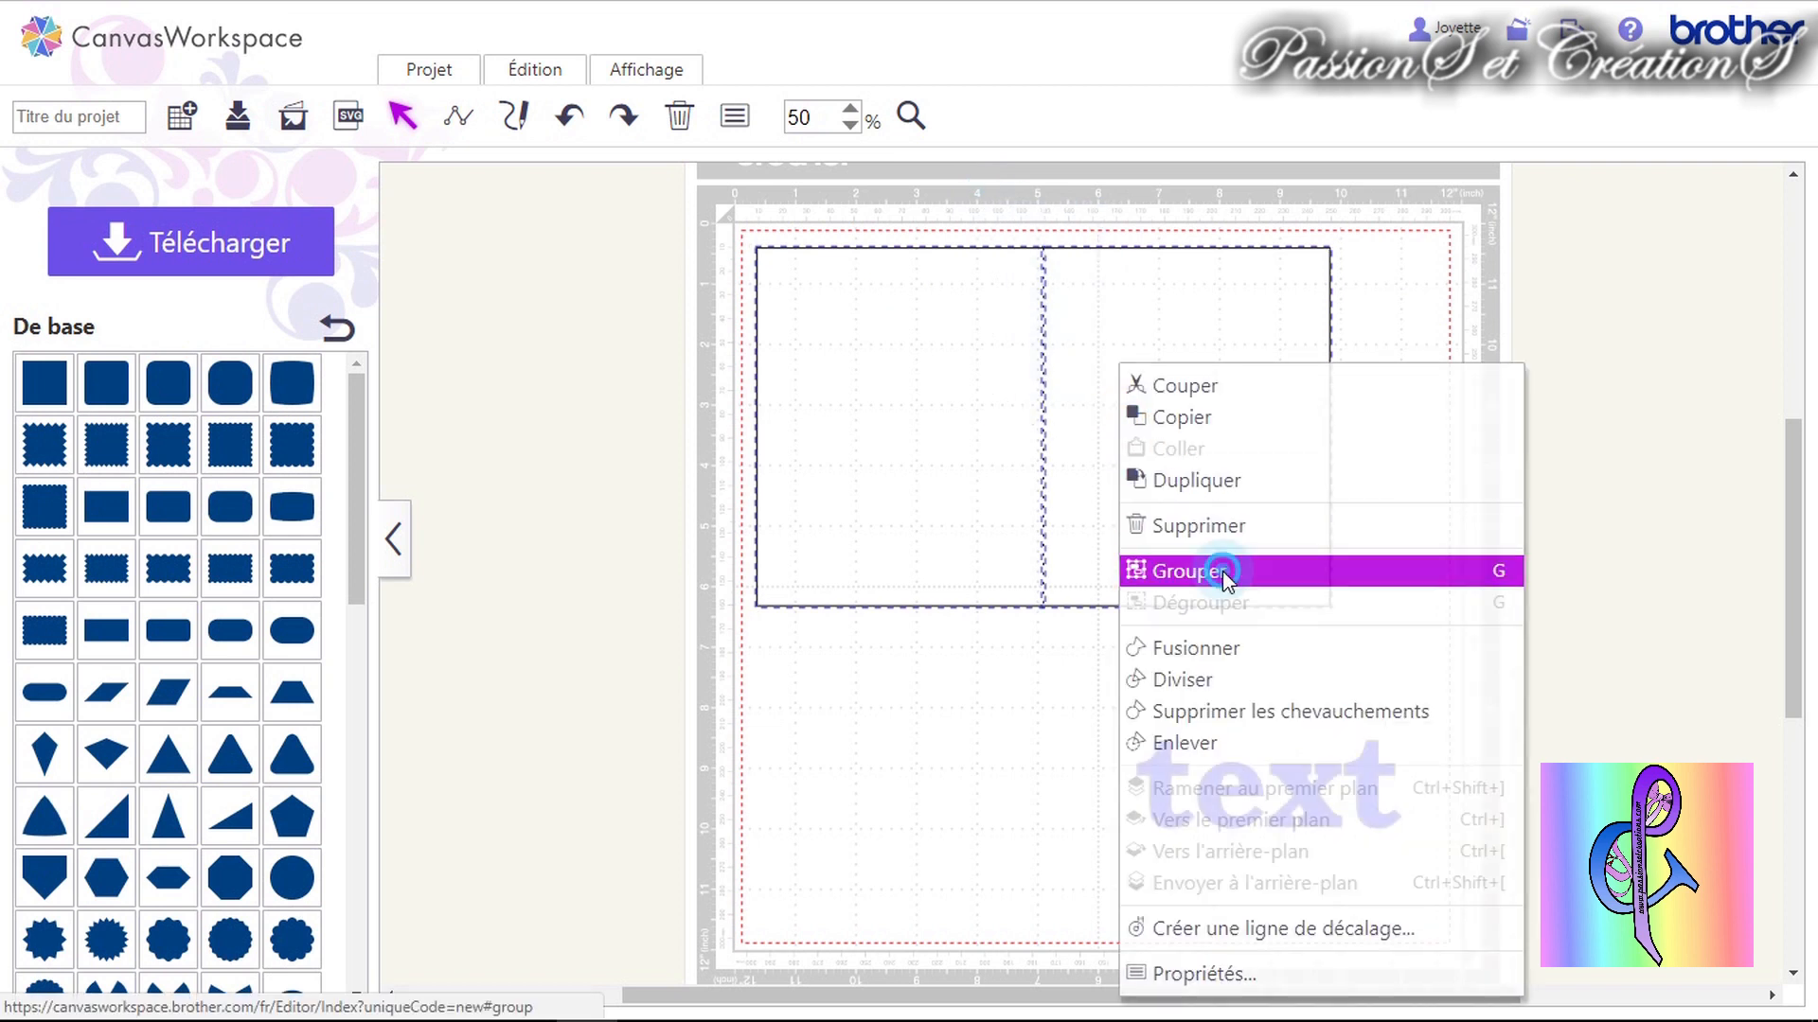
pyautogui.moveTo(1180, 424); pyautogui.dragTo(1448, 496)
pyautogui.moveTo(1229, 425); pyautogui.dragTo(1173, 417)
pyautogui.click(1436, 454)
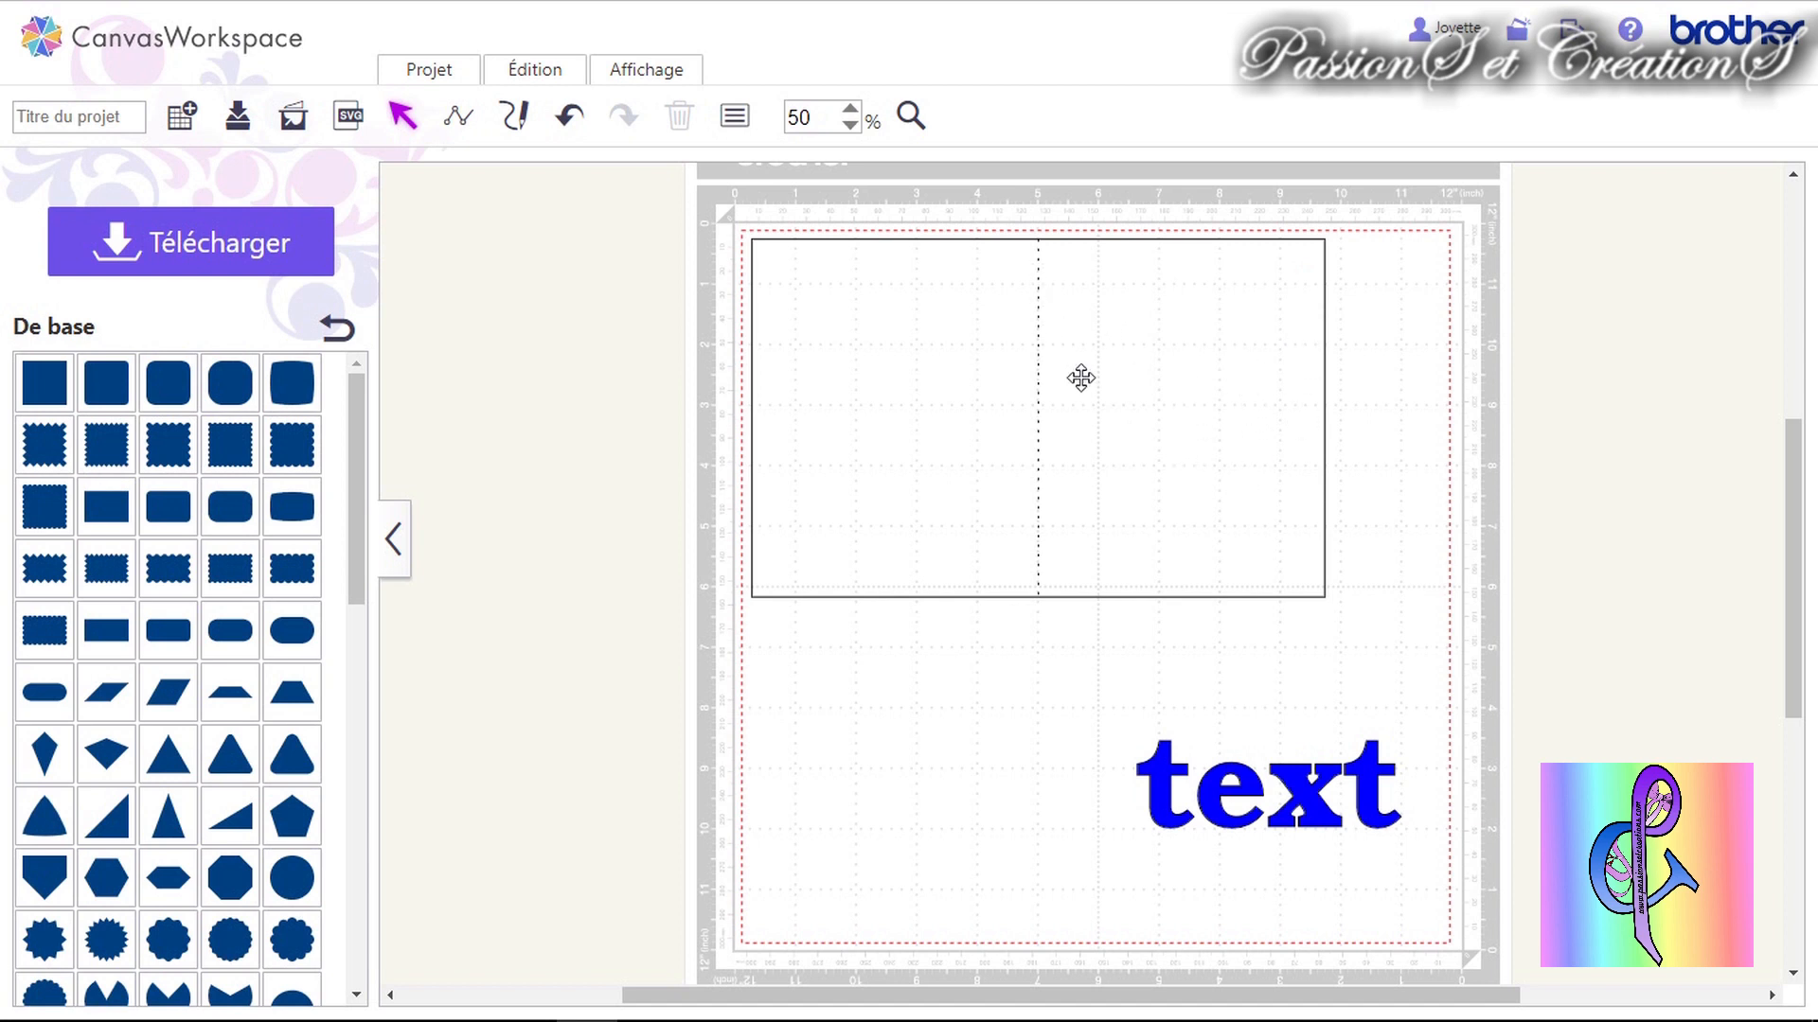
# Ungroup the rectangle and the dotted line, select both together, and group them again.
pyautogui.moveTo(1173, 353)
pyautogui.mouseDown()
pyautogui.moveTo(1184, 410)
pyautogui.moveTo(1178, 351)
pyautogui.mouseUp()
pyautogui.rightClick(1177, 352)
pyautogui.click(1236, 589)
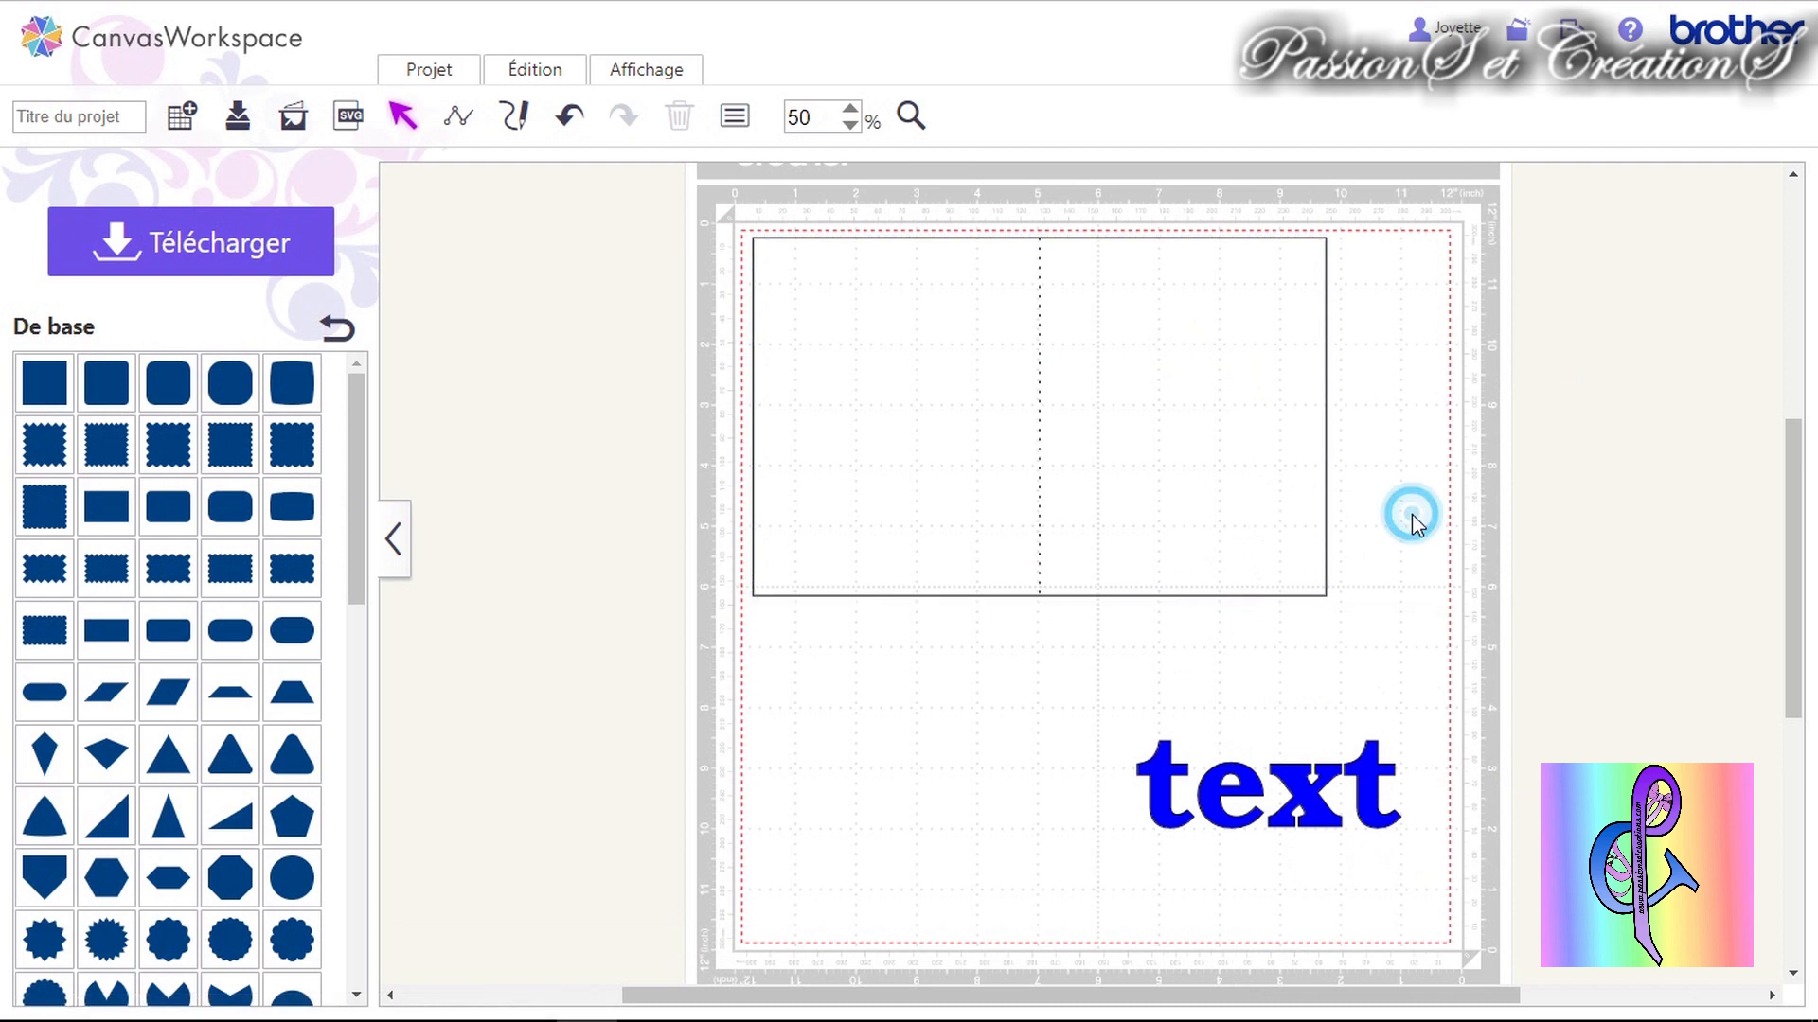
pyautogui.moveTo(1416, 356); pyautogui.dragTo(989, 330)
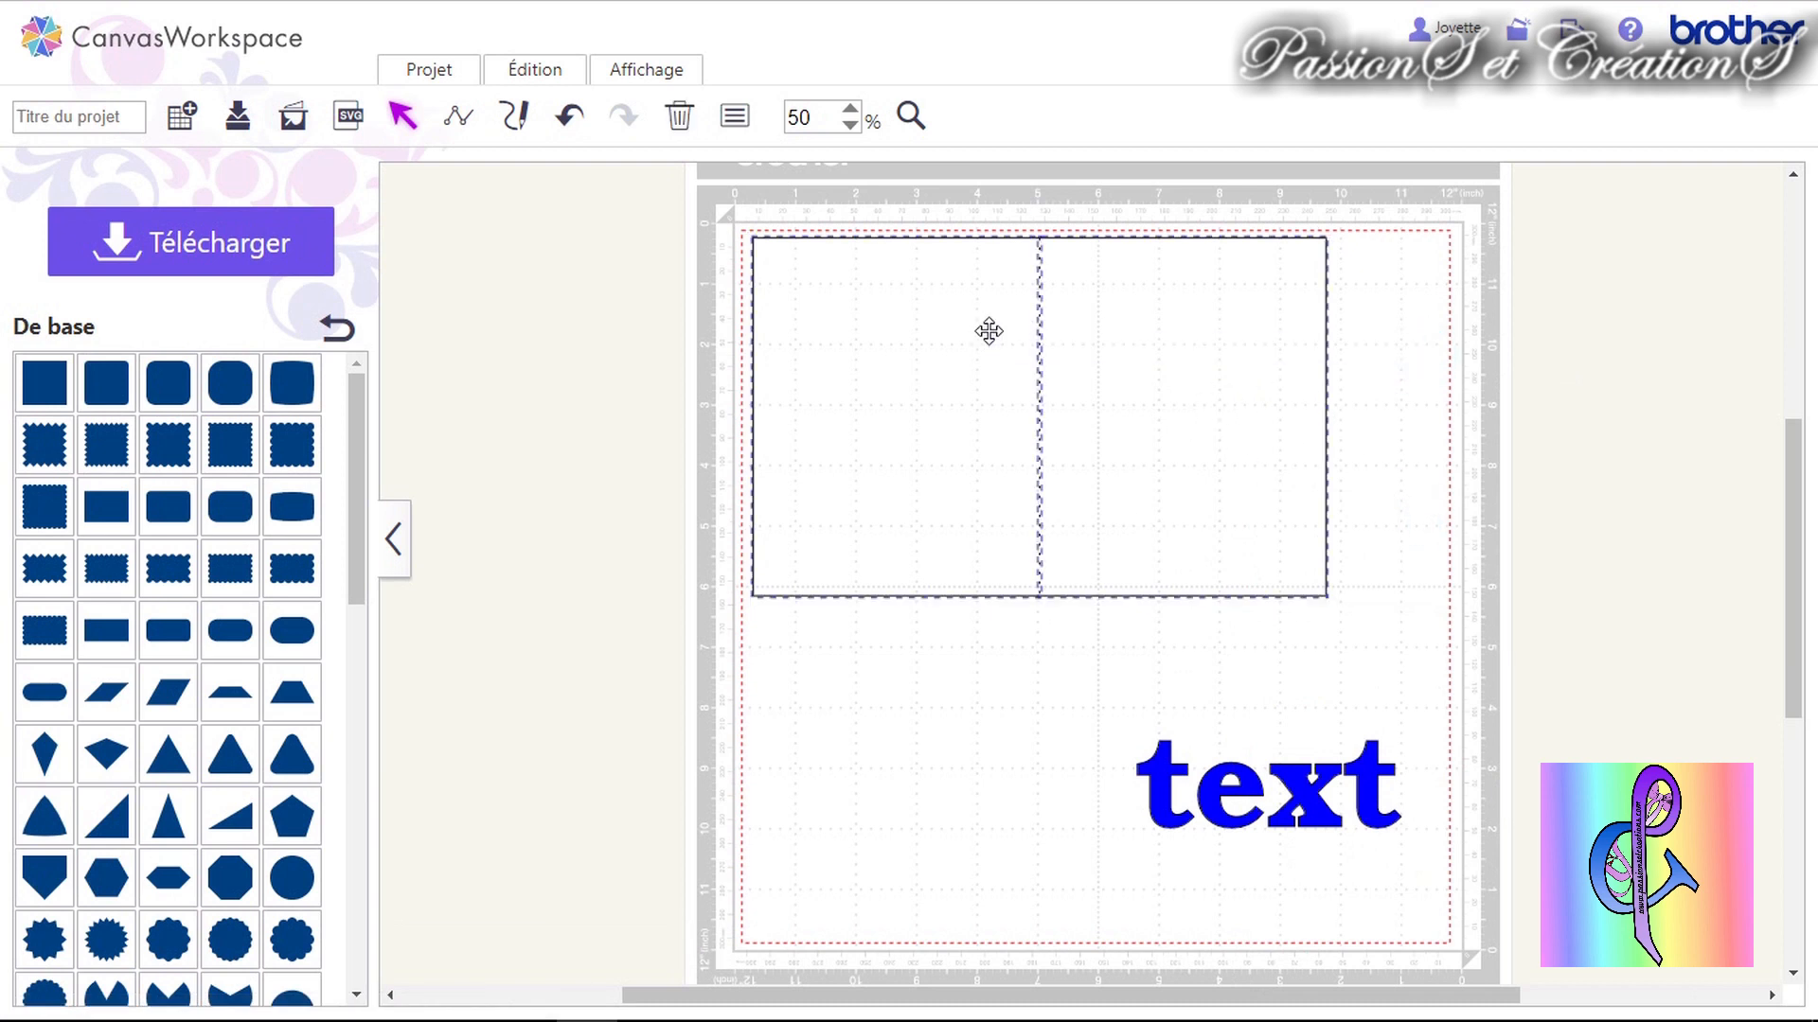
pyautogui.rightClick(988, 330)
pyautogui.click(1049, 538)
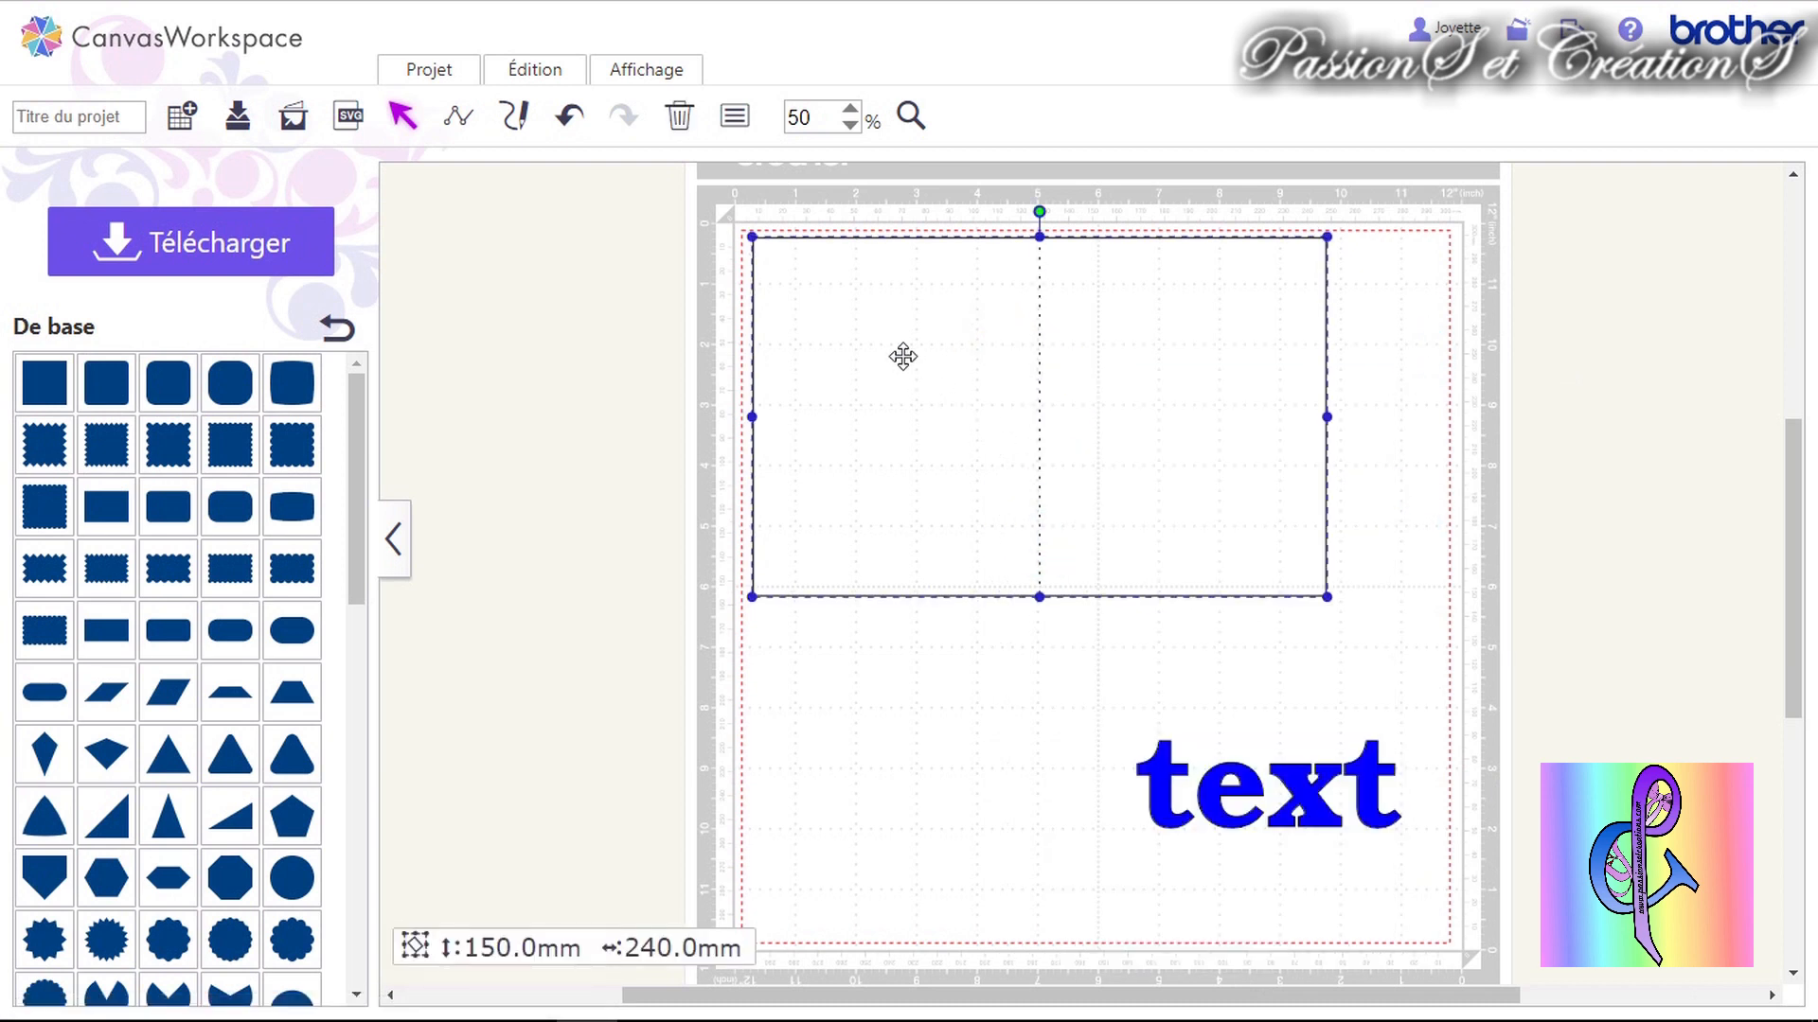
# Set the line type of the whole rectangle-and-line group to Ligne de découpe.
pyautogui.click(736, 118)
pyautogui.click(503, 592)
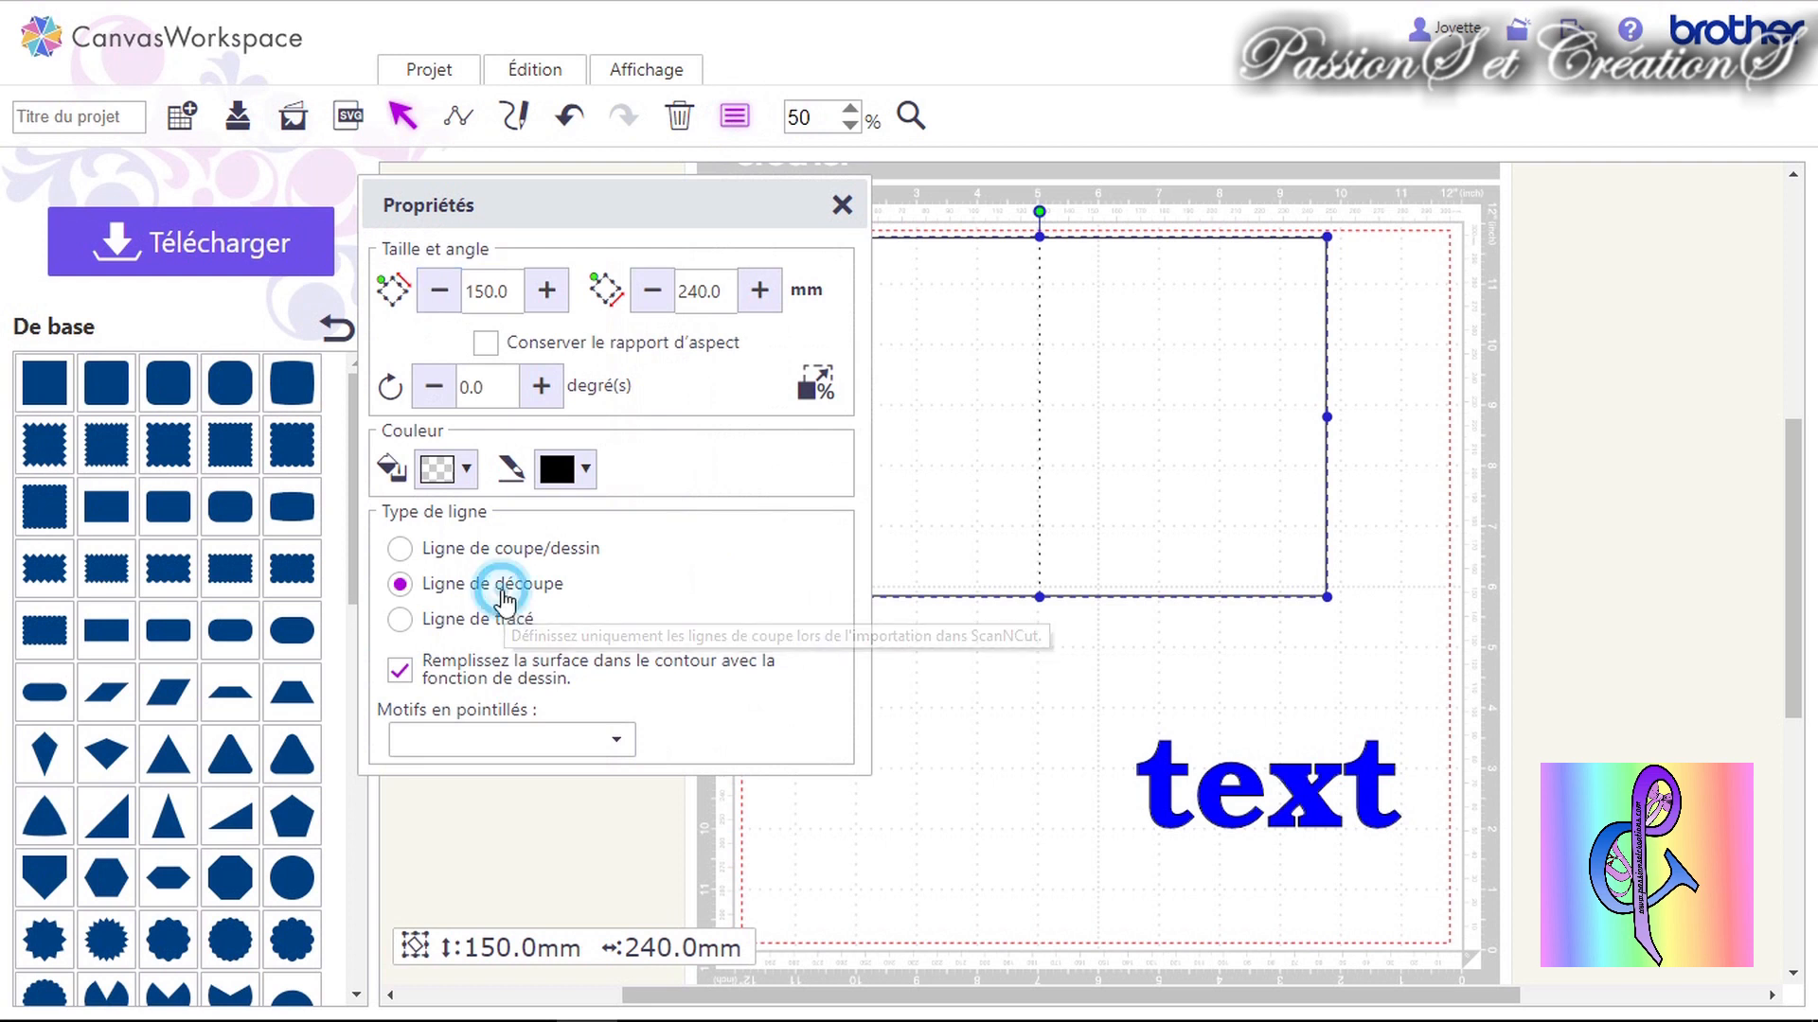
pyautogui.click(839, 204)
# Open the group for editing, shift the rectangle slightly, and select only the dotted line inside the group.
pyautogui.doubleClick(1012, 404)
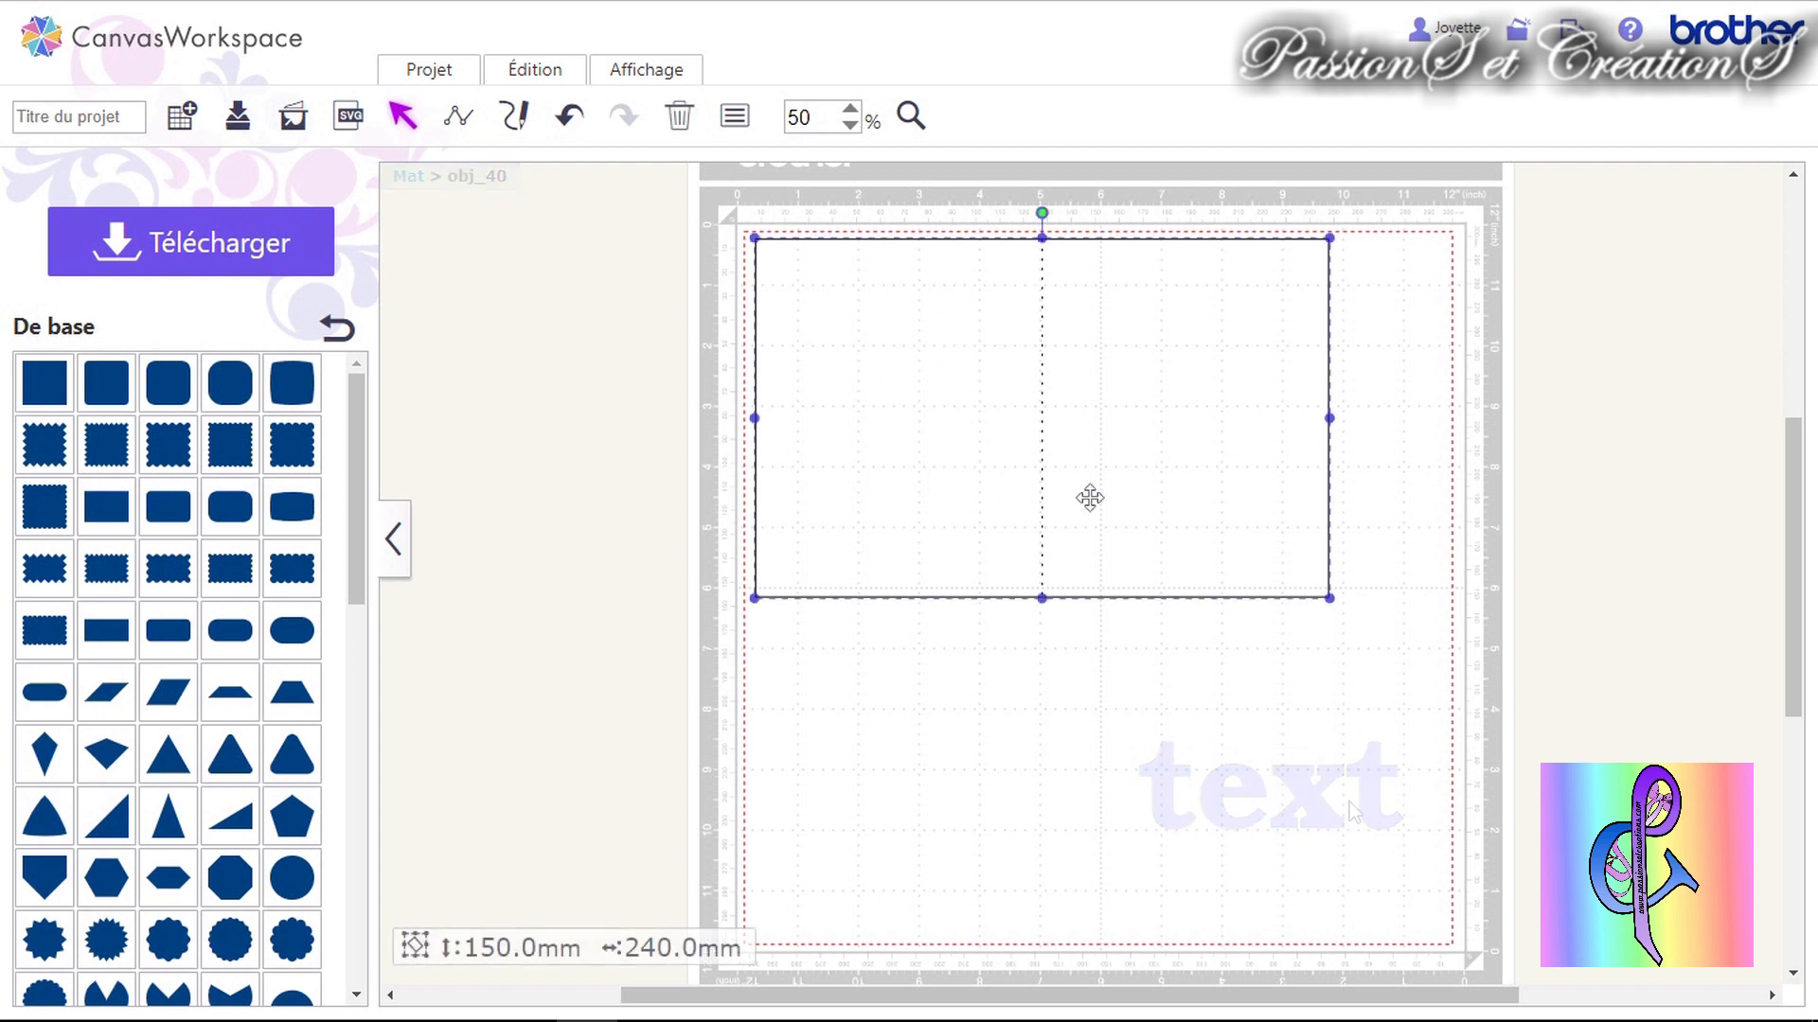
pyautogui.moveTo(1089, 498)
pyautogui.mouseDown()
pyautogui.moveTo(1092, 575)
pyautogui.moveTo(1094, 505)
pyautogui.mouseUp()
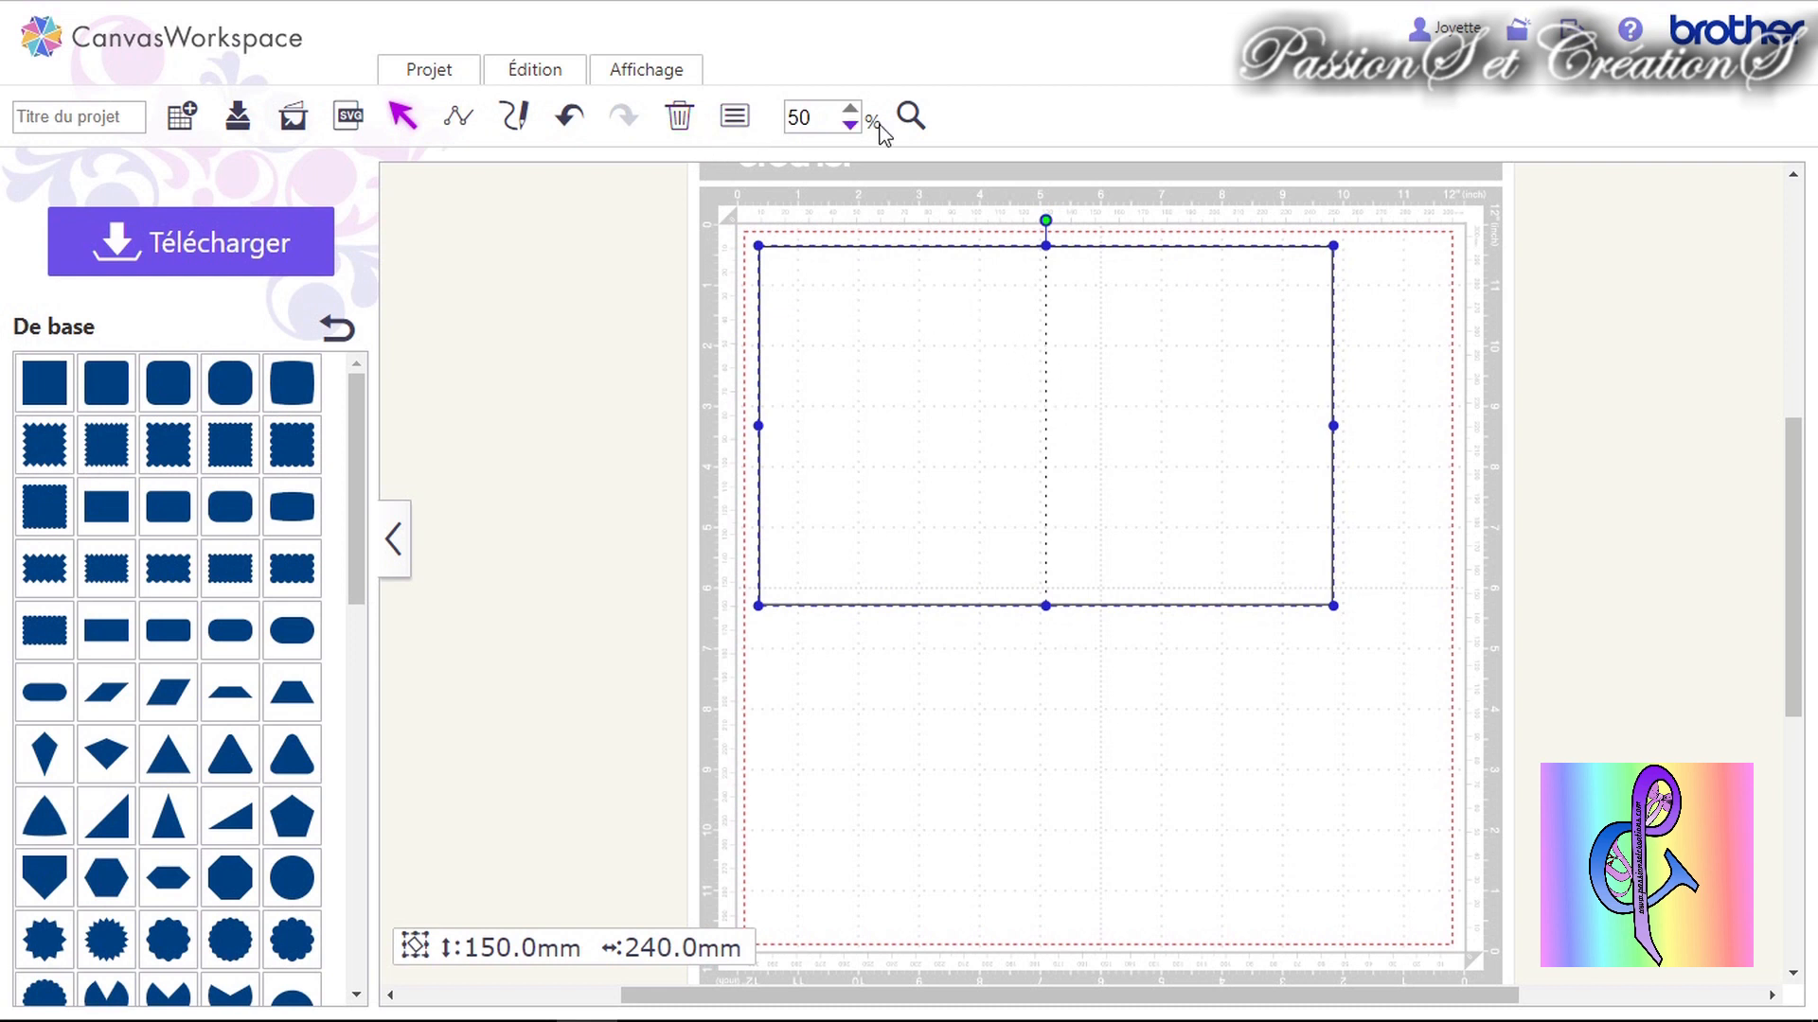
pyautogui.click(851, 110)
pyautogui.scroll(3, 913, 388)
pyautogui.click(914, 392)
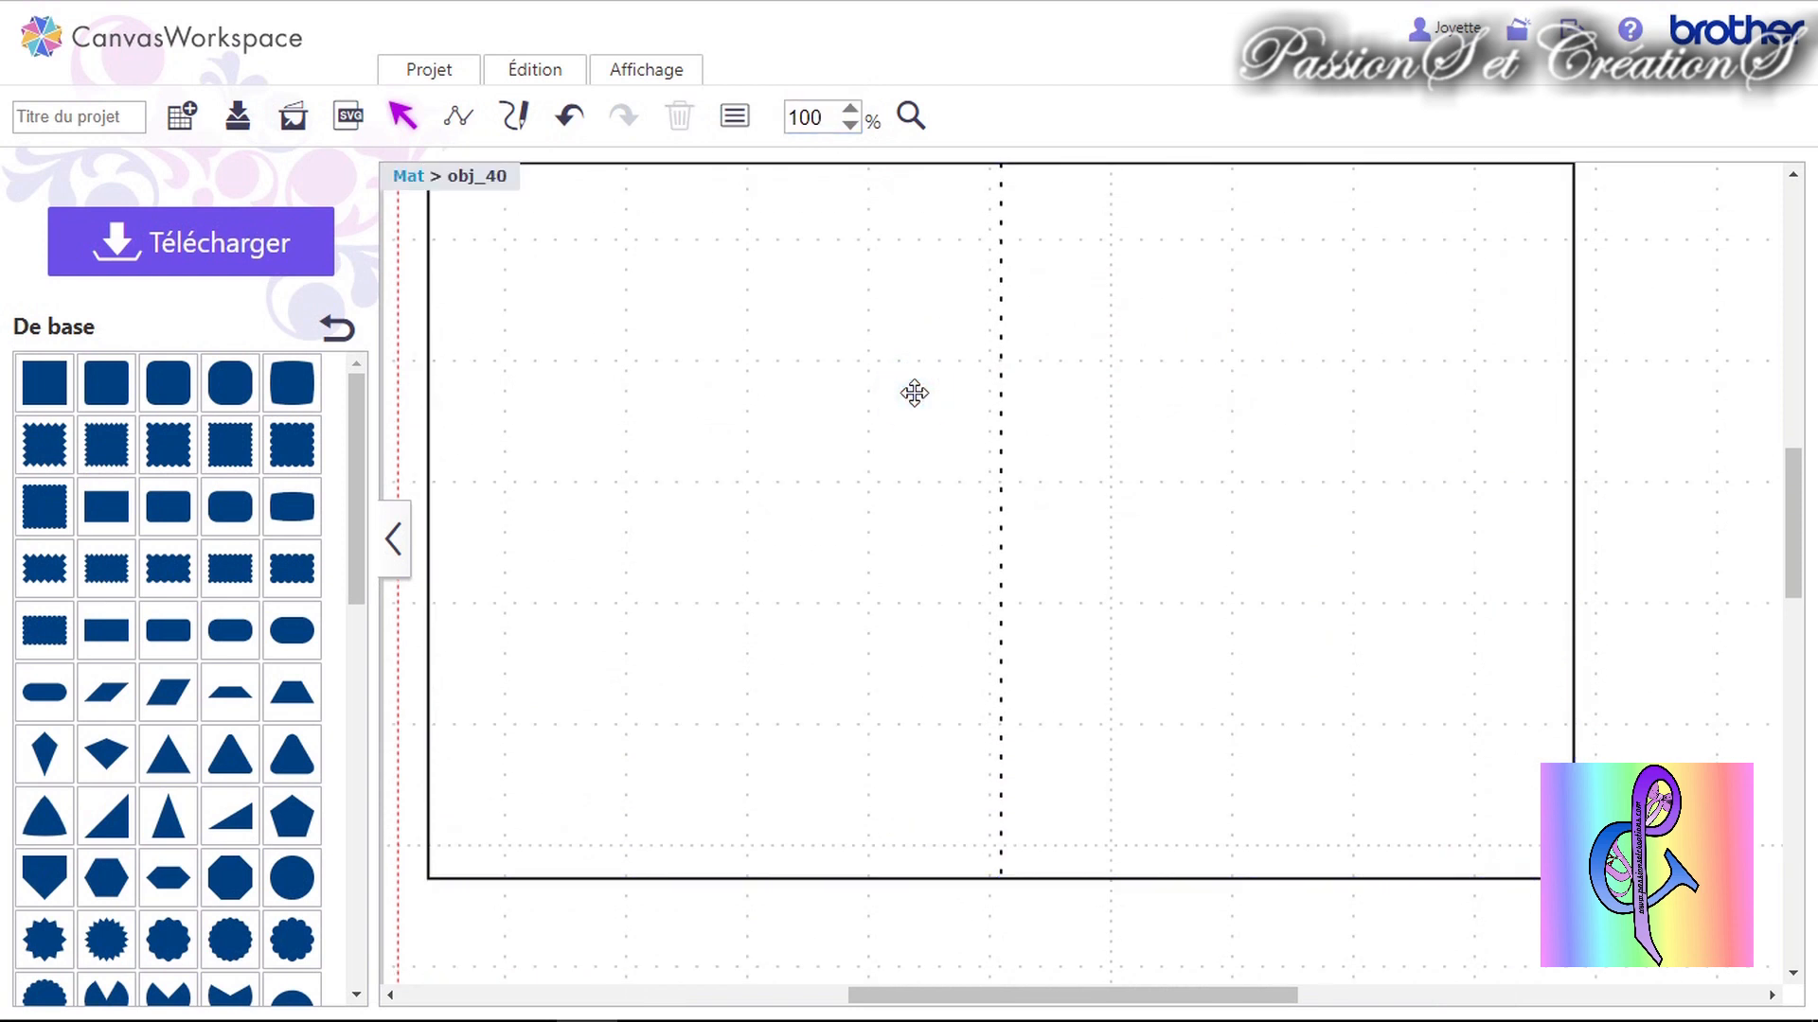
pyautogui.click(999, 302)
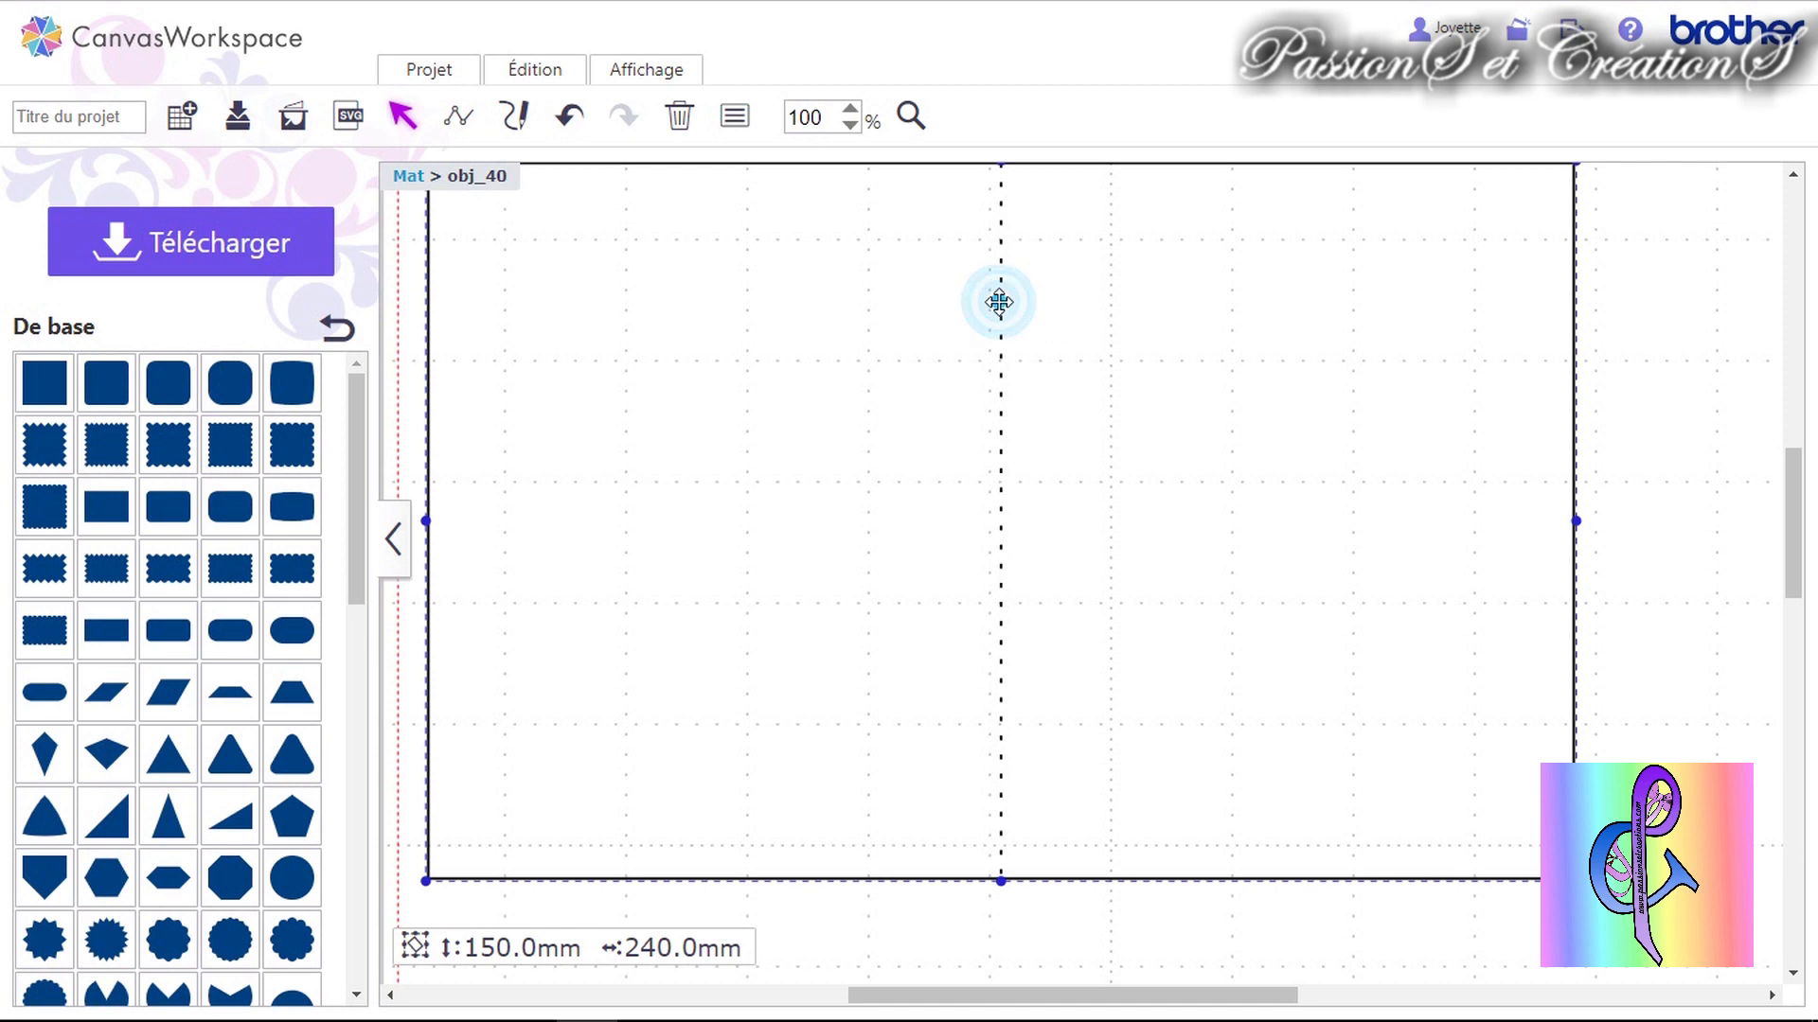
pyautogui.doubleClick(1000, 303)
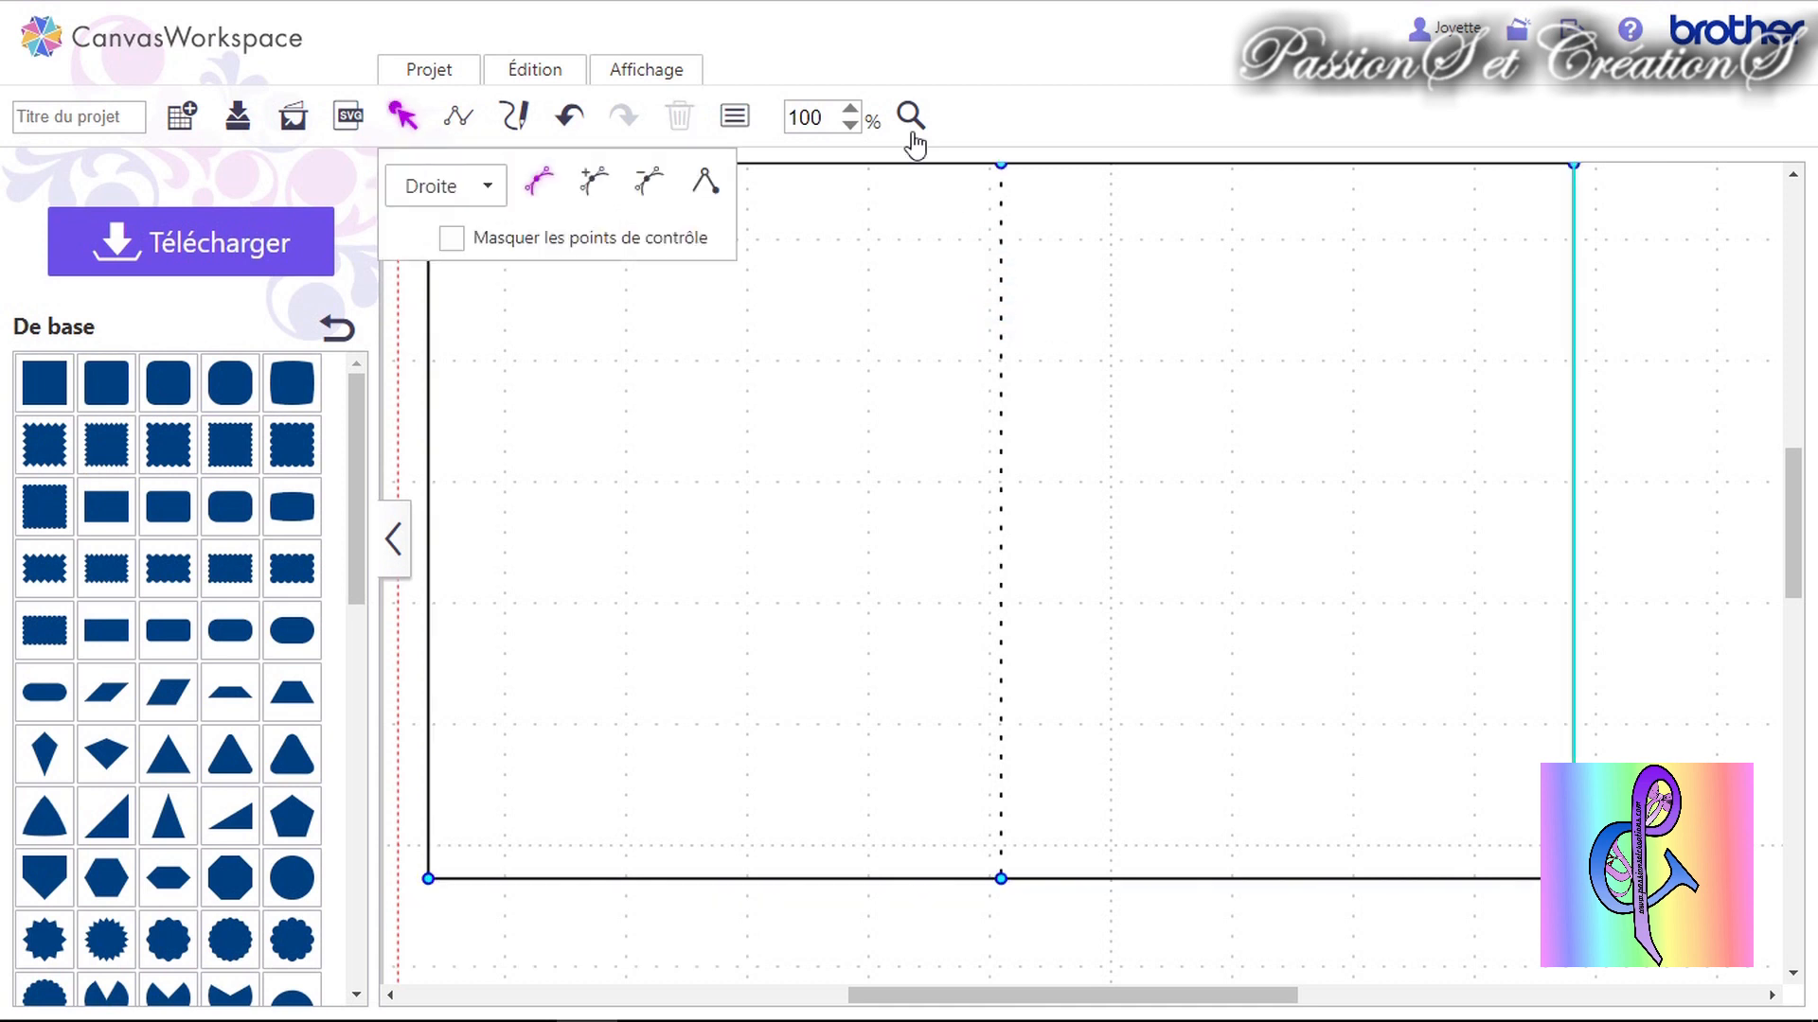
pyautogui.click(848, 110)
pyautogui.click(956, 331)
pyautogui.click(956, 331)
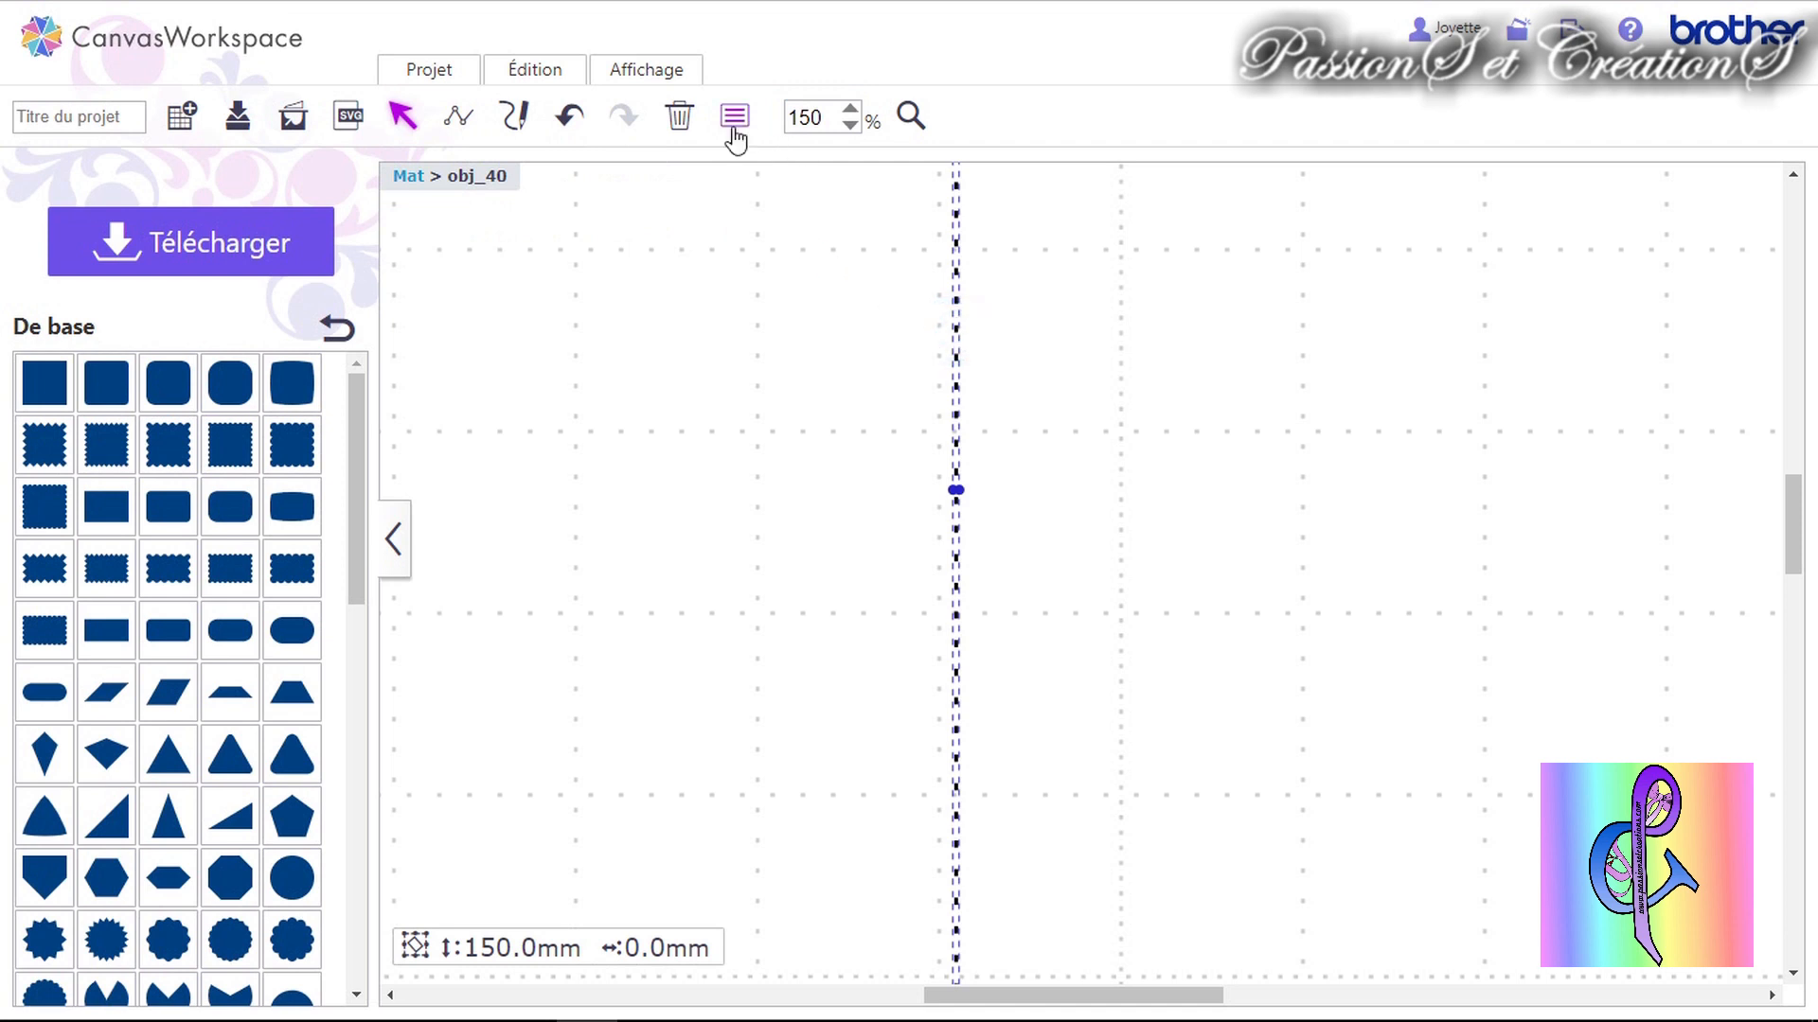
# Change the vertical line's Motifs en pointillés to the solid line while it stays inside the group.
pyautogui.click(850, 124)
pyautogui.click(851, 124)
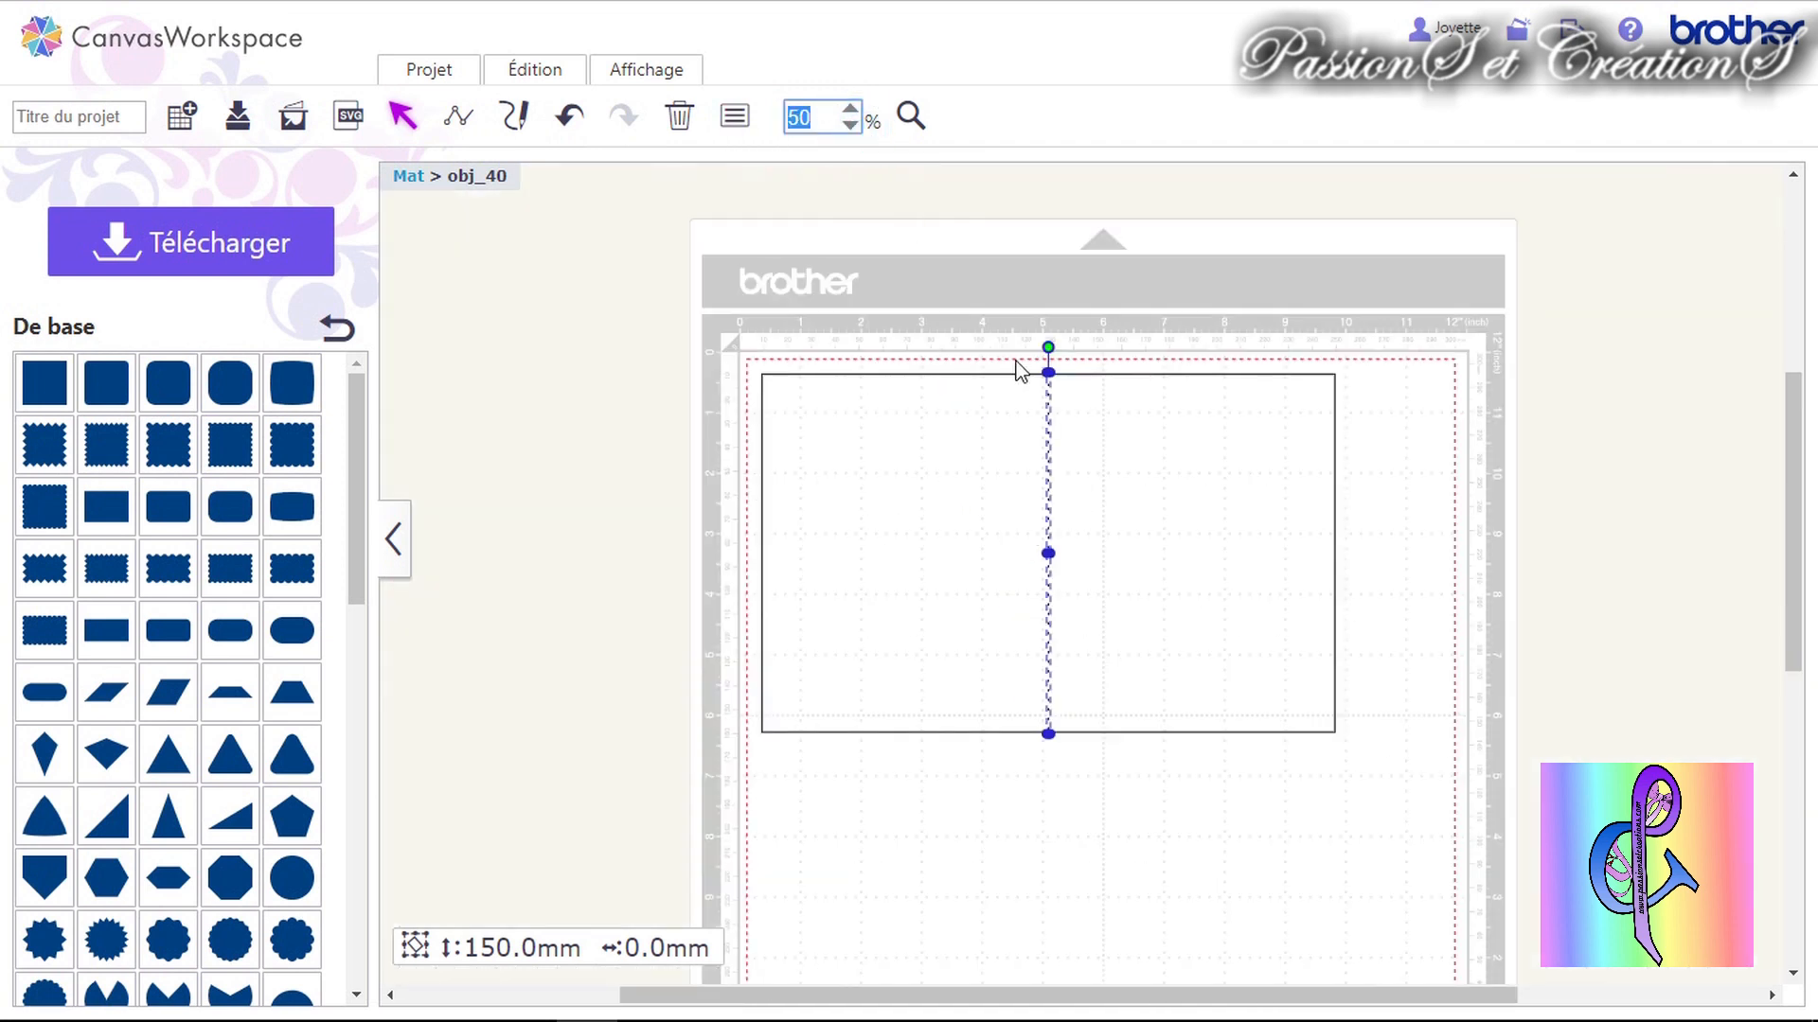
pyautogui.scroll(1, 1051, 450)
pyautogui.scroll(-1, 1053, 464)
pyautogui.click(735, 116)
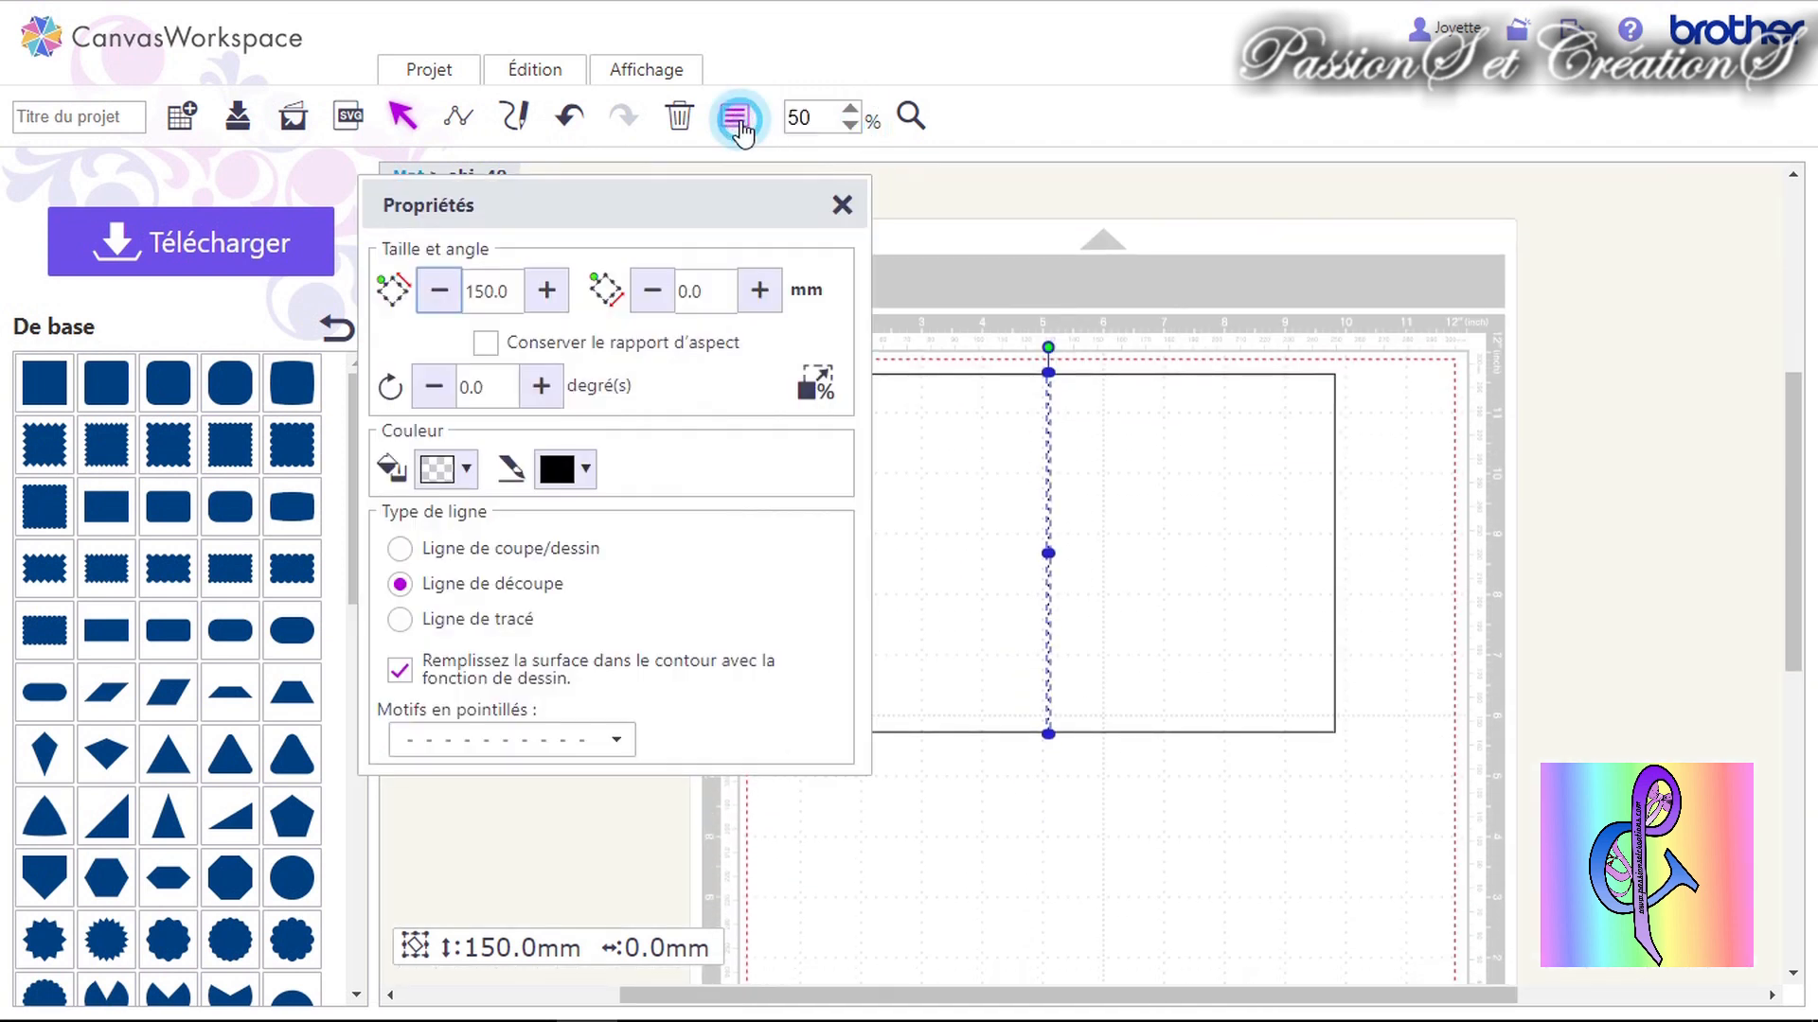
pyautogui.click(521, 740)
pyautogui.click(566, 464)
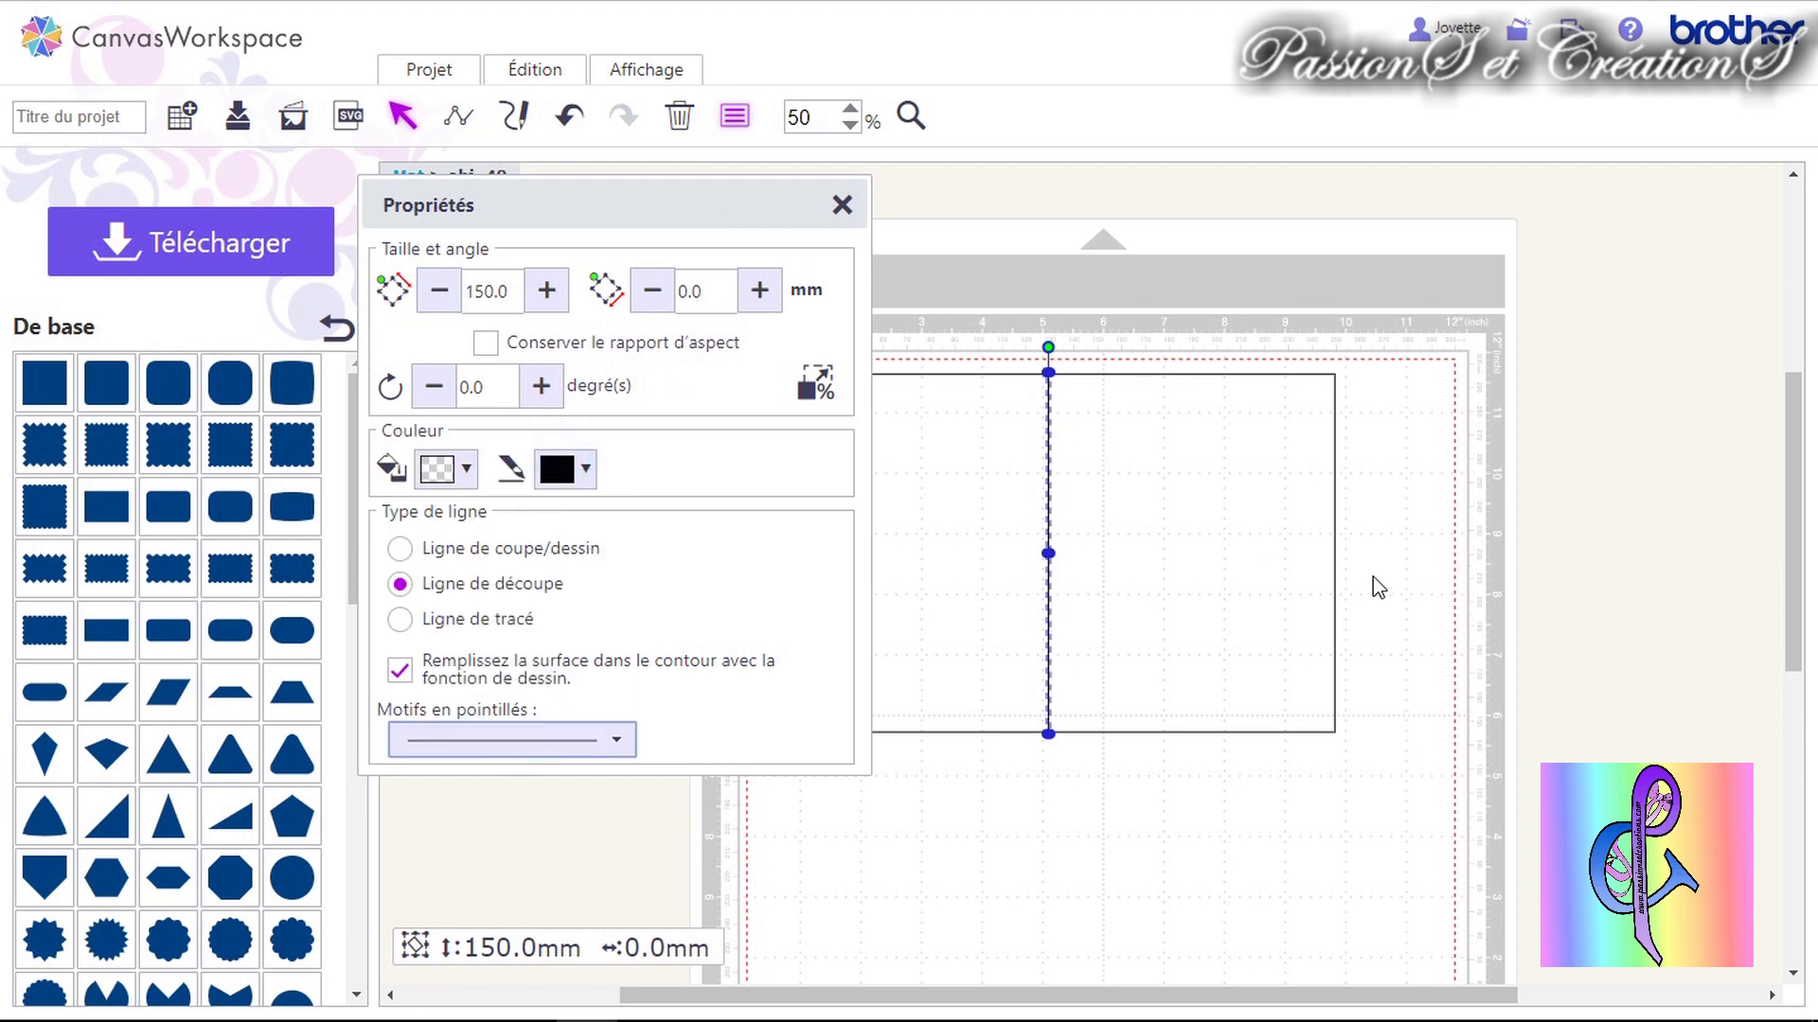
# Leave group editing, close the properties, and select the whole rectangle-and-line group.
pyautogui.click(1423, 573)
pyautogui.click(838, 203)
pyautogui.moveTo(1181, 523)
pyautogui.mouseDown()
pyautogui.moveTo(1221, 544)
pyautogui.moveTo(1166, 547)
pyautogui.moveTo(1201, 531)
pyautogui.mouseUp()
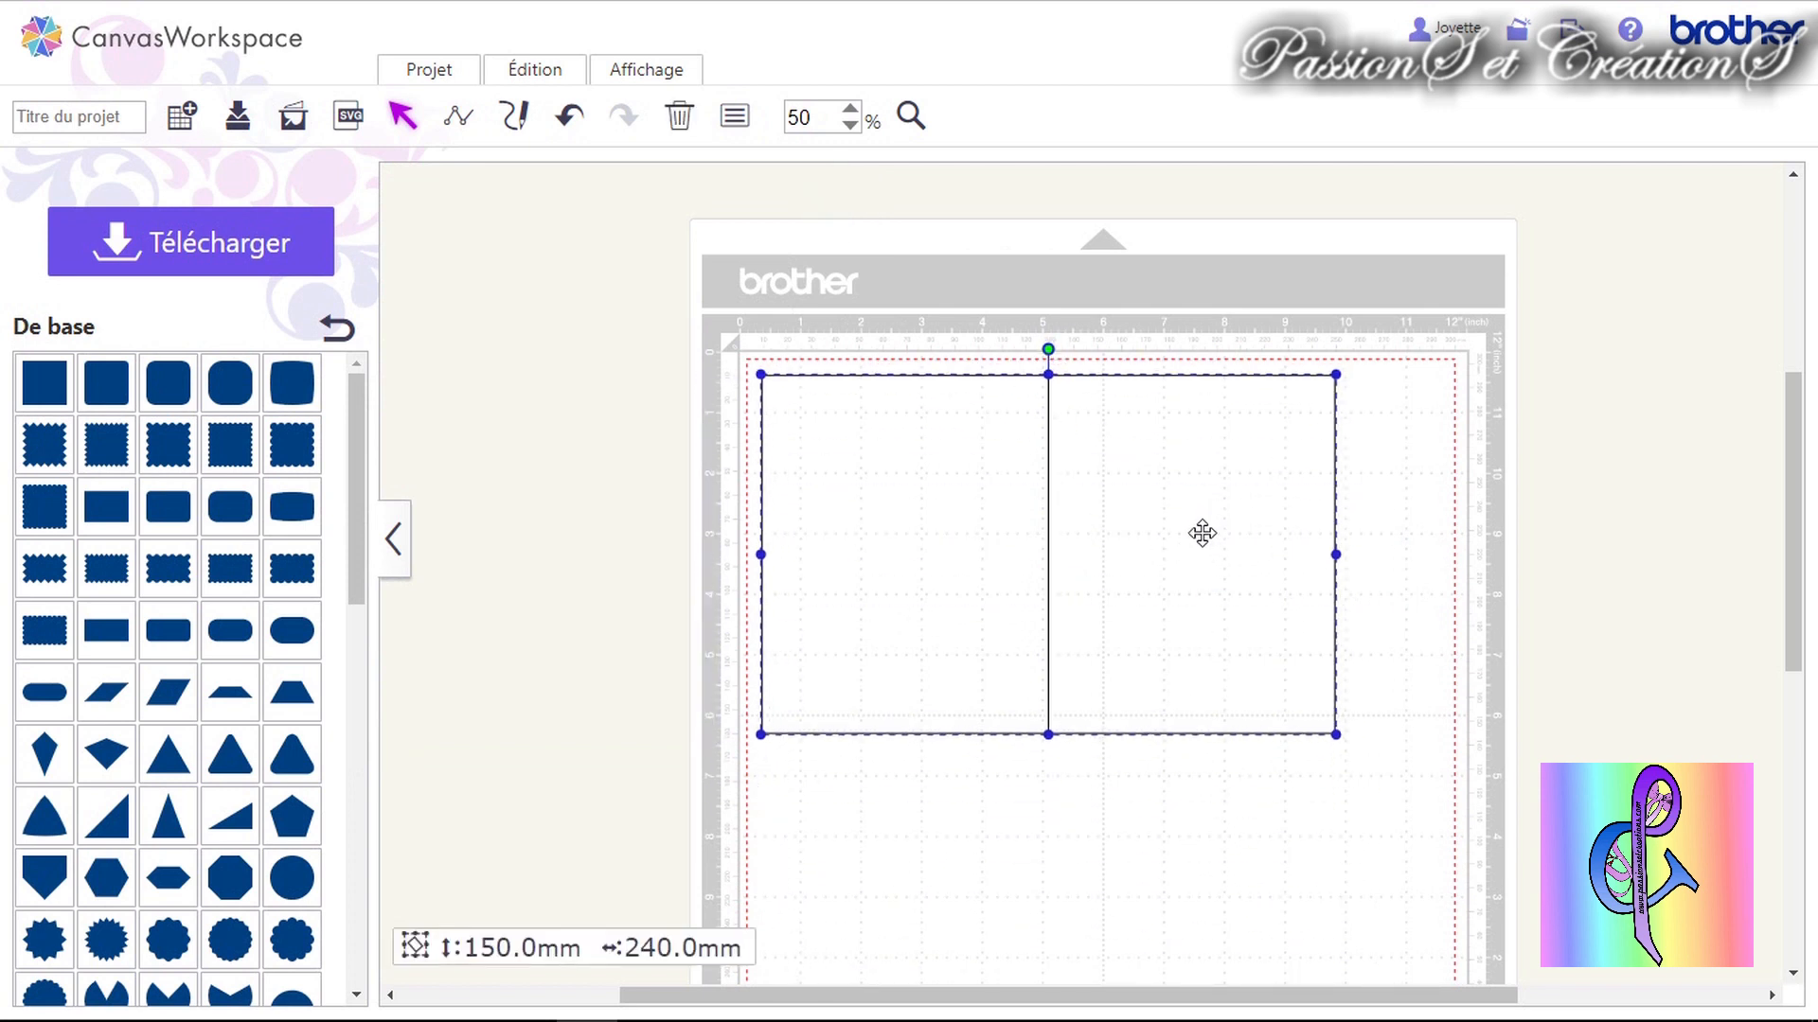
# Restore the dotted pattern on the vertical line inside the group, close its properties and leave group editing.
pyautogui.doubleClick(1203, 535)
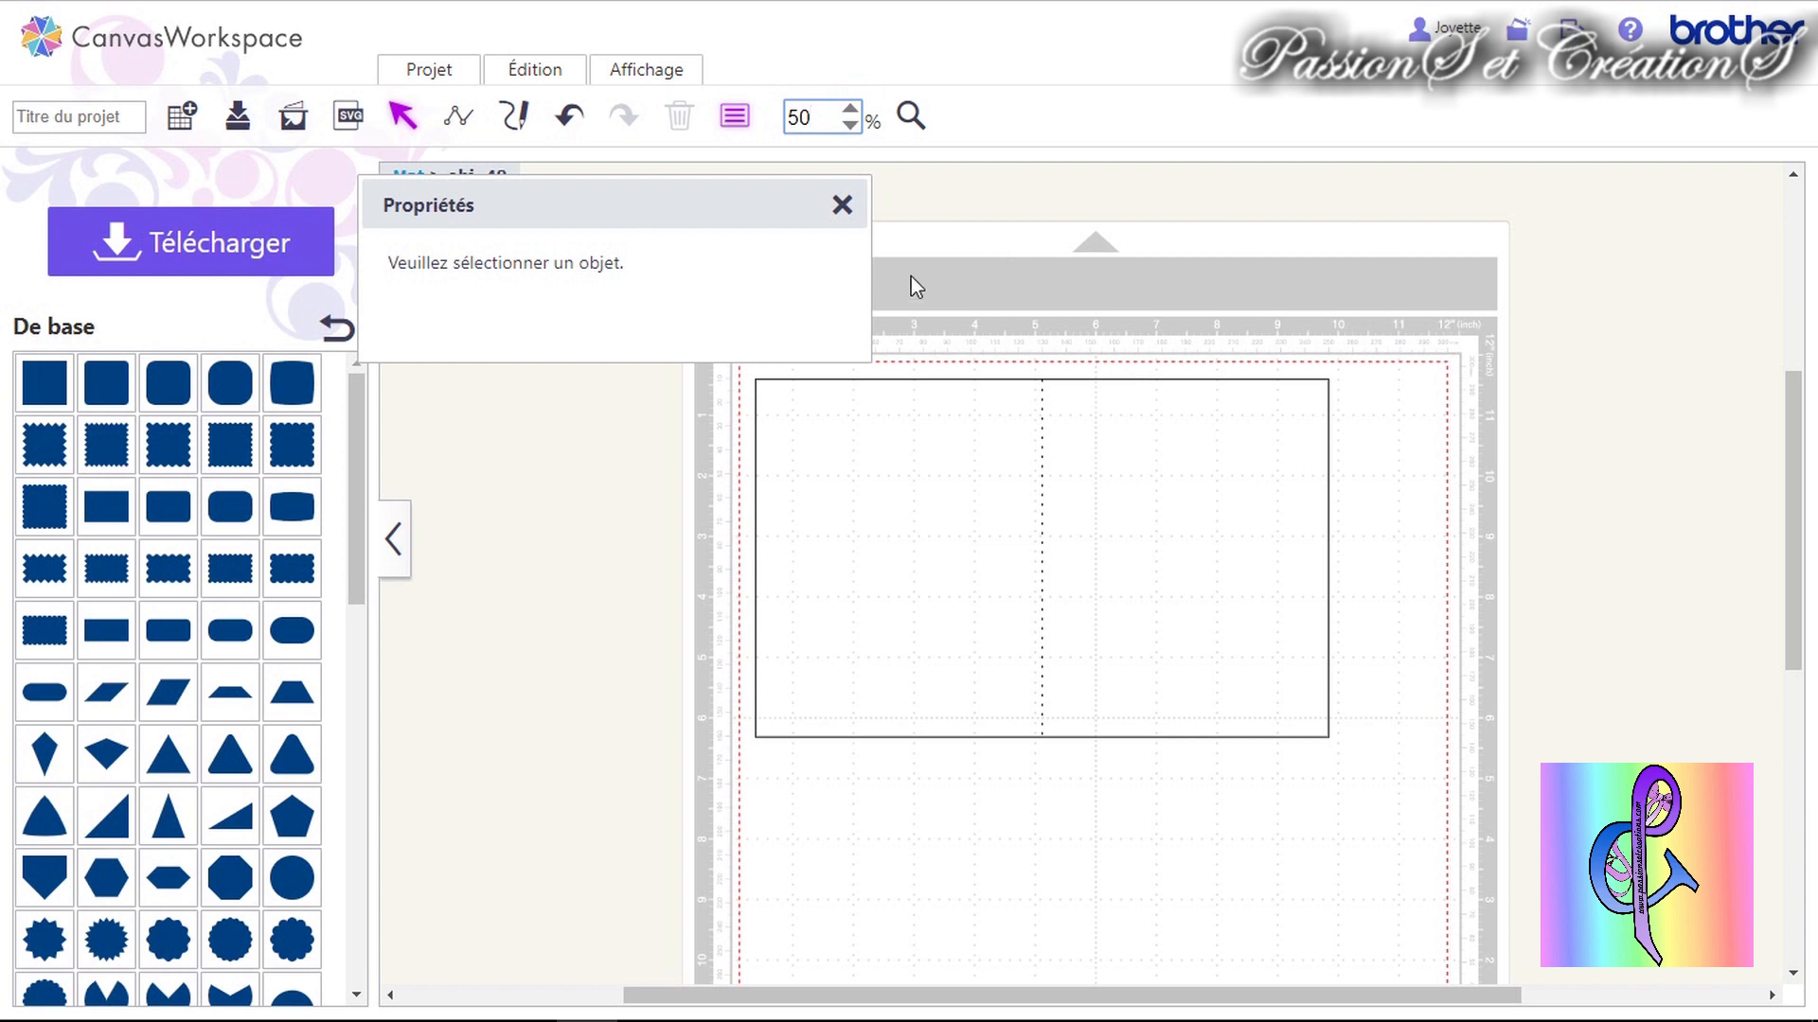
pyautogui.click(841, 204)
pyautogui.scroll(-3, 1446, 462)
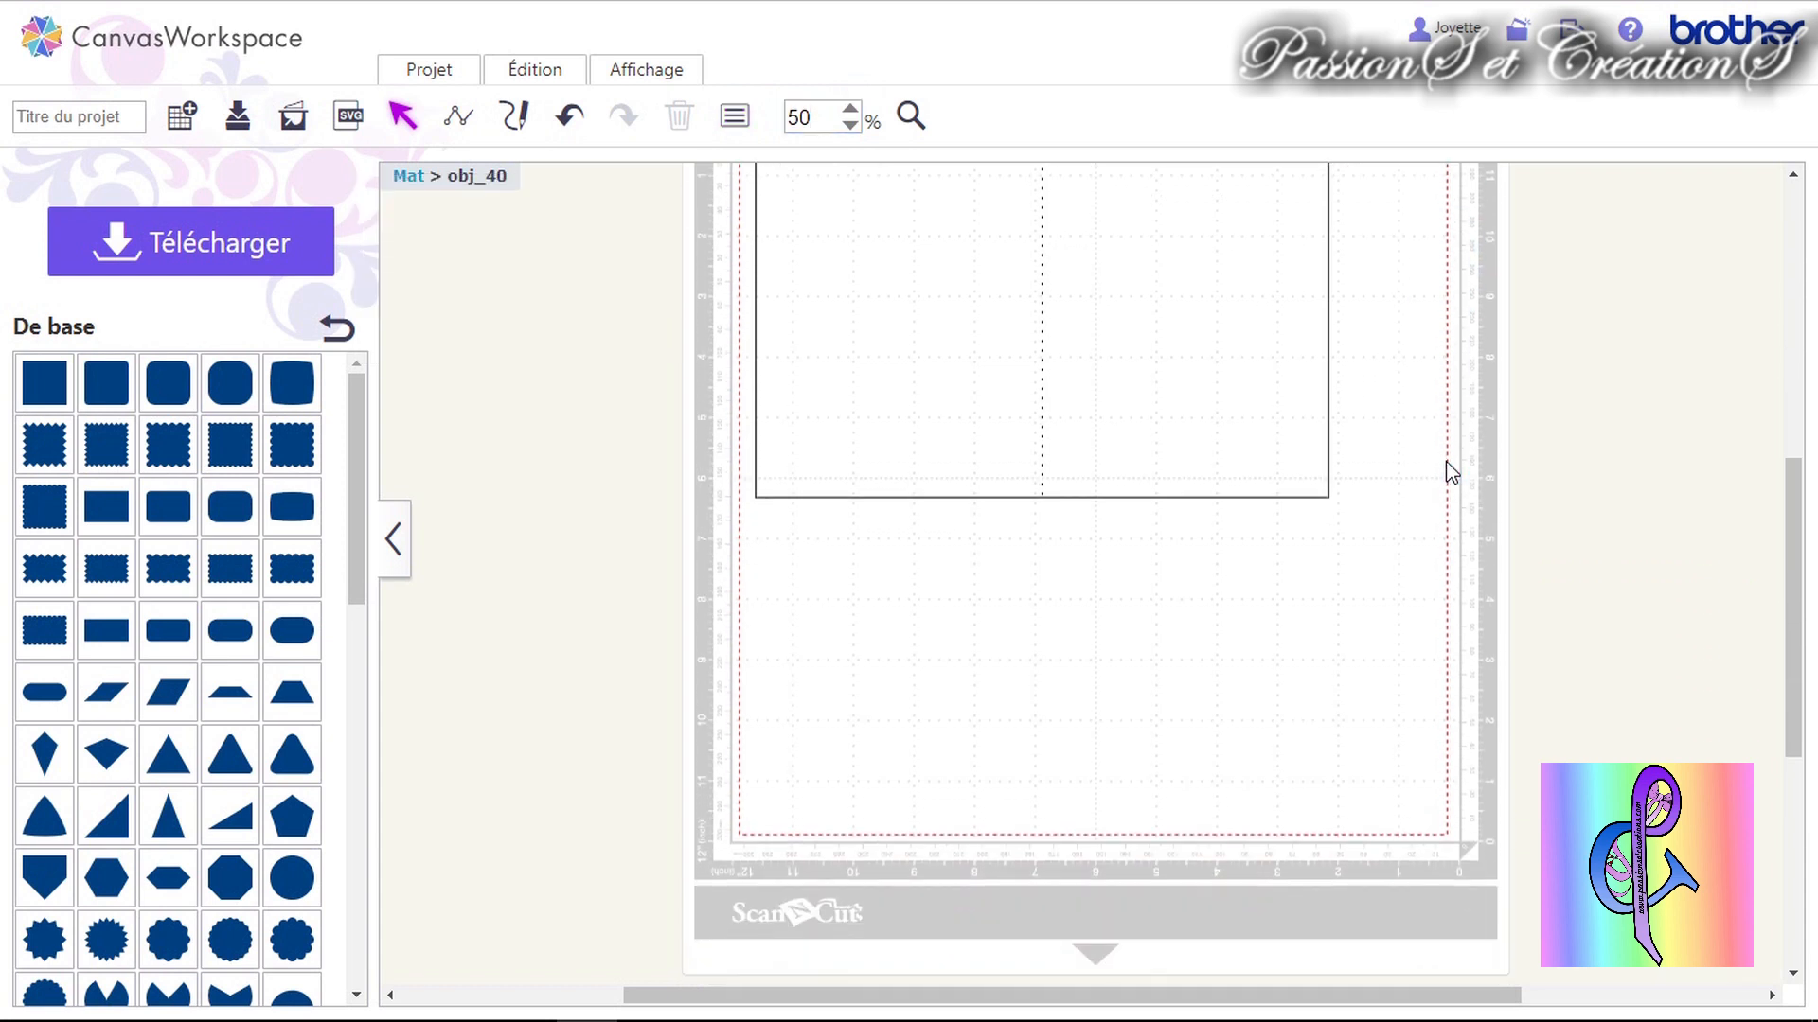
pyautogui.scroll(2, 1446, 462)
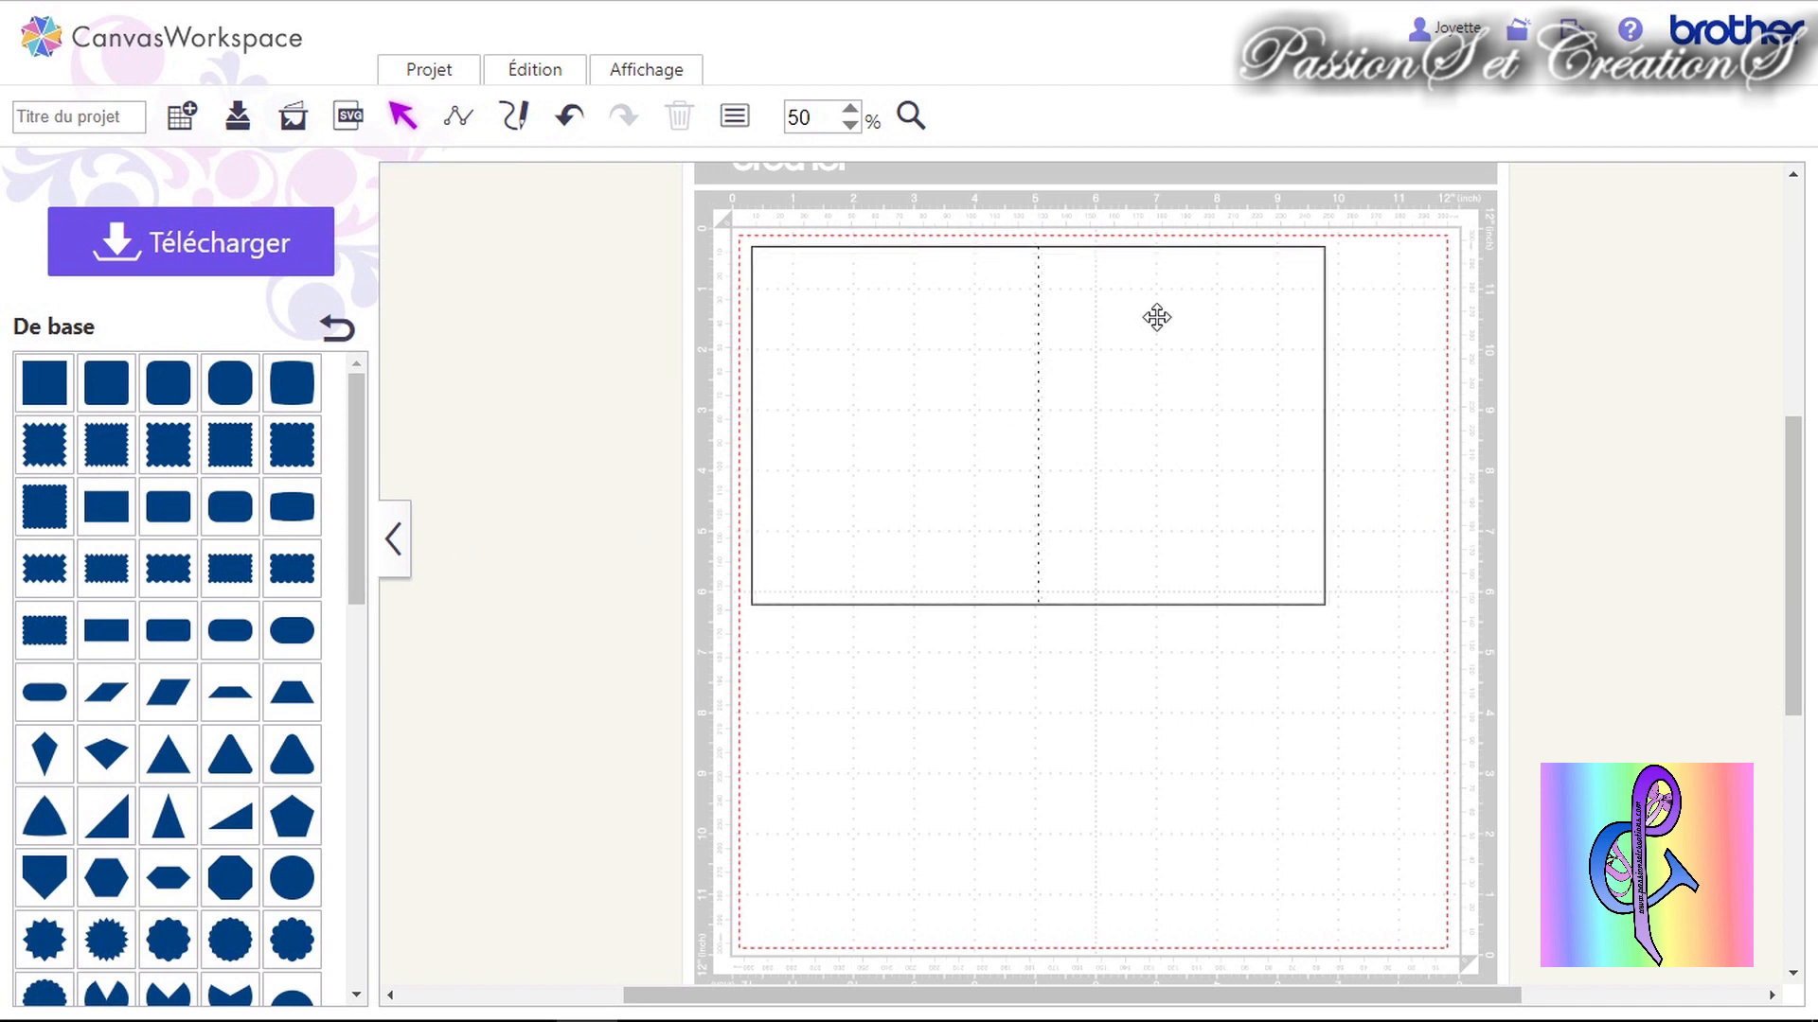
# Add a basic square below the large dotted-line rectangle and set its height to 130 mm.
pyautogui.click(63, 393)
pyautogui.moveTo(807, 402); pyautogui.dragTo(968, 835)
pyautogui.click(734, 115)
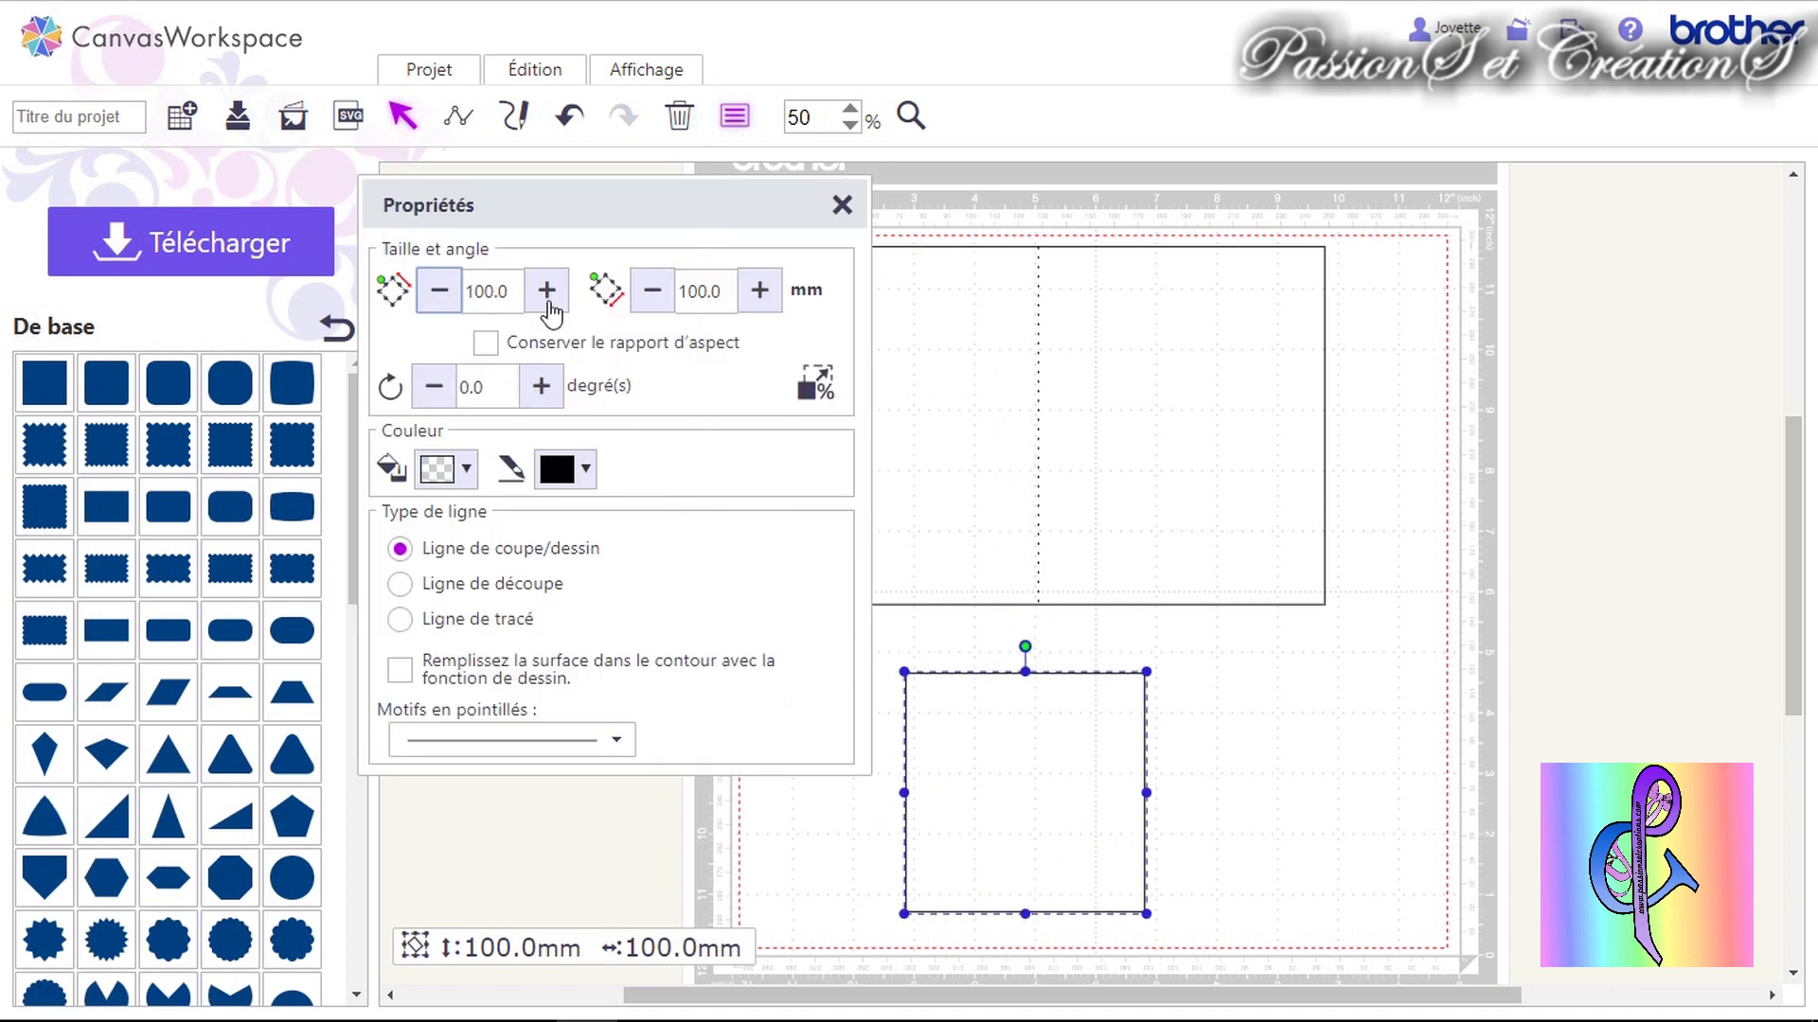
pyautogui.moveTo(519, 294); pyautogui.dragTo(454, 298)
pyautogui.write('13')
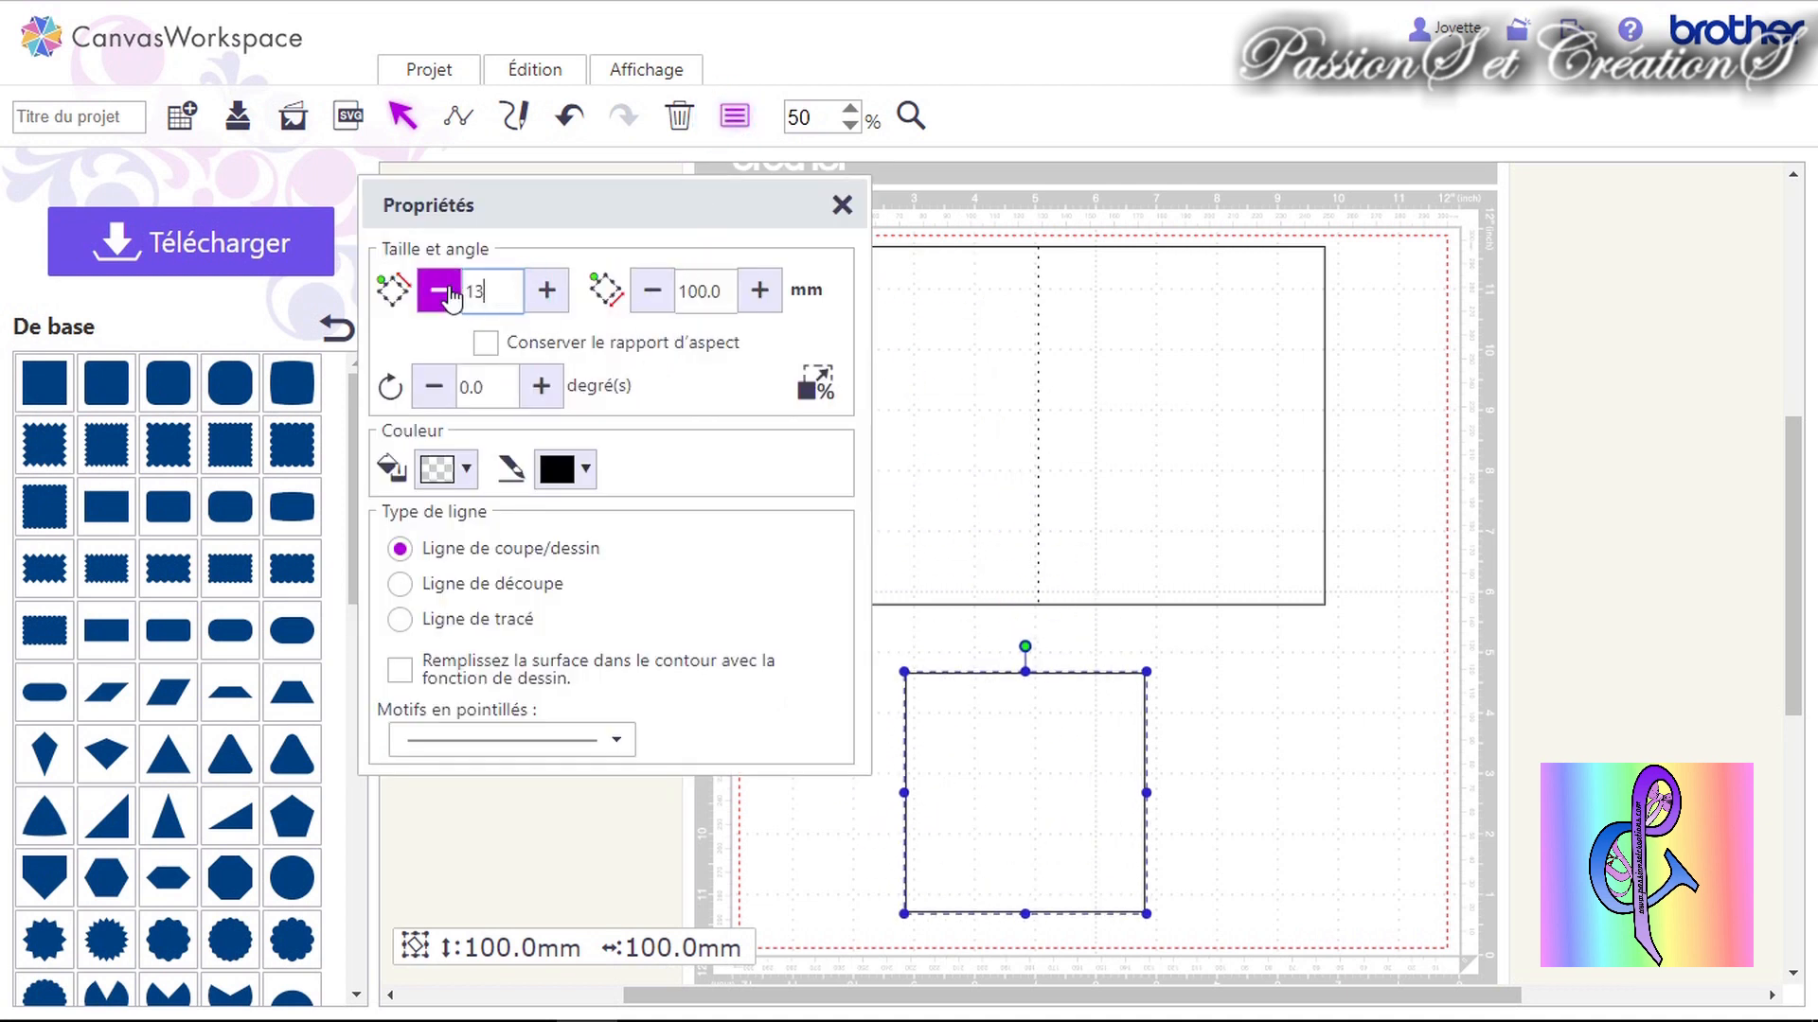
pyautogui.write('0')
pyautogui.click(773, 347)
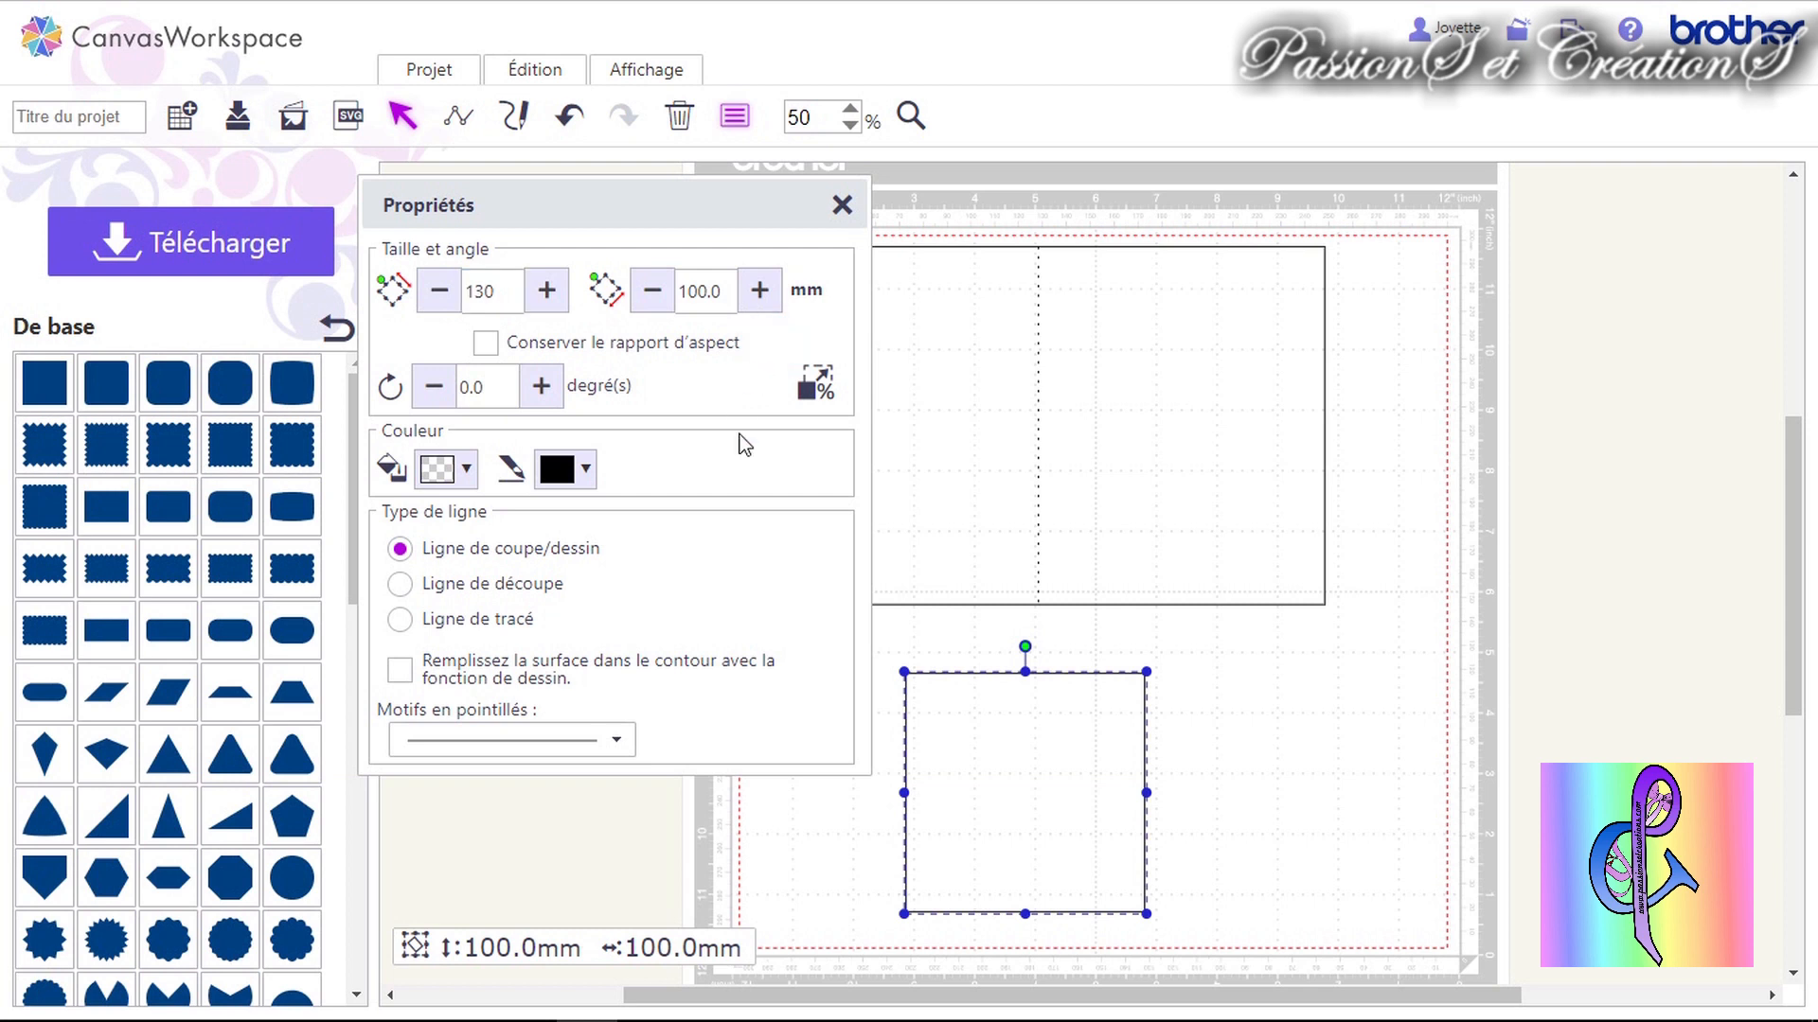
pyautogui.moveTo(1038, 779); pyautogui.dragTo(1067, 756)
pyautogui.click(842, 206)
pyautogui.scroll(-3, 1198, 639)
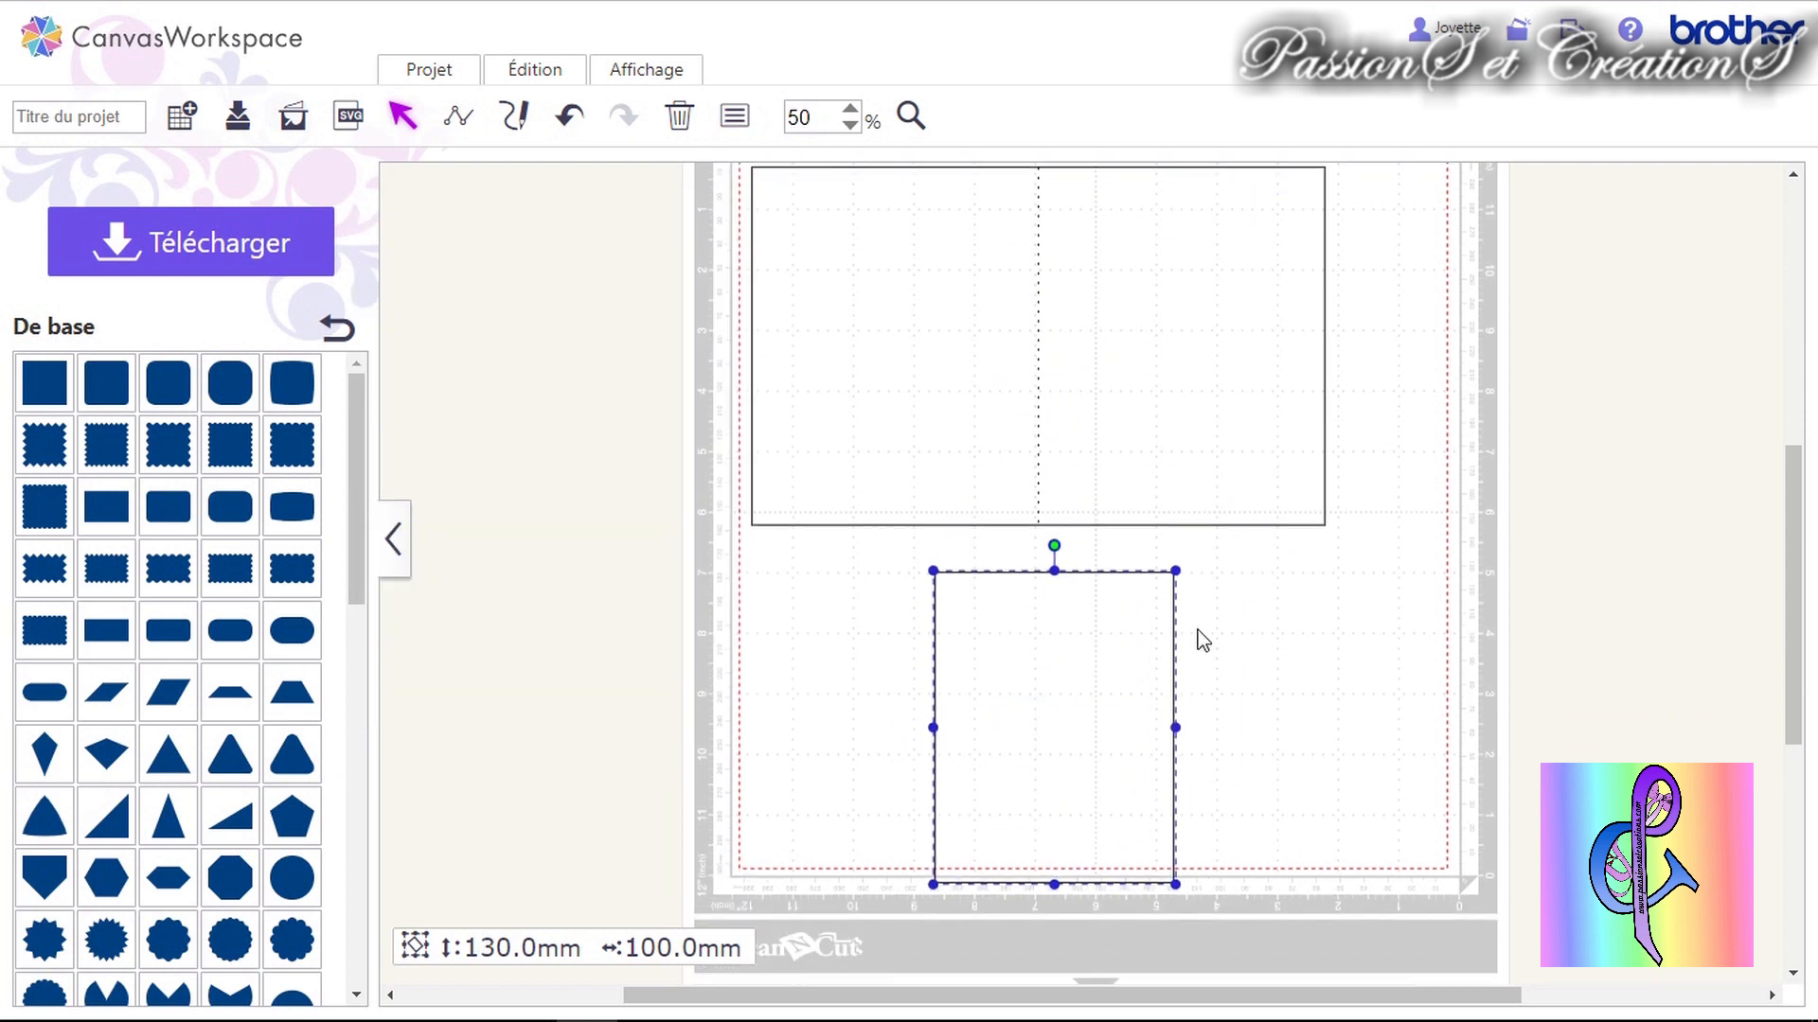
# Paste two copies of the 130 mm high rectangle and move them away from the original.
pyautogui.hotkey('ctrl', 'c')
pyautogui.hotkey('ctrl', 'v')
pyautogui.moveTo(1104, 621); pyautogui.dragTo(1170, 694)
pyautogui.hotkey('ctrl', 'v')
pyautogui.moveTo(1168, 577); pyautogui.dragTo(1532, 694)
# Line up the three small rectangles side by side in a row below the large rectangle.
pyautogui.moveTo(1028, 672); pyautogui.dragTo(855, 650)
pyautogui.moveTo(1123, 637); pyautogui.dragTo(1088, 640)
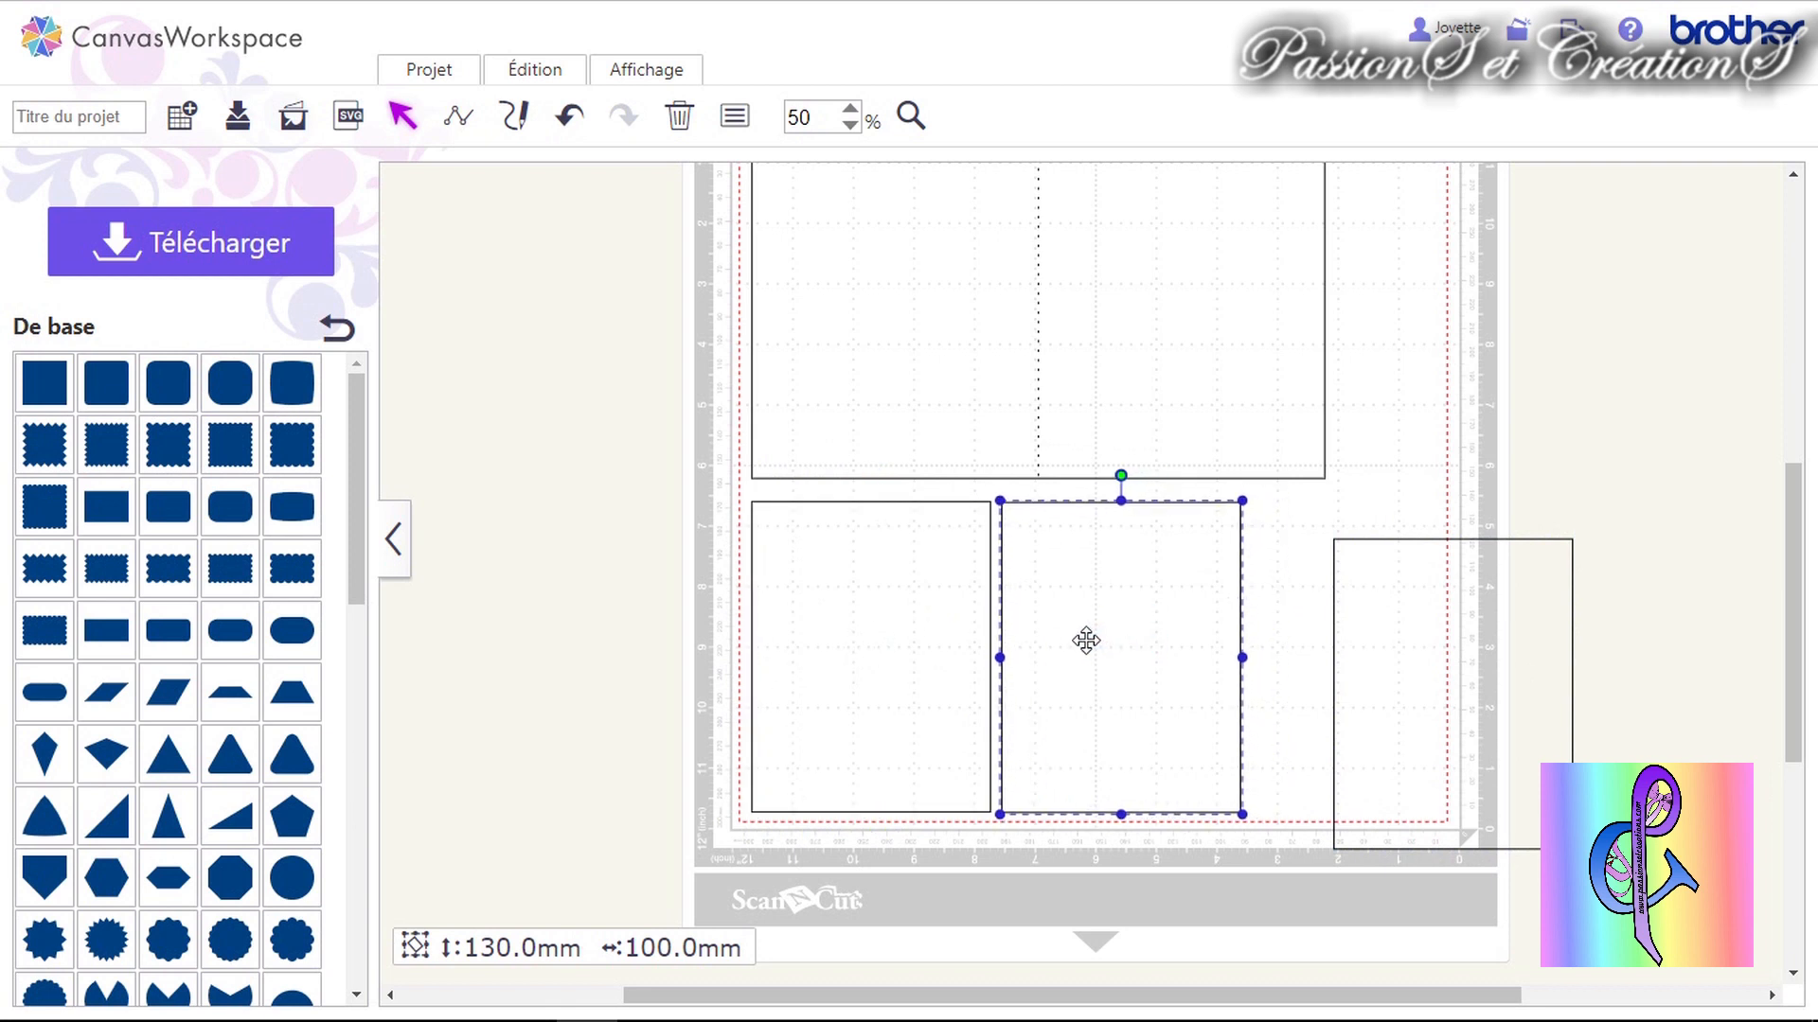
pyautogui.moveTo(1425, 665); pyautogui.dragTo(1339, 633)
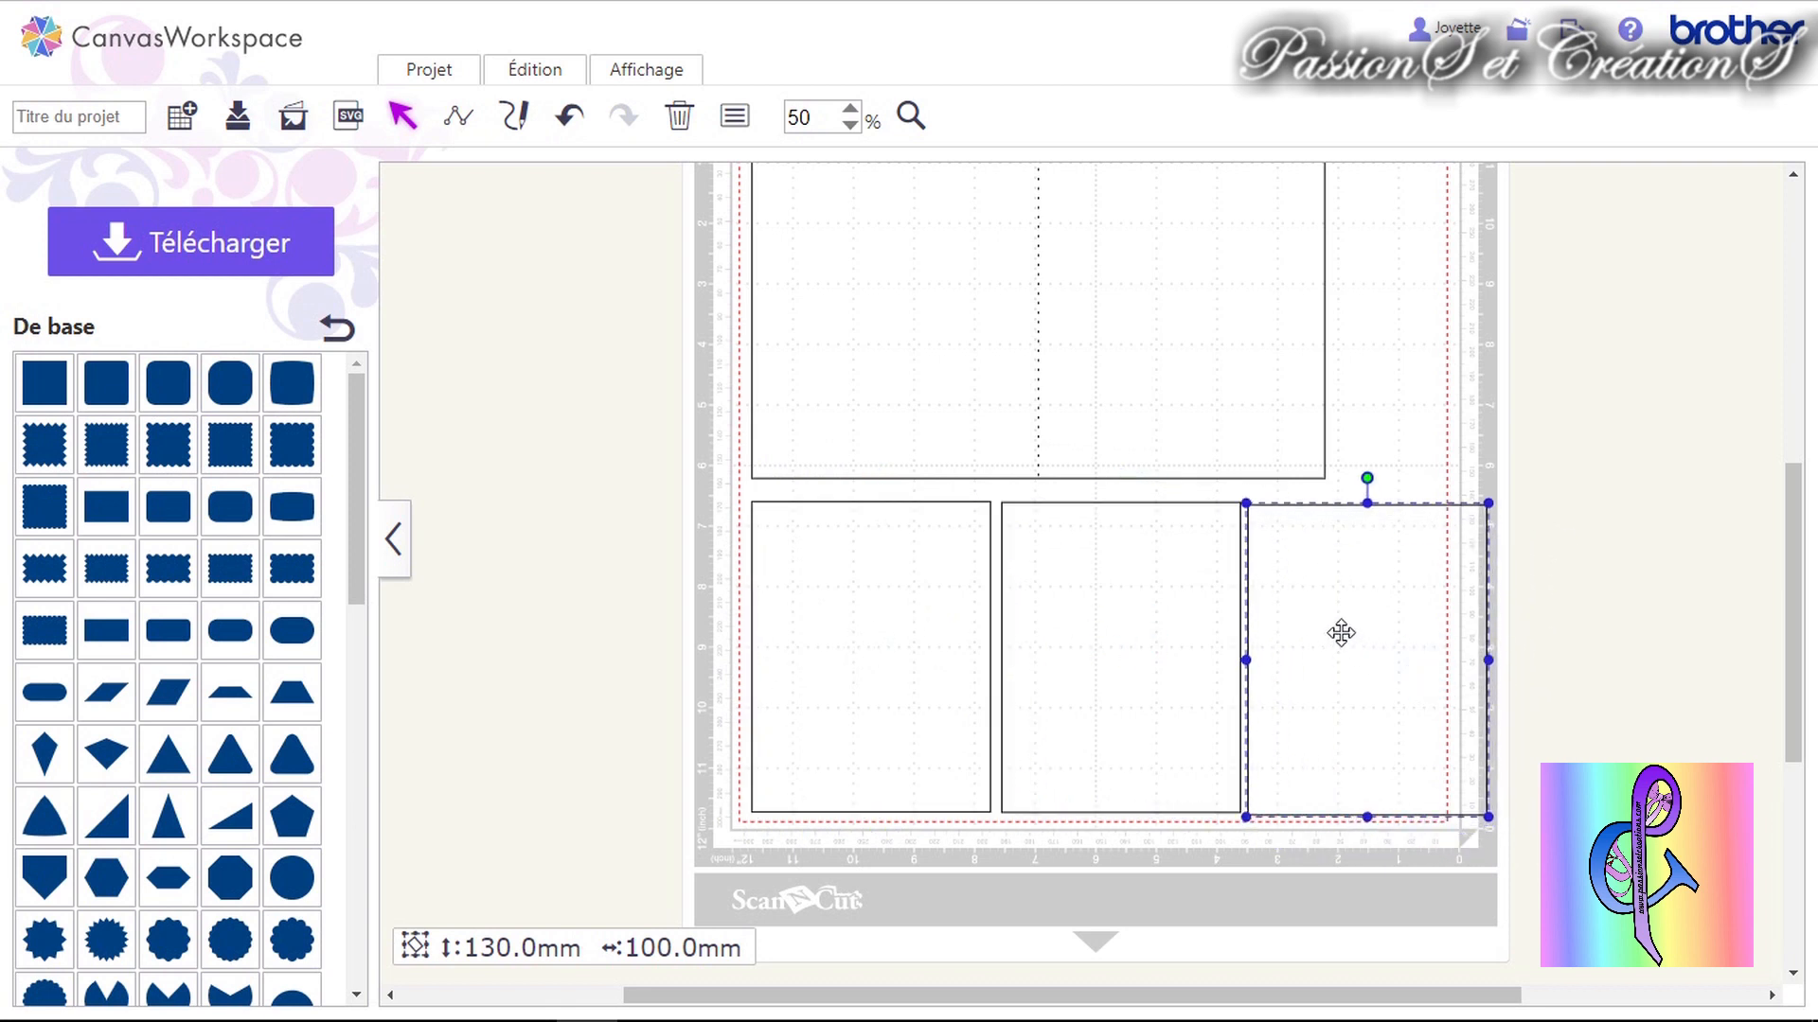
pyautogui.click(1603, 641)
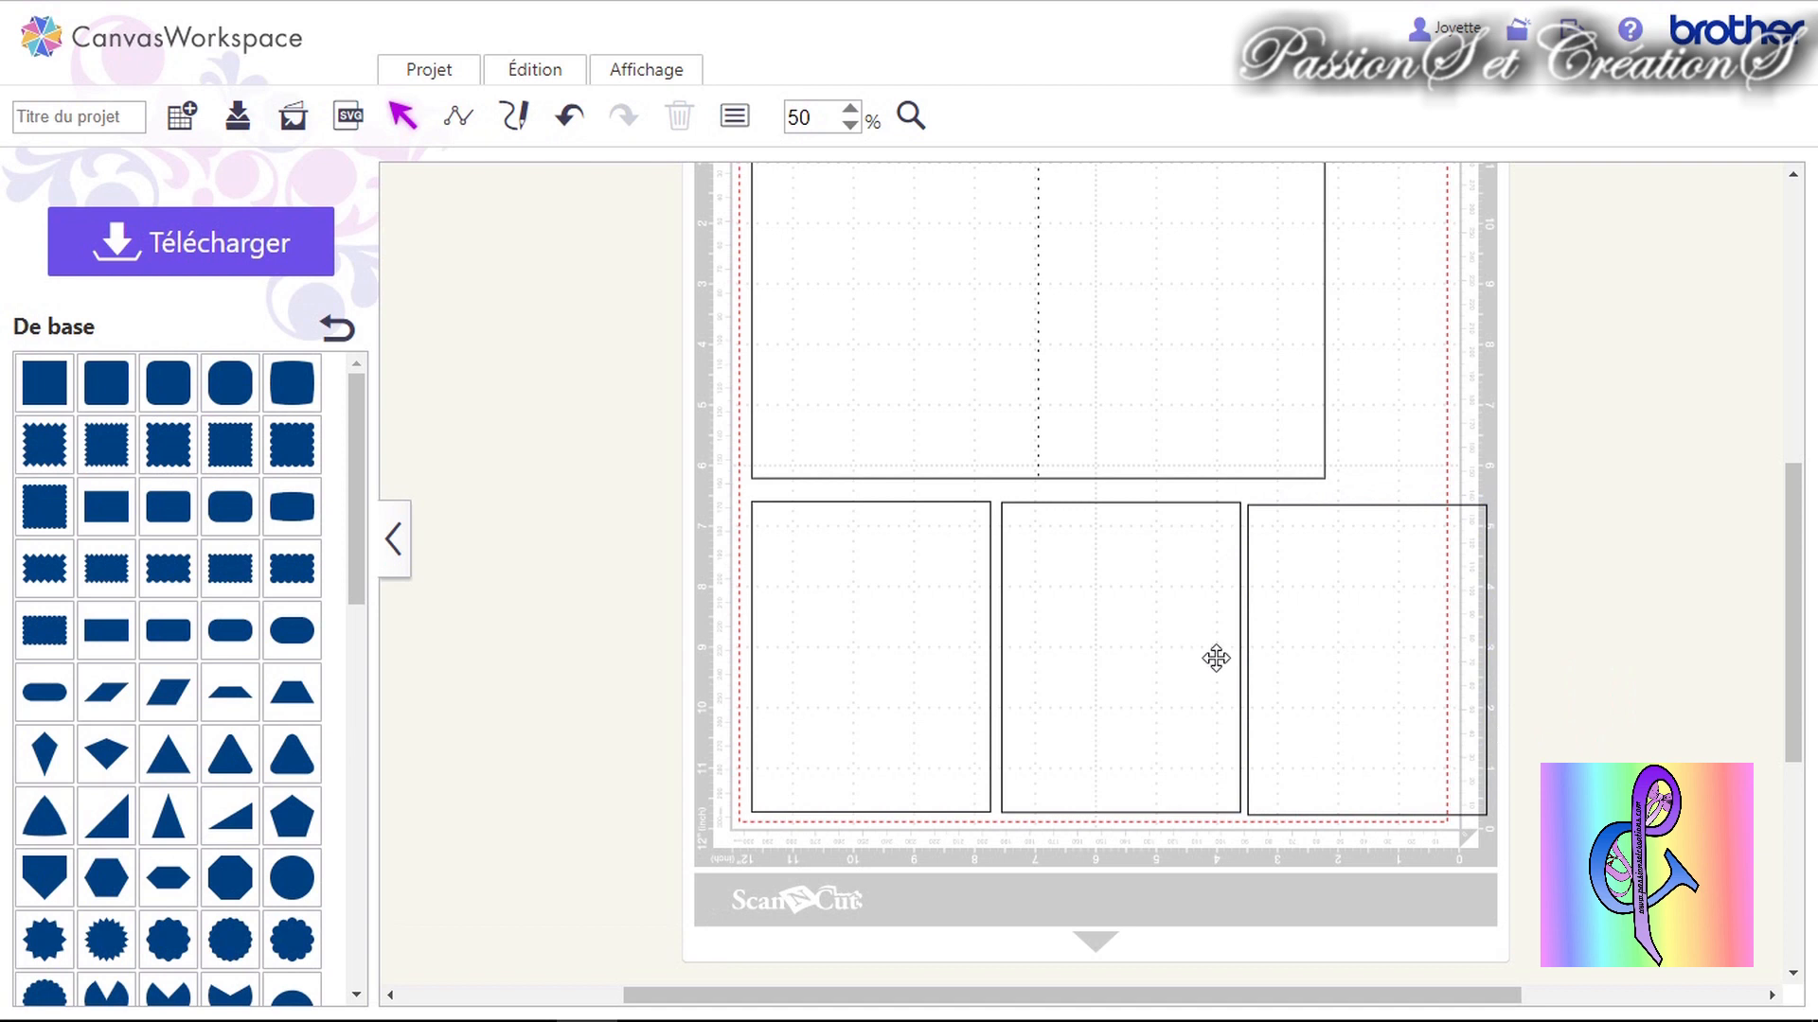
# Nudge the large rectangle and the three small ones to tighten the layout on the mat.
pyautogui.scroll(3, 1212, 657)
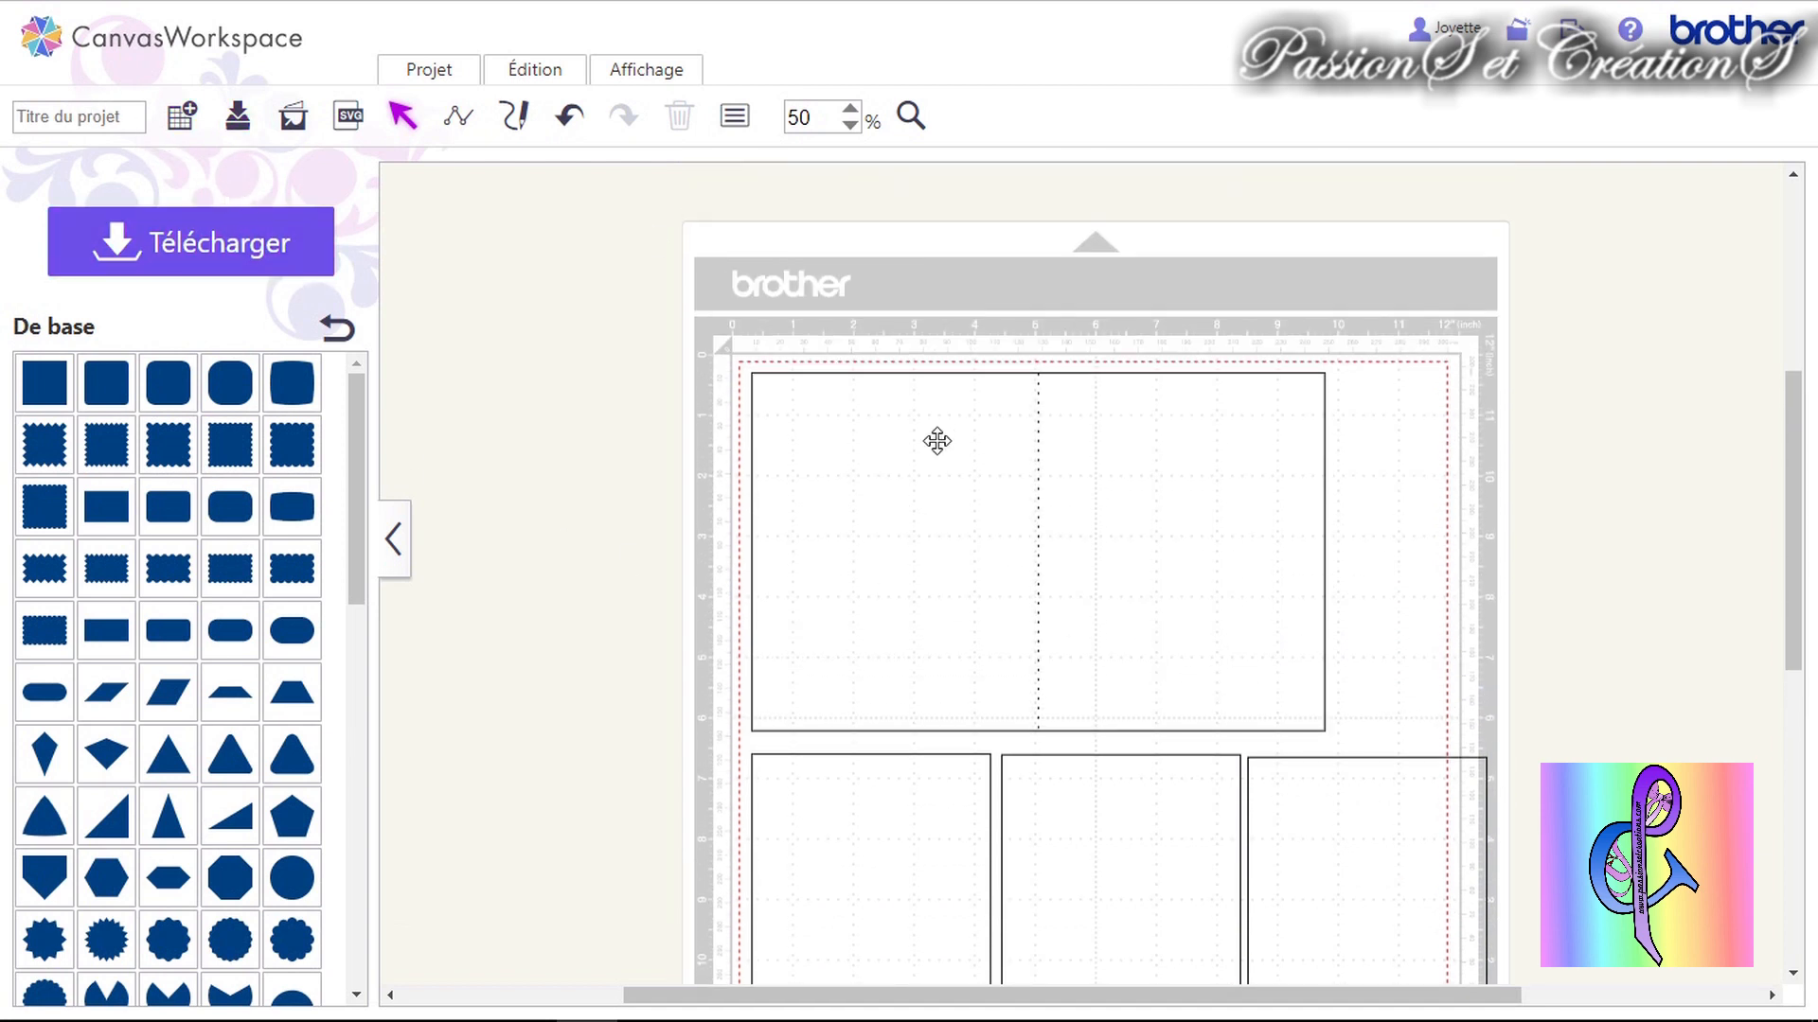
pyautogui.scroll(-2, 1047, 501)
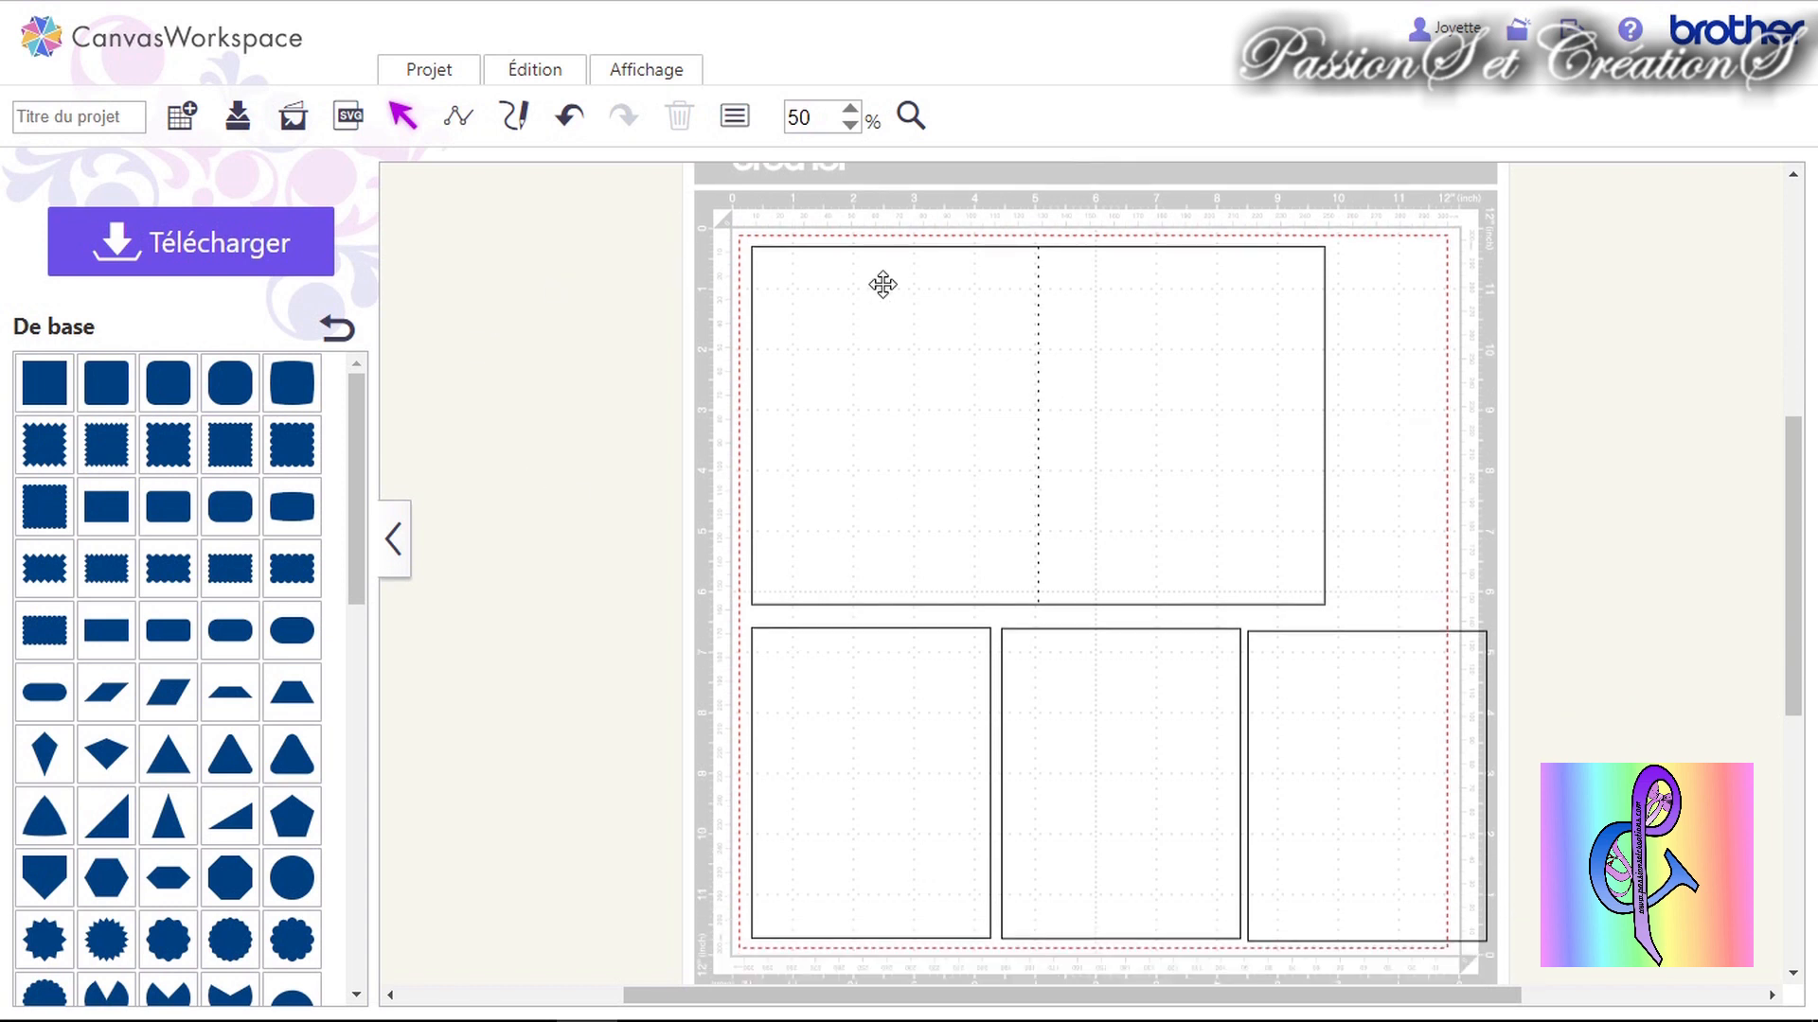
pyautogui.scroll(2, 886, 409)
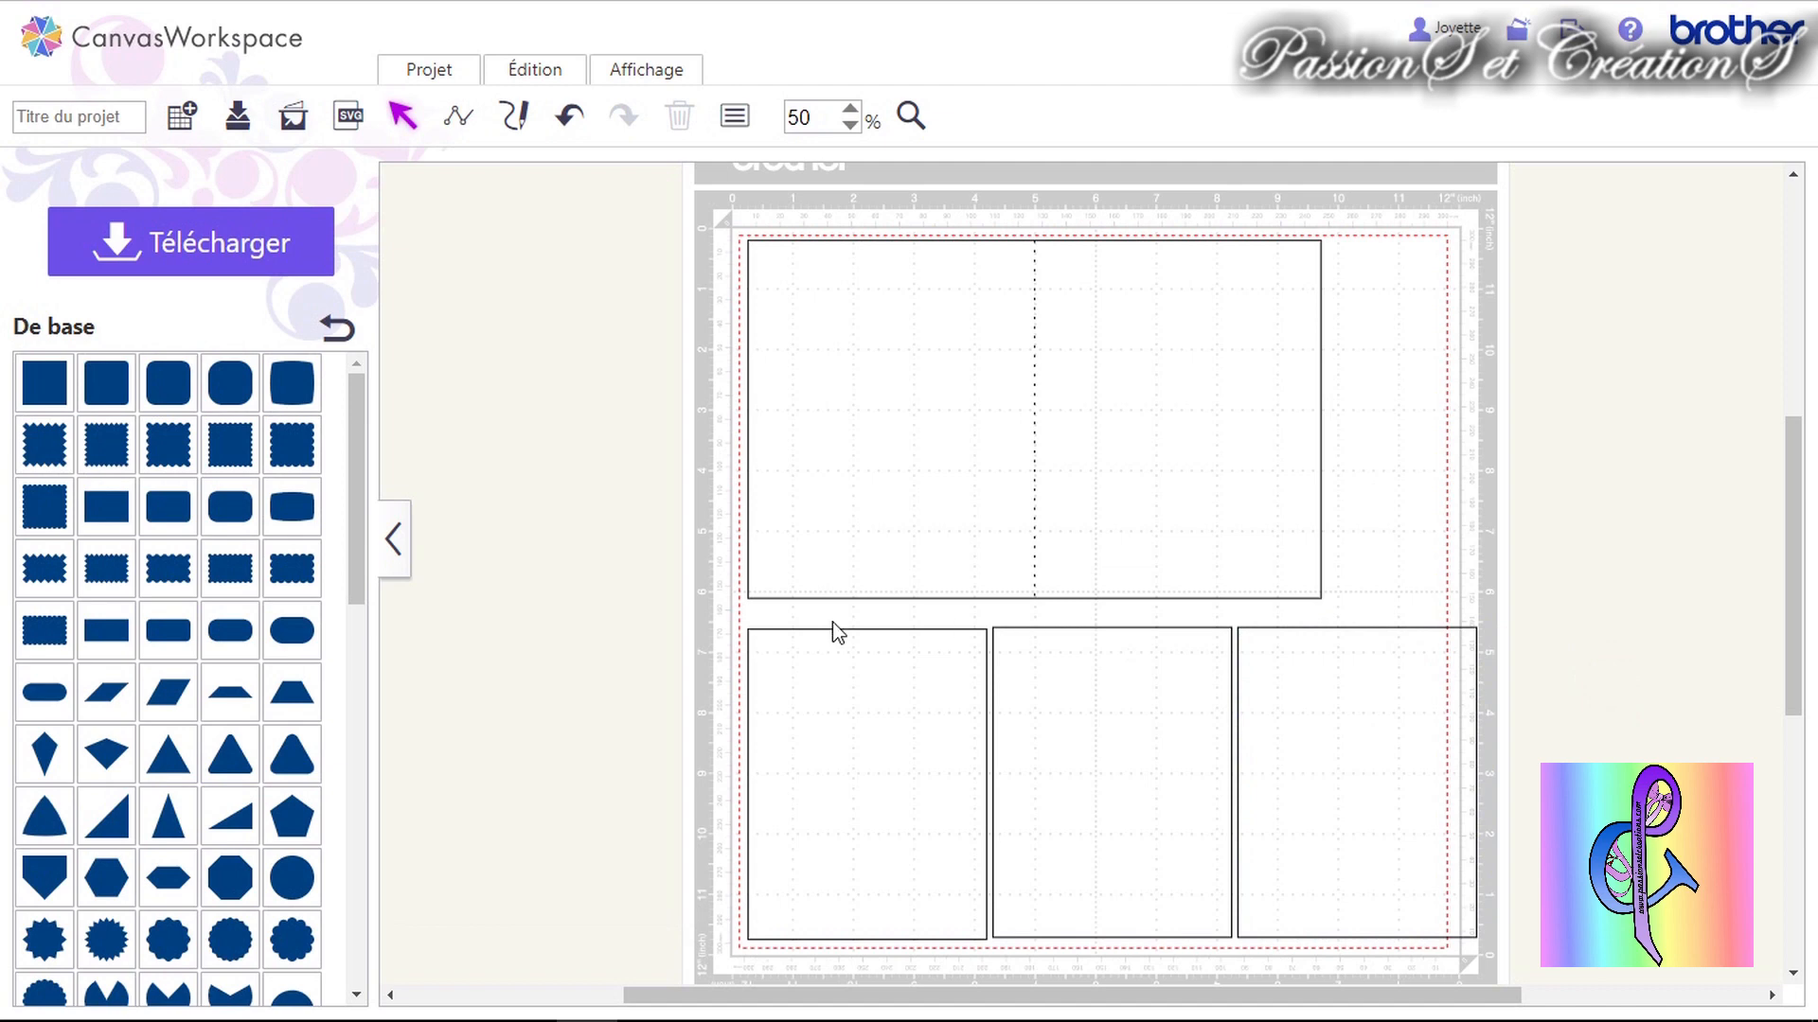
# Browse the De base shape library for another shape.
pyautogui.scroll(-5, 206, 684)
pyautogui.scroll(-4, 206, 683)
pyautogui.scroll(4, 207, 684)
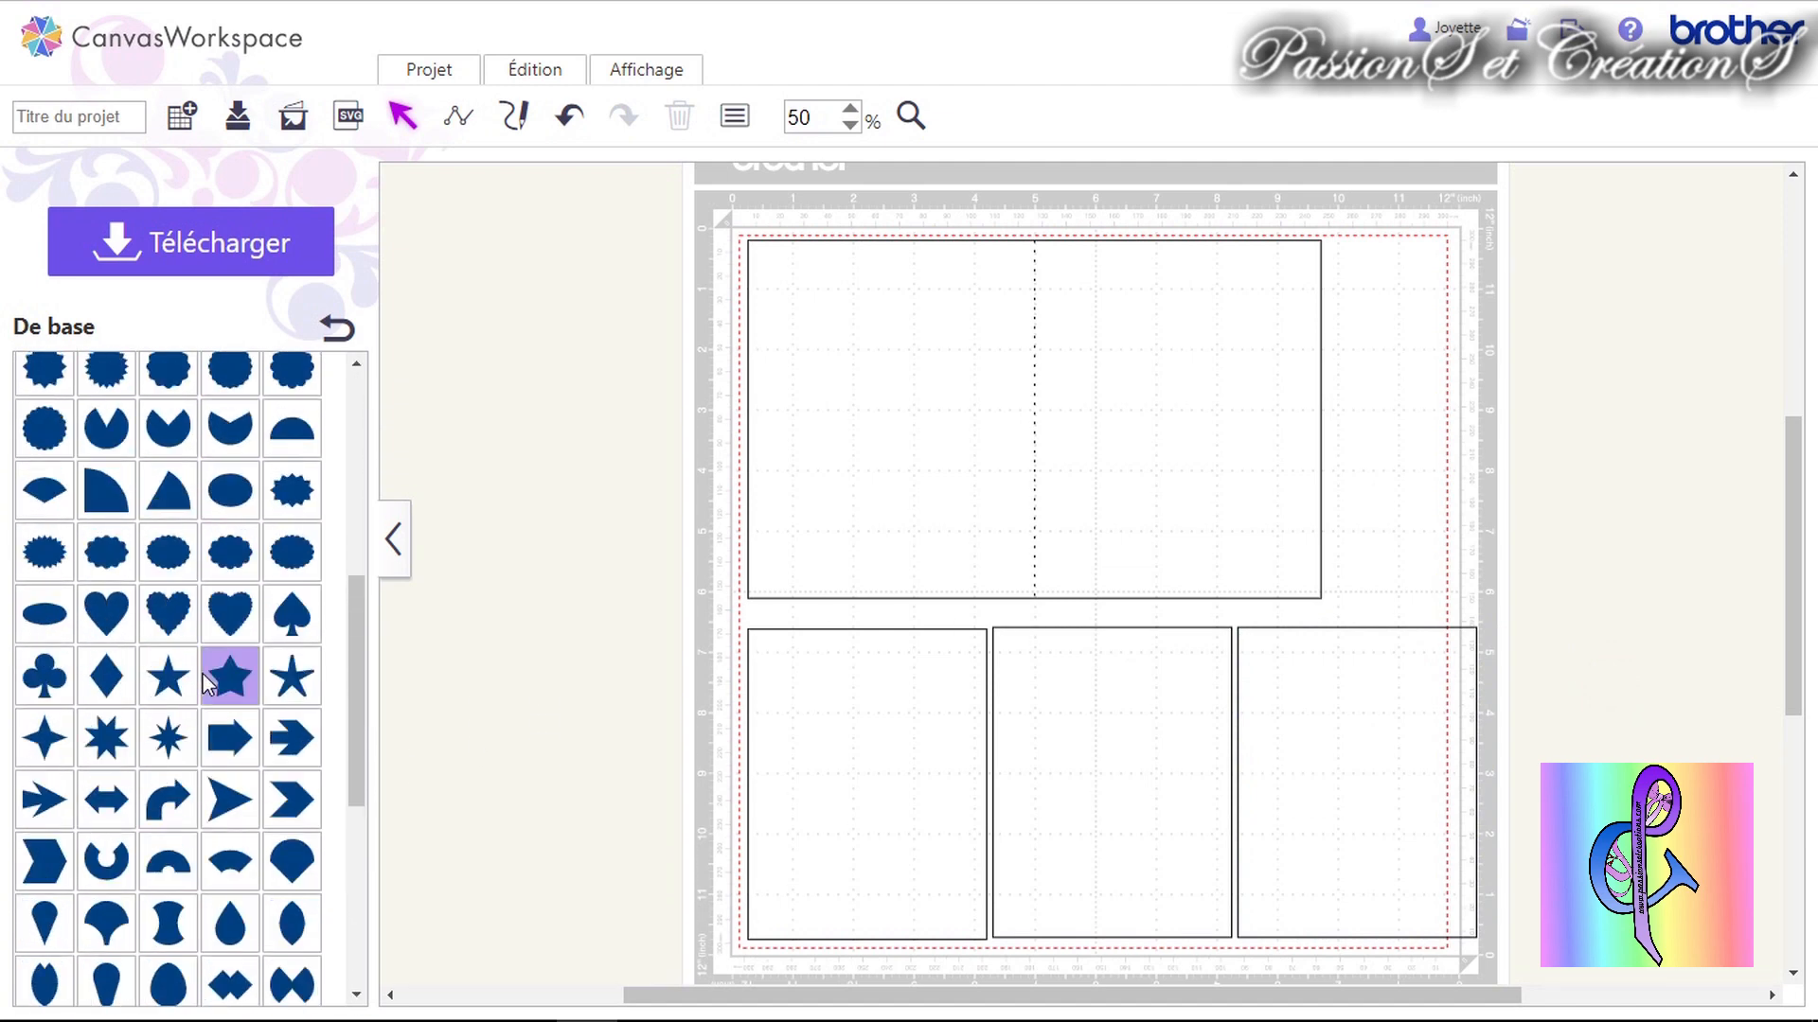